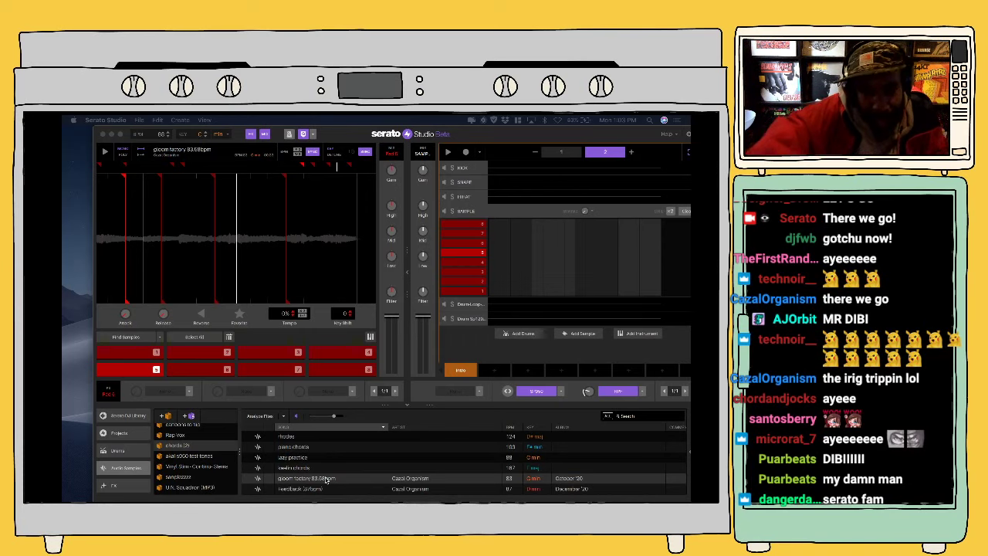
# Step: Reload the Cazal Organism "gloom factory" sample from the audio samples library into the SAMPLE deck
pyautogui.click(326, 480)
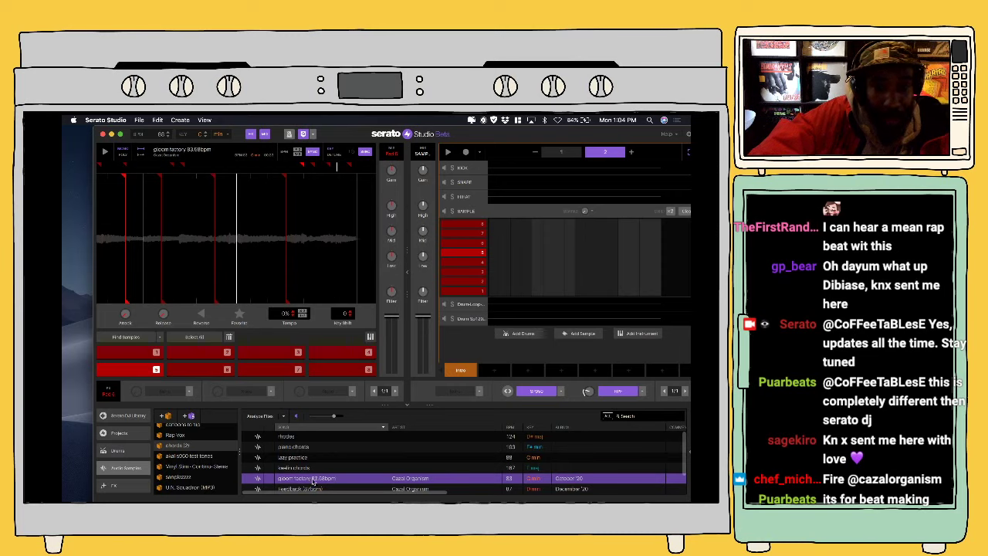
pyautogui.moveTo(317, 479); pyautogui.dragTo(252, 276)
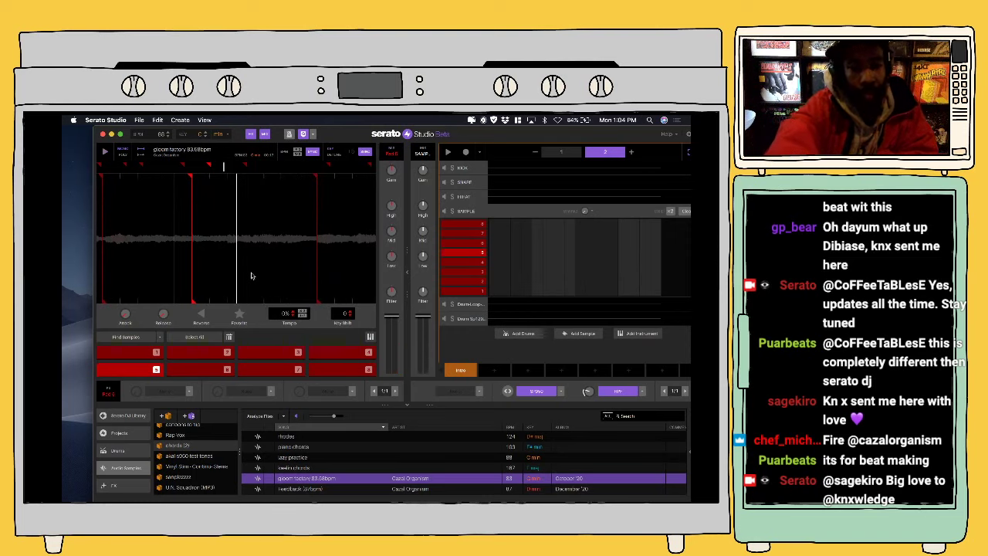
pyautogui.press('super+z')
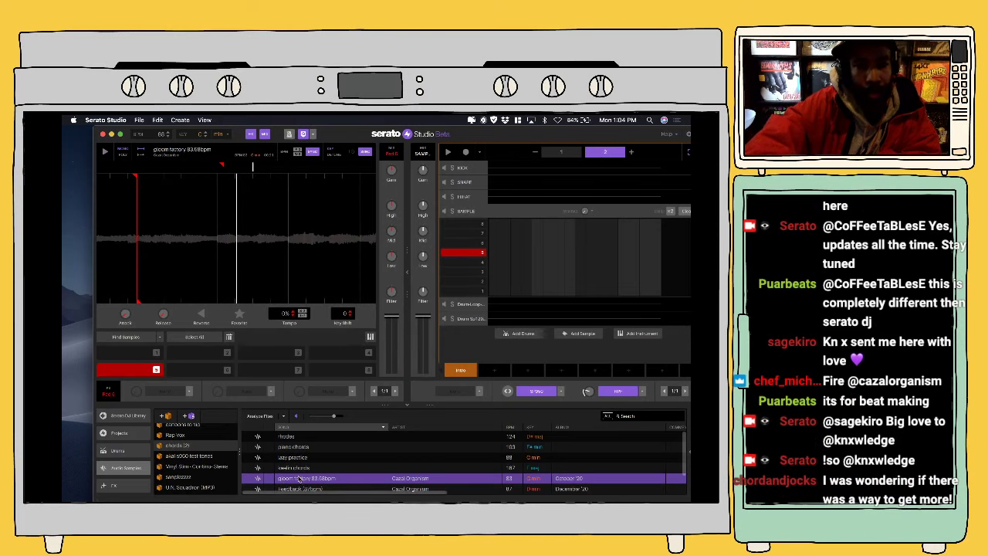
pyautogui.moveTo(299, 479); pyautogui.dragTo(237, 300)
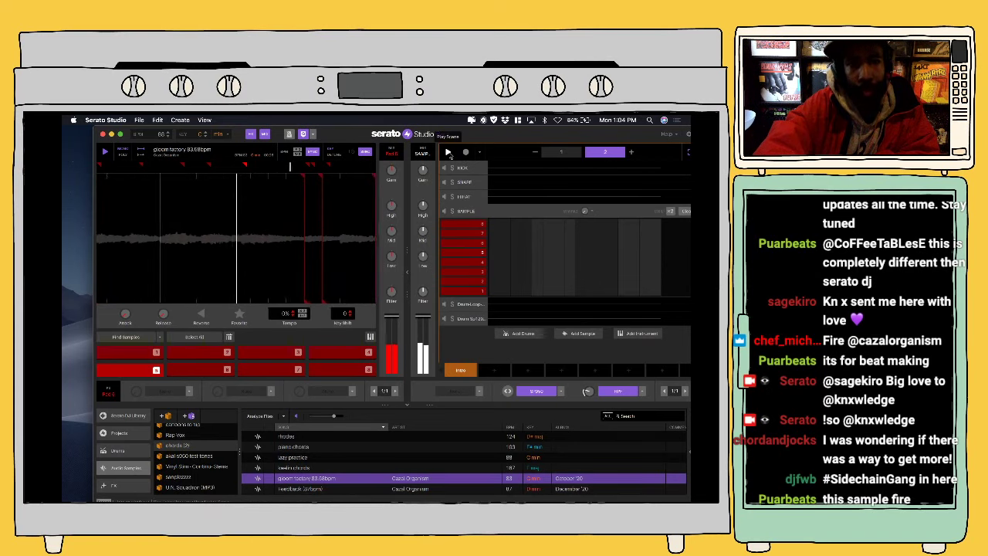
# Step: Record the gloom factory slice on pad 5 as a sustained part in the SAMPLE deck's pattern
pyautogui.click(449, 152)
pyautogui.click(466, 153)
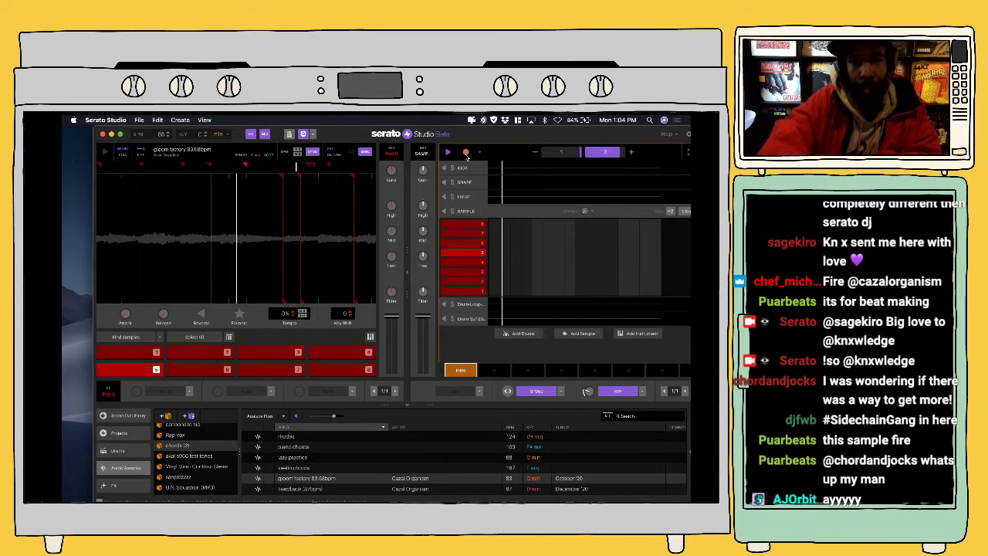
pyautogui.click(451, 153)
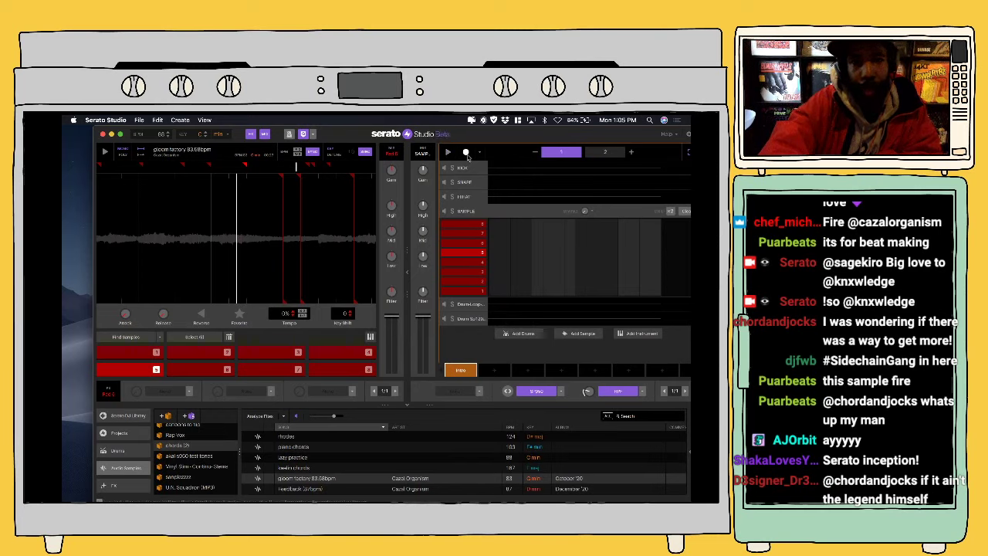
pyautogui.click(466, 153)
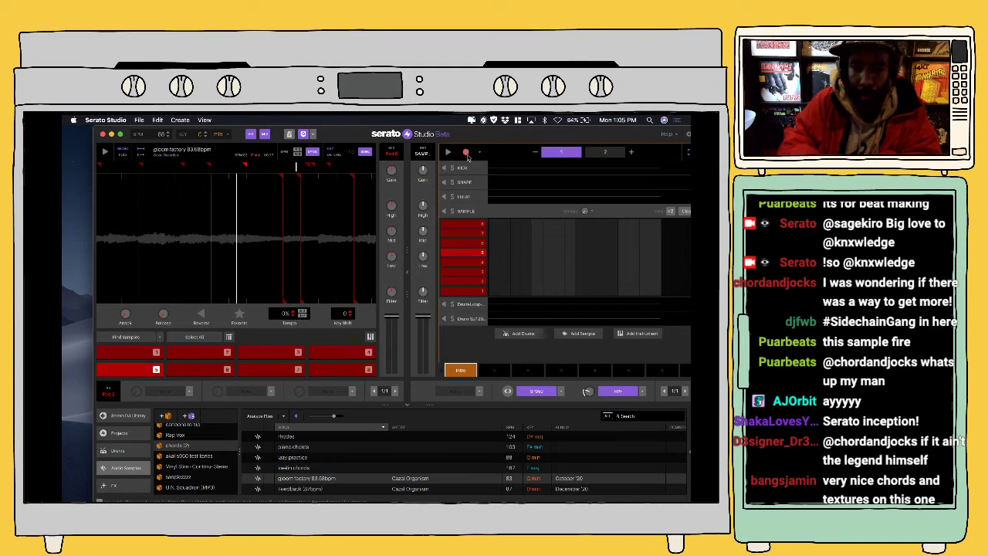
pyautogui.press('space')
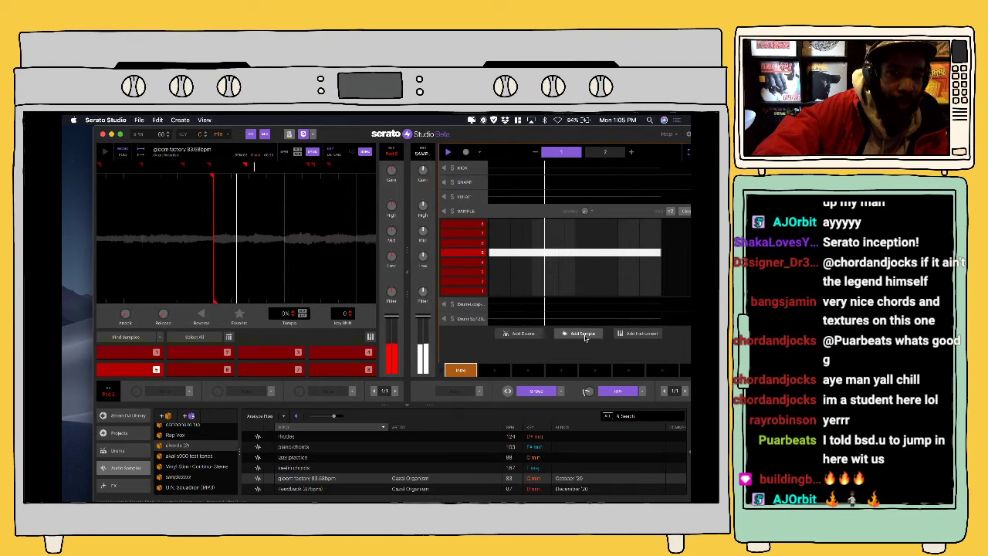
# Step: Record a kick pattern with the Knock Knock Kick on pad 1 of the KICK deck
pyautogui.click(522, 334)
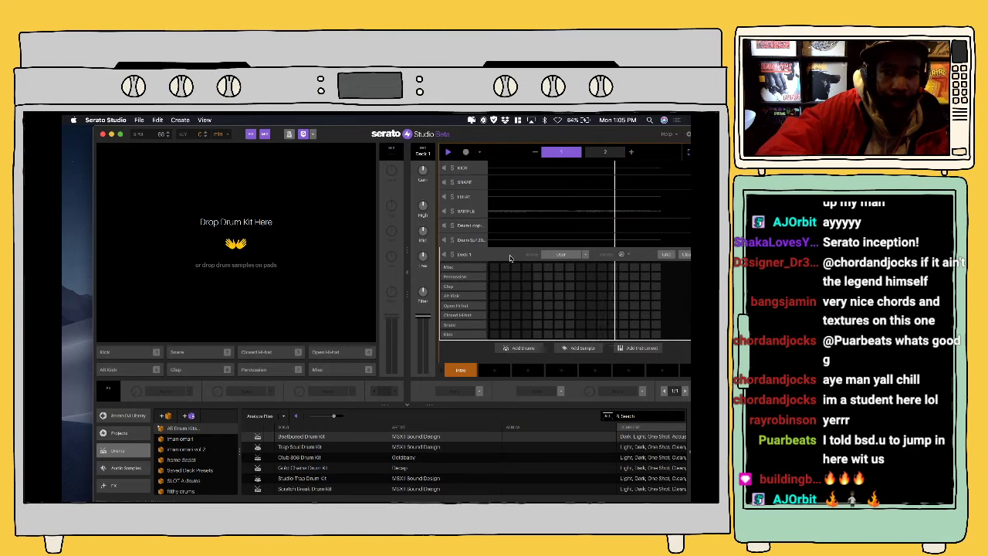
pyautogui.click(472, 240)
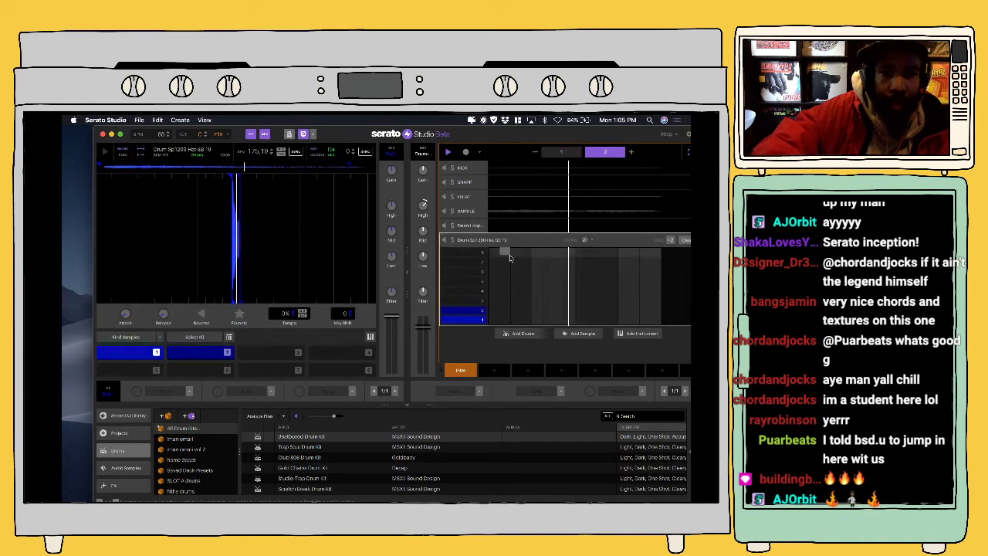
pyautogui.click(470, 168)
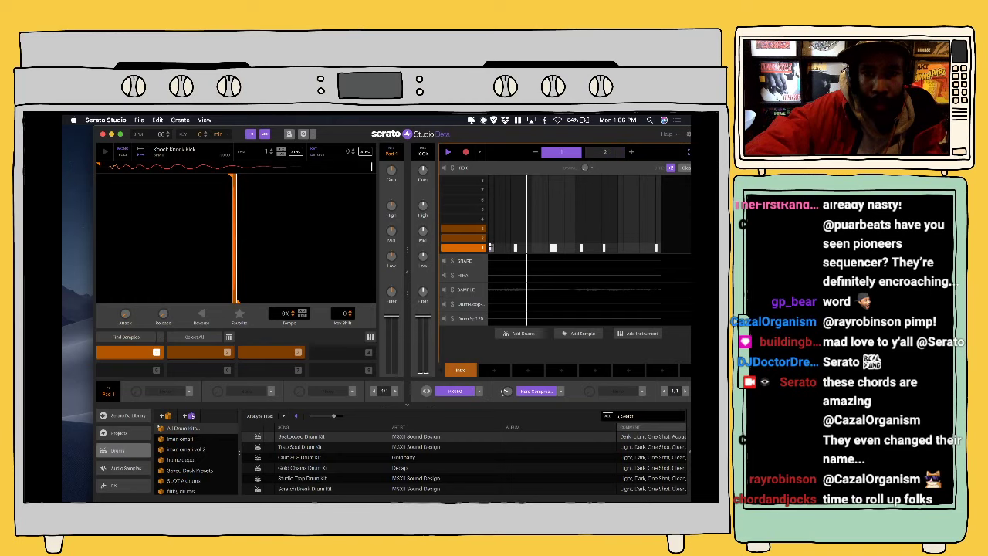
# Step: Record evenly repeated pad 1 hits on the Drum Loop hat deck with quantize off, and lower the deck's volume
pyautogui.click(475, 275)
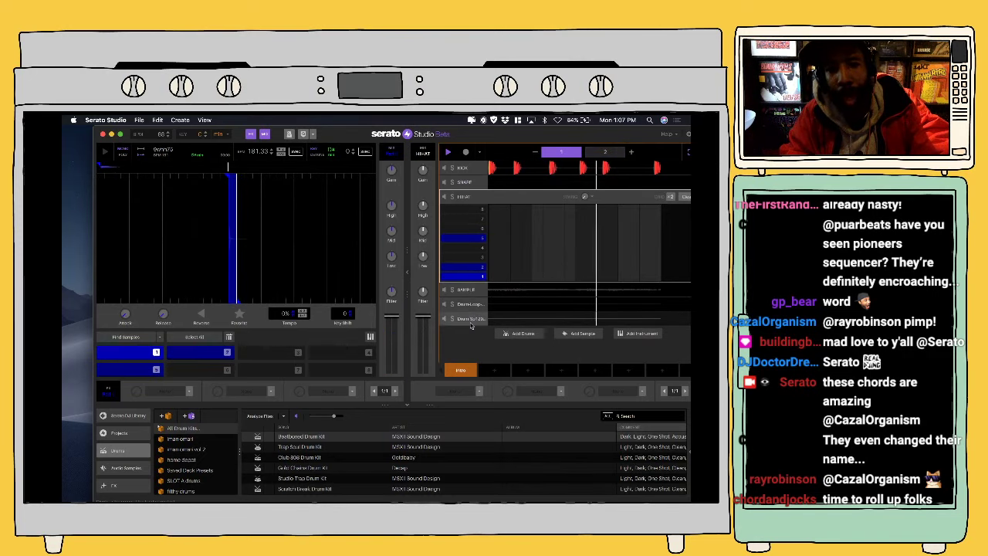
pyautogui.click(471, 321)
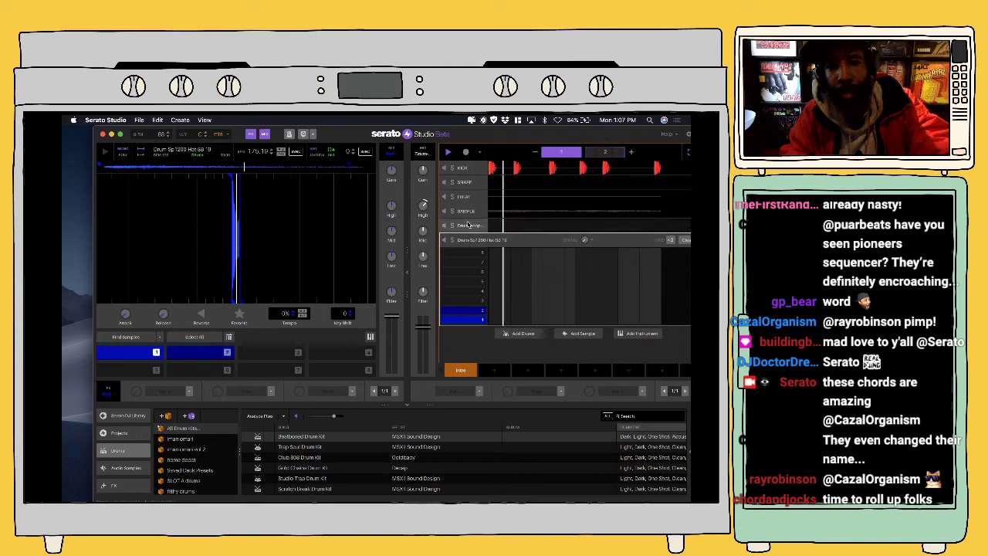
pyautogui.click(468, 224)
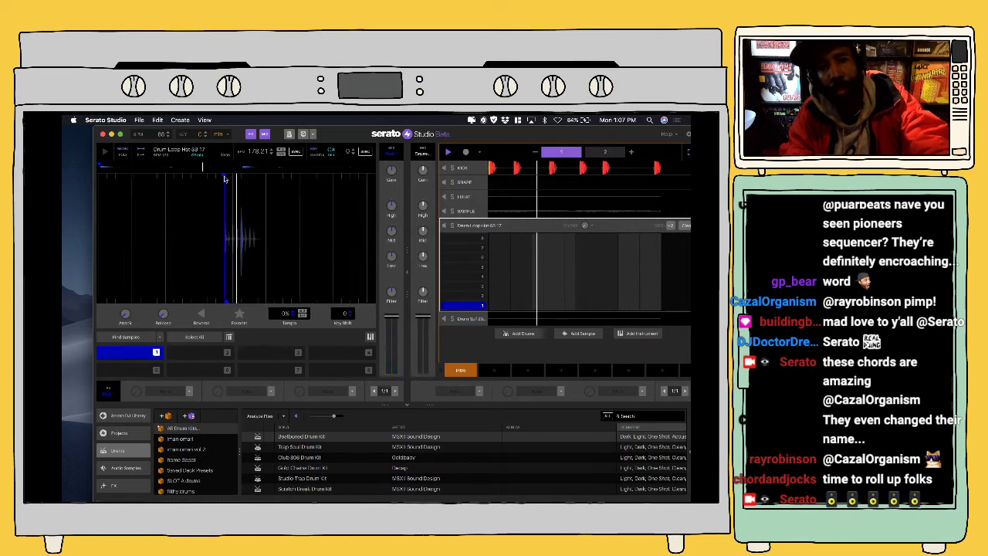
pyautogui.press('space')
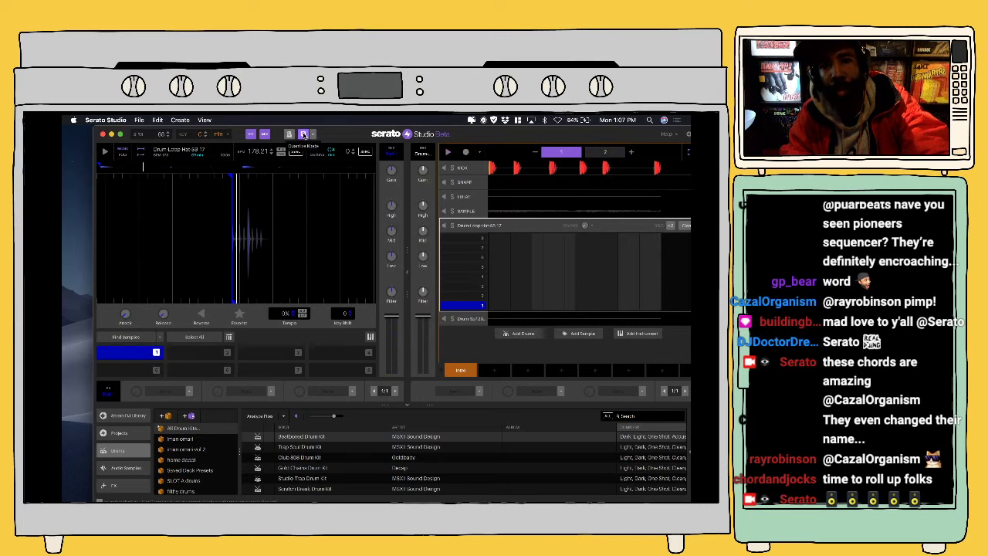
pyautogui.click(466, 152)
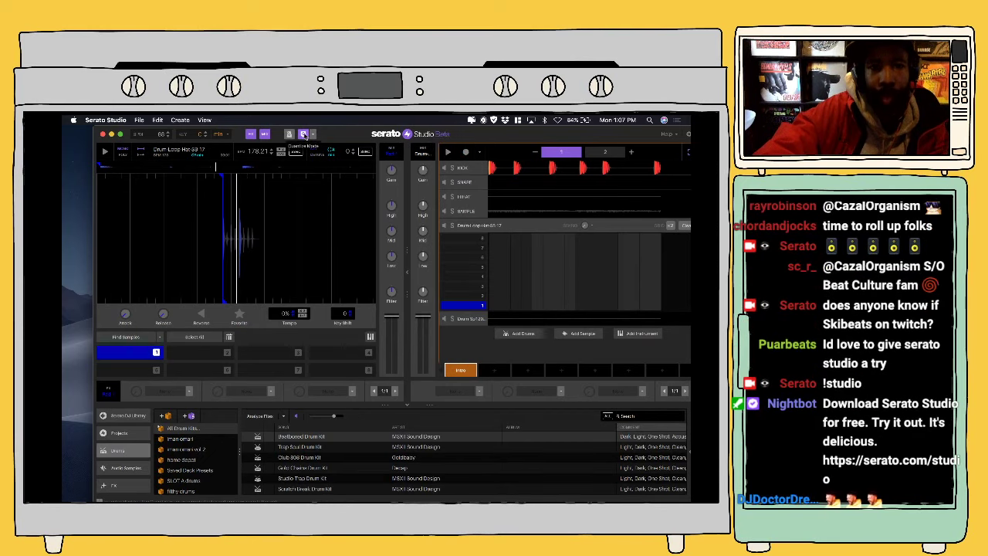
pyautogui.click(466, 152)
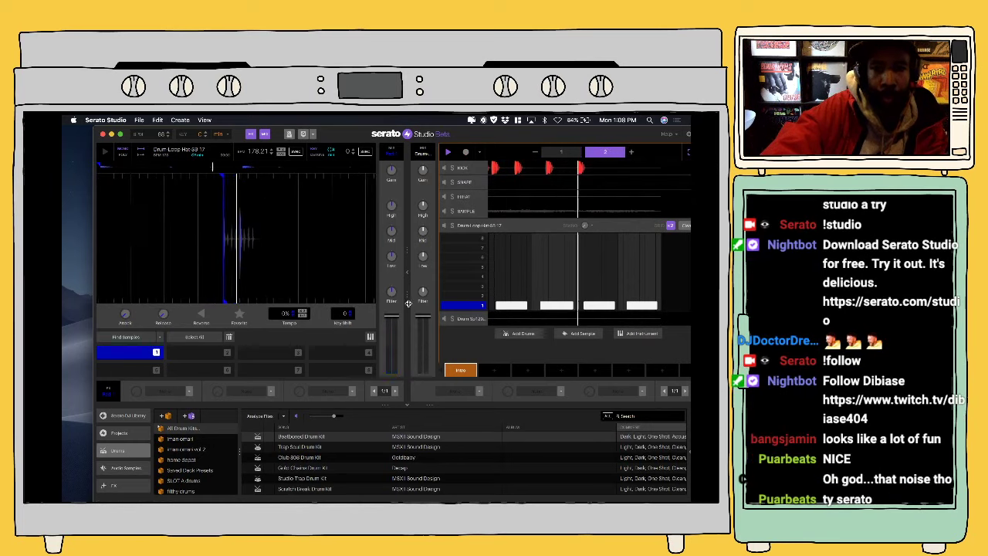
pyautogui.moveTo(422, 317); pyautogui.dragTo(426, 325)
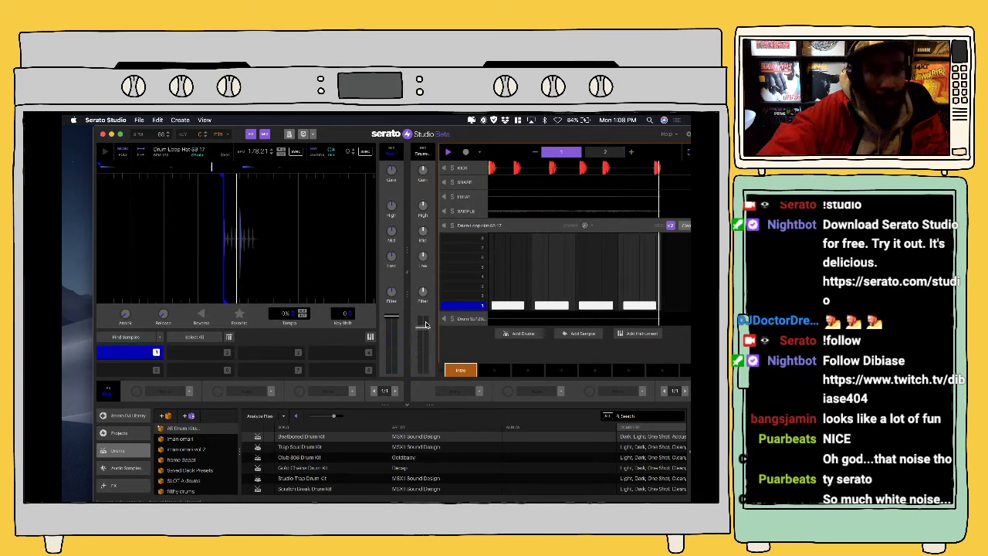
# Step: Record a snare pattern with pad 1 on the SNARE deck
pyautogui.click(467, 183)
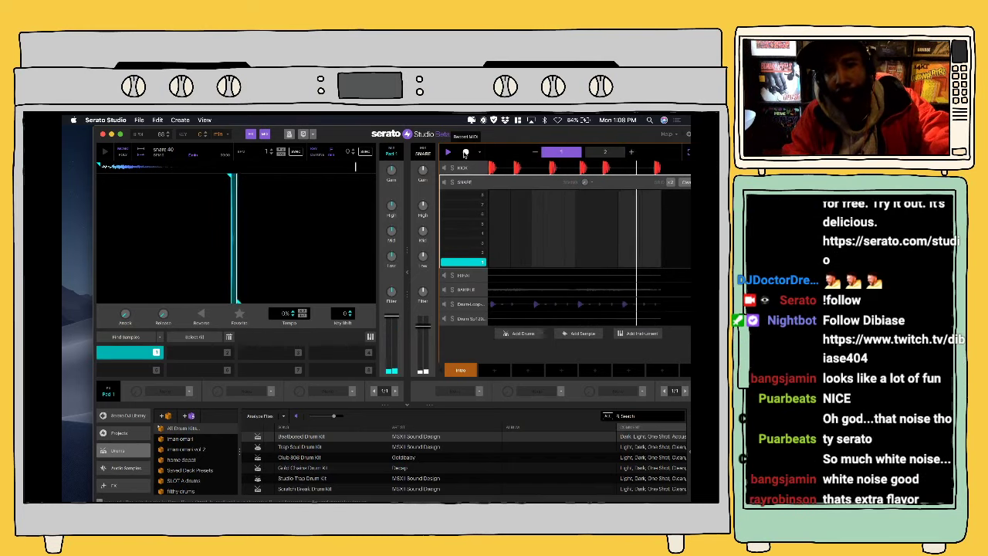
pyautogui.click(465, 153)
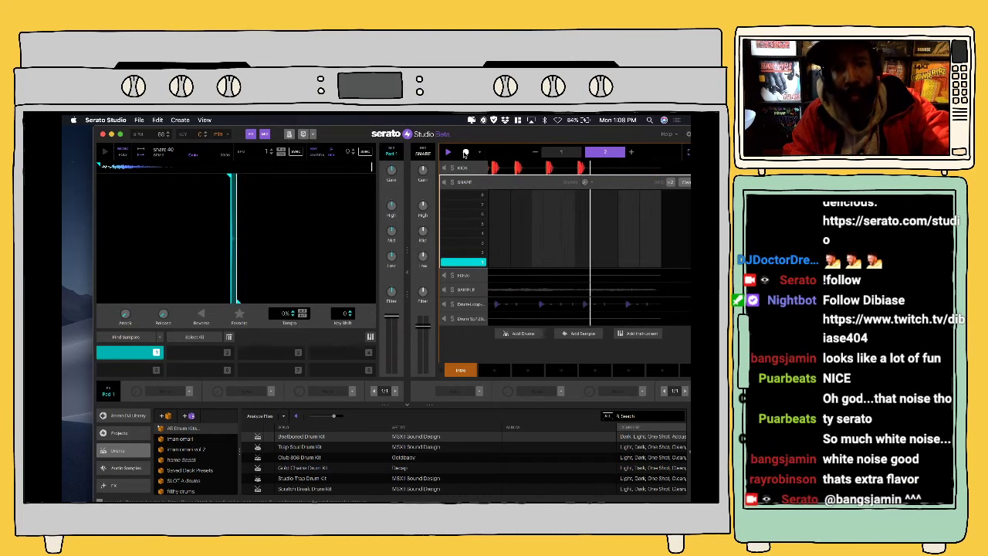
pyautogui.press('1')
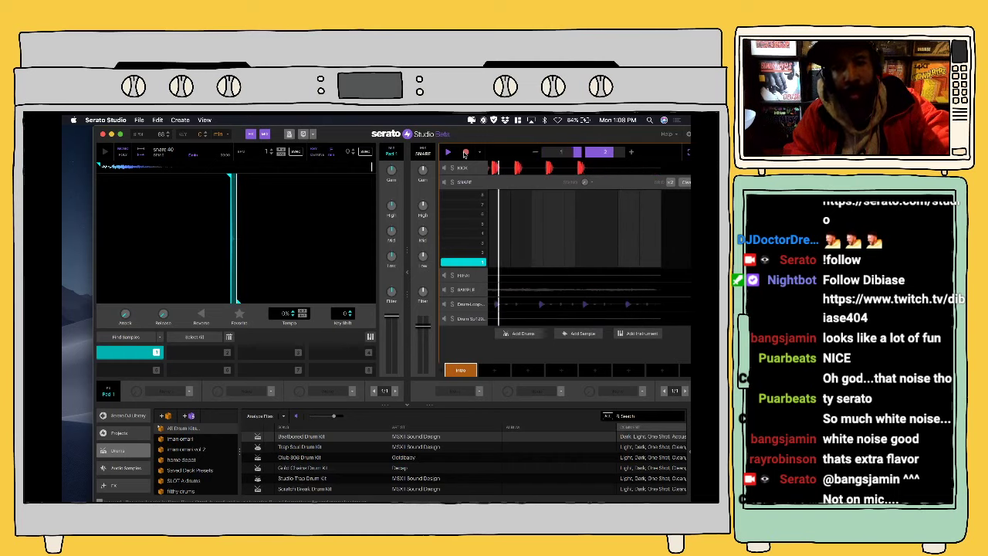
pyautogui.press('1')
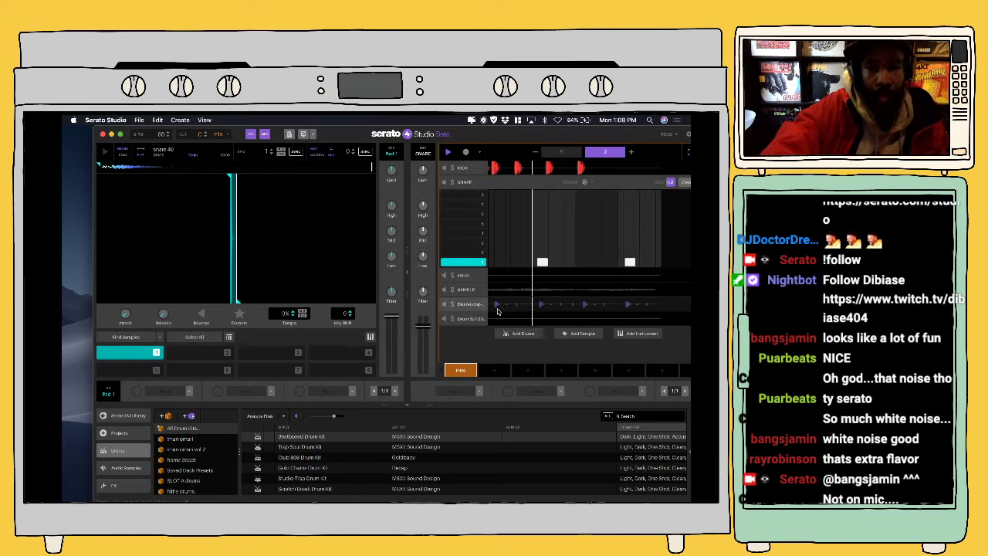
# Step: Clear the Drum Loop hat deck's pattern and record it again with evenly repeated pad 1 hits
pyautogui.click(464, 275)
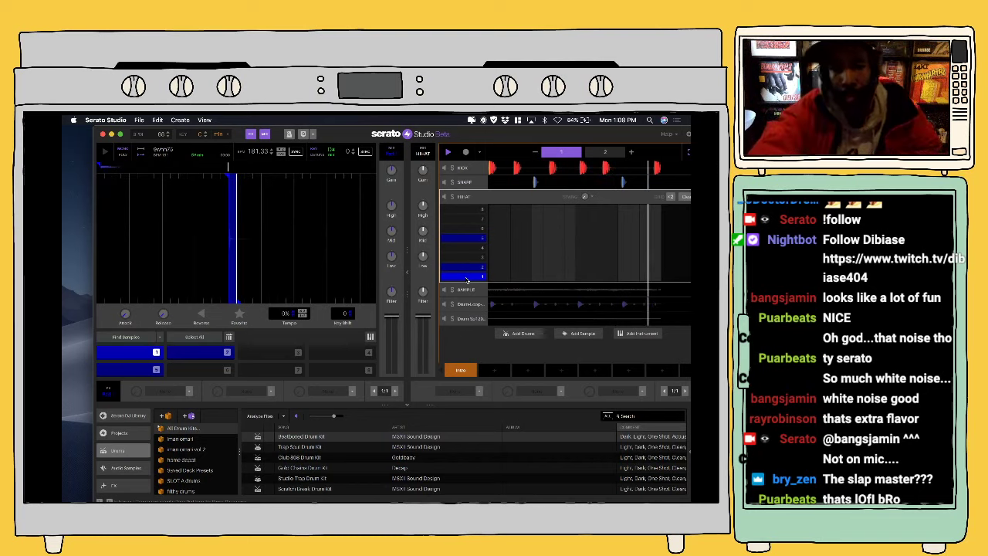
pyautogui.click(466, 304)
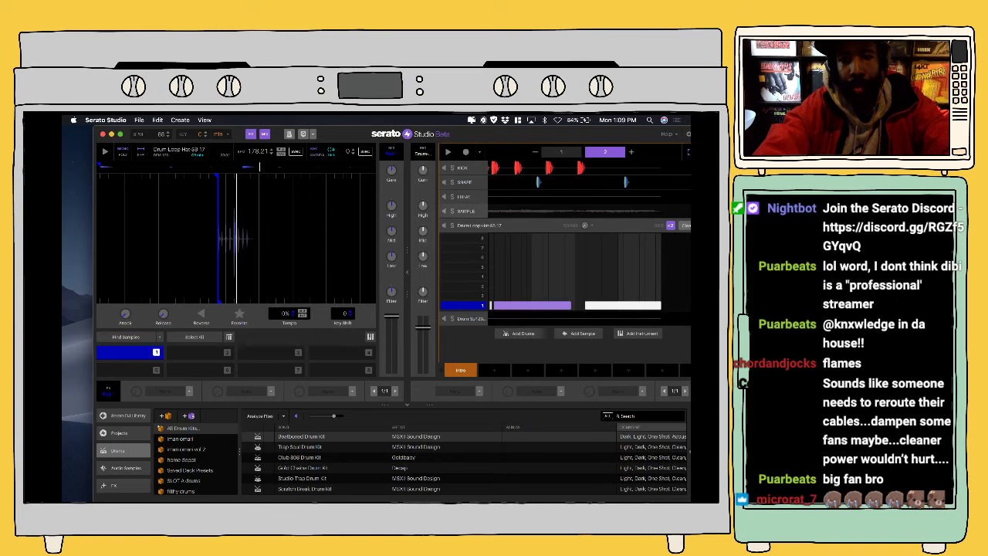
pyautogui.click(685, 225)
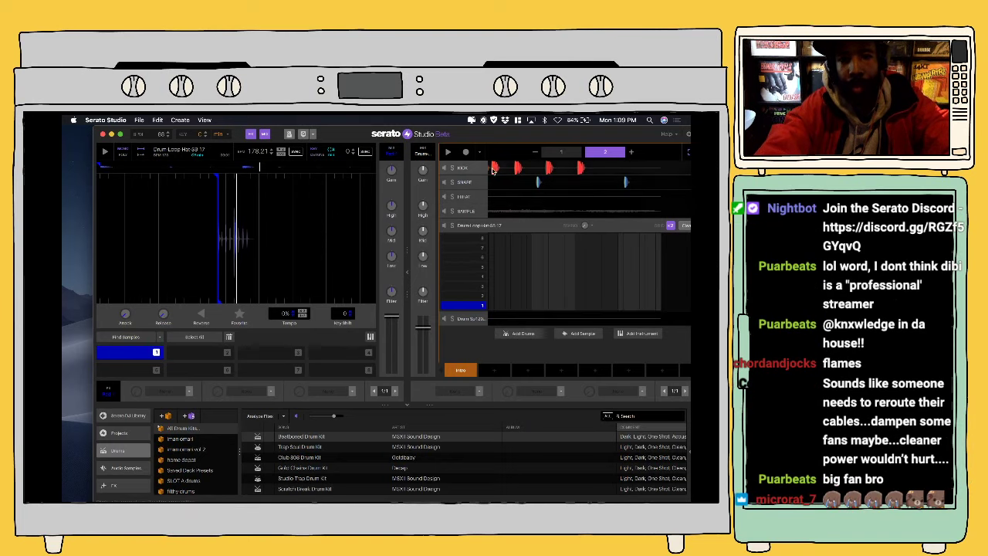
pyautogui.click(449, 152)
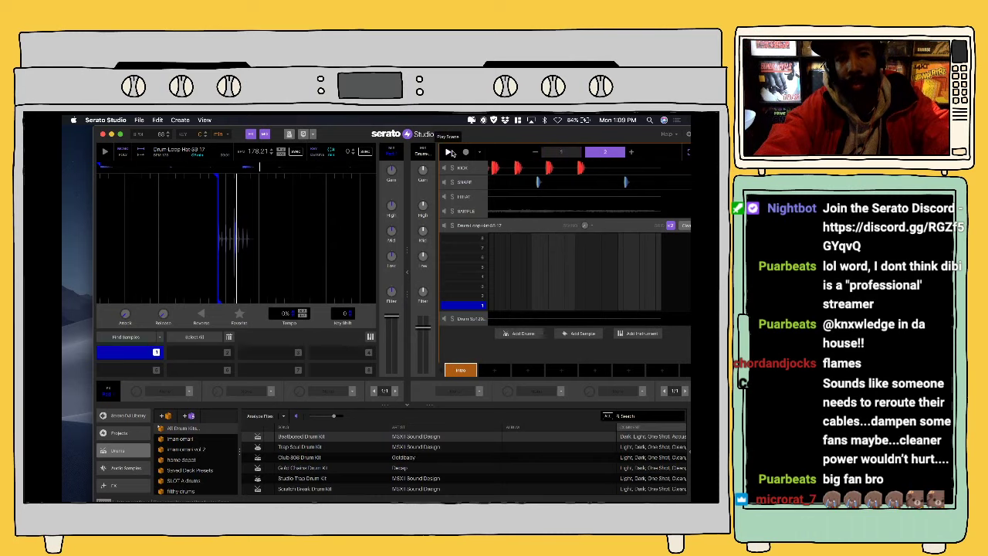
pyautogui.click(464, 153)
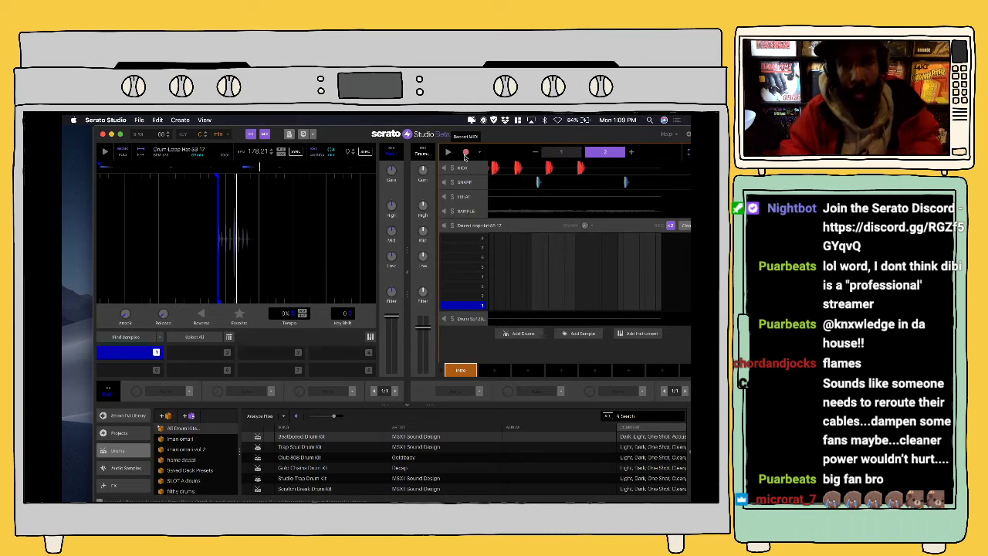
pyautogui.click(465, 153)
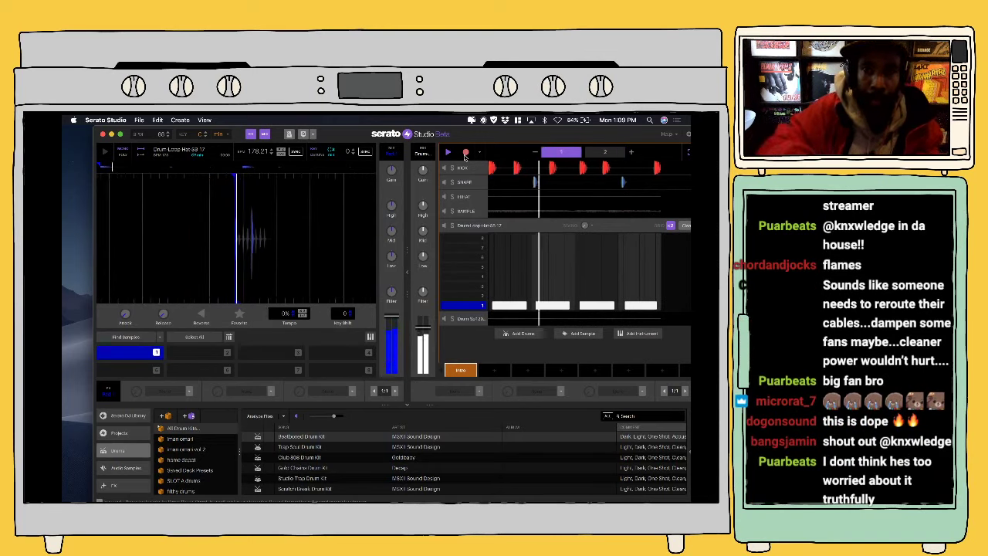
# Step: Adjust the release of the HIHAT deck's pad 1 and record a hi-hat pattern with it
pyautogui.click(467, 198)
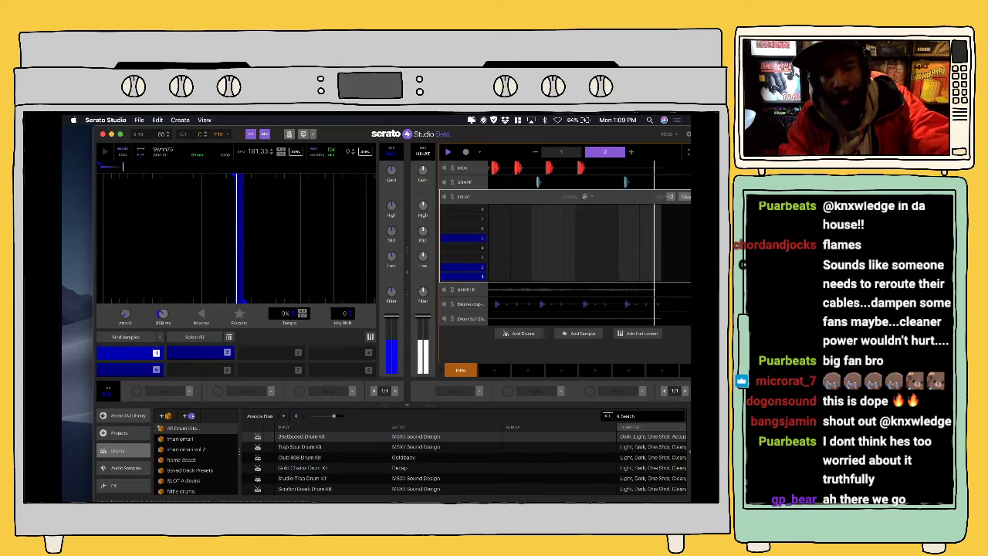
pyautogui.moveTo(162, 314); pyautogui.dragTo(163, 318)
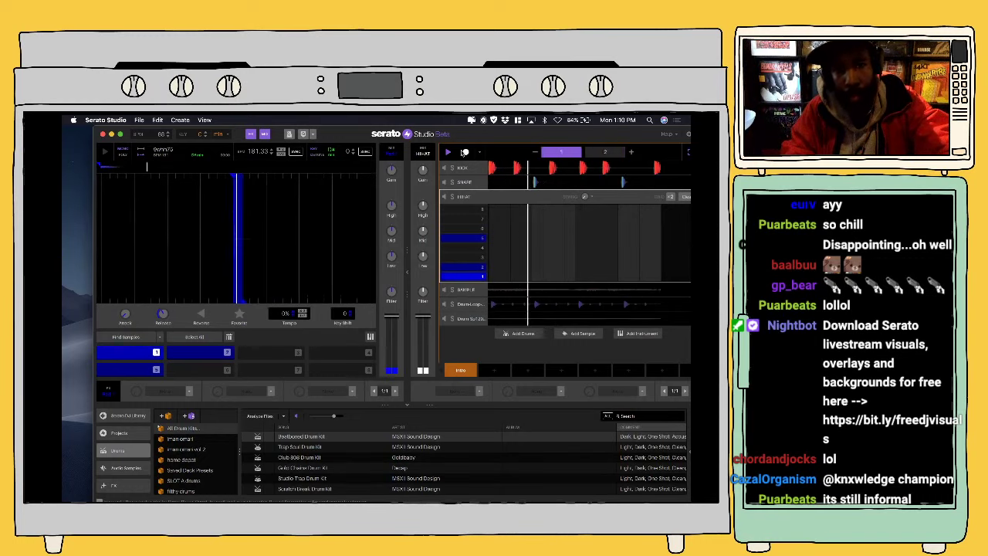
pyautogui.click(464, 152)
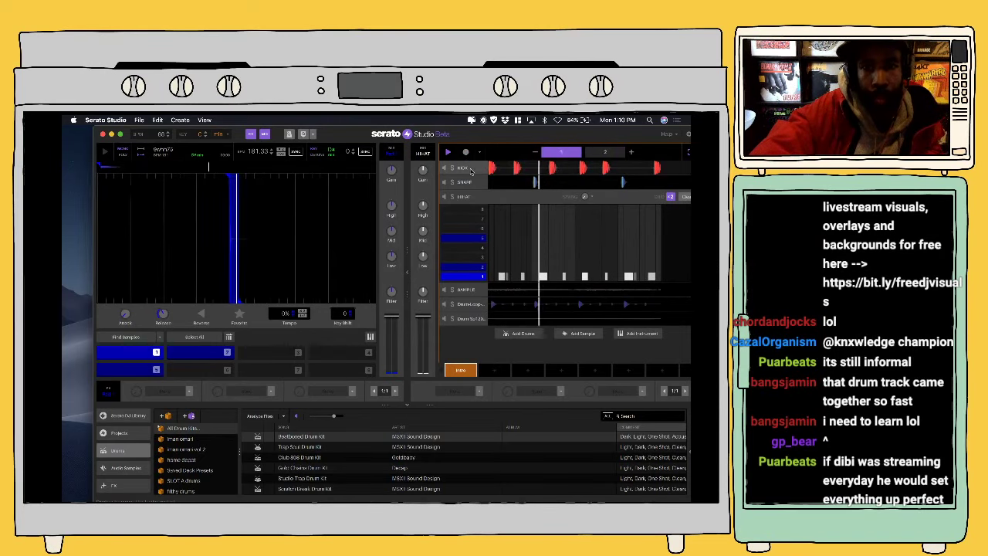
# Step: Copy the current scene into Scene 2 and record a new kick pattern on the KICK deck with pad 1
pyautogui.click(495, 371)
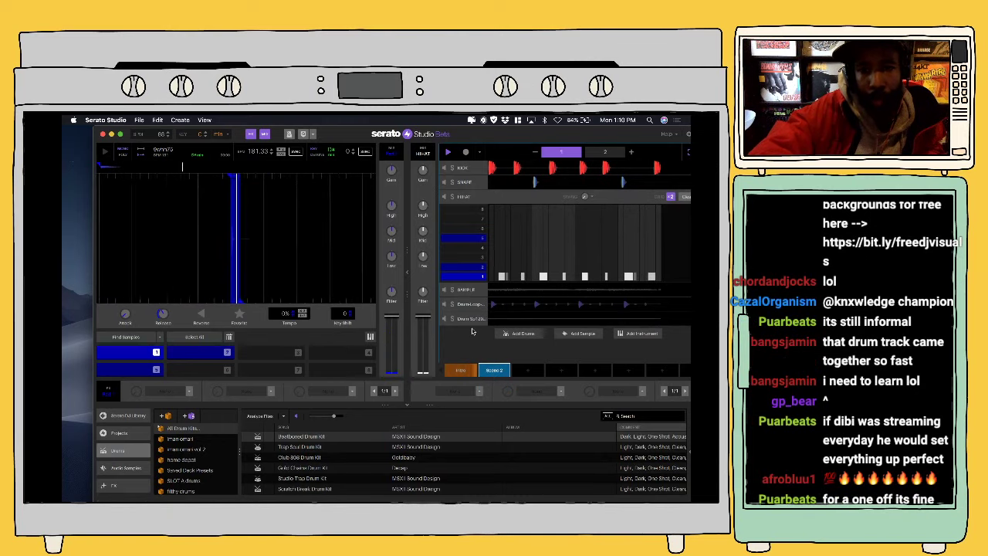
pyautogui.click(462, 170)
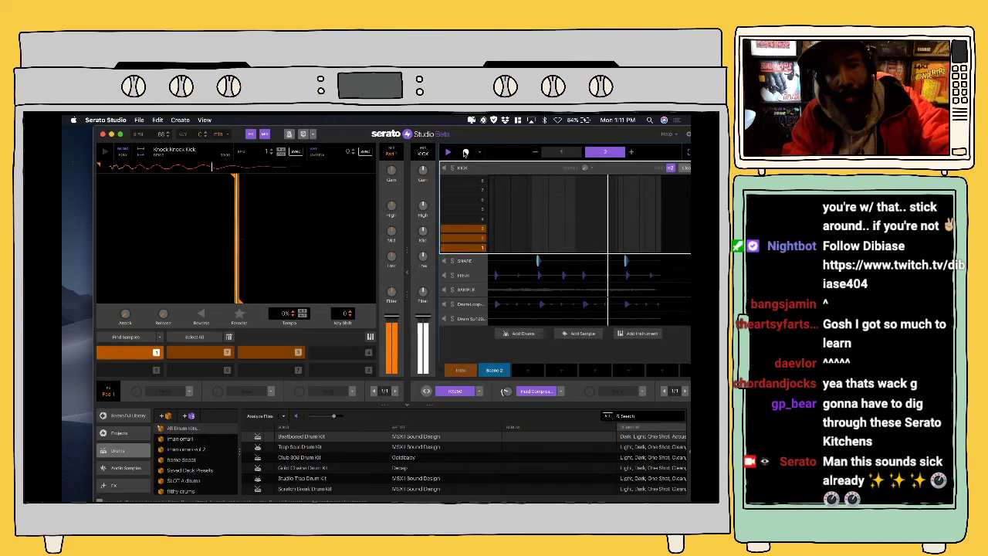
pyautogui.click(466, 153)
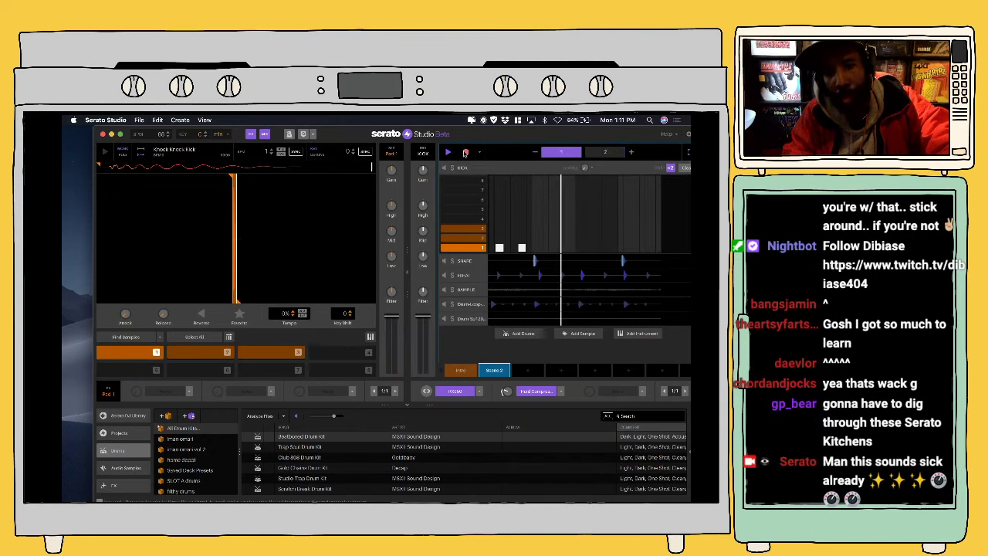
pyautogui.press('1')
pyautogui.press('1')
pyautogui.press('1')
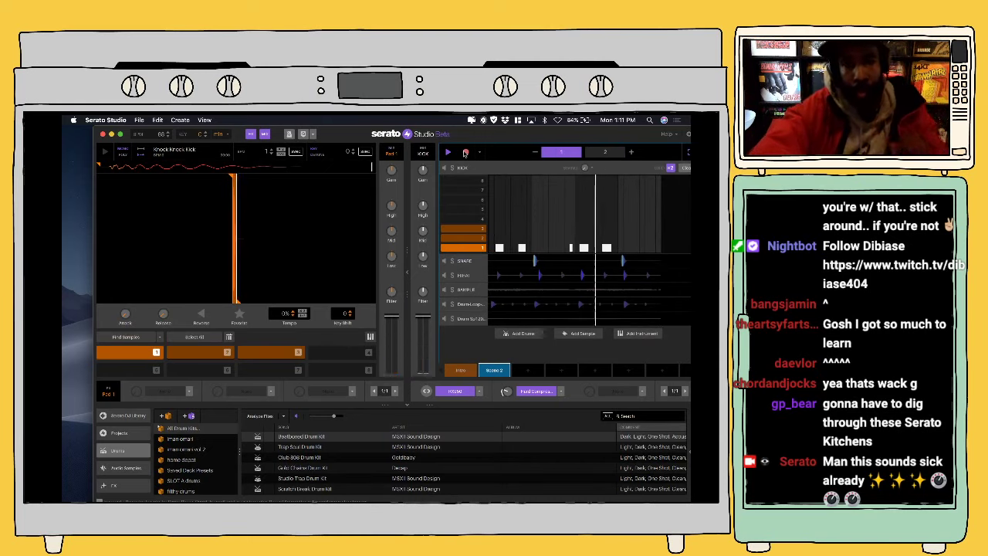
pyautogui.click(465, 153)
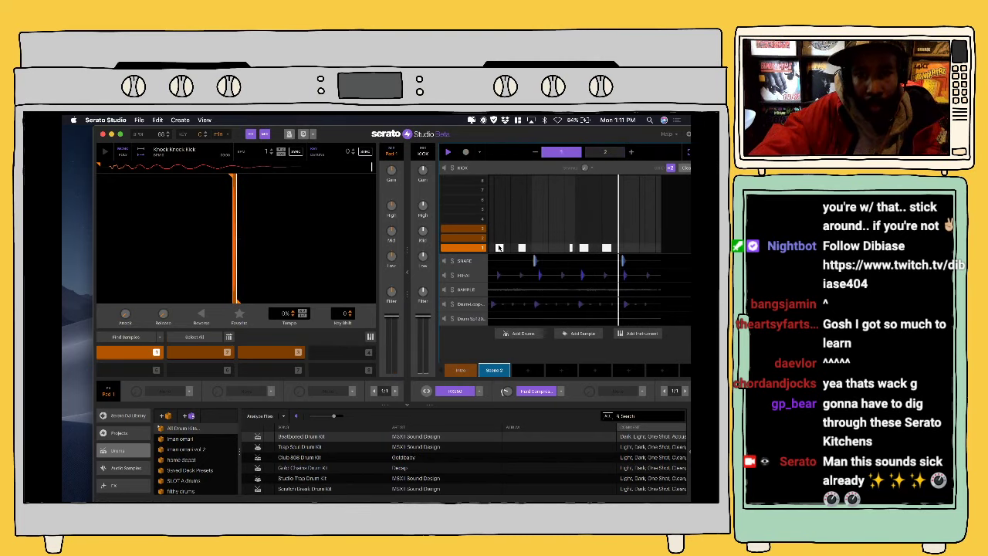
# Step: Copy the scene into Scene 3 and delete all cue points from the SAMPLE deck's pads
pyautogui.click(528, 371)
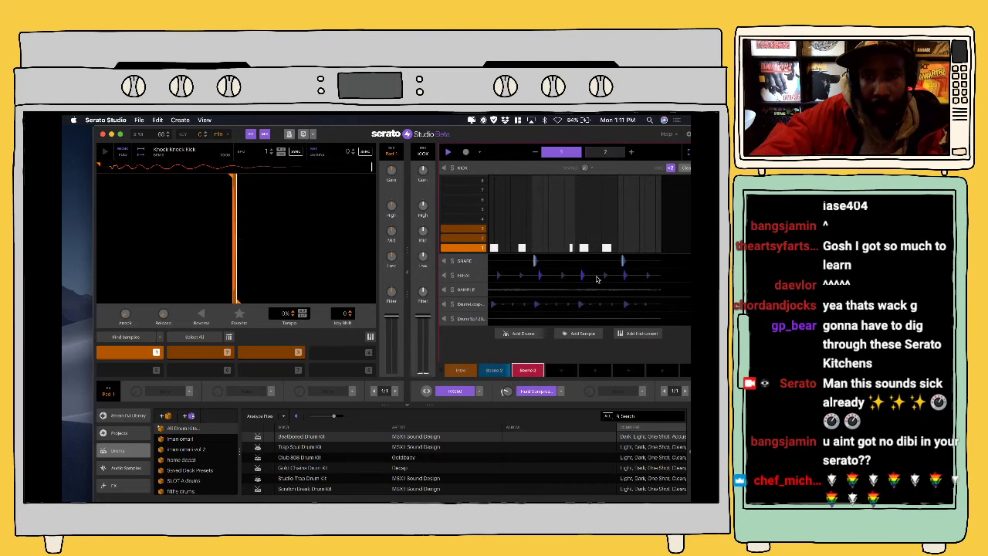
pyautogui.click(466, 290)
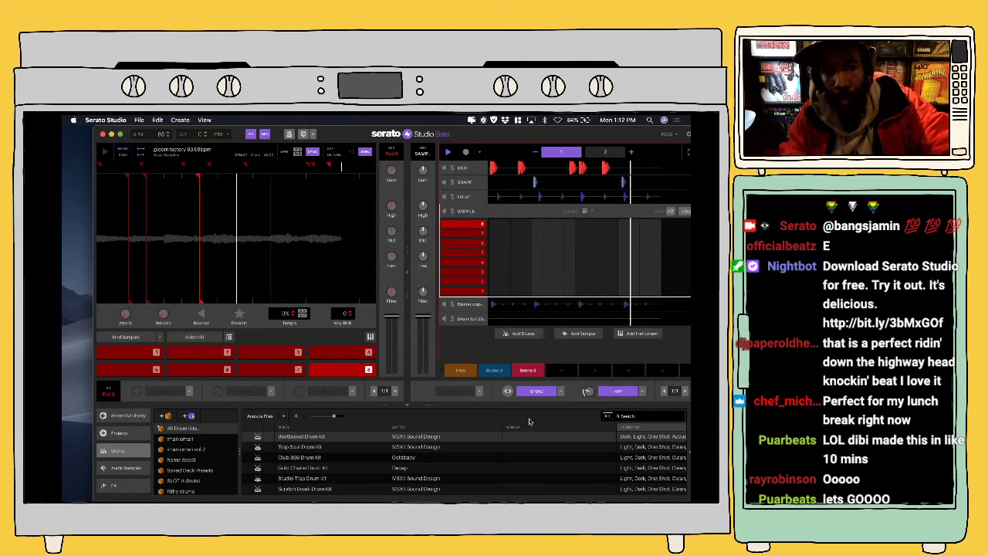
pyautogui.click(229, 338)
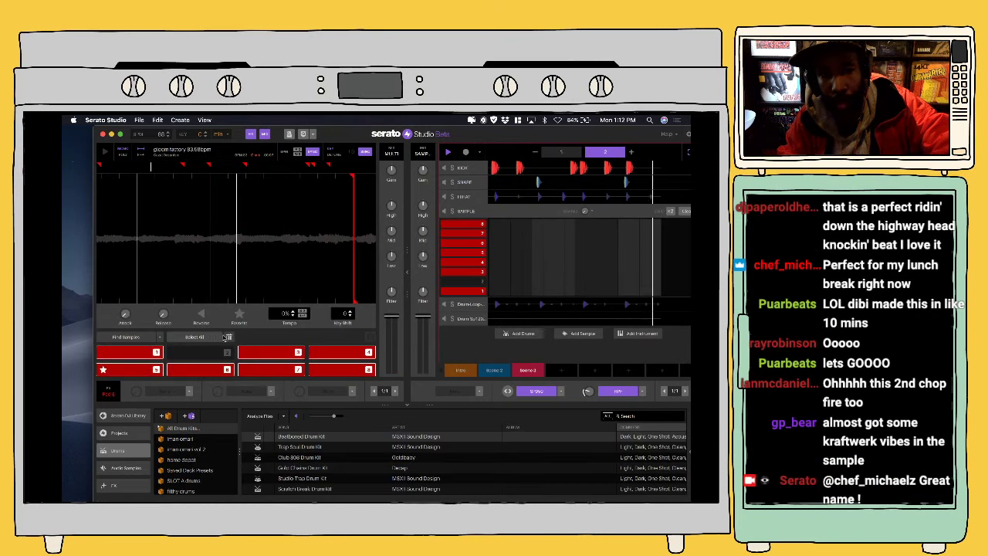
pyautogui.click(228, 337)
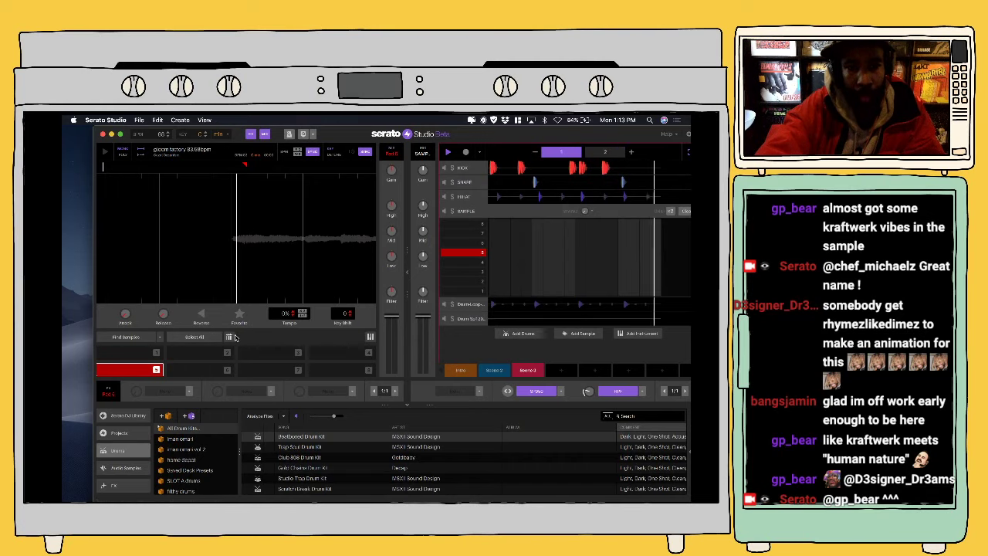
pyautogui.click(230, 338)
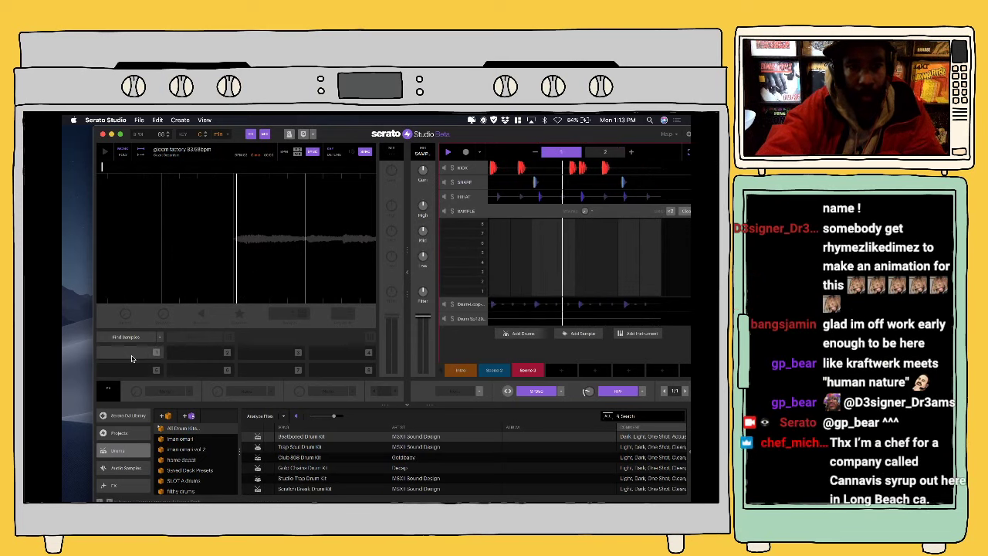
# Step: Set new cue points on pads 1, 2 and 3 of the gloom factory sample during playback
pyautogui.click(131, 355)
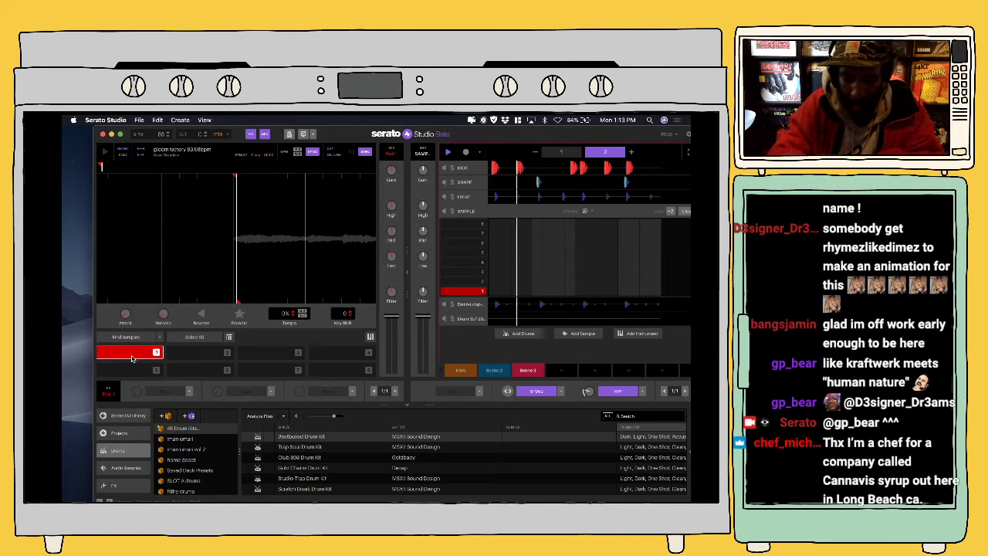
pyautogui.click(131, 357)
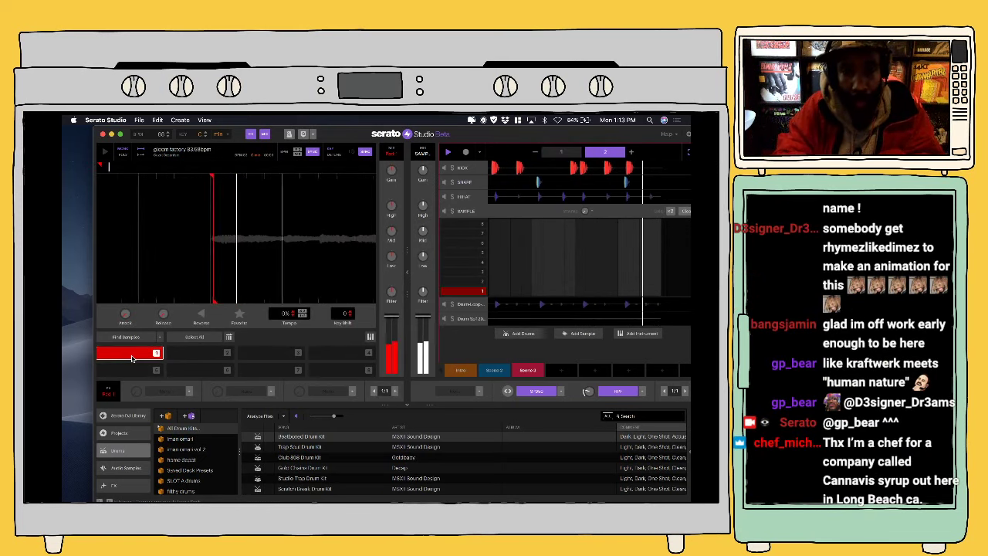
pyautogui.press('2')
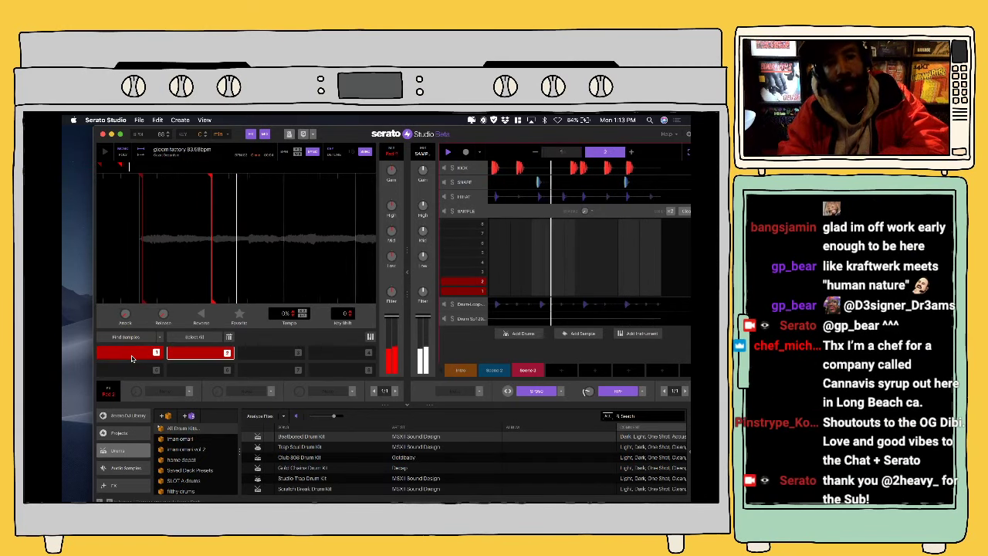
pyautogui.press('3')
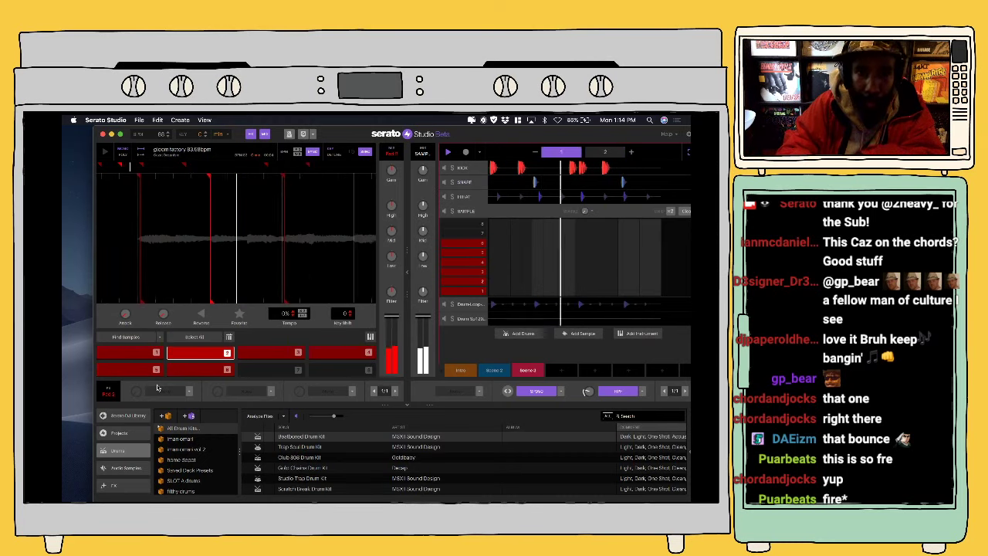
# Step: Record a sustained pad 5 chop on the SAMPLE deck and extend Scene 3 to eight bars
pyautogui.click(452, 154)
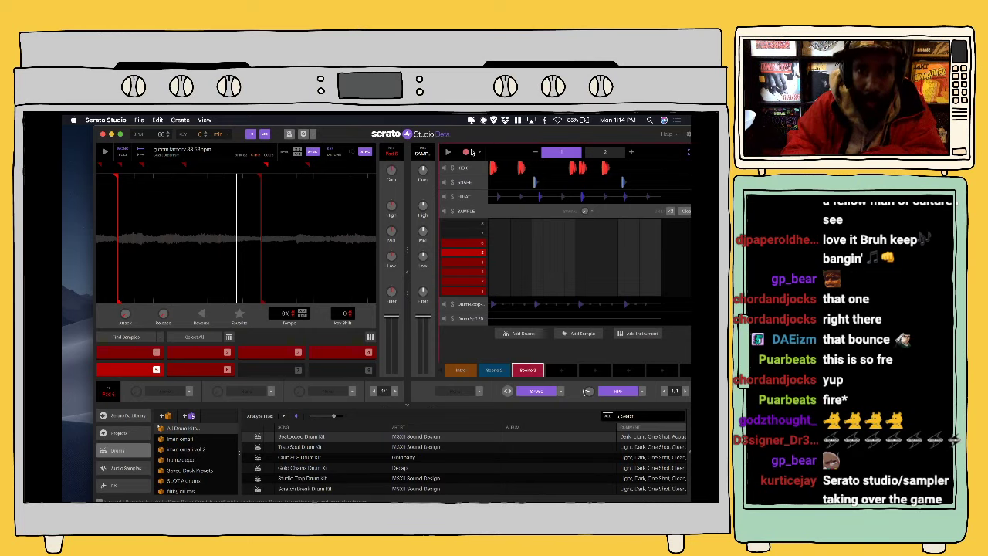
pyautogui.press('space')
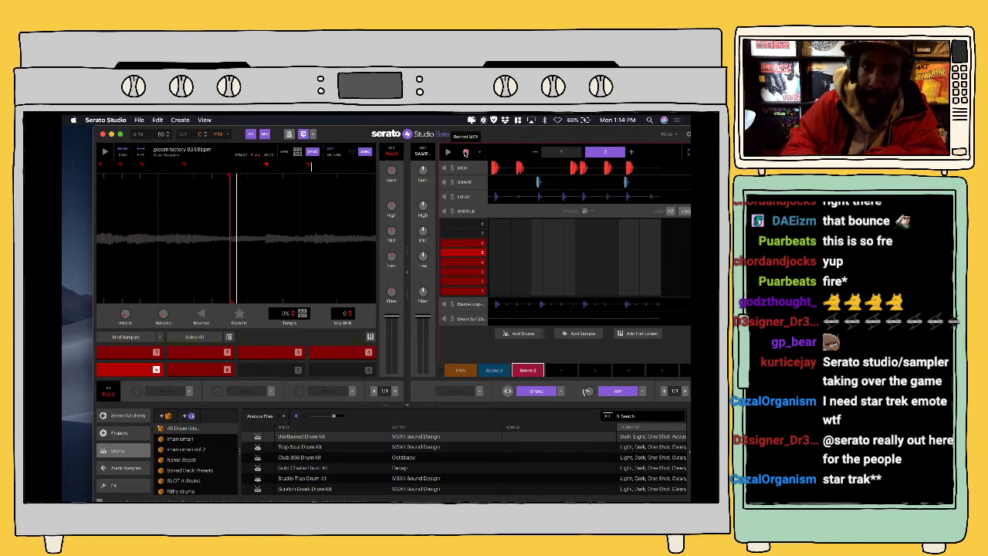
pyautogui.click(465, 152)
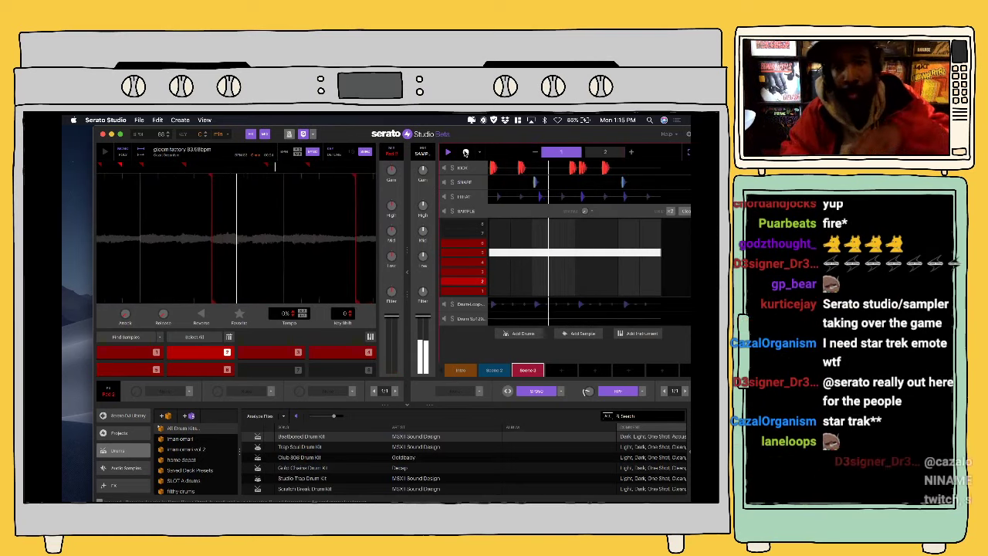
pyautogui.click(631, 153)
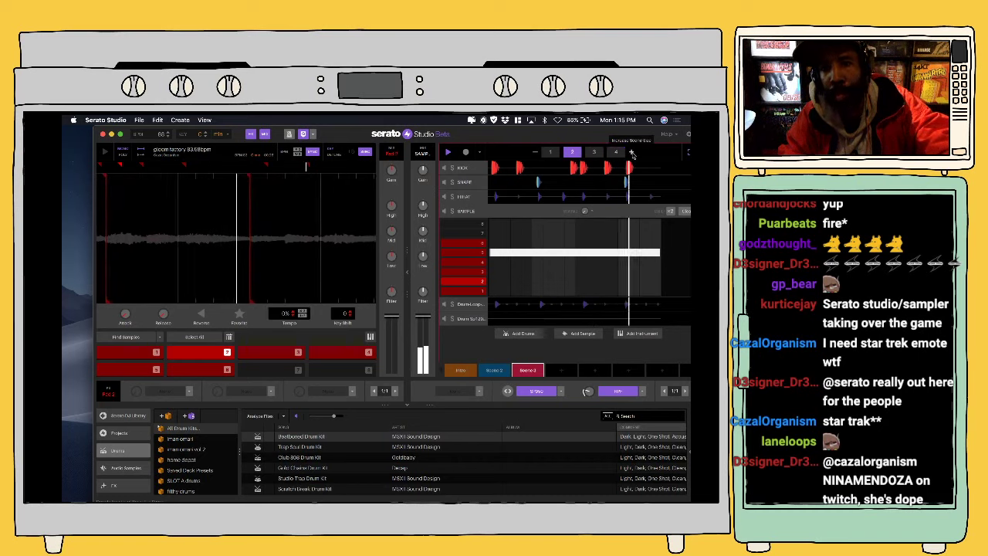
pyautogui.click(631, 154)
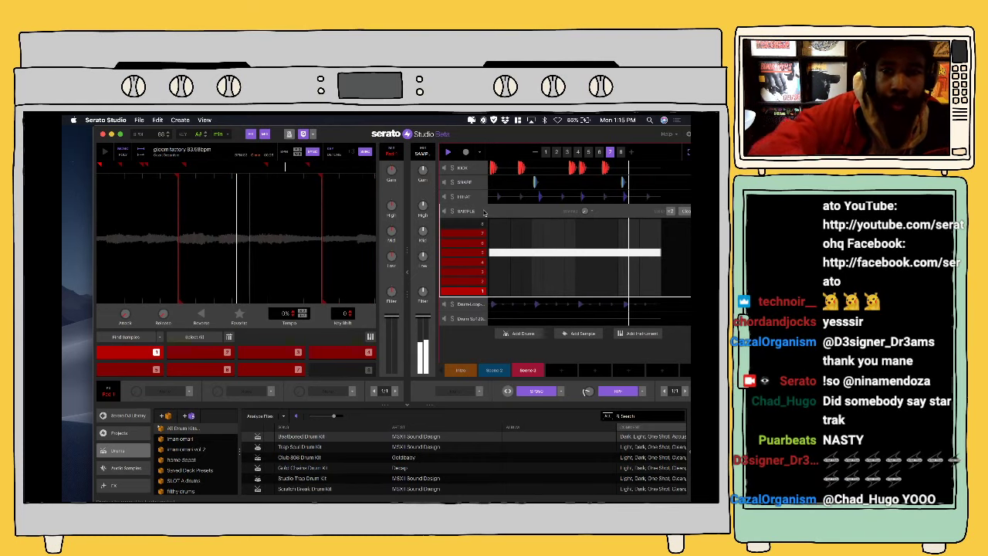
# Step: Duplicate the SAMPLE deck, lower the copy's SP950 filter to 14, and audition it with the original deck muted and unmuted
pyautogui.press('super+d')
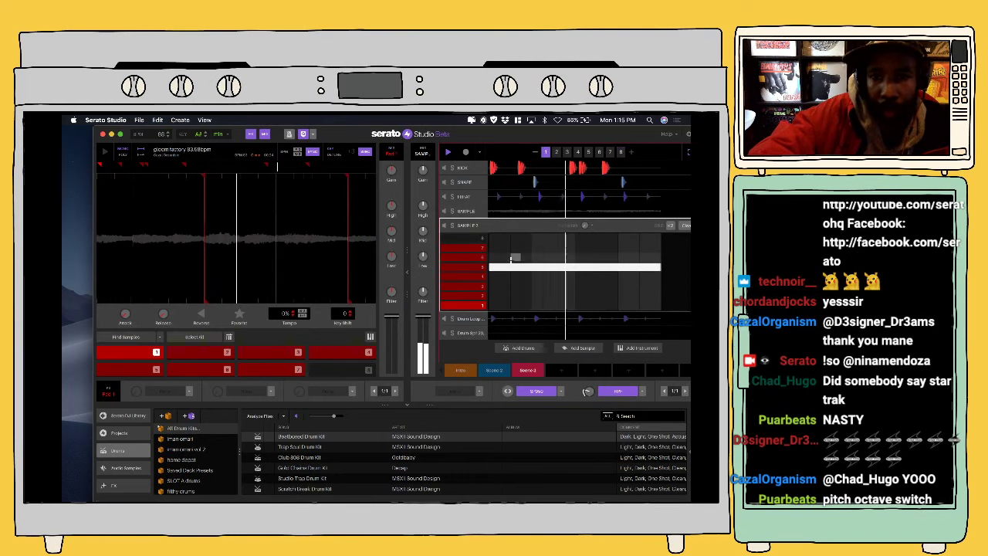
pyautogui.click(466, 217)
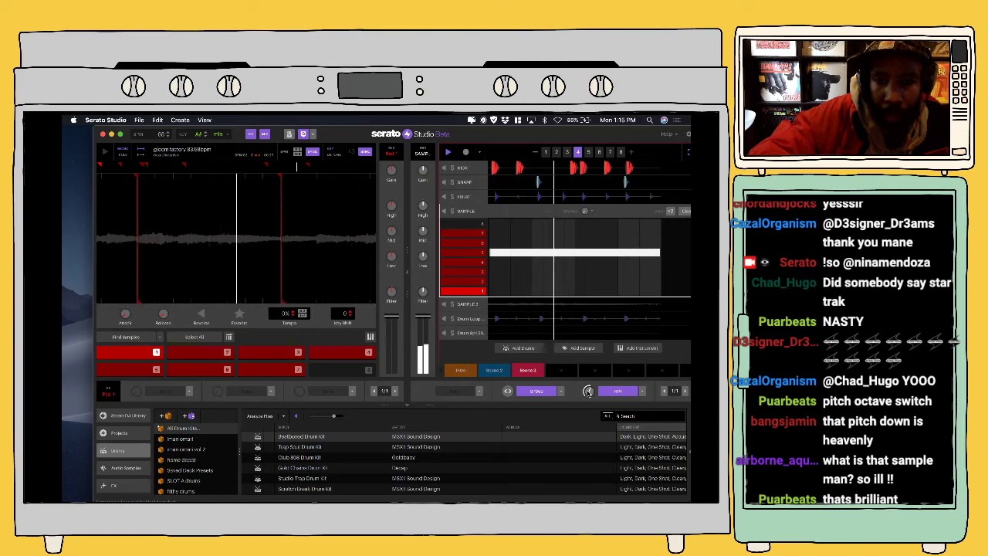
pyautogui.click(469, 304)
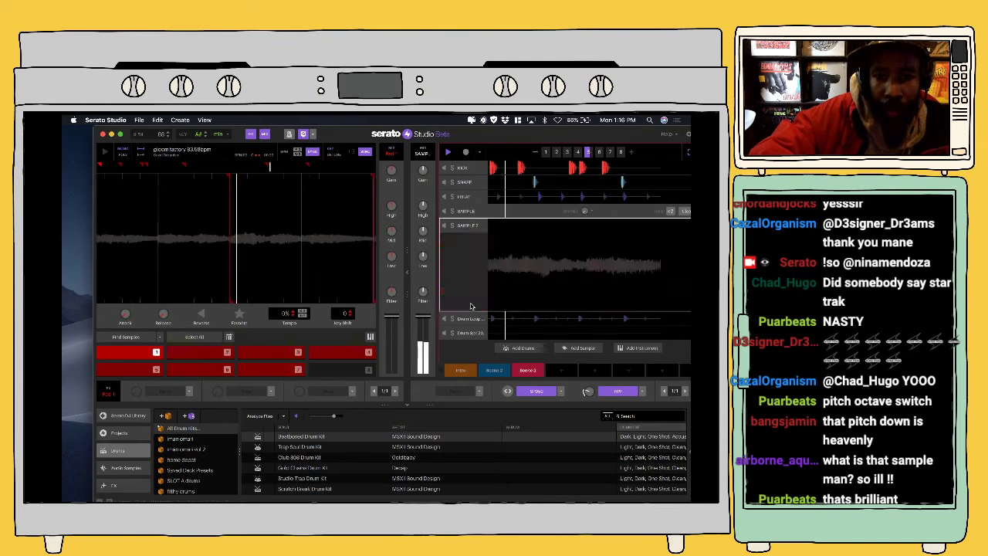
pyautogui.click(507, 391)
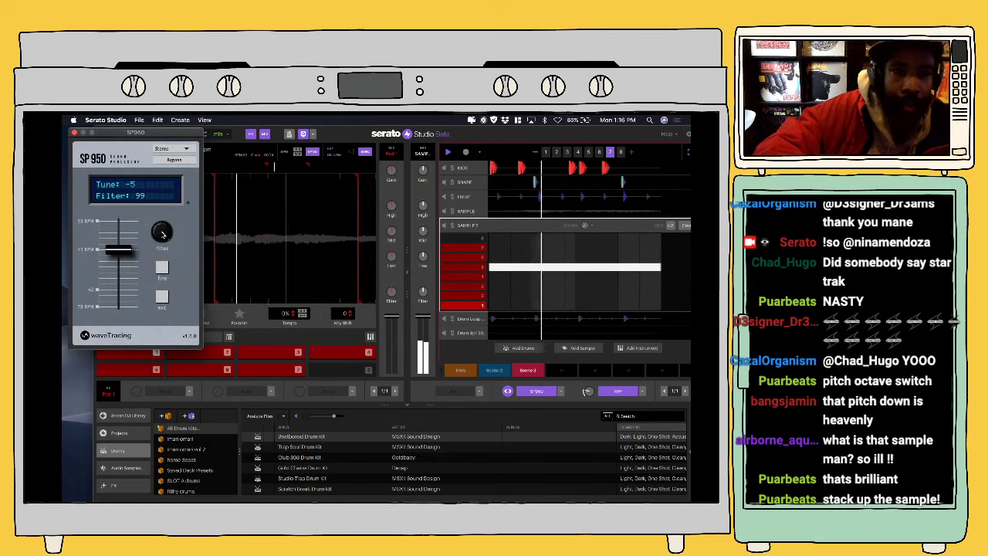
pyautogui.moveTo(160, 244); pyautogui.dragTo(122, 297)
pyautogui.moveTo(83, 330); pyautogui.dragTo(79, 331)
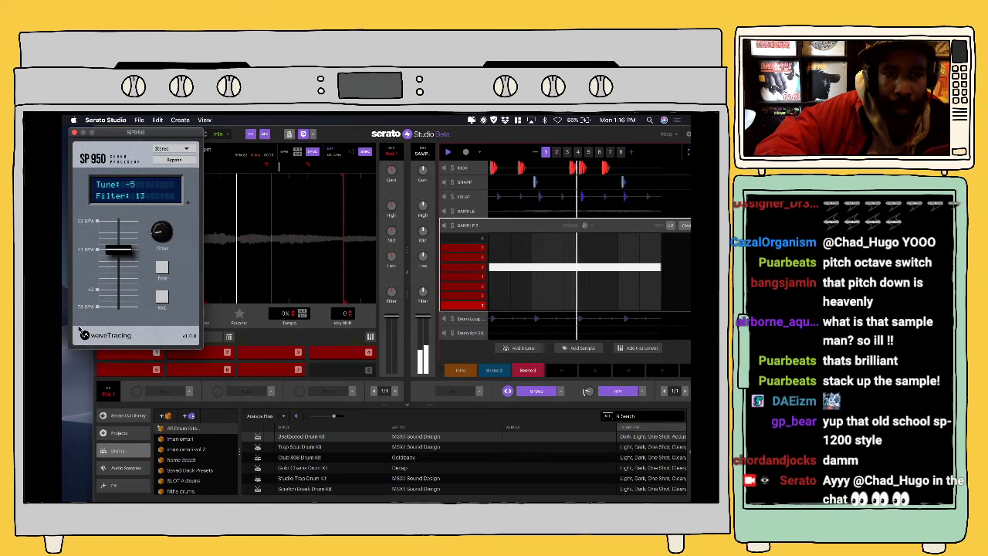
pyautogui.click(446, 211)
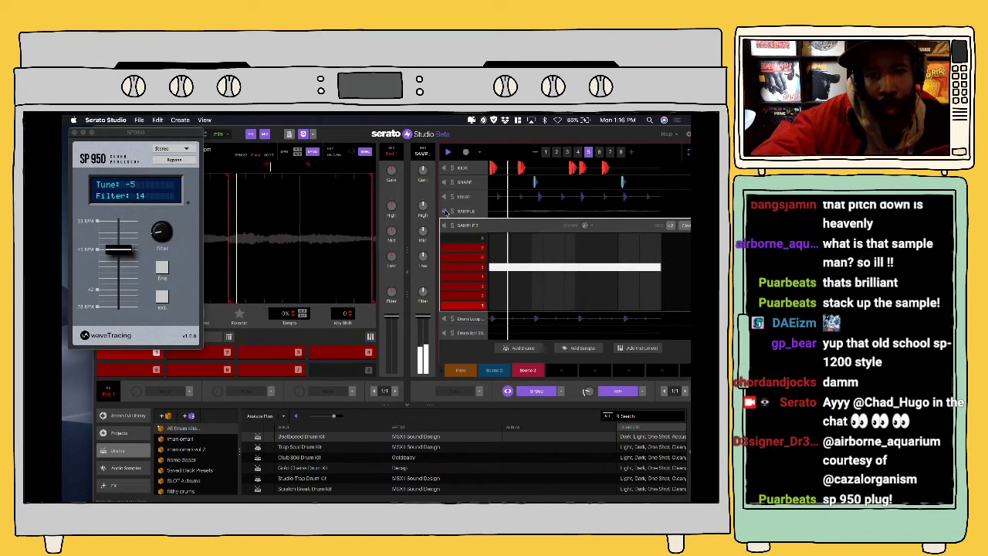
pyautogui.click(446, 213)
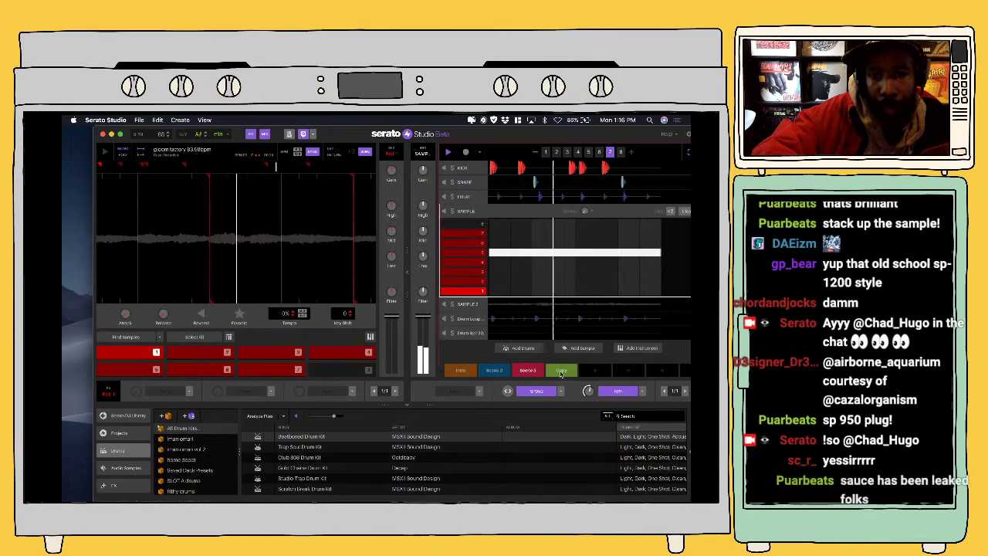
# Step: Copy the scene into Scene 4 and set the SAMPLE deck's automation parameter to Mute
pyautogui.click(561, 372)
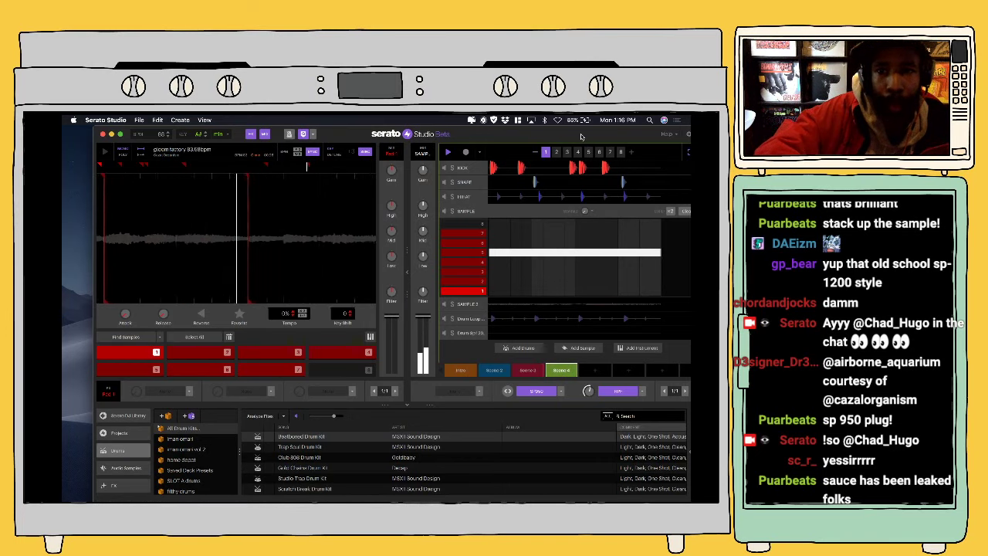
pyautogui.moveTo(582, 137); pyautogui.dragTo(463, 137)
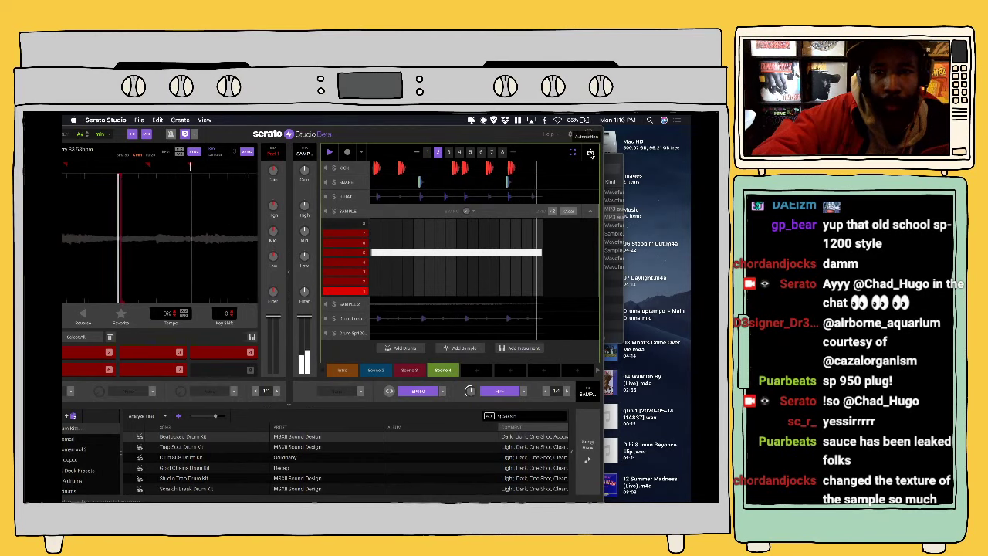
pyautogui.click(590, 153)
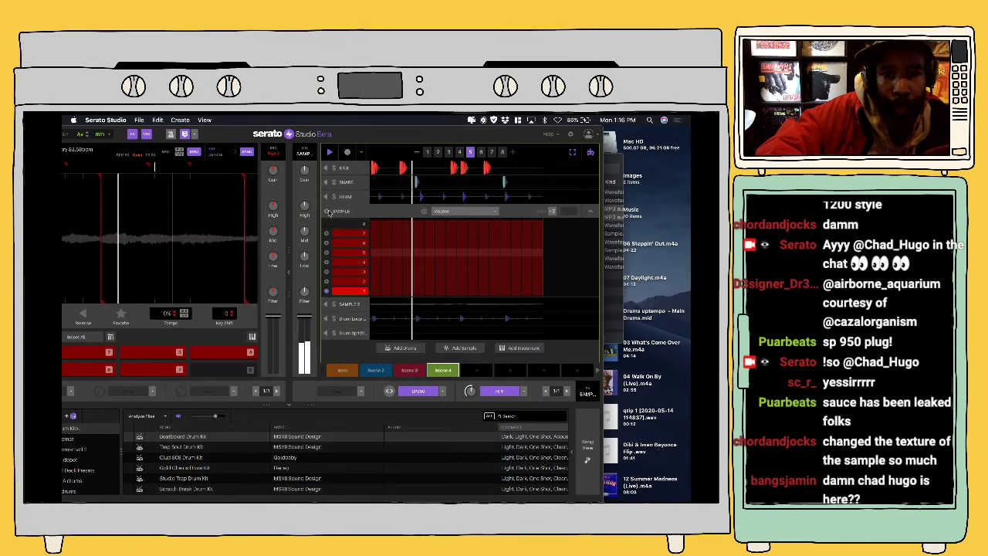
pyautogui.click(327, 212)
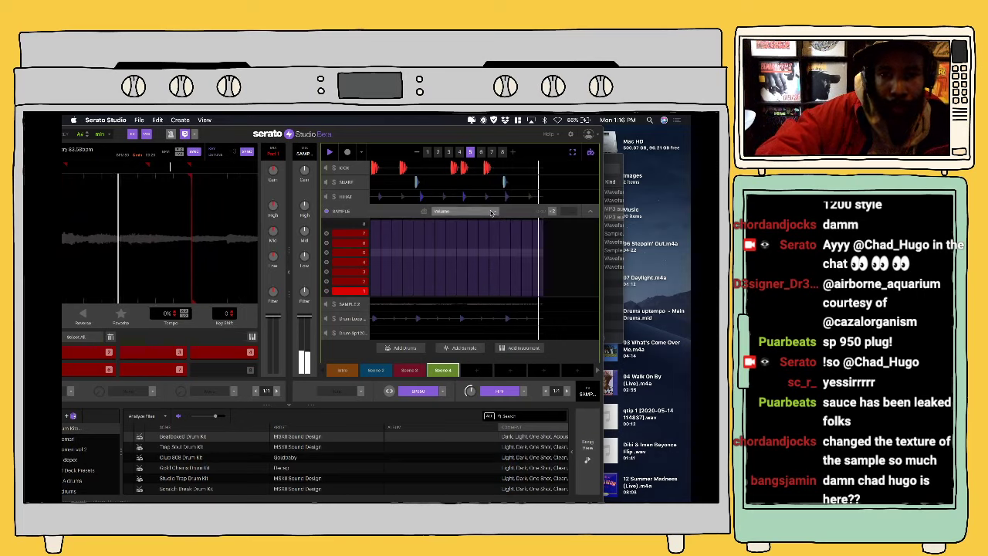
pyautogui.click(491, 212)
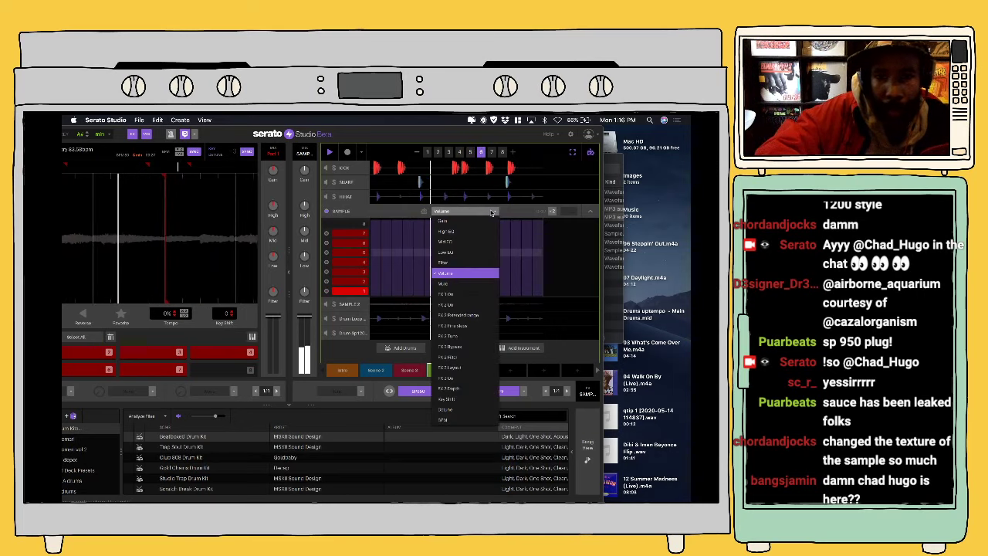
pyautogui.click(452, 283)
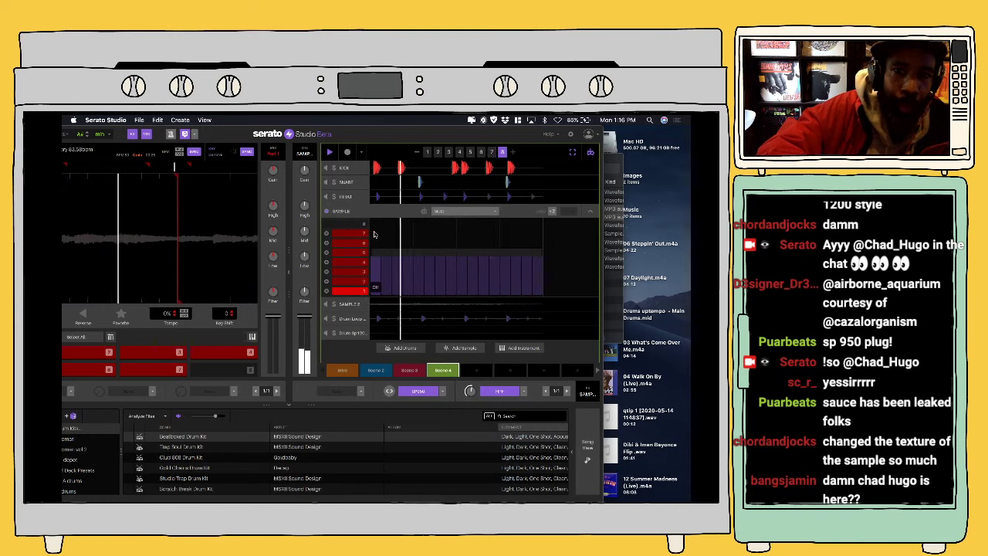
# Step: Set the SAMPLE deck's mute automation to On across bars 8, 1 and 3 of Scene 4
pyautogui.moveTo(374, 234)
pyautogui.mouseDown()
pyautogui.moveTo(500, 235)
pyautogui.moveTo(535, 247)
pyautogui.mouseUp()
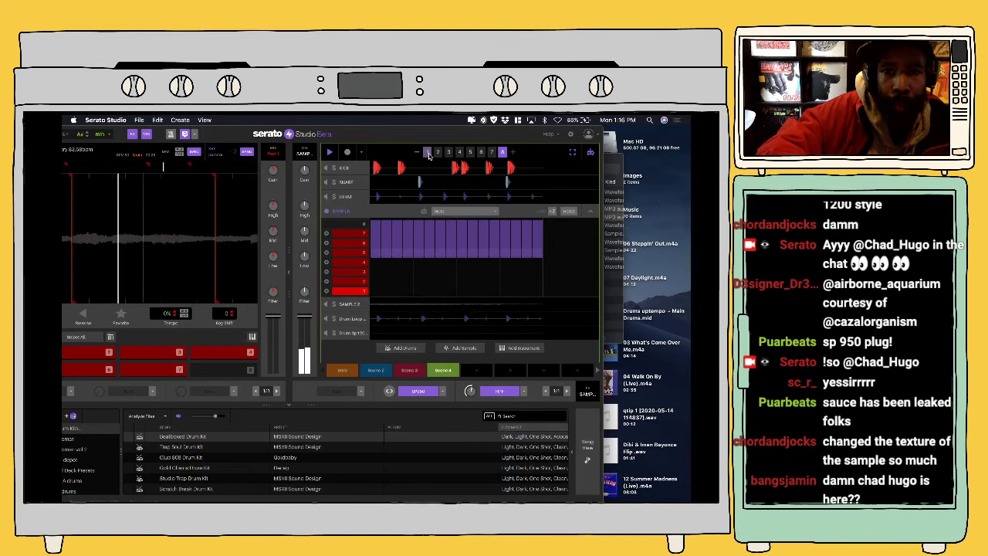
pyautogui.click(428, 153)
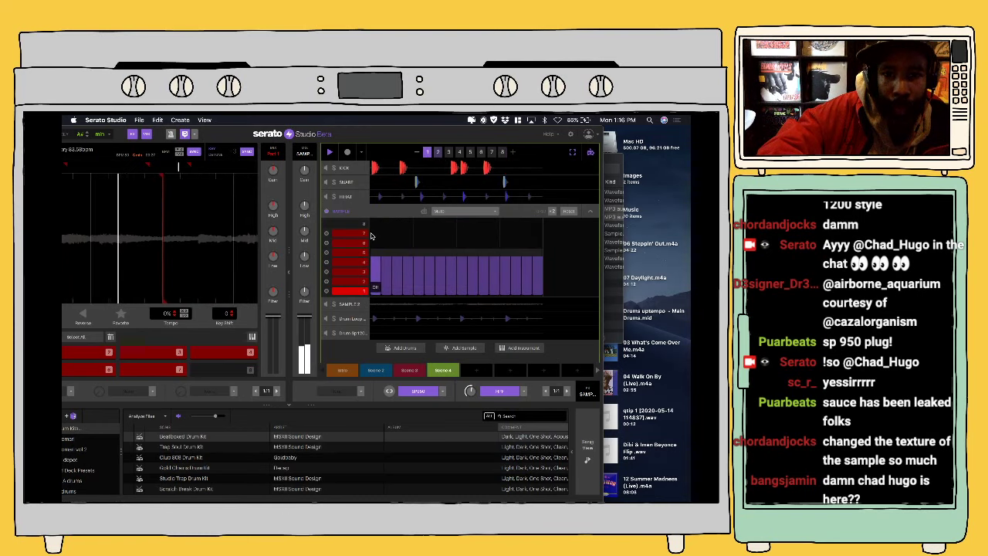
pyautogui.moveTo(371, 236)
pyautogui.mouseDown()
pyautogui.moveTo(538, 239)
pyautogui.moveTo(527, 247)
pyautogui.mouseUp()
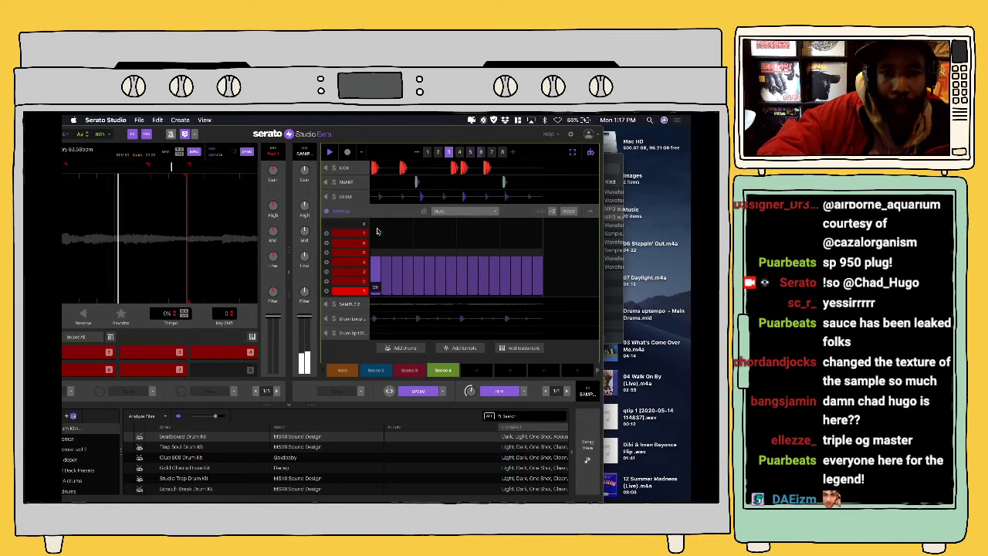
pyautogui.moveTo(375, 237); pyautogui.dragTo(539, 241)
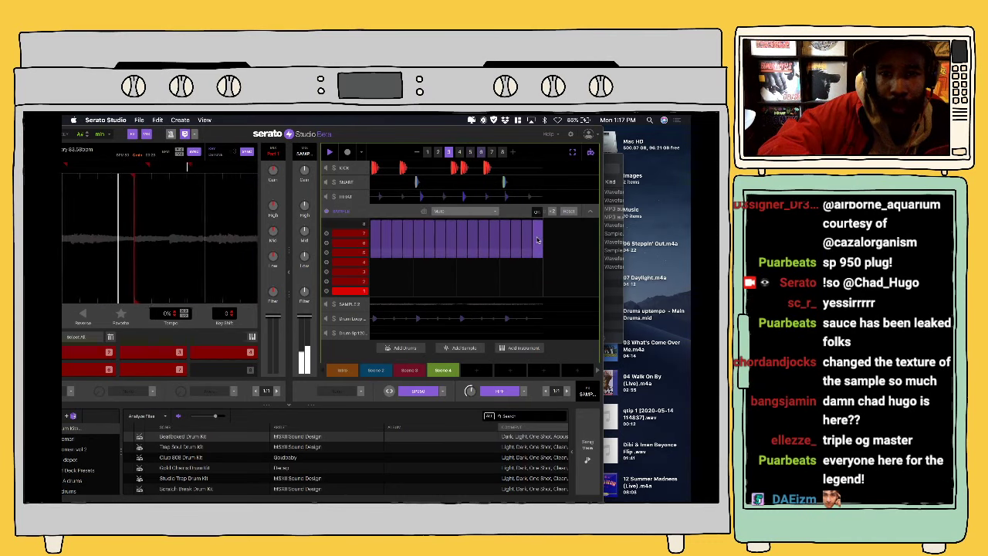
# Step: Review the SAMPLE deck's mute automation bar by bar from bar 3 and set it to Off across bar 8
pyautogui.click(449, 152)
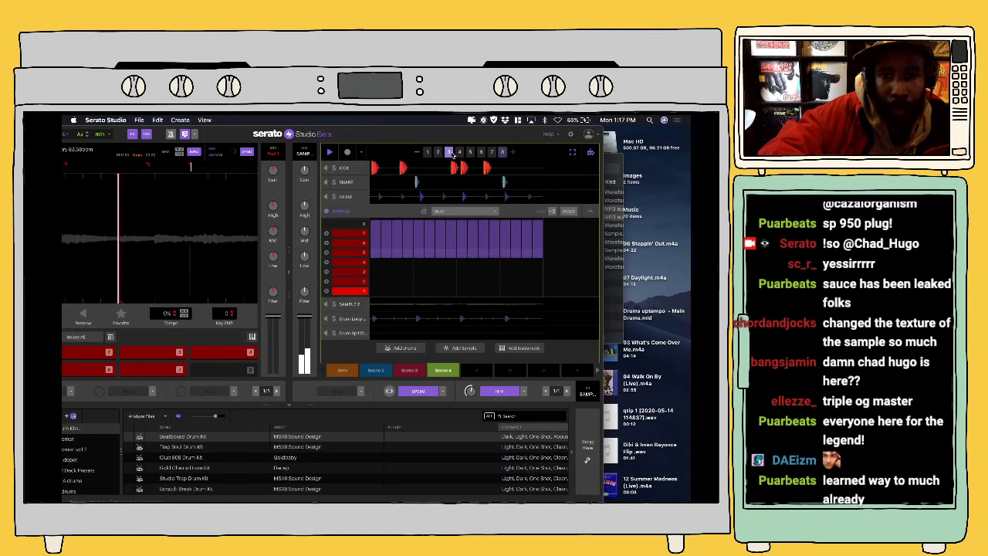
pyautogui.click(459, 153)
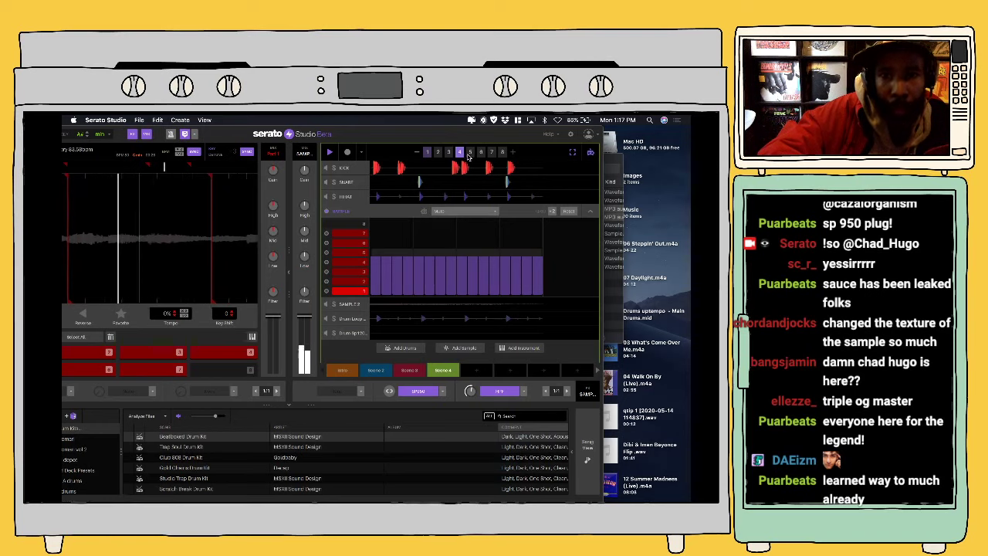
pyautogui.click(470, 154)
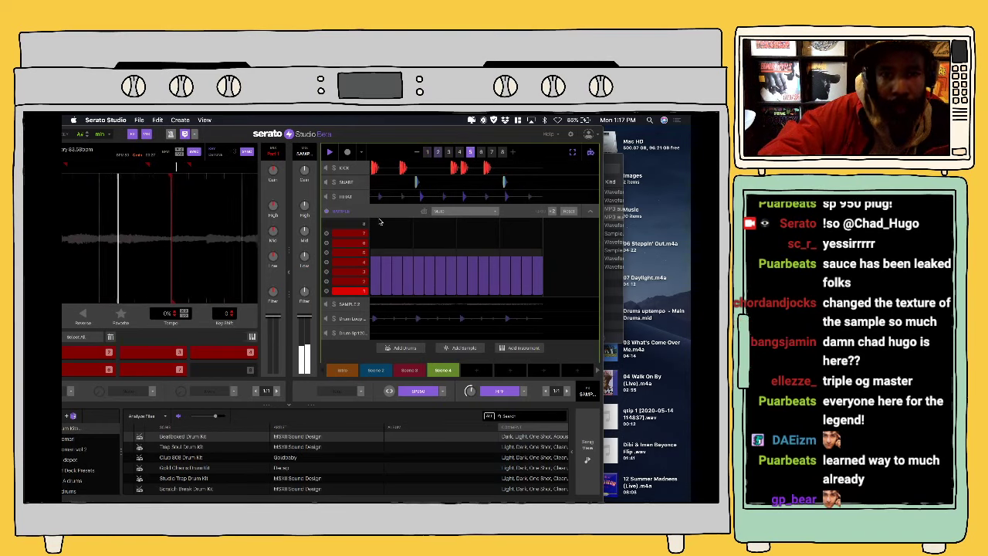
pyautogui.click(480, 153)
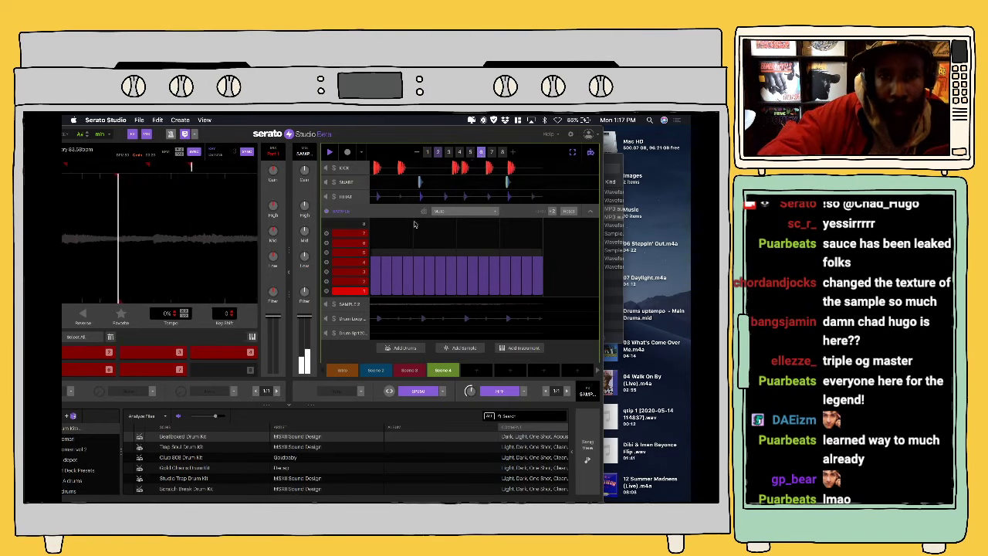
pyautogui.click(492, 153)
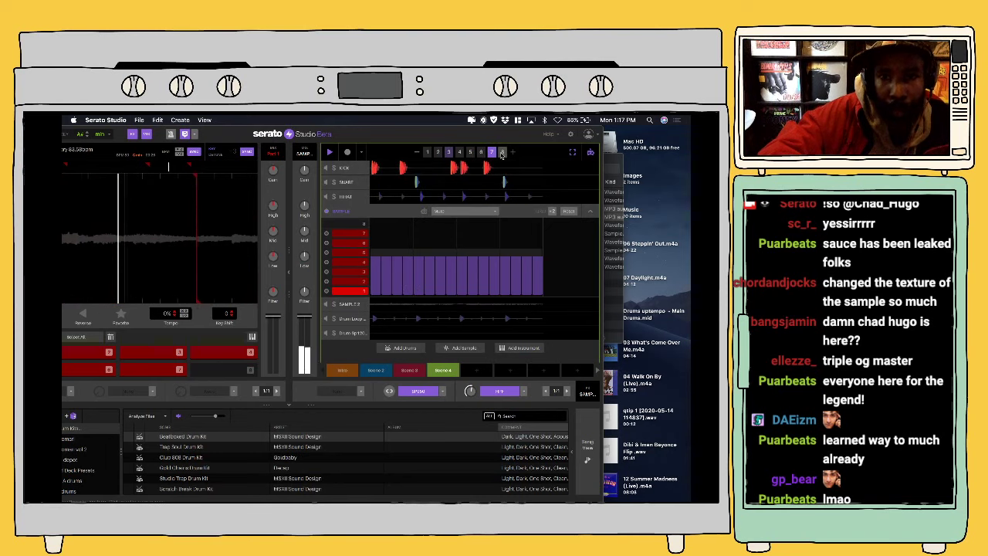
pyautogui.click(503, 153)
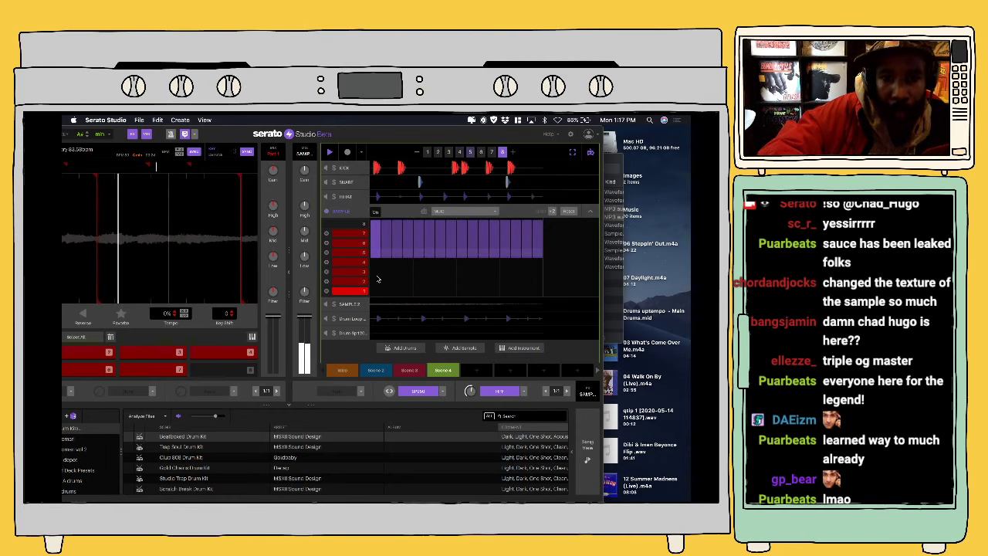
pyautogui.moveTo(378, 279); pyautogui.dragTo(543, 278)
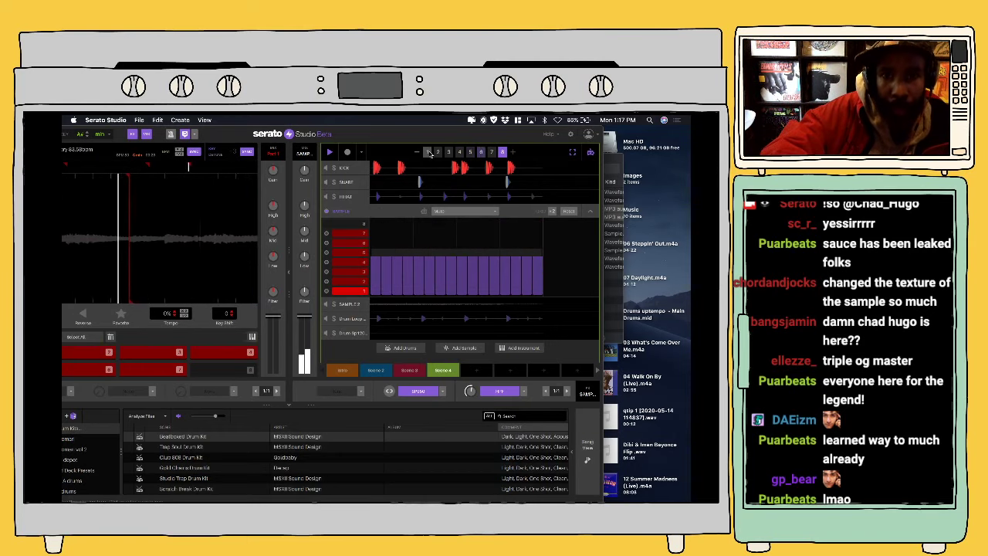
# Step: Try the SAMPLE deck's mute automation at Off across bar 1 and most of bar 2, and check bar 3
pyautogui.click(428, 152)
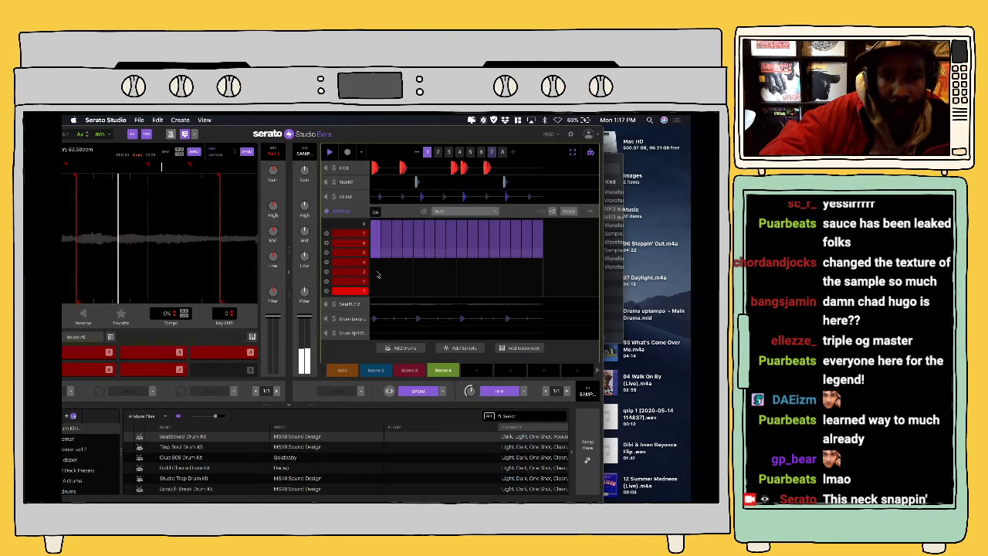
pyautogui.moveTo(376, 273)
pyautogui.mouseDown()
pyautogui.moveTo(540, 275)
pyautogui.moveTo(528, 260)
pyautogui.mouseUp()
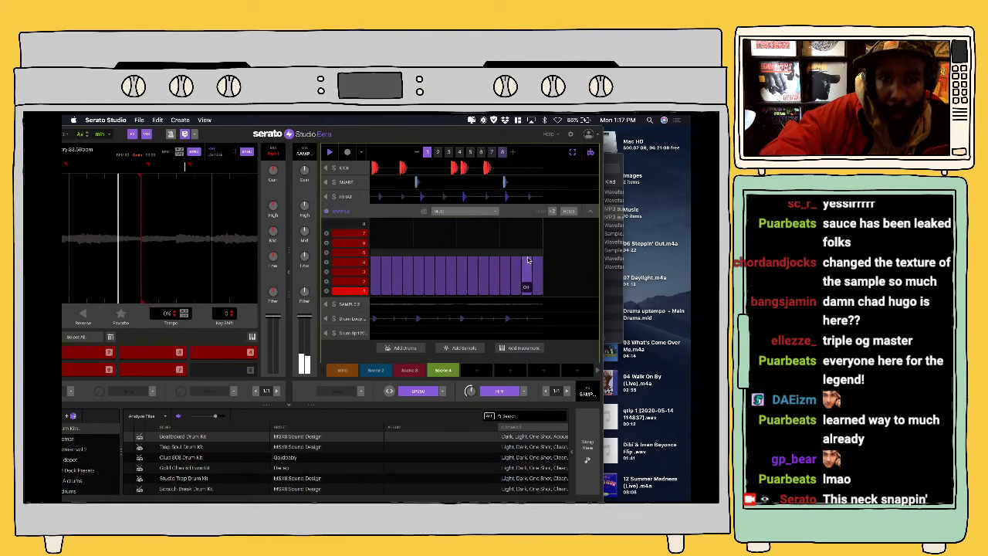
pyautogui.click(437, 152)
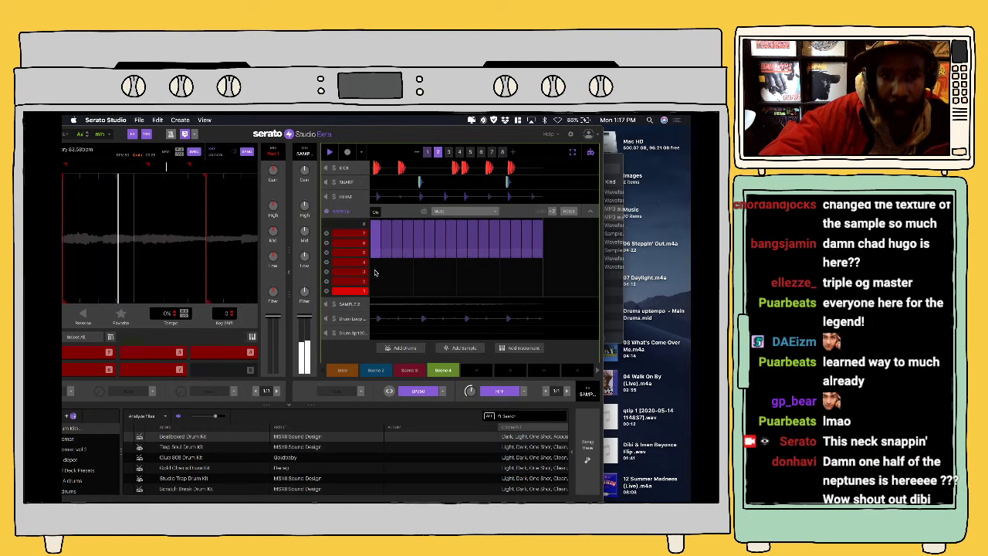
pyautogui.moveTo(376, 273); pyautogui.dragTo(510, 282)
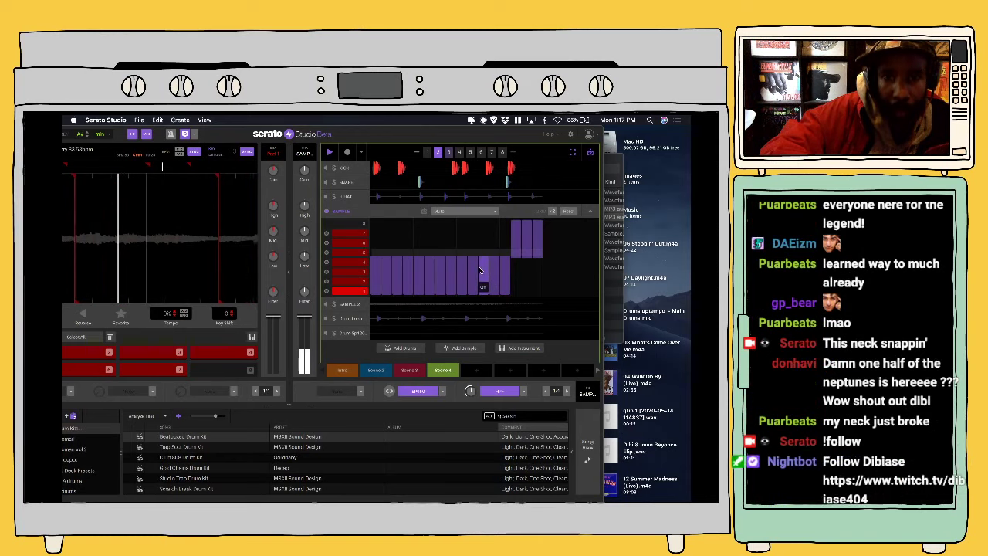
pyautogui.click(449, 152)
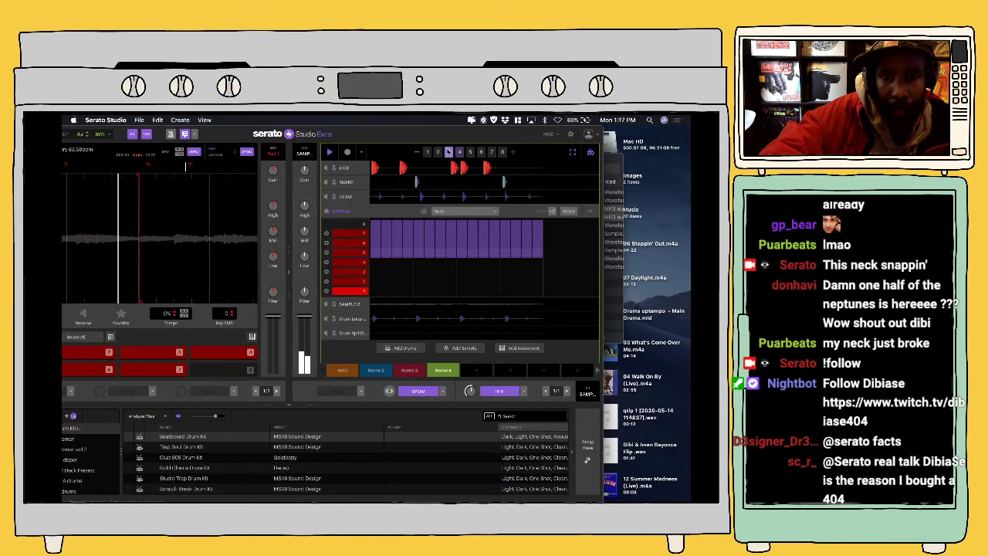
# Step: Set the SAMPLE deck's mute automation to On across bars 2 and 1
pyautogui.click(439, 151)
pyautogui.moveTo(381, 245); pyautogui.dragTo(525, 234)
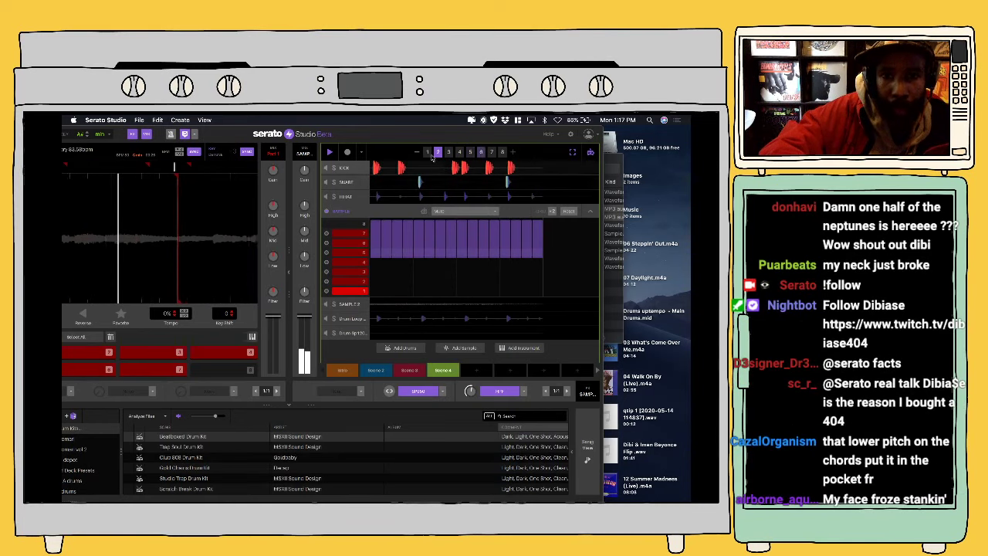
pyautogui.click(427, 151)
pyautogui.moveTo(372, 244); pyautogui.dragTo(540, 236)
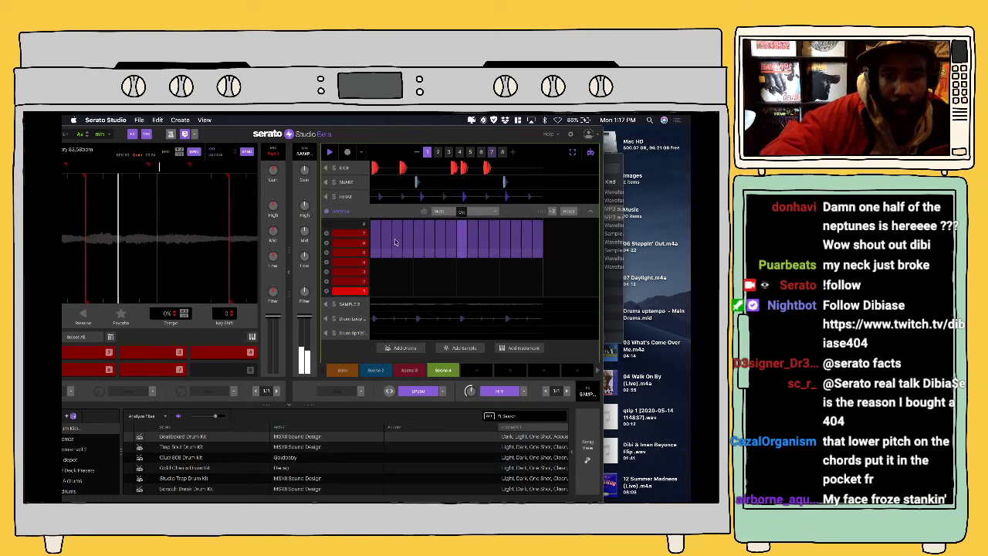
# Step: Switch the SAMPLE 2 deck's automation parameter to Mute and set the last four steps of bar 8 to On
pyautogui.click(350, 304)
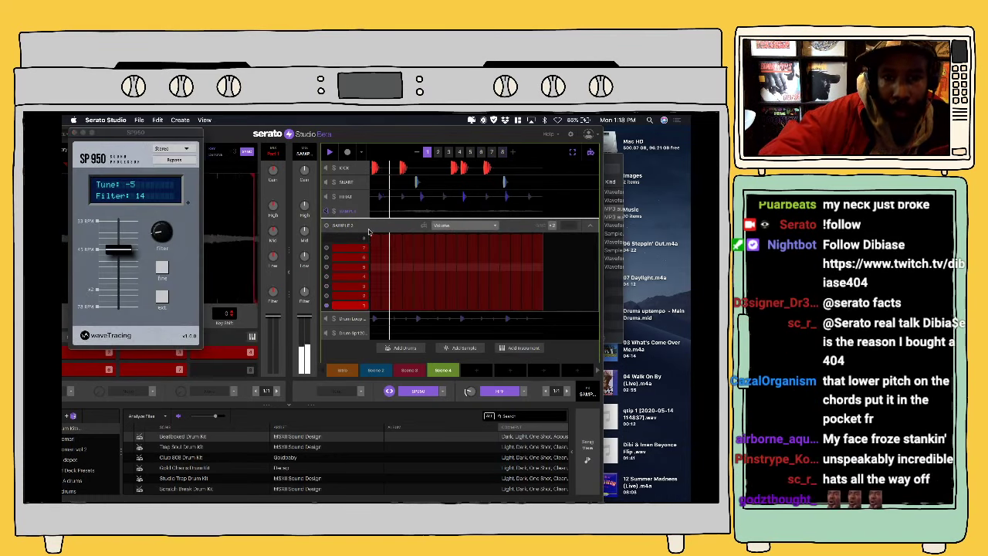
pyautogui.press('space')
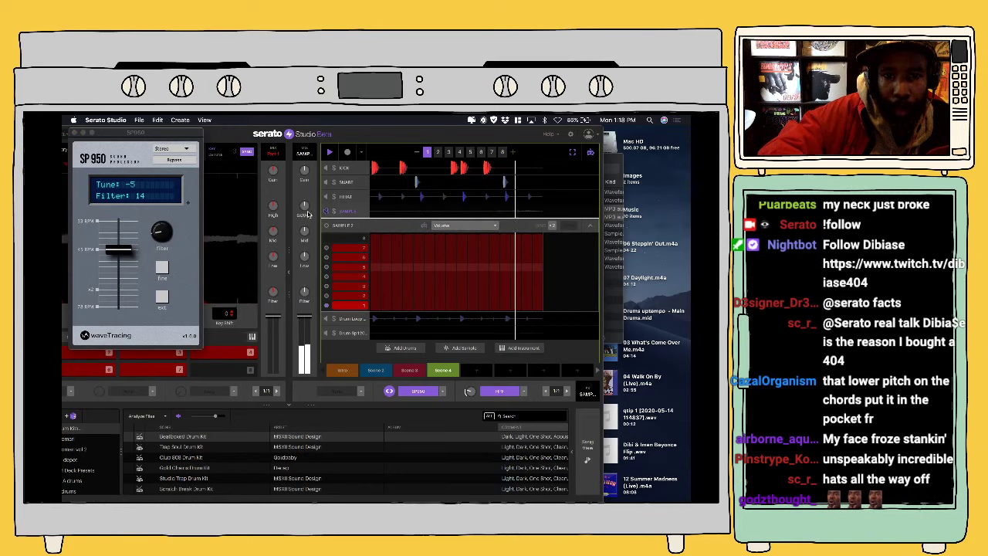
pyautogui.press('space')
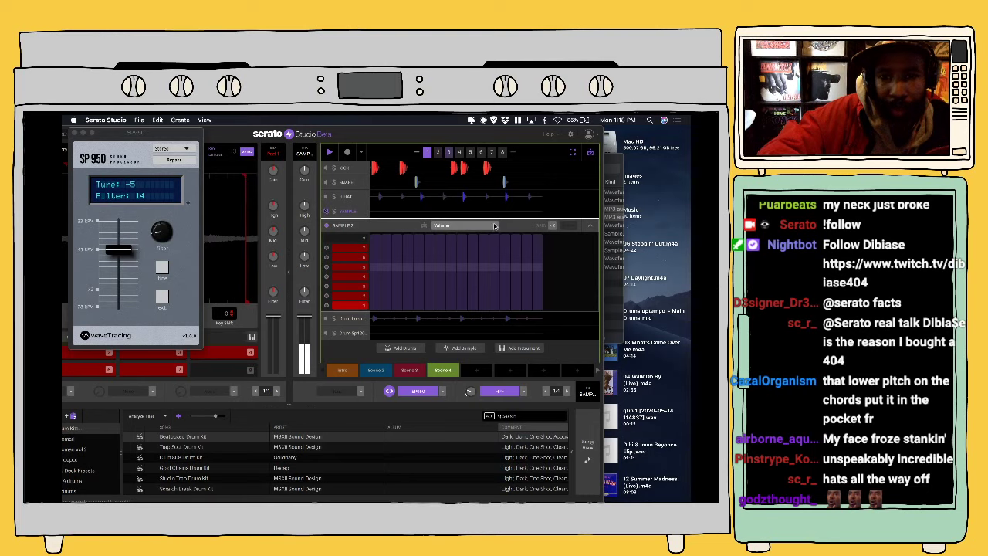
pyautogui.click(495, 226)
pyautogui.click(486, 225)
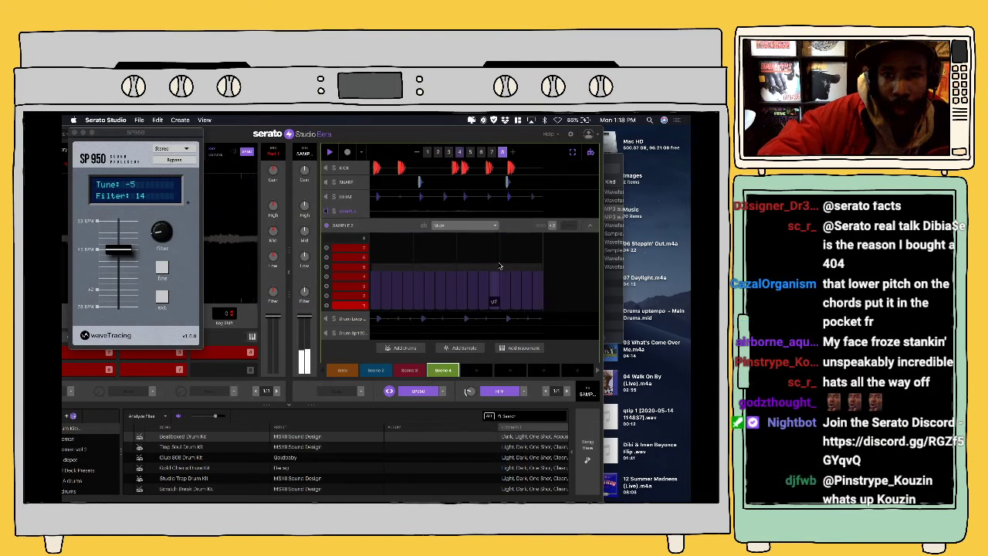
pyautogui.moveTo(502, 244); pyautogui.dragTo(543, 245)
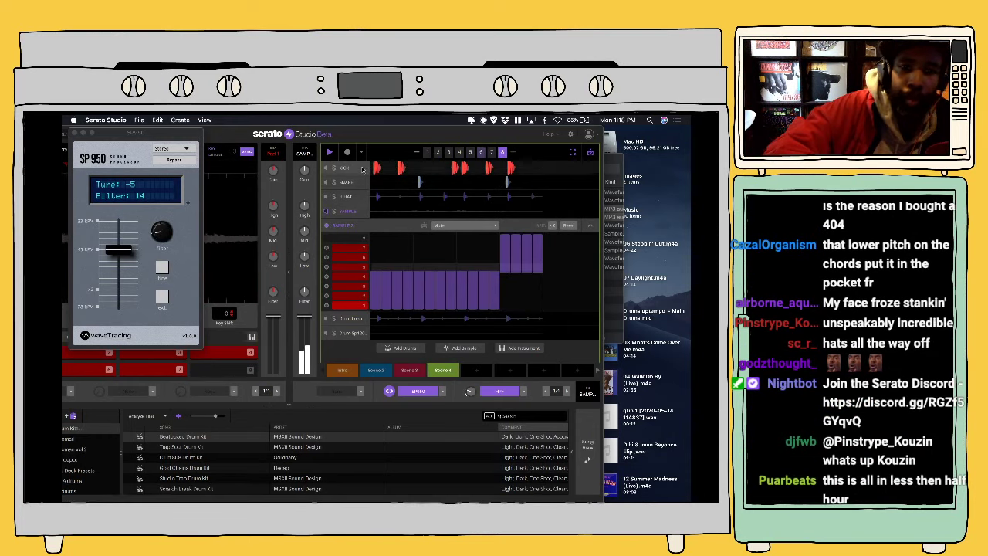
# Step: Load the Wub Modulated LPF effect into the SAMPLE deck's first, empty effect slot
pyautogui.click(353, 211)
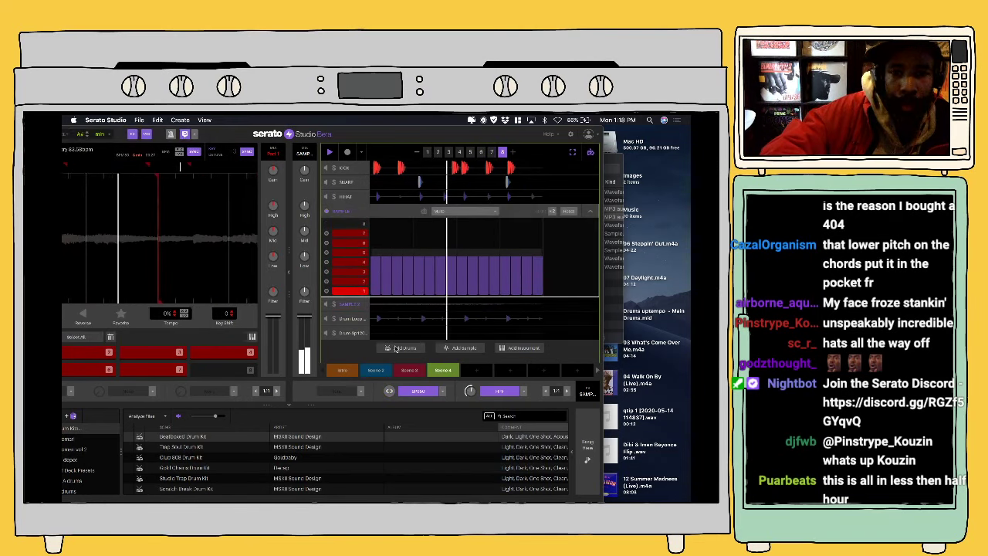
pyautogui.click(359, 391)
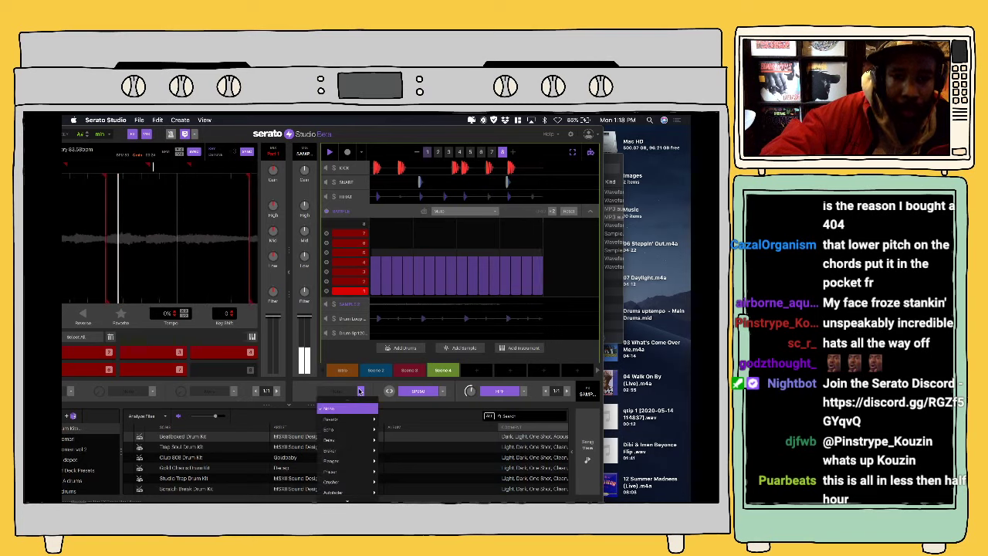
pyautogui.scroll(-3, 347, 493)
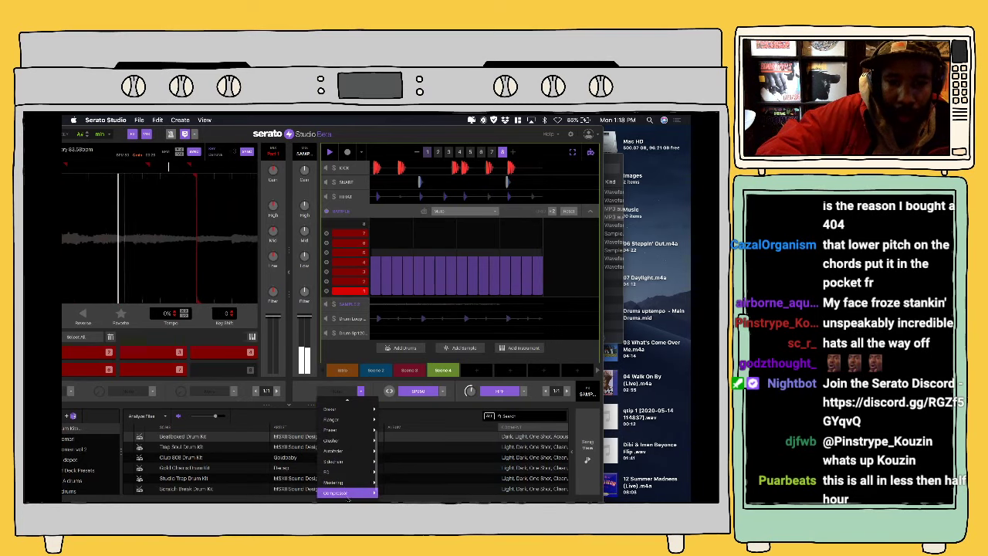
pyautogui.scroll(-1, 349, 484)
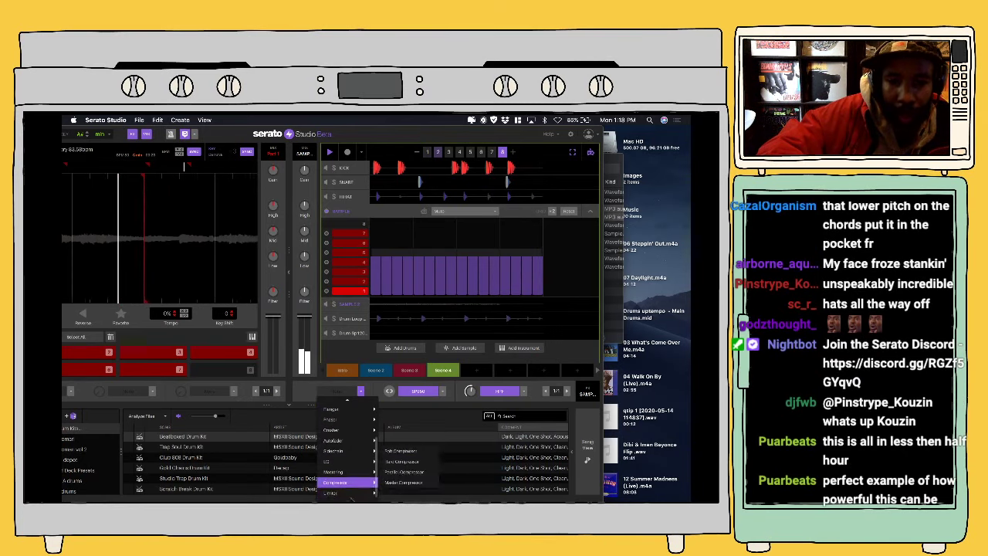
pyautogui.moveTo(352, 493)
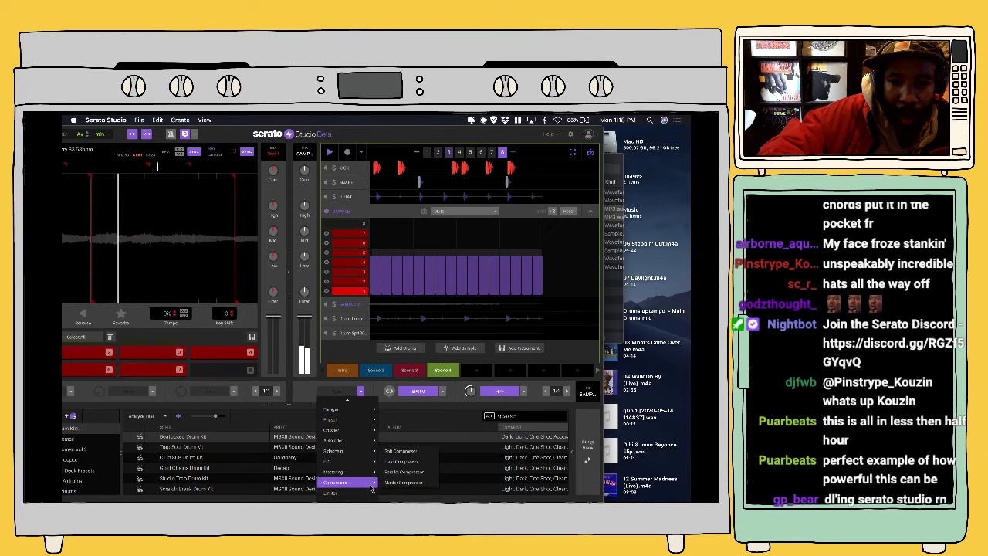
pyautogui.moveTo(357, 465)
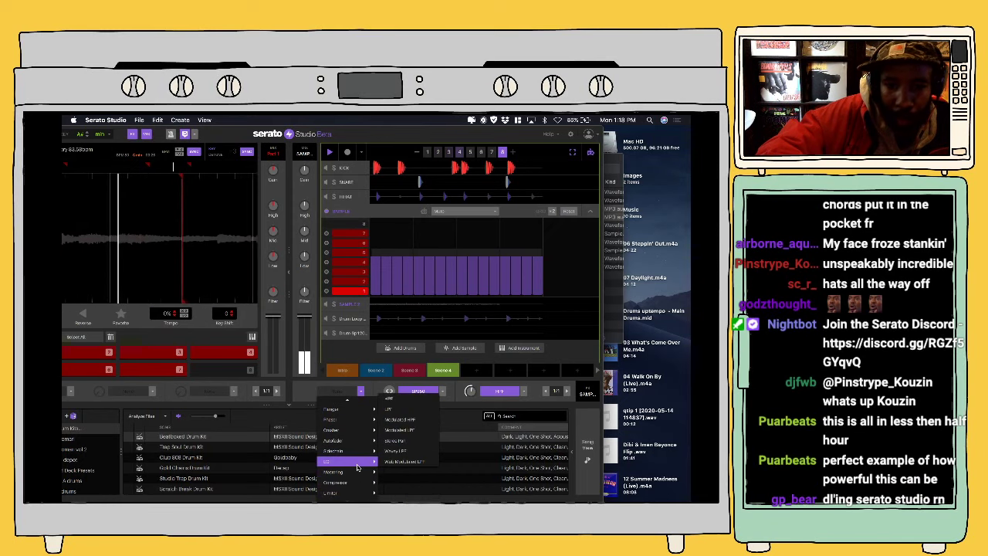
pyautogui.click(399, 461)
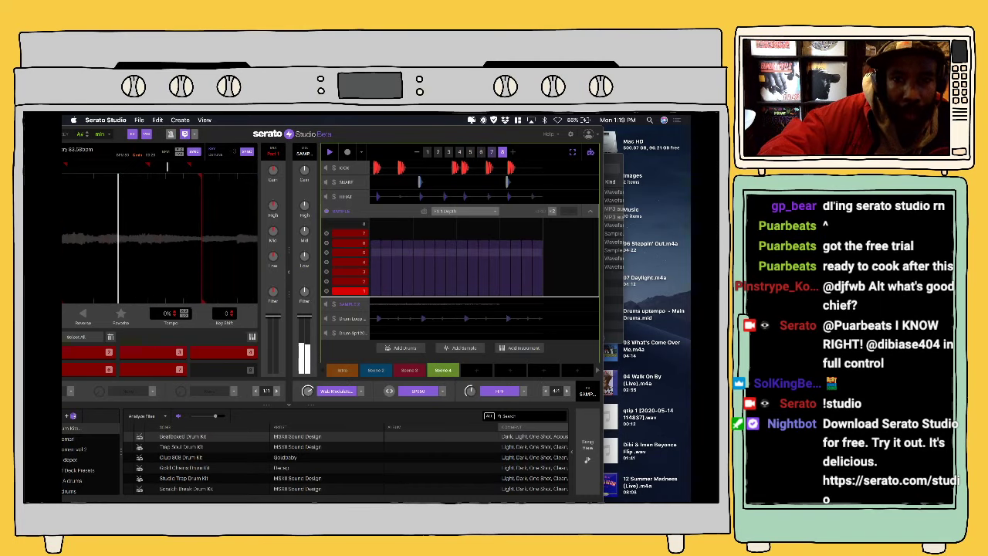
# Step: Leave automation editing, move the window fully into view and show the Song View timeline
pyautogui.click(590, 152)
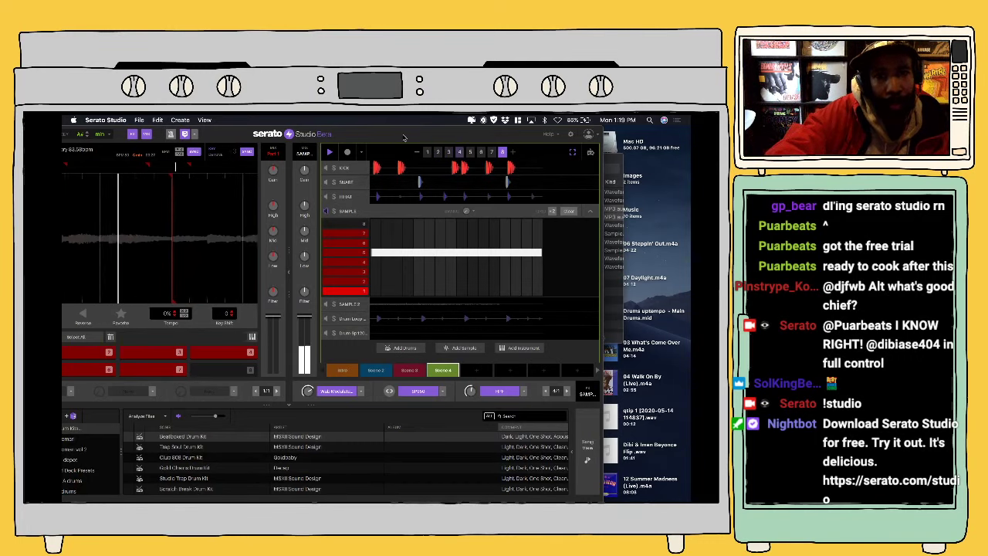
pyautogui.moveTo(403, 137); pyautogui.dragTo(484, 139)
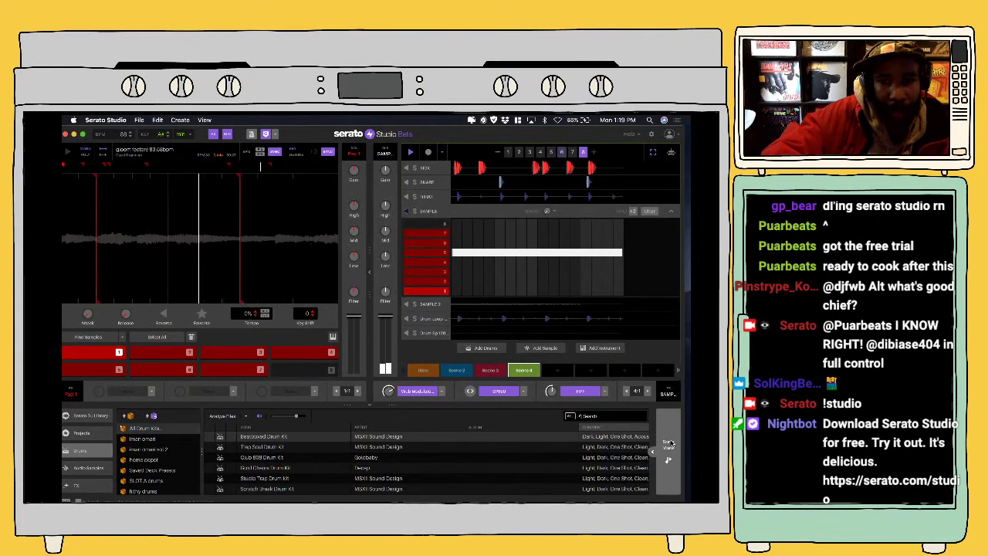
pyautogui.click(669, 444)
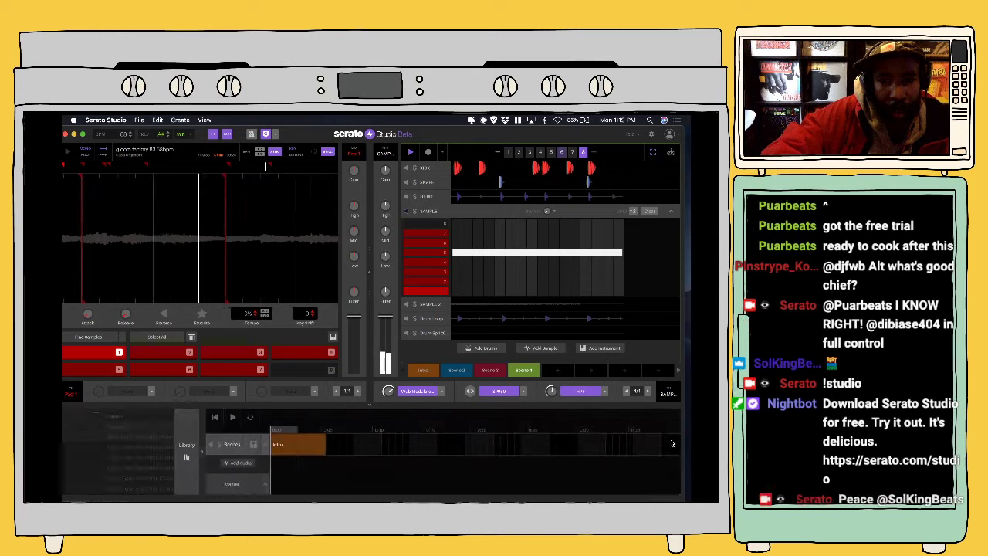
# Step: Duplicate Scene 3 into the empty fifth scene slot
pyautogui.click(467, 372)
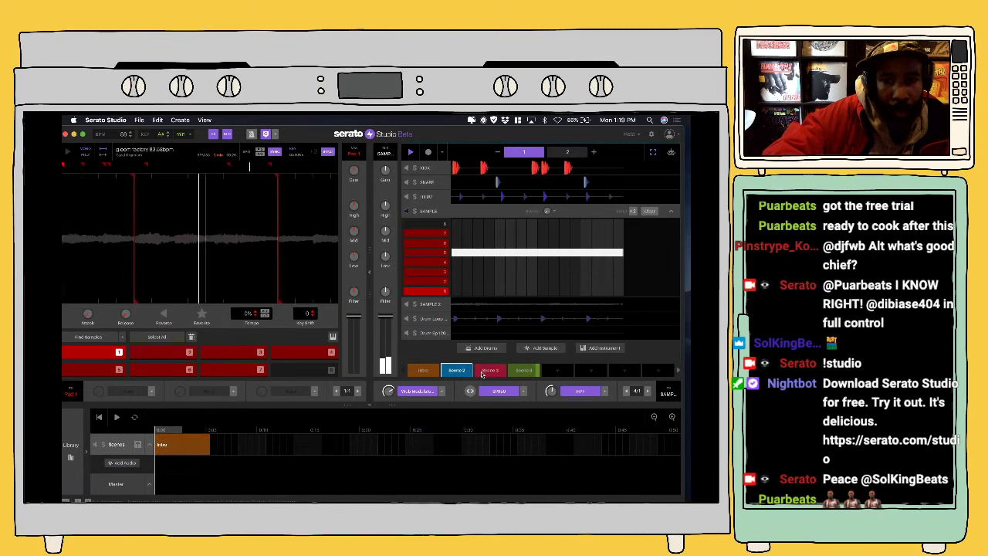
pyautogui.click(484, 373)
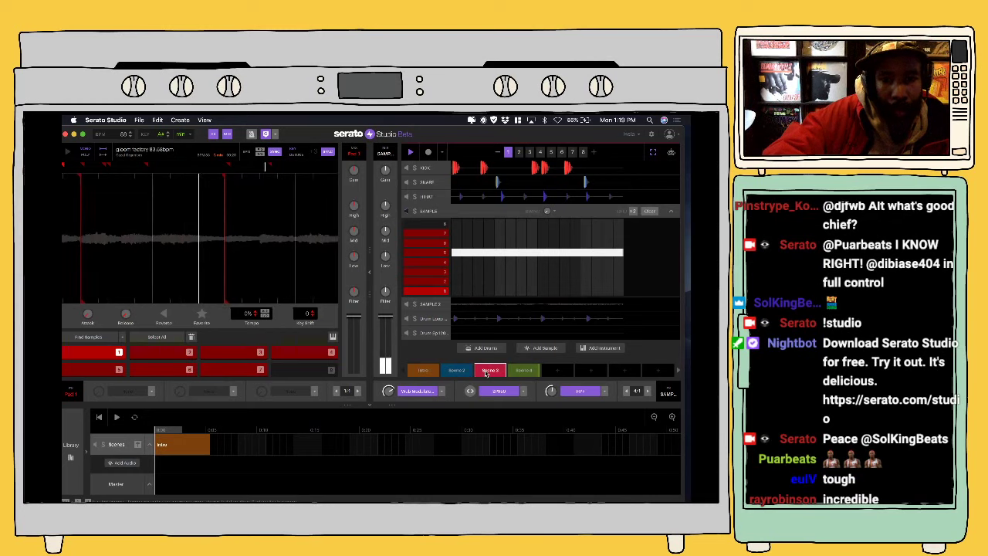
pyautogui.click(559, 371)
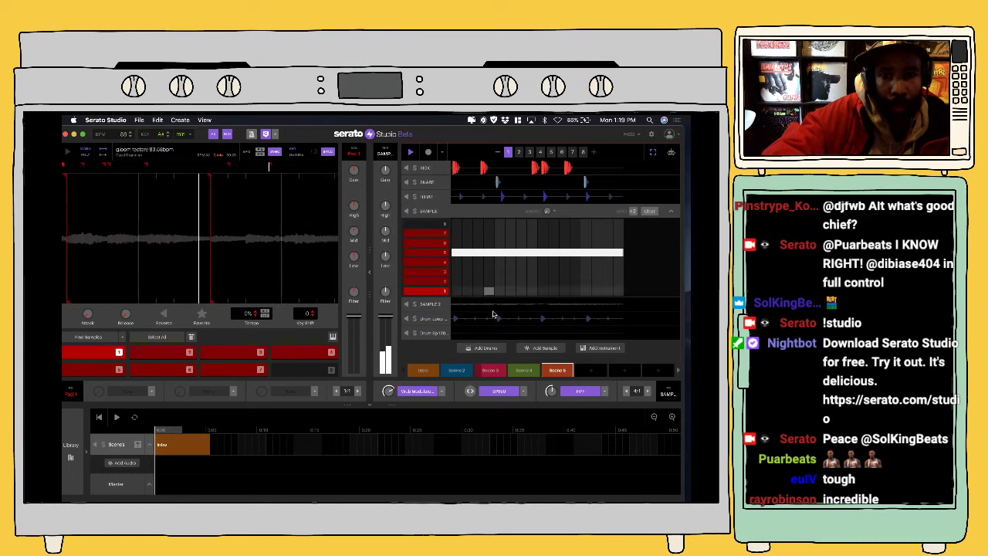
# Step: Replace Intro in the song's Scenes track with Scene 5, followed by Scene 4 and Scene 3
pyautogui.moveTo(259, 469); pyautogui.dragTo(158, 459)
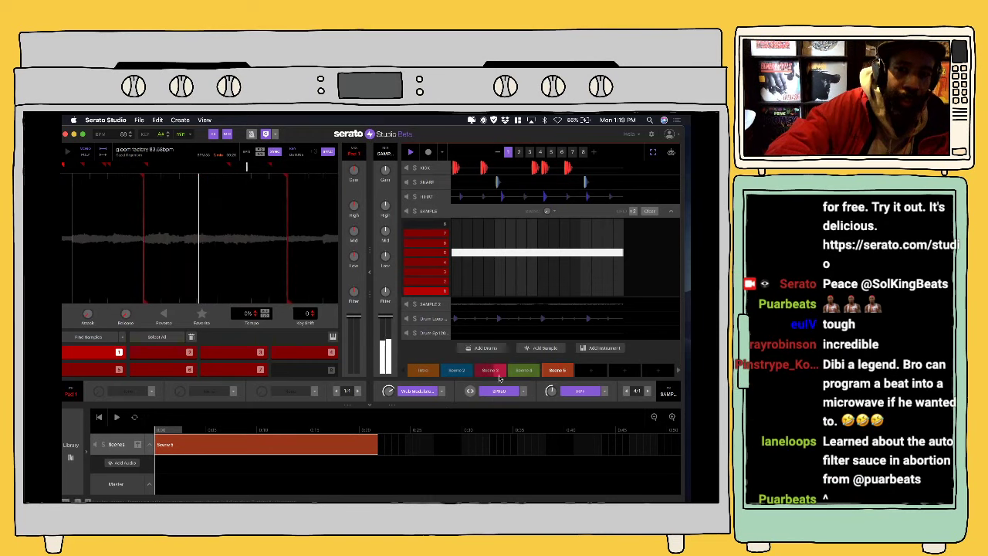
pyautogui.moveTo(532, 376); pyautogui.dragTo(406, 445)
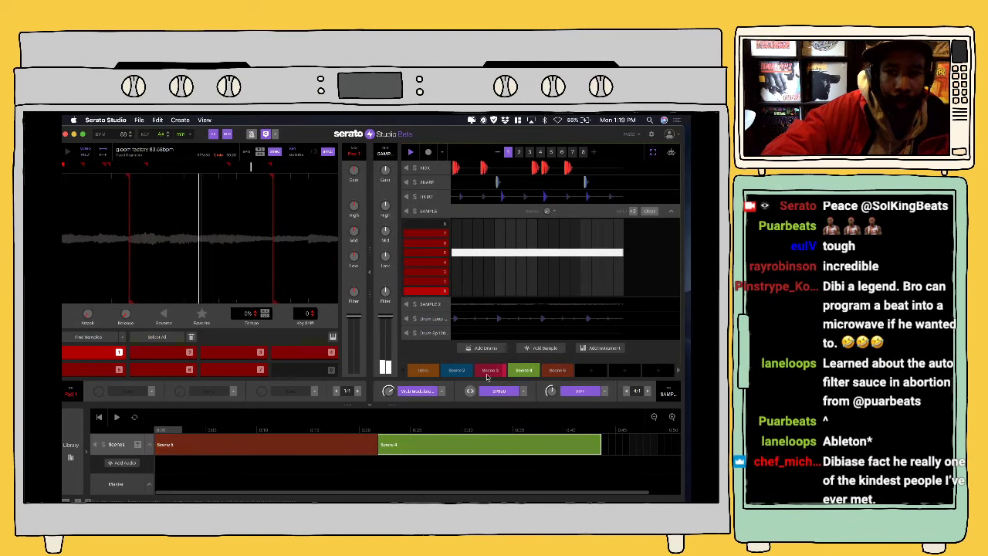
pyautogui.moveTo(494, 379); pyautogui.dragTo(617, 445)
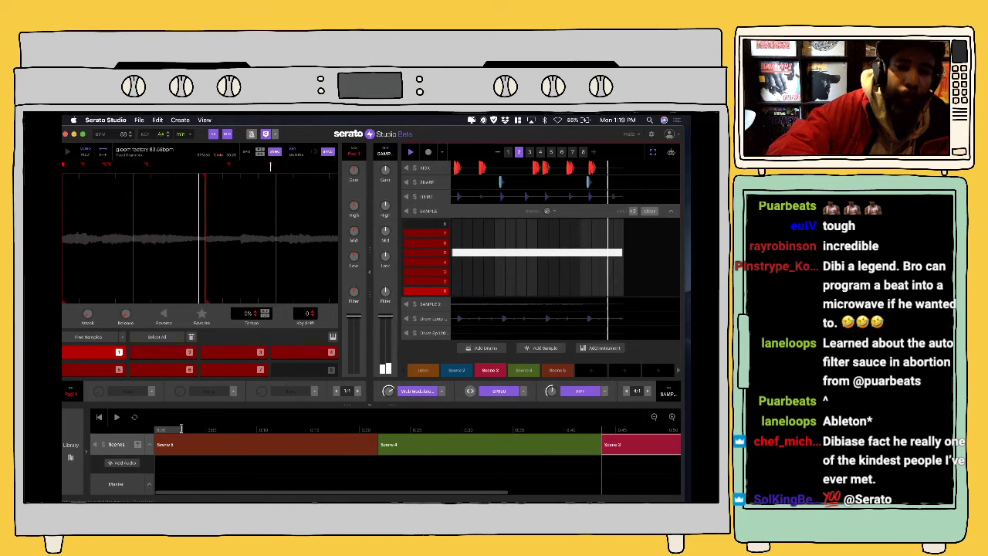
# Step: Extend the song's loop range to the end of Scene 3 and play the song from the start
pyautogui.moveTo(181, 429); pyautogui.dragTo(623, 438)
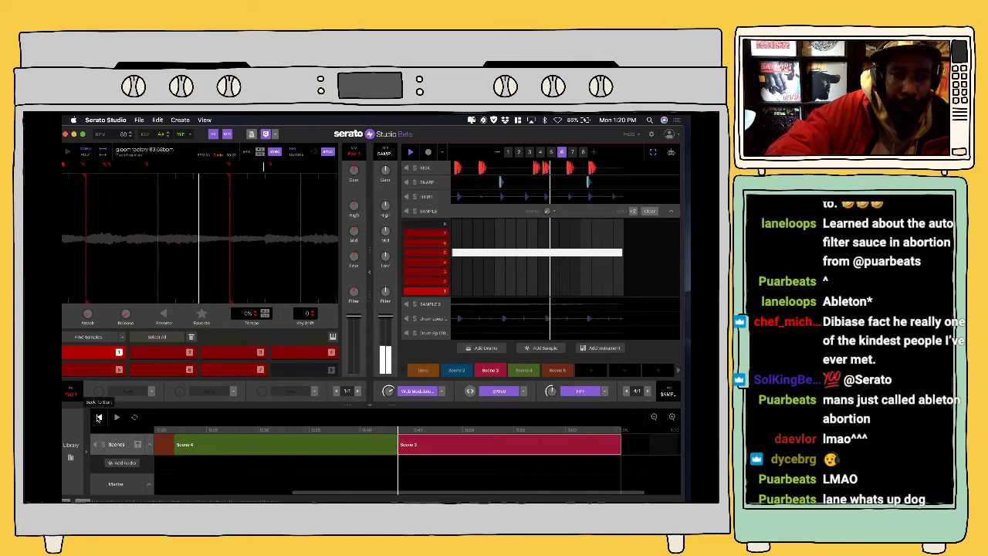
pyautogui.click(98, 416)
pyautogui.click(119, 417)
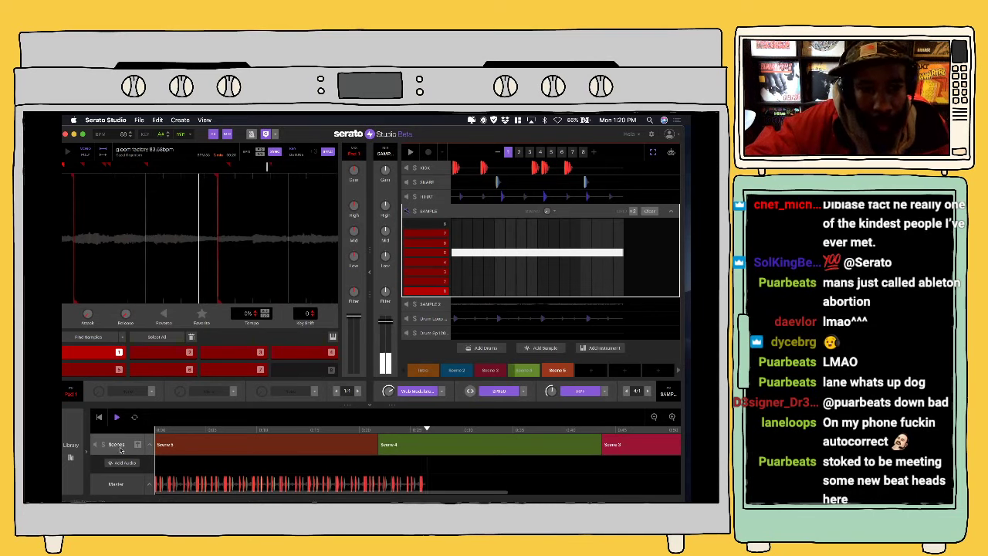
# Step: Load the vocaldropz (user) kit from the library's saved drum deck presets as a new deck
pyautogui.click(71, 461)
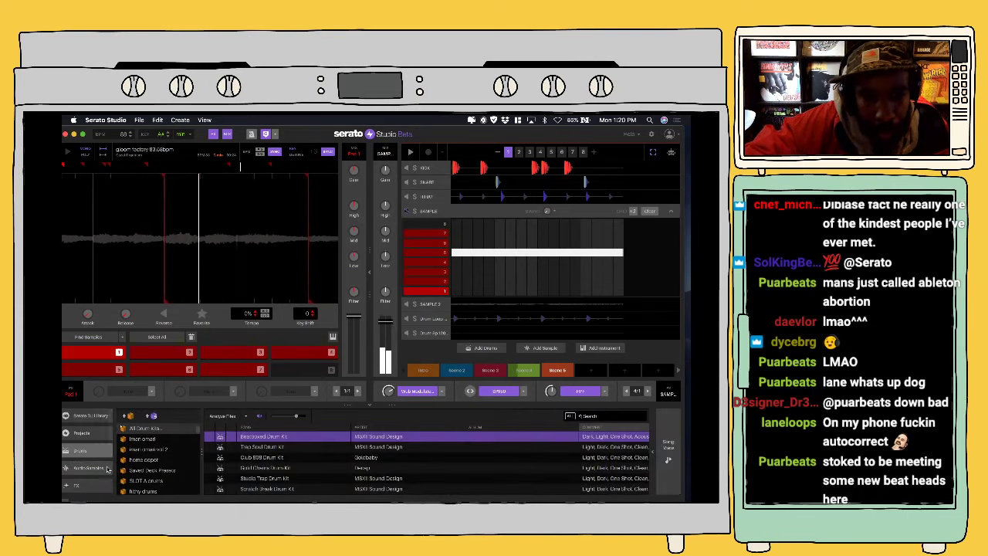
pyautogui.scroll(-3, 96, 478)
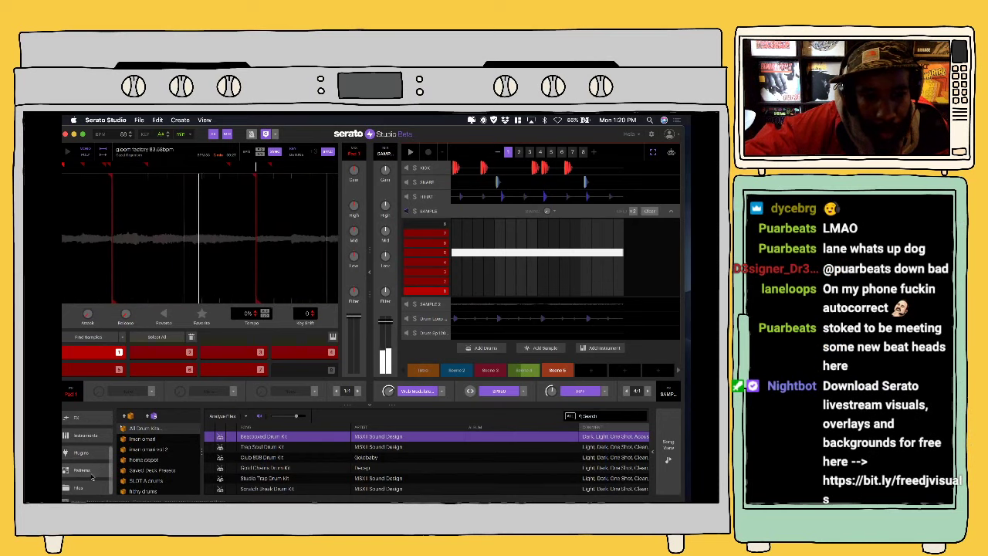
pyautogui.click(91, 470)
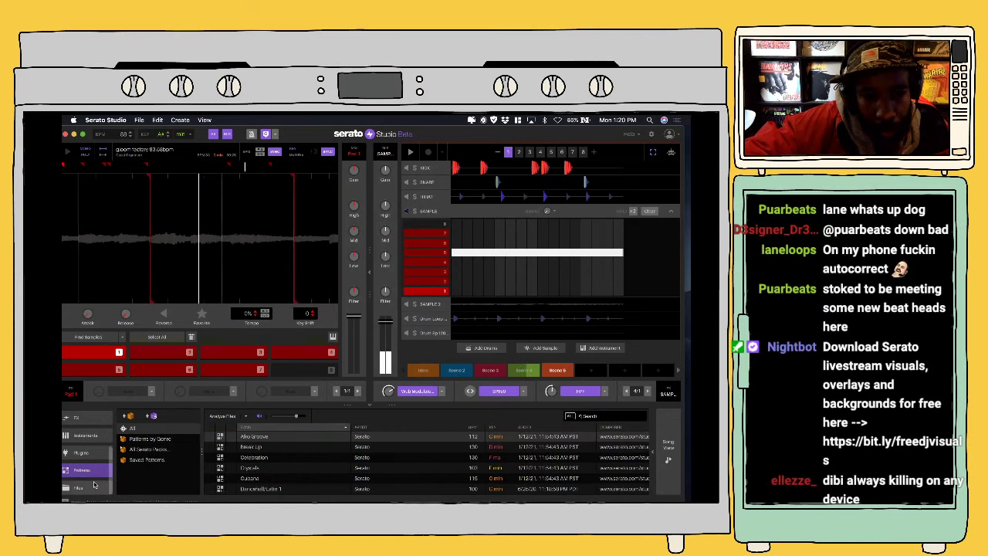
pyautogui.click(89, 453)
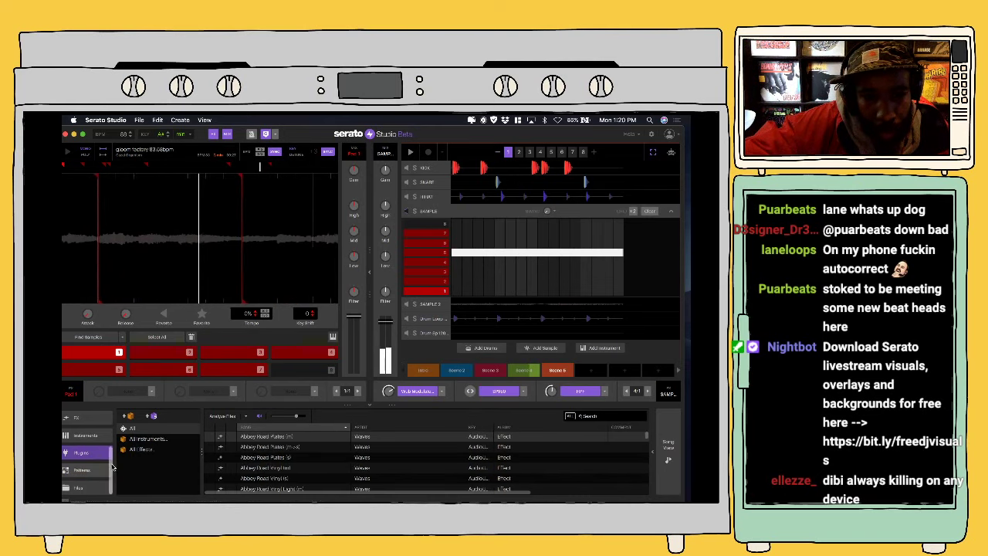
pyautogui.click(89, 473)
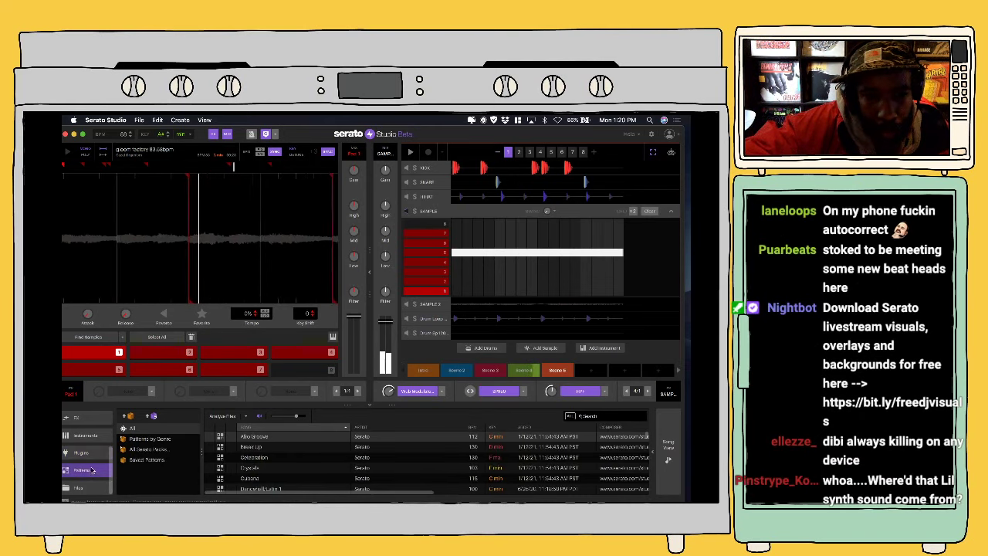
pyautogui.scroll(3, 94, 460)
pyautogui.click(85, 448)
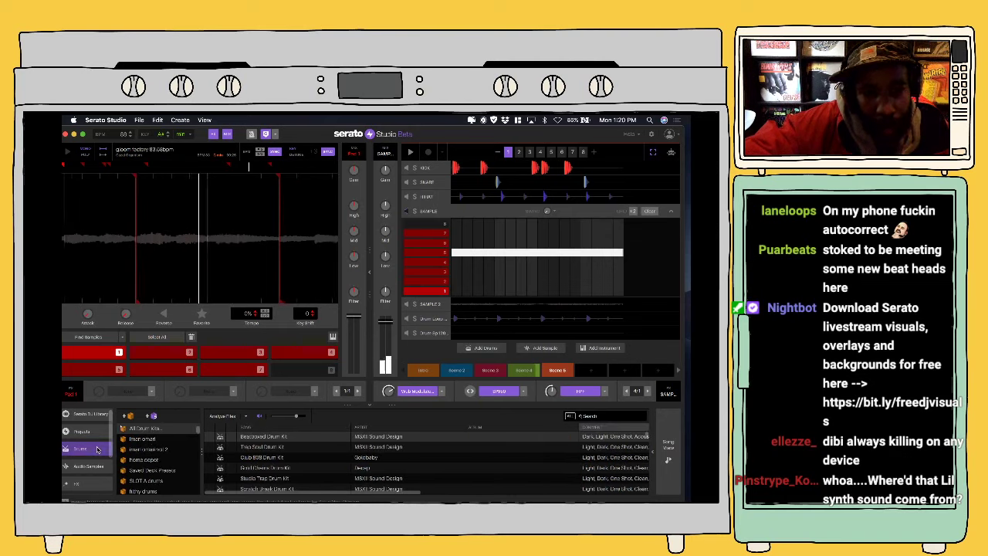
pyautogui.scroll(-3, 152, 459)
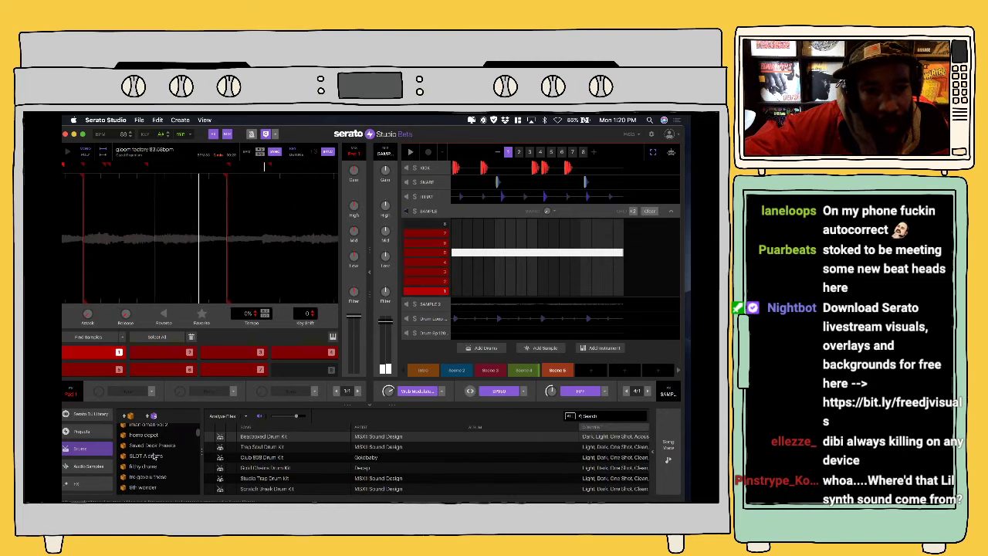
pyautogui.click(155, 447)
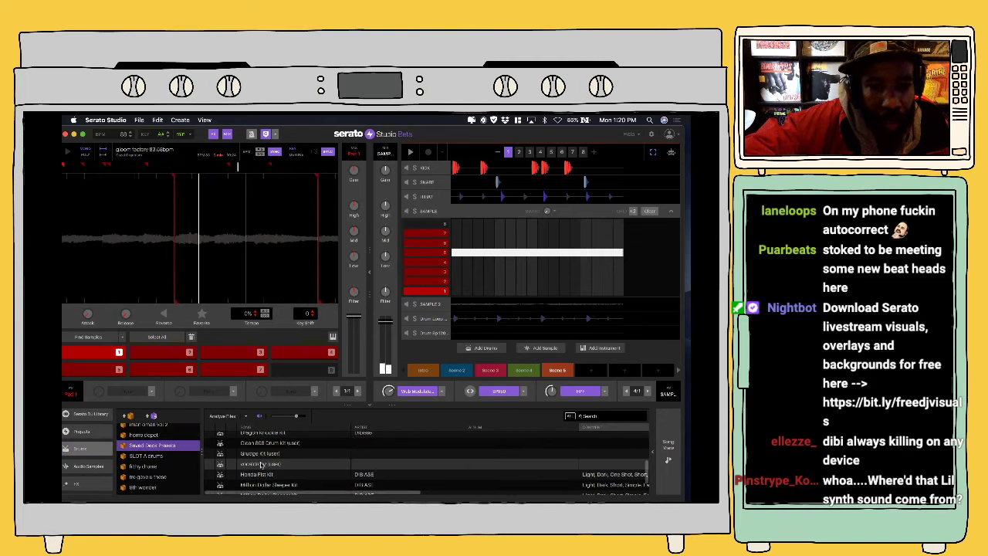
pyautogui.moveTo(257, 464); pyautogui.dragTo(442, 360)
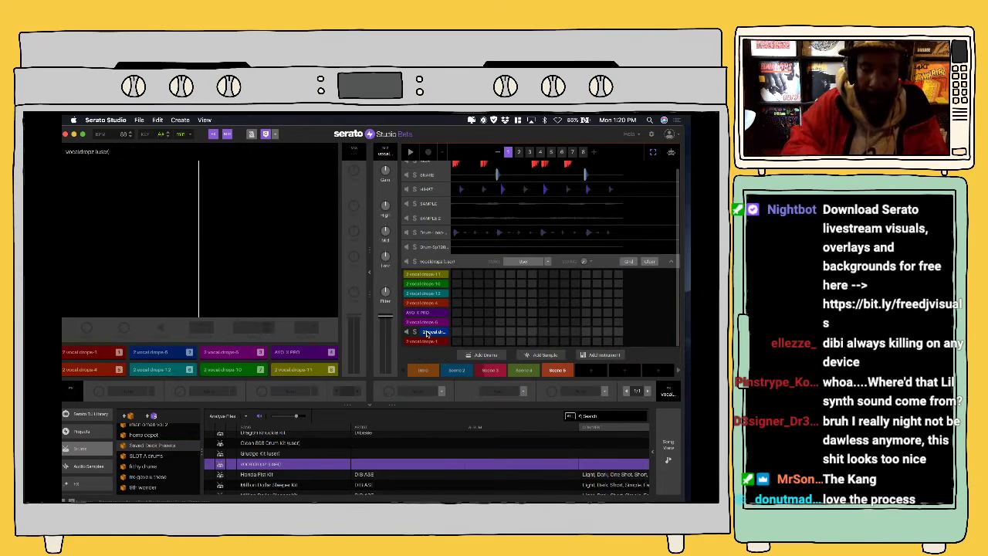
# Step: Audition the vocal drops on pads 5, 2 and 3 of the vocaldropz deck
pyautogui.press('5')
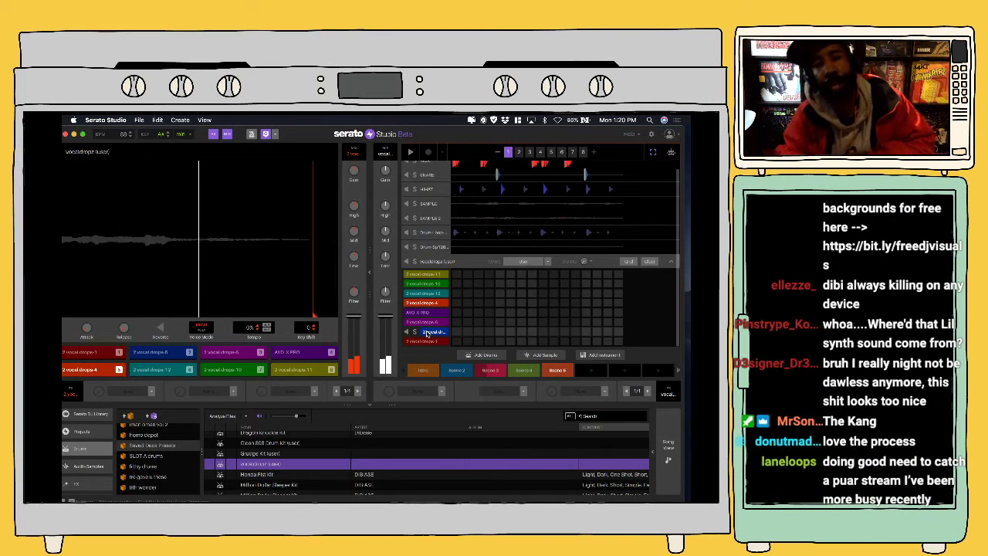
pyautogui.press('2')
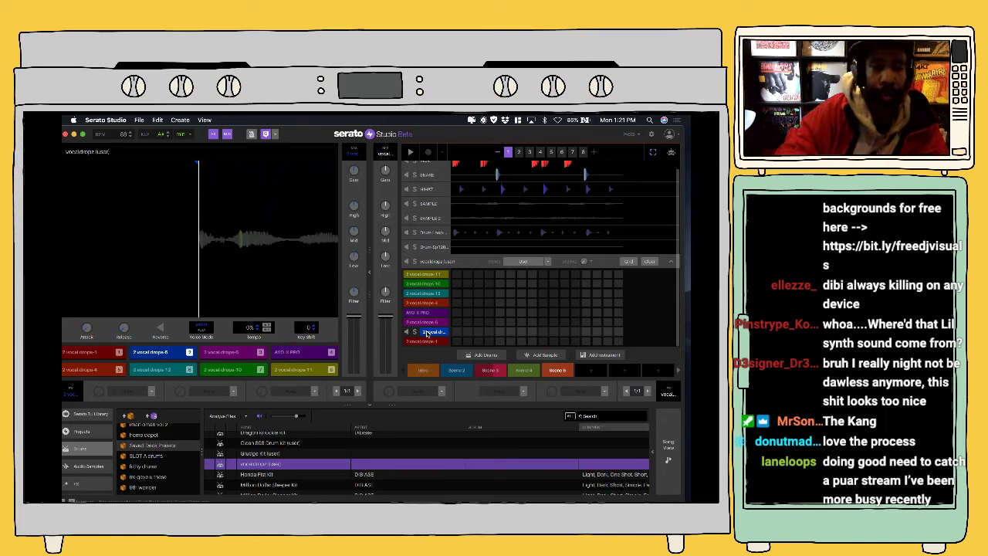
pyautogui.press('3')
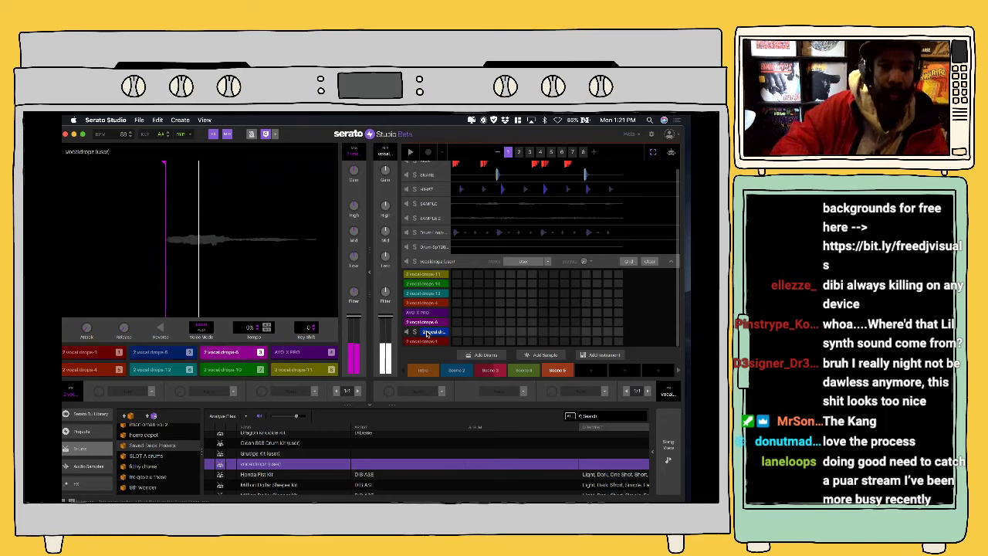
# Step: Return to the Song View and turn on song looping
pyautogui.click(669, 449)
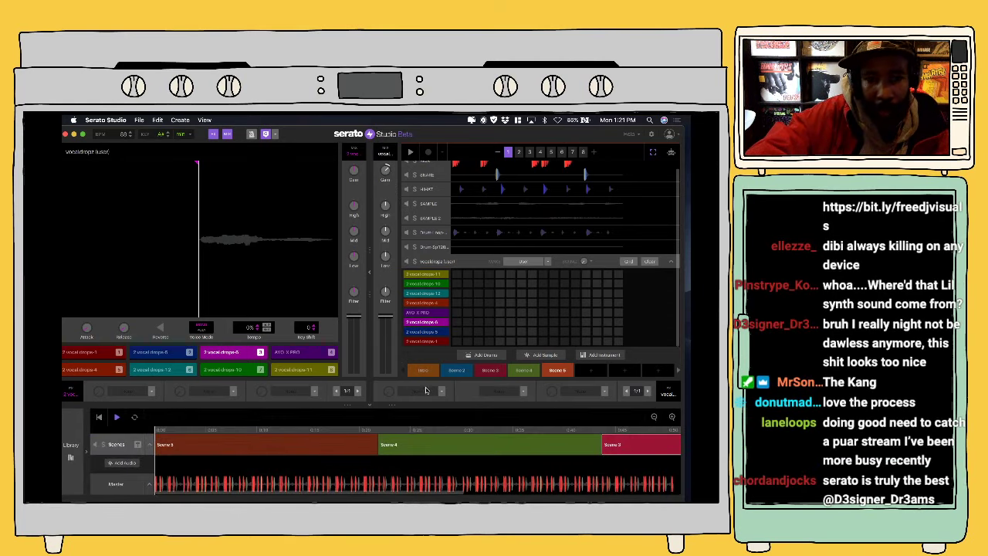
pyautogui.click(135, 418)
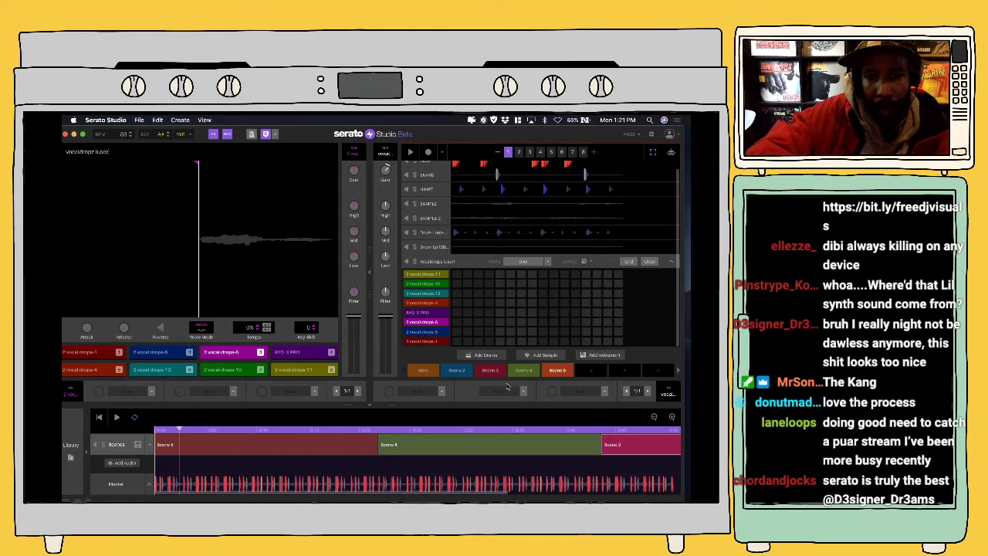
# Step: In Scene 5, switch the SAMPLE deck's automation parameter to Mute and set all of bar 1 to On
pyautogui.click(559, 371)
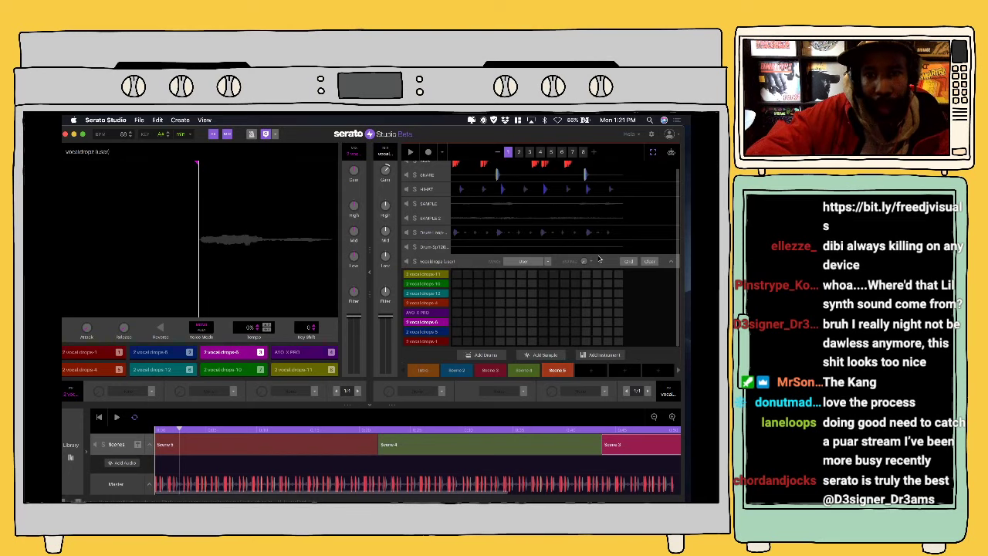
pyautogui.click(438, 223)
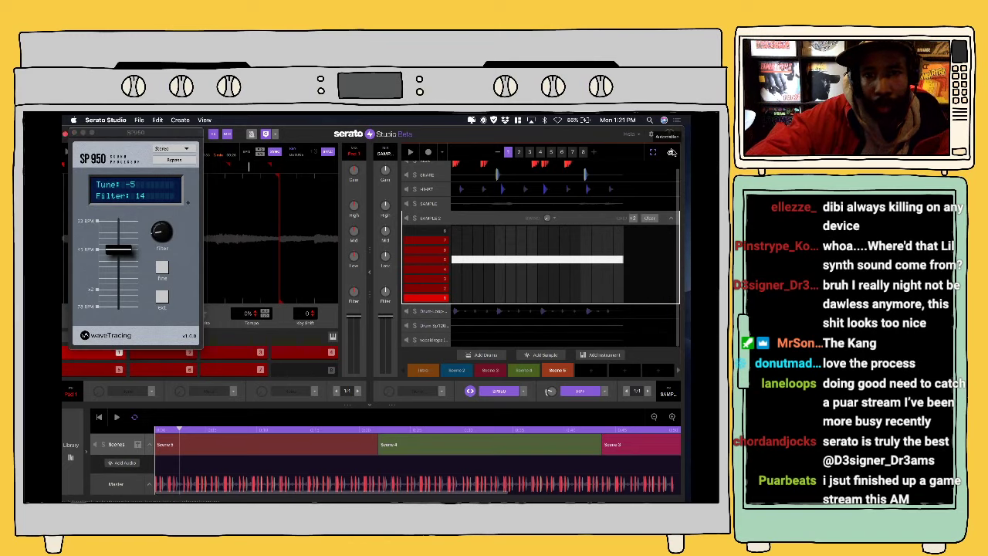
pyautogui.click(436, 206)
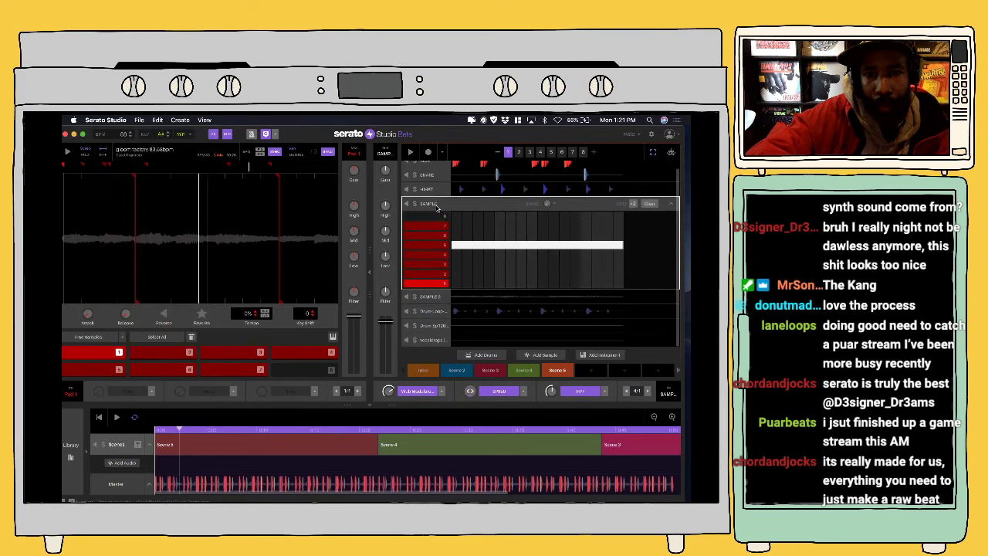
pyautogui.click(671, 154)
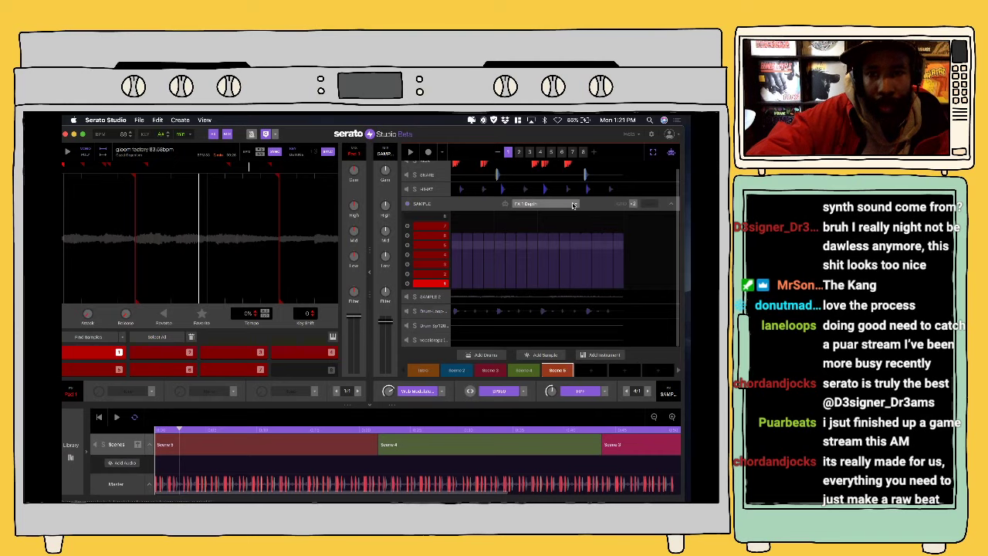
pyautogui.click(573, 204)
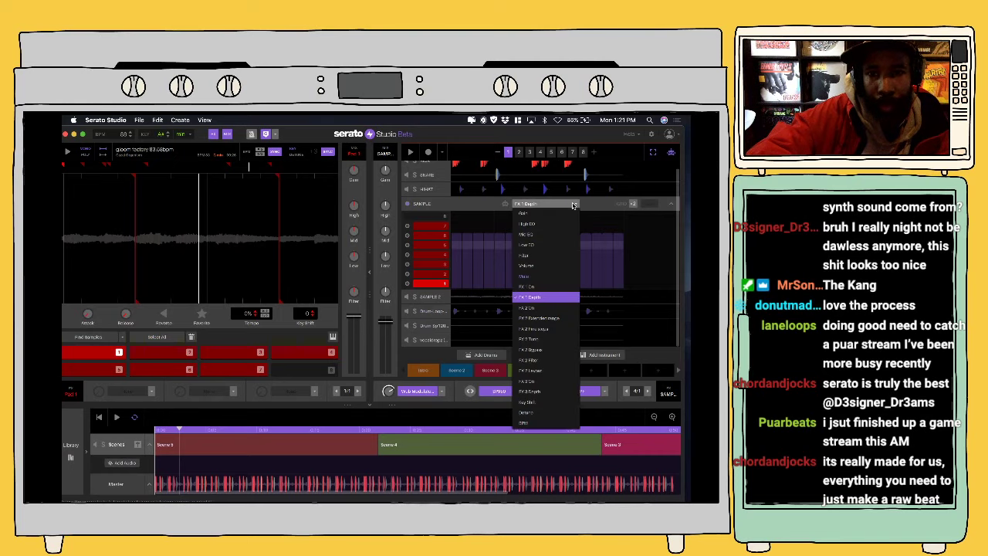
pyautogui.click(528, 275)
pyautogui.moveTo(455, 234); pyautogui.dragTo(624, 232)
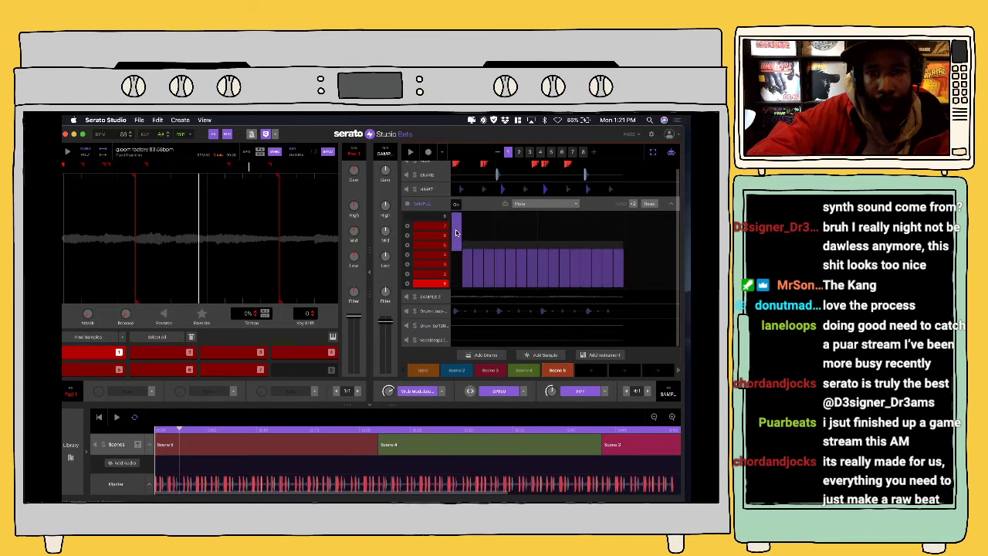
# Step: Set the SAMPLE deck's mute automation to On across bars 2 and 3 of Scene 5
pyautogui.click(519, 153)
pyautogui.moveTo(456, 225); pyautogui.dragTo(619, 217)
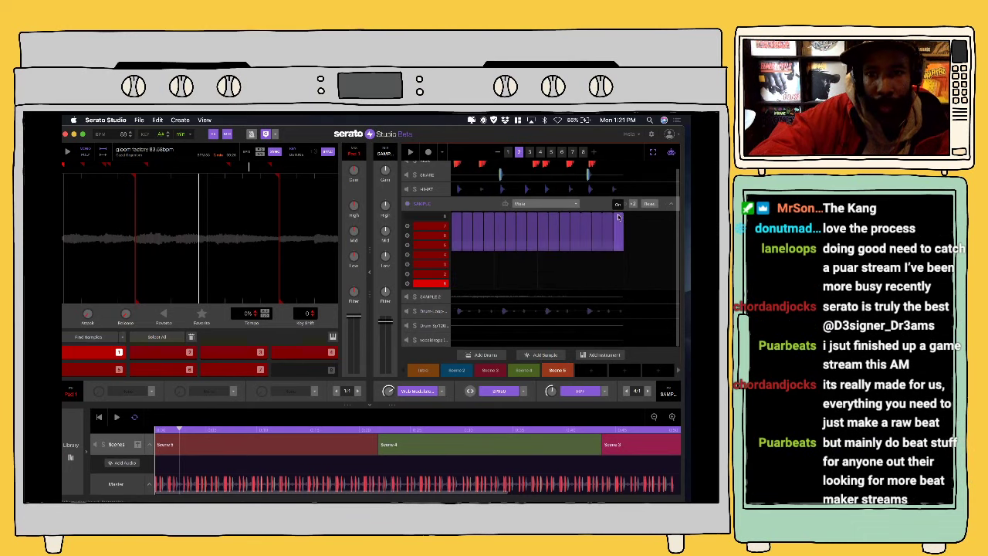
pyautogui.click(530, 152)
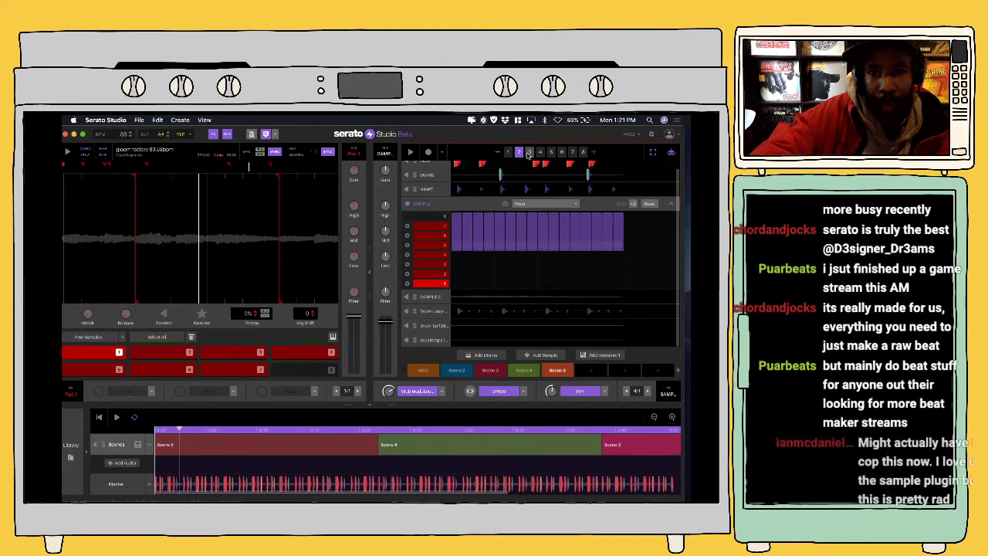
pyautogui.moveTo(454, 226); pyautogui.dragTo(618, 228)
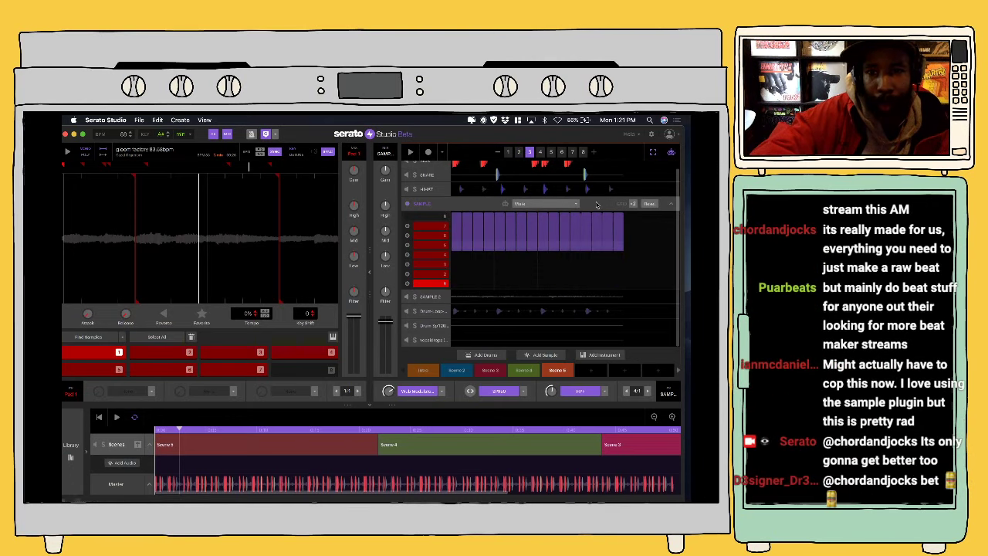
# Step: Set the SAMPLE deck's mute automation to On across bars 4 and 5 of Scene 5
pyautogui.click(540, 153)
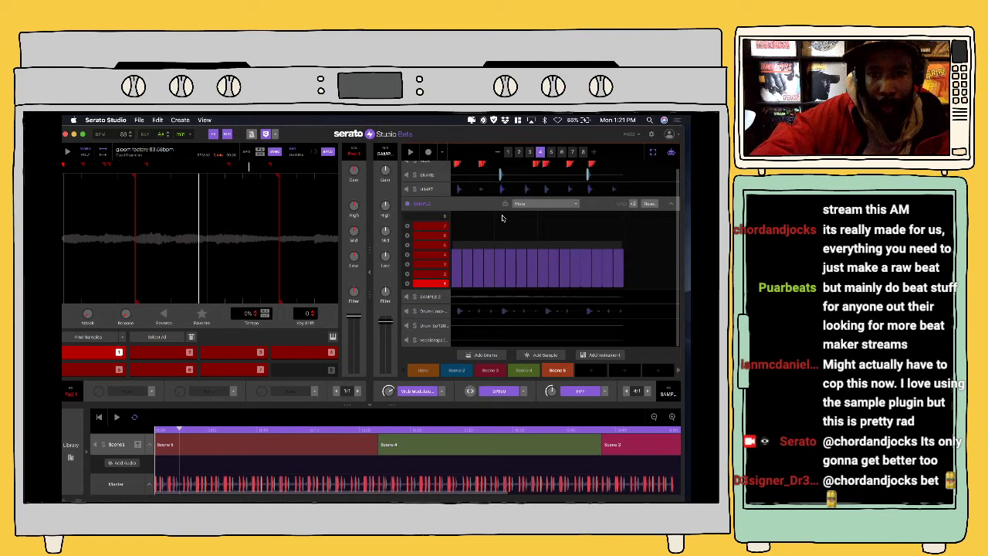
pyautogui.click(459, 229)
pyautogui.moveTo(459, 228); pyautogui.dragTo(625, 226)
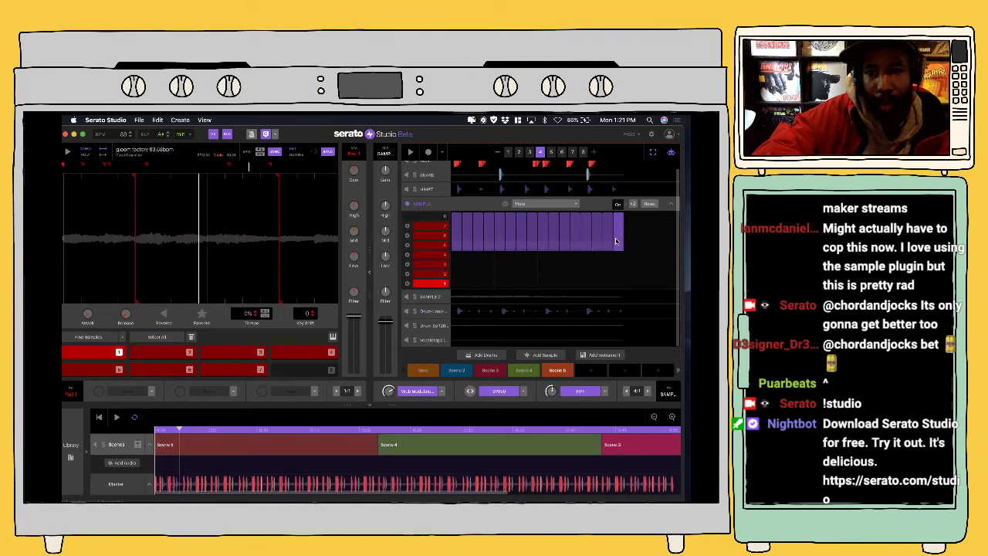
pyautogui.click(551, 152)
pyautogui.moveTo(474, 229); pyautogui.dragTo(630, 242)
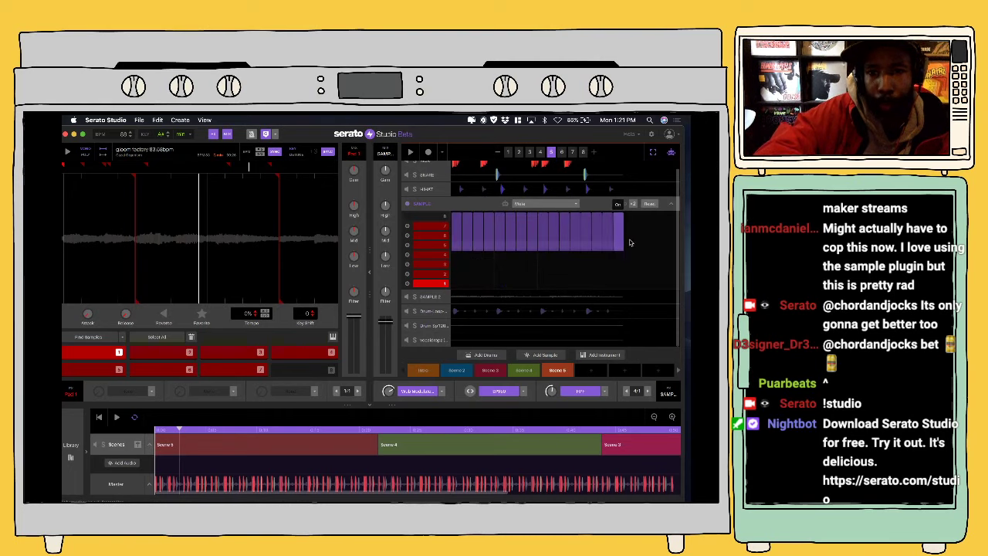
# Step: Set the SAMPLE deck's mute automation to On across bars 6, 7 and 8 of Scene 5
pyautogui.click(562, 152)
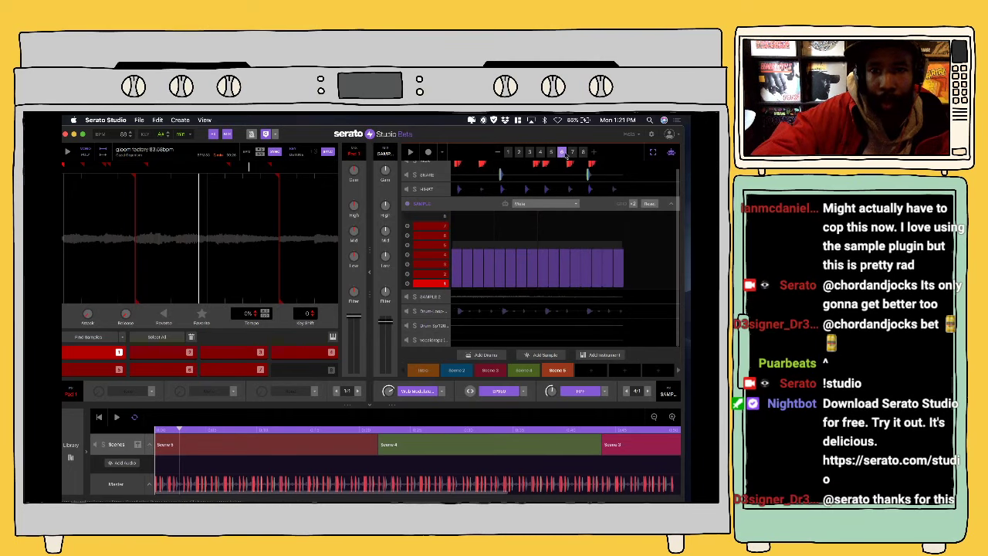
pyautogui.moveTo(455, 229); pyautogui.dragTo(619, 231)
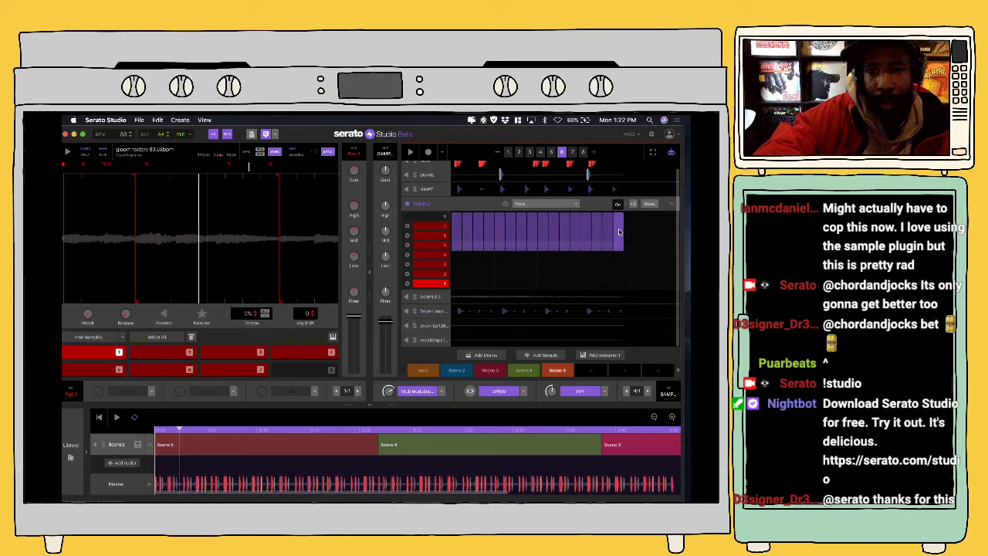
pyautogui.click(574, 153)
pyautogui.moveTo(454, 232); pyautogui.dragTo(615, 236)
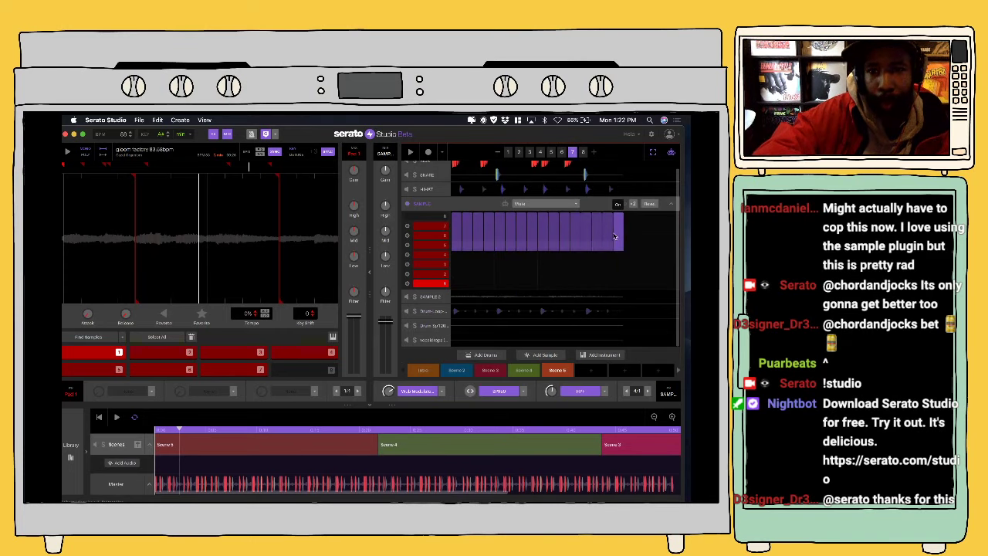
pyautogui.click(583, 152)
pyautogui.moveTo(458, 232); pyautogui.dragTo(625, 226)
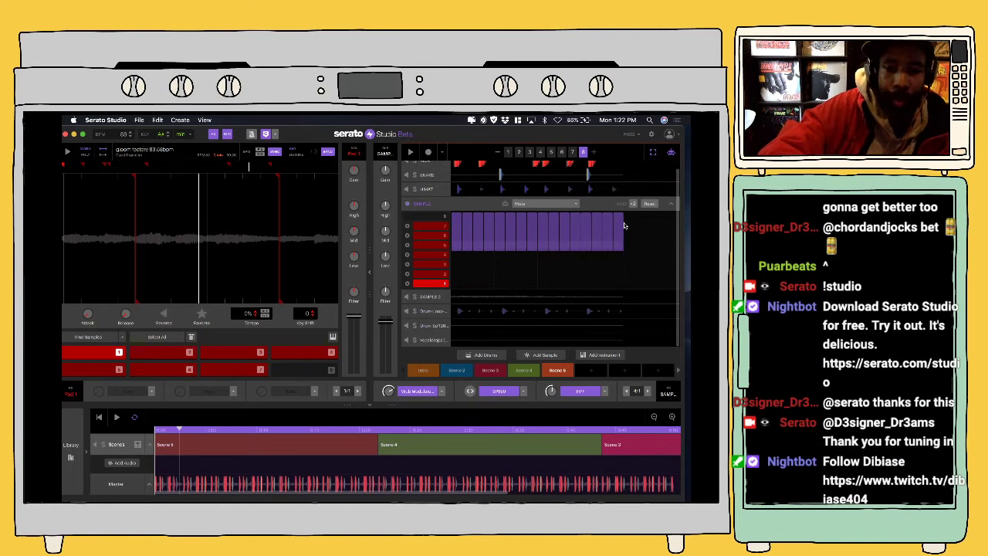
# Step: Play Scene 5, insert another copy of it at the start of the song, and rename the scene "filter"
pyautogui.click(409, 152)
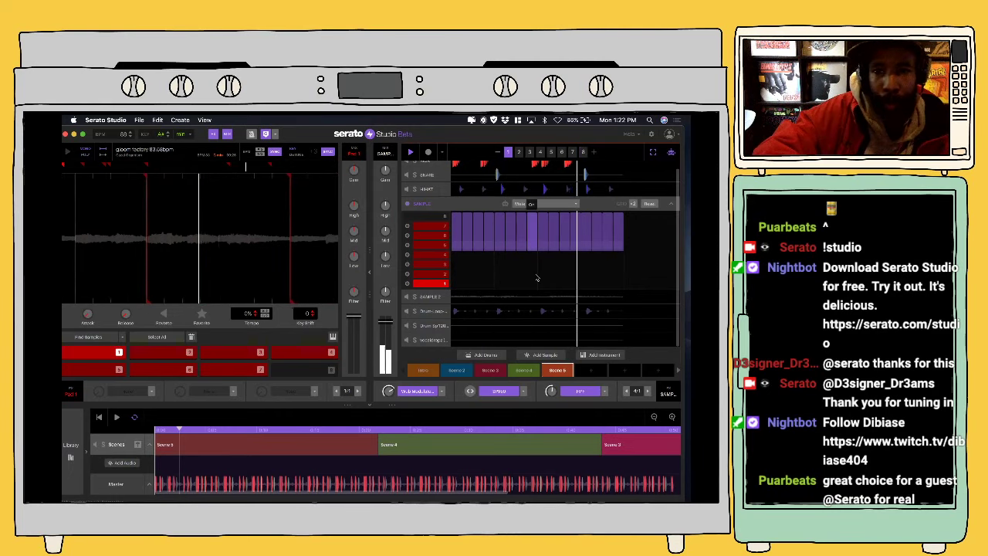
pyautogui.click(654, 417)
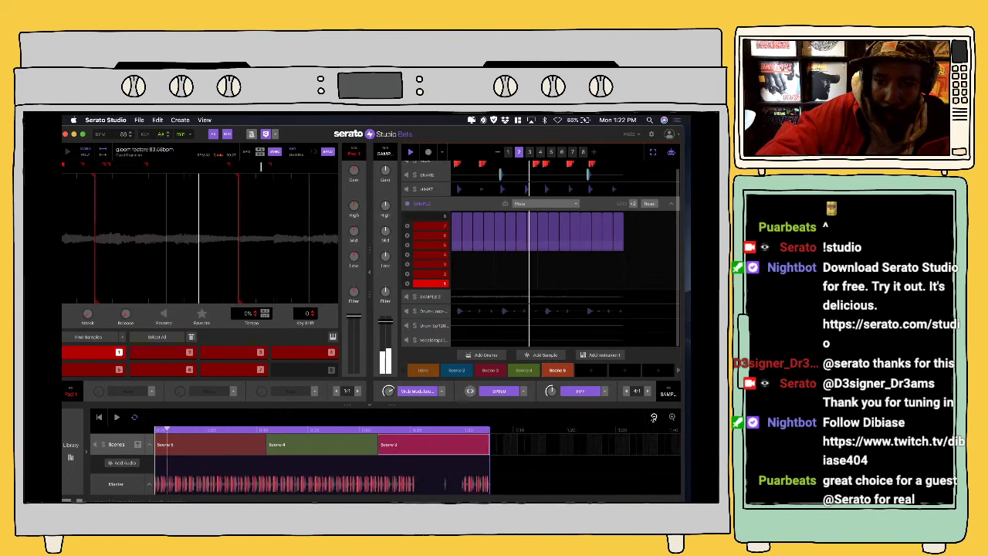
pyautogui.click(654, 417)
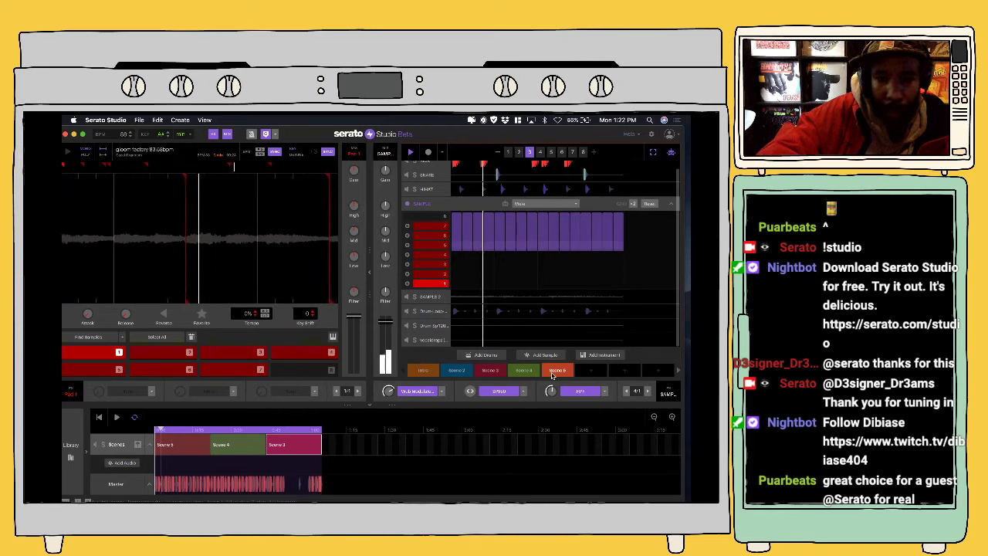
pyautogui.moveTo(553, 375); pyautogui.dragTo(156, 444)
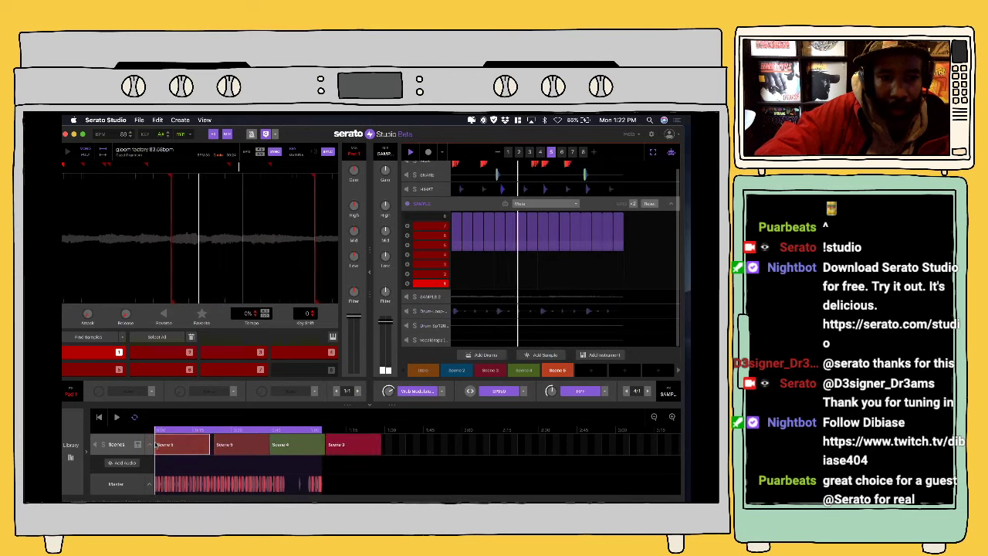
pyautogui.click(559, 371)
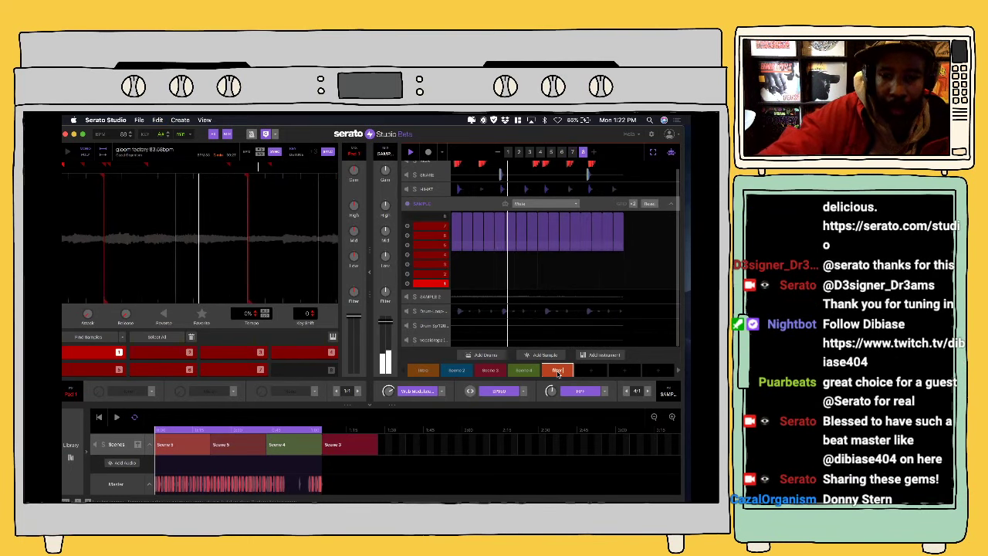
pyautogui.click(557, 371)
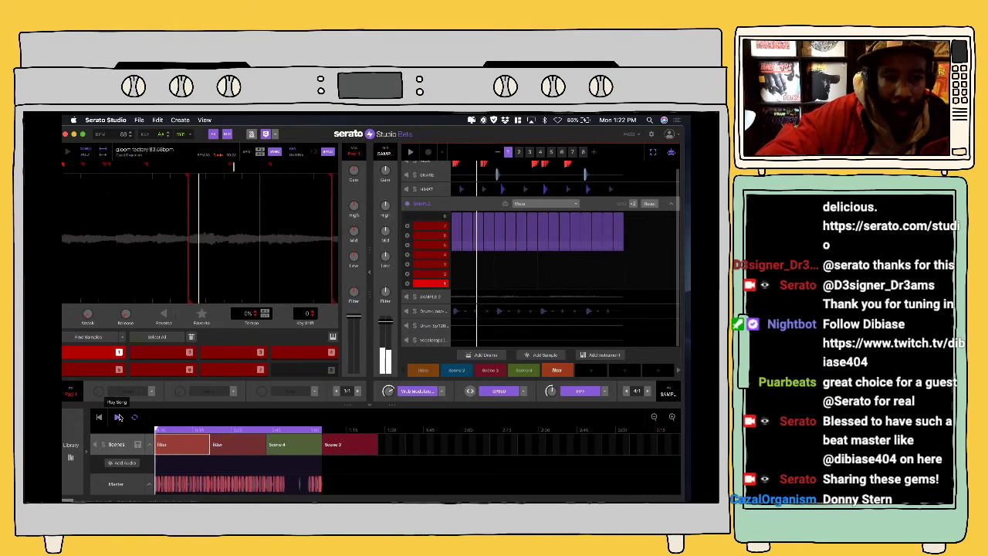
# Step: Play the song and extend the loop region to the end of the last Scene 3 clip
pyautogui.click(118, 416)
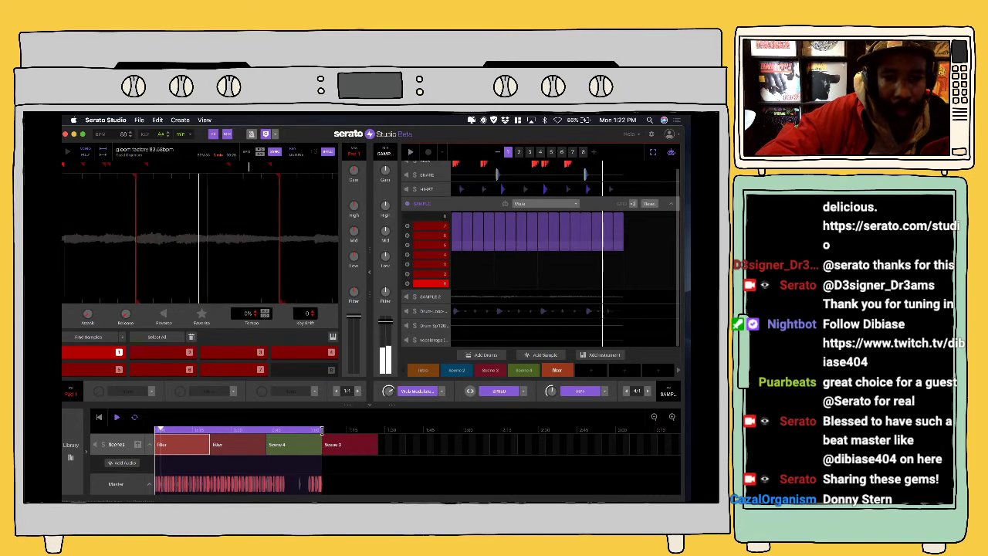
pyautogui.moveTo(323, 429); pyautogui.dragTo(376, 426)
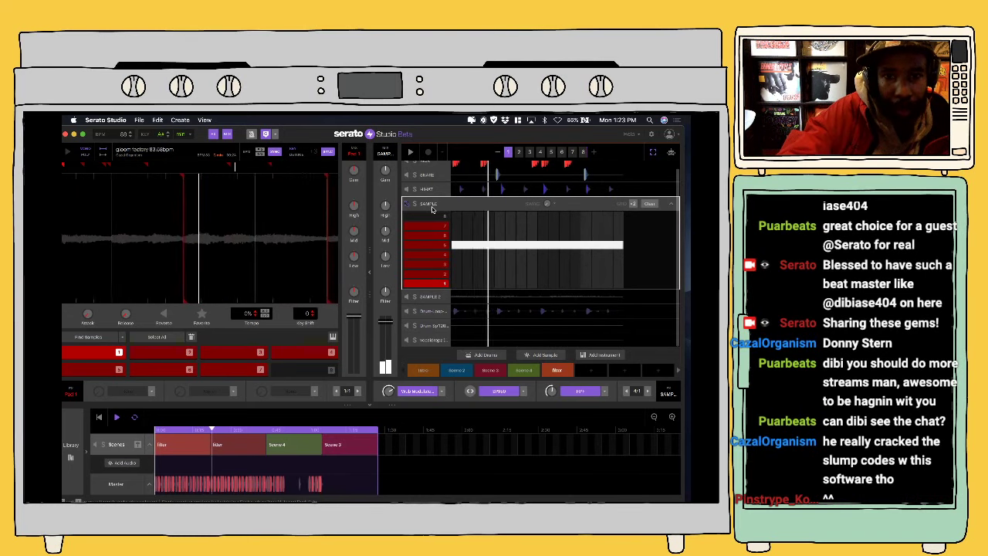
# Step: Add a new sample deck and load the gloom factory sample onto it from the library
pyautogui.click(536, 355)
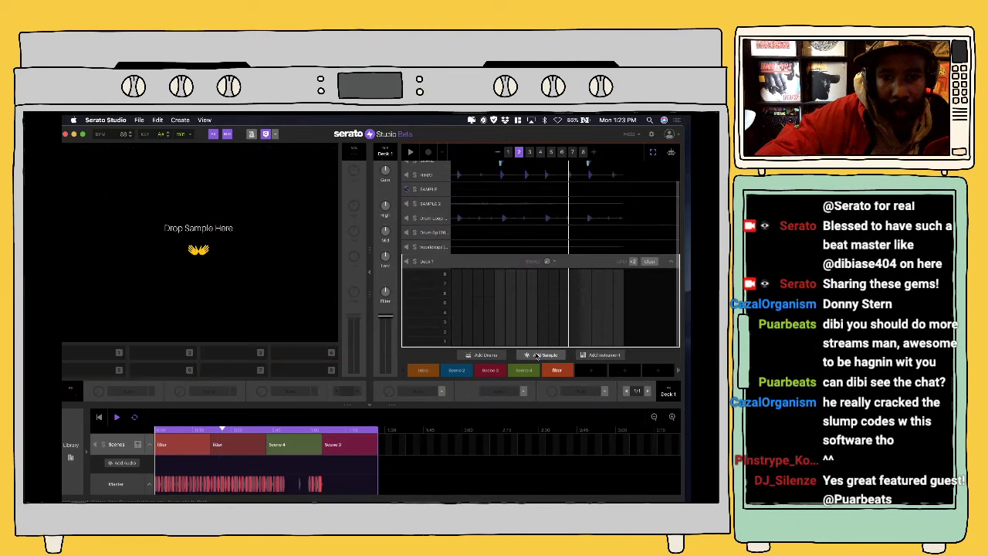
pyautogui.click(70, 450)
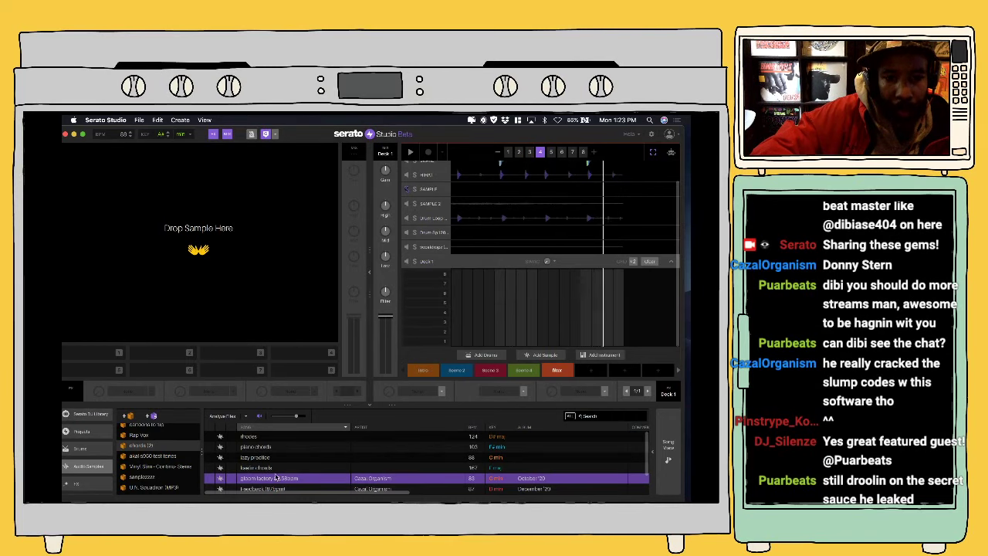
pyautogui.moveTo(262, 477); pyautogui.dragTo(256, 295)
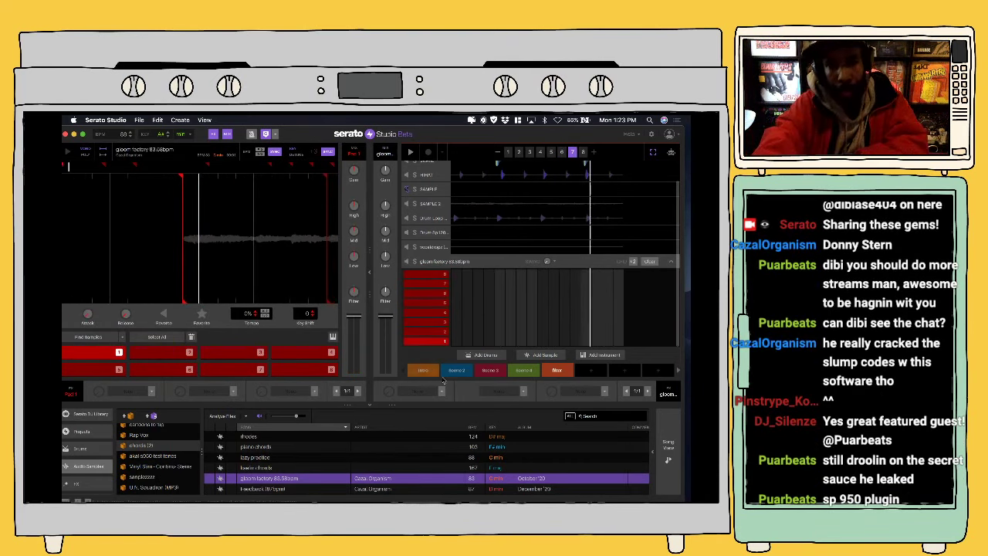
# Step: On the new gloom factory deck, load the HPF effect in the third slot and Delay Double Up in the second slot
pyautogui.click(603, 393)
pyautogui.scroll(-5, 601, 463)
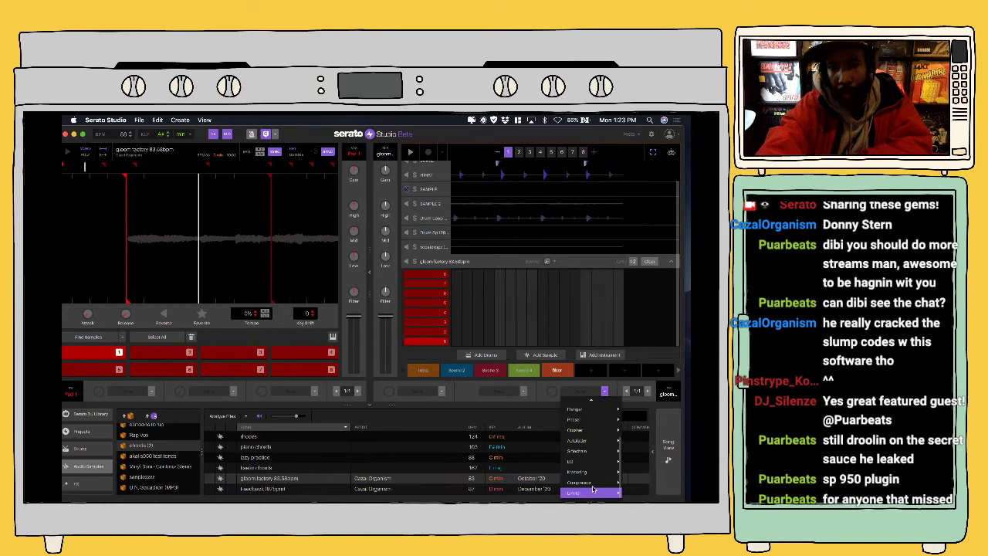
pyautogui.moveTo(601, 464)
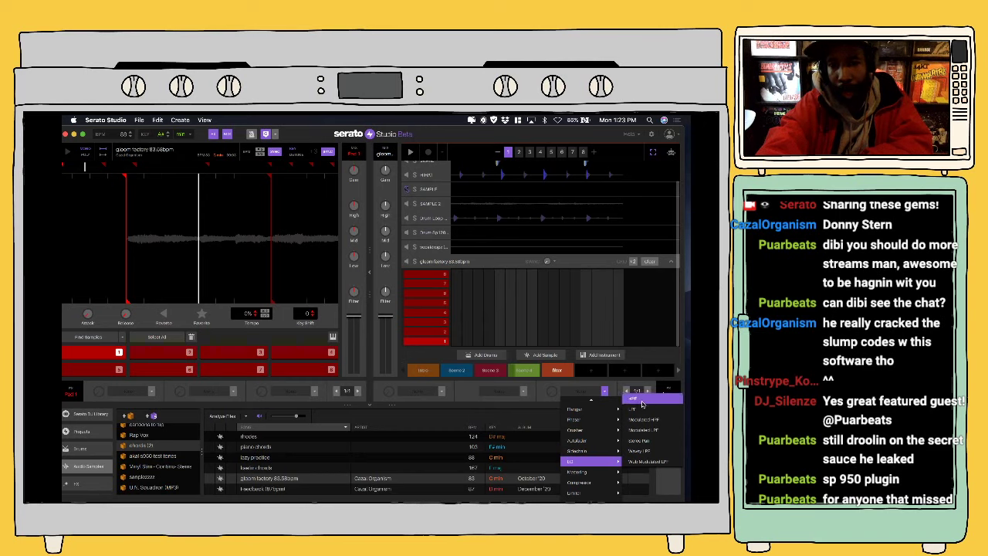
pyautogui.click(642, 400)
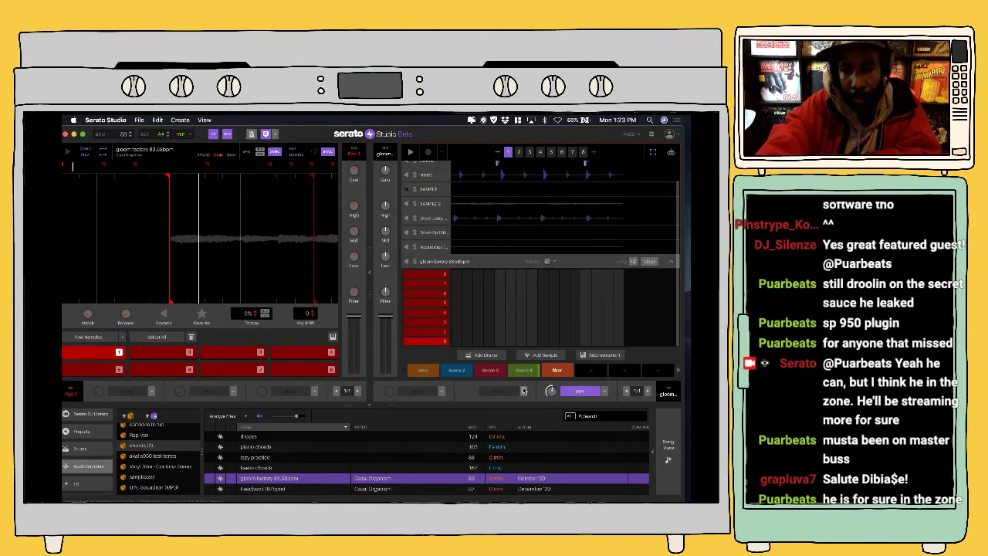
pyautogui.click(523, 391)
pyautogui.moveTo(509, 440)
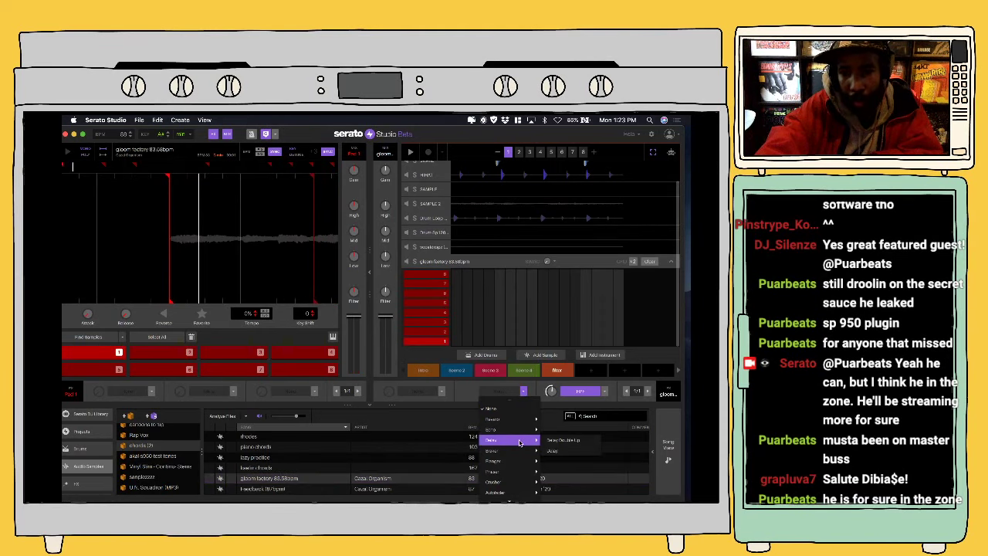
pyautogui.click(559, 445)
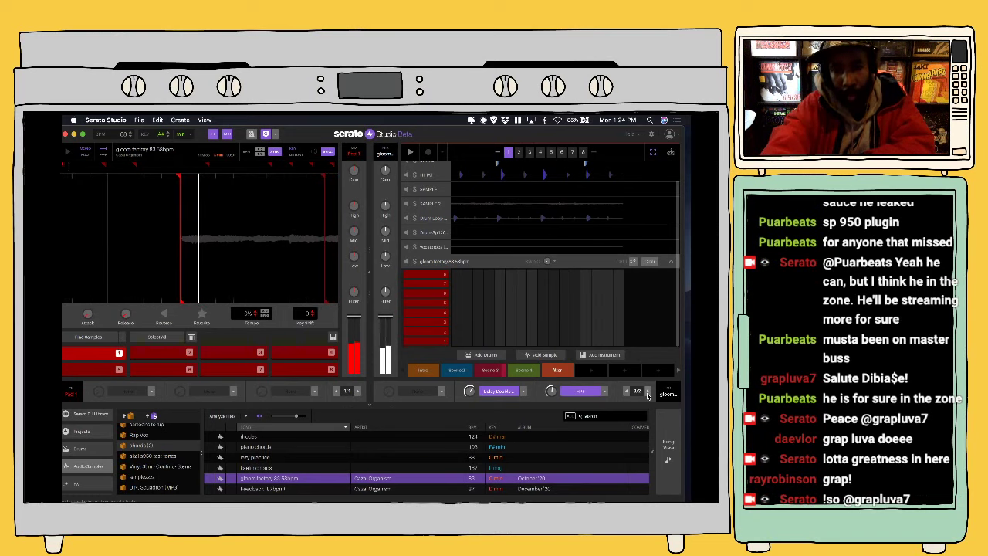
# Step: Duplicate Scene 3 into a new Scene 6 and play it
pyautogui.click(491, 375)
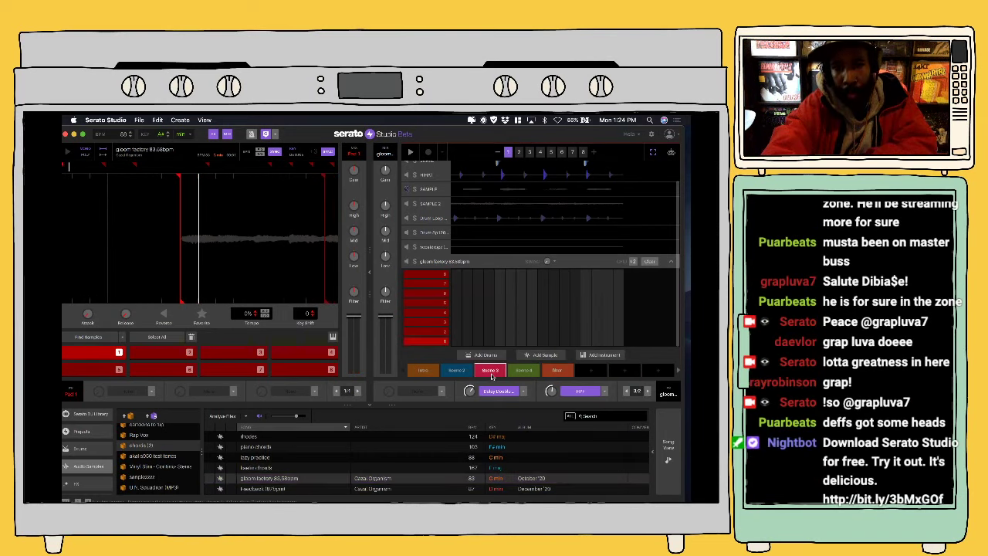
pyautogui.click(596, 371)
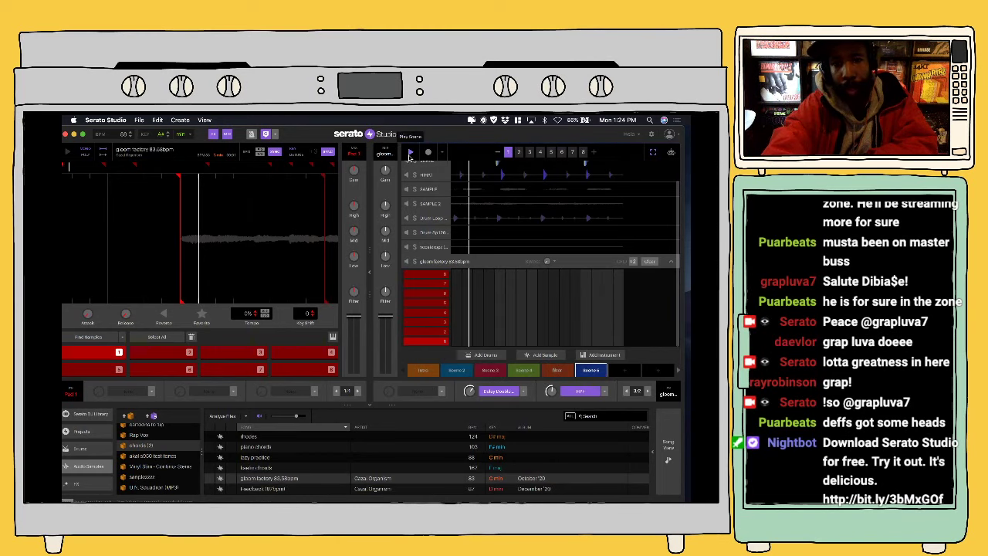
pyautogui.click(410, 155)
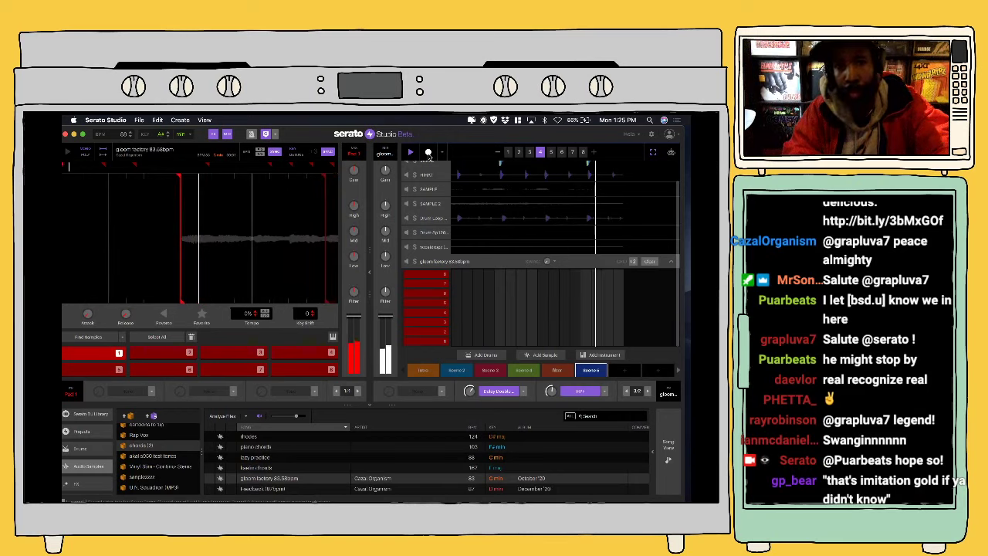
# Step: Record a pad 1 pattern for the gloom factory deck in Scene 6 and move the deck directly below SAMPLE 2
pyautogui.click(428, 153)
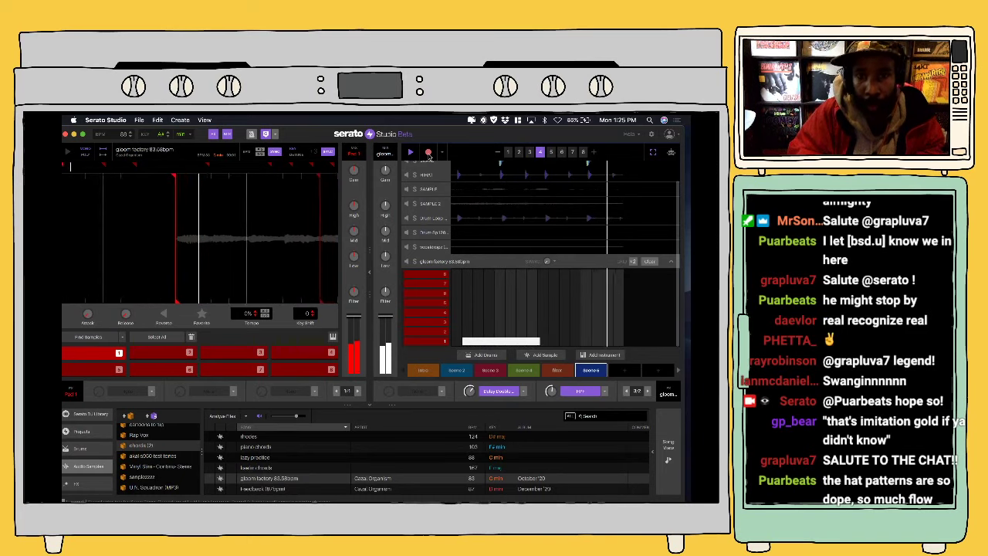
pyautogui.click(429, 153)
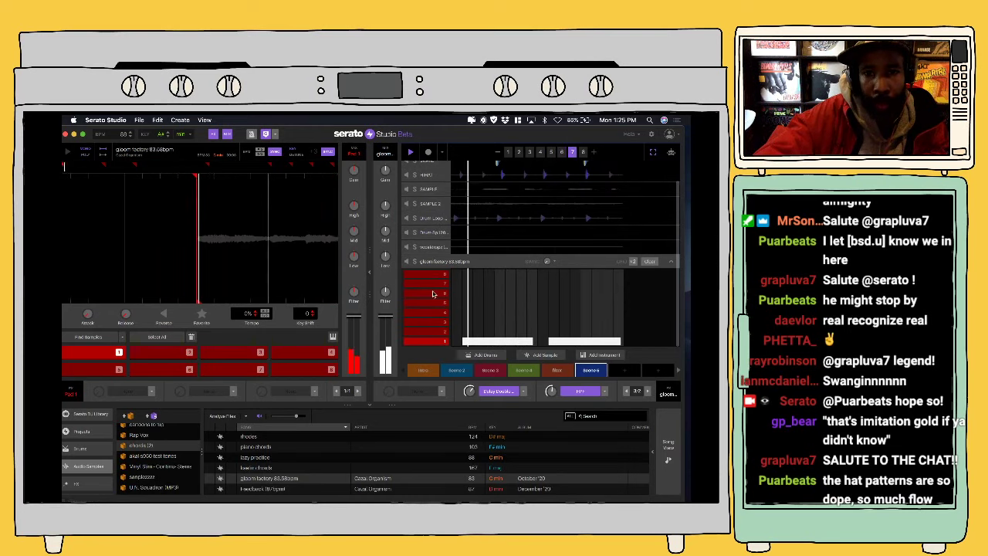
pyautogui.moveTo(438, 263); pyautogui.dragTo(426, 244)
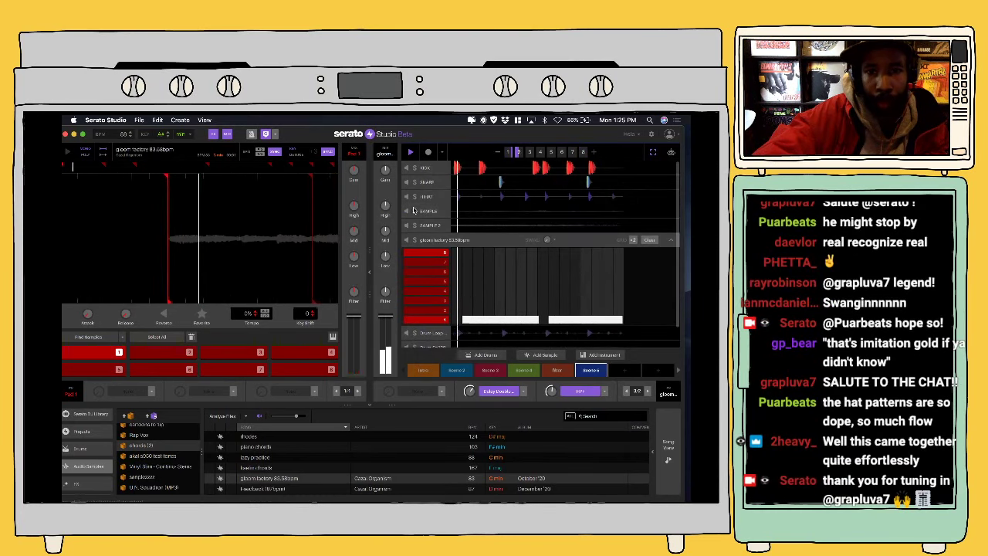
# Step: On the SAMPLE deck in Scene 6, draw mute automation set to On across the full length of bars 1, 2 and 4
pyautogui.click(427, 213)
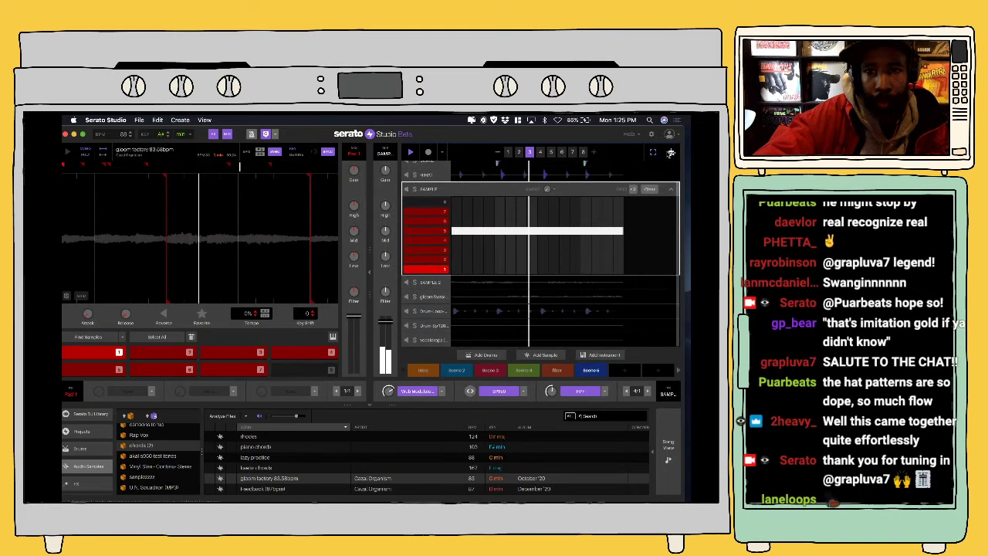
pyautogui.click(671, 152)
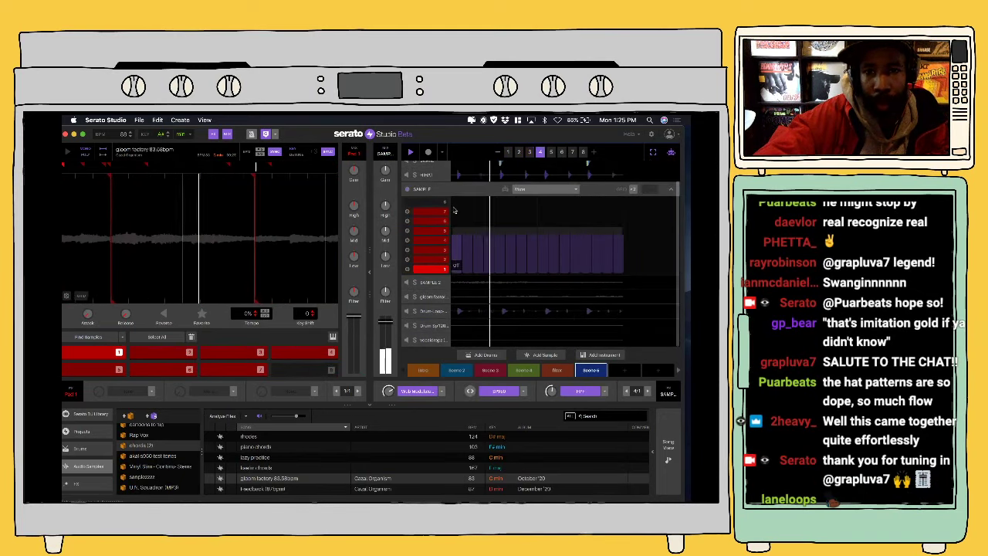
pyautogui.moveTo(454, 211); pyautogui.dragTo(615, 217)
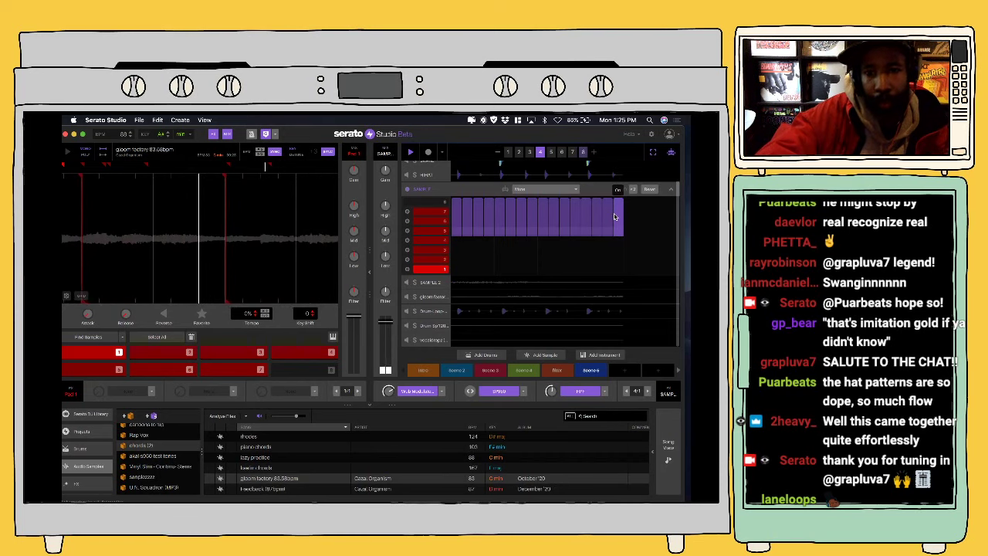
pyautogui.click(509, 153)
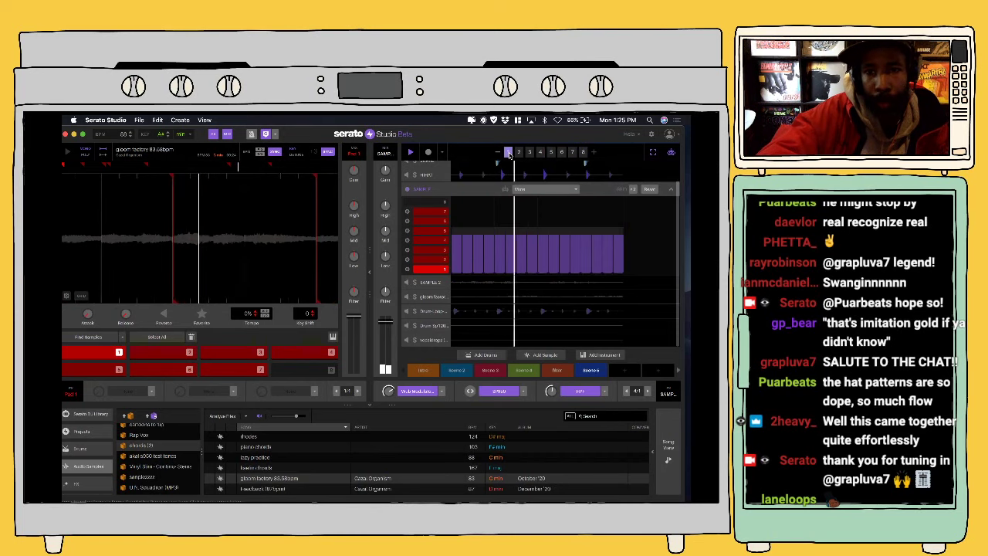
pyautogui.moveTo(456, 221); pyautogui.dragTo(615, 229)
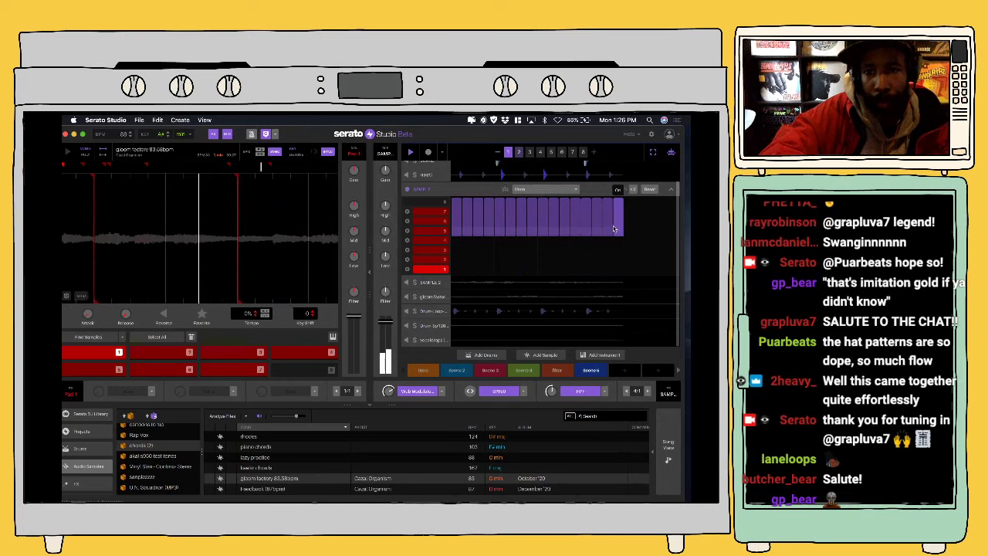
pyautogui.click(519, 152)
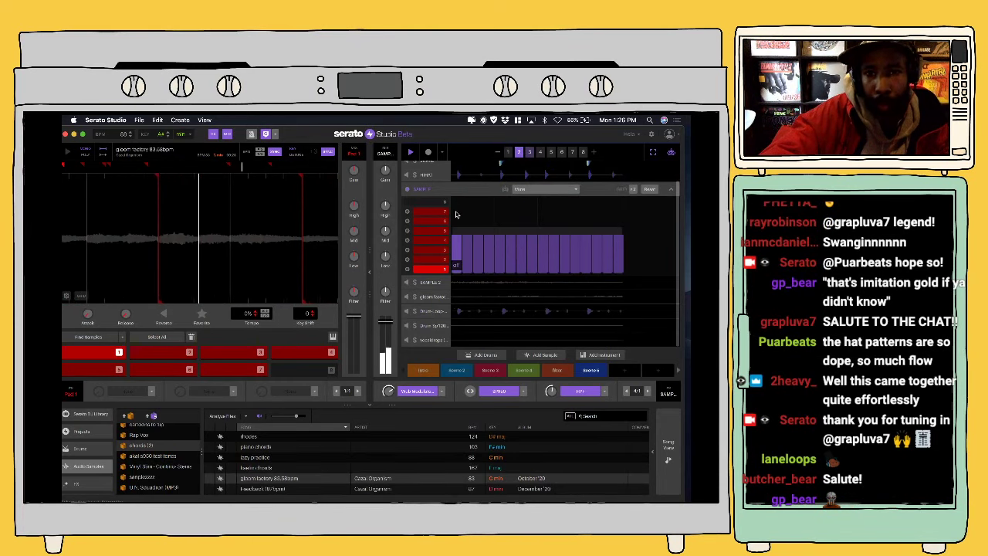
pyautogui.moveTo(455, 214); pyautogui.dragTo(618, 220)
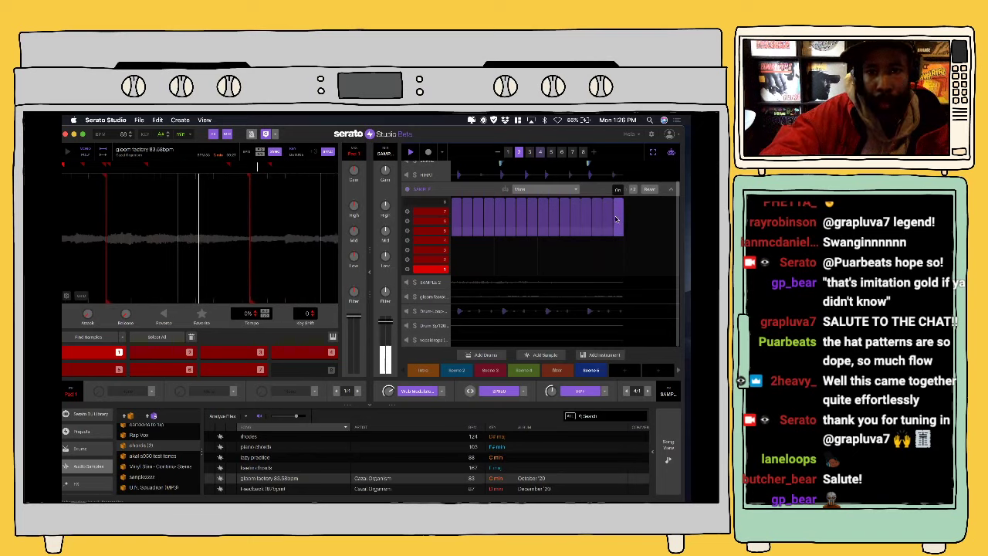
# Step: Select the vocal drops deck, leave automation editing, and try to record a MIDI pattern for it in Scene 6
pyautogui.click(427, 341)
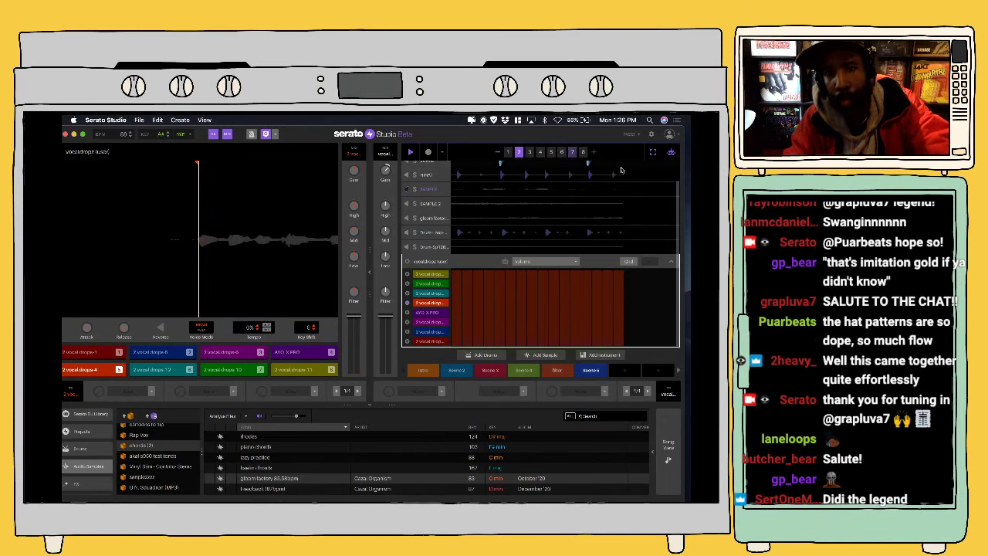
pyautogui.click(672, 153)
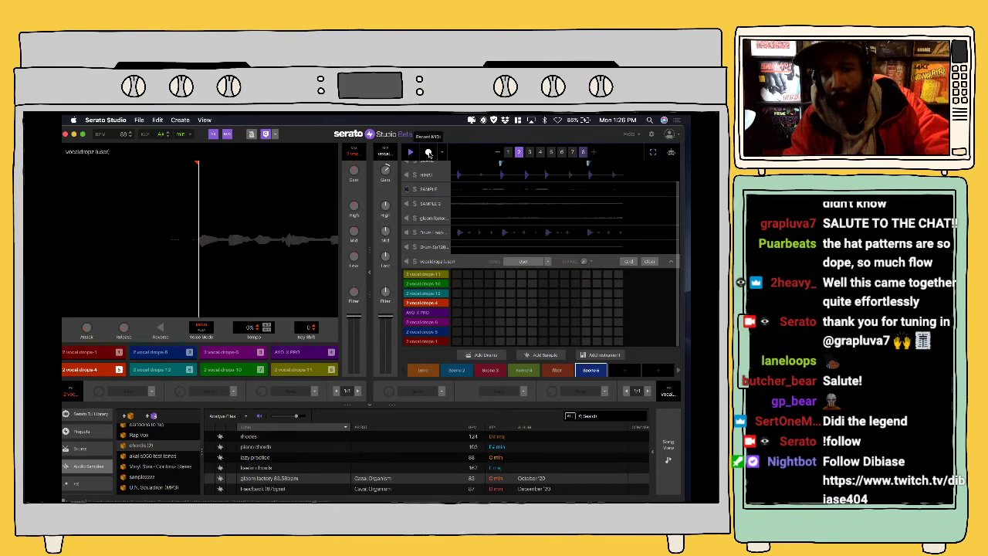
pyautogui.click(428, 153)
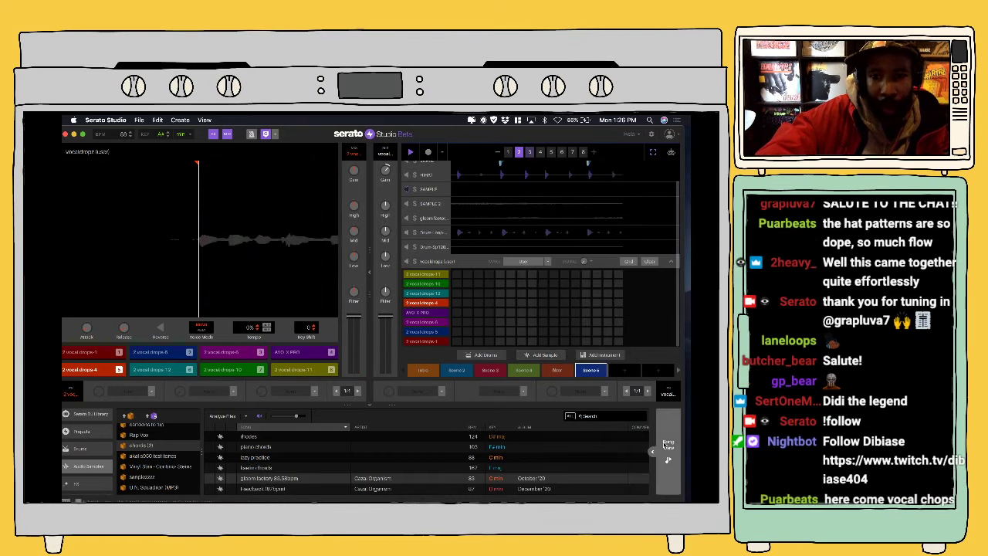
# Step: Append Scene 6 after Scene 3 in the song arrangement and play the song with its region ending where Scene 6 ends
pyautogui.click(667, 446)
pyautogui.moveTo(591, 369); pyautogui.dragTo(398, 445)
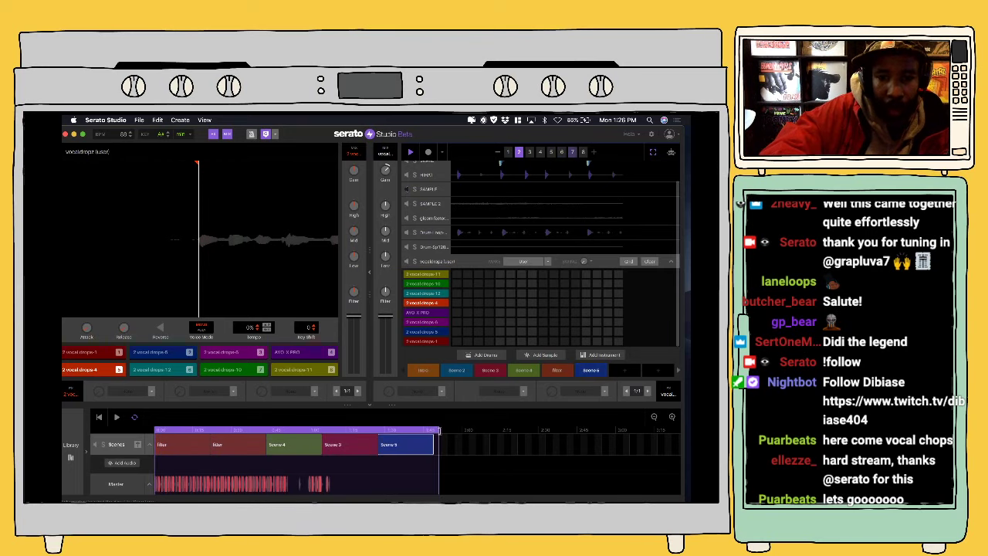
pyautogui.moveTo(434, 430); pyautogui.dragTo(422, 437)
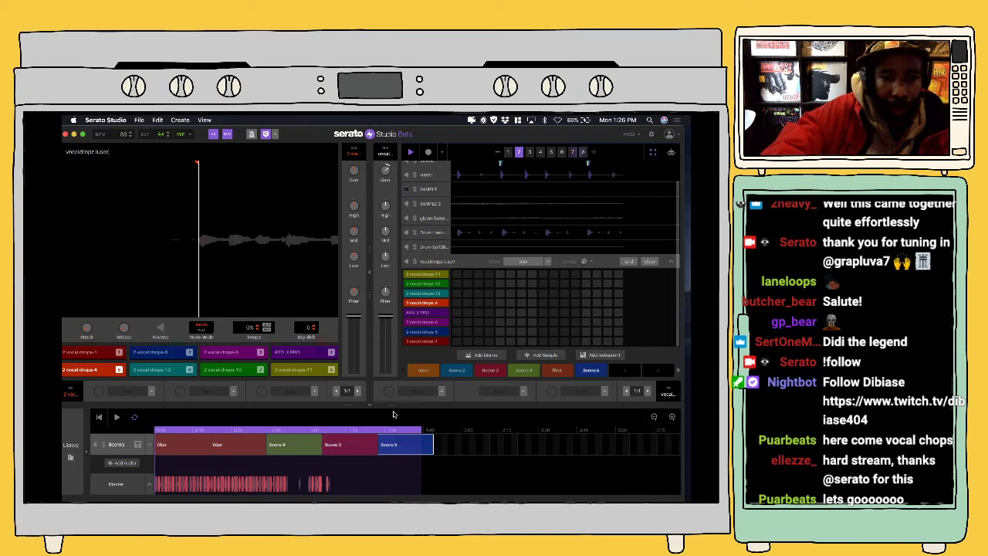
pyautogui.click(118, 417)
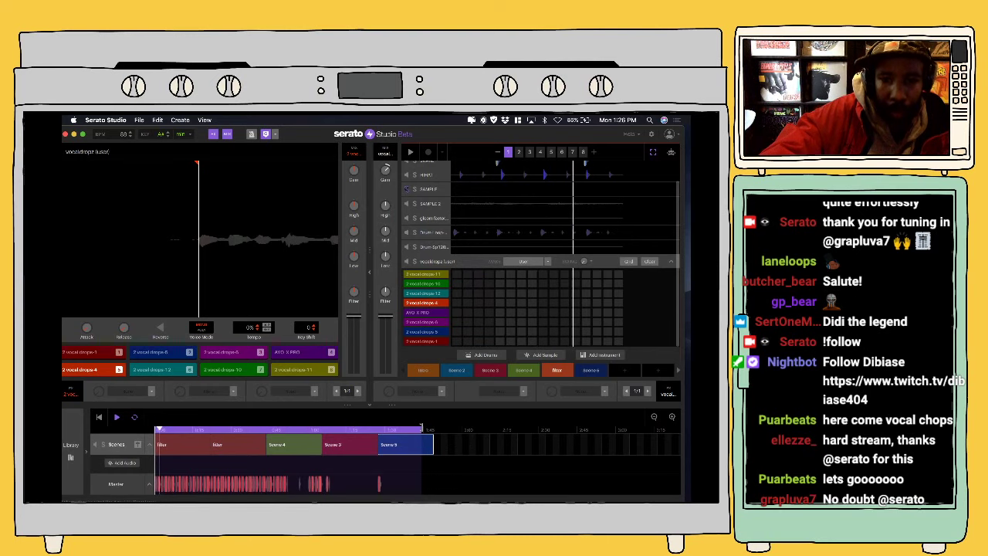
pyautogui.moveTo(421, 427); pyautogui.dragTo(432, 430)
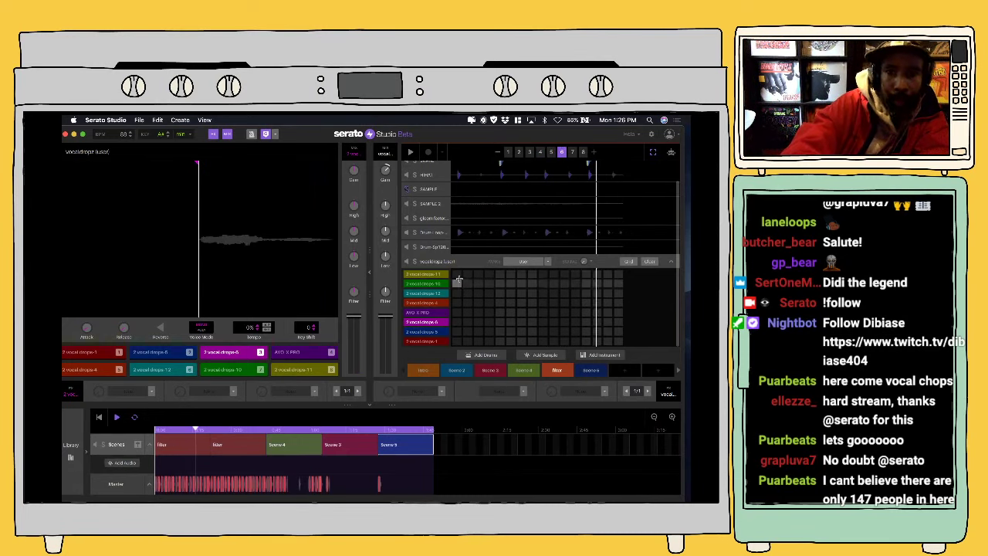
# Step: View the Drum Sp1200 hat deck and the gloom factory deck while the song plays
pyautogui.click(433, 247)
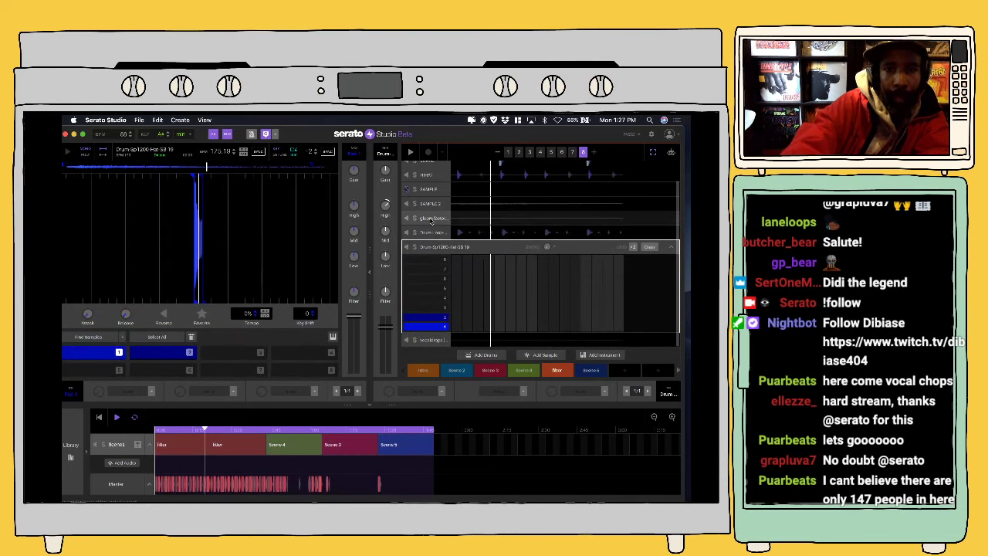
pyautogui.click(431, 219)
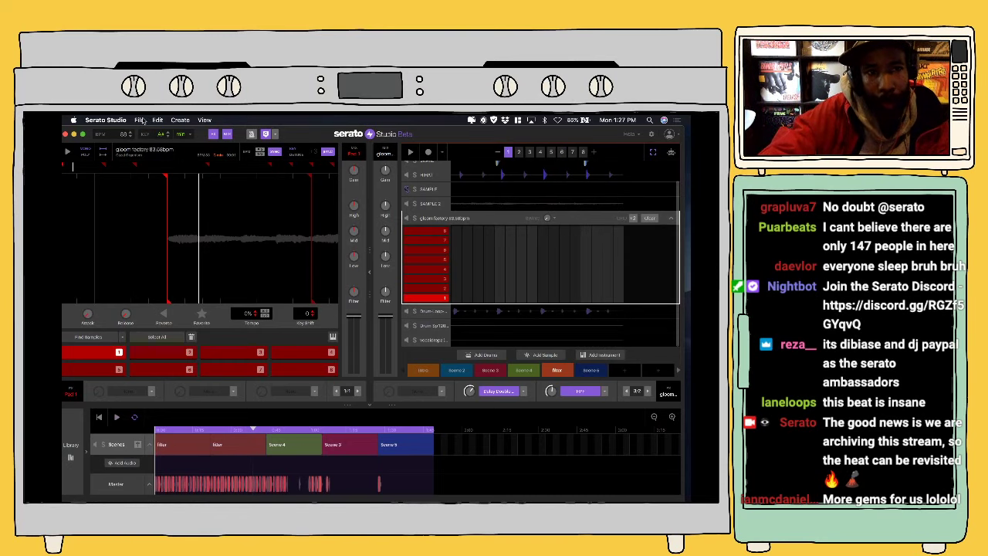
# Step: Save the project under the name "cazal chords" in the serato studio program folder
pyautogui.click(139, 119)
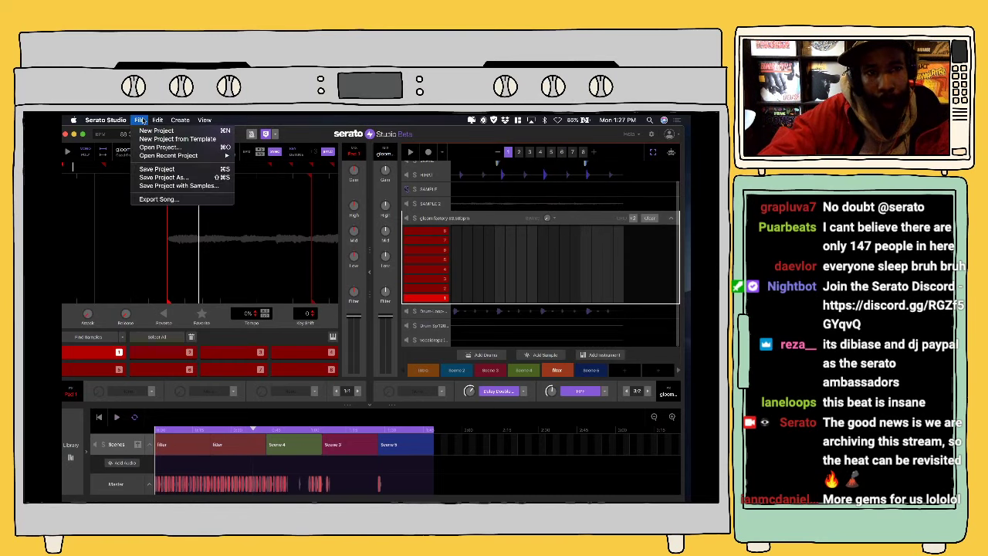
pyautogui.click(184, 178)
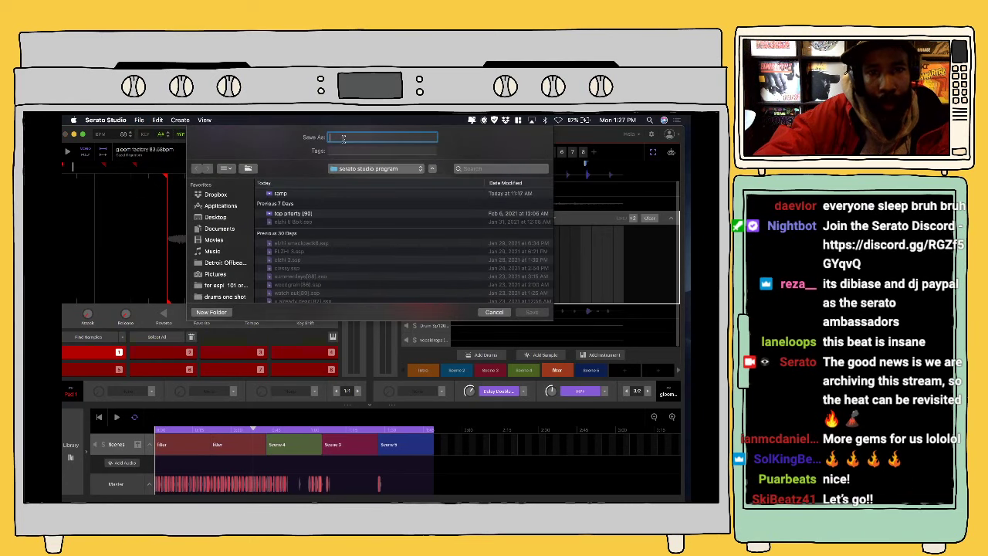
pyautogui.write('co')
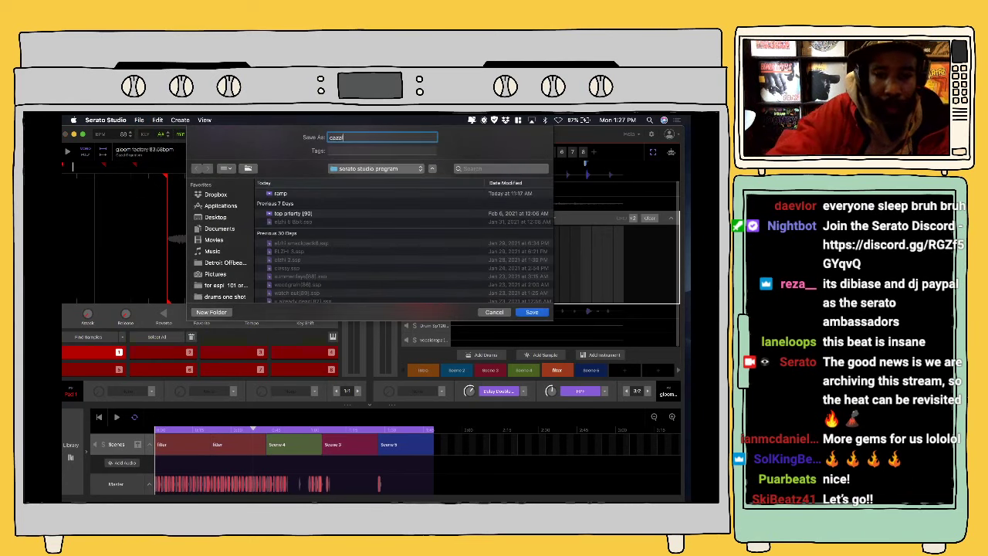
pyautogui.write('zal cho')
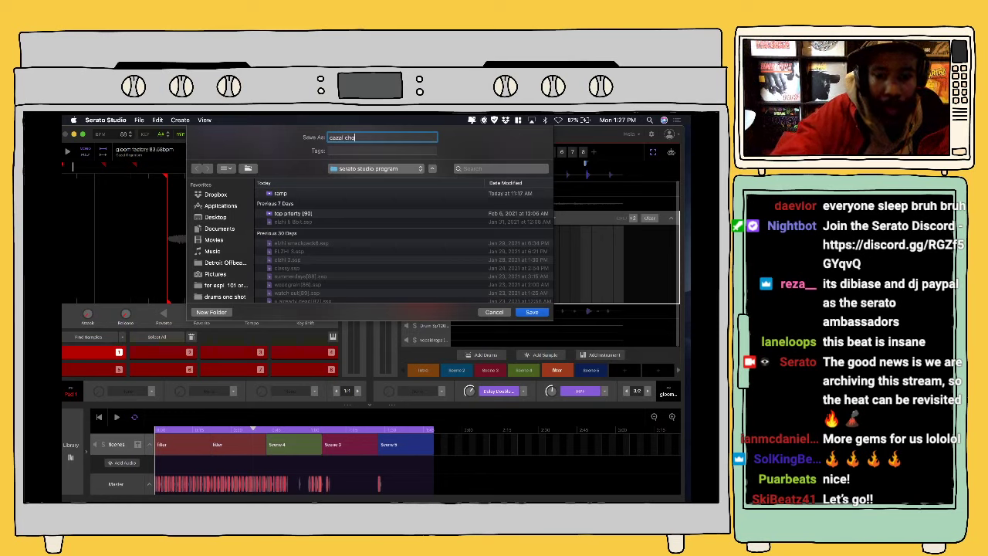
pyautogui.write('rds')
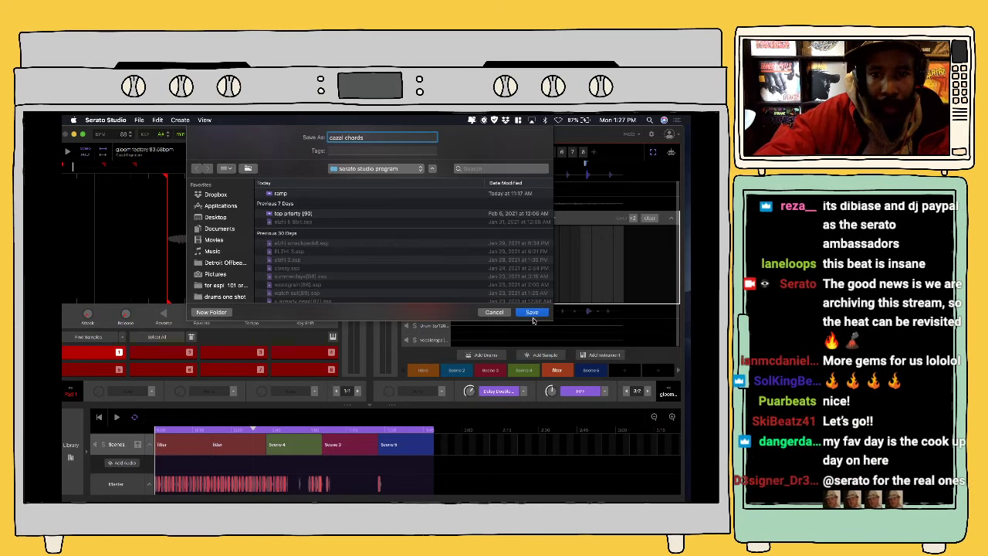
pyautogui.click(531, 312)
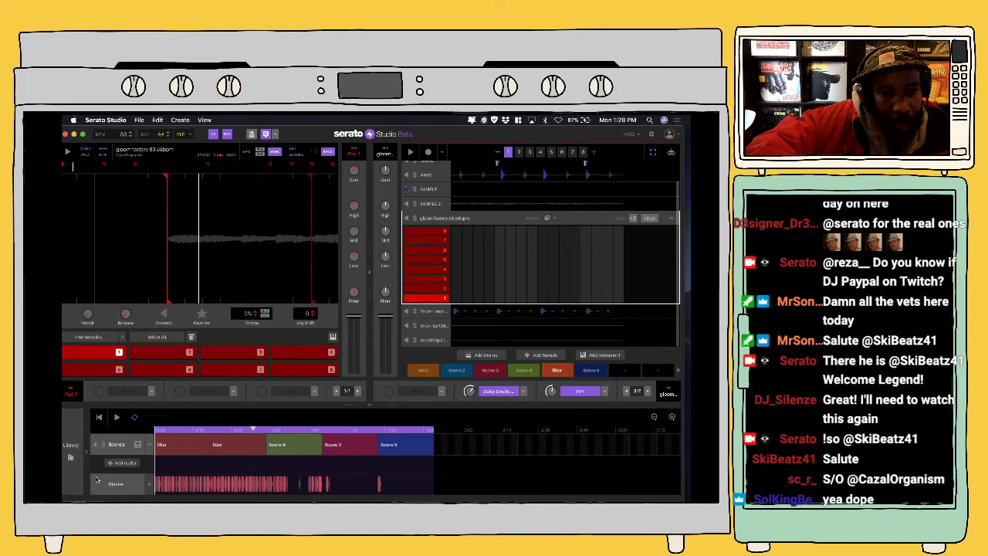
# Step: Open the START TEMPLATE project from the recent projects to start a new beat
pyautogui.click(139, 121)
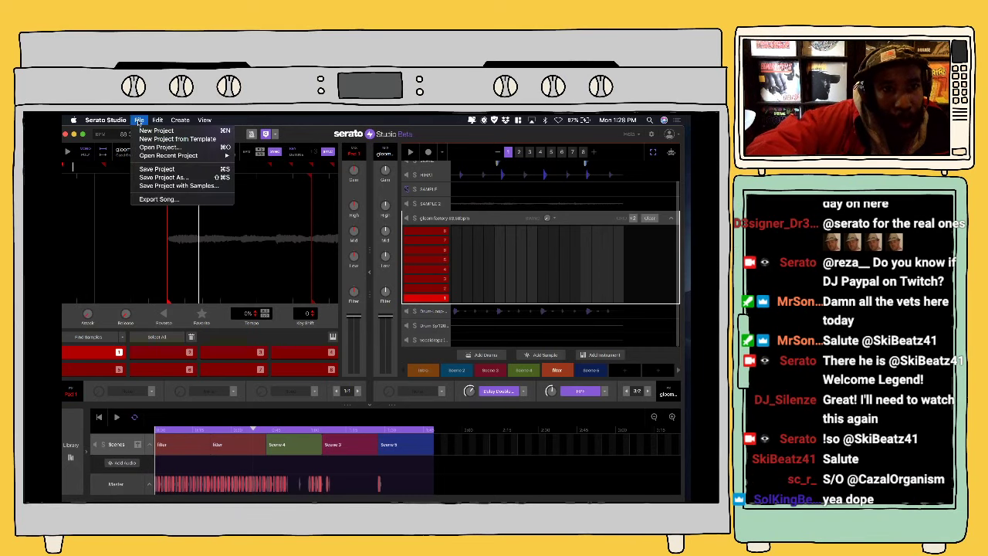
pyautogui.moveTo(189, 157)
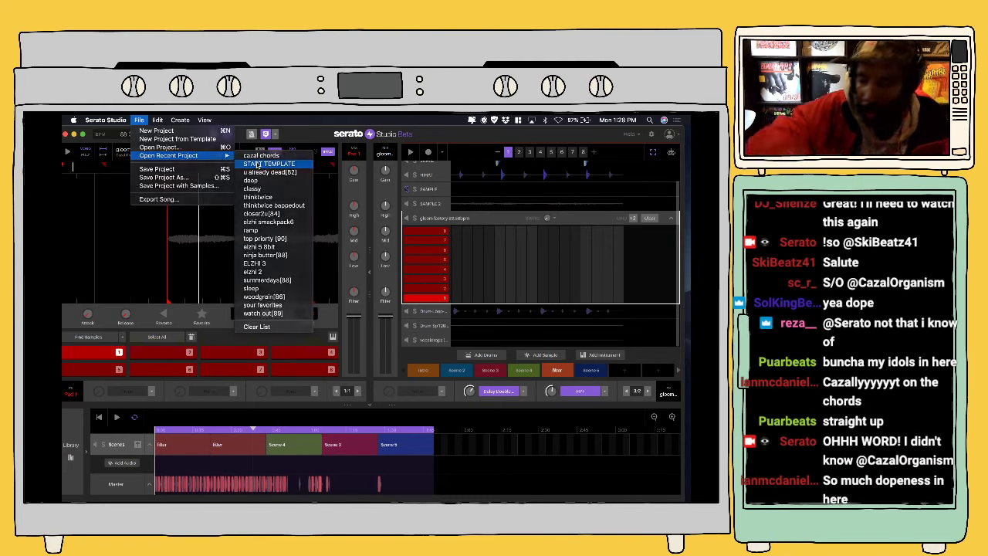
pyautogui.click(257, 166)
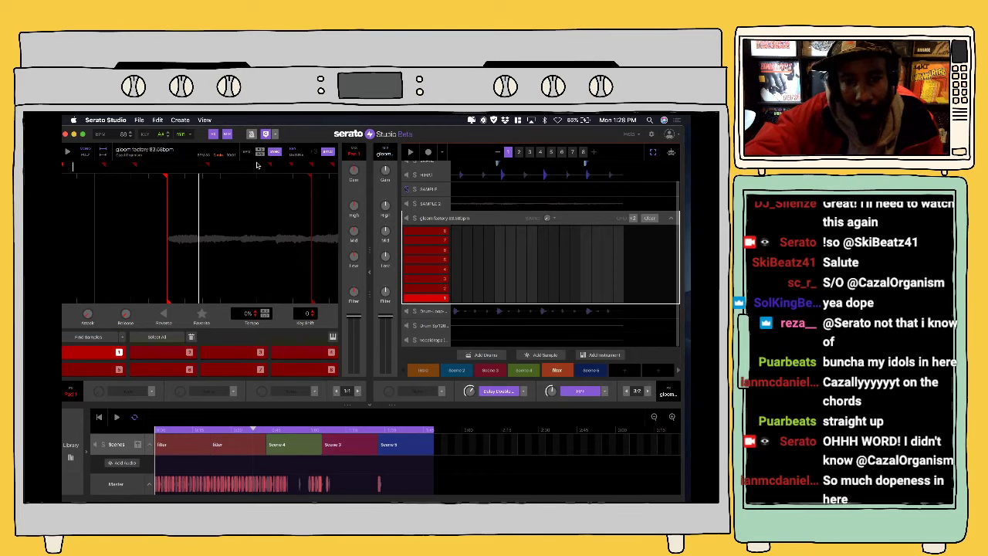
pyautogui.click(140, 120)
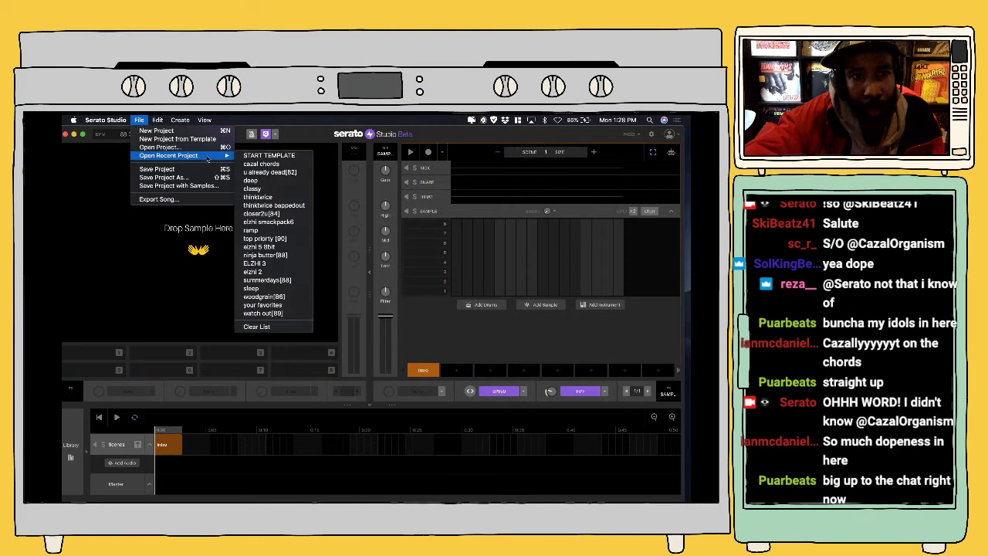
pyautogui.moveTo(222, 156)
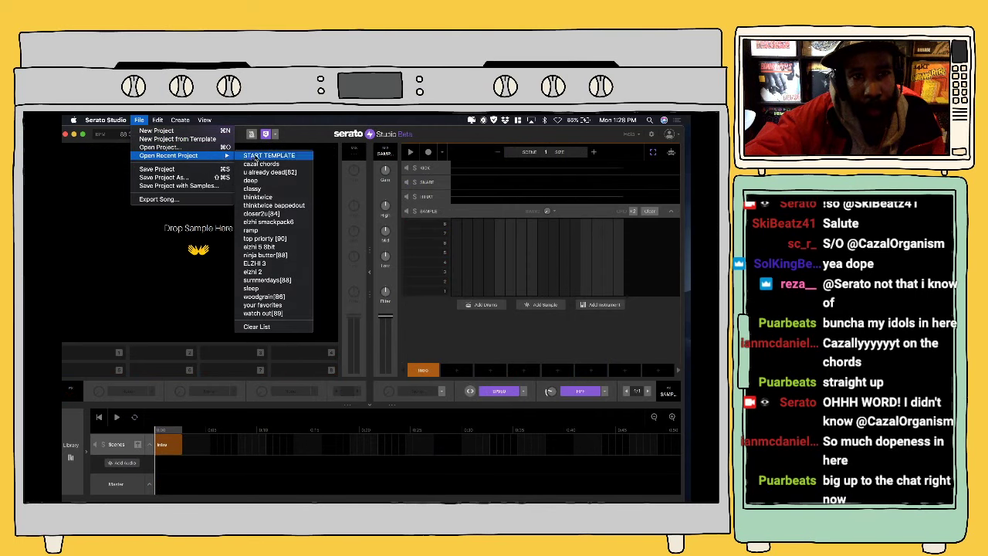
pyautogui.click(255, 158)
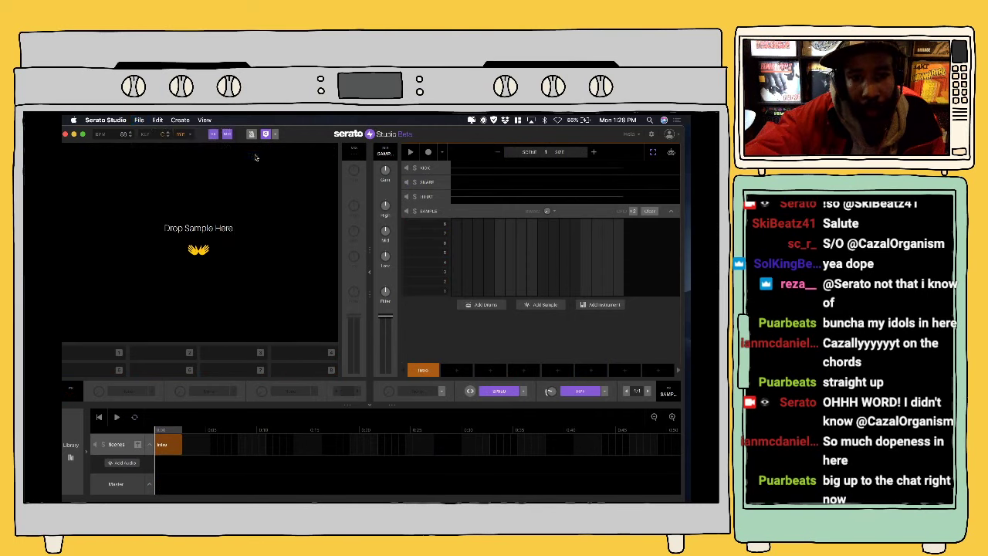
# Step: Show the audio samples library and open the Zombies Ate My Neighbors crate
pyautogui.click(76, 459)
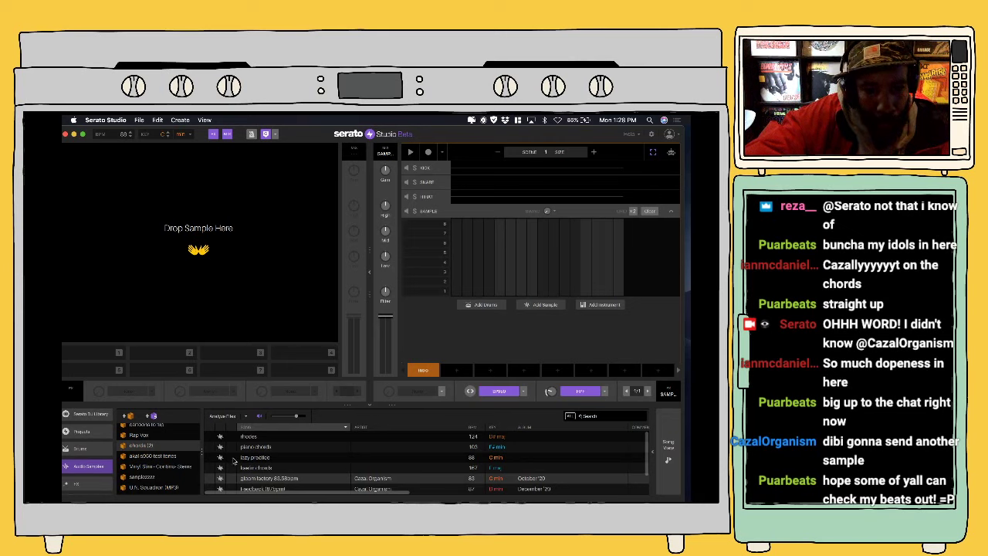
pyautogui.scroll(-2, 233, 461)
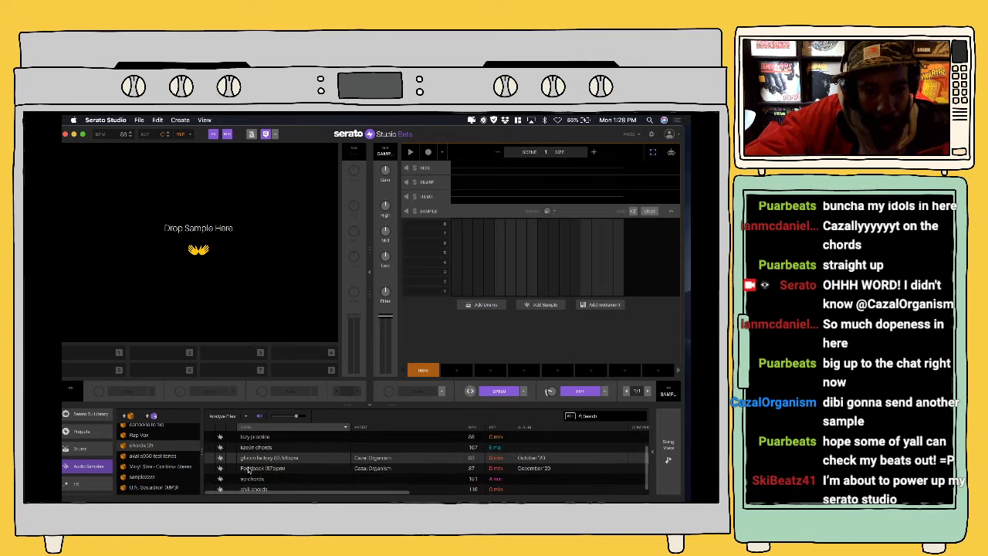
pyautogui.scroll(-3, 162, 482)
pyautogui.click(151, 481)
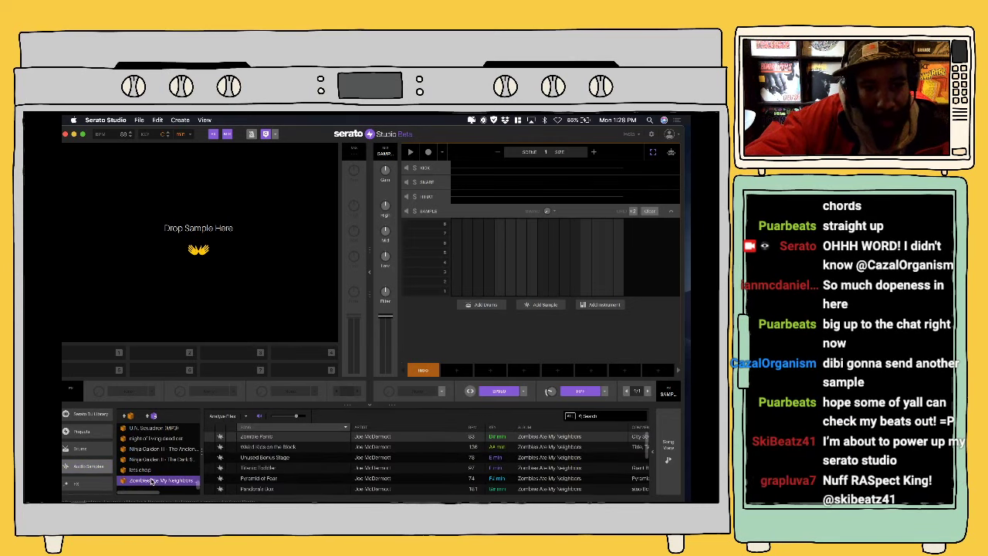
# Step: Audition Curse of the Tongue, Evening of the Undead and Finish Level in the Zombies Ate My Neighbors crate
pyautogui.scroll(-4, 269, 470)
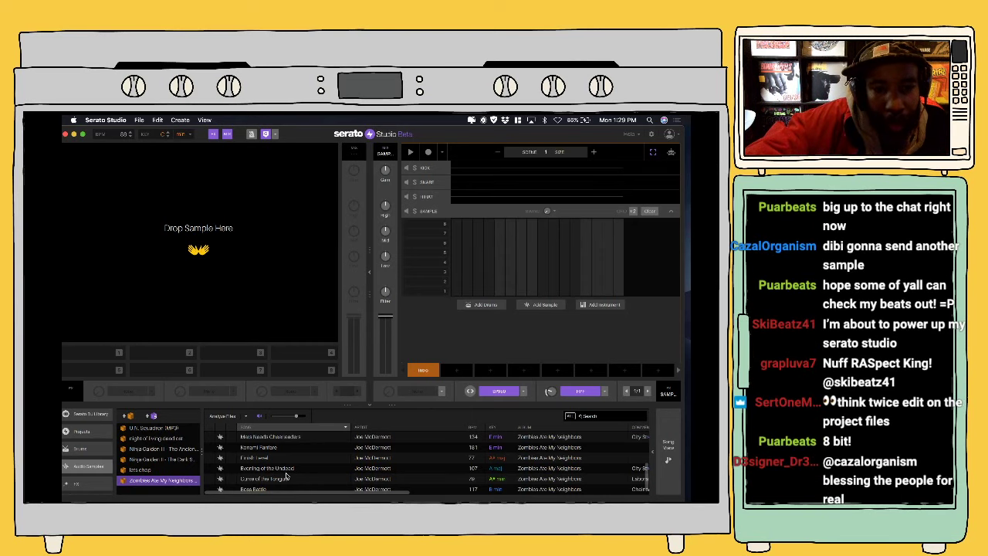
pyautogui.click(272, 480)
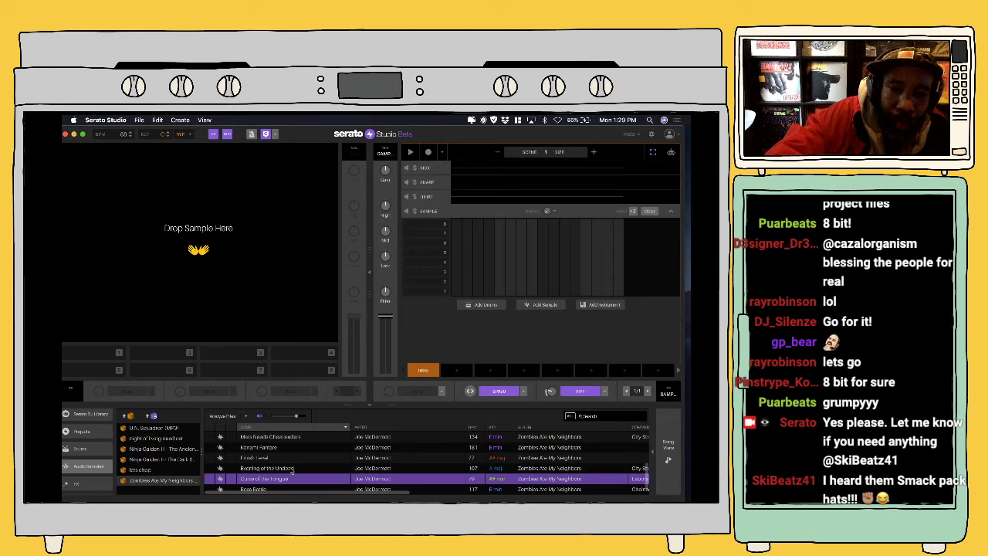
pyautogui.click(292, 468)
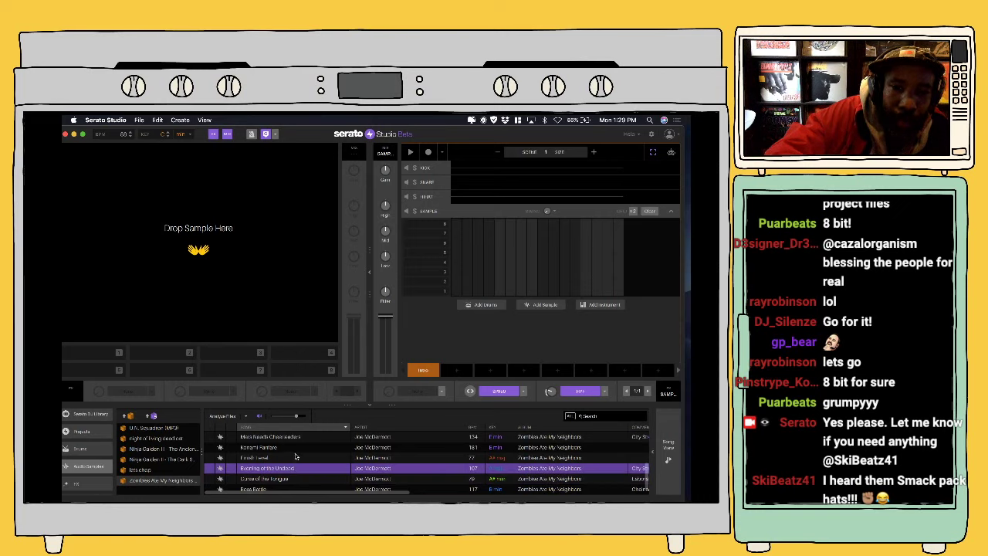
pyautogui.click(295, 458)
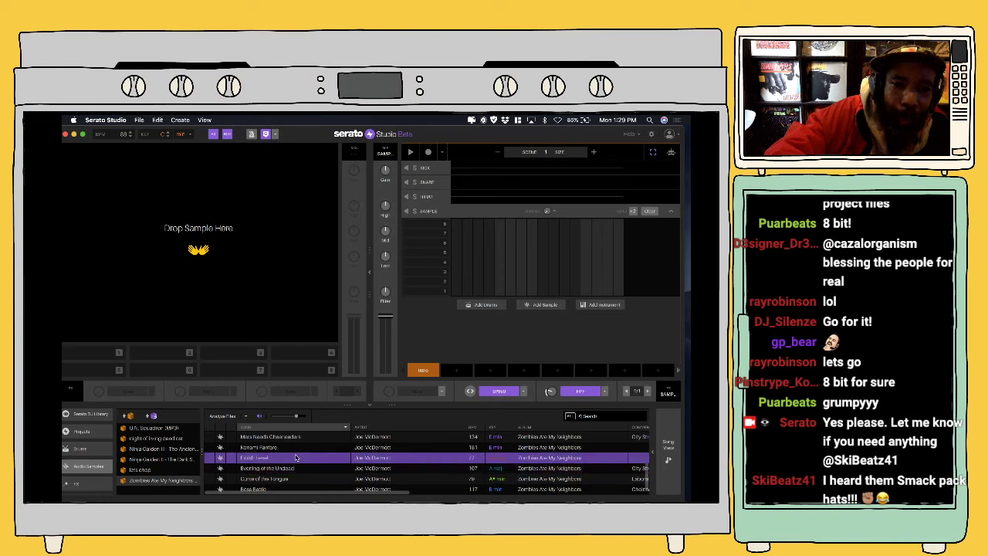
# Step: Audition Mars Needs Cheerleaders and No Assembly Required in the Zombies Ate My Neighbors crate
pyautogui.scroll(2, 295, 458)
pyautogui.click(295, 458)
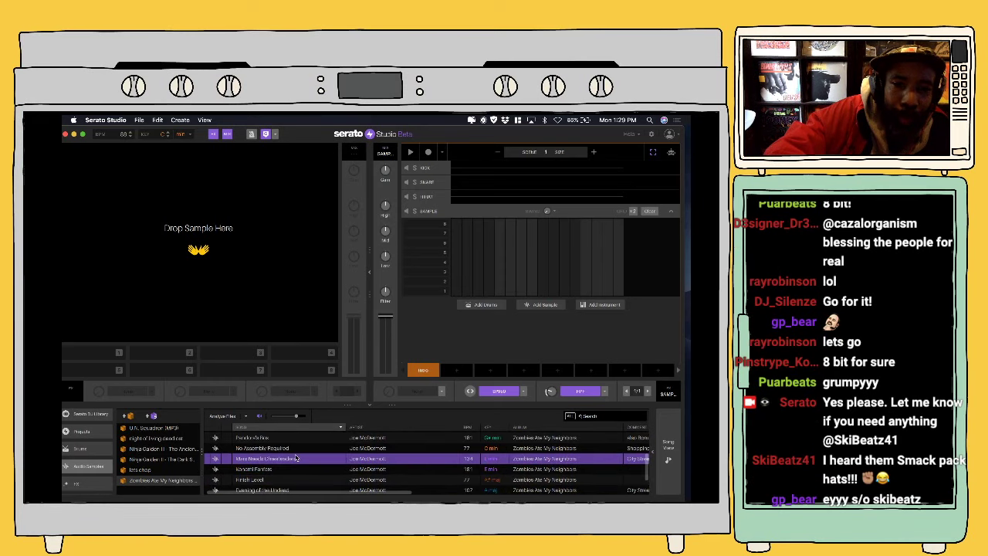
pyautogui.press('Up')
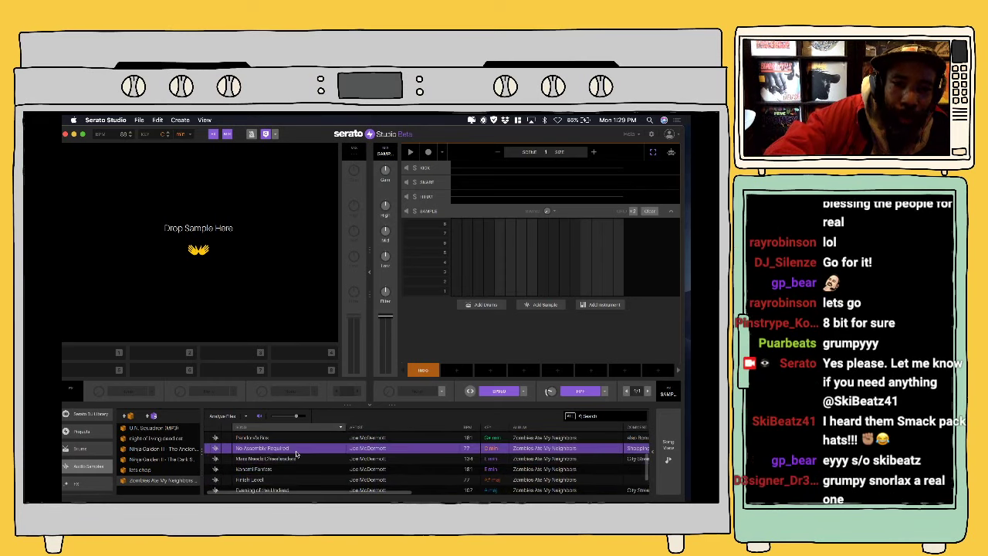
# Step: Load Unused Bonus Stage from the crate into the sample deck and delete all its automatically found cue points
pyautogui.scroll(5, 295, 455)
pyautogui.click(295, 455)
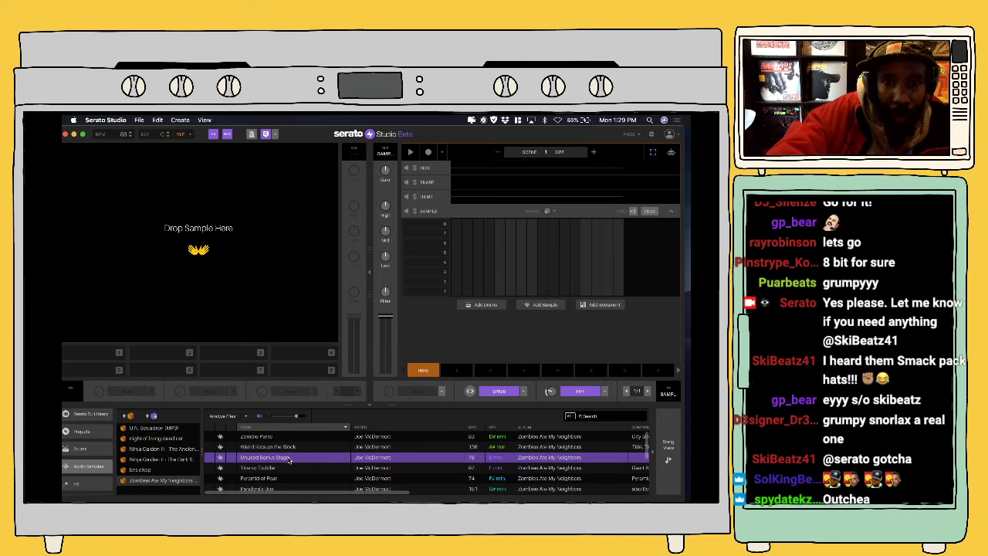
pyautogui.moveTo(289, 459); pyautogui.dragTo(294, 290)
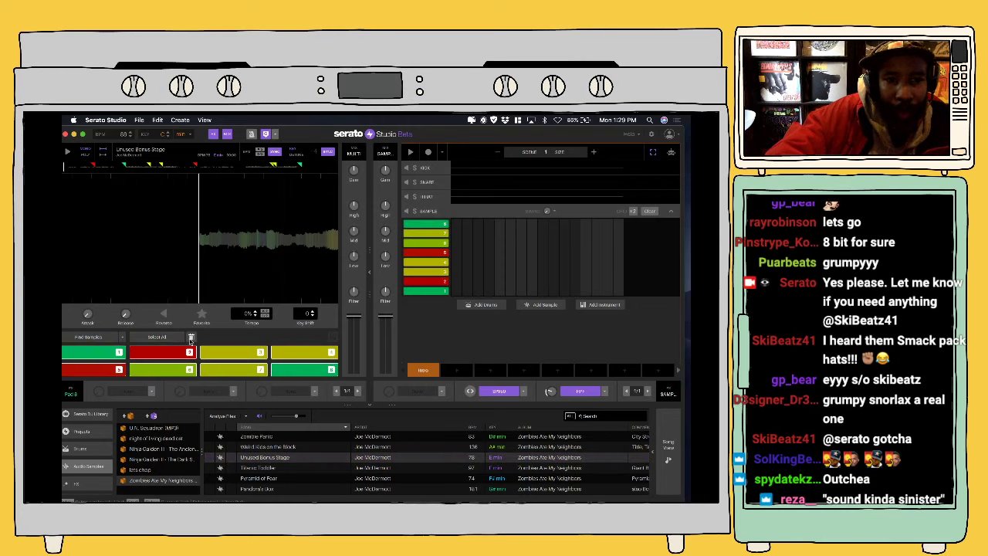
pyautogui.click(191, 339)
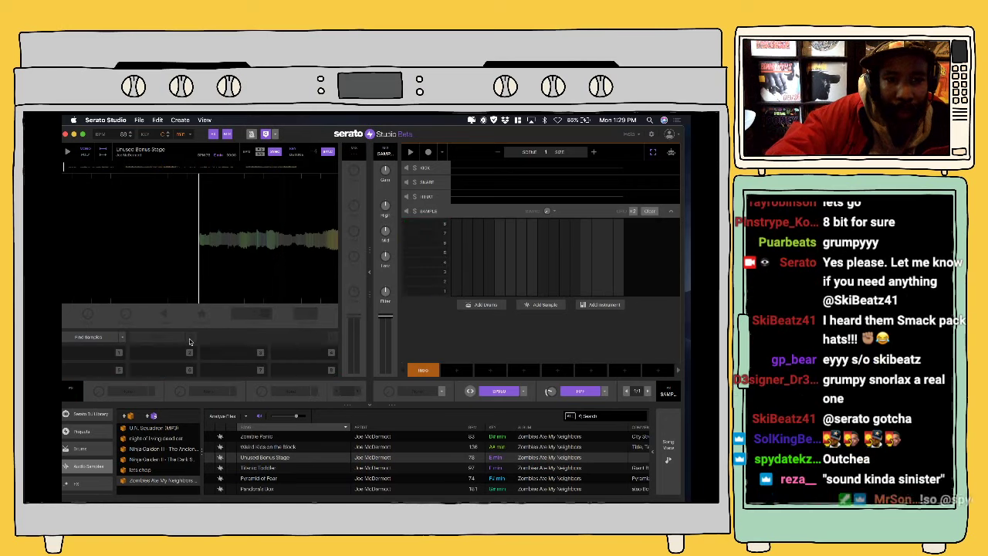
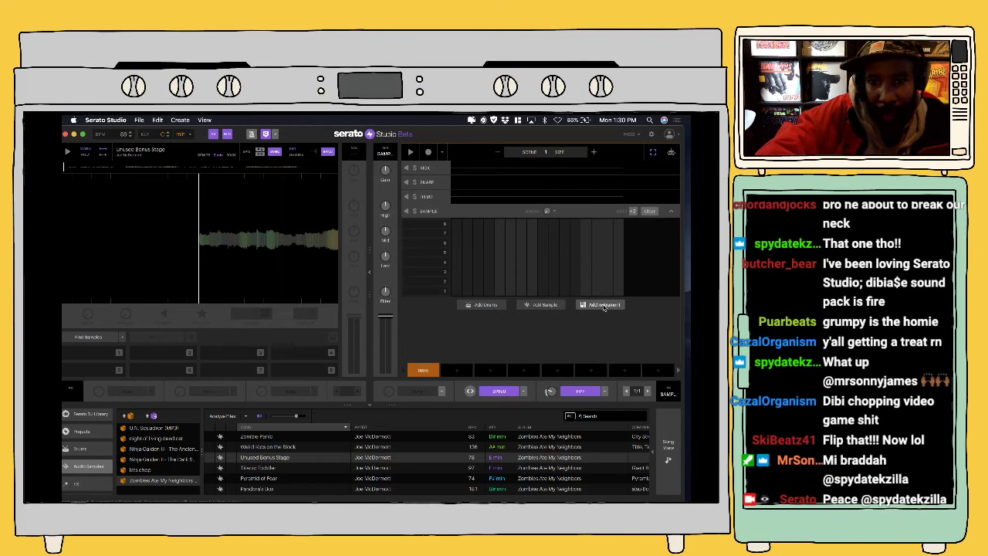
# Step: Add an instrument deck to the scene and show the plugins library
pyautogui.click(605, 305)
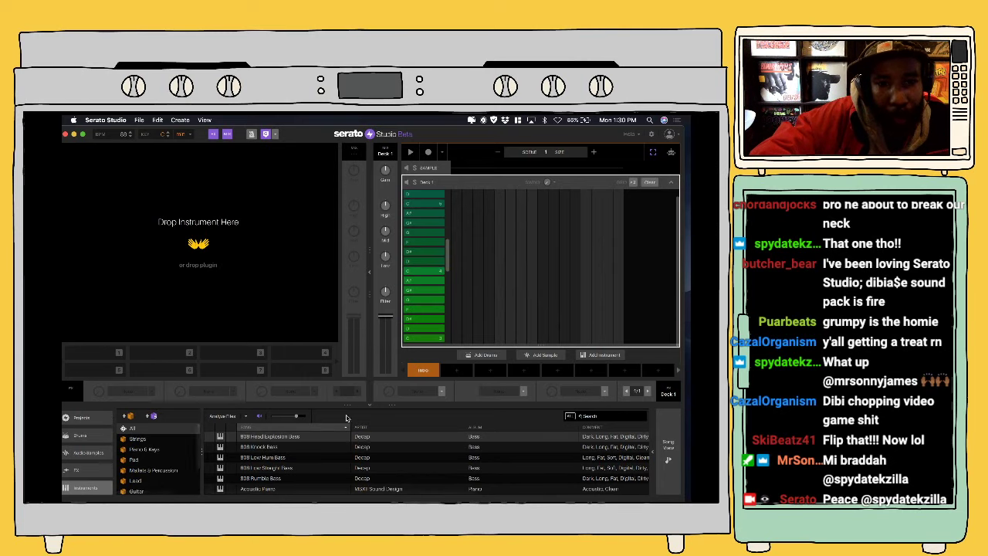
pyautogui.click(94, 454)
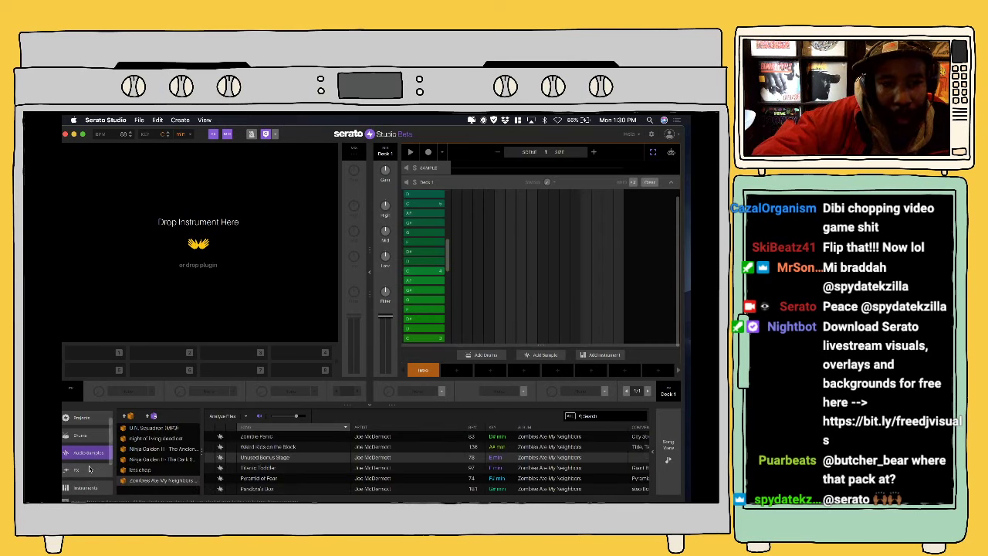
pyautogui.scroll(-3, 89, 469)
pyautogui.click(92, 457)
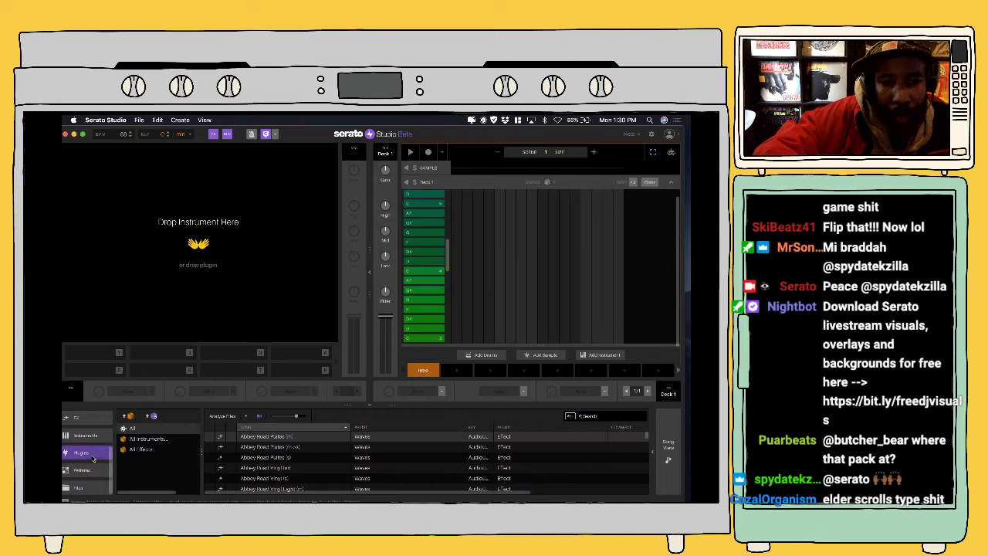
# Step: Search the plugins for "serato" and load the VST version of Serato Sample onto the new instrument deck
pyautogui.click(597, 417)
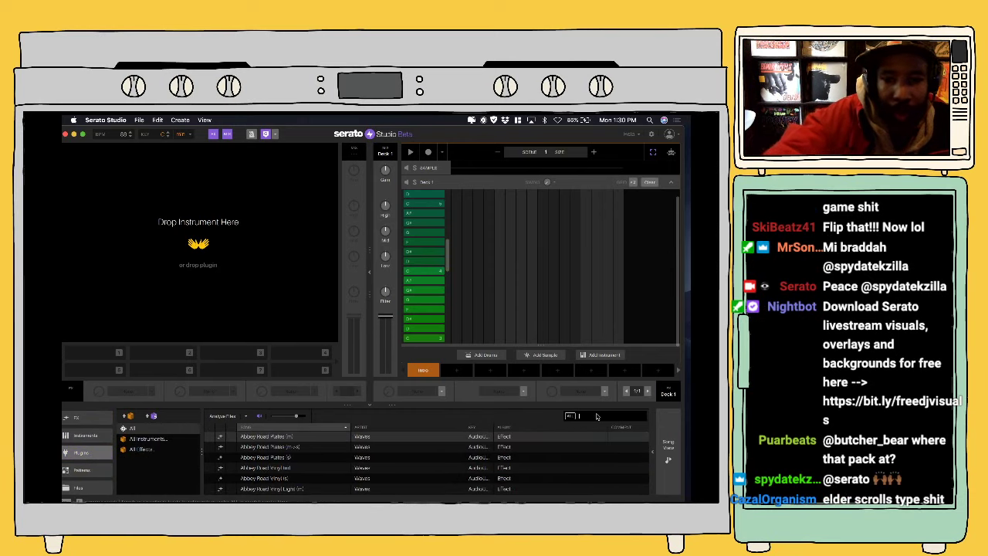
pyautogui.write('mase')
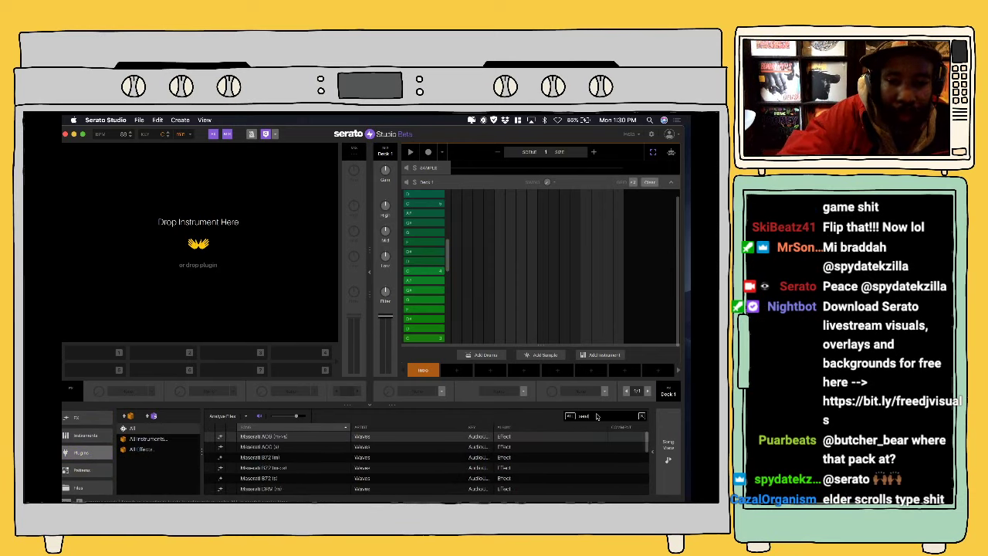
pyautogui.write('to')
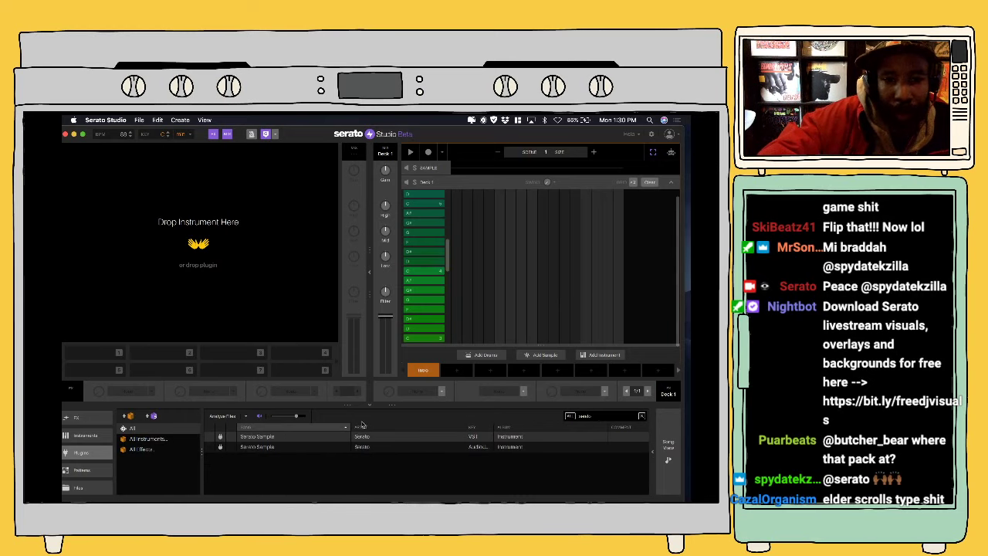
pyautogui.moveTo(309, 438); pyautogui.dragTo(221, 291)
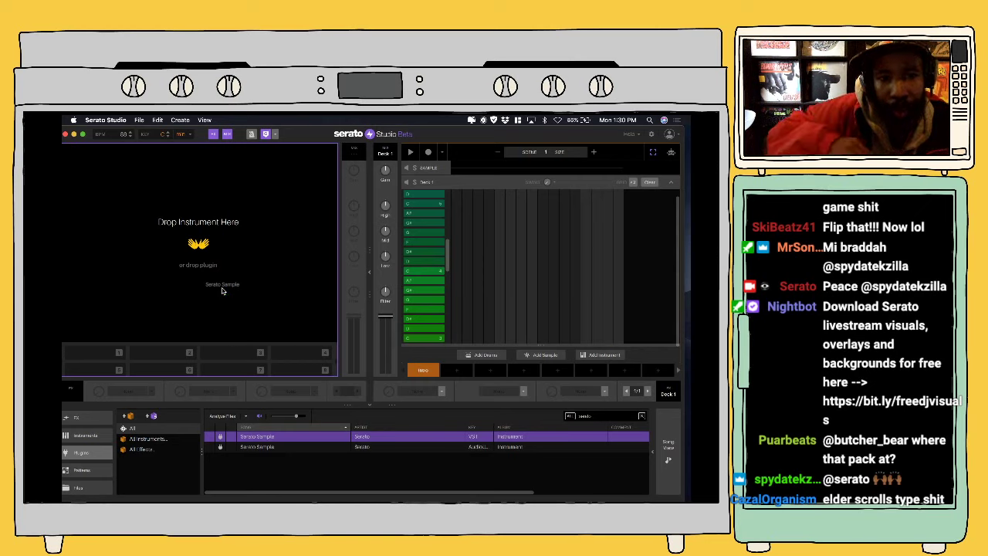
pyautogui.moveTo(222, 291); pyautogui.dragTo(222, 290)
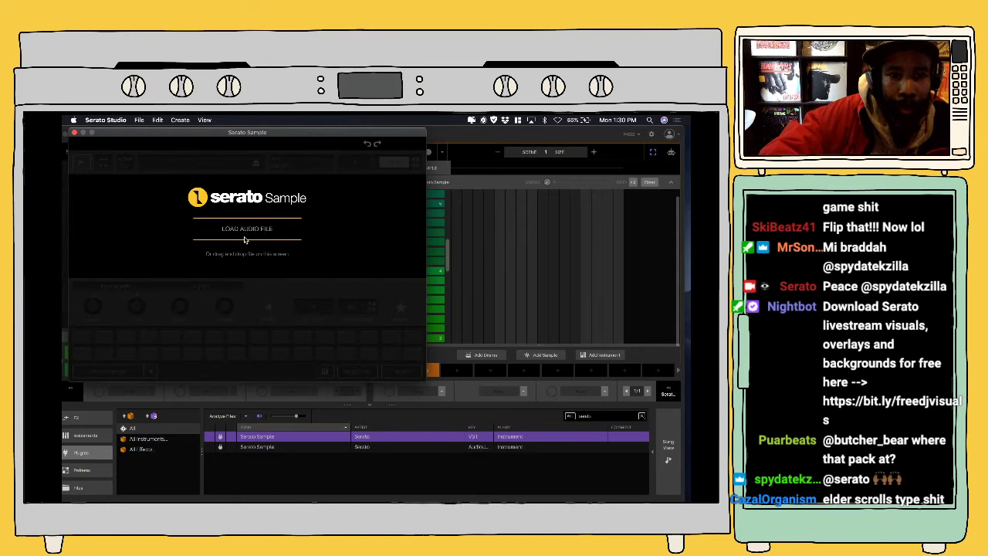
pyautogui.click(246, 230)
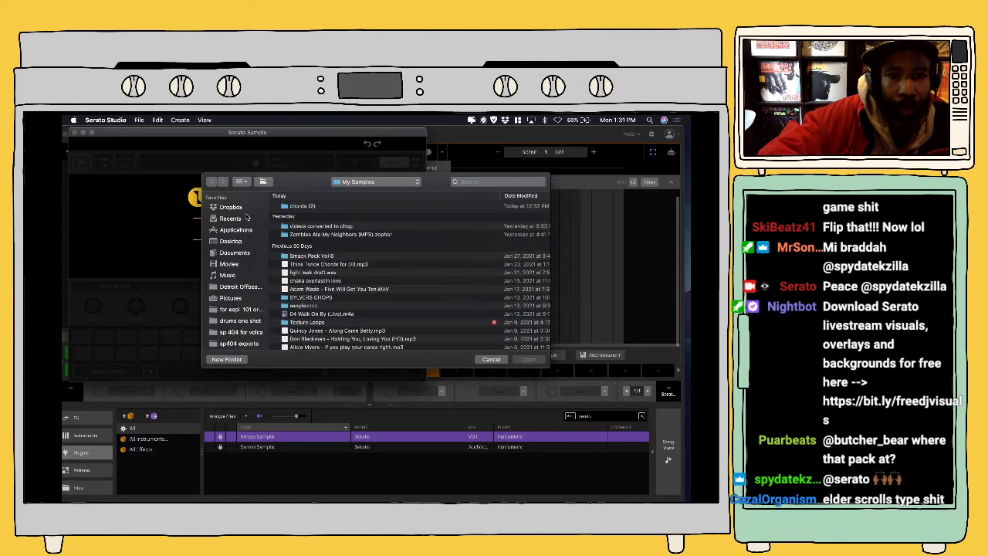
pyautogui.scroll(-5, 253, 294)
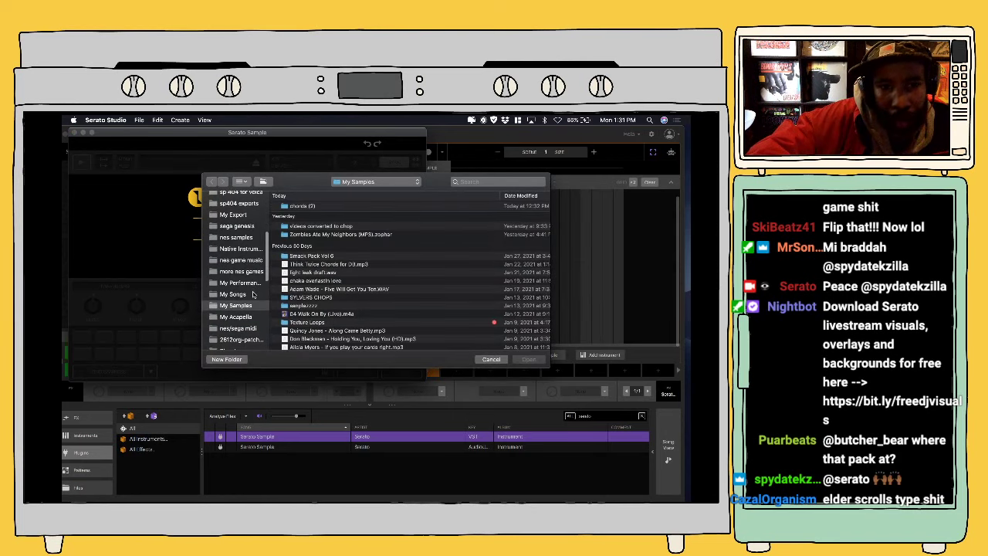
pyautogui.click(490, 360)
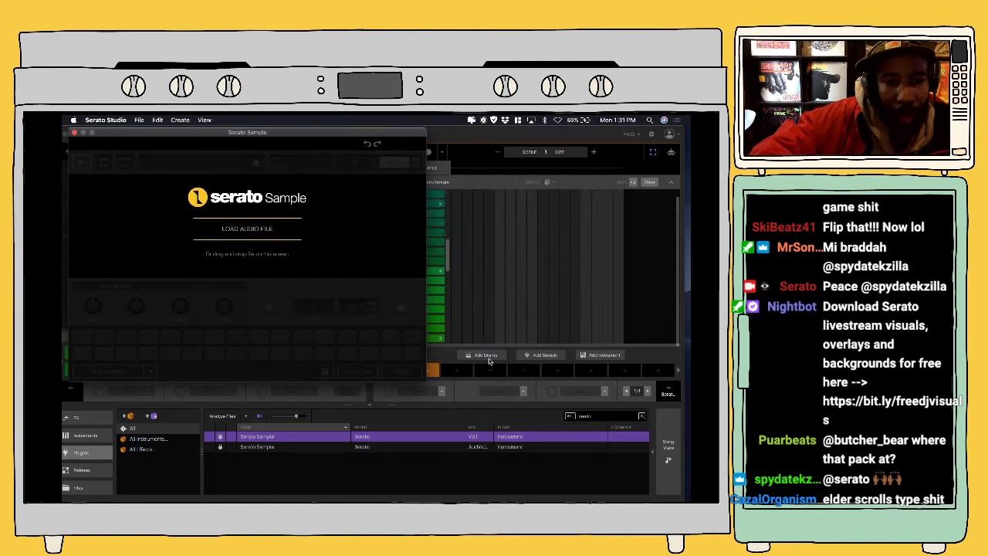
# Step: Load Unused Bonus Stage from the audio samples library into the Serato Sample plugin
pyautogui.scroll(3, 86, 448)
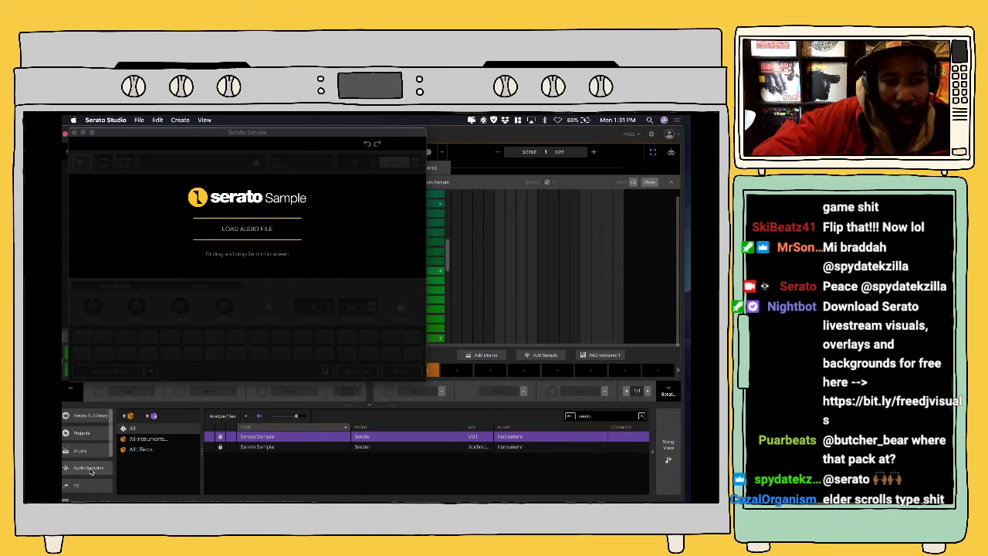
pyautogui.click(90, 469)
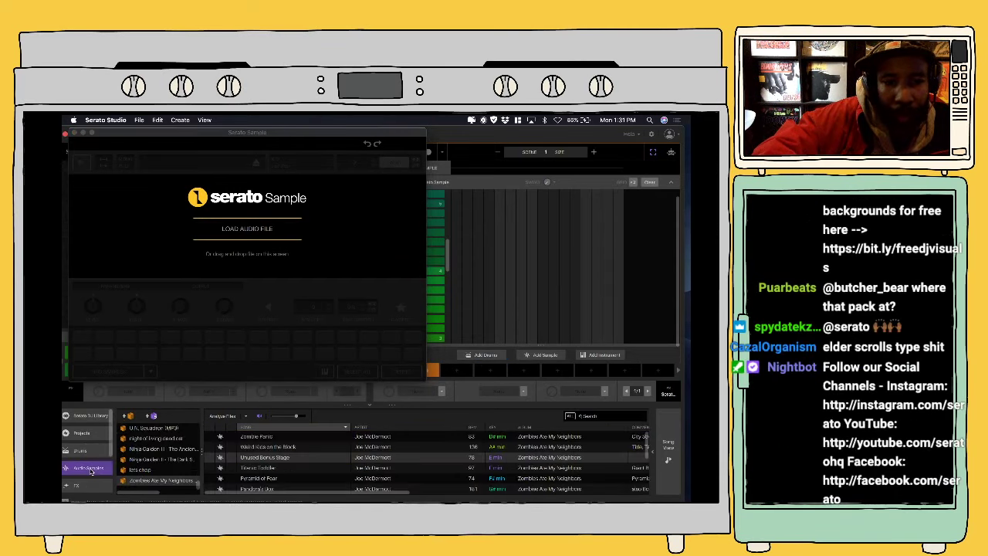
pyautogui.click(280, 458)
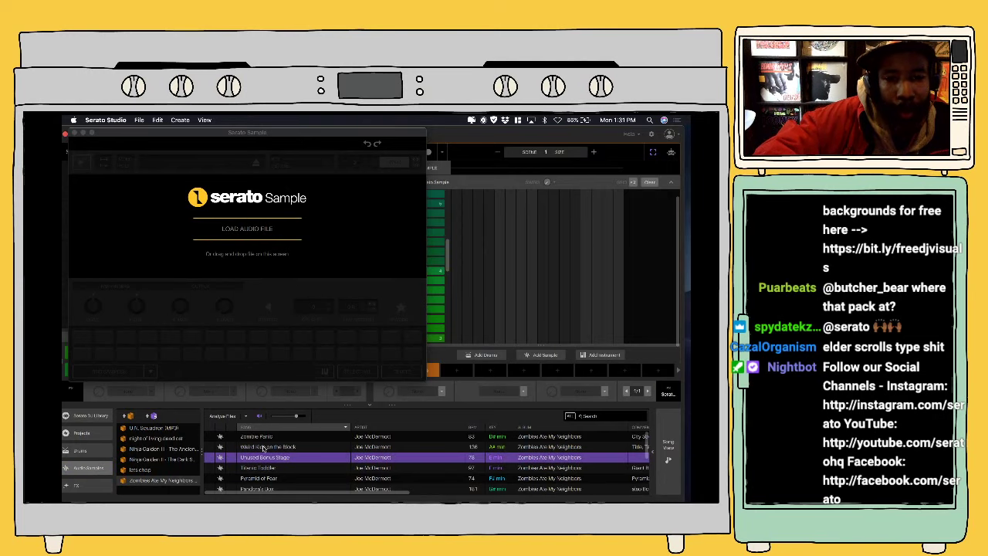
pyautogui.moveTo(273, 461); pyautogui.dragTo(344, 247)
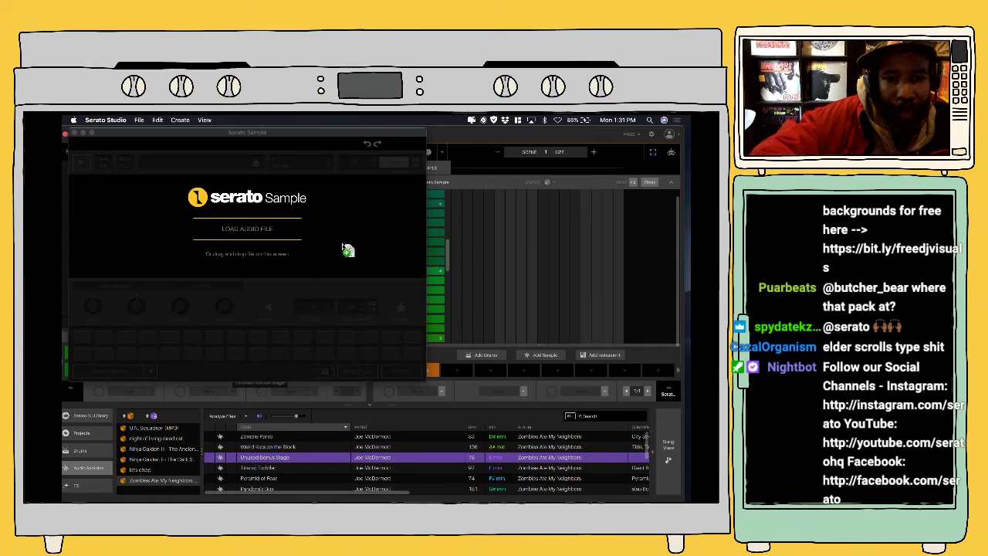
pyautogui.moveTo(252, 258); pyautogui.dragTo(244, 249)
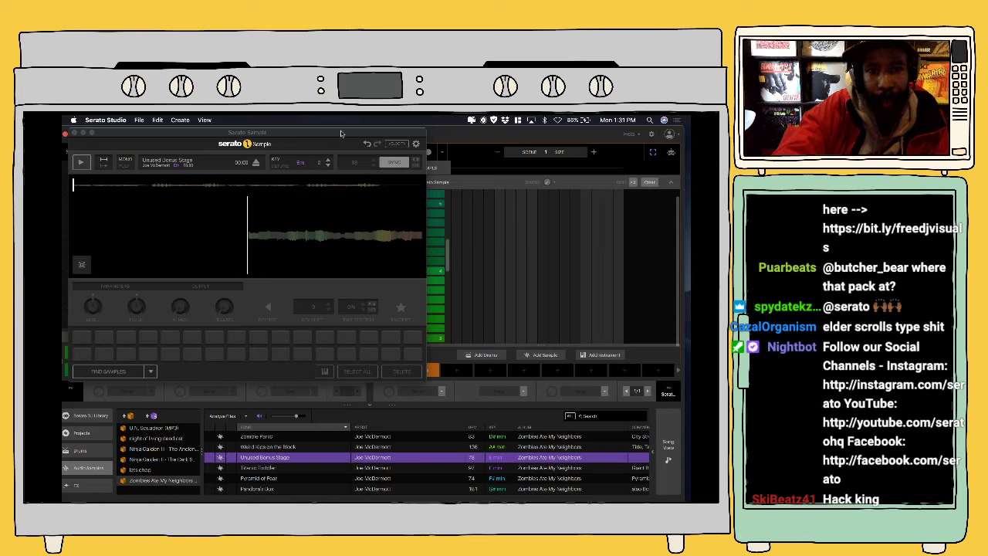
# Step: Turn off Play in Key for the Serato Sample deck, moving the plugin window clear of the deck's controls and back
pyautogui.moveTo(340, 132); pyautogui.dragTo(637, 175)
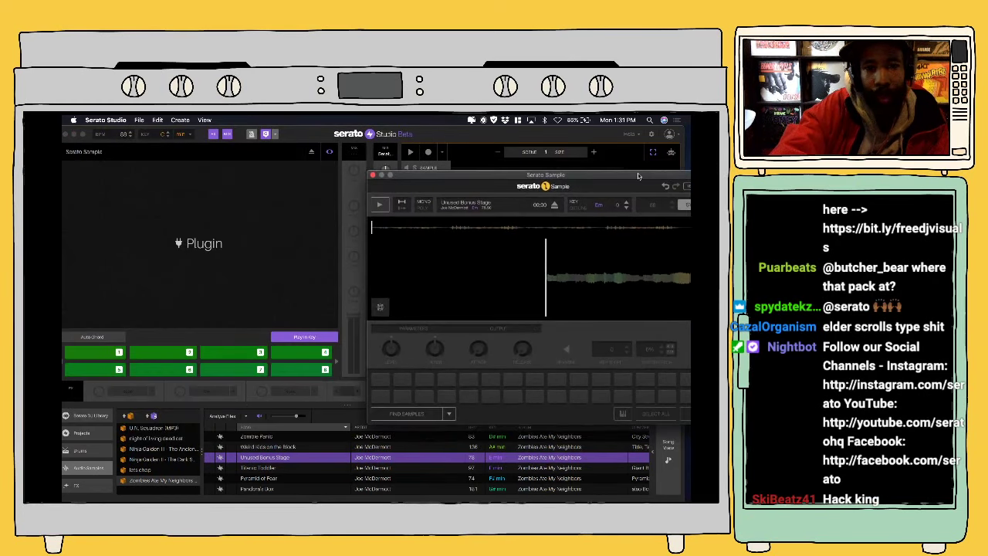
pyautogui.click(305, 340)
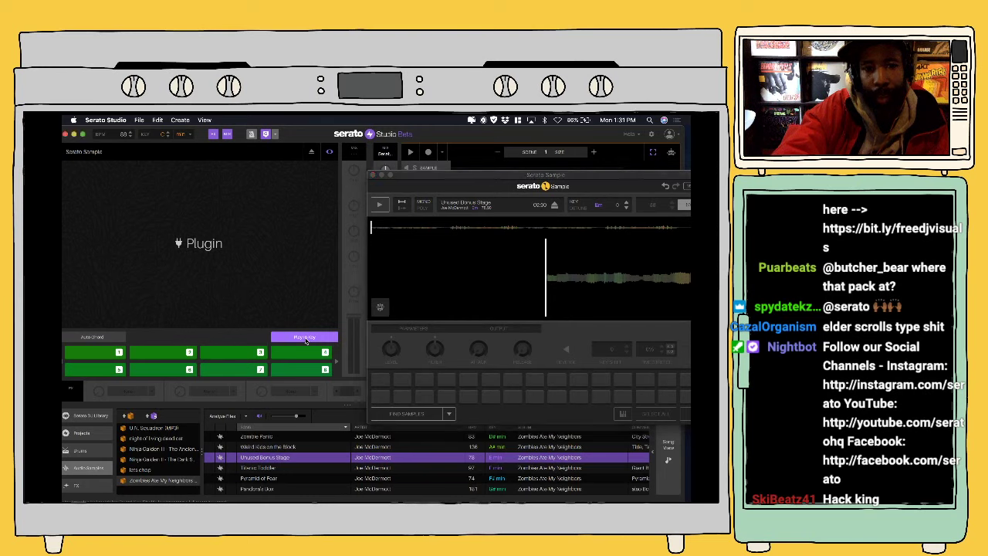
pyautogui.click(306, 339)
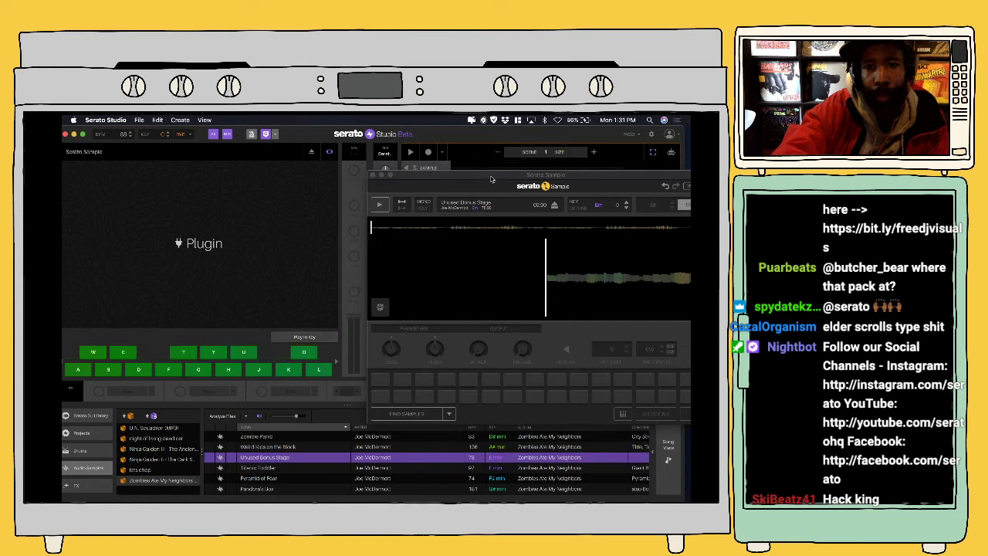
pyautogui.moveTo(490, 179); pyautogui.dragTo(251, 158)
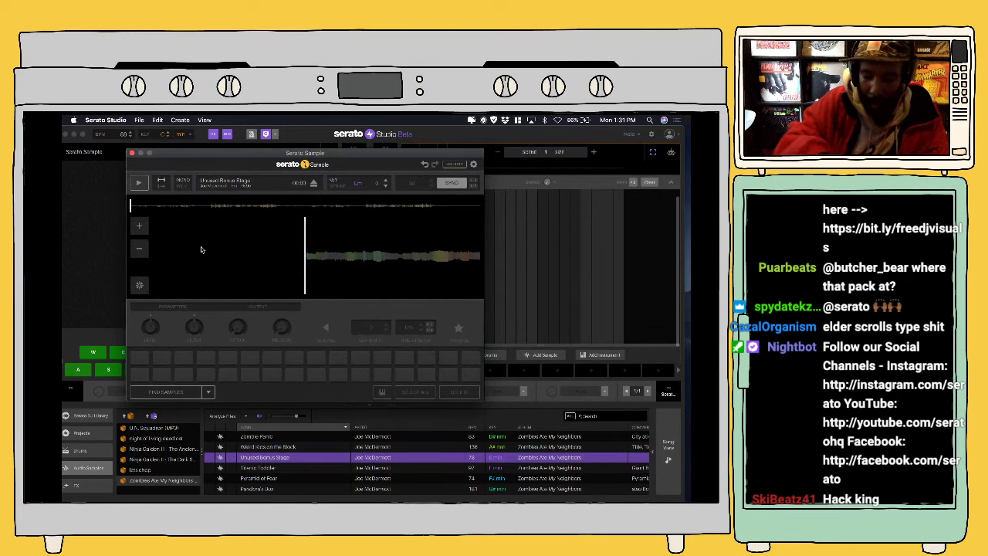
# Step: Play Unused Bonus Stage from its start in Serato Sample and set cue points for pads 1 to 5 along the way
pyautogui.press('a')
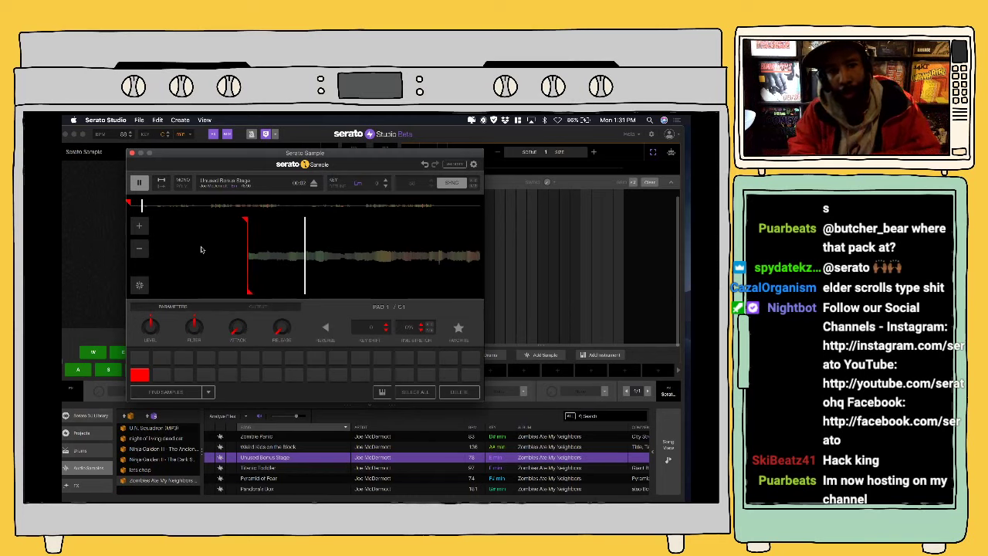
pyautogui.press('s')
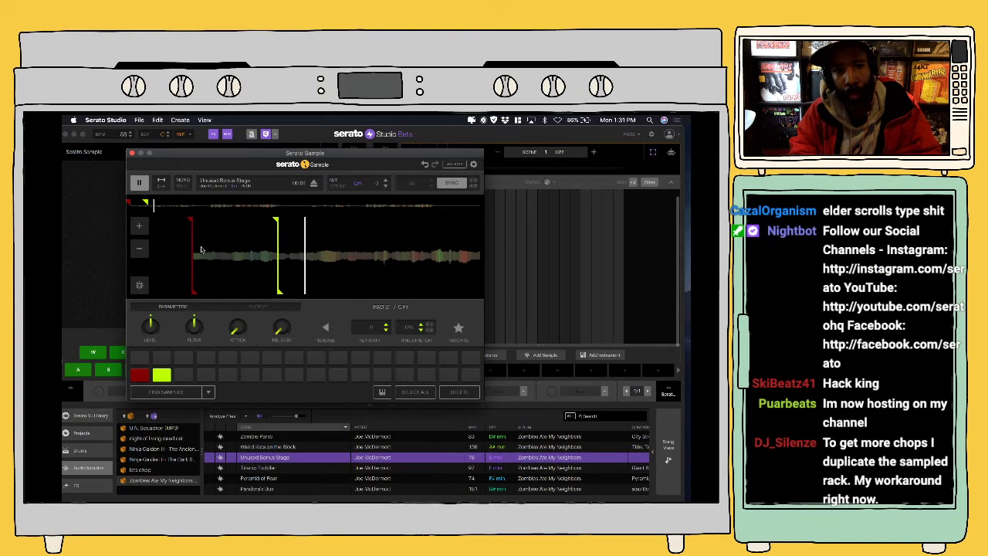
pyautogui.press('d')
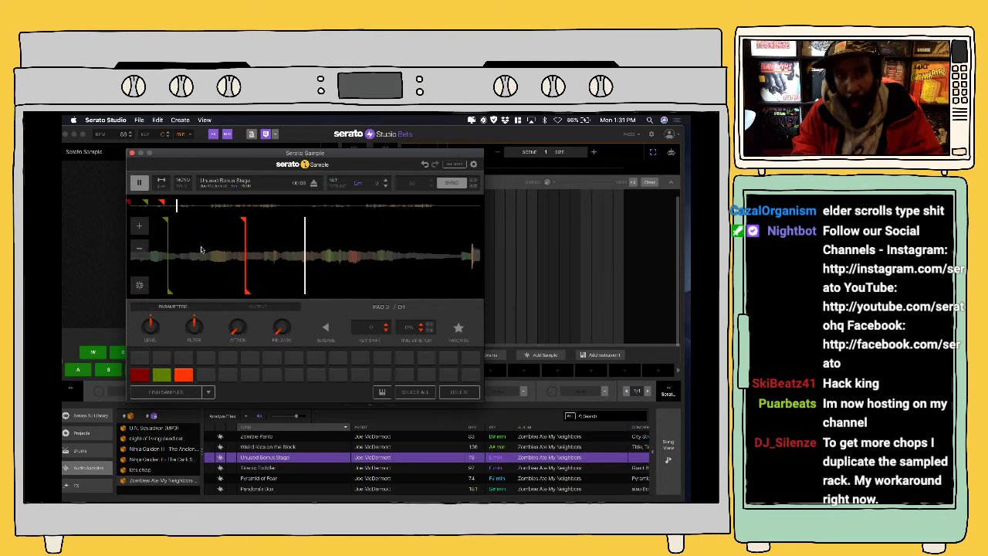
pyautogui.press('f')
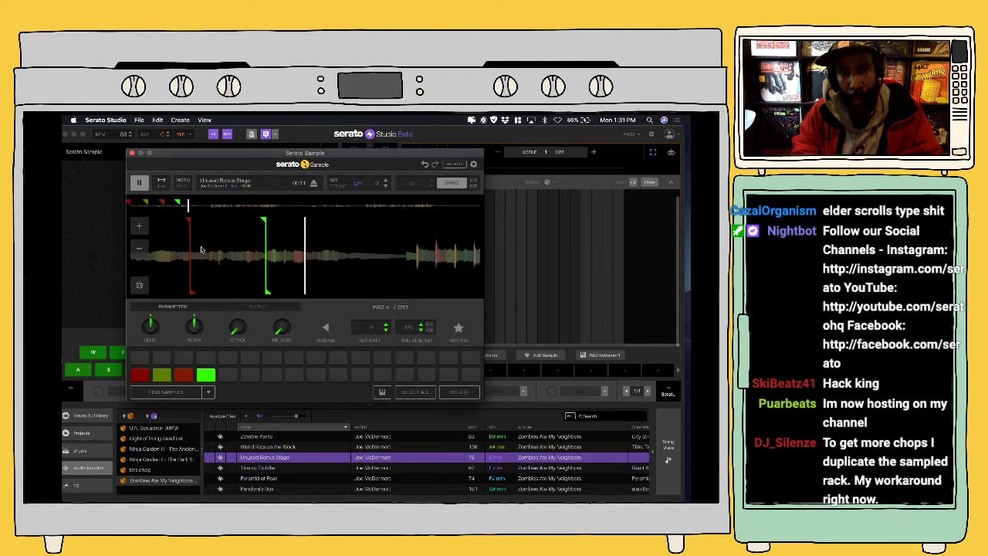
pyautogui.press('g')
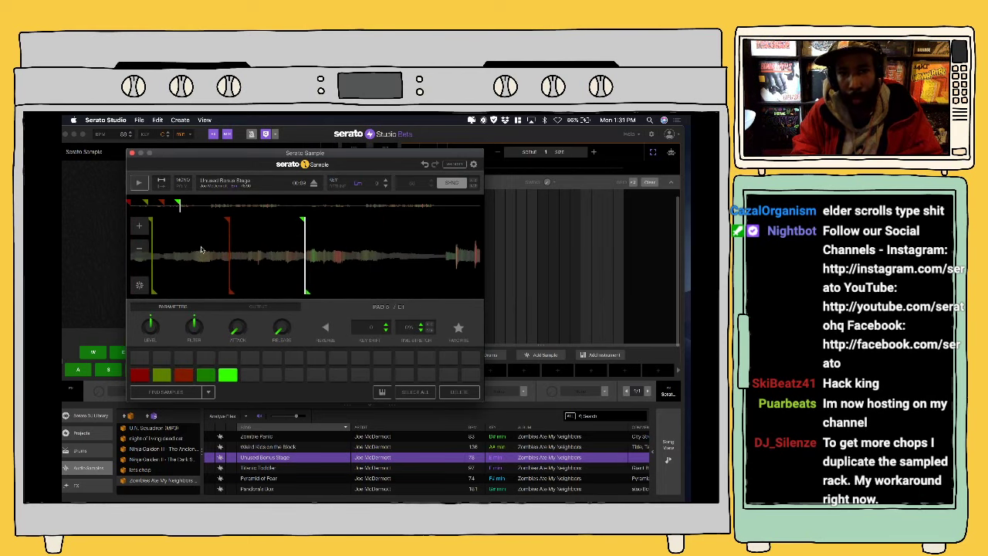
# Step: Resume playing Unused Bonus Stage in Serato Sample and set cue points for pads 6 to 8 along the way
pyautogui.press('space')
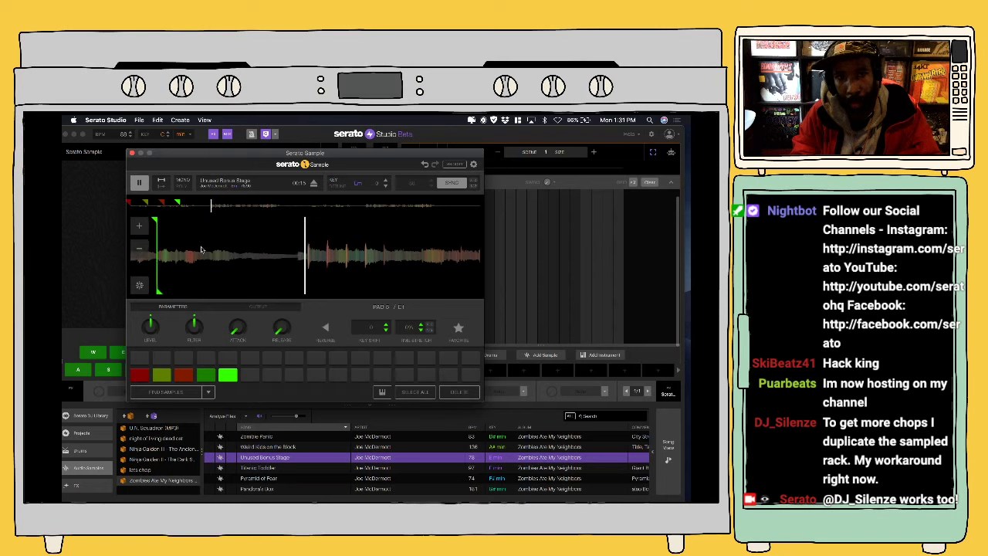
pyautogui.press('h')
pyautogui.press('j')
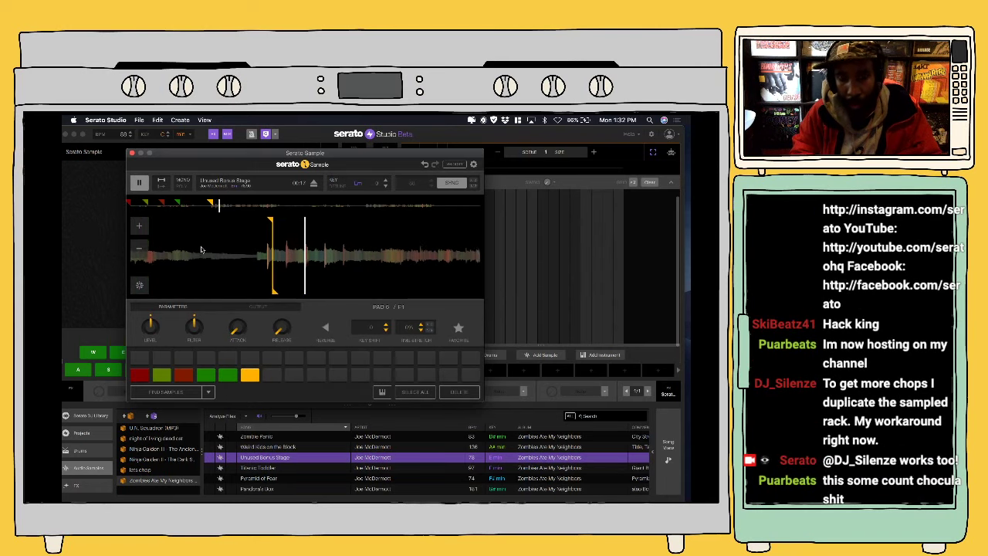
pyautogui.press('k')
pyautogui.press('space')
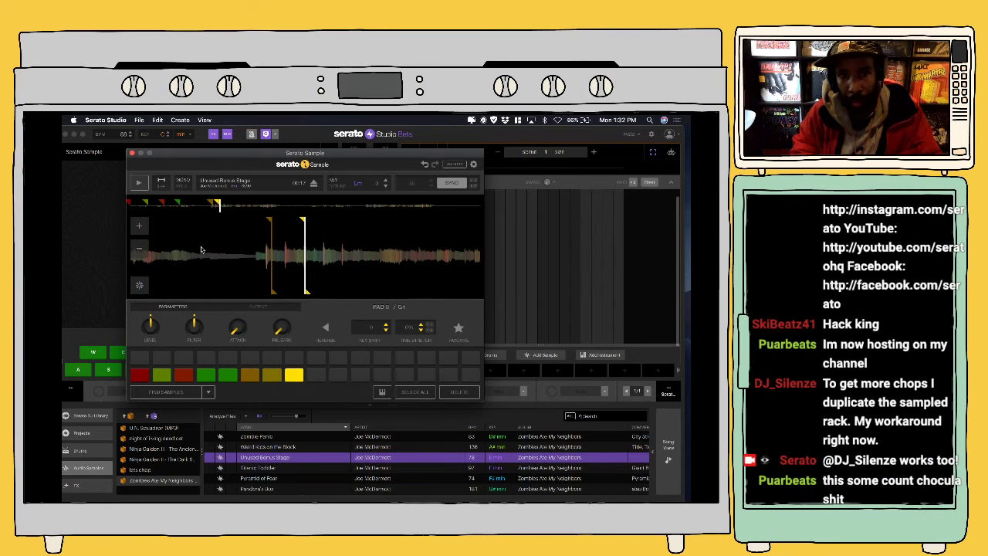
# Step: Continue playback past the pad 8 cue and set cue points for pads 9 to 13 on the beats that follow
pyautogui.press('space')
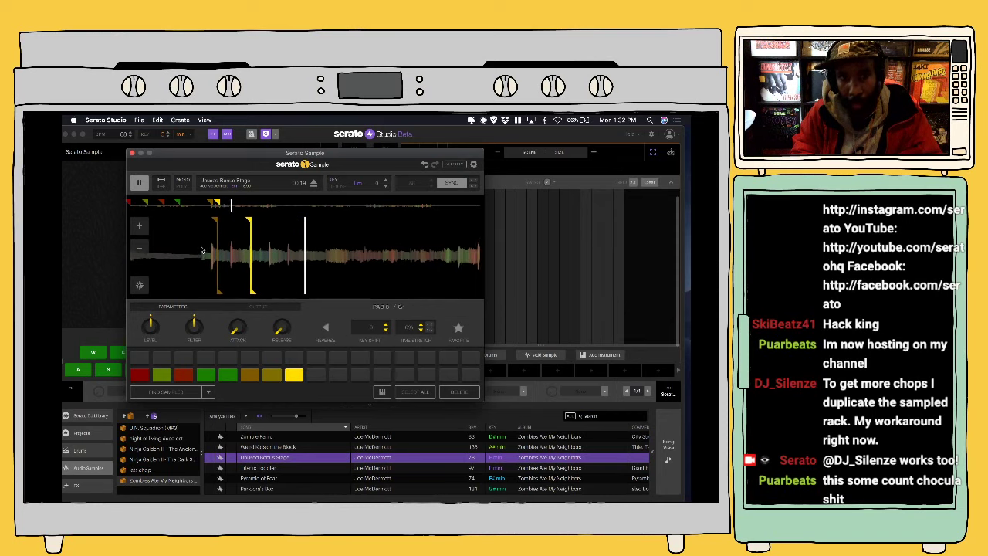
pyautogui.press('l')
pyautogui.press(';')
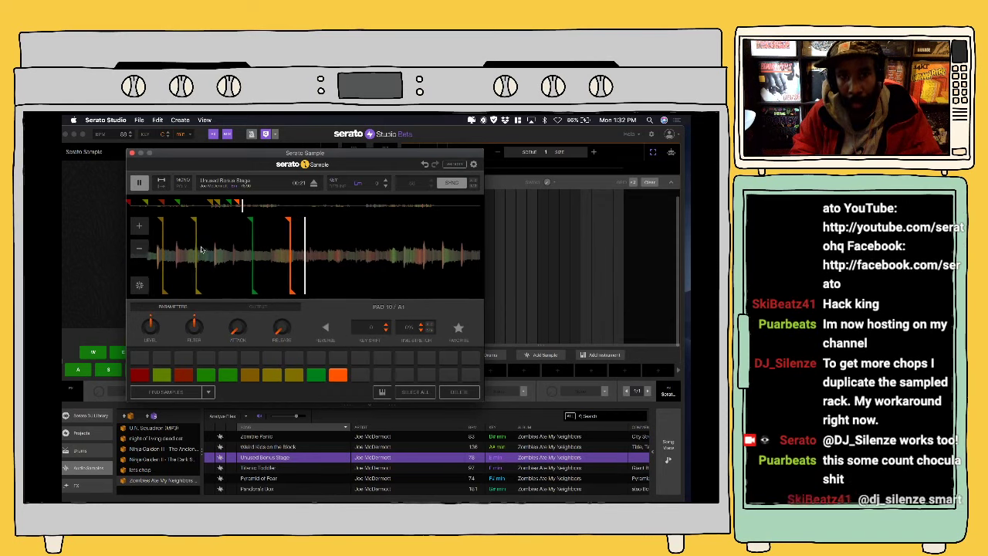
pyautogui.press('space')
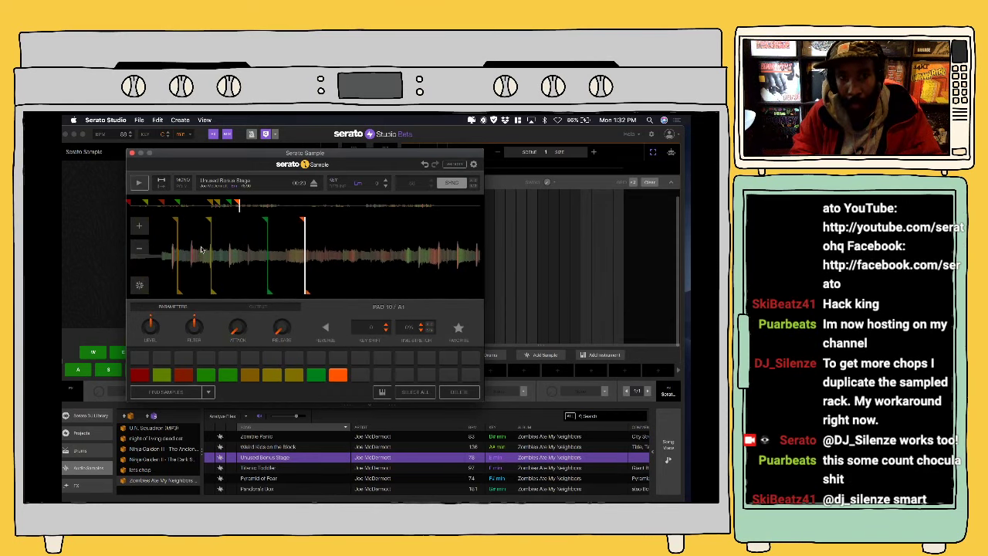
pyautogui.press('space')
pyautogui.press("'")
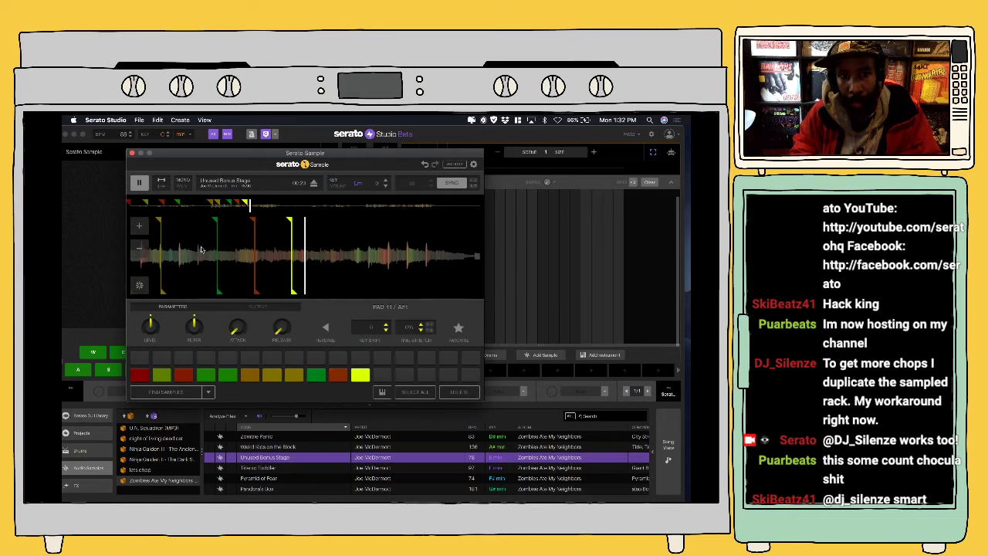
pyautogui.press('Return')
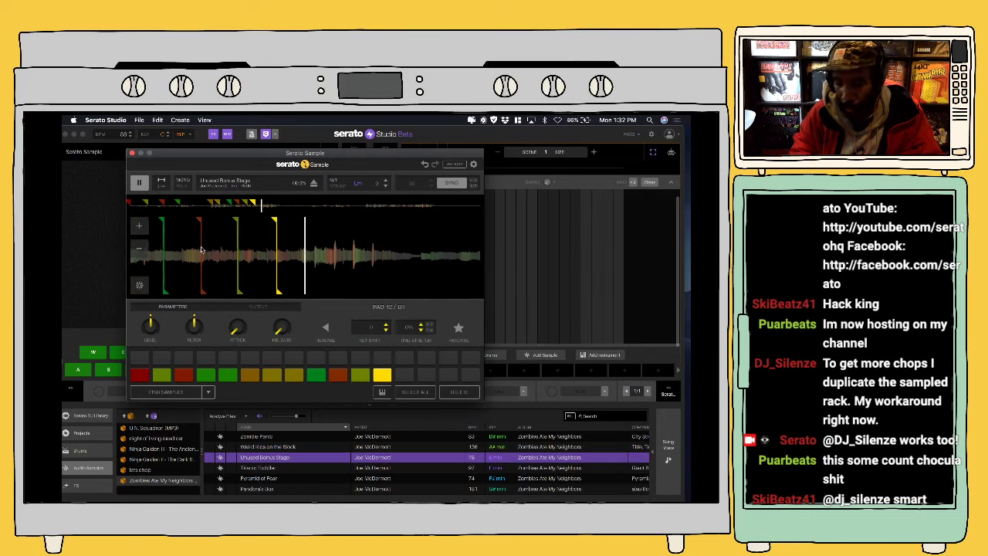
pyautogui.press('z')
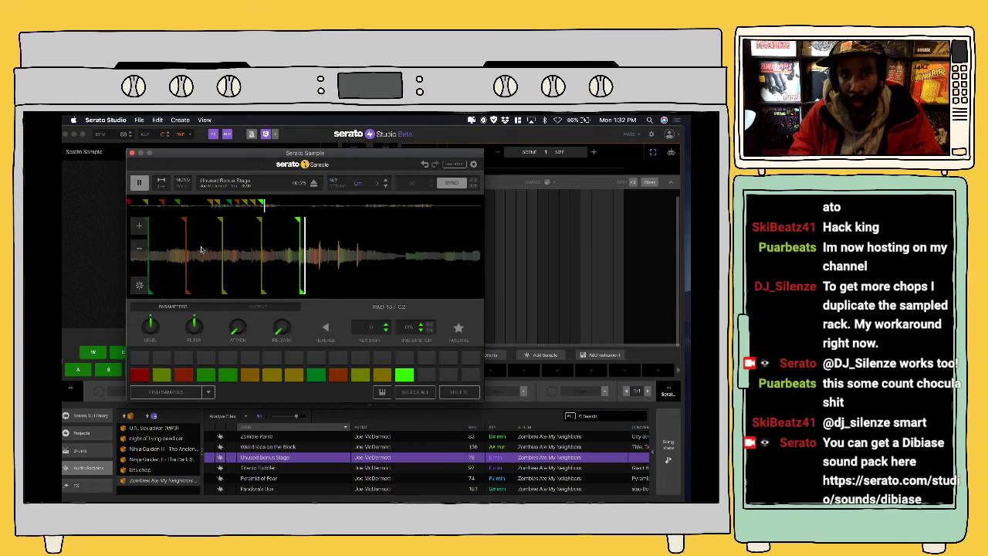
# Step: Audition the chops on pads 1, 2, 3 and 5, ending on pad 1 again
pyautogui.press('1')
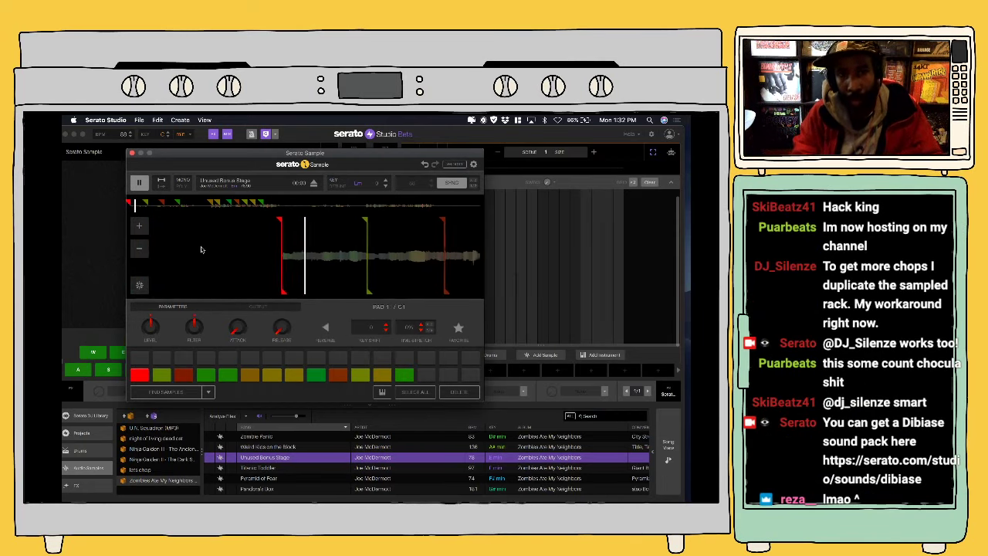
pyautogui.press('2')
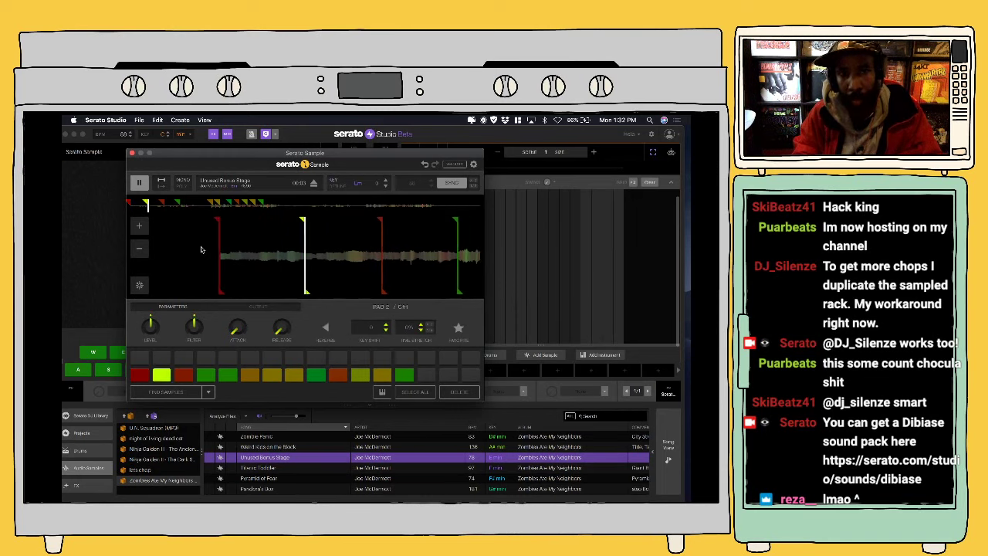
pyautogui.press('3')
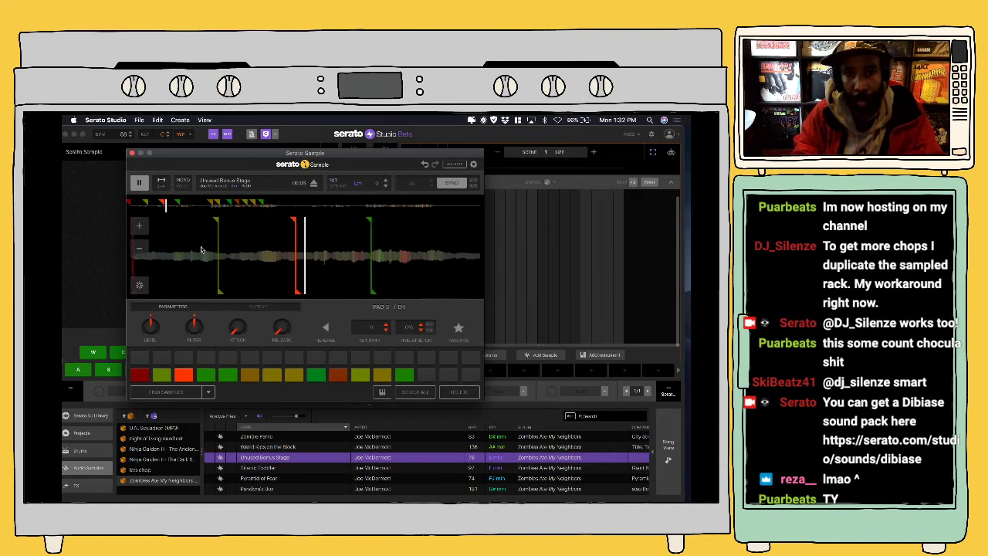
pyautogui.press('5')
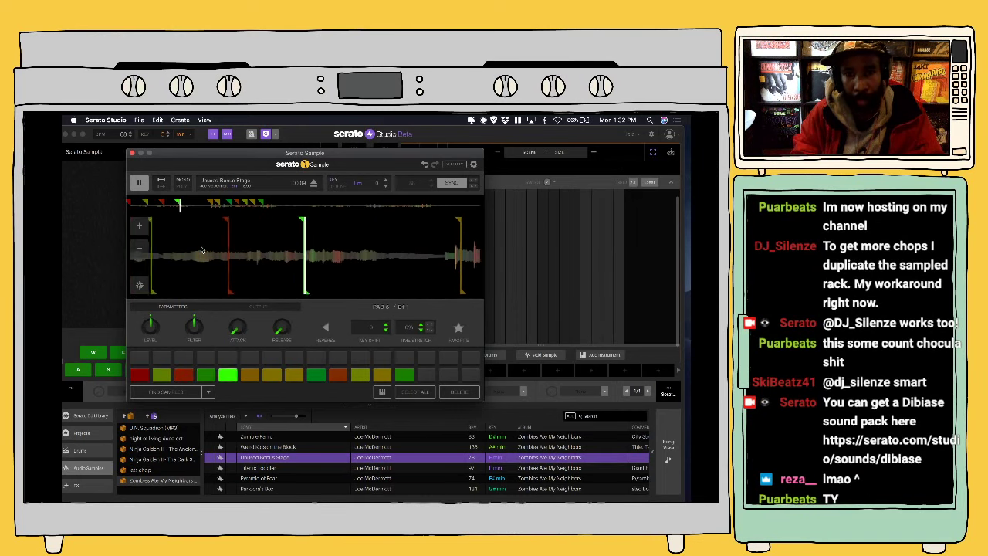
pyautogui.press('1')
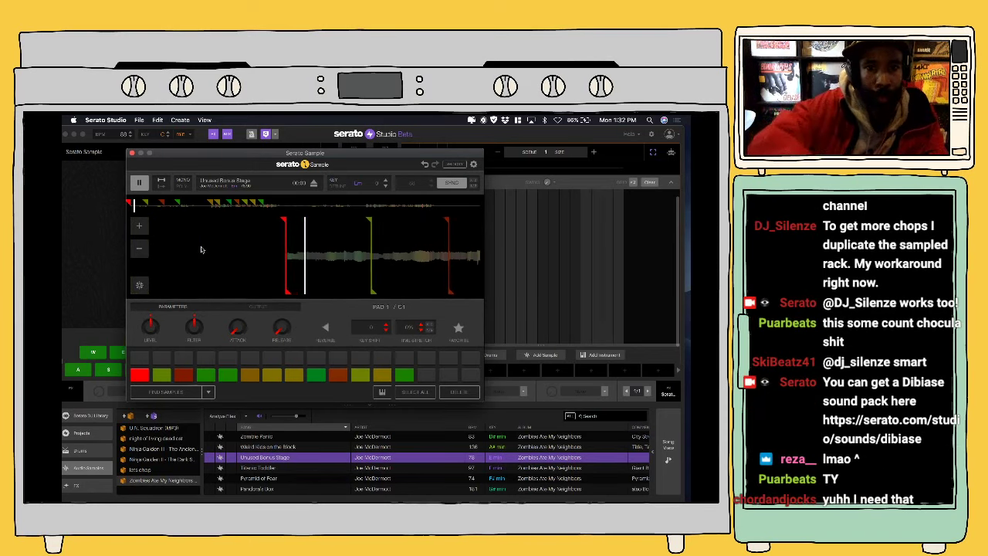
# Step: Lower the Serato Sample key shift to -3 while the sample plays, stop playback and close the plugin window
pyautogui.click(386, 186)
pyautogui.press('space')
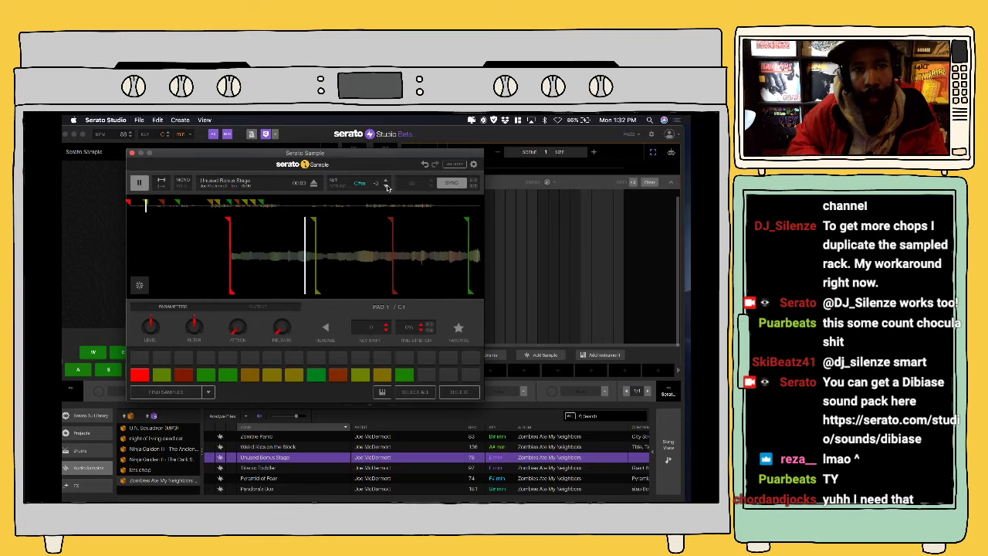
pyautogui.press('space')
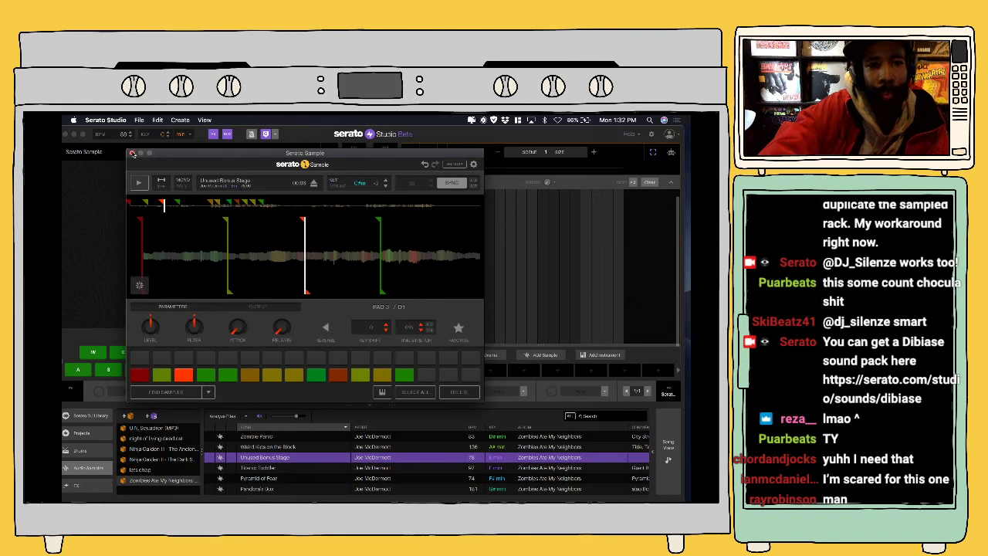
pyautogui.click(132, 153)
# Step: Open the KICK deck and show the "iman omari" crate from the drums library
pyautogui.click(436, 169)
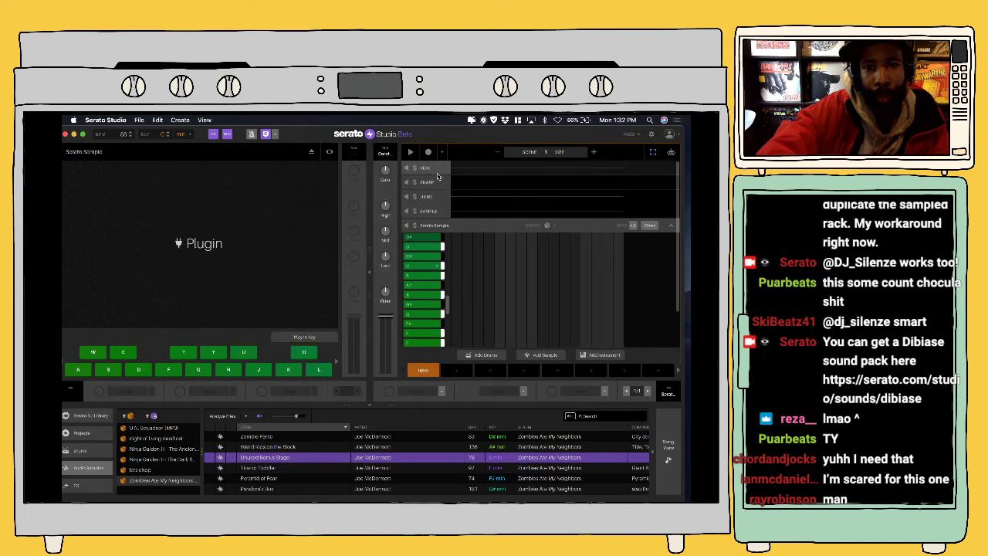
pyautogui.click(430, 169)
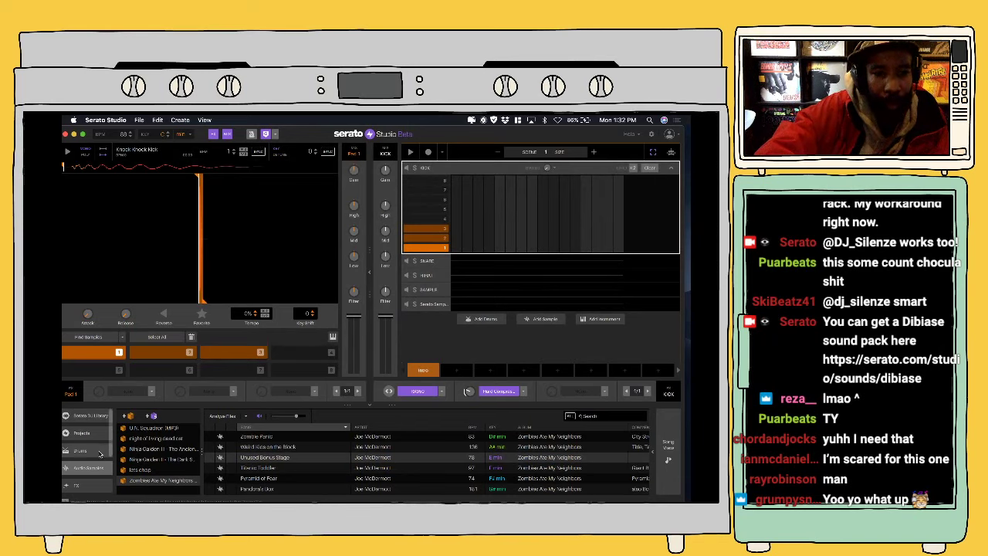
pyautogui.click(98, 452)
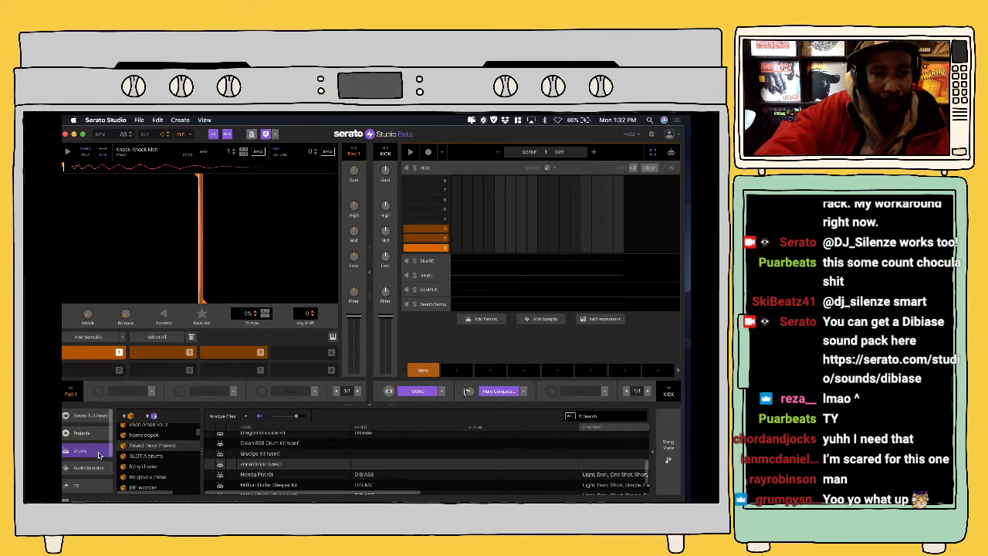
pyautogui.scroll(-5, 163, 456)
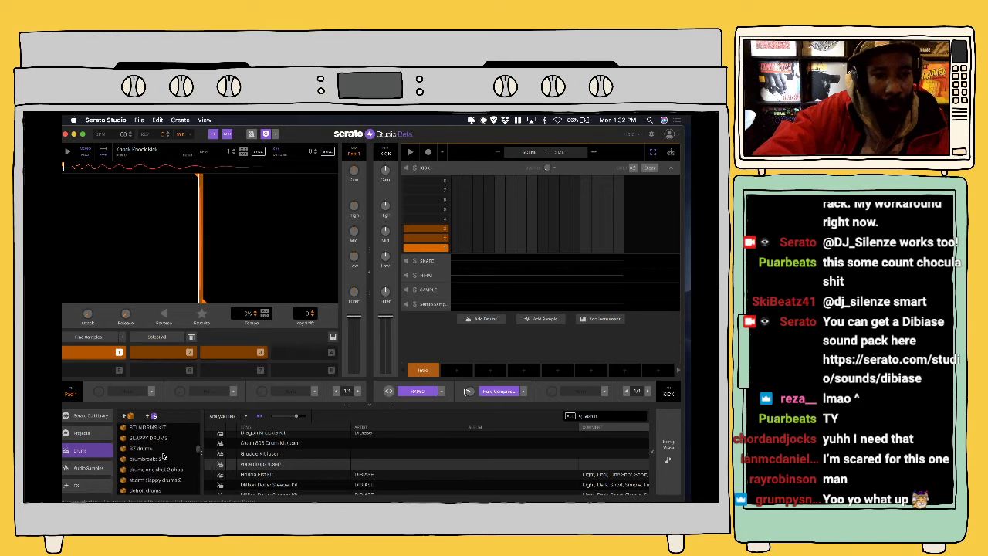
pyautogui.scroll(-3, 162, 456)
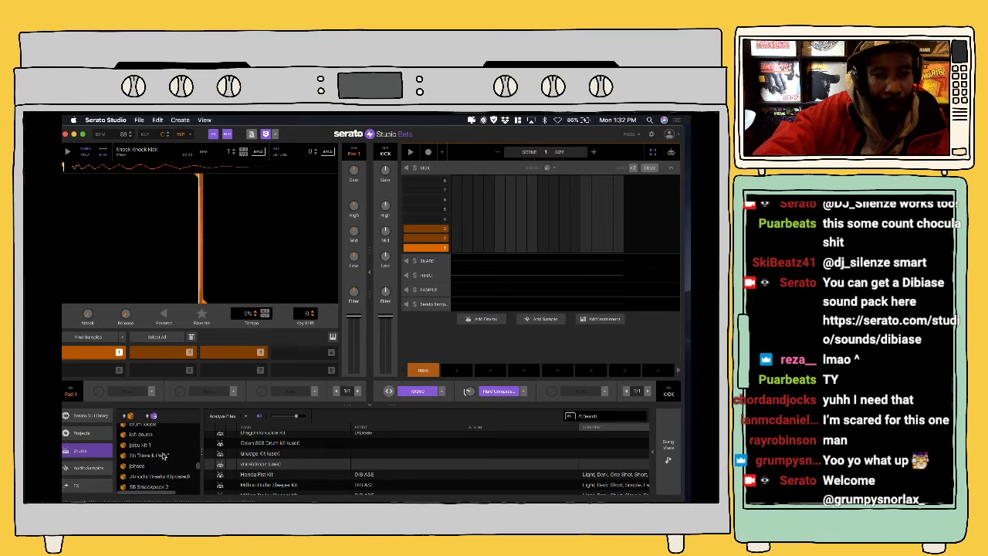
pyautogui.scroll(-8, 163, 457)
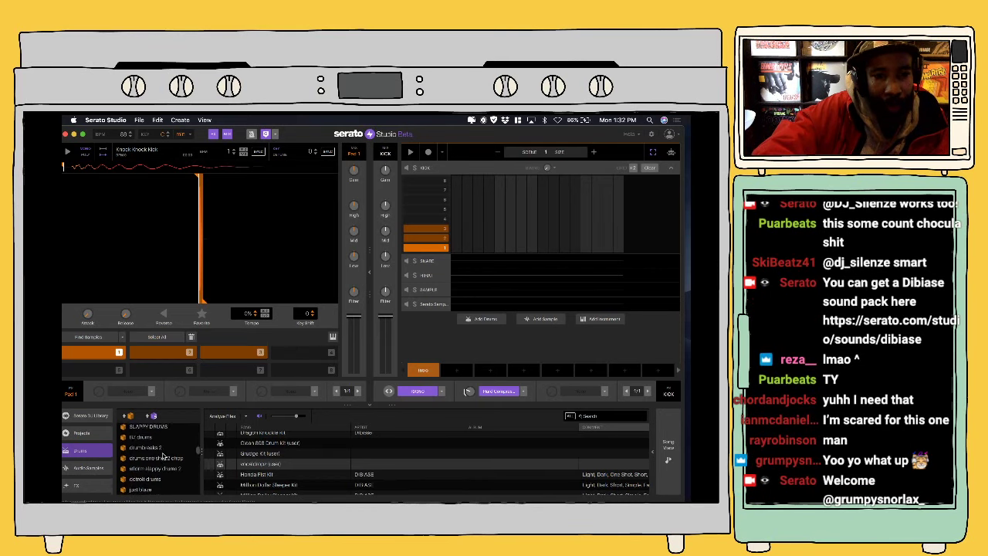
pyautogui.scroll(2, 163, 456)
pyautogui.scroll(2, 163, 457)
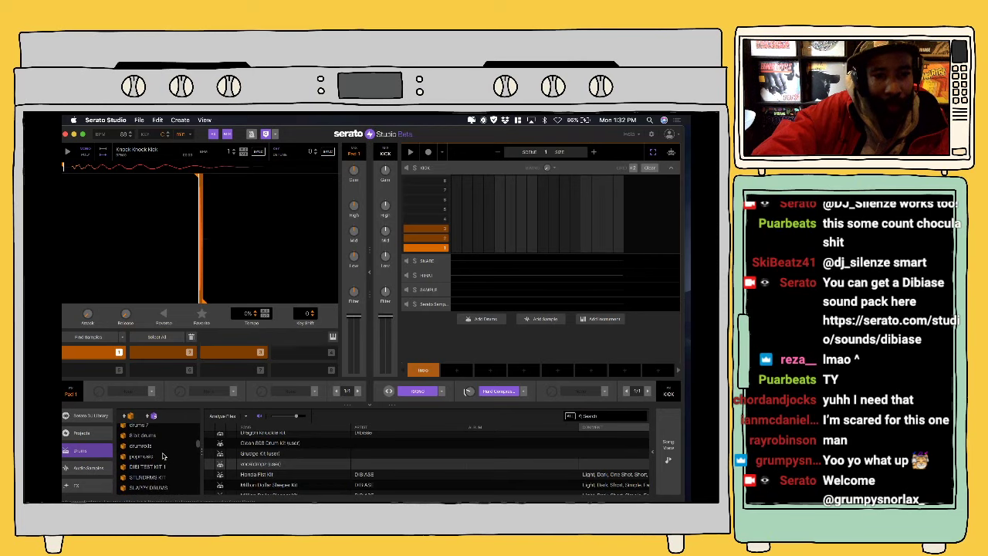
pyautogui.scroll(3, 163, 457)
pyautogui.scroll(3, 163, 456)
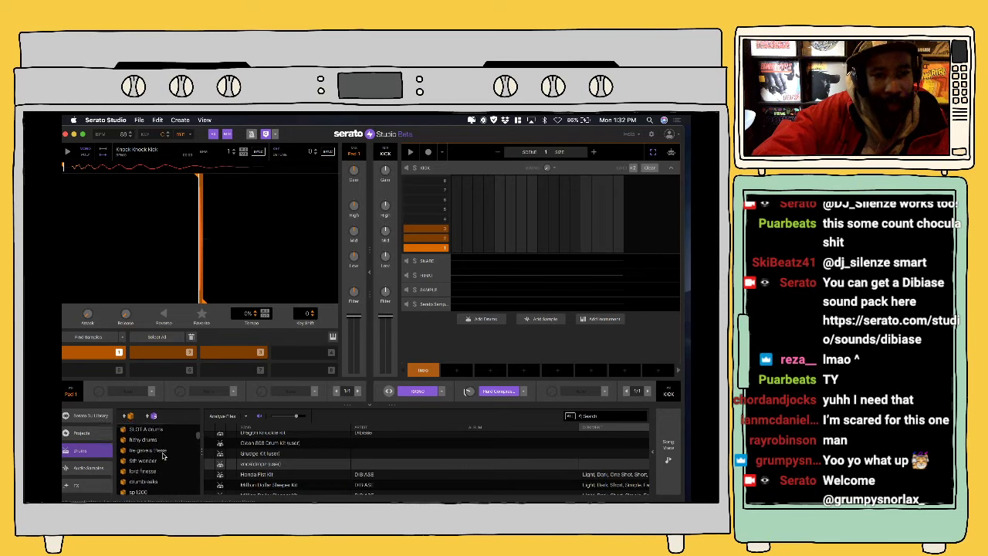
pyautogui.scroll(3, 163, 456)
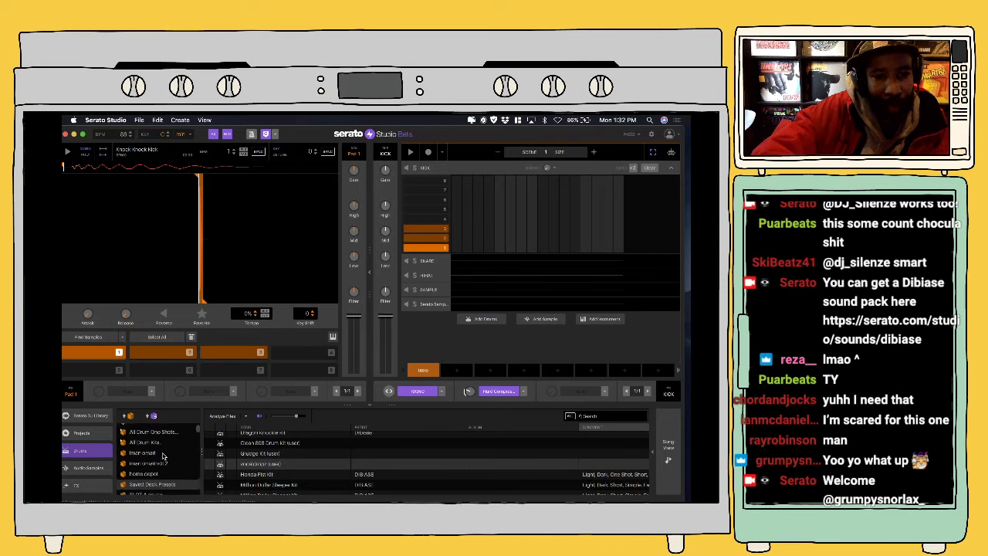
pyautogui.click(157, 457)
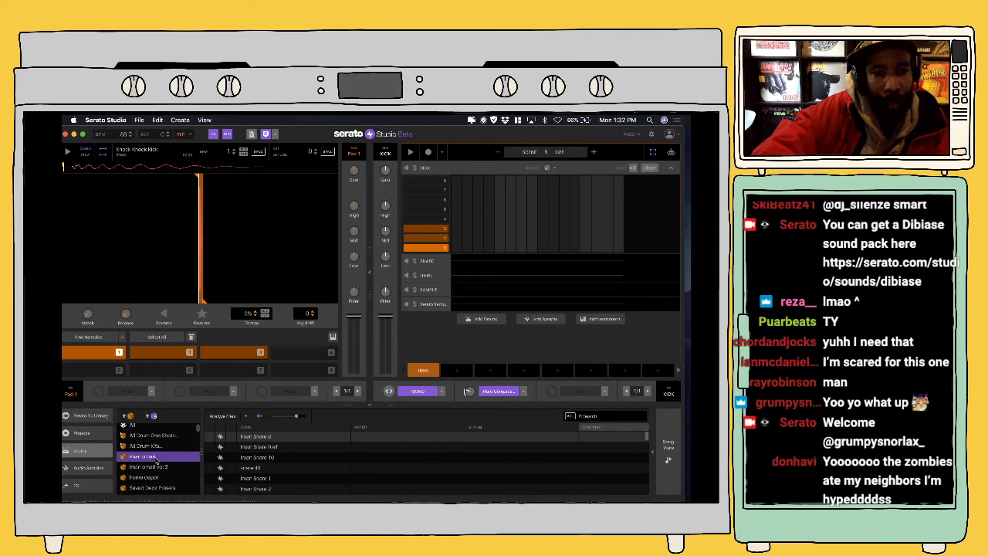
# Step: Audition the drum samples in the "iman omari" crate one after another, from the snares through the percussion to the kicks
pyautogui.click(268, 447)
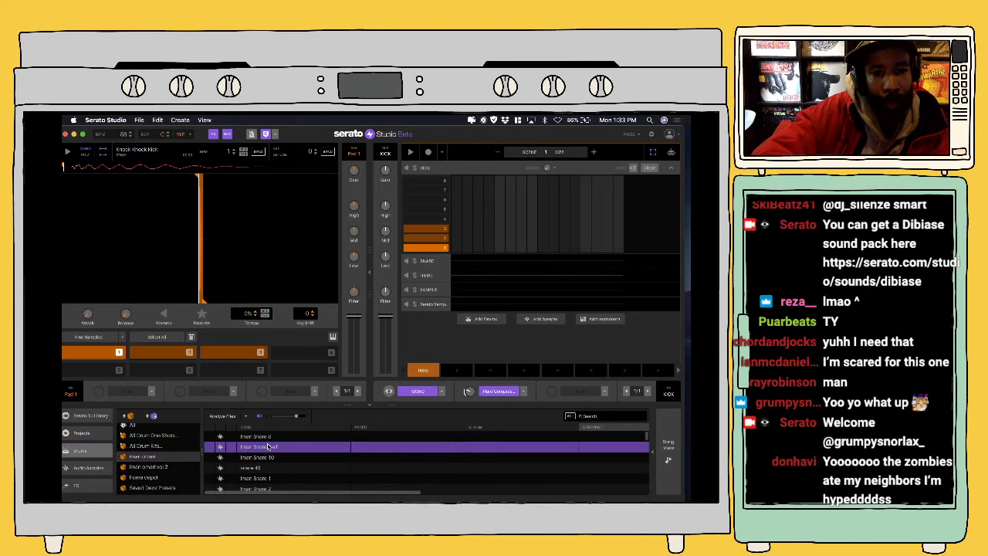
pyautogui.press('Down')
pyautogui.press('Down')
pyautogui.press('Down')
pyautogui.press('Down')
pyautogui.press('Down')
pyautogui.press('Down')
pyautogui.press('Down')
pyautogui.press('Down')
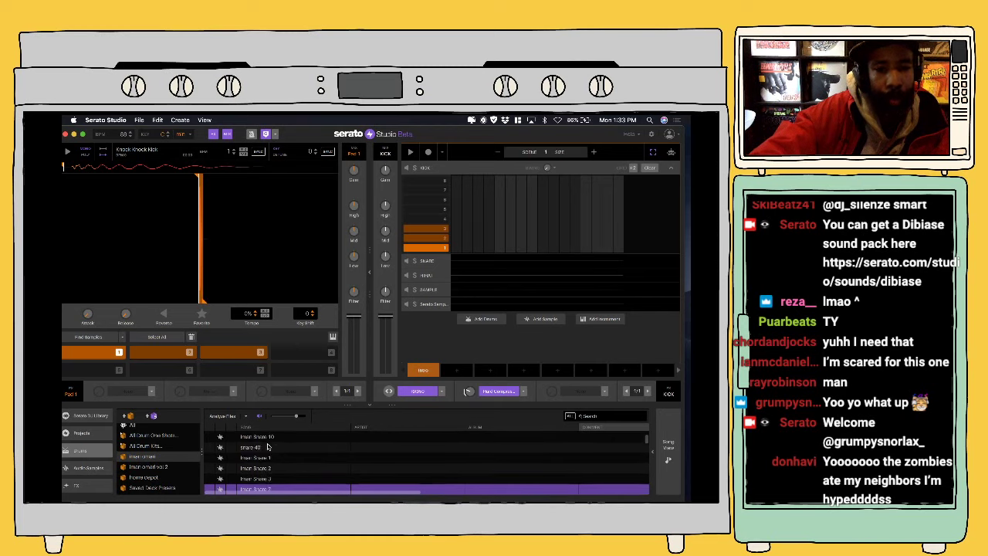
pyautogui.press('Down')
pyautogui.press('Down')
pyautogui.press('Down')
pyautogui.press('Down')
pyautogui.press('Down')
pyautogui.press('Down')
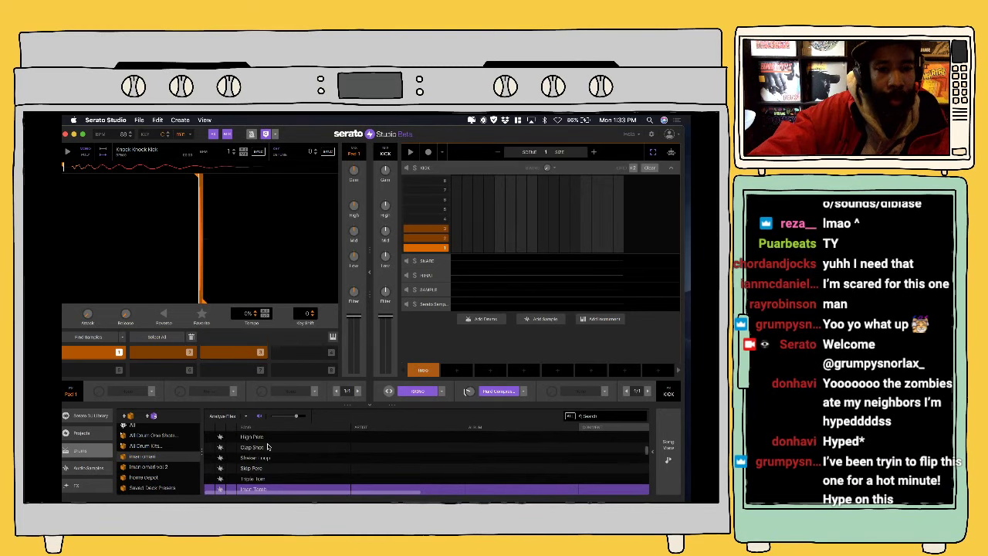
pyautogui.press('Down')
pyautogui.press('Down')
pyautogui.press('Down')
pyautogui.press('Down')
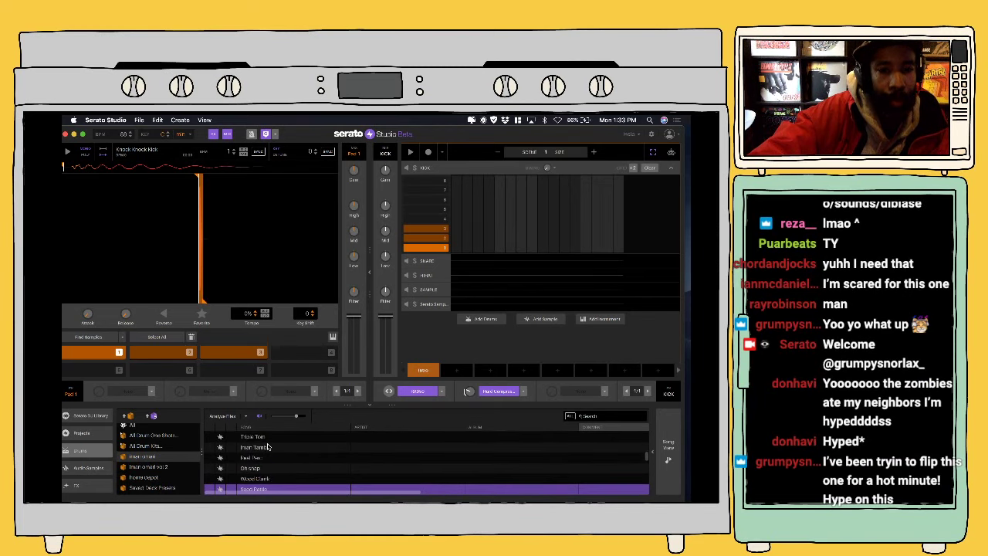
pyautogui.press('Down')
pyautogui.press('Down')
pyautogui.press('Down')
pyautogui.press('Down')
pyautogui.press('Down')
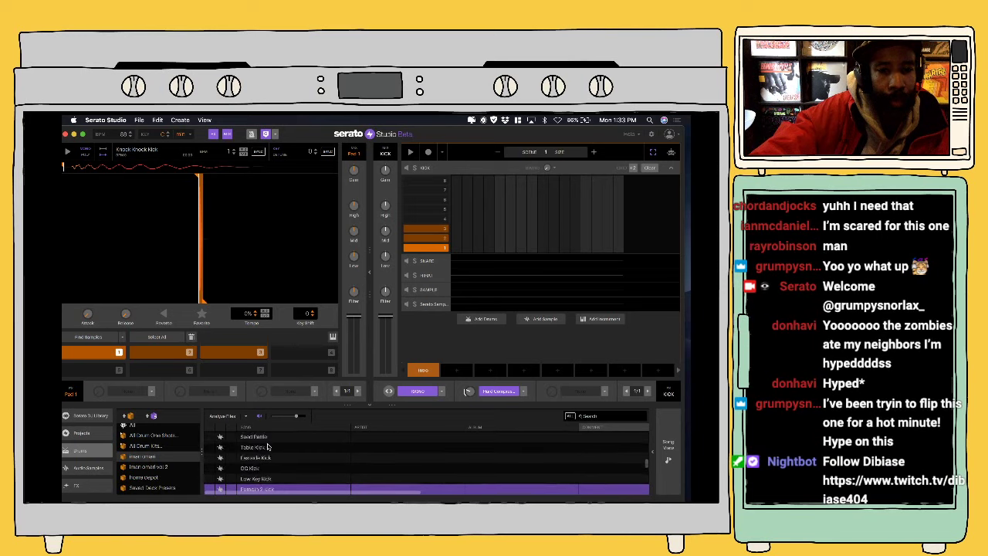
pyautogui.press('Down')
pyautogui.press('Down')
pyautogui.press('Down')
pyautogui.press('Down')
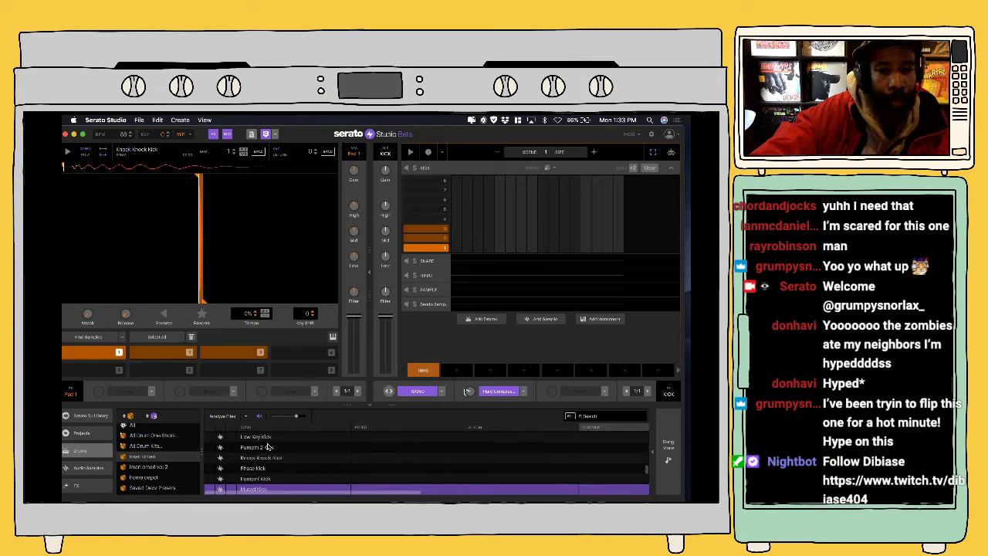
# Step: Compare the neighbouring kicks and load Pumpin' Kick onto the KICK deck
pyautogui.press('Up')
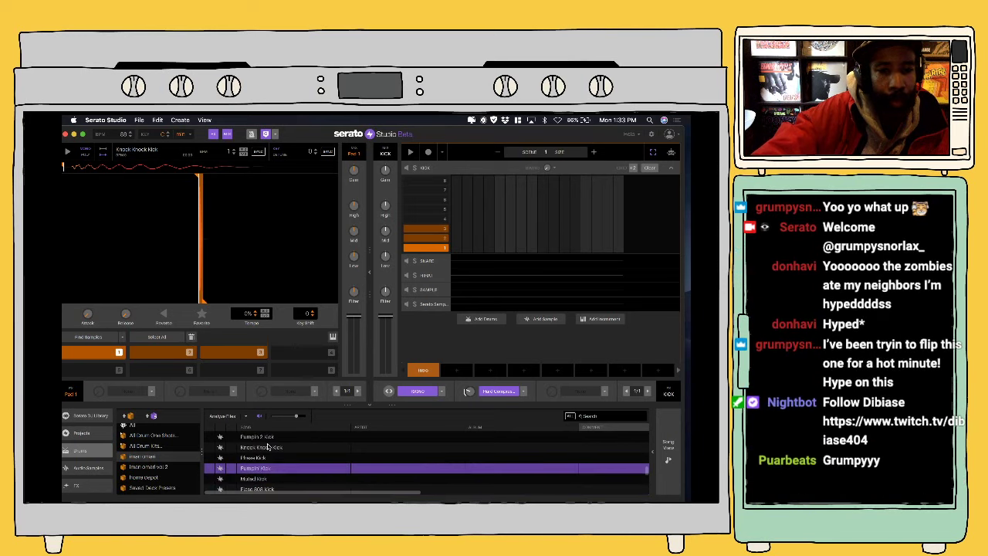
pyautogui.press('Up')
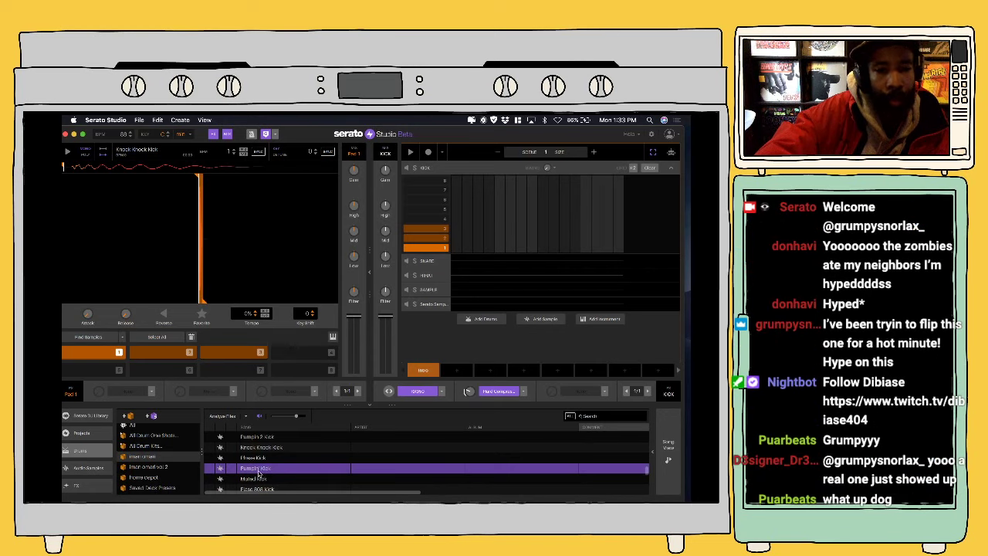
pyautogui.moveTo(259, 470); pyautogui.dragTo(223, 259)
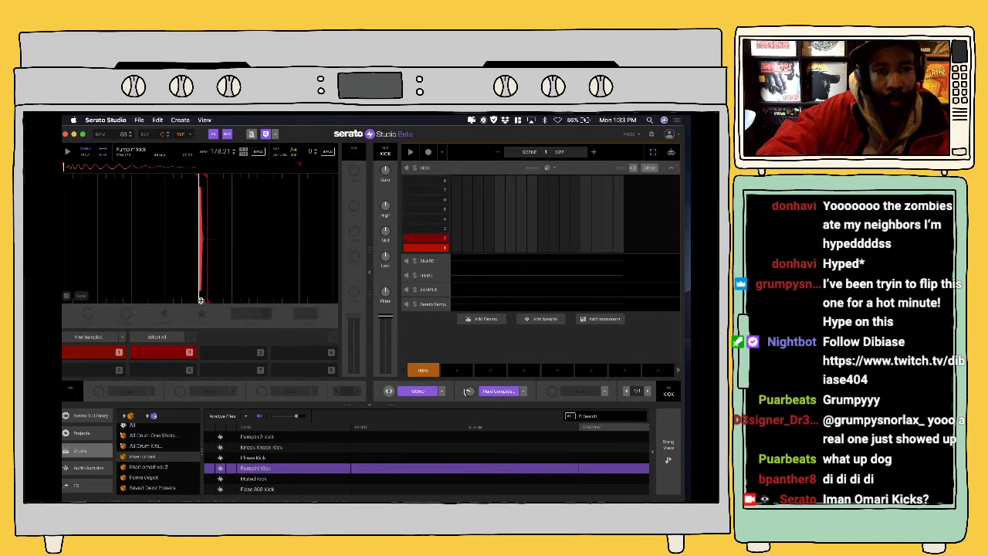
# Step: Play pads 1 and 2 of the KICK deck and delete the cue on pad 2
pyautogui.click(107, 355)
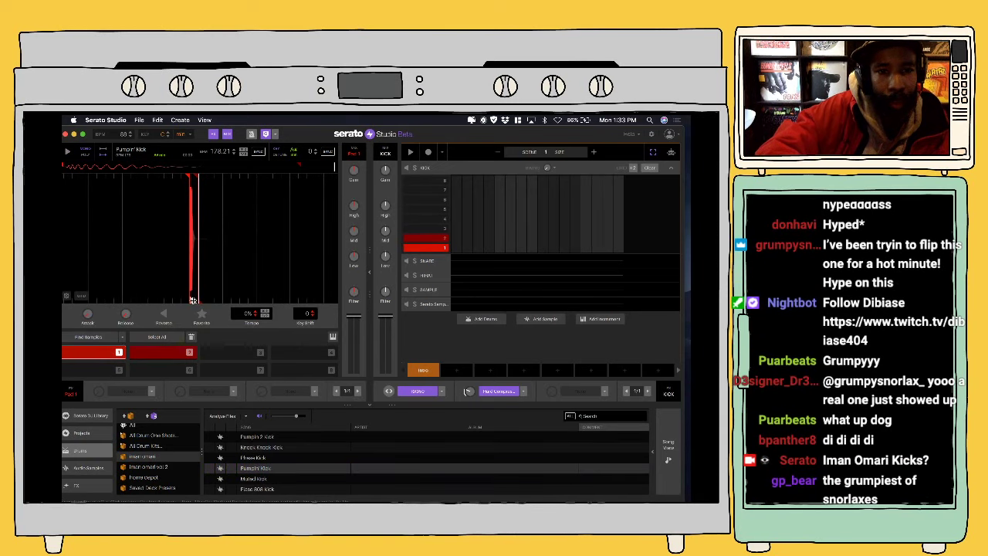
pyautogui.moveTo(193, 300); pyautogui.dragTo(200, 300)
pyautogui.click(150, 350)
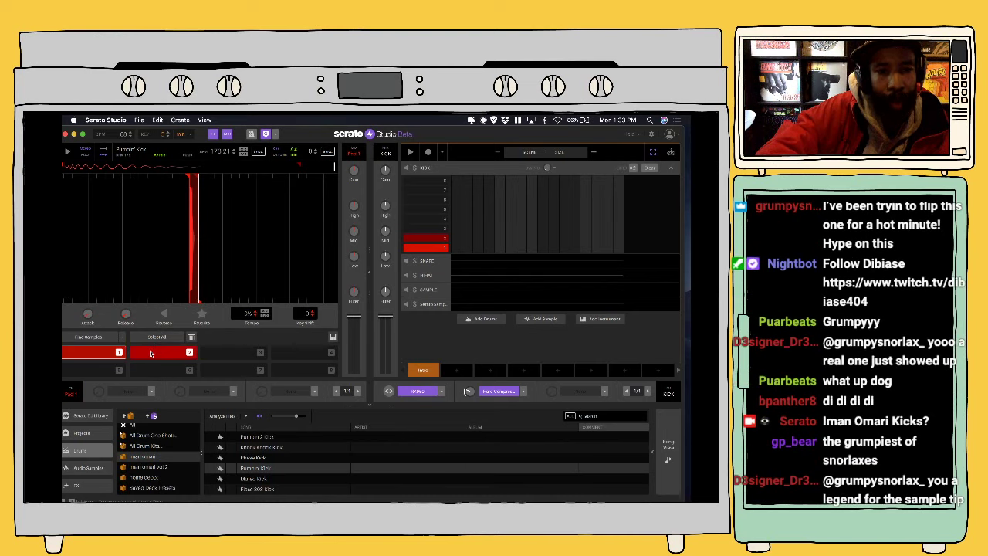
pyautogui.click(151, 353)
pyautogui.press('Delete')
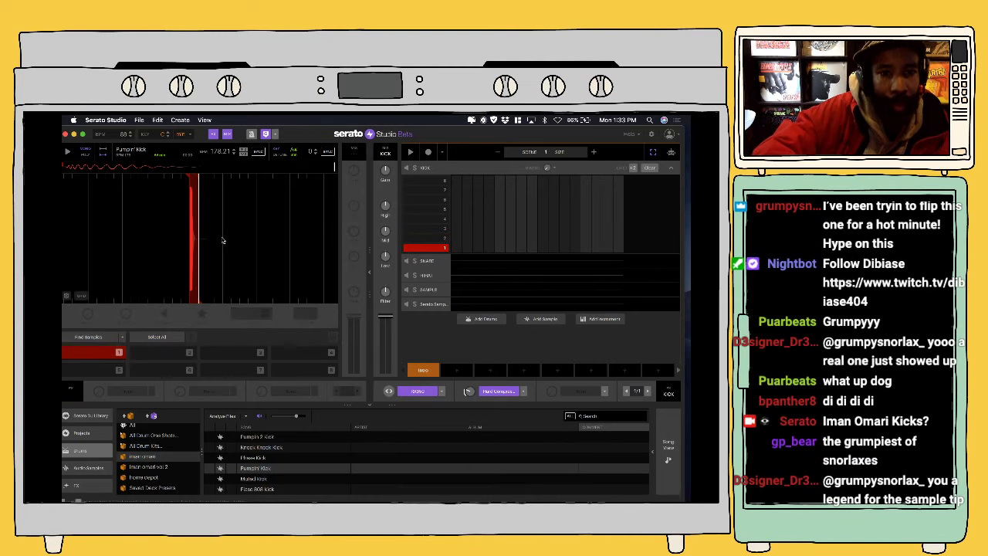
# Step: Bring pad 2 back at the start of Pumpin' Kick and shift its start marker slightly into the waveform
pyautogui.moveTo(231, 244); pyautogui.dragTo(239, 242)
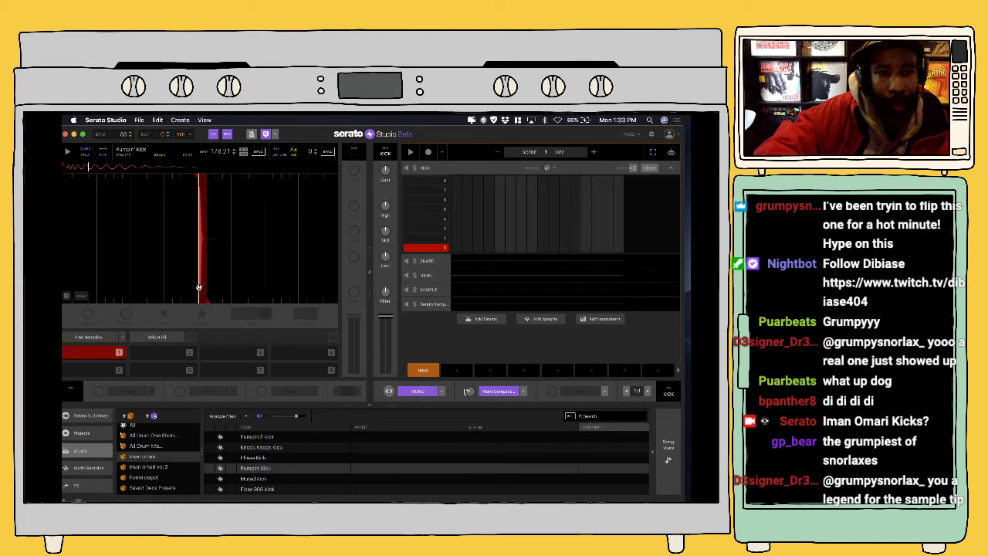
pyautogui.hotkey('ctrl', 'z')
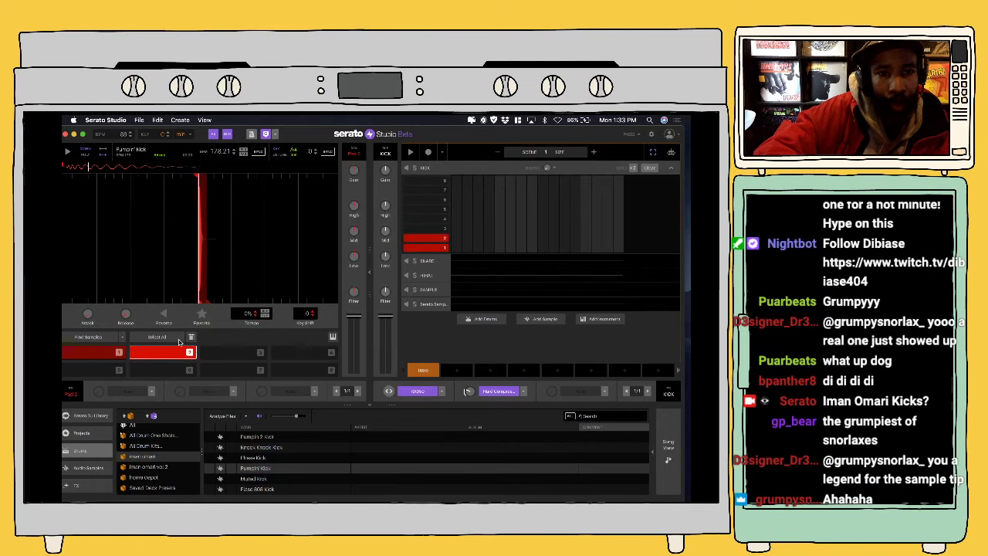
pyautogui.moveTo(199, 301); pyautogui.dragTo(208, 300)
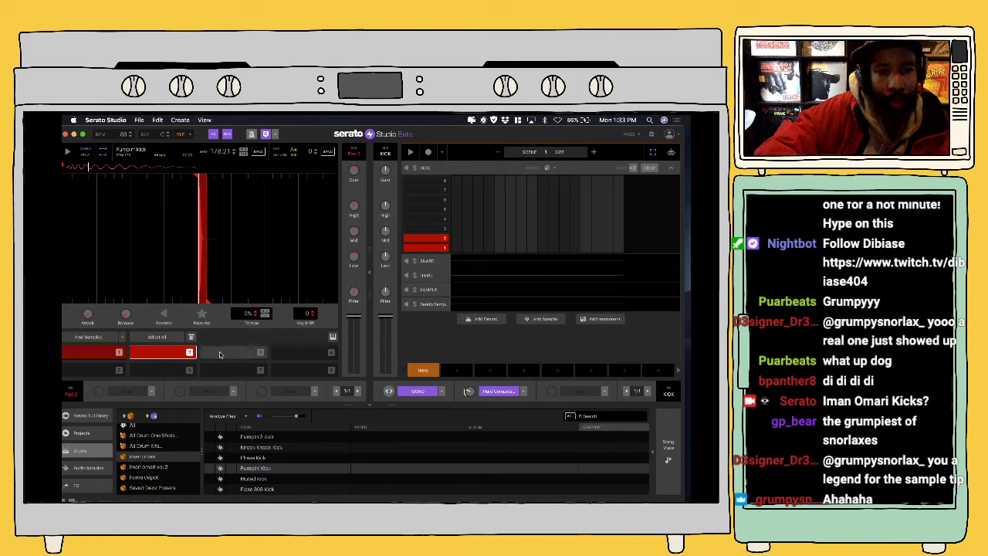
# Step: Add a cue on pad 3 of the KICK deck and move its start marker slightly further into the kick
pyautogui.click(245, 289)
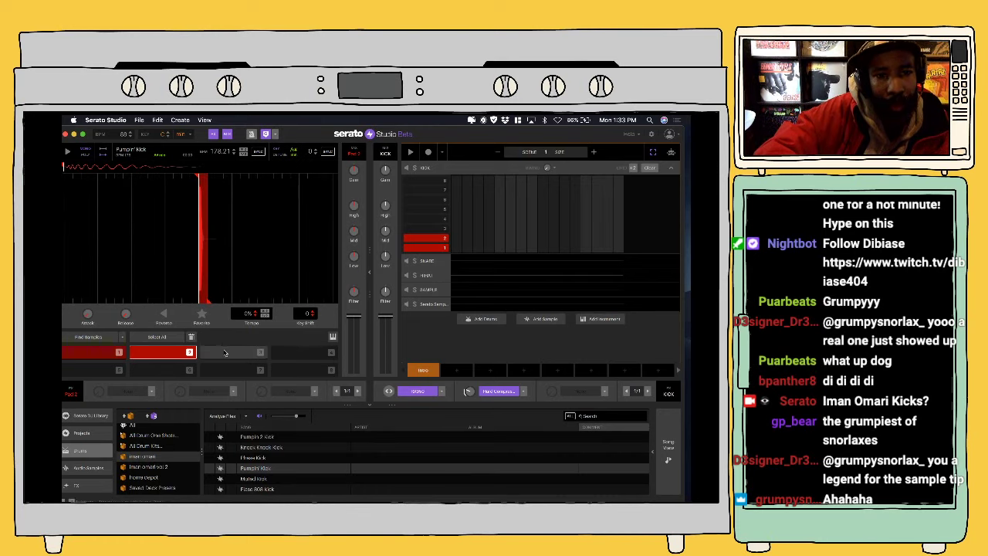
pyautogui.click(224, 353)
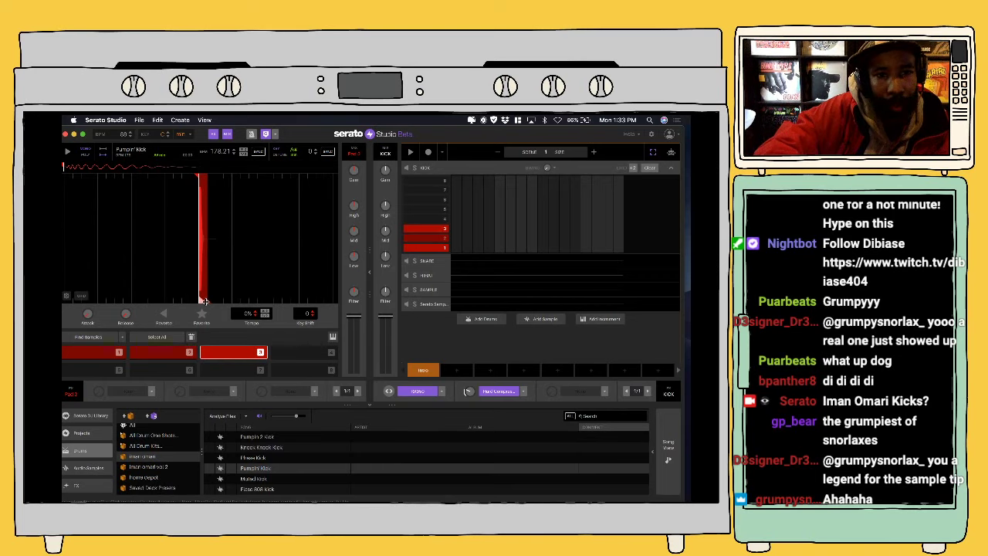
pyautogui.moveTo(203, 301); pyautogui.dragTo(213, 300)
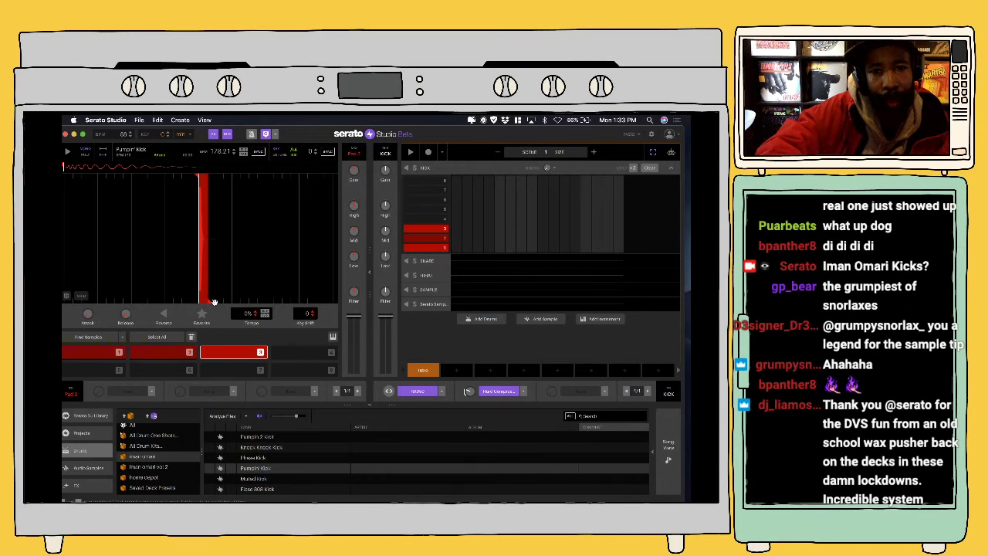
# Step: Audition kick pad 1, start the sequence and record a pad 1 kick on the first beat, then try pad 2
pyautogui.click(112, 353)
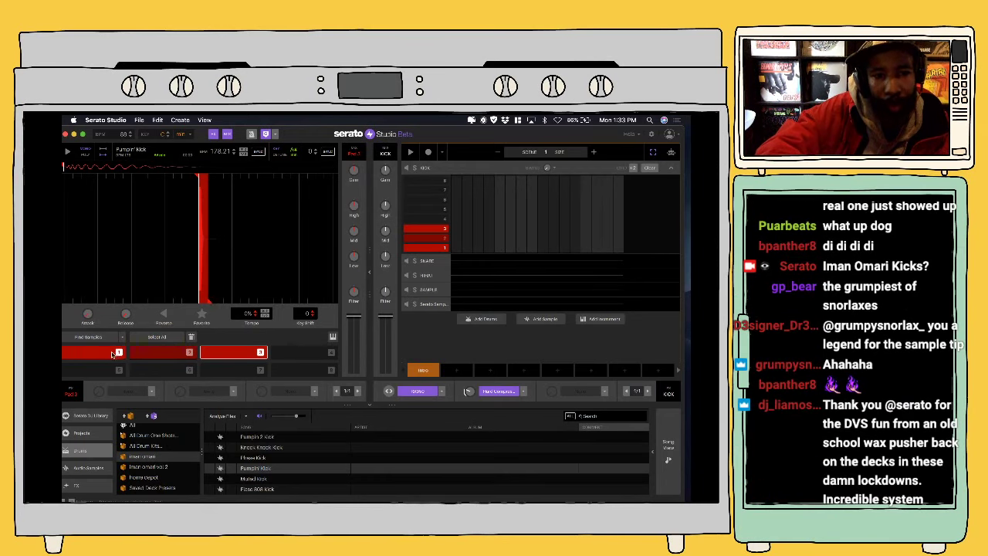
pyautogui.click(92, 353)
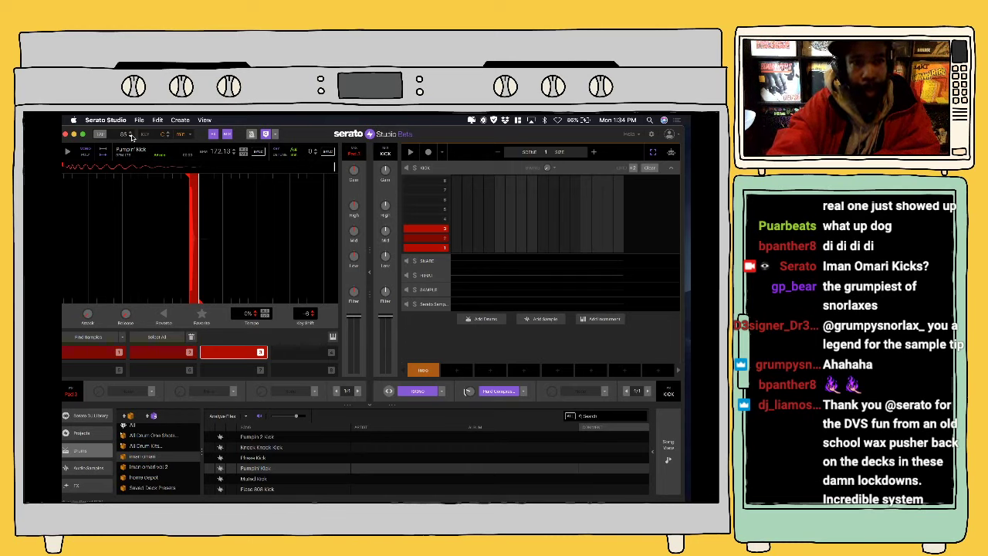
pyautogui.click(411, 152)
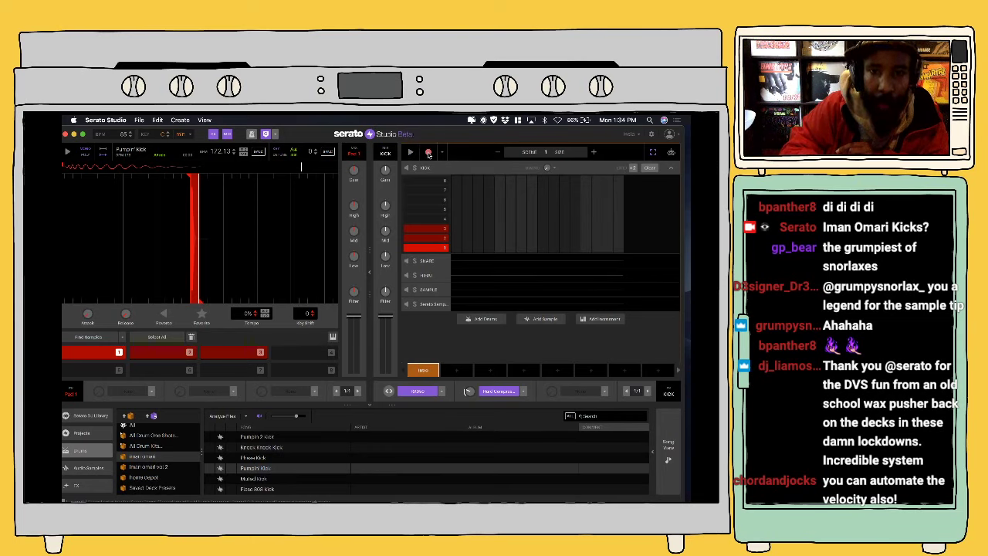
pyautogui.press('1')
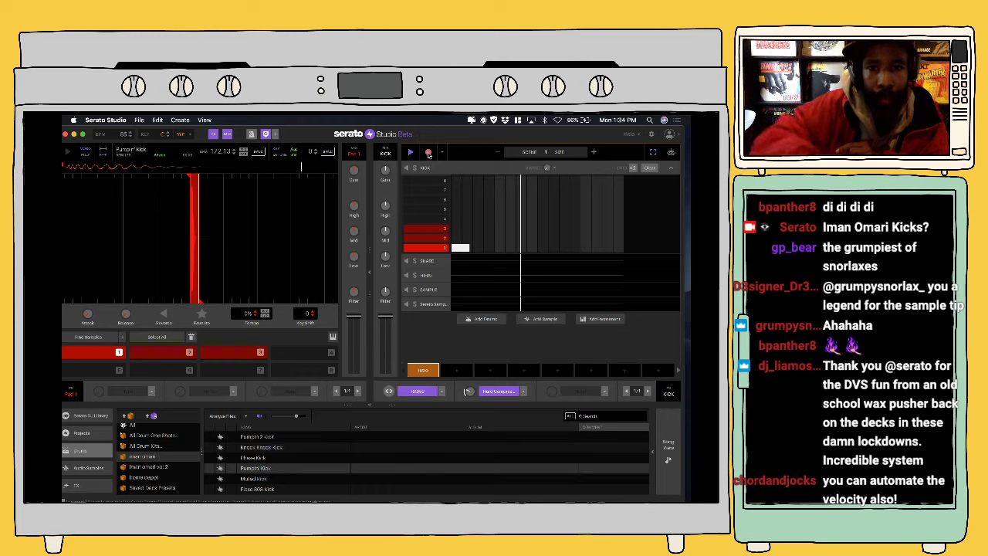
pyautogui.press('2')
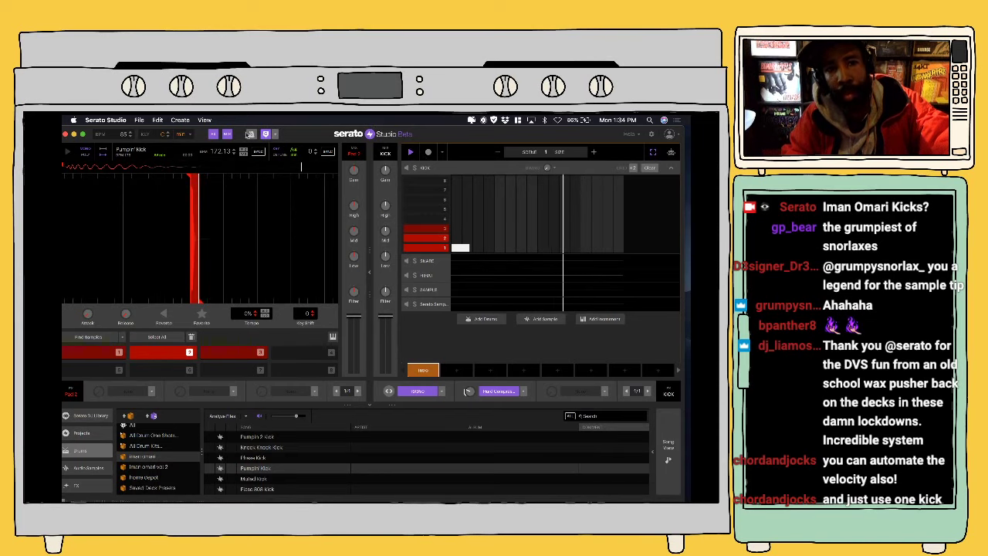
# Step: Turn on the metronome and record three softer kick hits on pad 2 into the KICK sequence
pyautogui.click(253, 133)
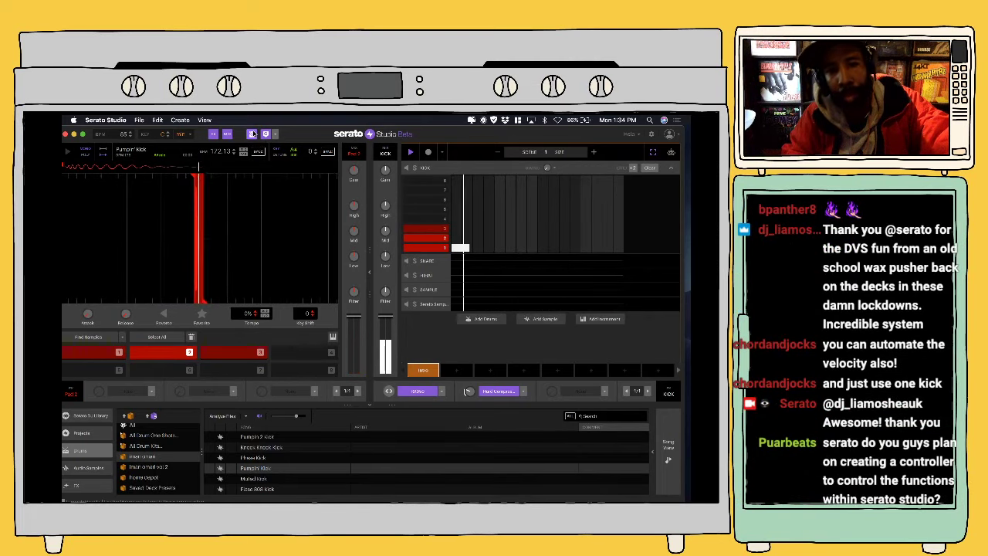
pyautogui.click(428, 153)
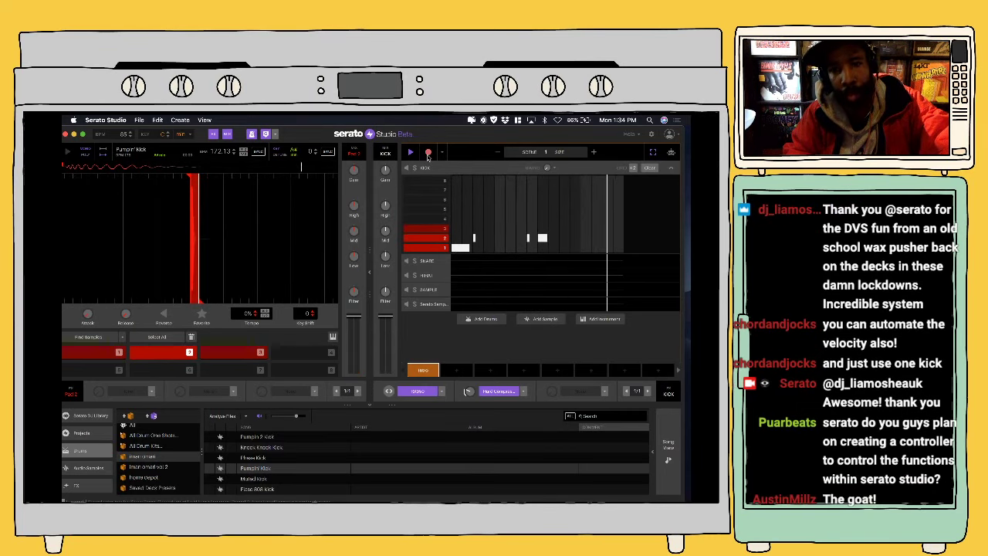
pyautogui.click(427, 154)
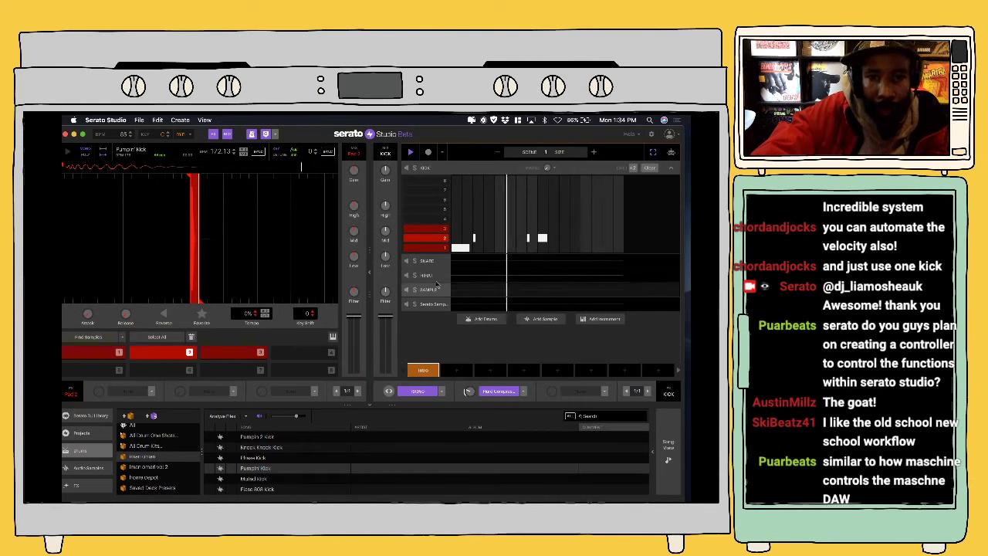
# Step: Open the HIHAT deck and search the "iman omari" crate for "h"
pyautogui.click(434, 276)
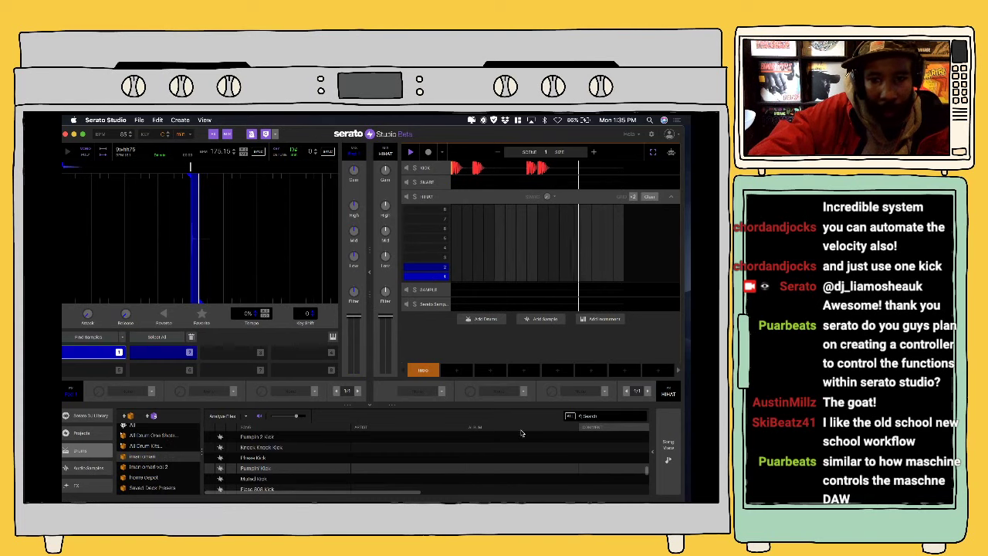
pyautogui.click(593, 416)
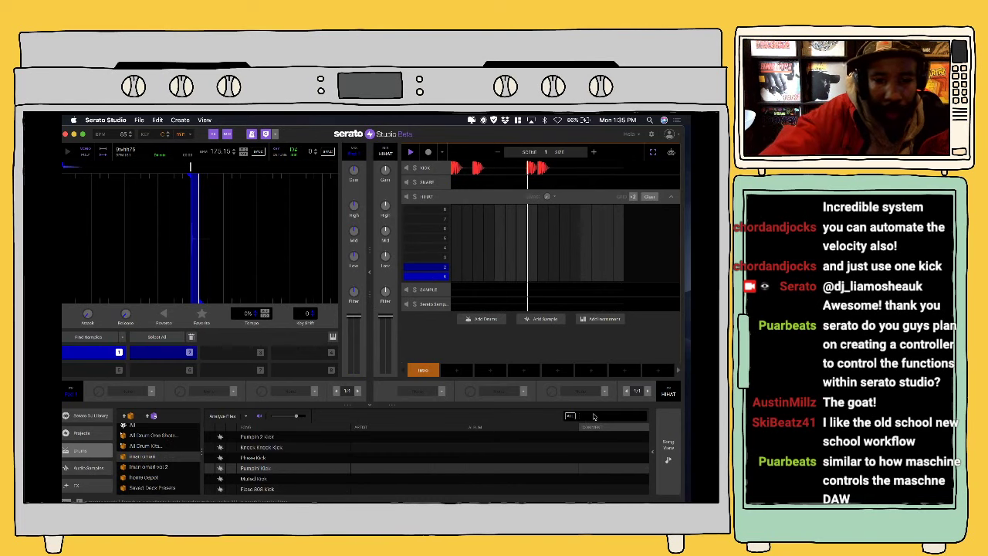
pyautogui.write('h')
# Step: Audition the hats in the "iman omari" crate, from Lo Fi Hat down to Ashy Hat and back up to Clean hat
pyautogui.click(348, 448)
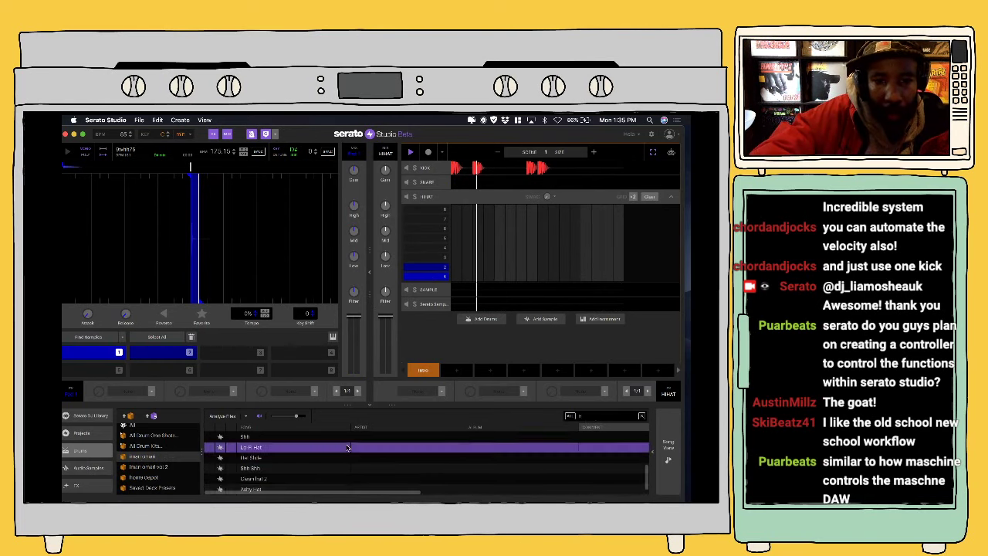
pyautogui.press('Down')
pyautogui.press('Down')
pyautogui.press('Down')
pyautogui.press('Down')
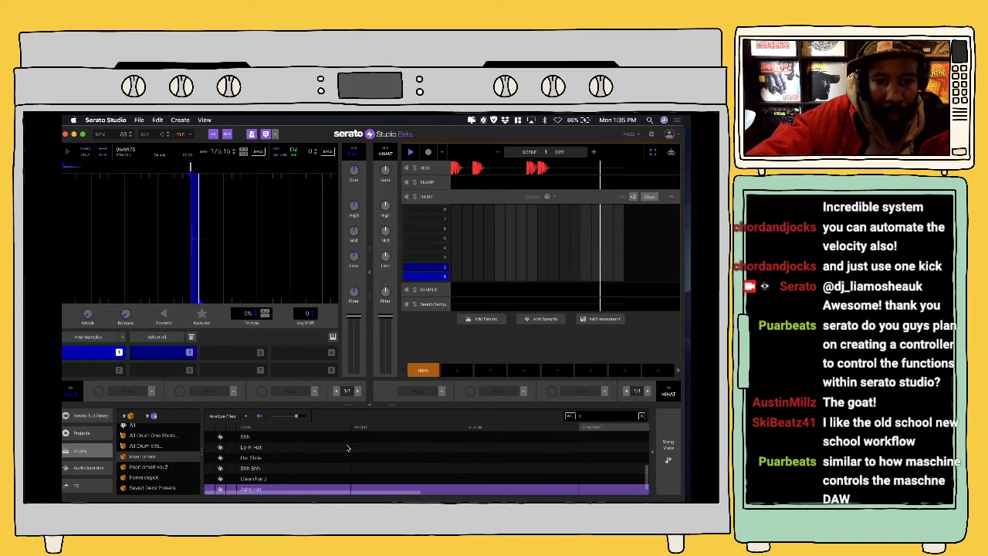
pyautogui.press('Up')
pyautogui.press('Up')
pyautogui.press('Up')
pyautogui.press('Up')
pyautogui.press('Up')
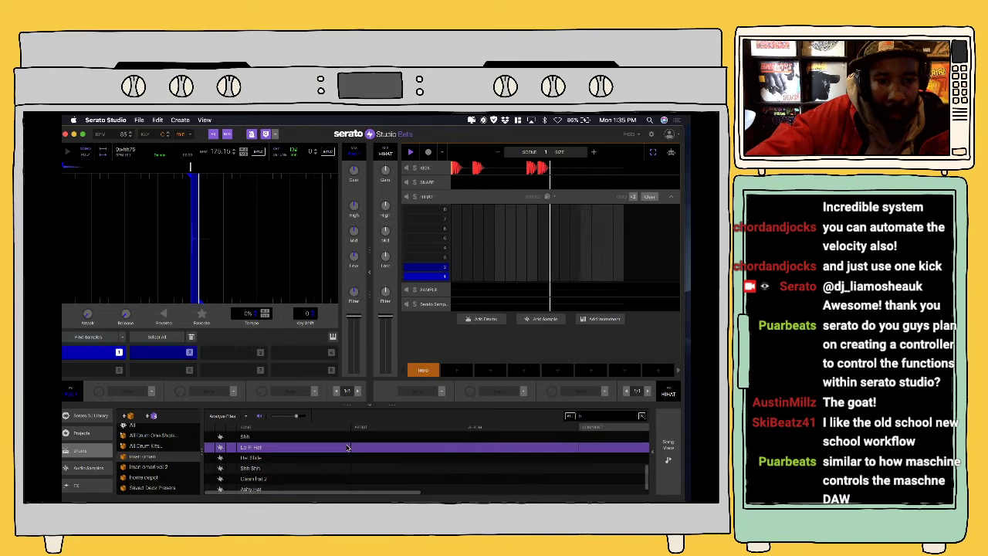
pyautogui.press('Up')
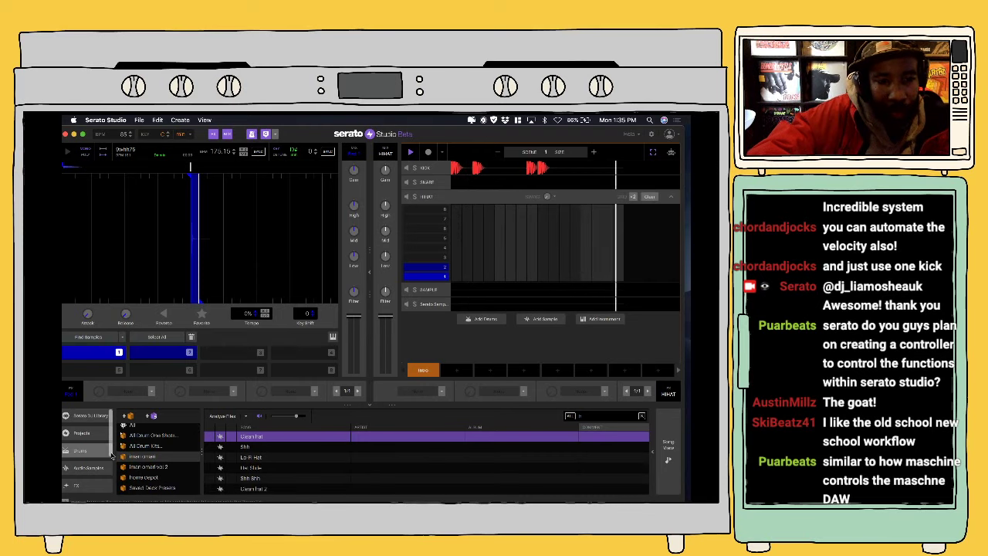
# Step: Find the "Smack Pack Vol 6" crate in the drums library and show its samples
pyautogui.scroll(-2, 112, 457)
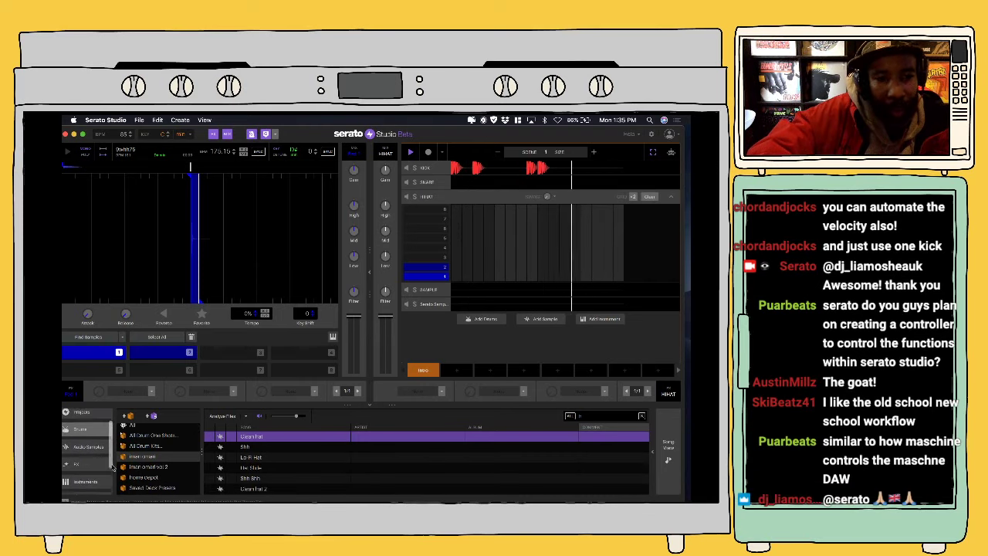
pyautogui.scroll(-3, 112, 463)
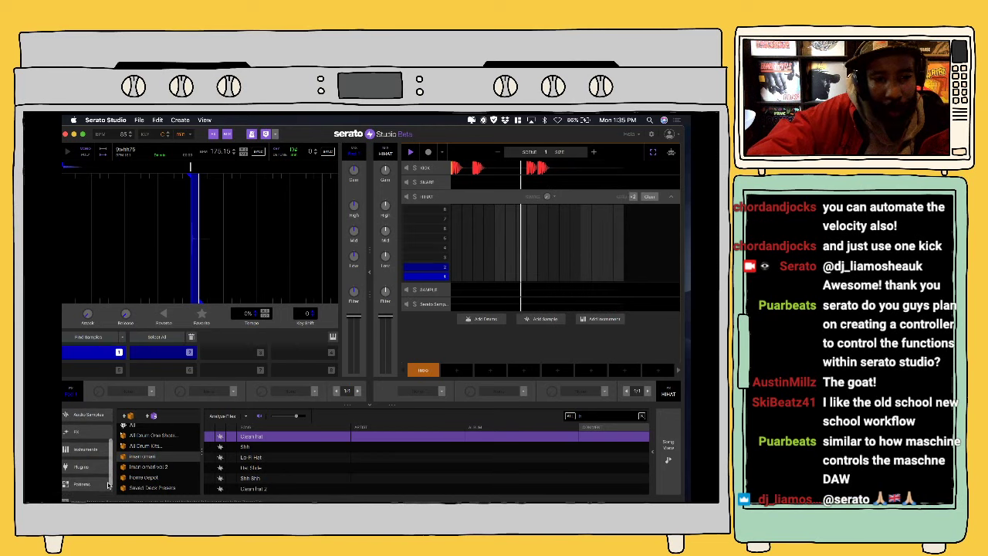
pyautogui.scroll(5, 108, 471)
pyautogui.scroll(-3, 156, 464)
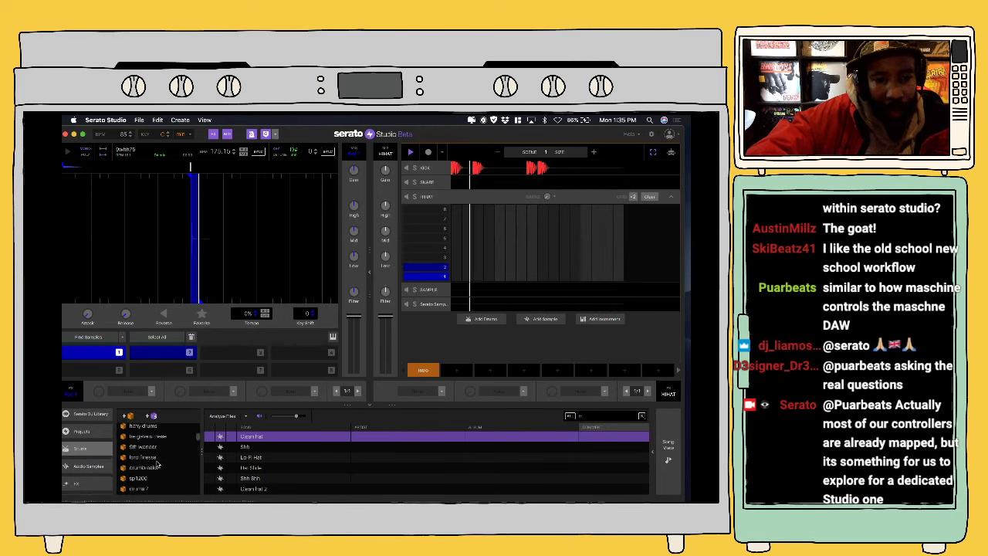
pyautogui.scroll(-2, 157, 464)
pyautogui.scroll(-3, 157, 464)
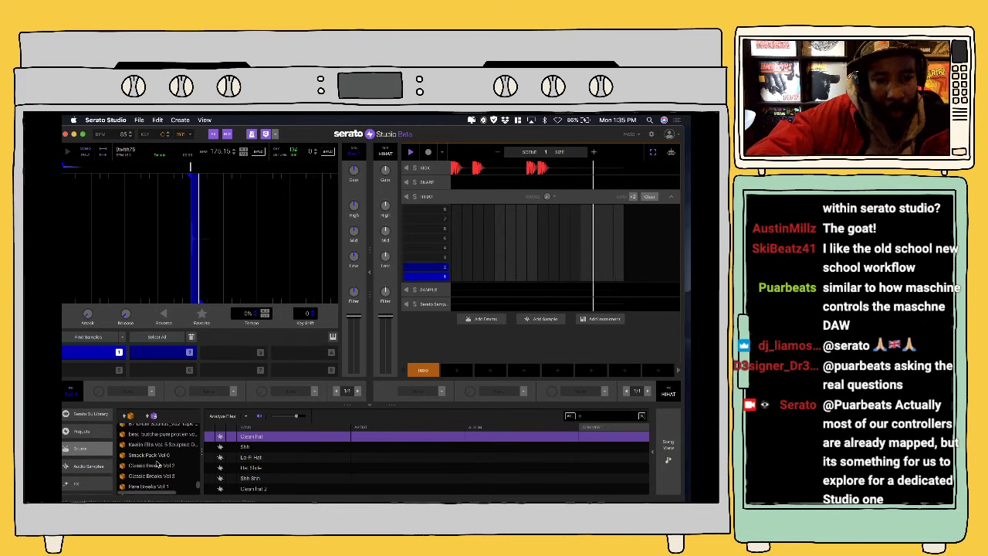
pyautogui.click(160, 456)
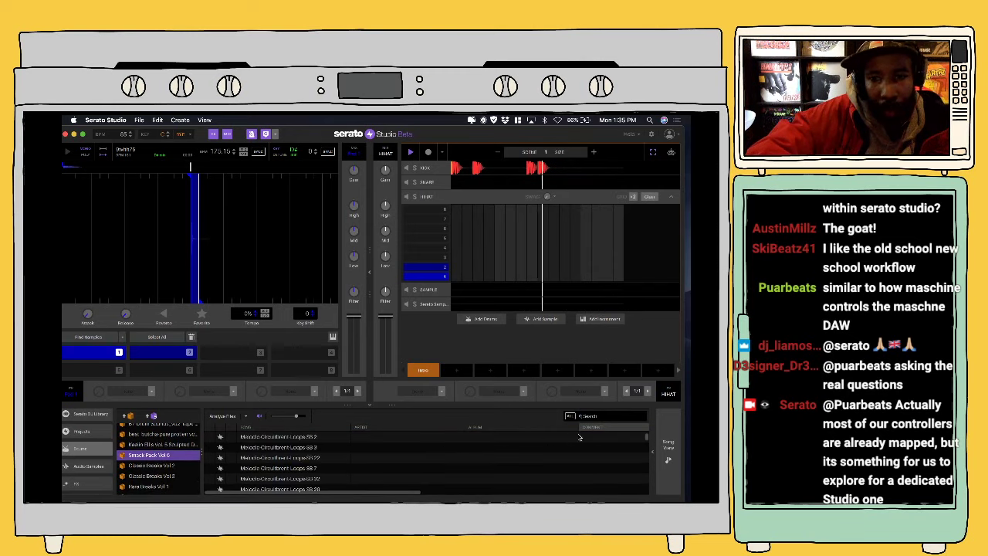
# Step: Search the crate for hats, audition the hat loops and load Drum Loop Hat SB 30 onto the HIHAT deck
pyautogui.click(602, 418)
pyautogui.write('hat')
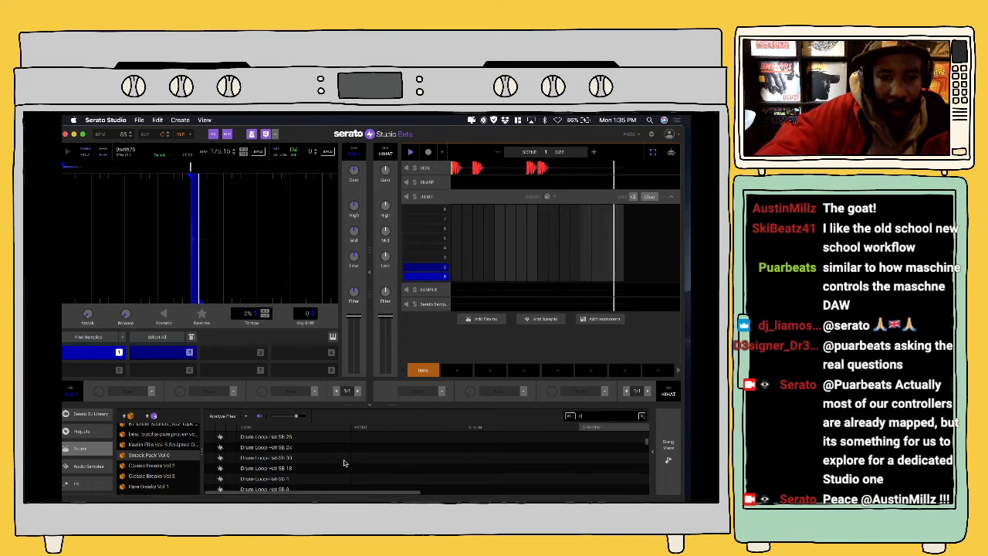
pyautogui.click(337, 448)
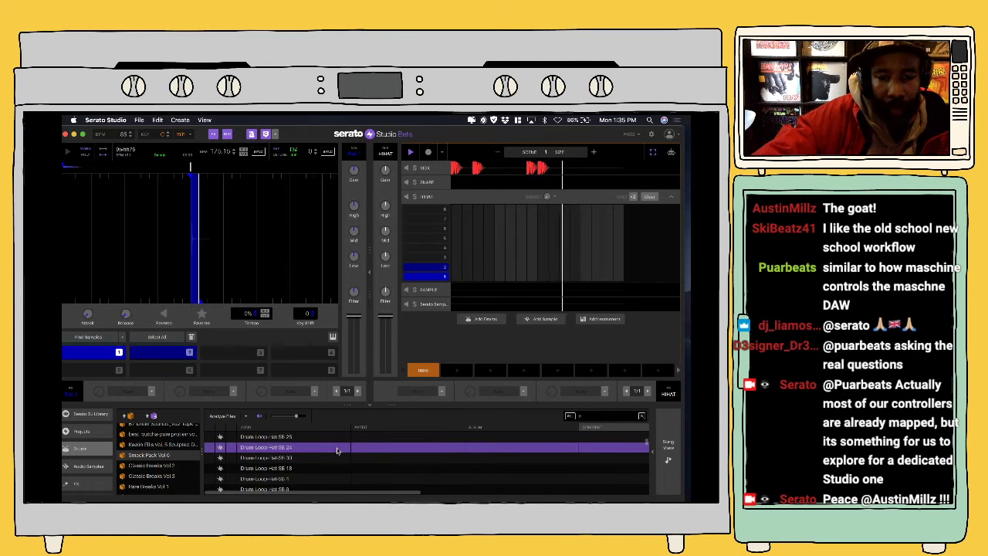
pyautogui.press('Down')
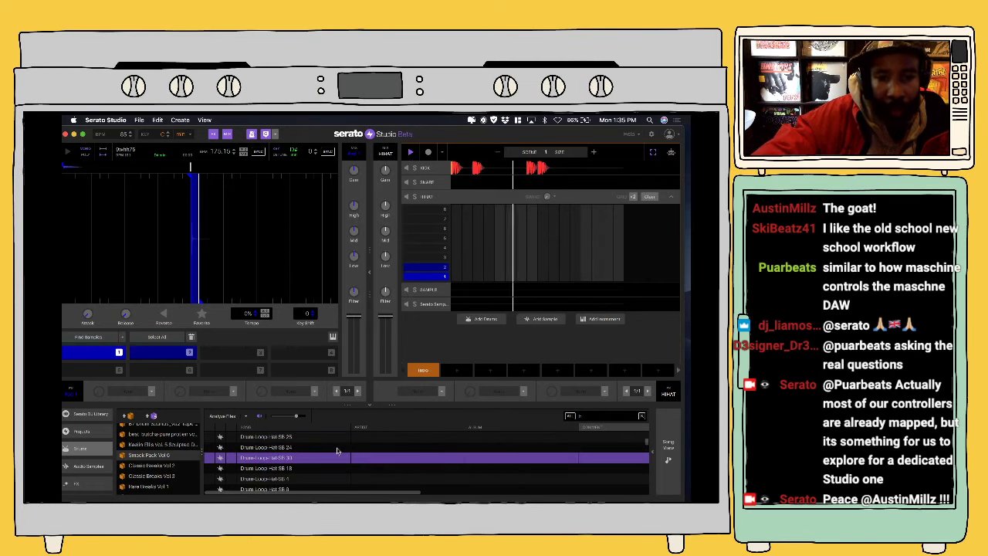
pyautogui.moveTo(294, 459); pyautogui.dragTo(276, 250)
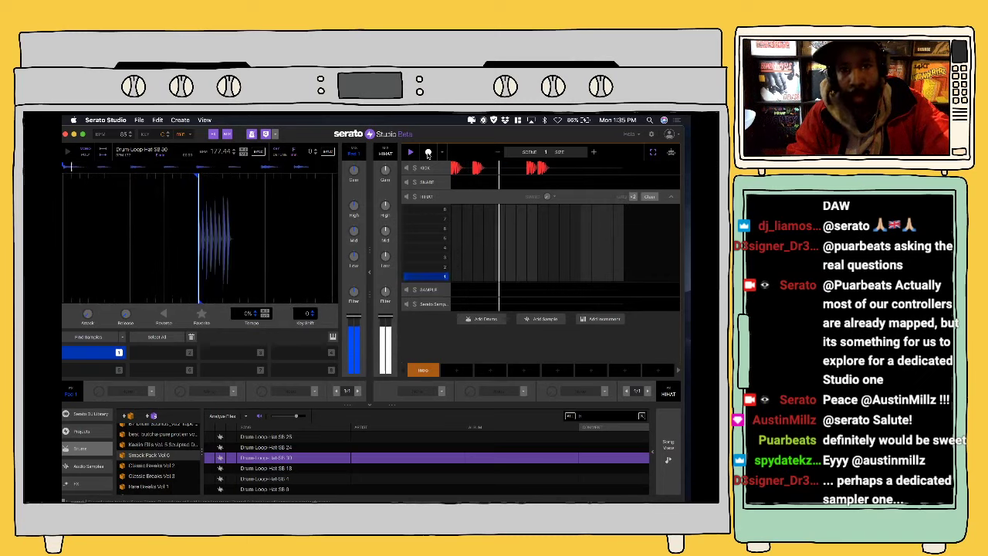
# Step: Record pad 1 hi-hat hits into the HIHAT sequence, one at the start of each of the four beats
pyautogui.click(428, 154)
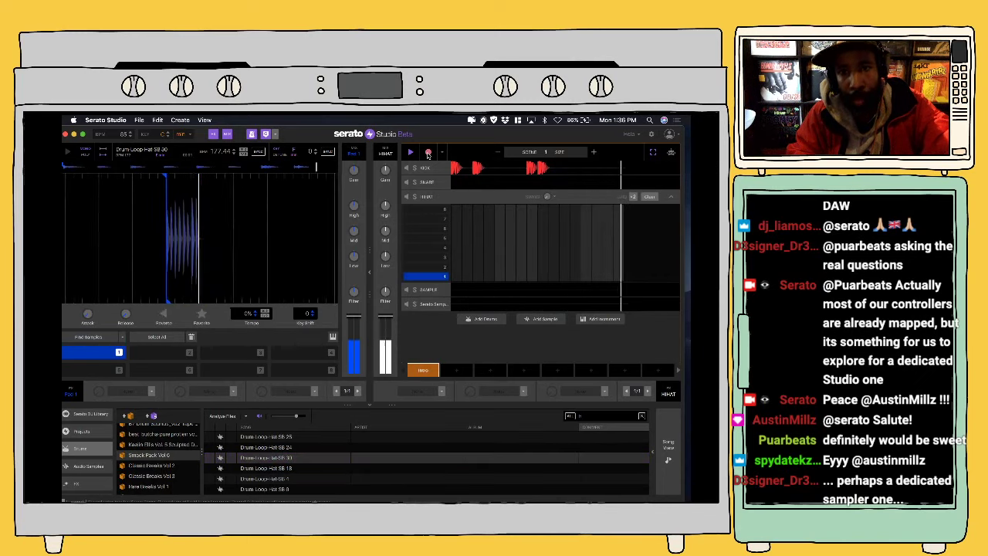
pyautogui.press('3')
pyautogui.press('3')
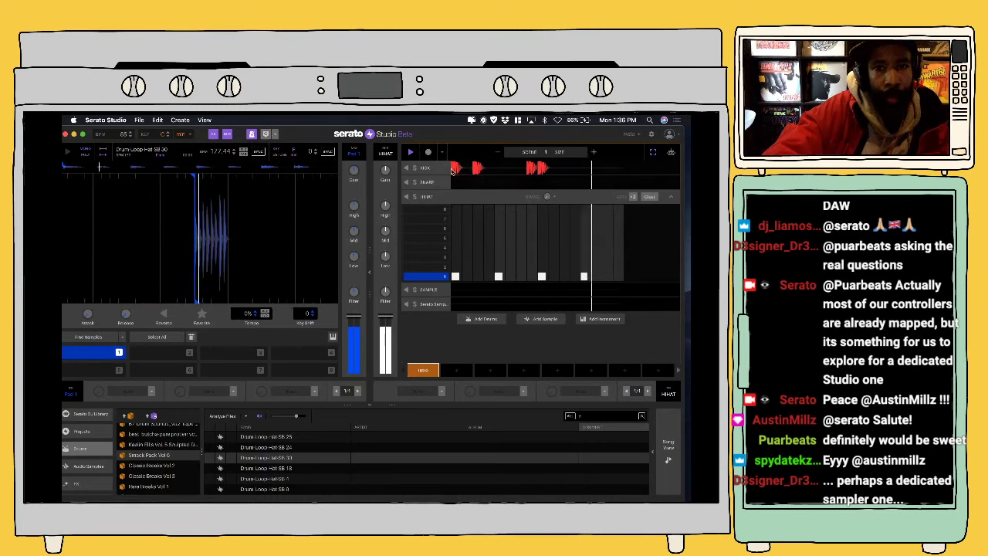
# Step: Lower the key of the Unused Bonus Stage sample to Cm in the Serato Sample plugin window and close the window
pyautogui.click(427, 169)
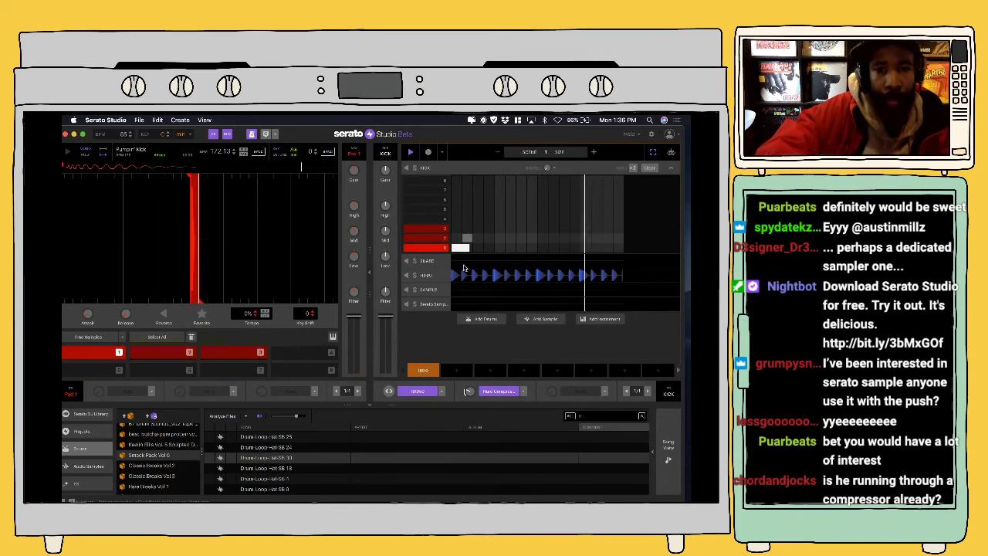
pyautogui.click(435, 304)
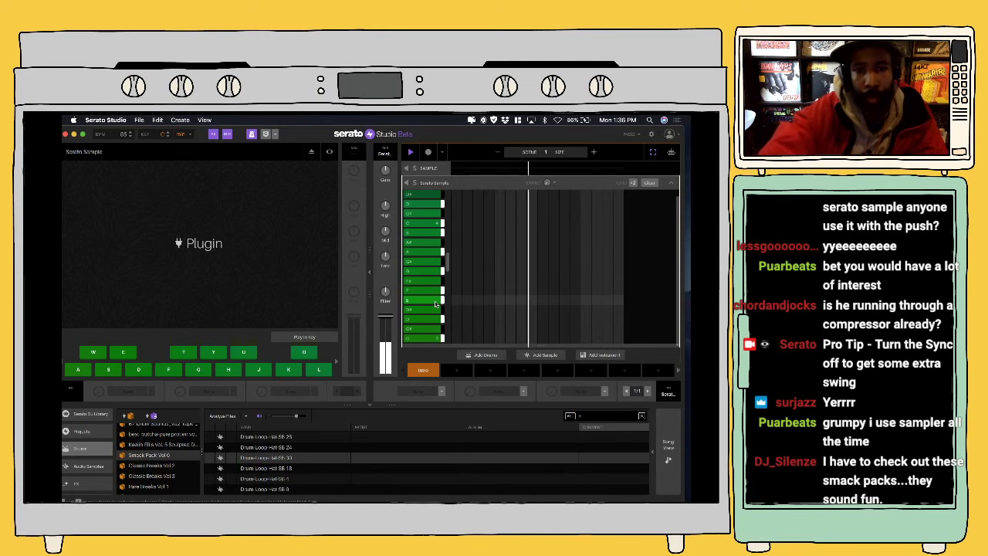
pyautogui.click(330, 152)
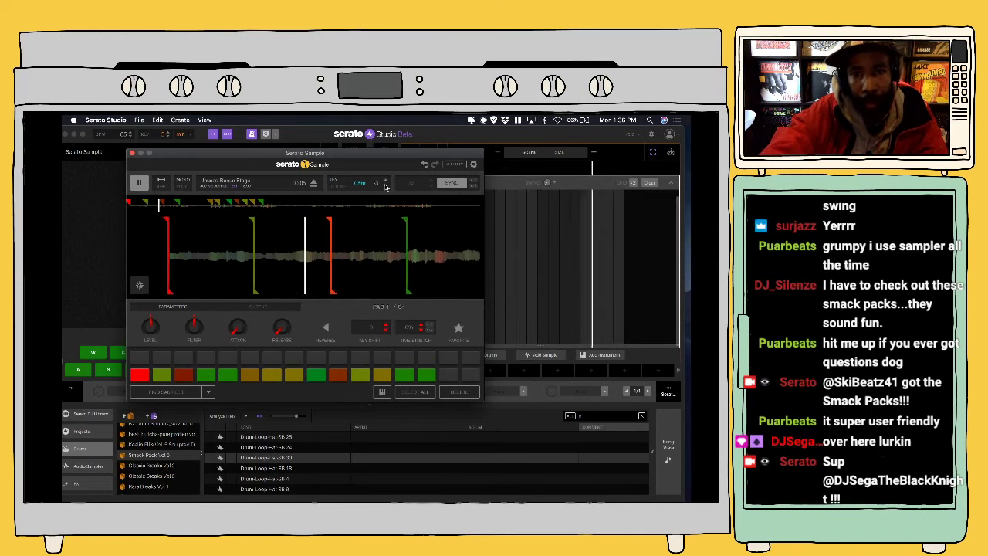
pyautogui.press('space')
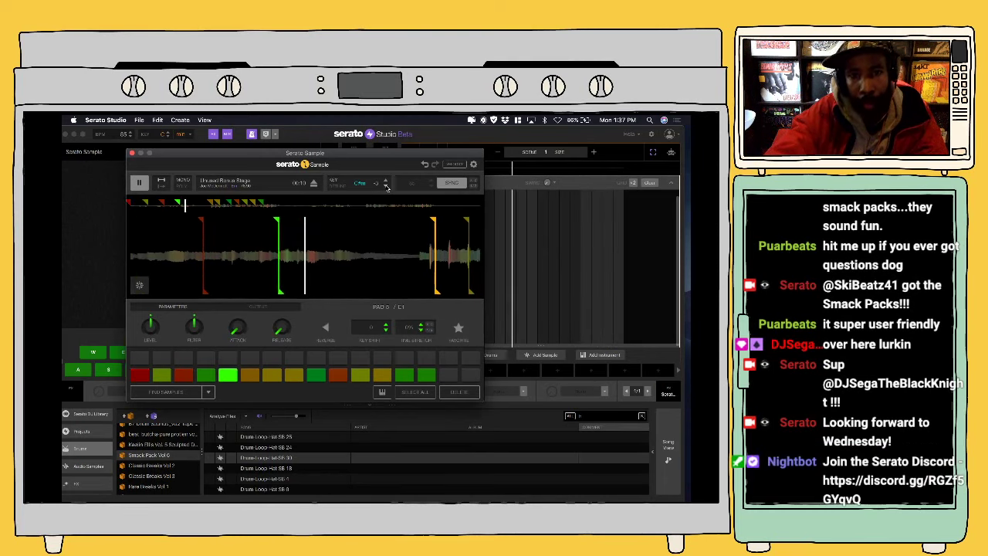
pyautogui.click(386, 186)
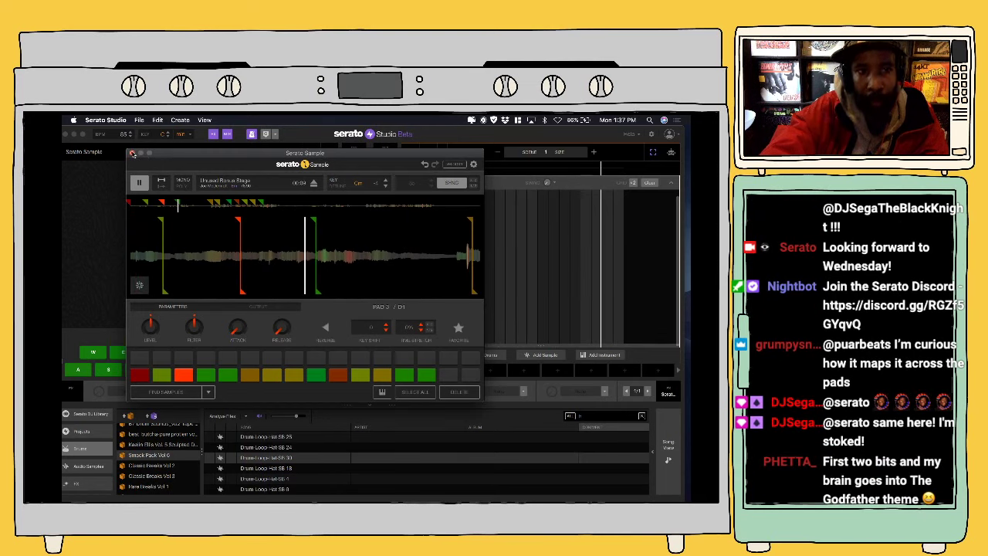
pyautogui.click(132, 154)
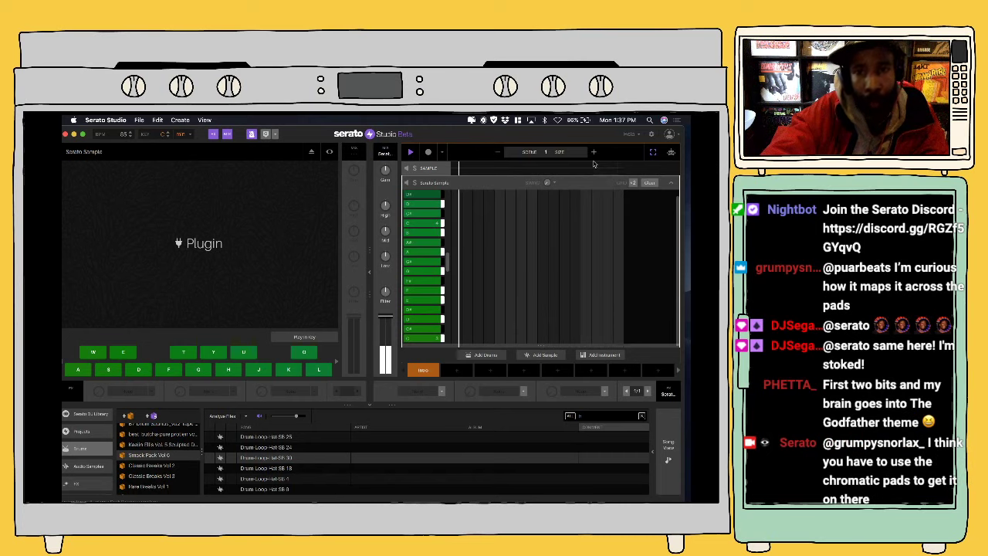
# Step: Create a second scene in the empty slot right after the Intro scene
pyautogui.click(458, 372)
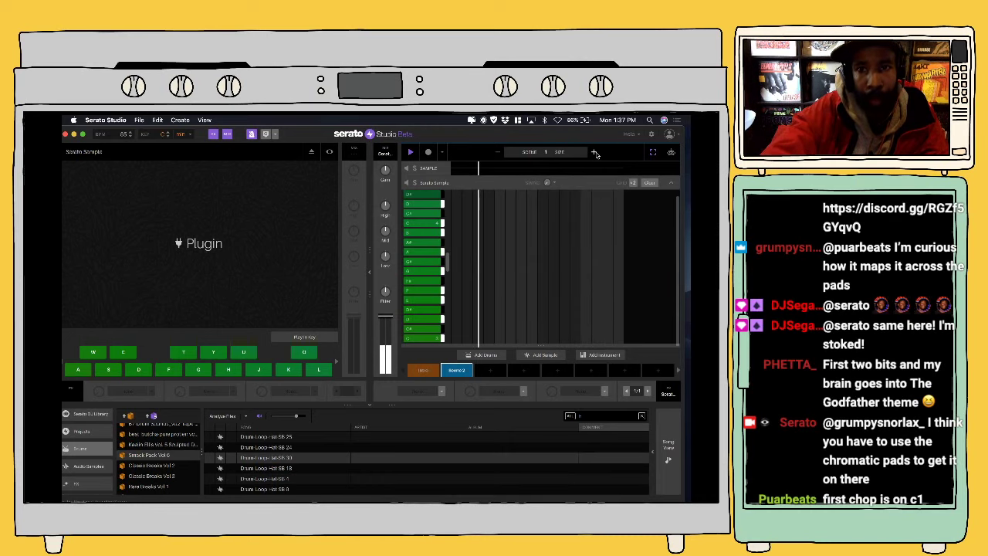
# Step: Open the snare track's step grid in Scene 2
pyautogui.click(430, 152)
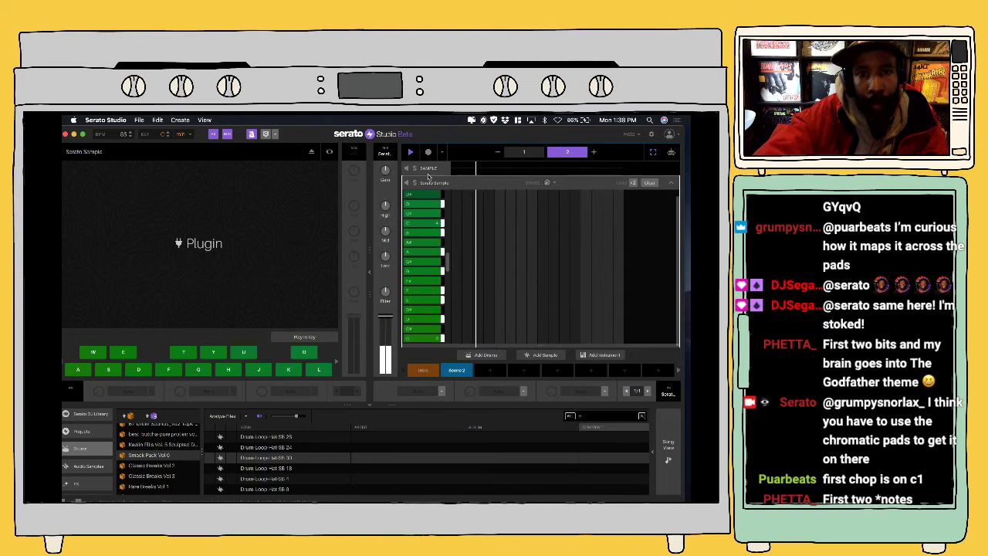
pyautogui.scroll(2, 454, 187)
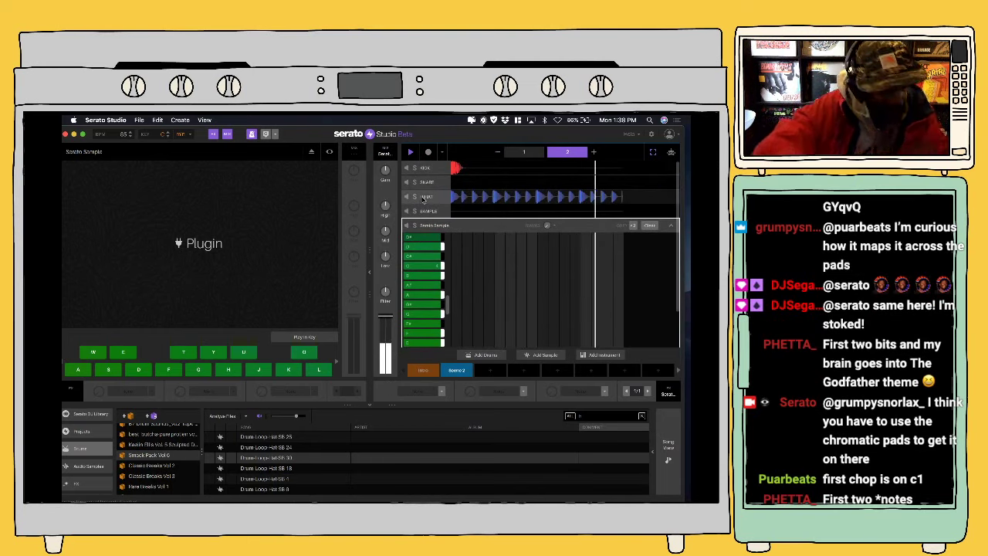
pyautogui.click(424, 198)
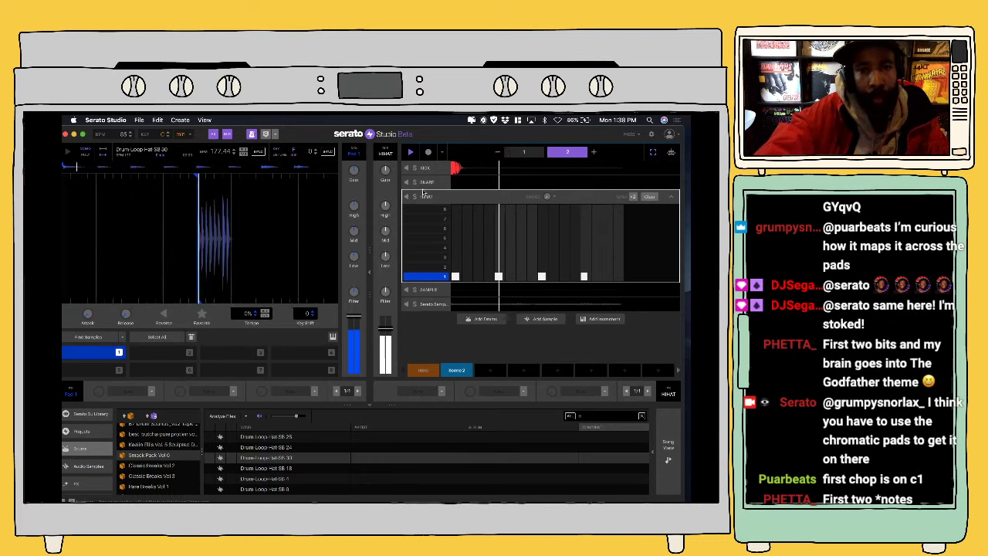
pyautogui.click(424, 183)
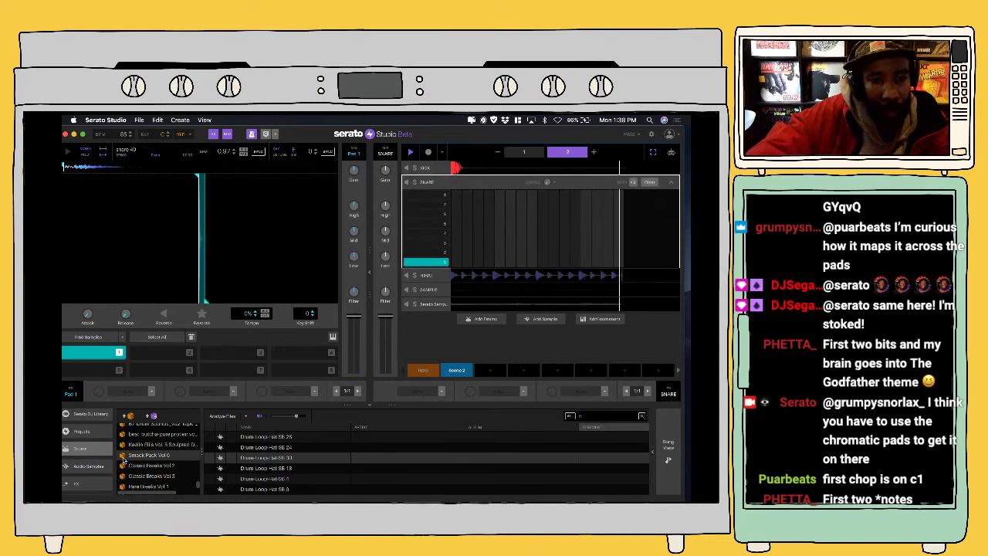
# Step: Search the Smack Pack Vol 6 sample pack for "snare"
pyautogui.click(152, 456)
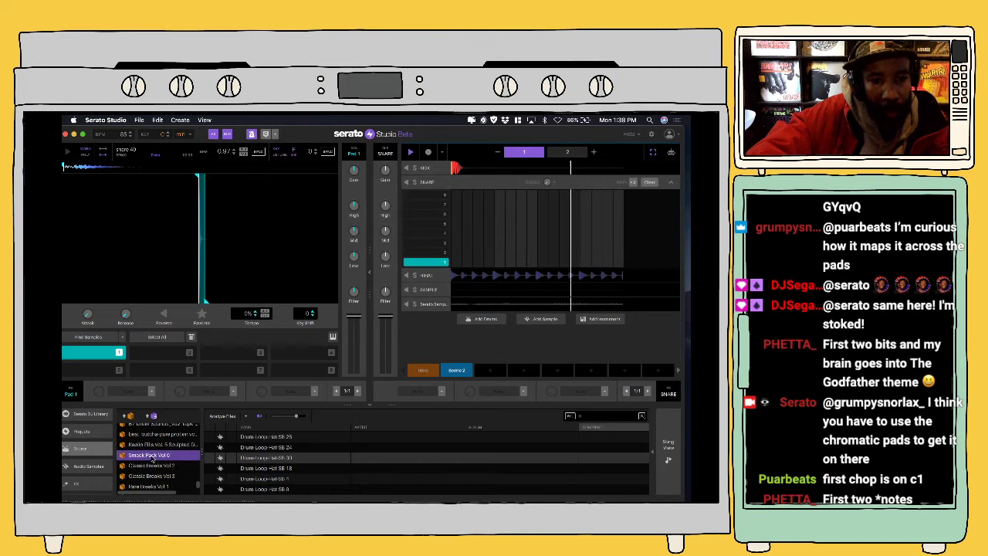
pyautogui.click(641, 415)
pyautogui.write('sna')
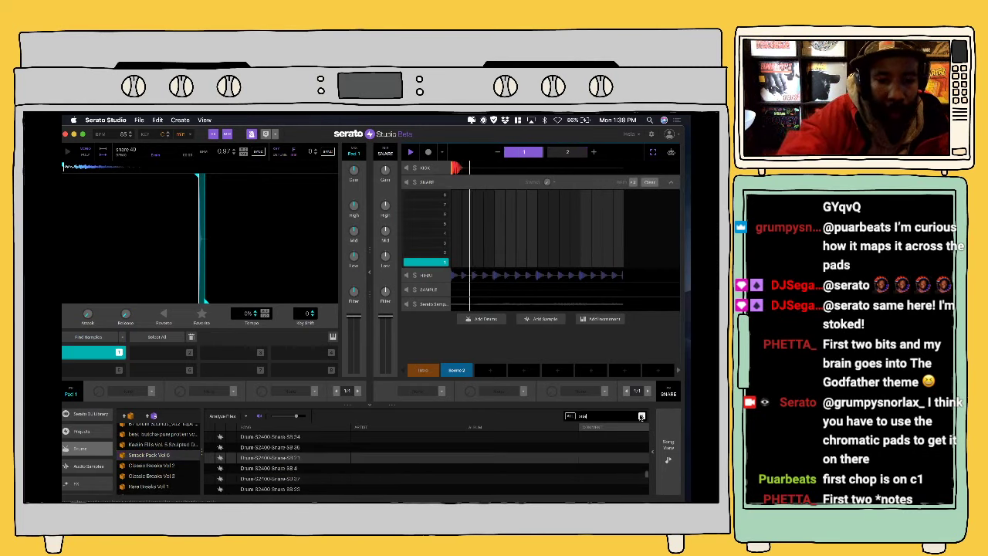
# Step: Audition the S2400 snares and load Drum S2400 Snare SB 21 into the snare track's first pad
pyautogui.click(440, 458)
pyautogui.press('Down')
pyautogui.press('Down')
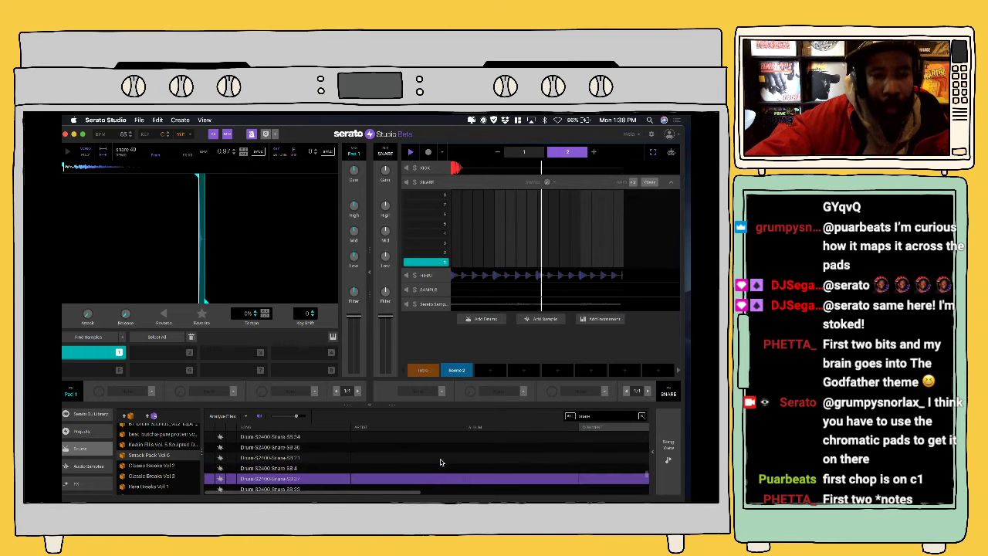
pyautogui.press('Down')
pyautogui.press('Up')
pyautogui.press('Up')
pyautogui.press('Up')
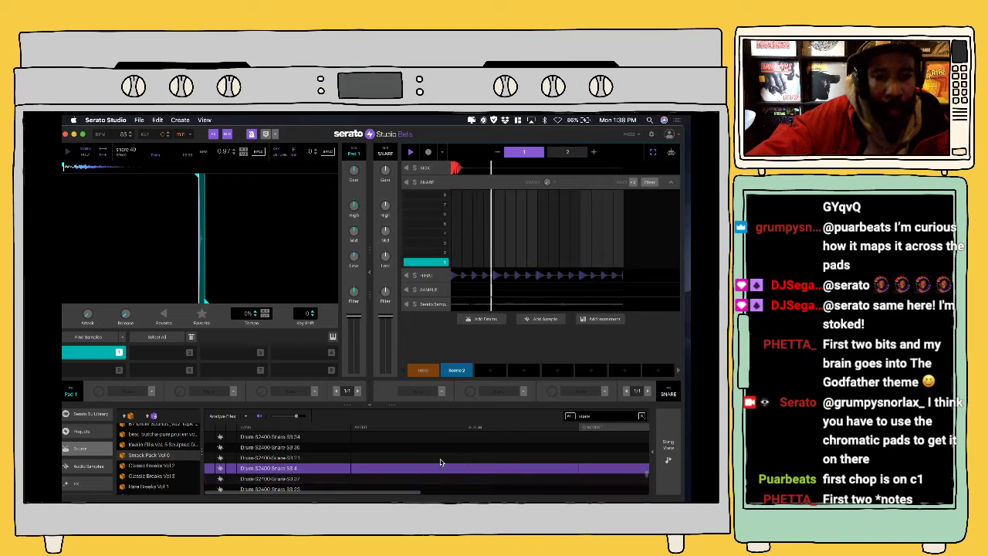
pyautogui.press('Down')
pyautogui.press('Up')
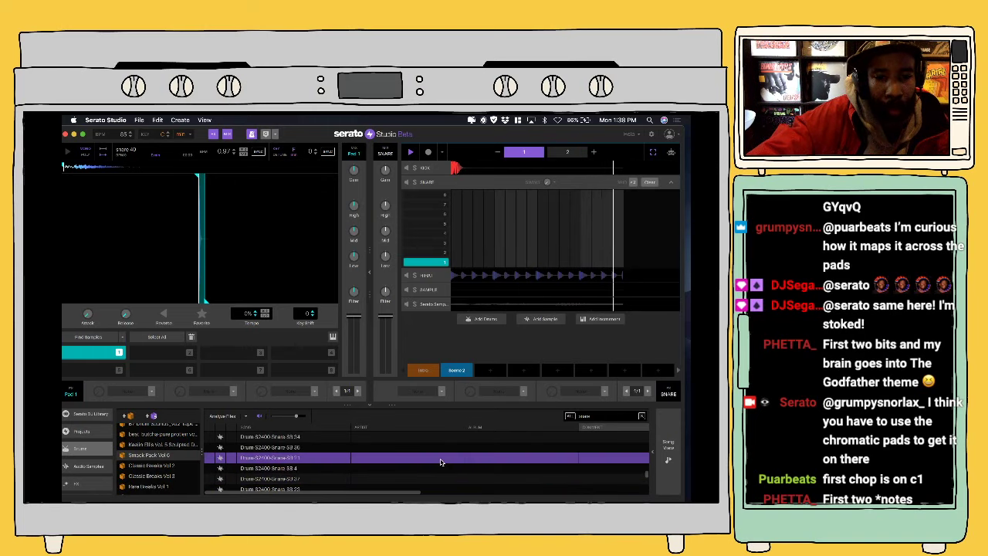
pyautogui.press('Down')
pyautogui.press('Down')
pyautogui.press('Up')
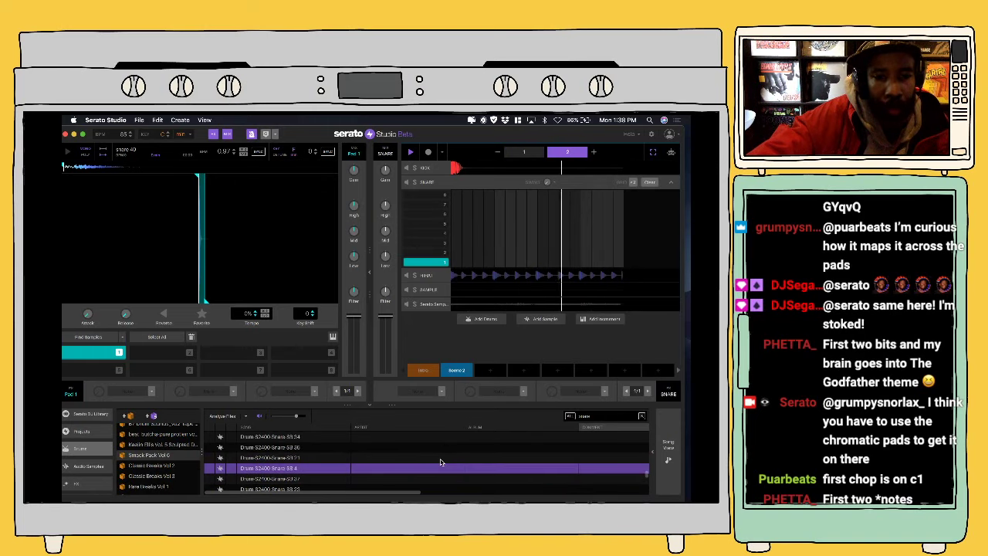
pyautogui.press('Up')
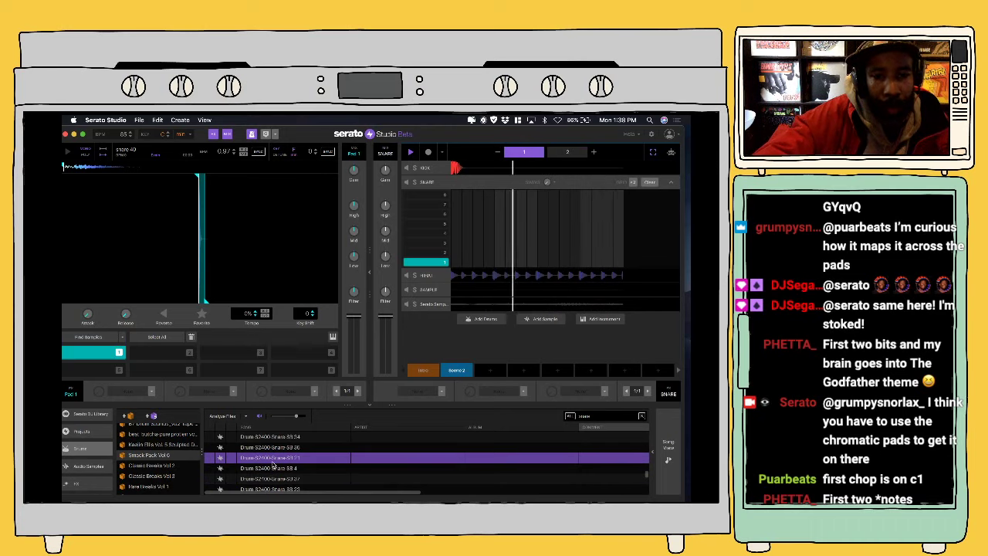
pyautogui.moveTo(272, 461); pyautogui.dragTo(230, 272)
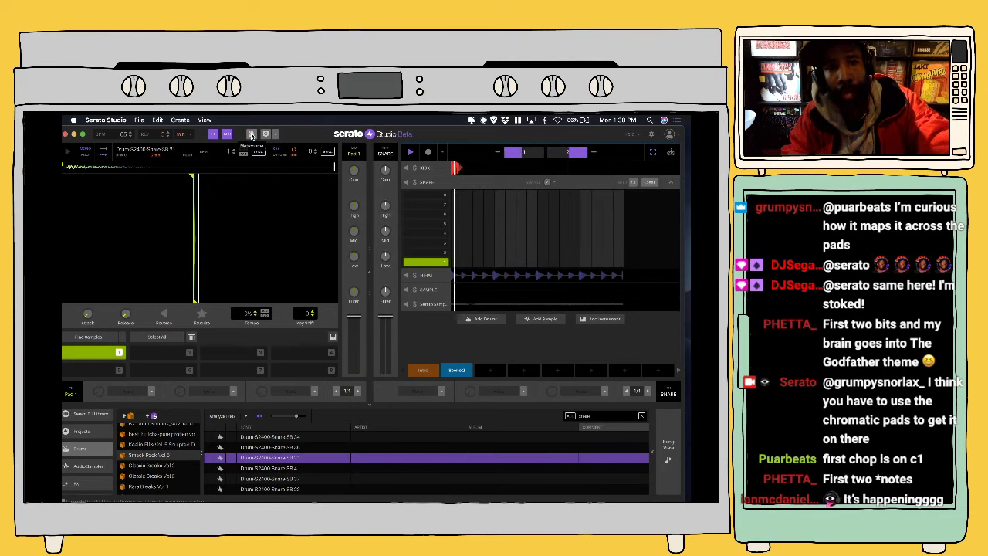
# Step: Record a snare pattern with pad 1 on the snare track of Scene 2
pyautogui.click(429, 153)
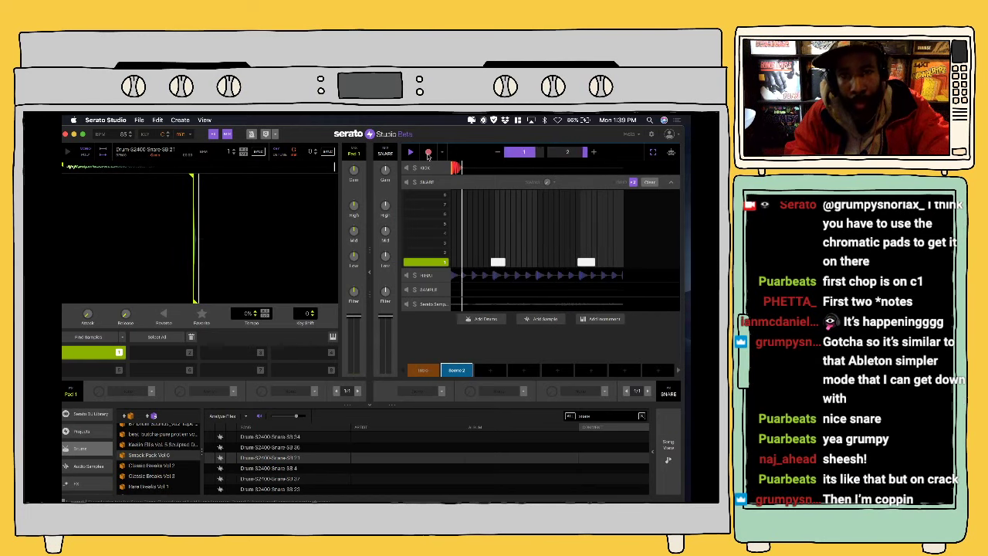
pyautogui.click(429, 153)
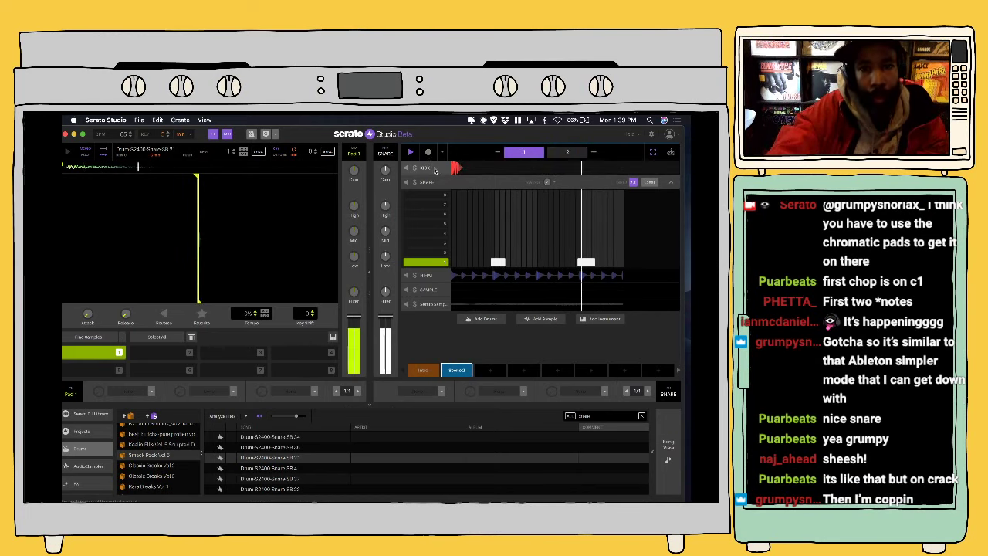
# Step: Open the kick track and record additional Pumpin' Kick hits with pad 1 across the scene
pyautogui.click(433, 169)
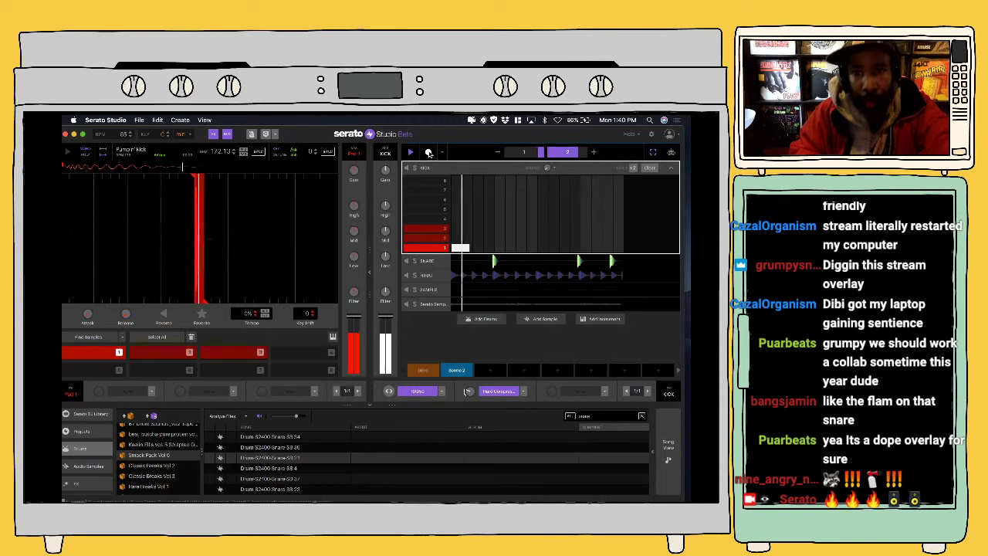
pyautogui.click(429, 153)
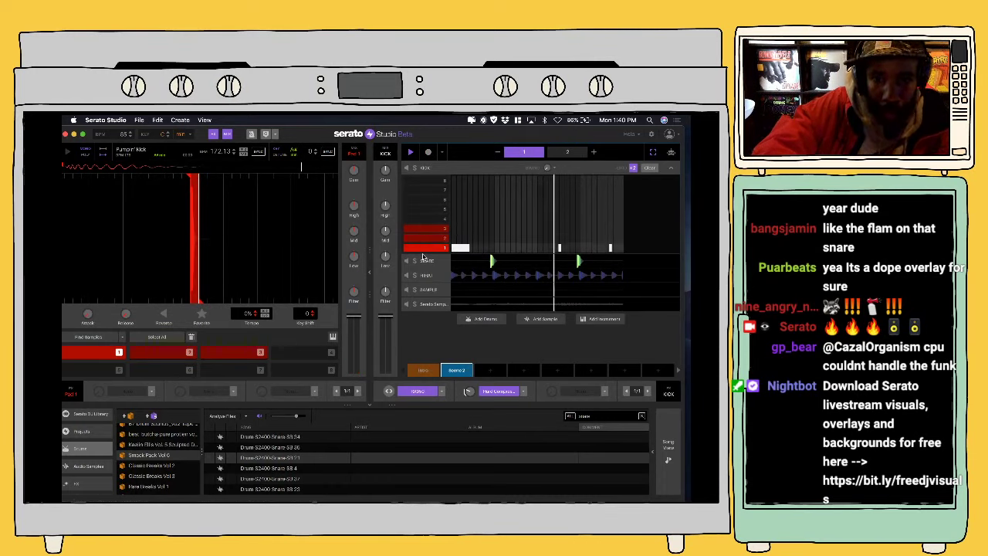
pyautogui.click(255, 360)
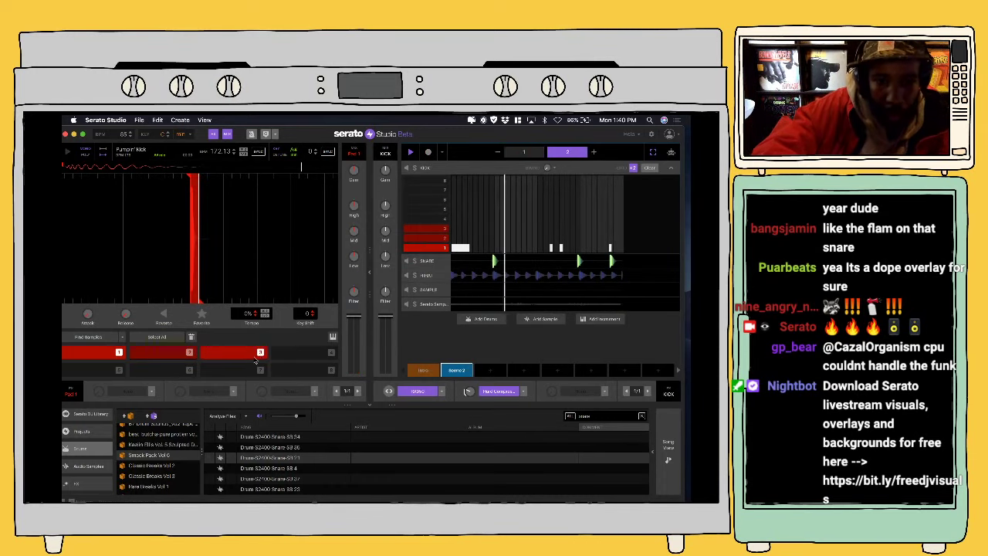
# Step: Replace the snare search in the Smack Pack Vol 6 pack with a search for "hat"
pyautogui.click(645, 419)
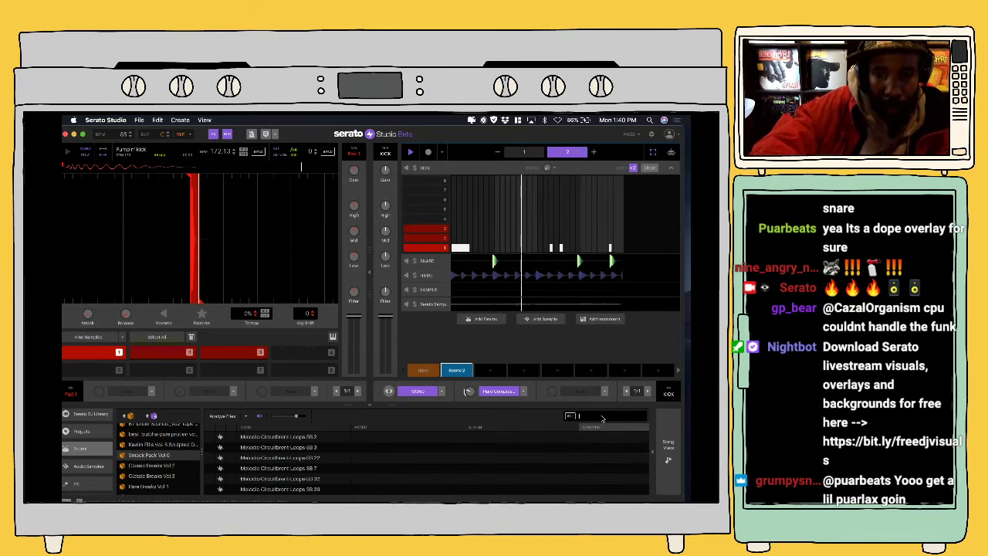
pyautogui.write('H')
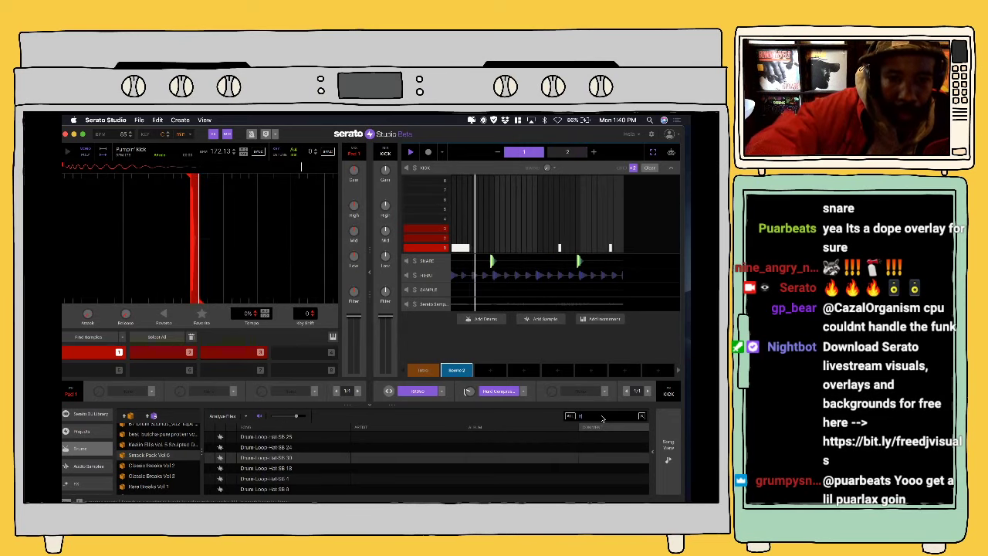
pyautogui.press('BackSpace')
pyautogui.write('k')
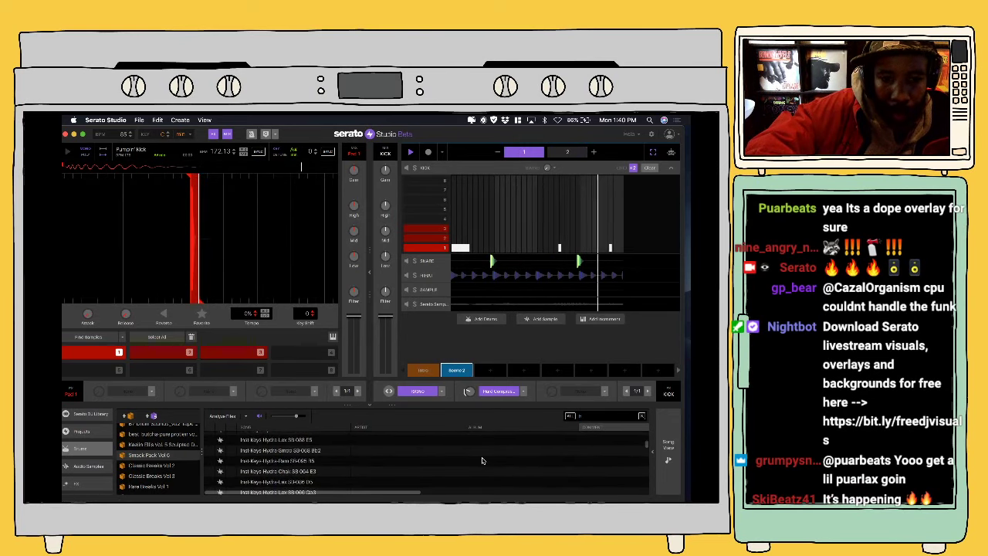
pyautogui.scroll(-5, 481, 460)
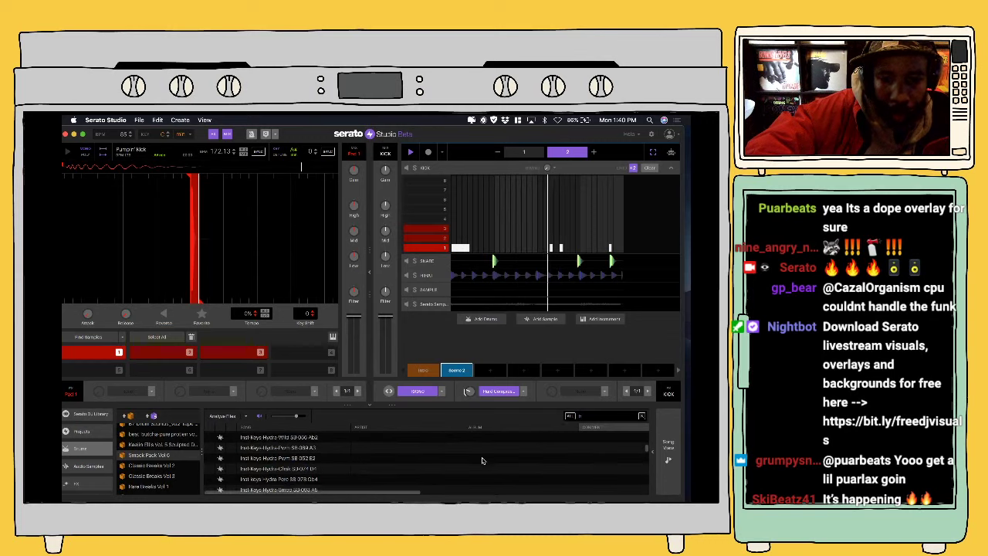
pyautogui.click(591, 417)
pyautogui.write('a')
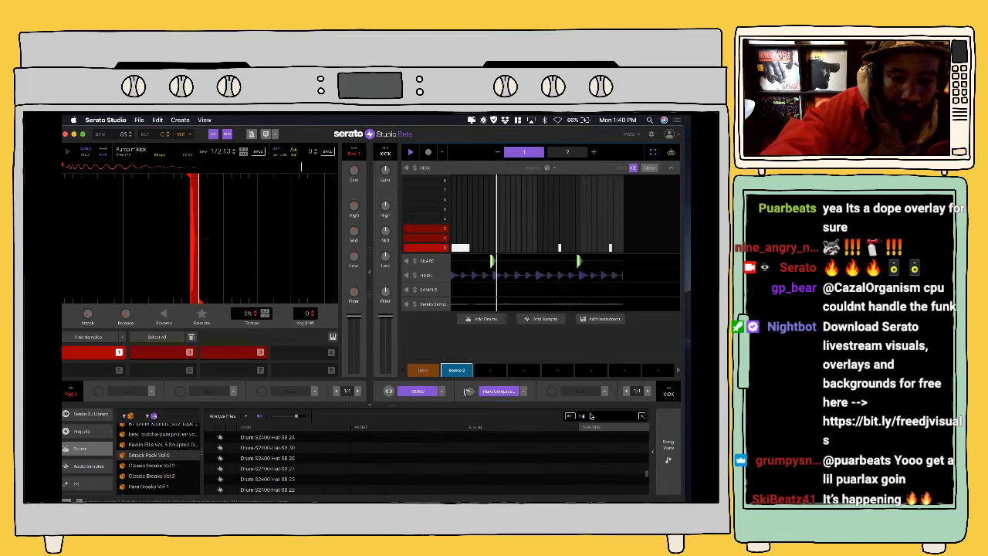
pyautogui.write('t')
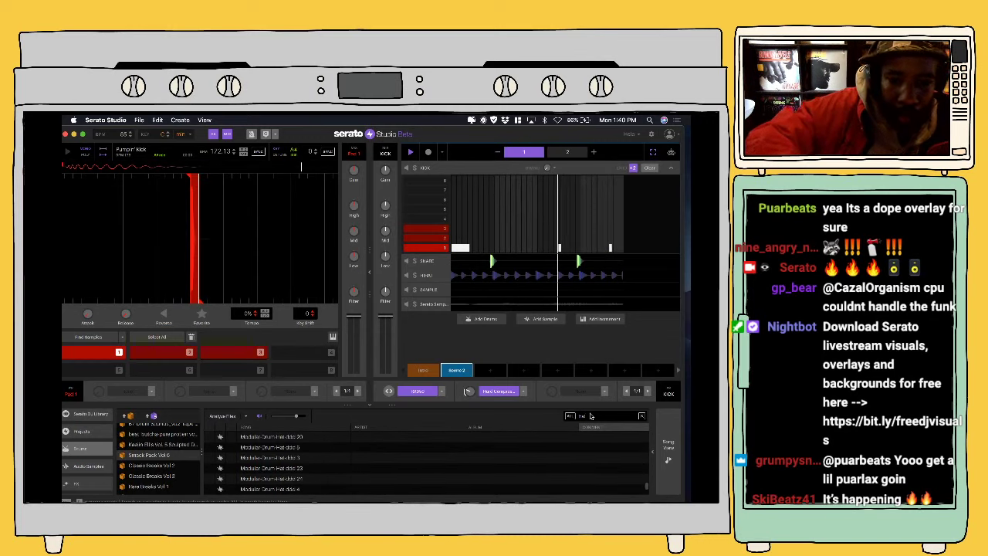
# Step: Audition the Modular Drum Hat ddd samples to compare their sound against the playing beat
pyautogui.click(351, 467)
pyautogui.press('Down')
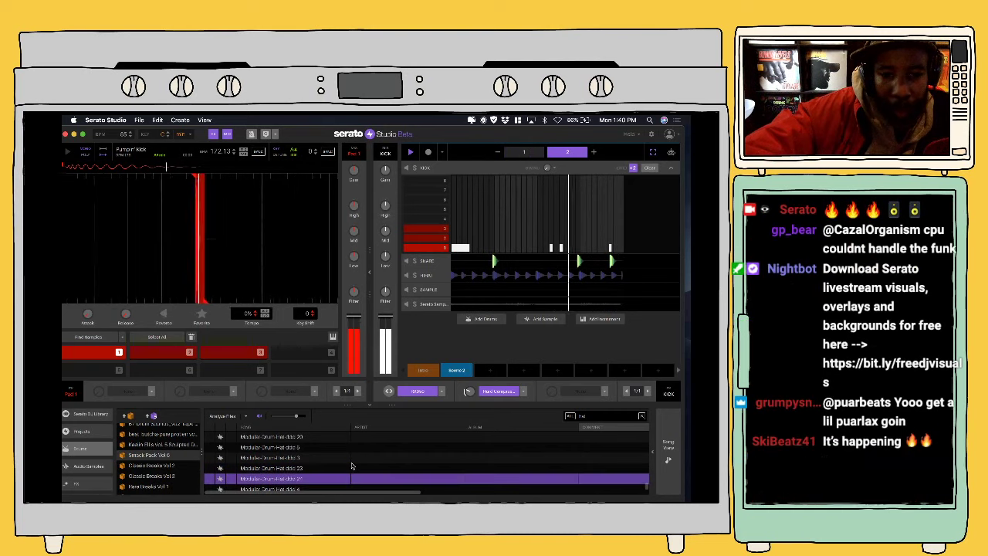
pyautogui.press('Down')
pyautogui.press('Up')
pyautogui.press('Up')
pyautogui.press('Up')
pyautogui.press('Up')
pyautogui.press('Up')
pyautogui.press('Up')
pyautogui.press('Up')
pyautogui.press('Up')
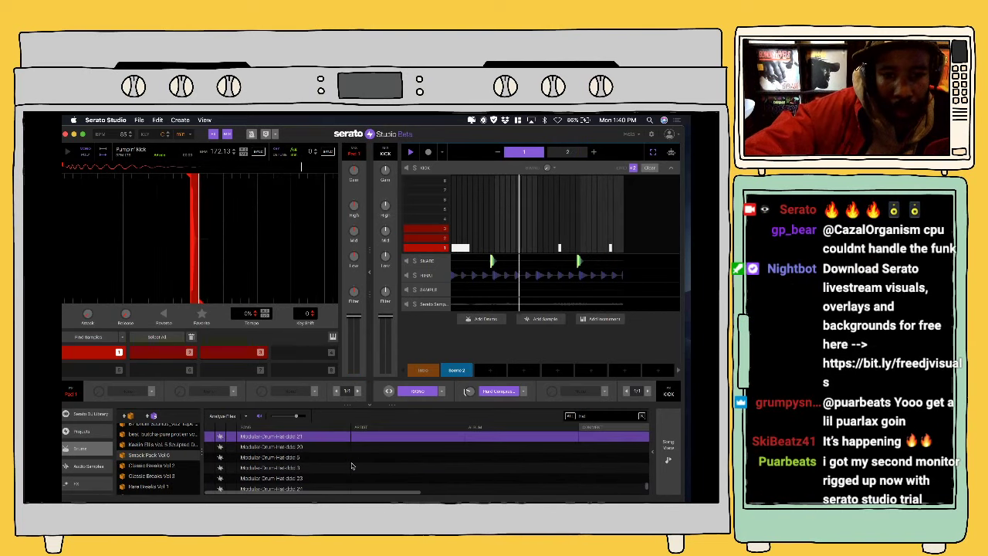
pyautogui.press('Up')
pyautogui.press('Up')
pyautogui.press('Up')
pyautogui.press('Up')
pyautogui.press('Up')
pyautogui.press('Up')
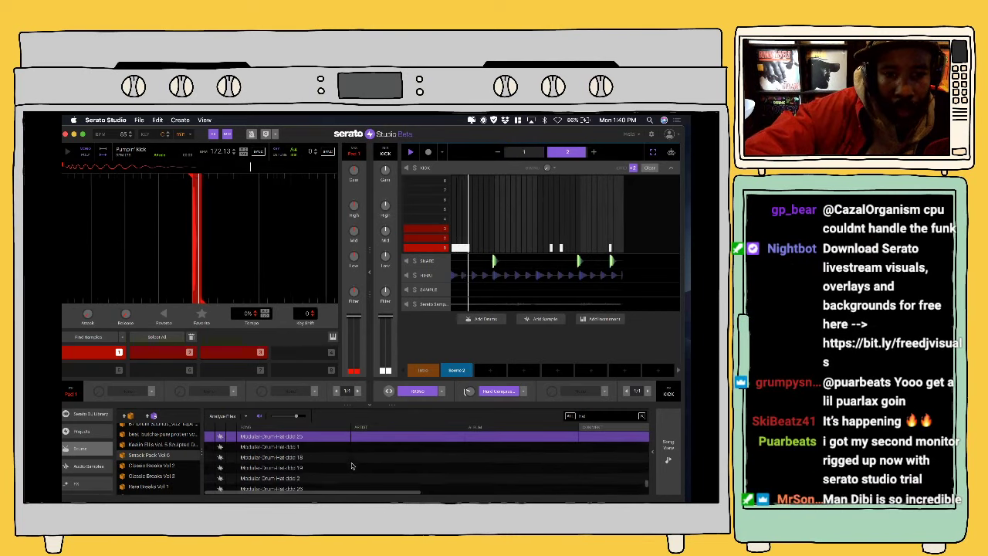
pyautogui.press('Up')
pyautogui.press('Up')
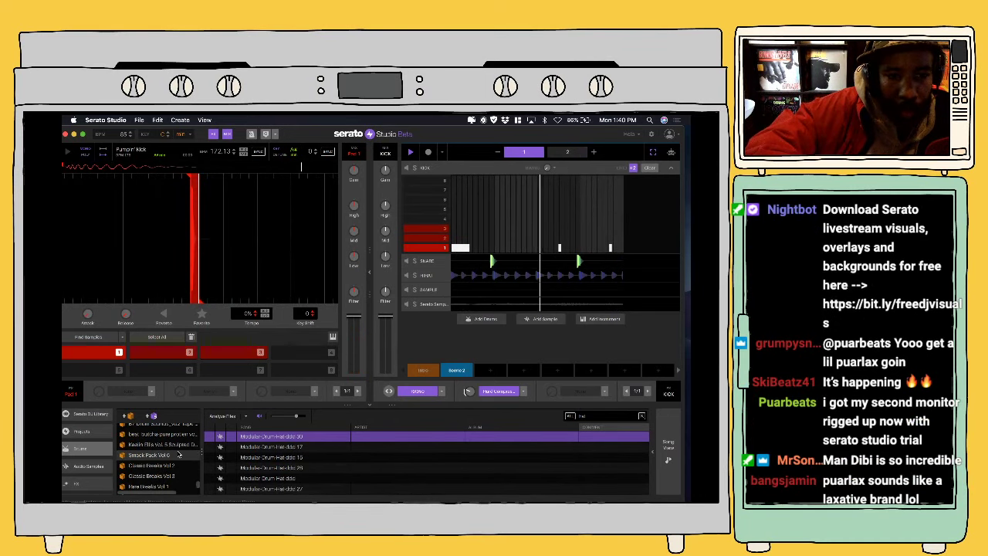
# Step: Browse the drum packs, open the Kaelin Ellis Vol. 5 pack and search it for "hat"
pyautogui.scroll(3, 179, 455)
pyautogui.scroll(3, 178, 455)
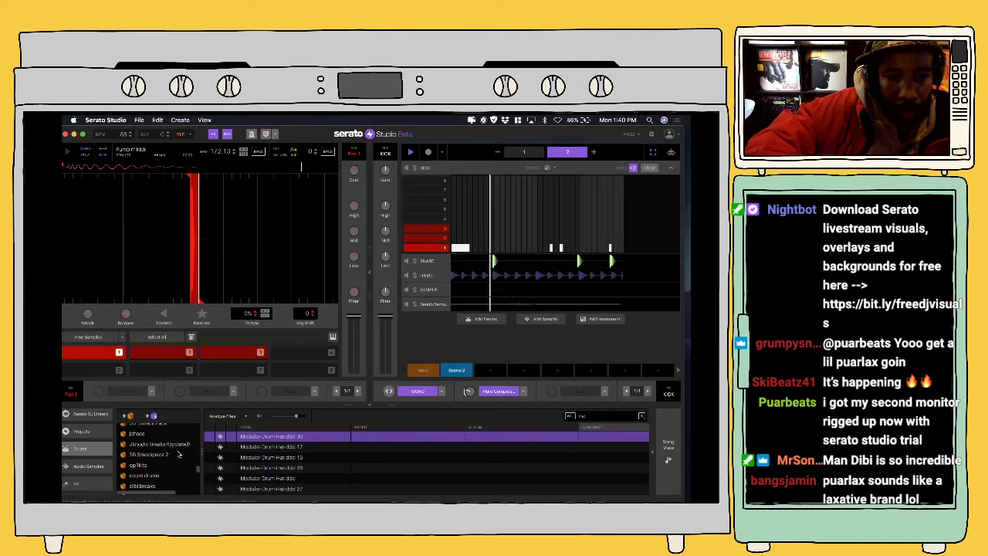
pyautogui.scroll(5, 178, 455)
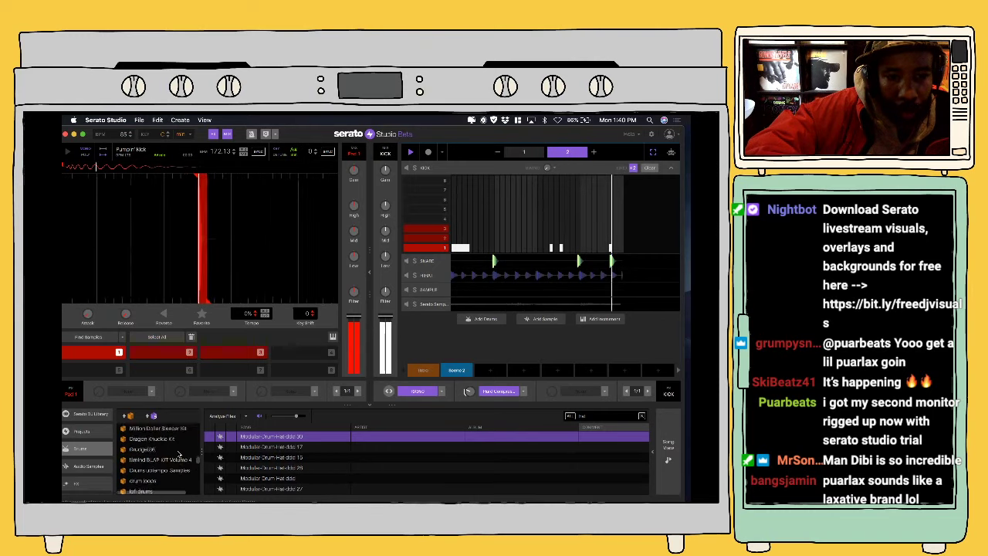
pyautogui.scroll(-1, 178, 455)
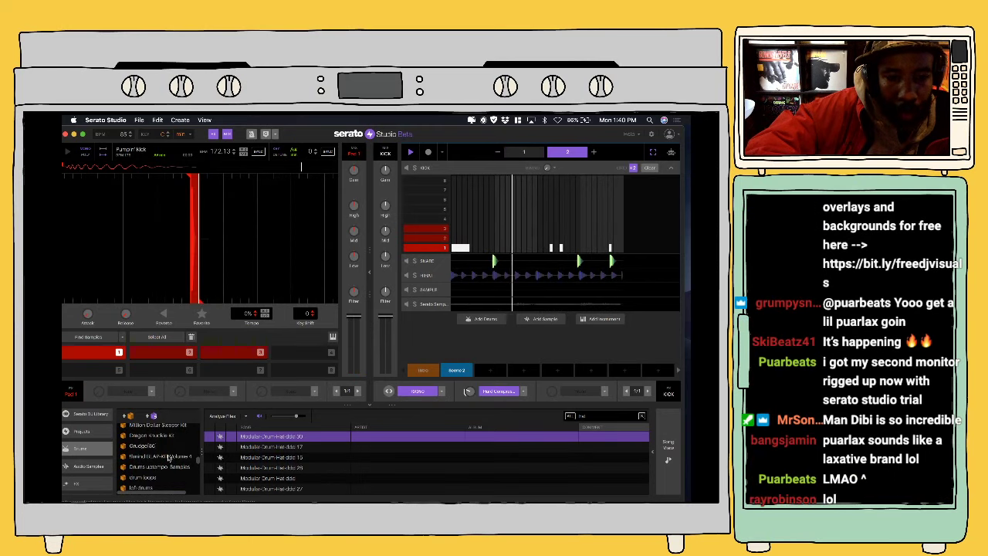
pyautogui.scroll(-5, 168, 458)
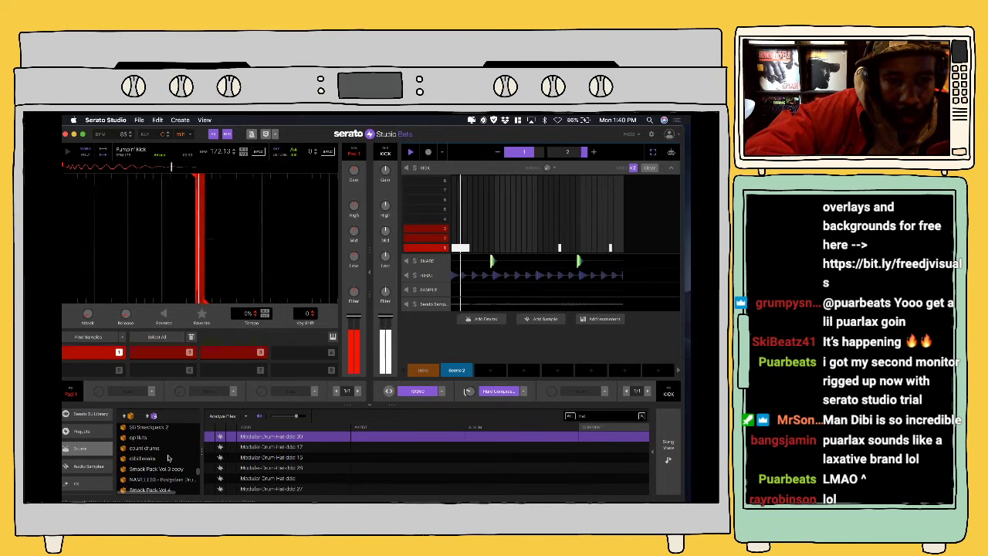
pyautogui.scroll(-5, 168, 458)
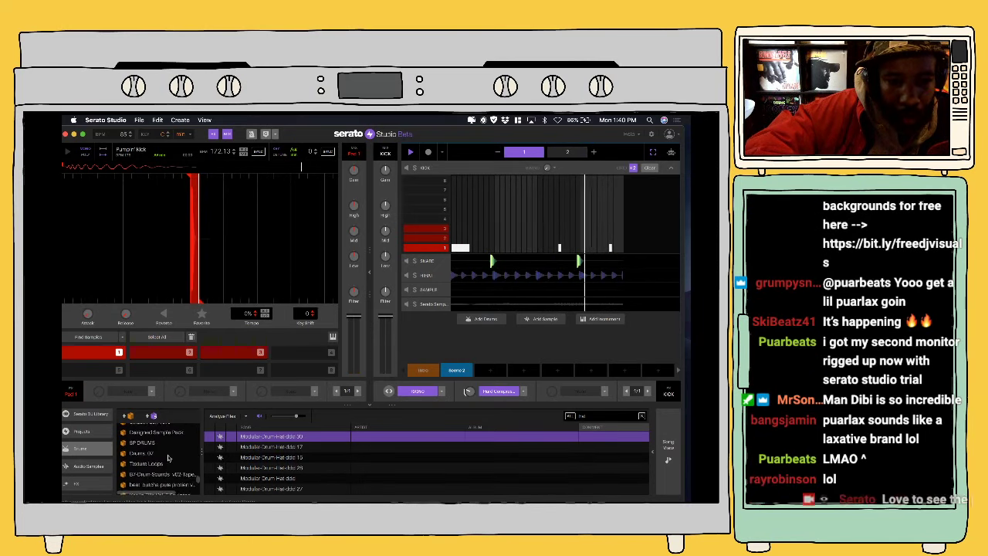
pyautogui.scroll(-5, 169, 457)
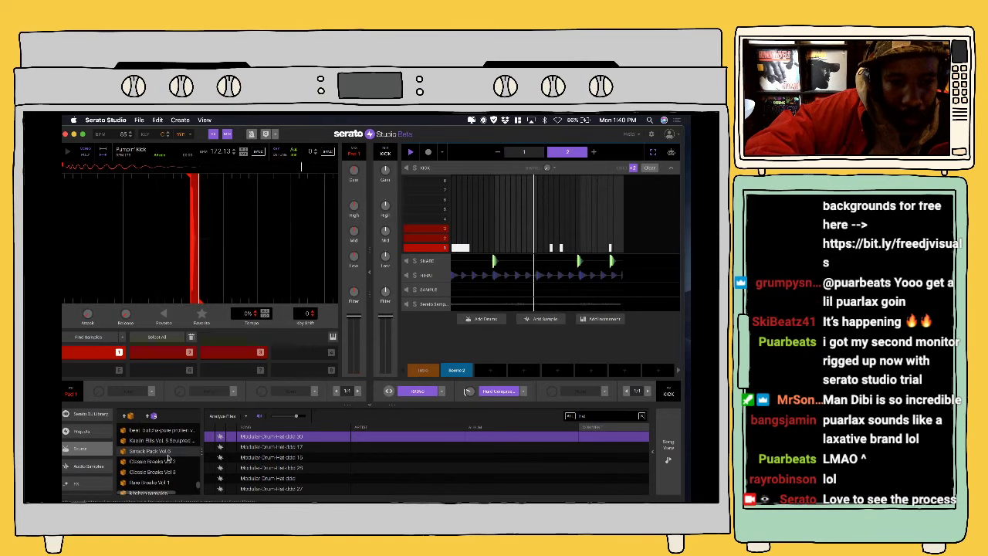
pyautogui.click(162, 441)
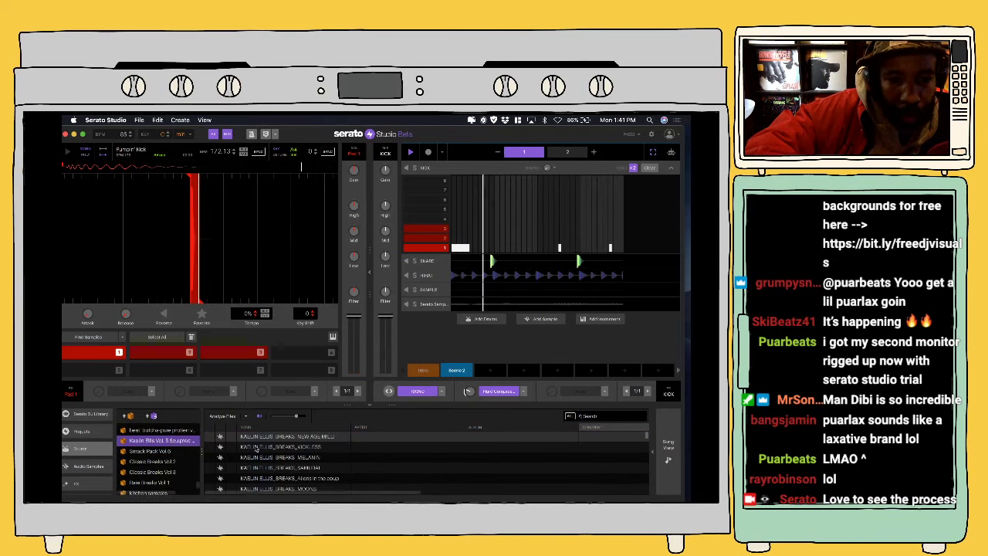
pyautogui.click(593, 418)
pyautogui.write('h')
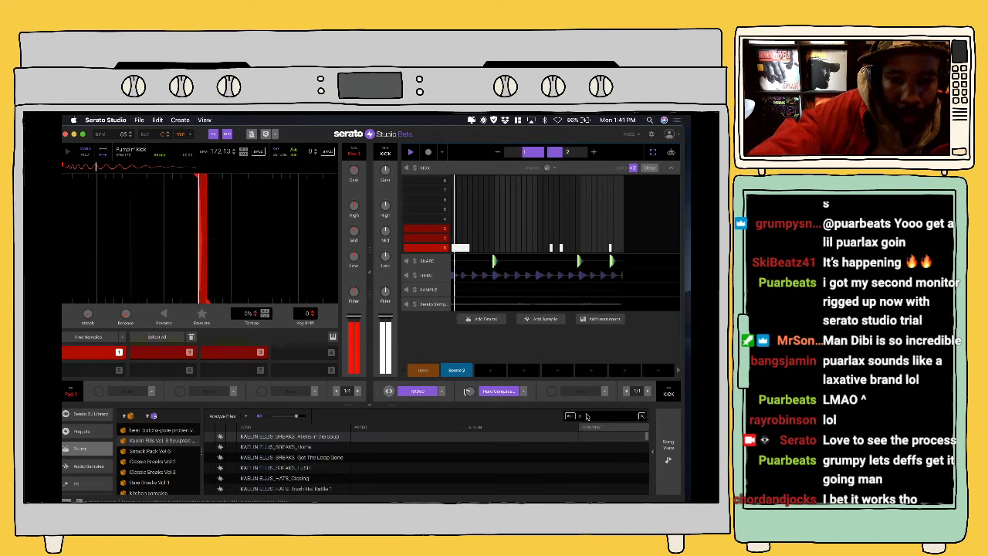
pyautogui.write('at')
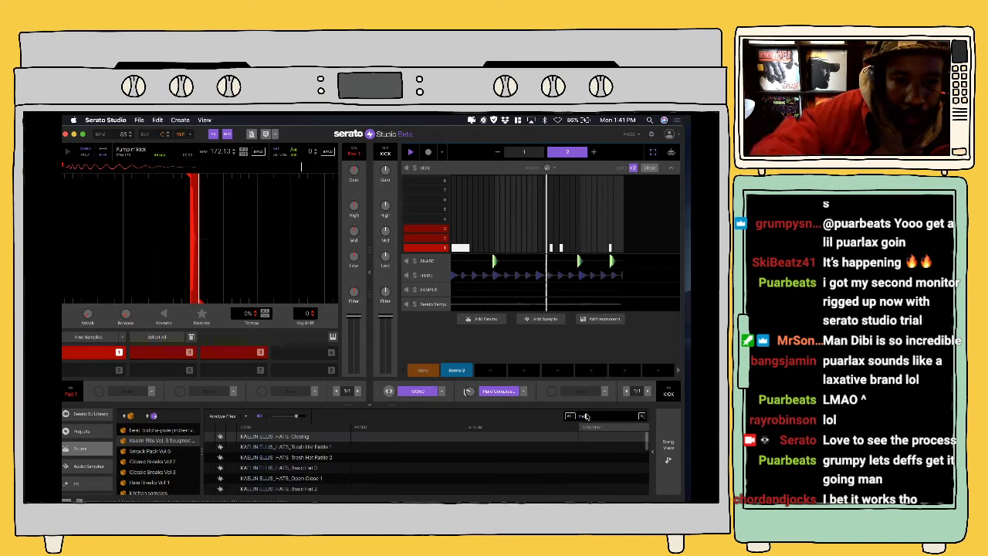
# Step: Audition the Kaelin Ellis Basic Hat and Open Close samples against the playing beat
pyautogui.click(334, 467)
pyautogui.click(333, 475)
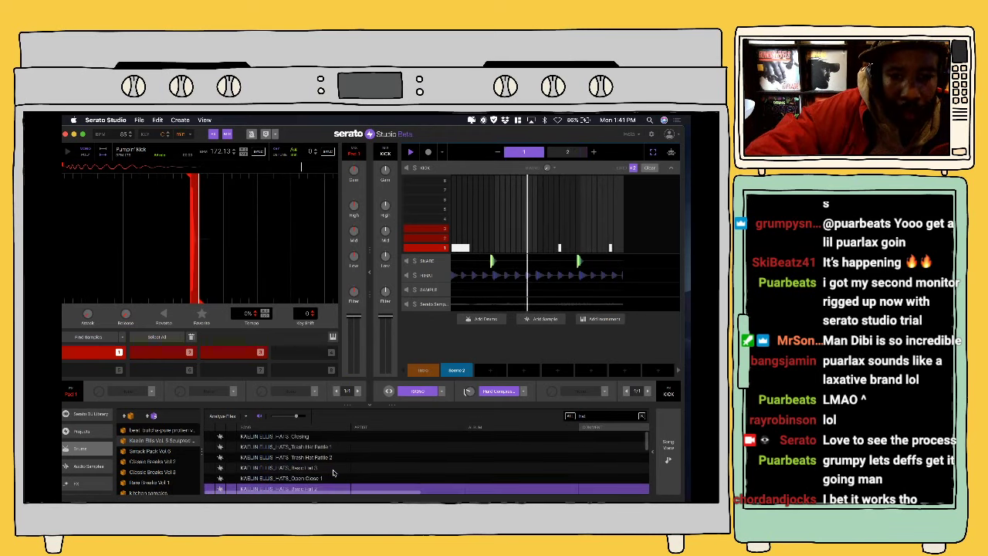
pyautogui.press('Down')
pyautogui.press('Down')
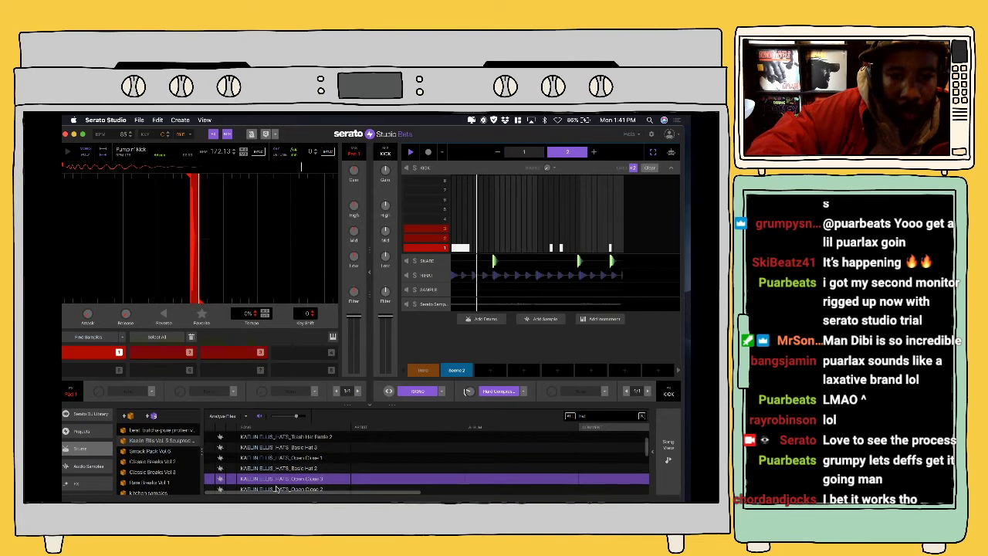
# Step: Add the Basic Hat 2 sample as a new drum track with tempo sync off and record pad 1 hits in Scene 2
pyautogui.click(294, 468)
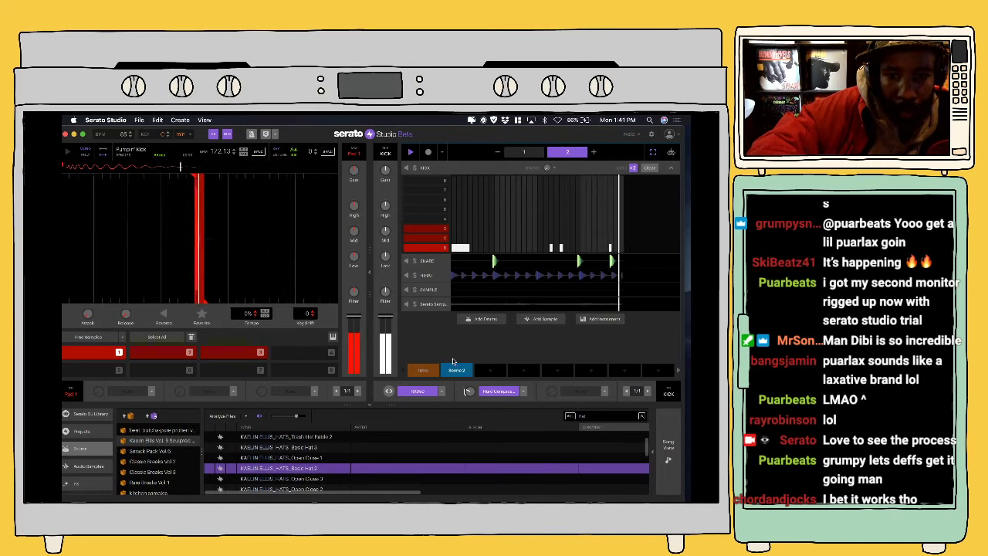
pyautogui.moveTo(262, 474); pyautogui.dragTo(421, 342)
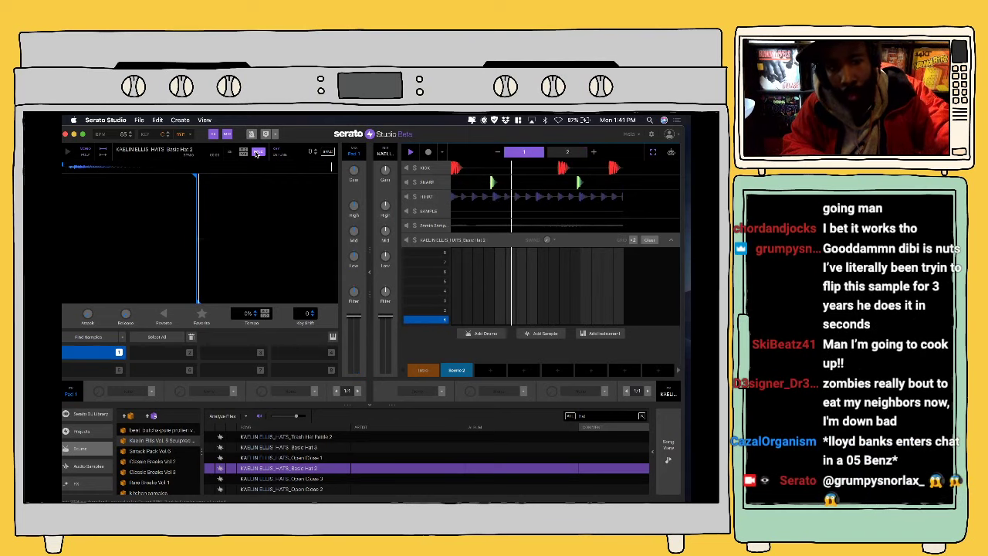
pyautogui.click(257, 153)
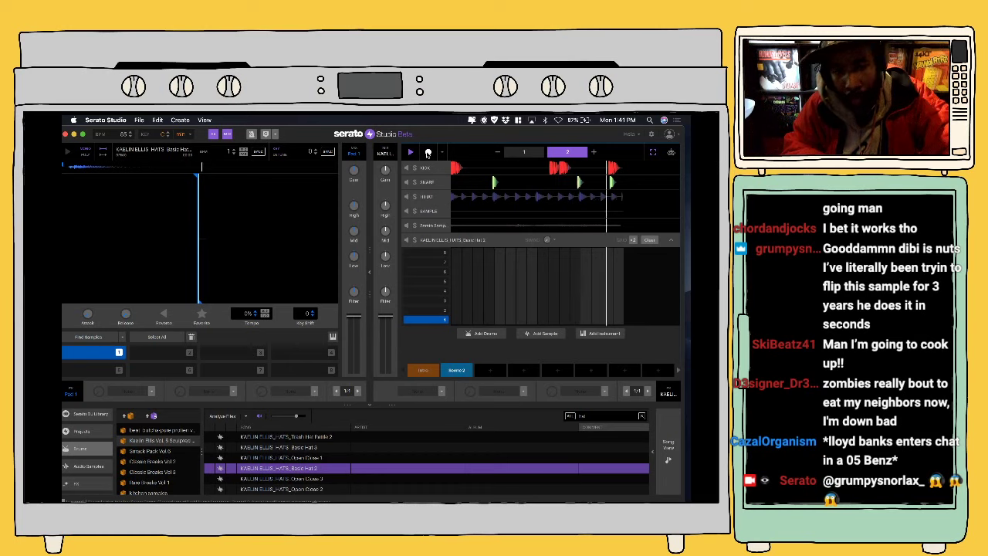
pyautogui.click(428, 154)
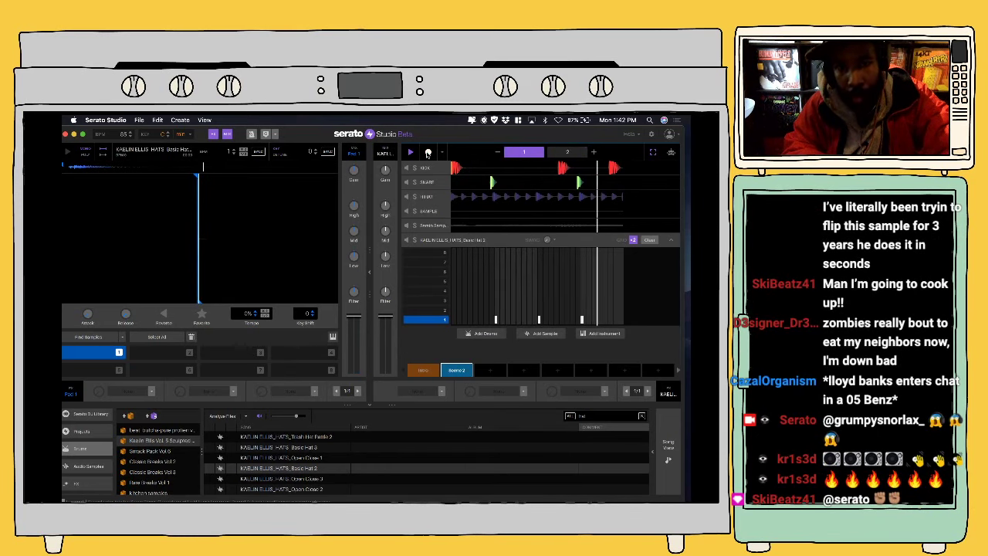
pyautogui.click(428, 152)
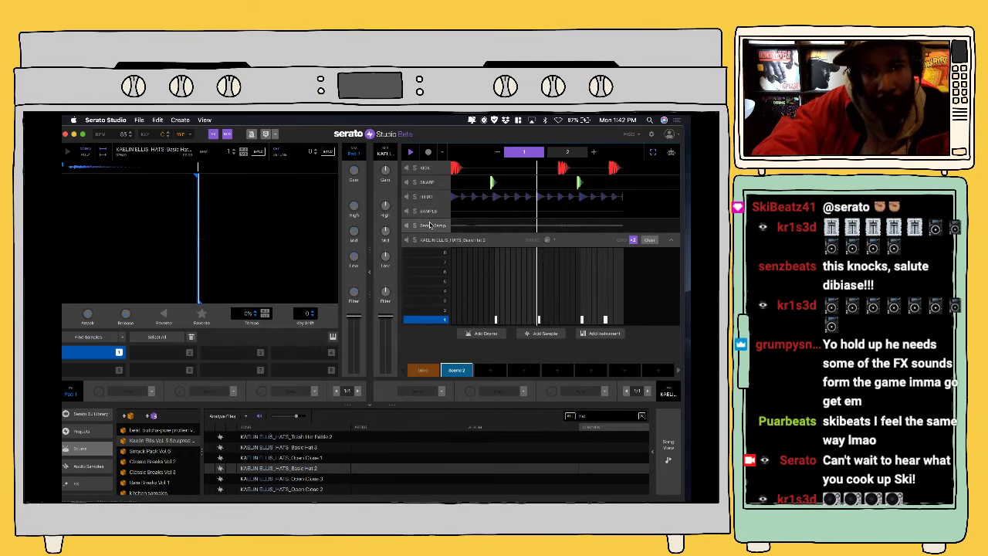
# Step: Open the Serato Sample track and duplicate Scene 2 as a new Scene 3
pyautogui.click(430, 225)
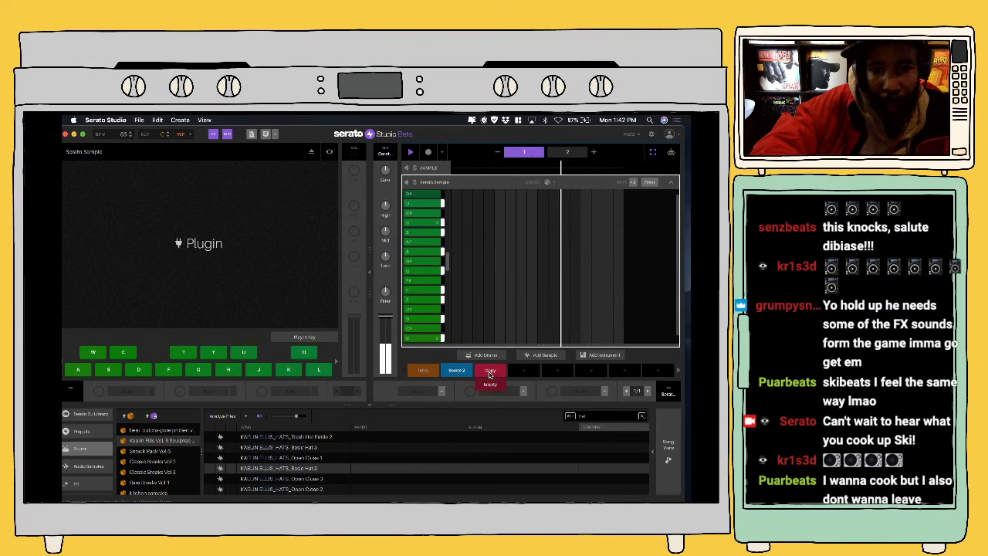
pyautogui.click(488, 372)
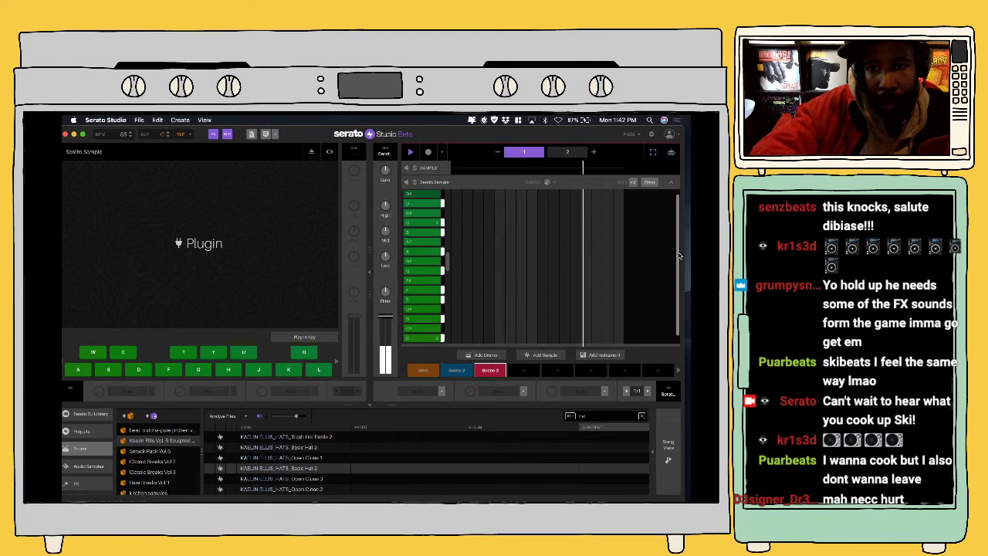
pyautogui.scroll(-2, 679, 256)
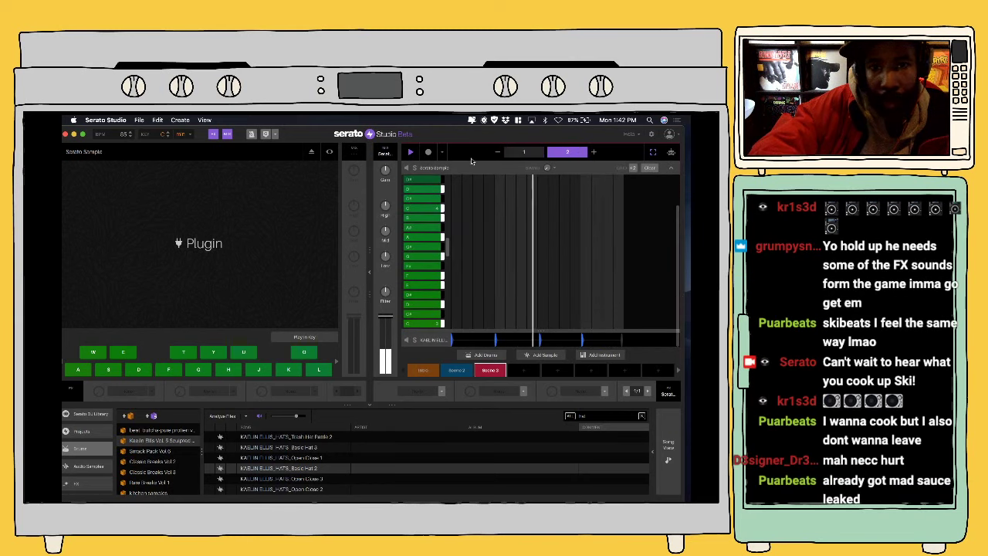
# Step: Fill the empty Serato Sample pads using Set Random, close the plugin and toggle recording in Scene 3
pyautogui.click(329, 152)
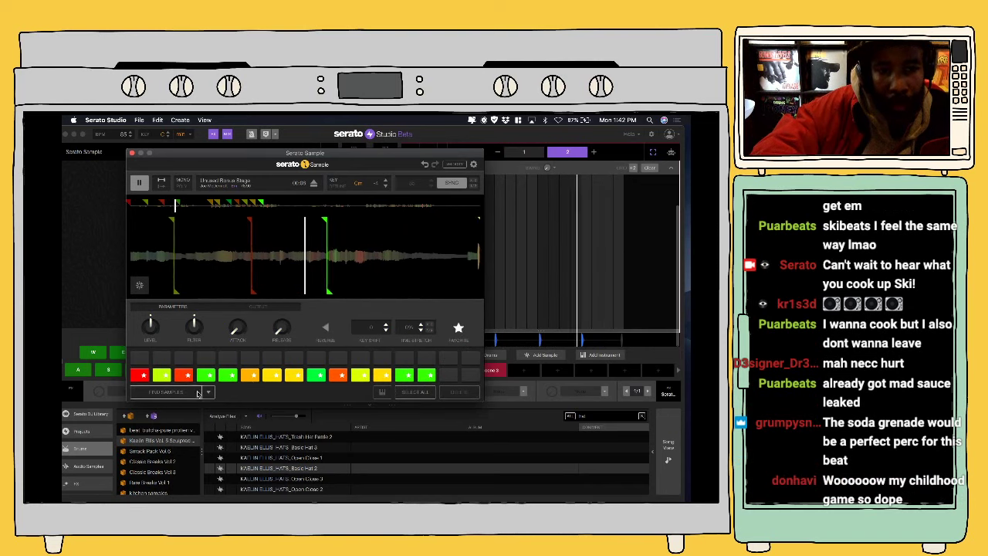
pyautogui.click(208, 391)
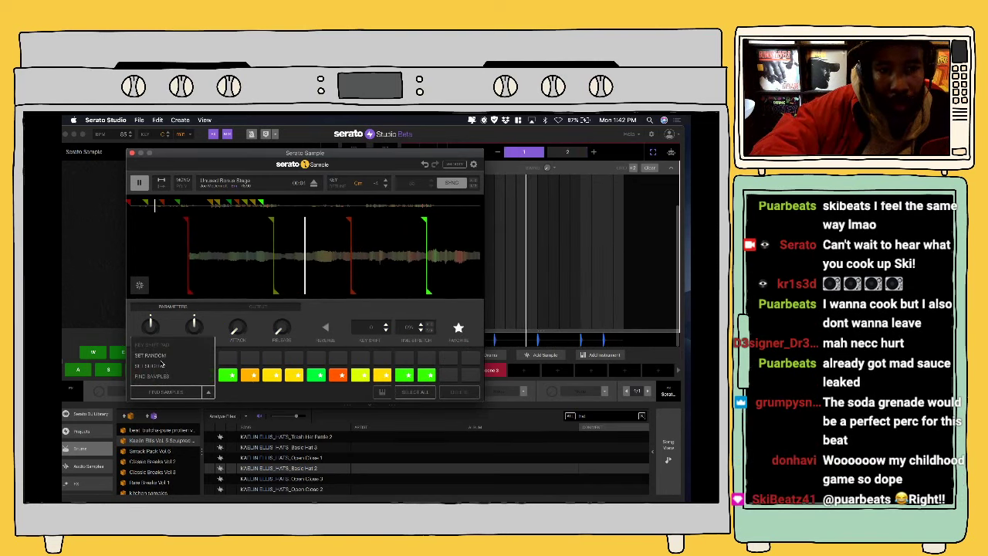
pyautogui.click(159, 360)
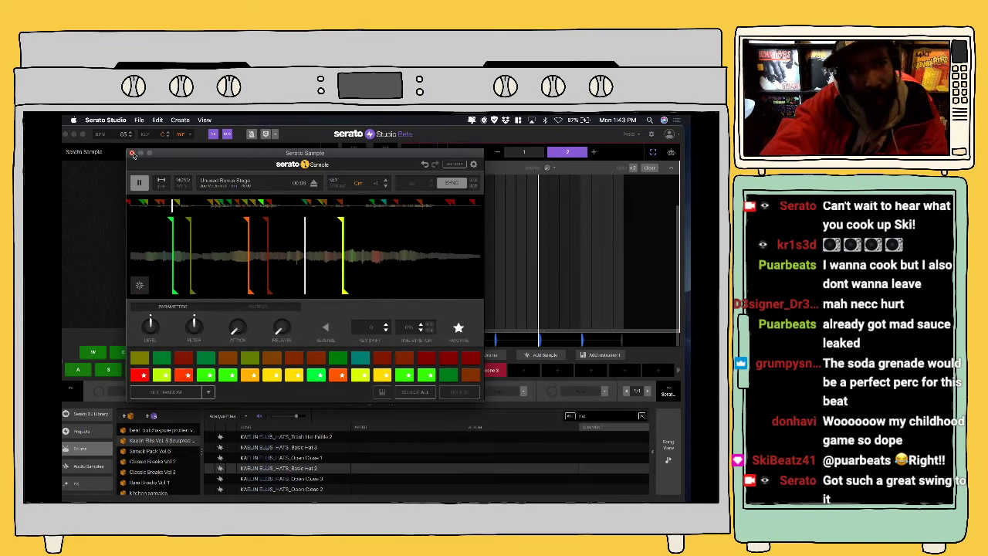
pyautogui.click(132, 154)
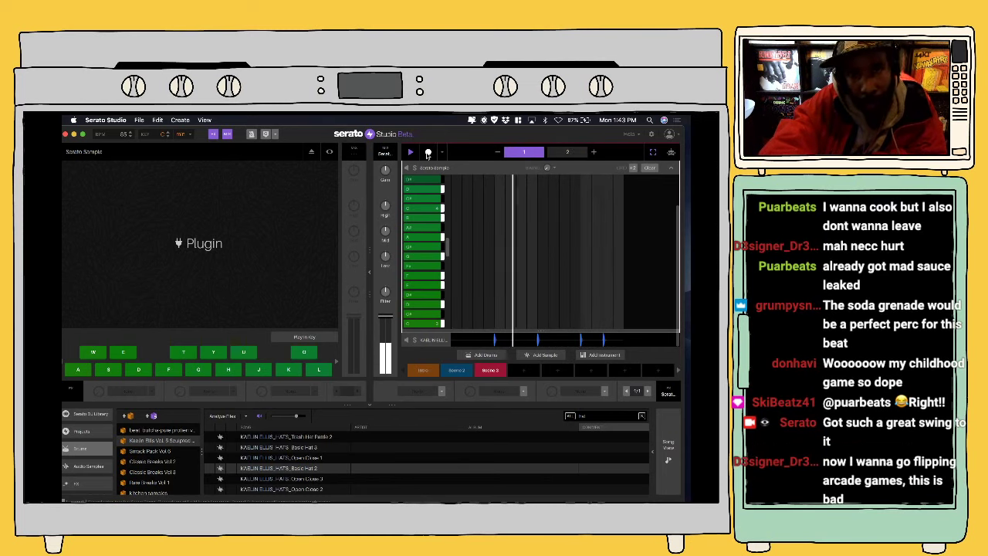
pyautogui.click(428, 154)
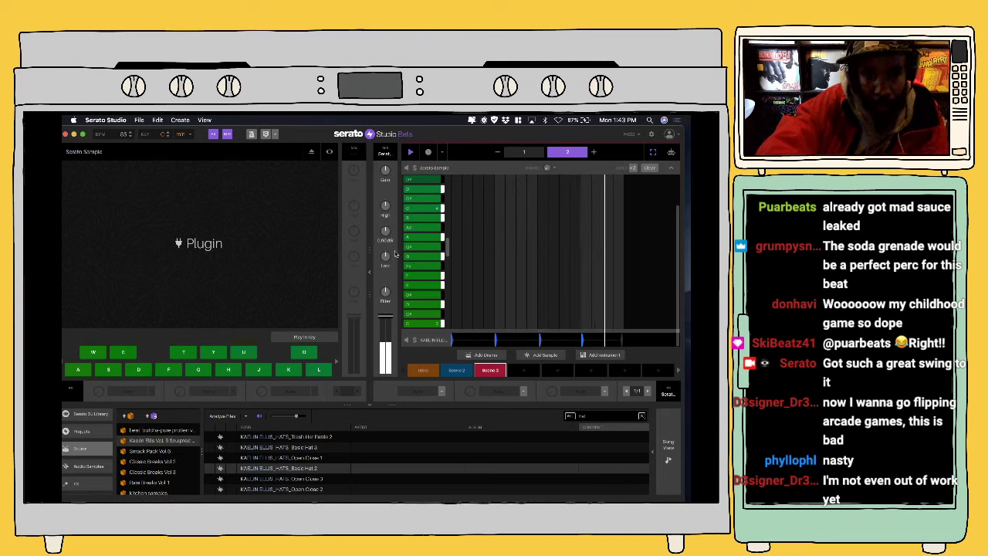
# Step: Open the Basic Hat 2 track, lower its volume and adjust its High EQ
pyautogui.click(435, 342)
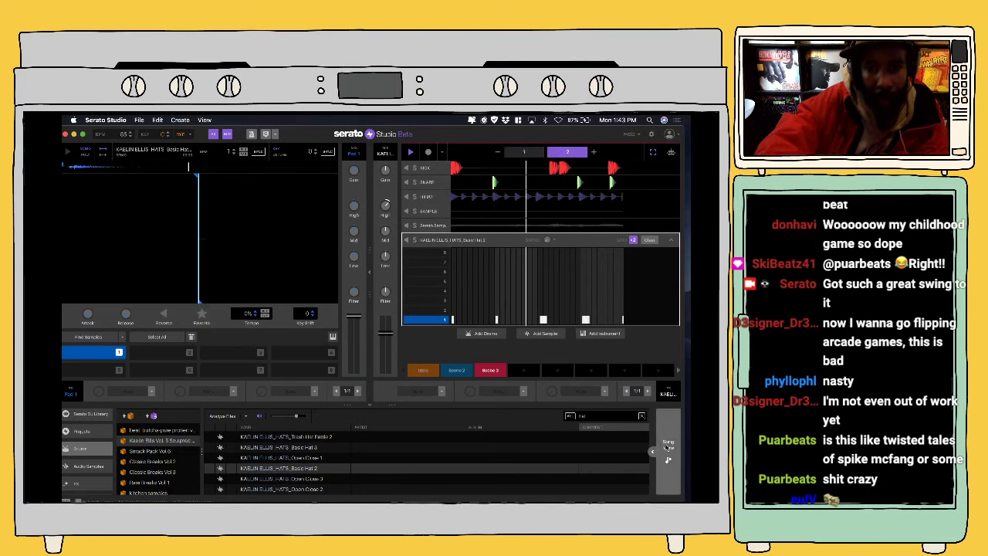
# Step: Open SketchCassette II on the song's master channel, set its Age slider near Used, and return to the scenes
pyautogui.click(667, 449)
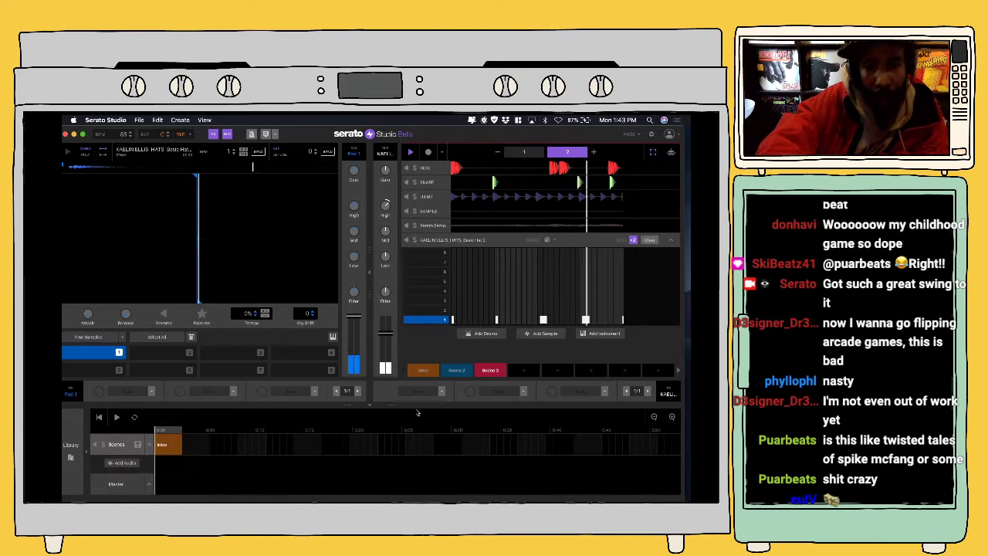
pyautogui.click(116, 484)
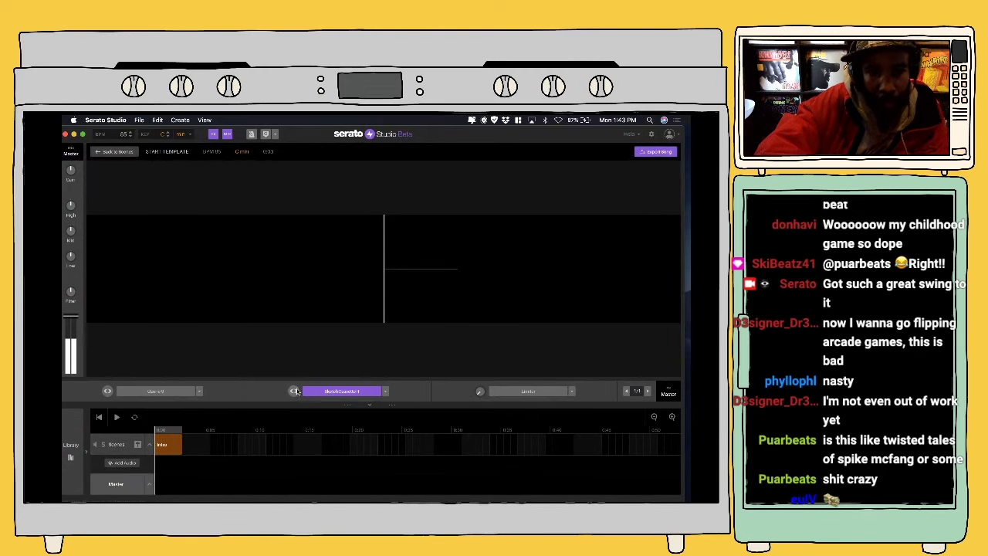
pyautogui.click(294, 392)
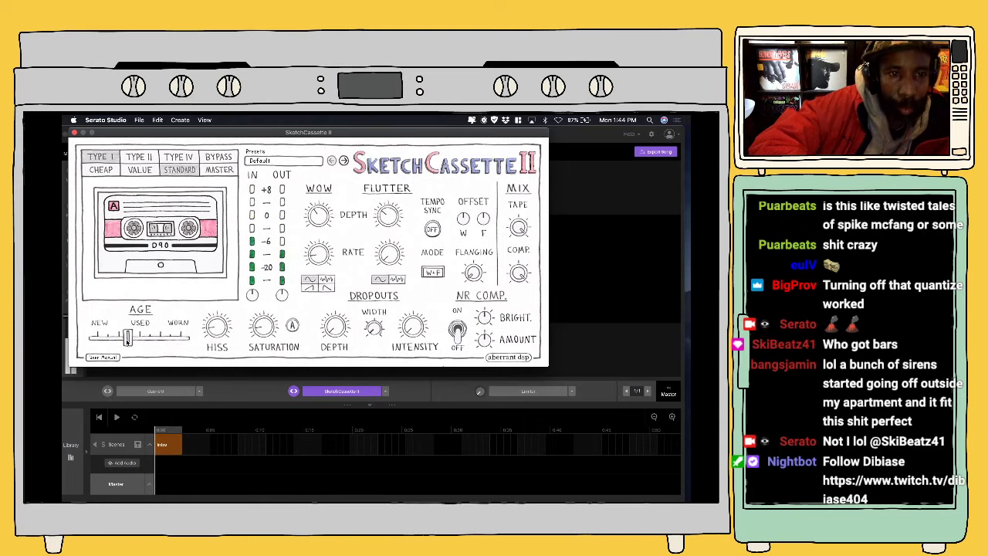
pyautogui.click(74, 134)
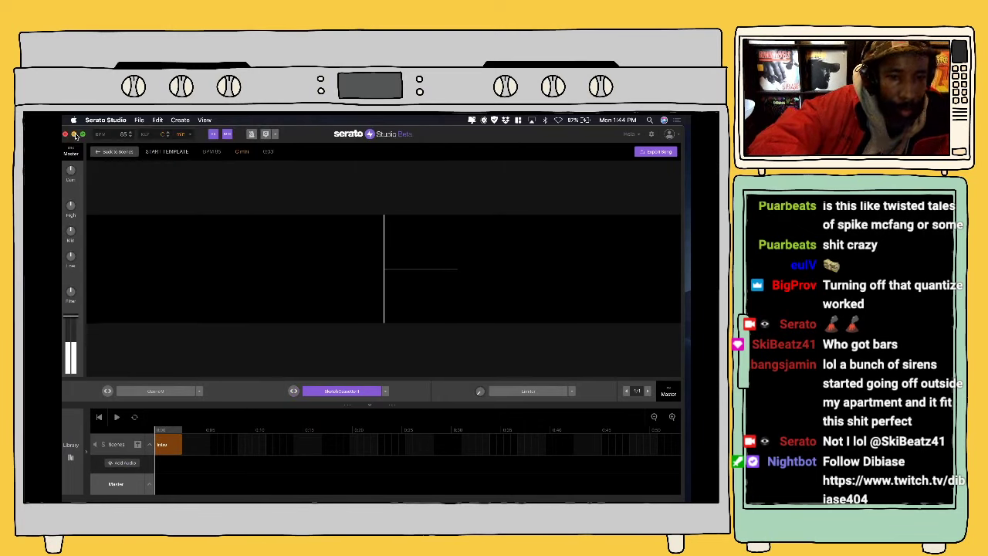
pyautogui.click(115, 152)
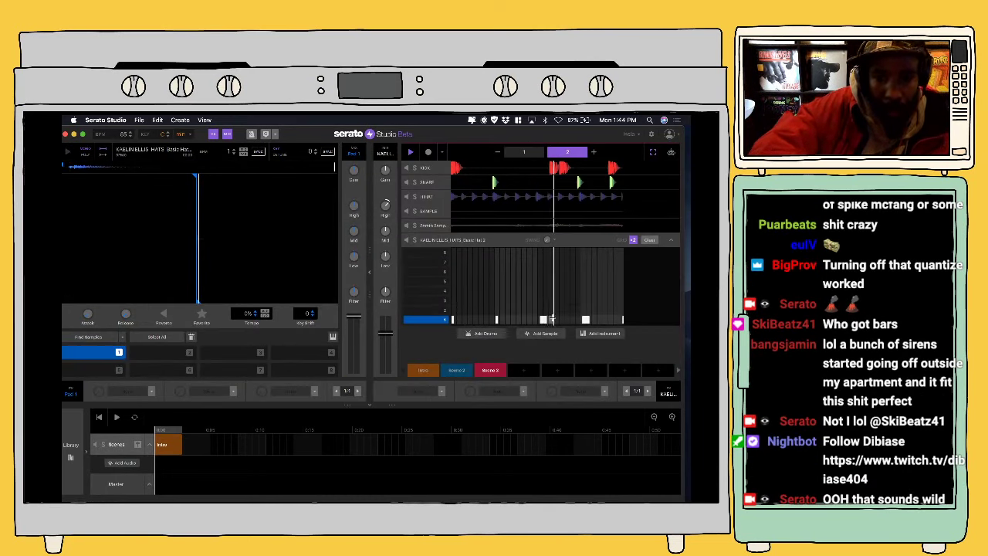
# Step: Extend Scene 3 to four bars and open its Serato Sample track
pyautogui.click(595, 153)
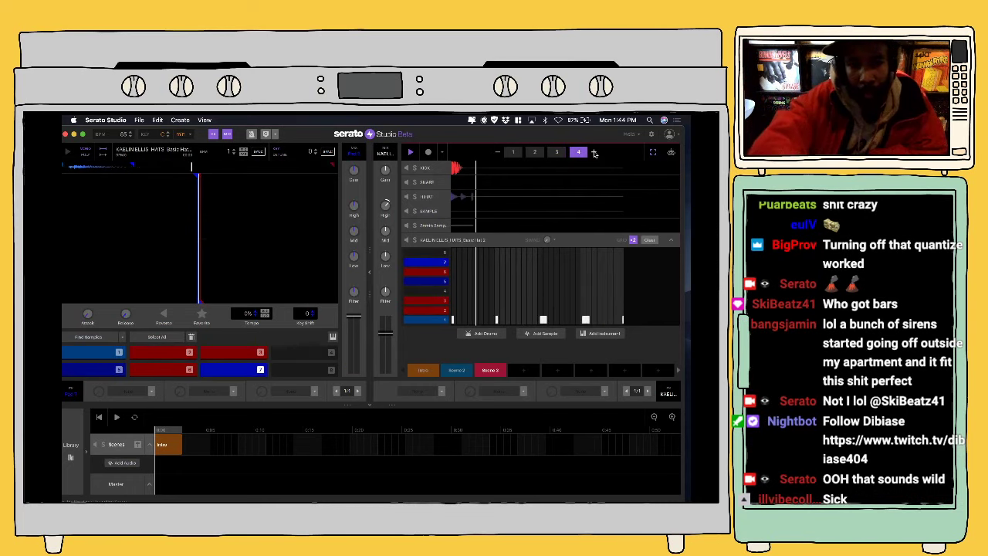
pyautogui.click(433, 226)
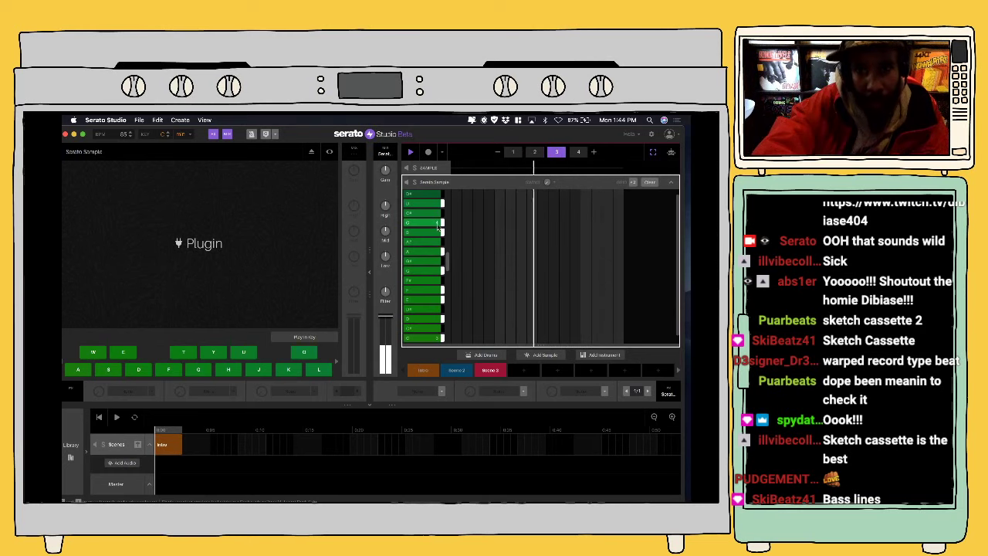
# Step: Copy the four-bar Scene 3 into a new Scene 4
pyautogui.click(458, 371)
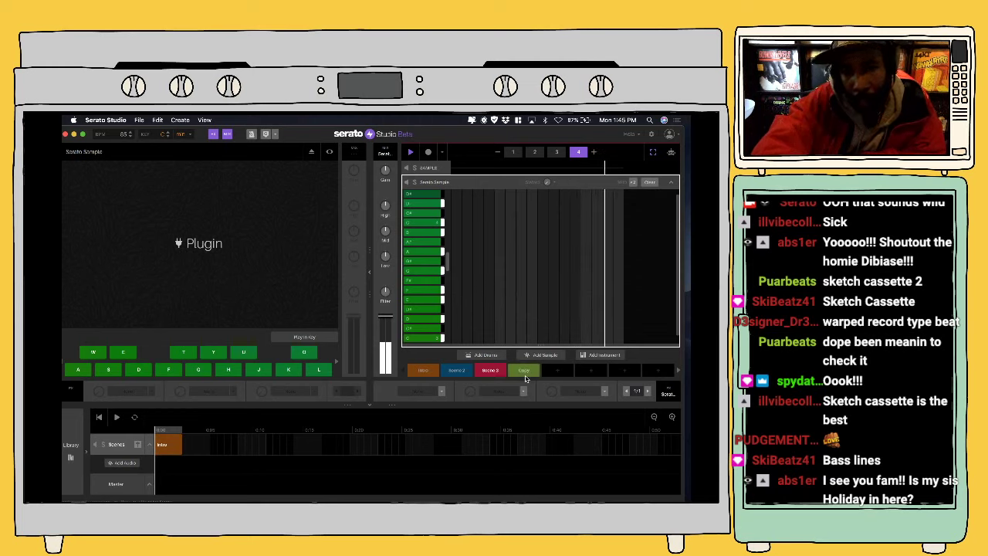
pyautogui.click(524, 371)
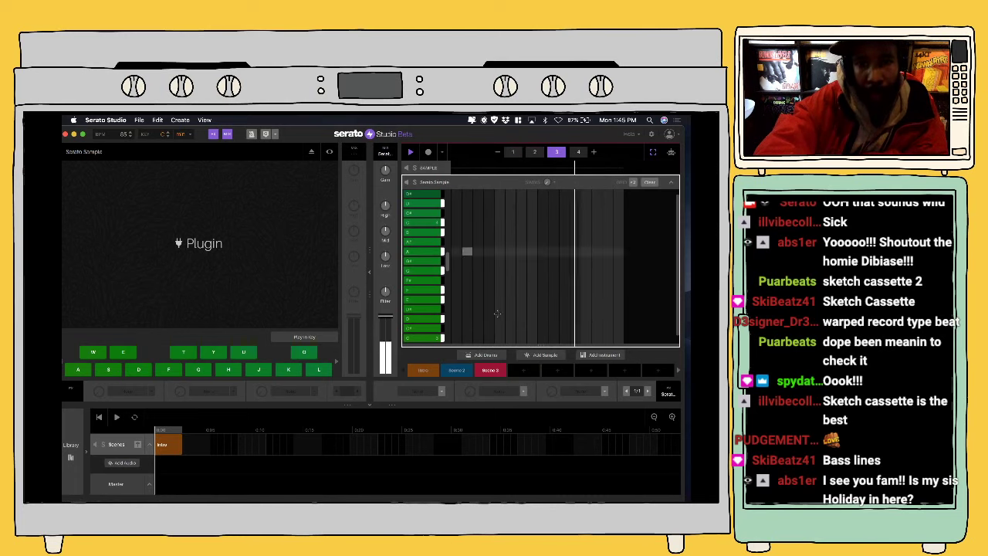
pyautogui.click(525, 376)
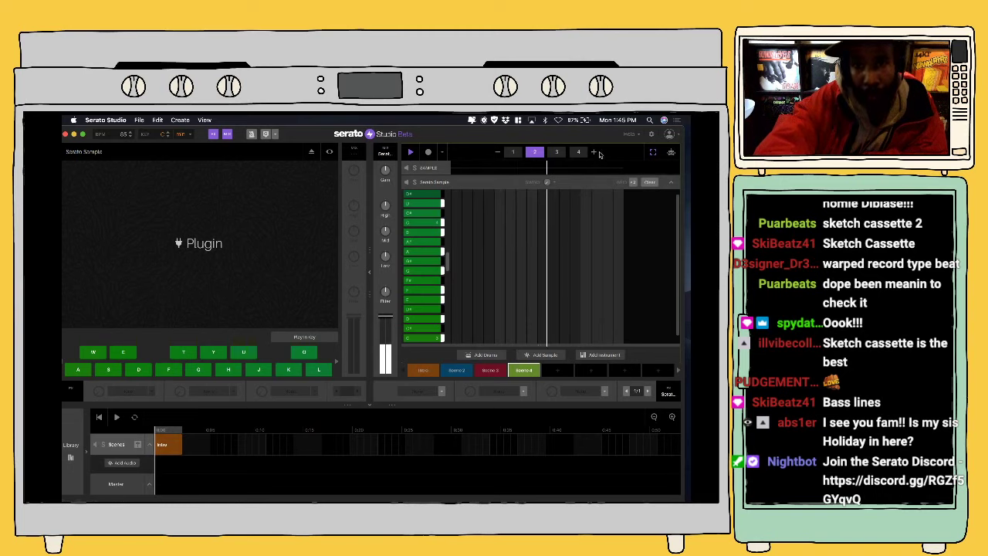
# Step: Clear Scene 4's Serato Sample pattern, audition the chops in the plugin window and record a new sample pattern
pyautogui.click(651, 182)
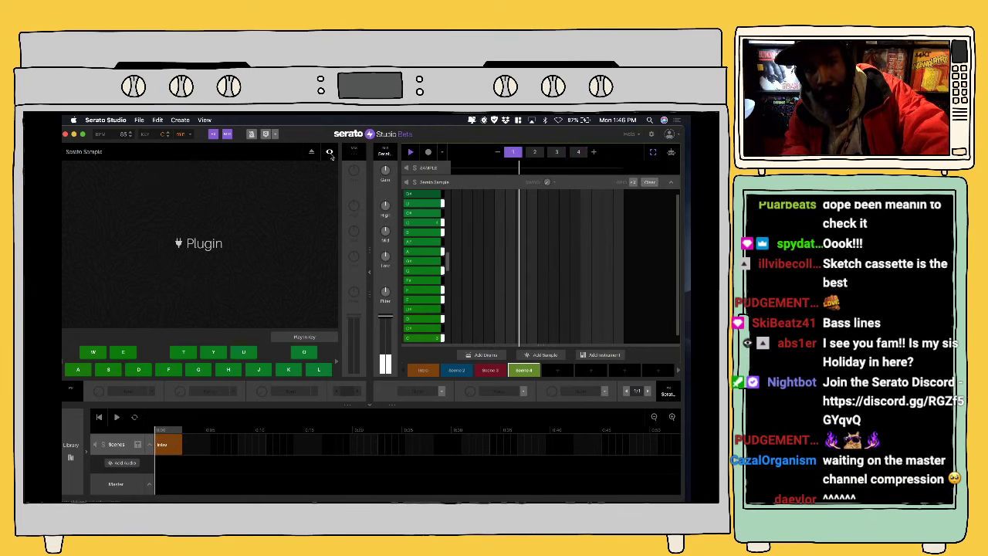
pyautogui.click(330, 152)
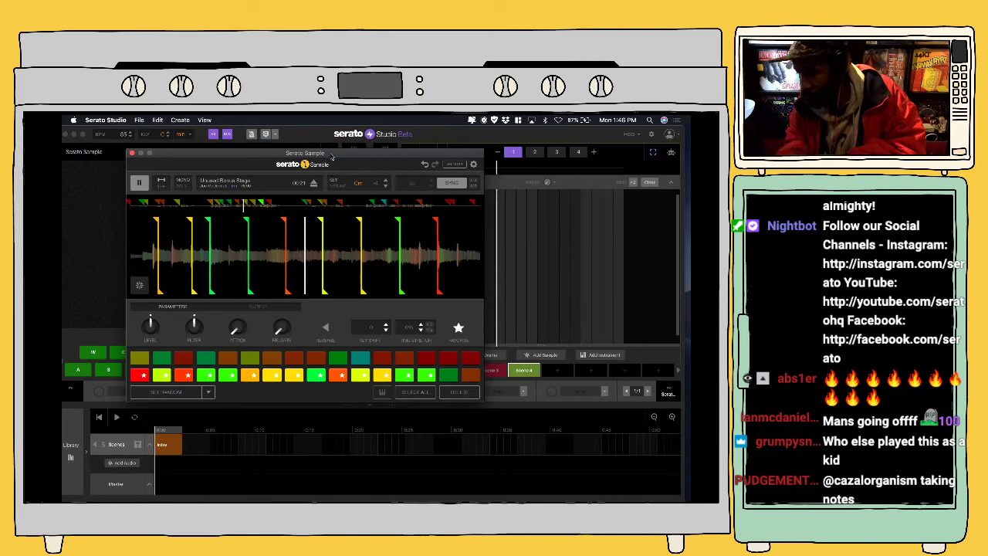
pyautogui.press('space')
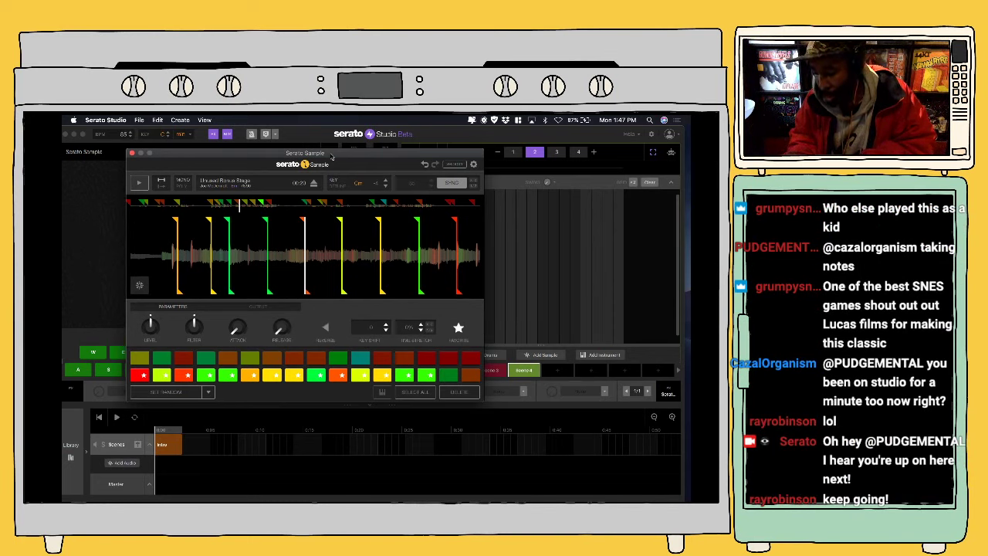
pyautogui.press('space')
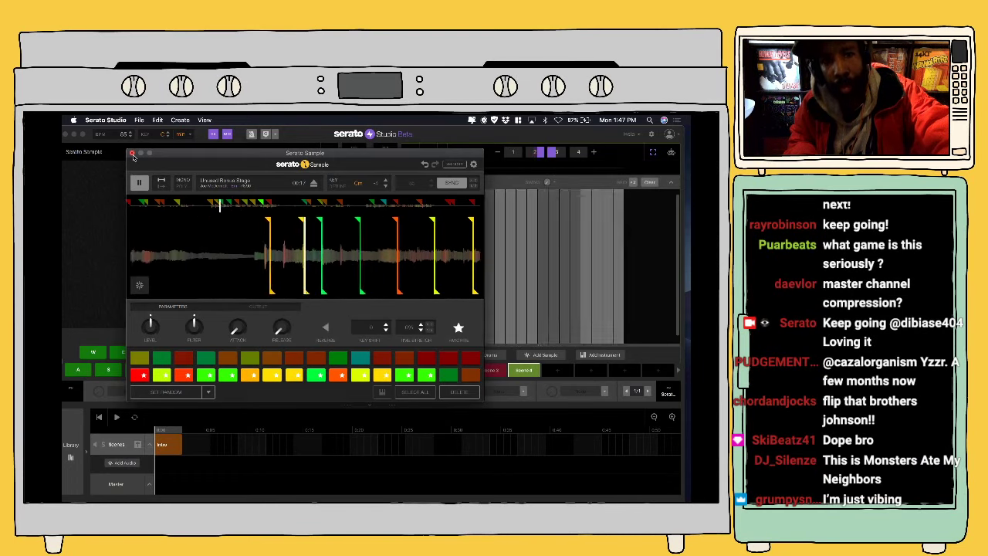
pyautogui.click(132, 153)
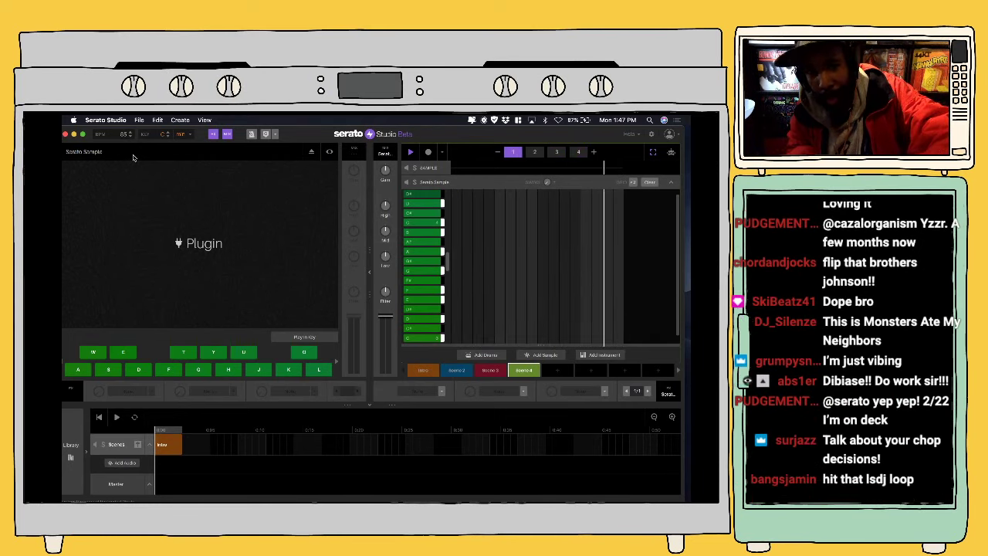
pyautogui.click(428, 152)
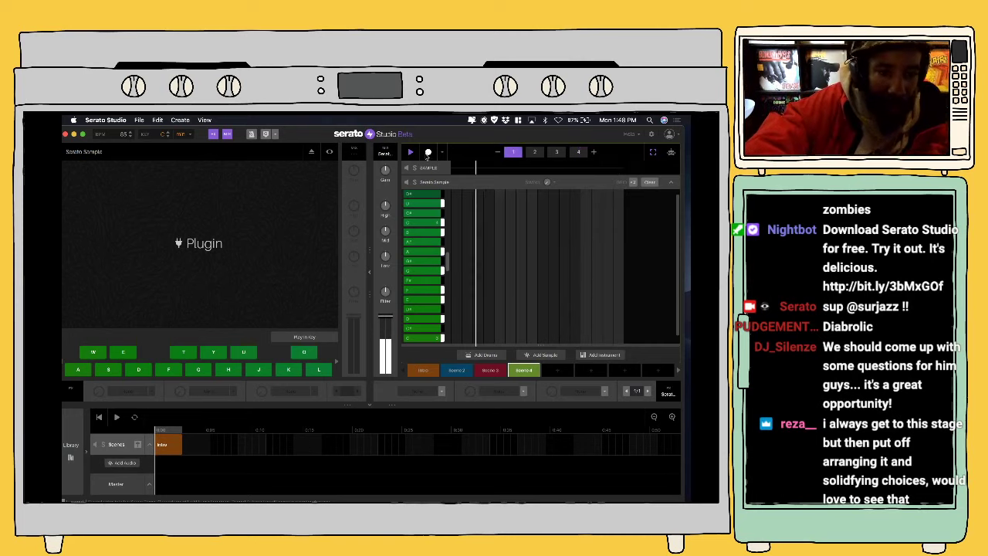
# Step: Search the Smack Pack Vol 6 drum pack in the library for drum fills
pyautogui.click(74, 464)
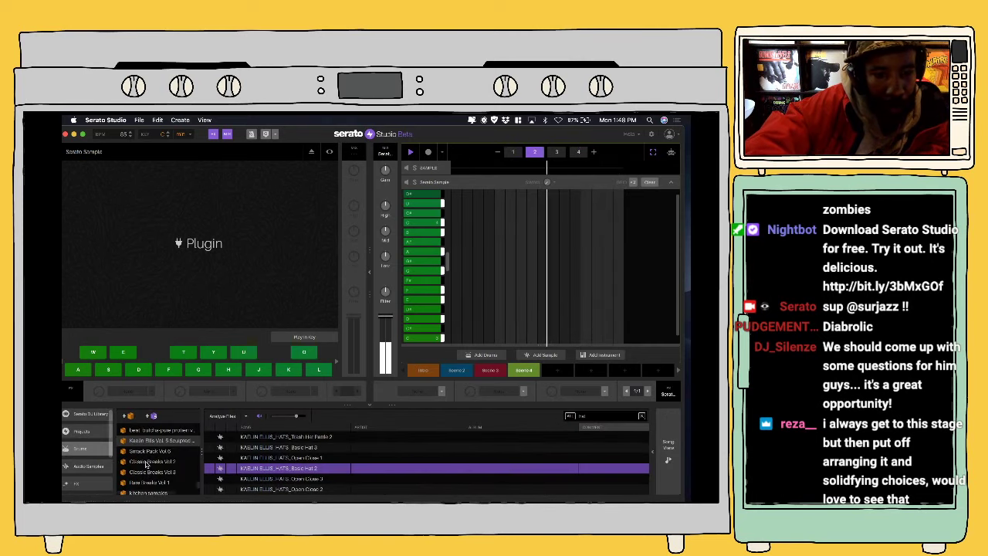
pyautogui.scroll(-1, 163, 466)
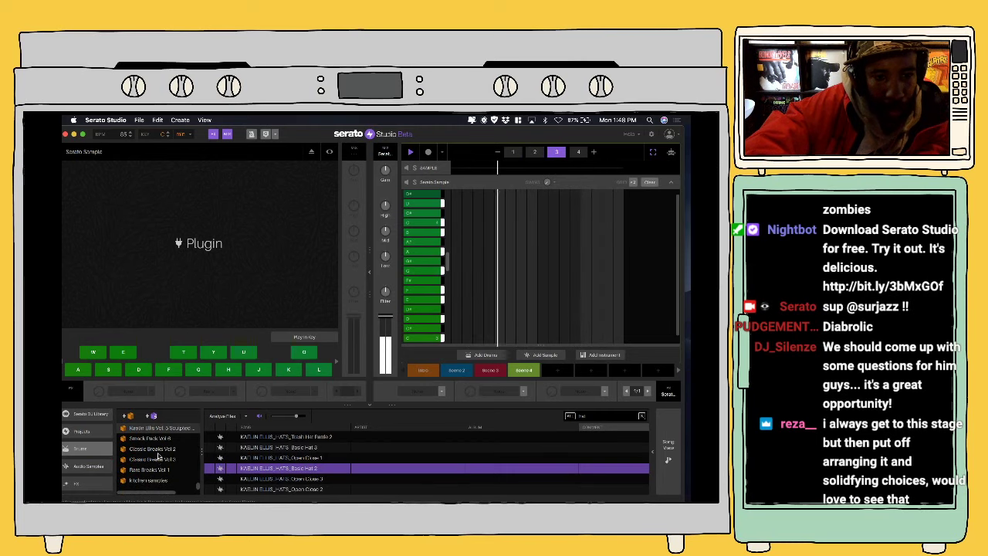
pyautogui.scroll(1, 161, 452)
pyautogui.click(159, 447)
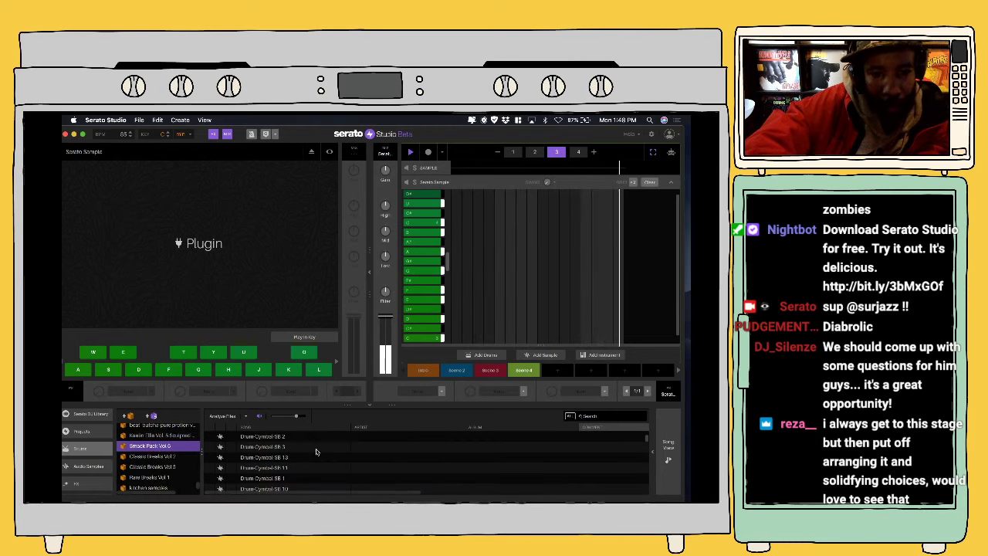
pyautogui.scroll(-5, 354, 455)
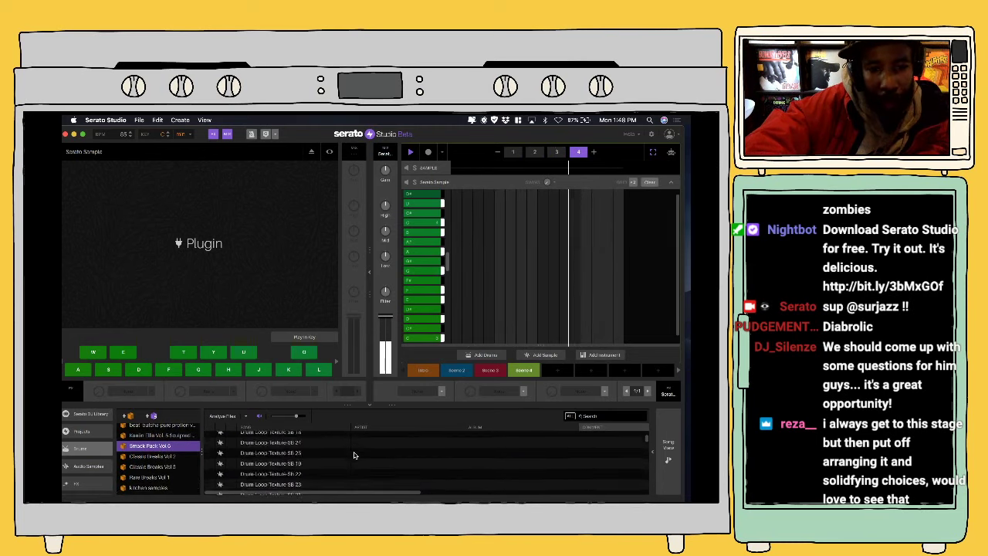
pyautogui.scroll(-5, 354, 456)
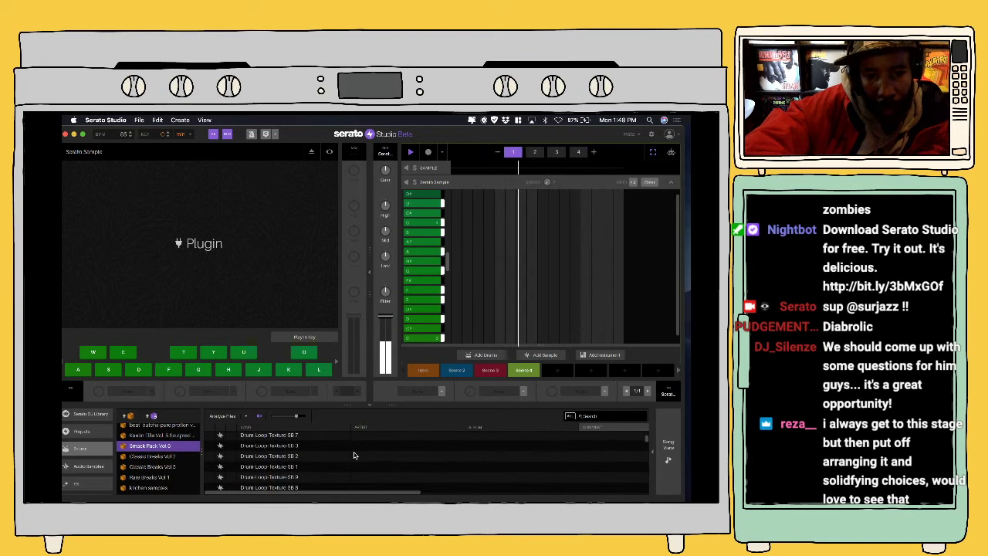
pyautogui.scroll(-5, 354, 455)
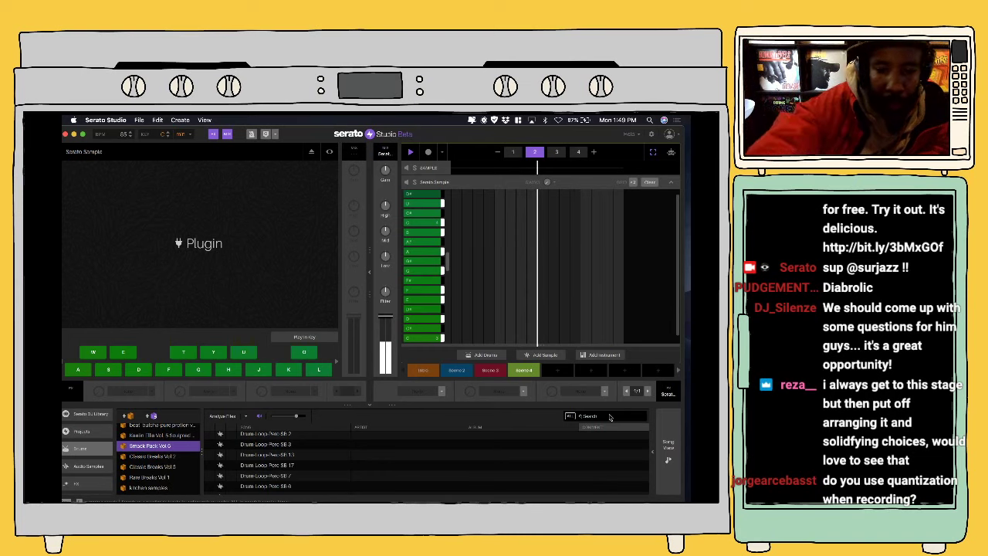
pyautogui.click(610, 416)
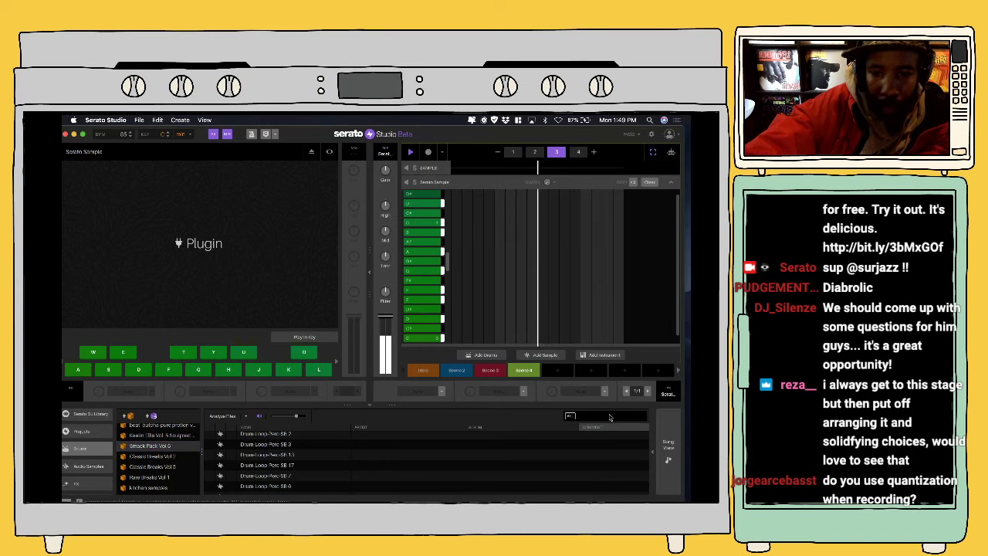
pyautogui.write('ki')
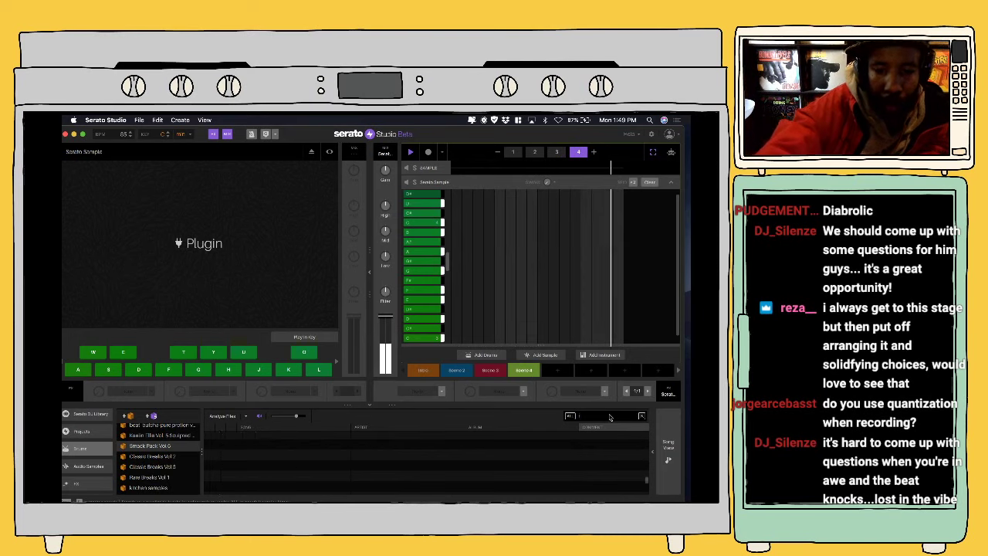
pyautogui.press('BackSpace')
pyautogui.write('e')
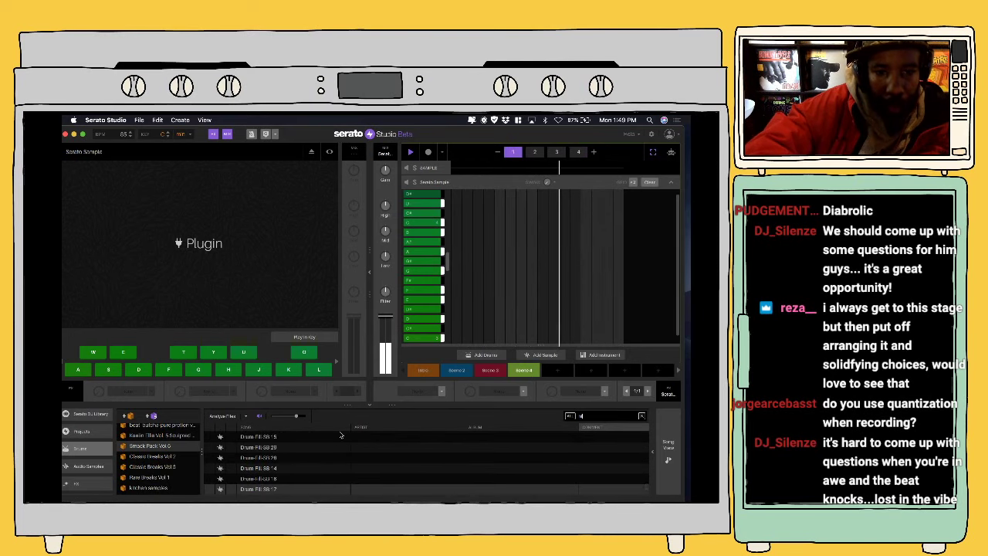
# Step: Audition several of the drum fills and load Drum Fill SB 28 onto a new track in Scene 4
pyautogui.click(338, 438)
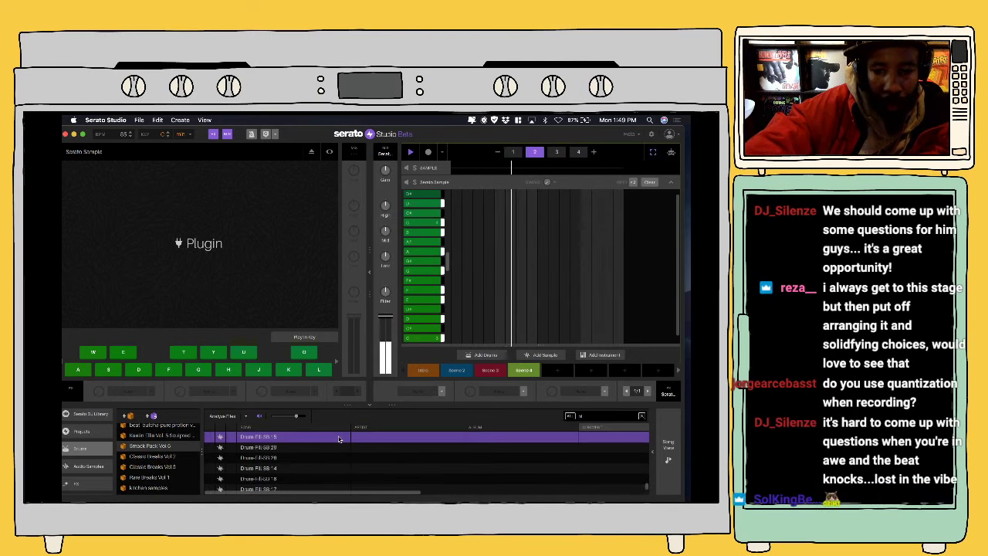
pyautogui.press('Down')
pyautogui.press('Down')
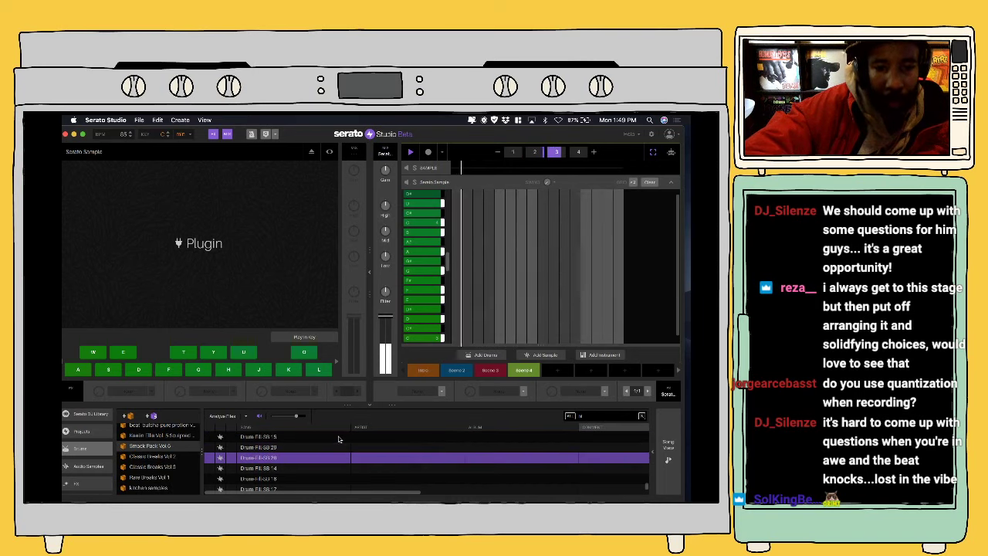
pyautogui.press('Down')
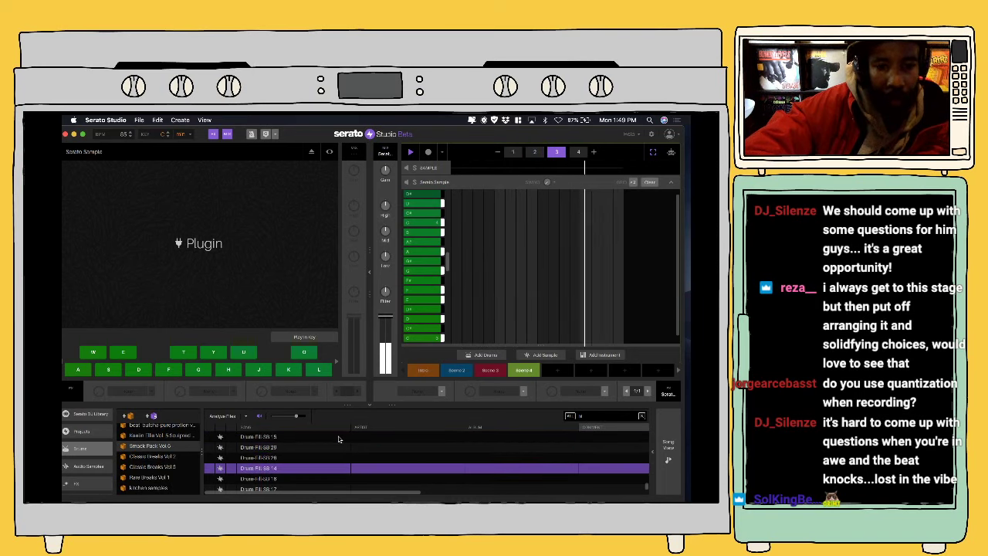
pyautogui.press('Up')
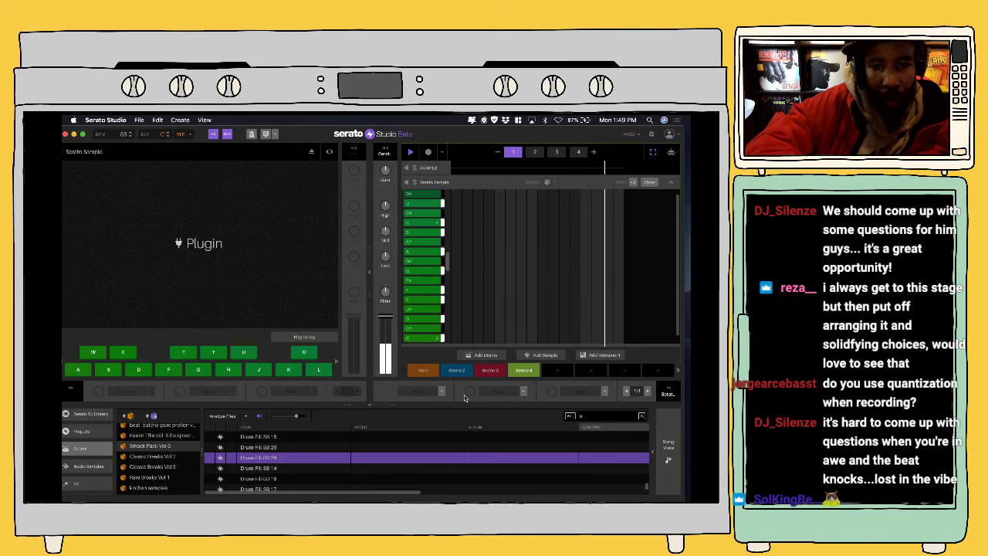
pyautogui.moveTo(250, 460); pyautogui.dragTo(429, 363)
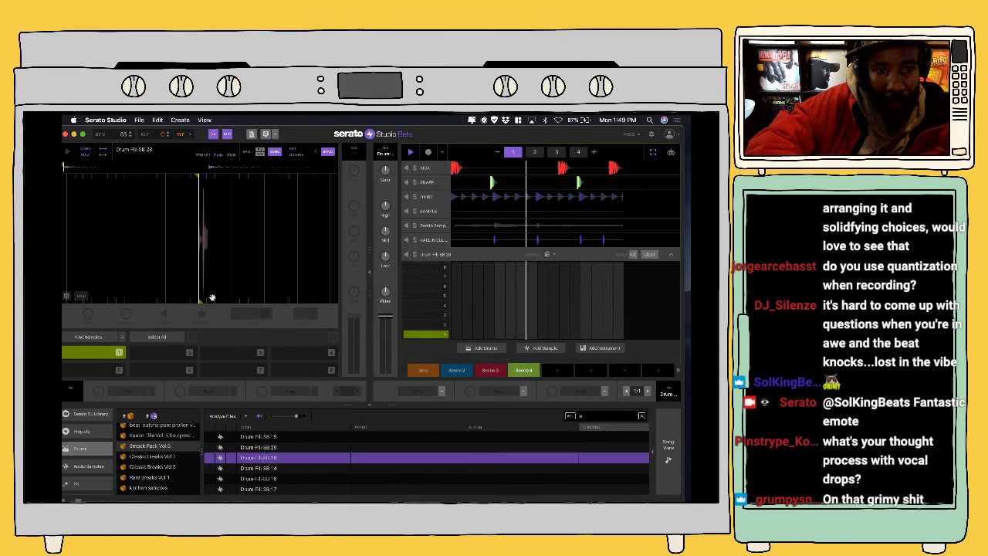
# Step: Chop the drum fill across two pads, with pad 2 starting at the second hit, and adjust the chop boundary
pyautogui.scroll(3, 220, 248)
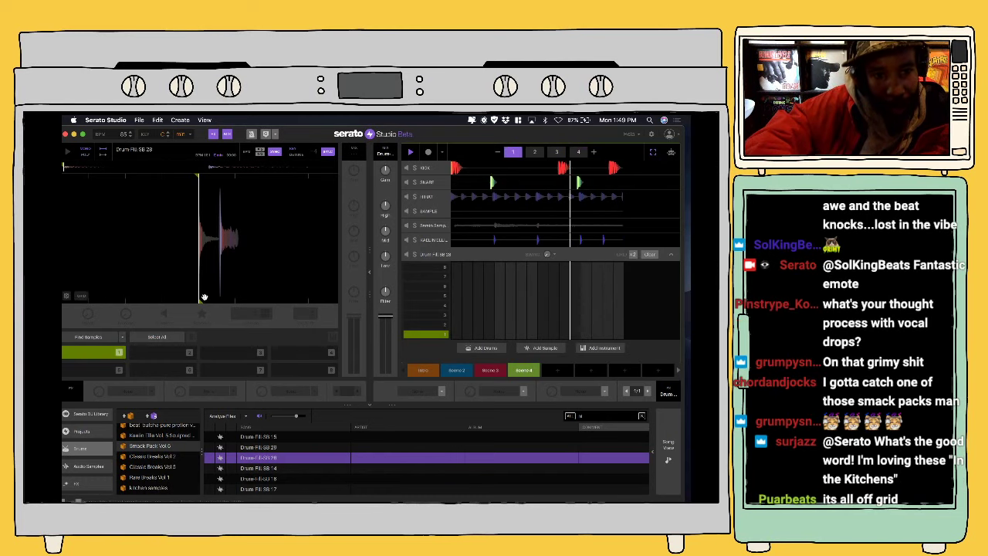
pyautogui.click(161, 352)
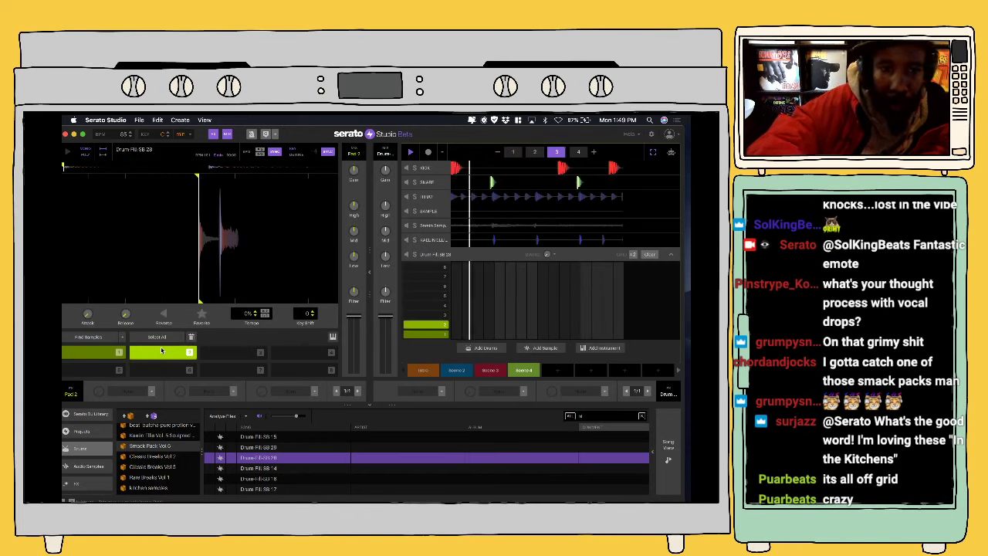
pyautogui.press('BackSpace')
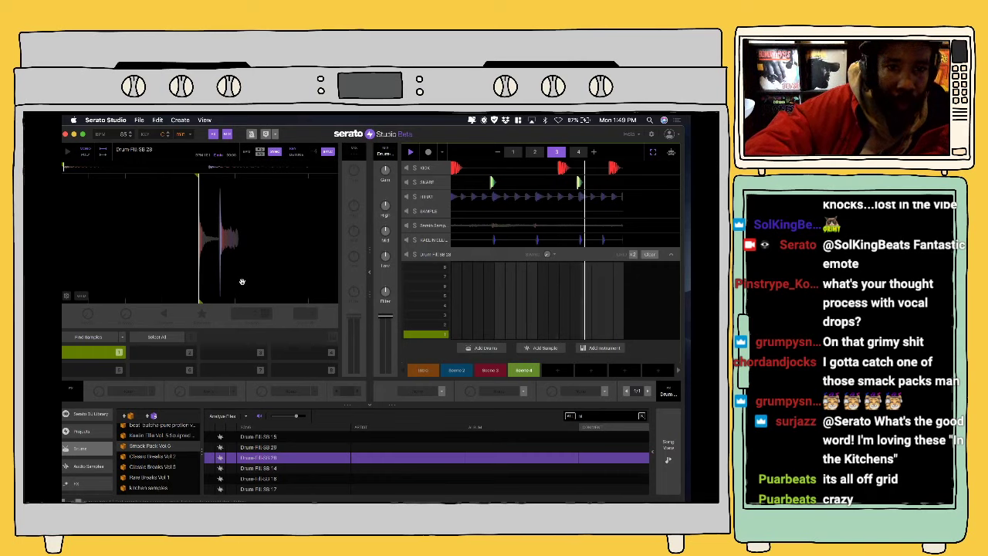
pyautogui.click(165, 355)
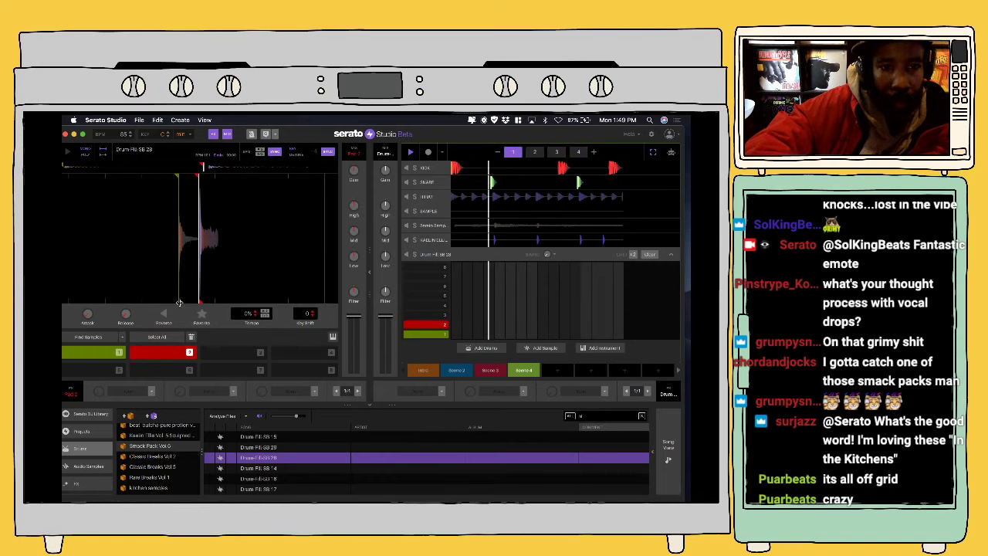
pyautogui.moveTo(179, 302); pyautogui.dragTo(225, 301)
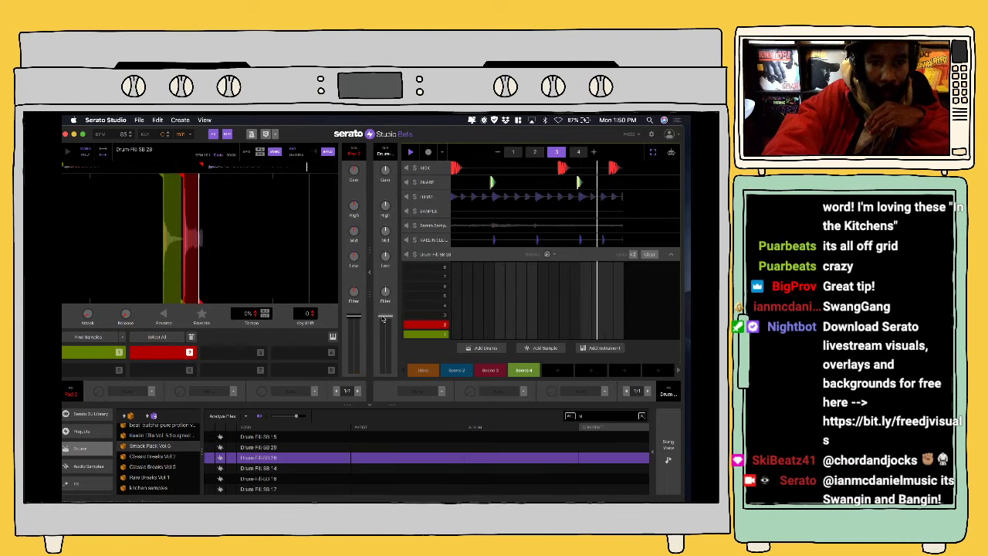
# Step: Lower the drum fill track's volume and record the fill pads into Scene 4
pyautogui.moveTo(383, 318); pyautogui.dragTo(383, 330)
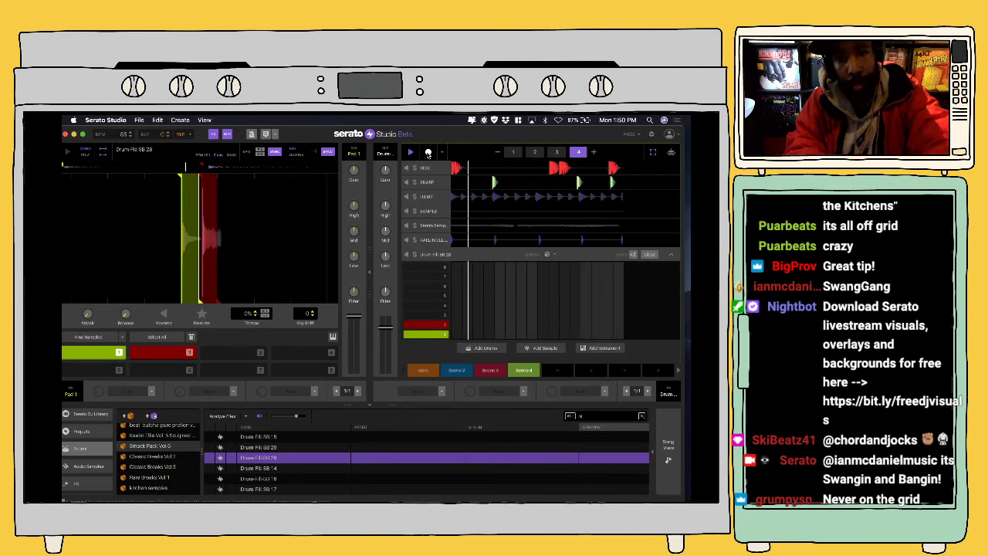
pyautogui.click(428, 152)
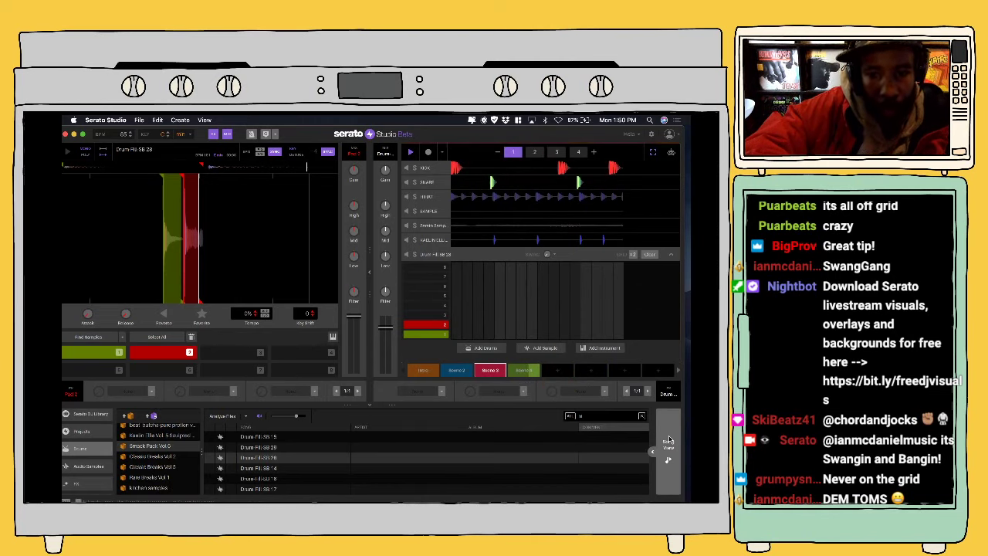
# Step: Arrange Scene 2, Scene 3 and Scene 4 back to back in the song timeline, starting over the Intro block
pyautogui.click(669, 440)
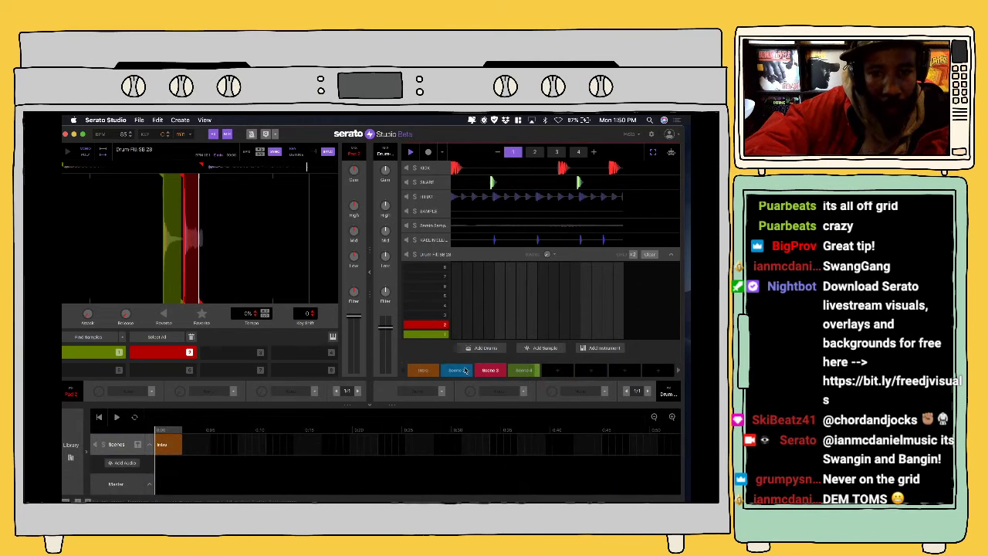
pyautogui.moveTo(466, 371); pyautogui.dragTo(182, 444)
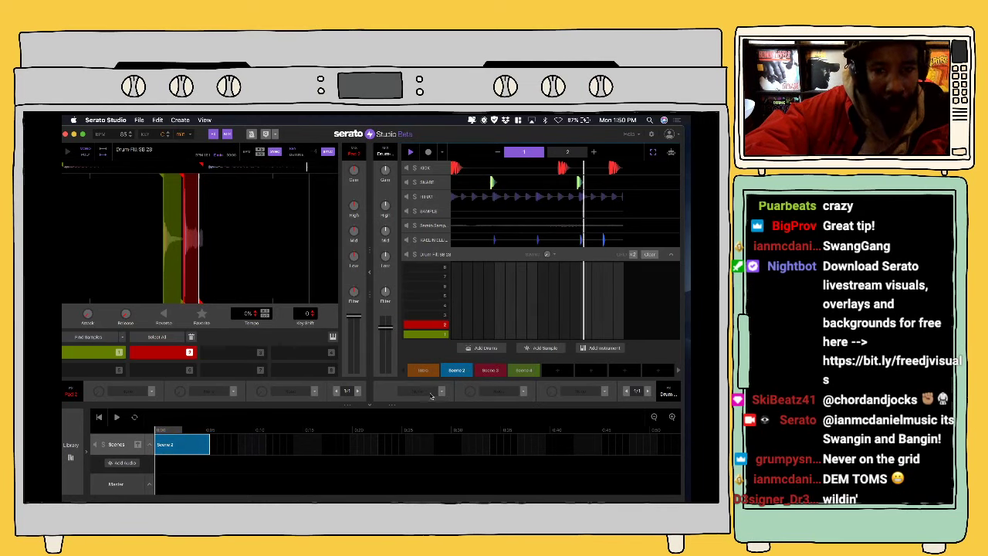
pyautogui.moveTo(492, 374); pyautogui.dragTo(234, 454)
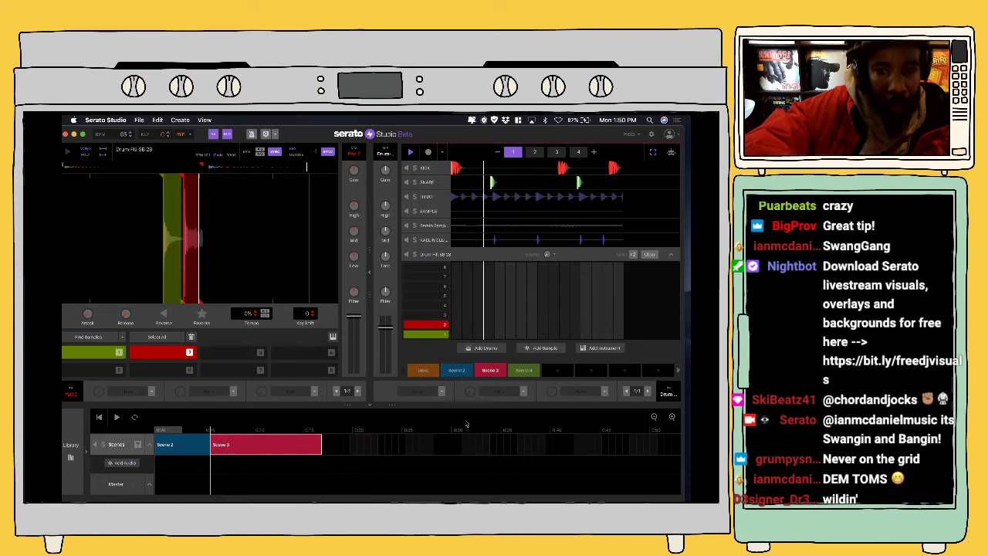
pyautogui.moveTo(523, 371); pyautogui.dragTo(344, 446)
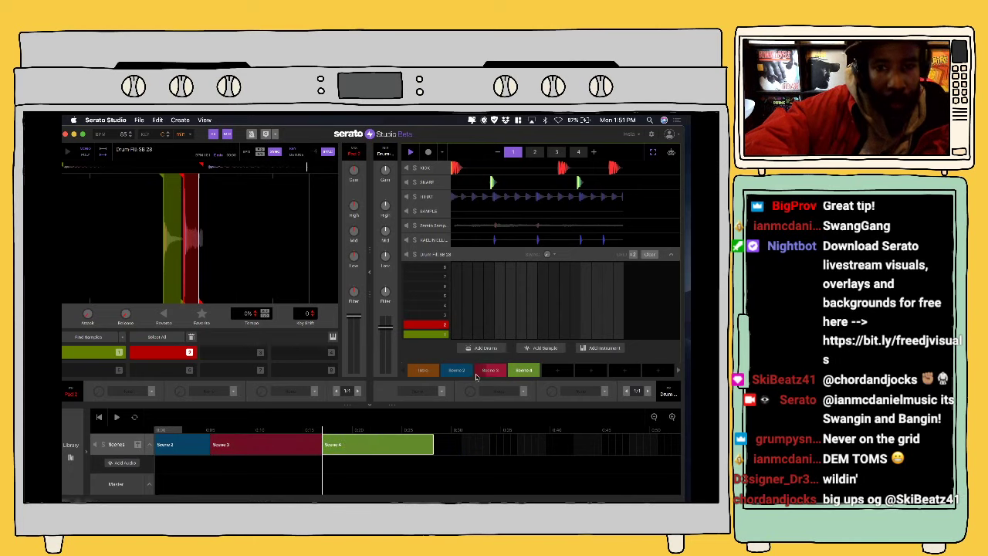
# Step: Add the HPF effect from the EQ category to the third effect slot of the Serato Sample track
pyautogui.doubleClick(435, 226)
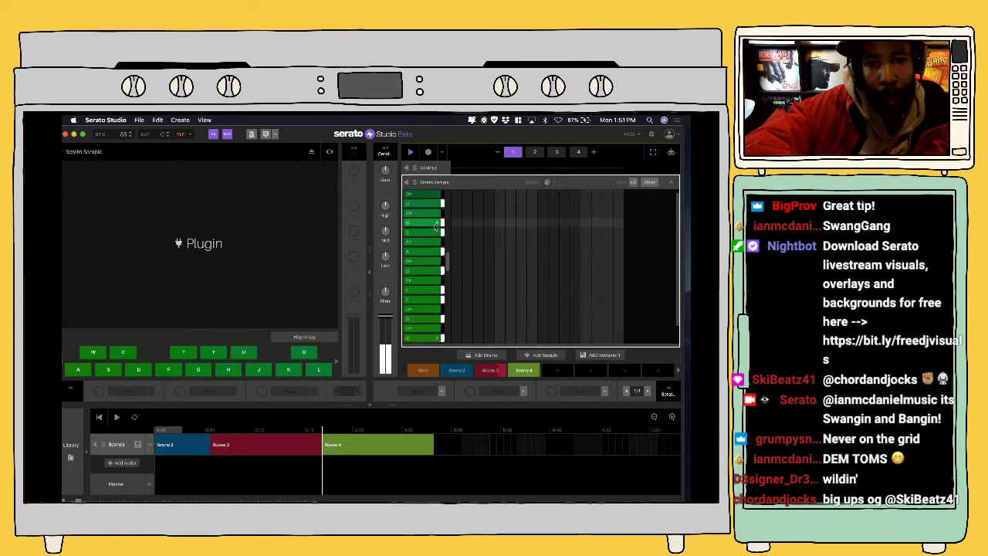
pyautogui.click(672, 185)
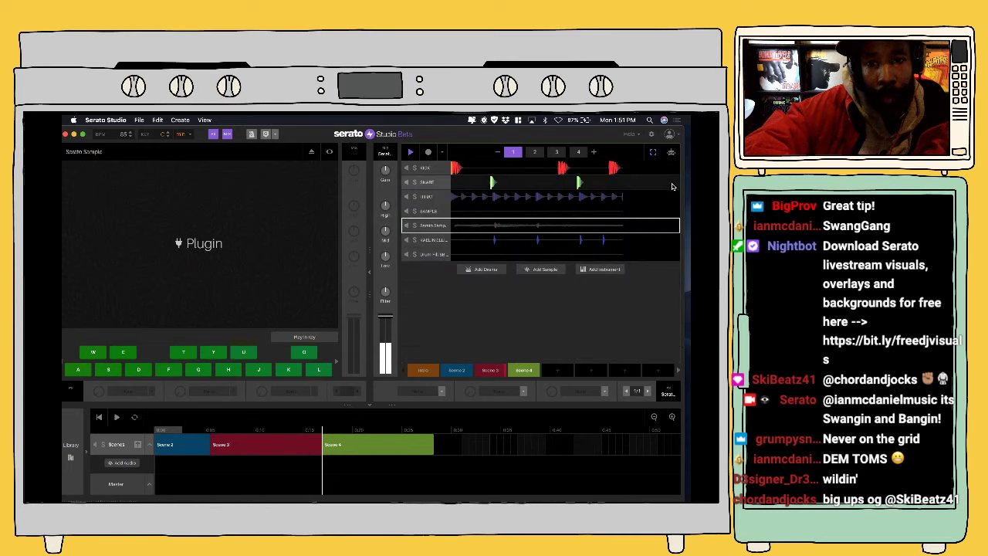
pyautogui.click(606, 391)
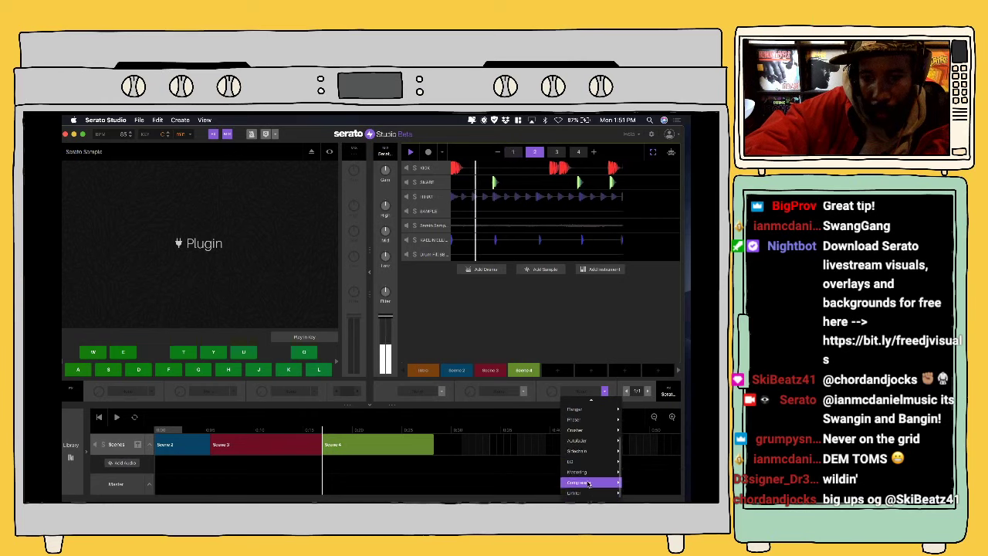
pyautogui.moveTo(596, 462)
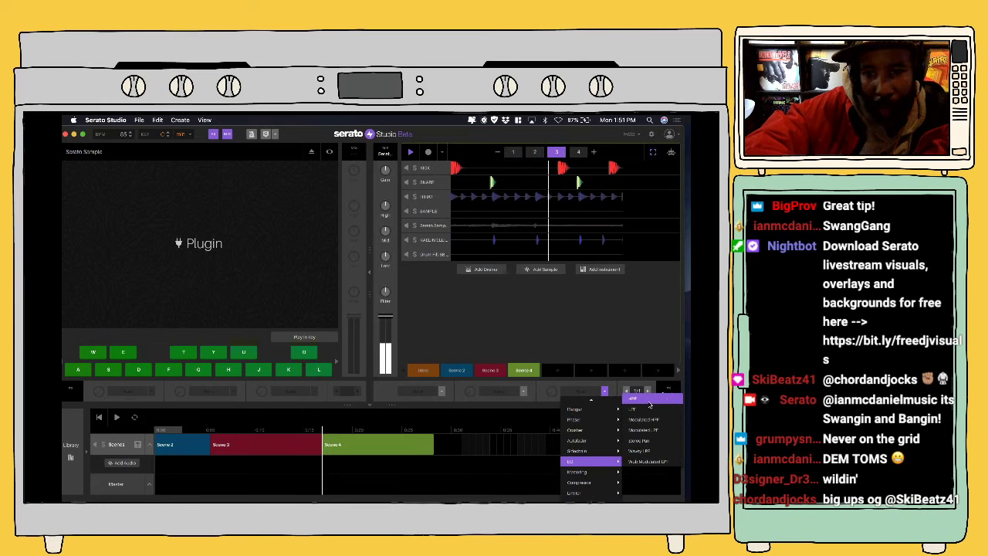
pyautogui.click(650, 402)
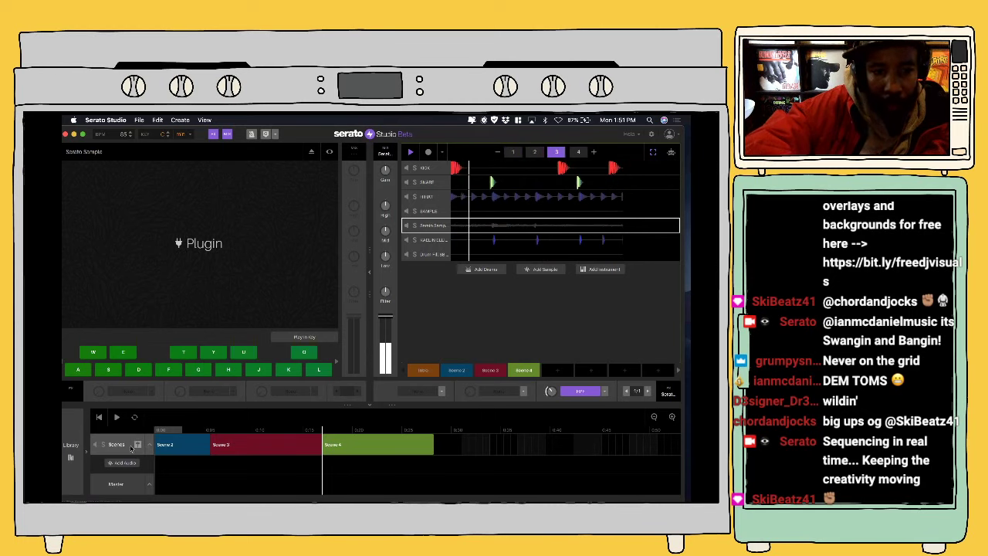
# Step: Browse the drum packs in the library and open the beat butcha pack
pyautogui.click(70, 448)
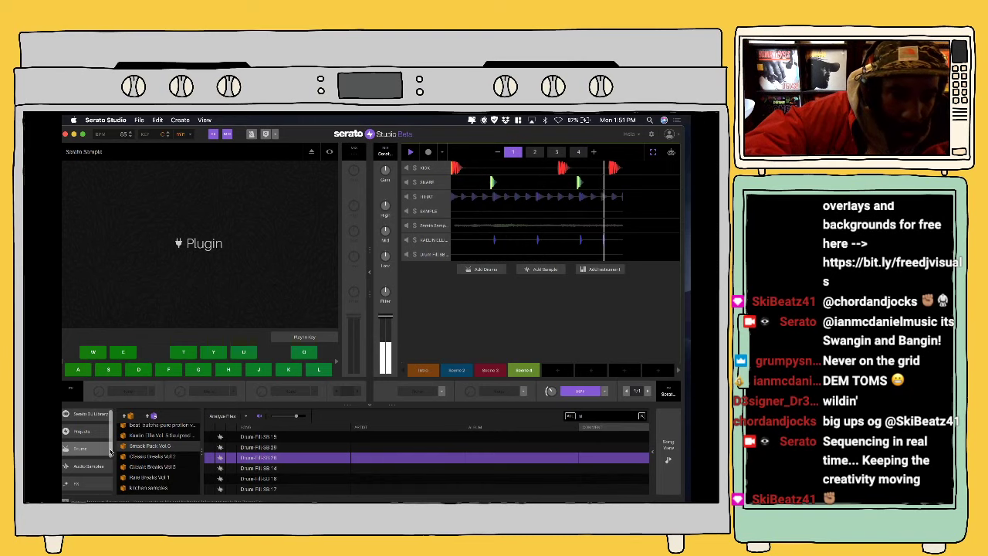
pyautogui.scroll(-3, 110, 456)
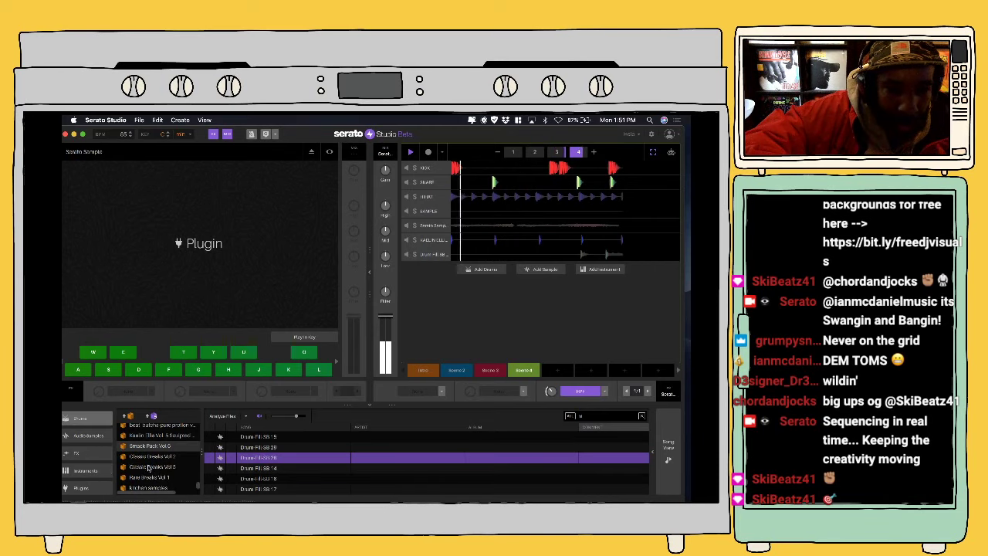
pyautogui.scroll(-1, 154, 468)
pyautogui.scroll(3, 161, 460)
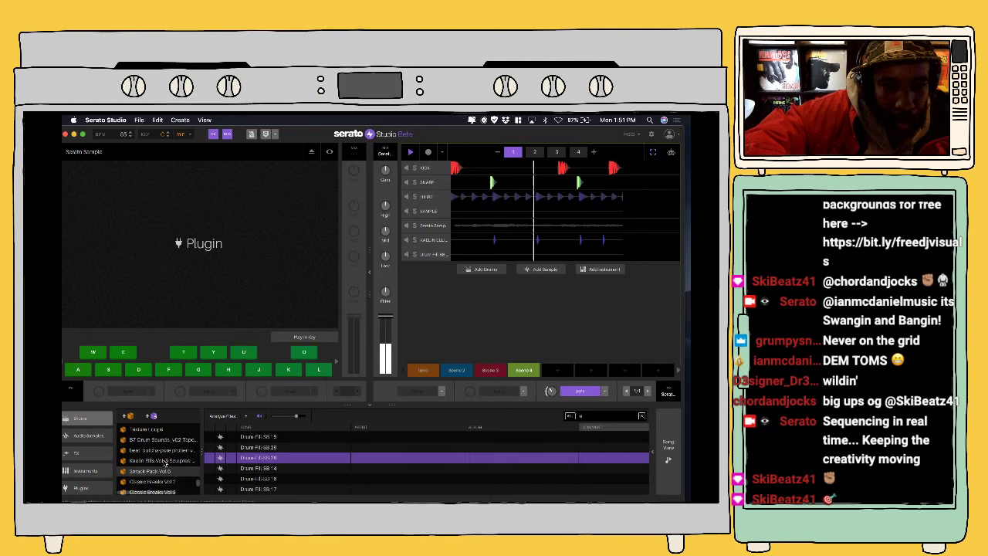
pyautogui.scroll(-3, 164, 463)
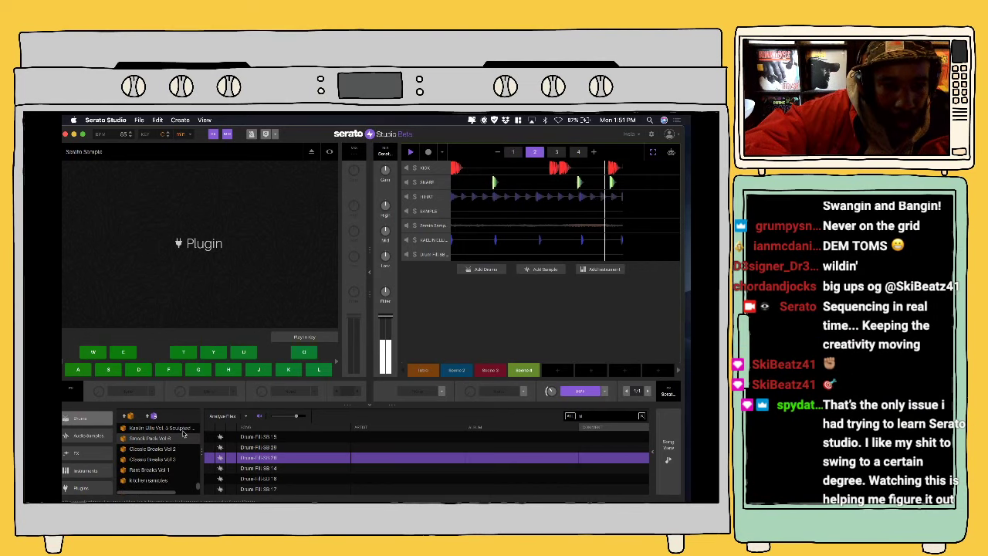
pyautogui.scroll(4, 184, 434)
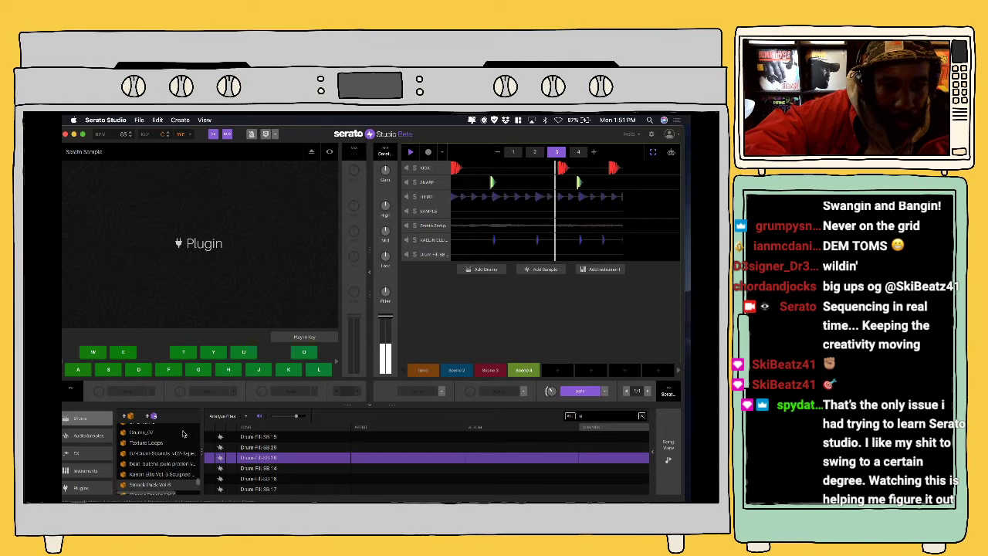
pyautogui.scroll(5, 184, 434)
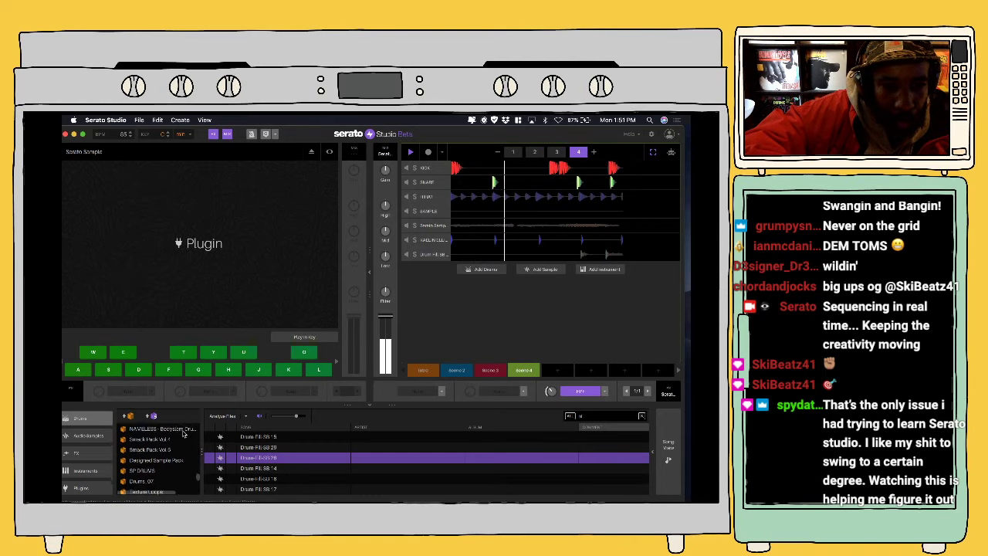
pyautogui.scroll(-7, 183, 434)
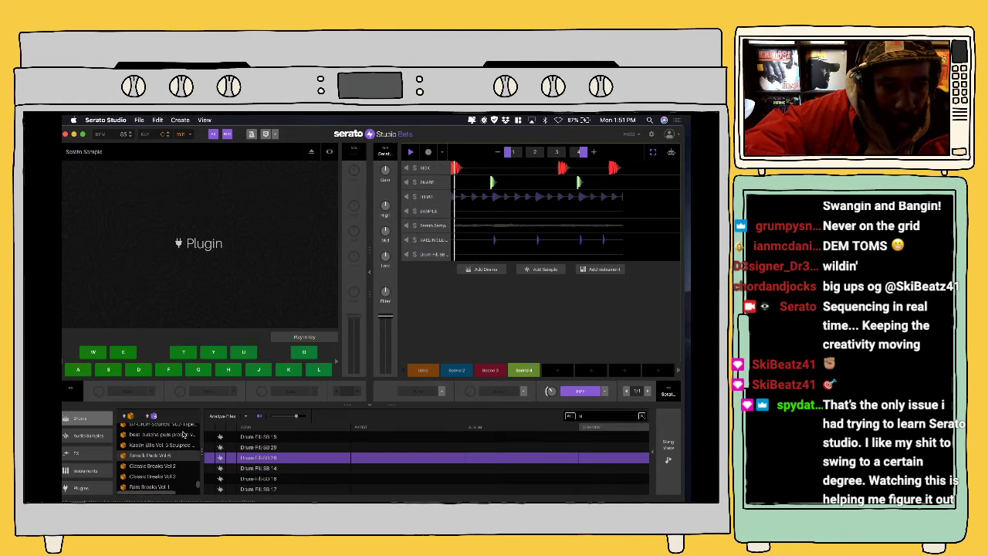
pyautogui.scroll(-2, 184, 433)
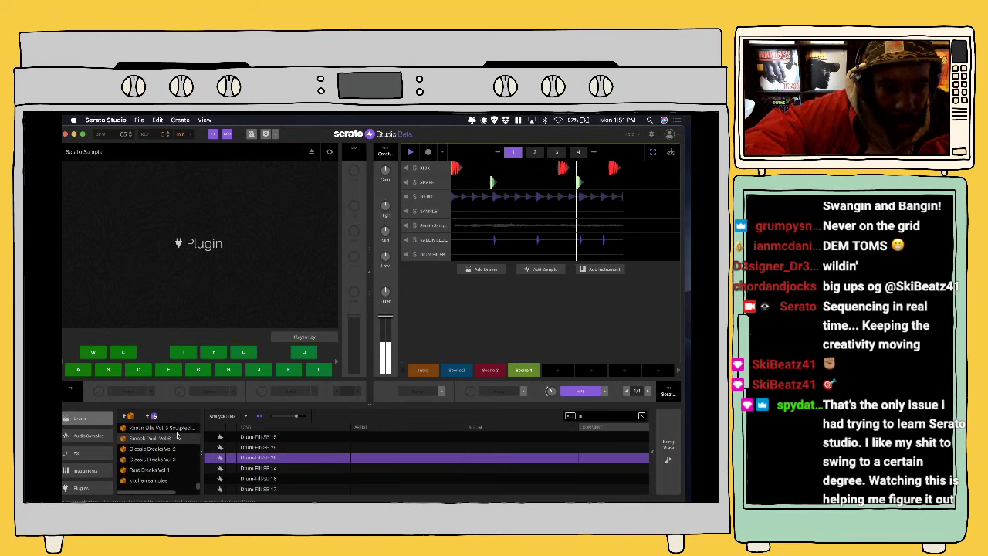
pyautogui.scroll(3, 177, 437)
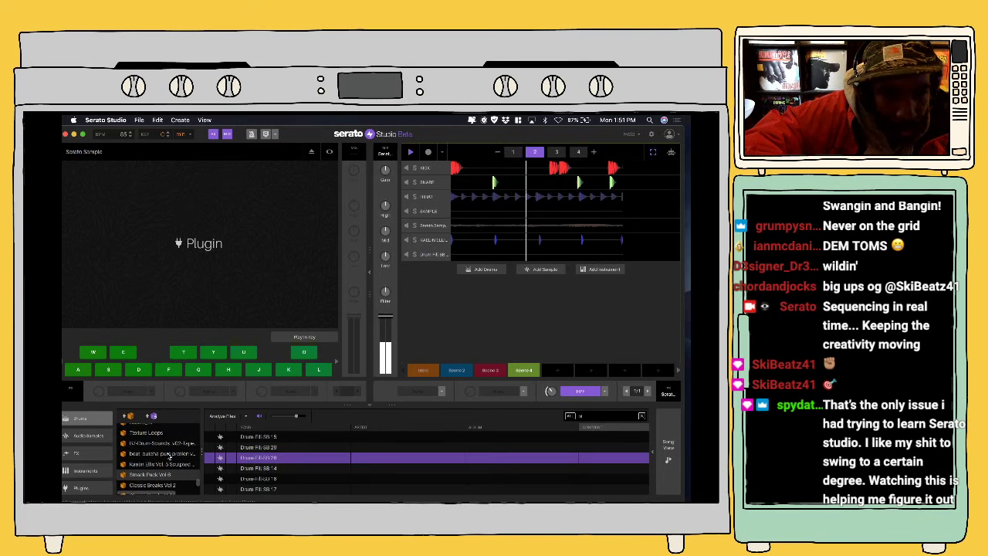
pyautogui.scroll(3, 169, 457)
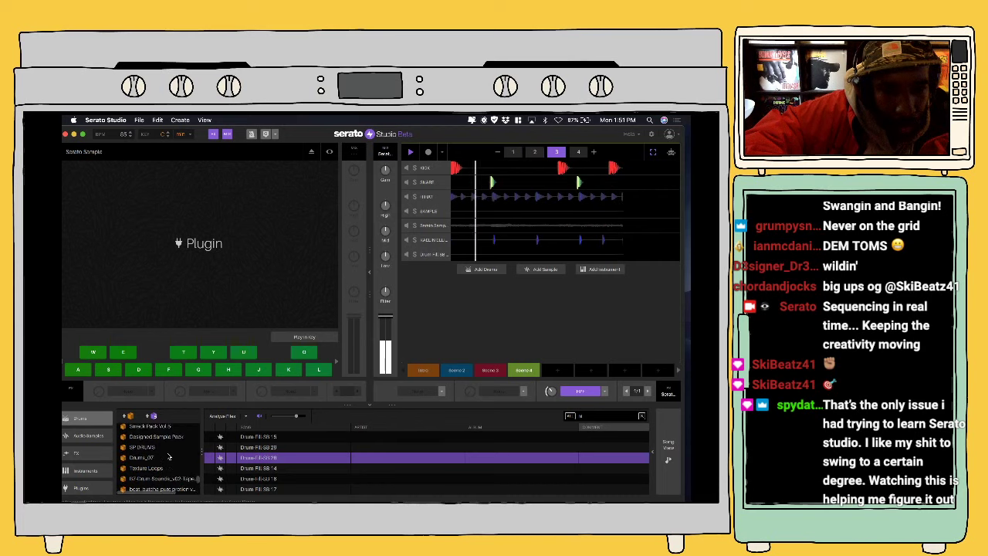
pyautogui.scroll(-1, 169, 457)
pyautogui.click(166, 469)
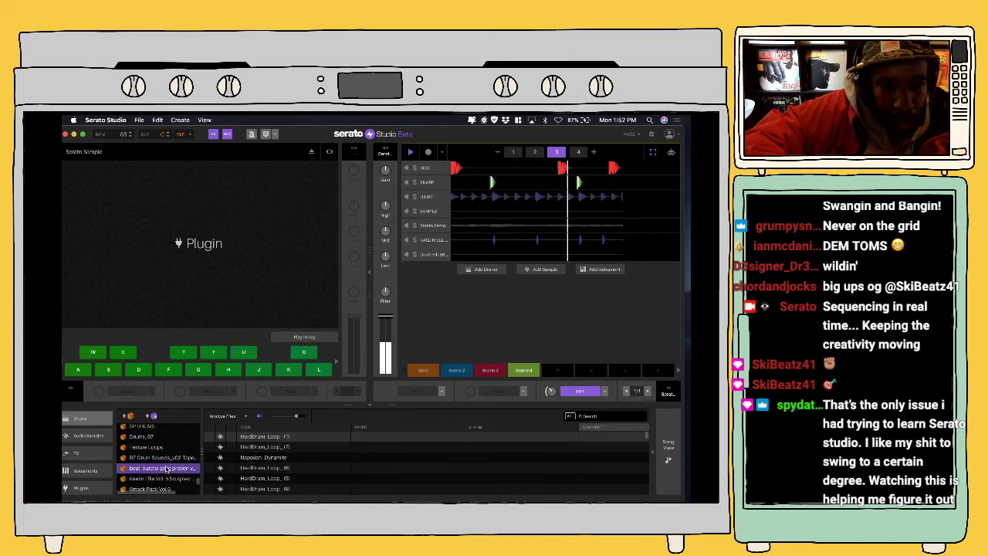
# Step: Search the pack for "bas", audition the bass sounds and load basssub onto a new track in Scene 4
pyautogui.click(307, 450)
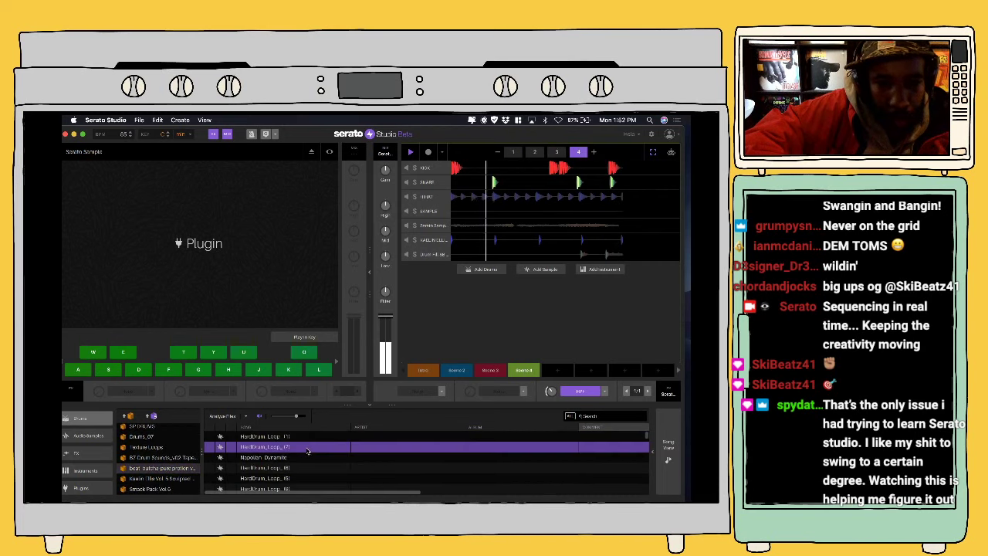
pyautogui.click(590, 416)
pyautogui.write('bas')
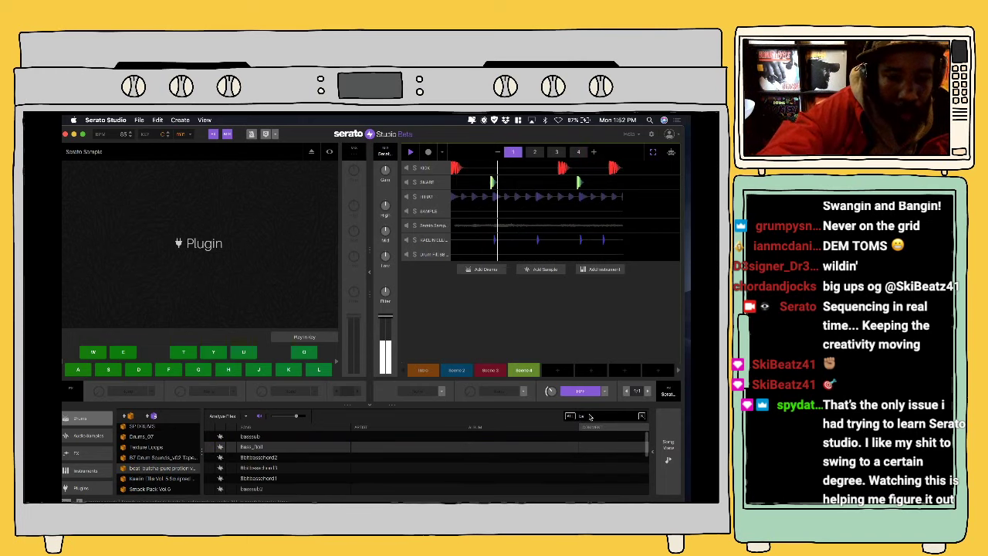
pyautogui.click(395, 460)
pyautogui.press('Up')
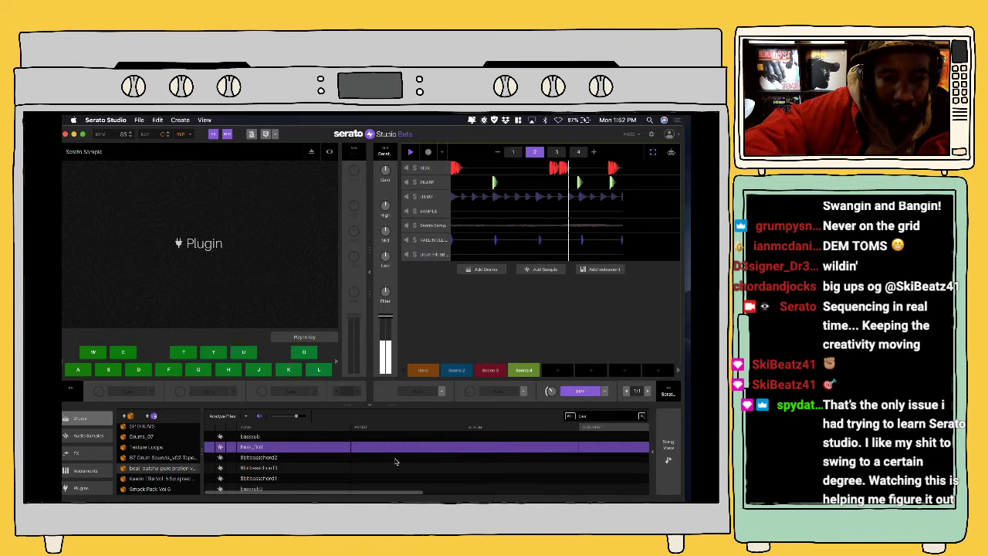
pyautogui.press('Up')
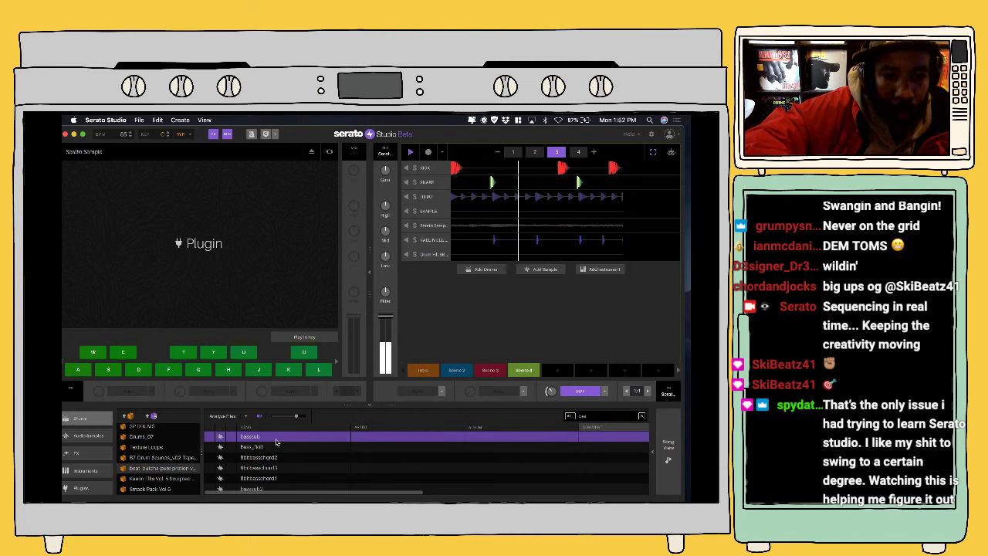
pyautogui.moveTo(275, 439); pyautogui.dragTo(453, 356)
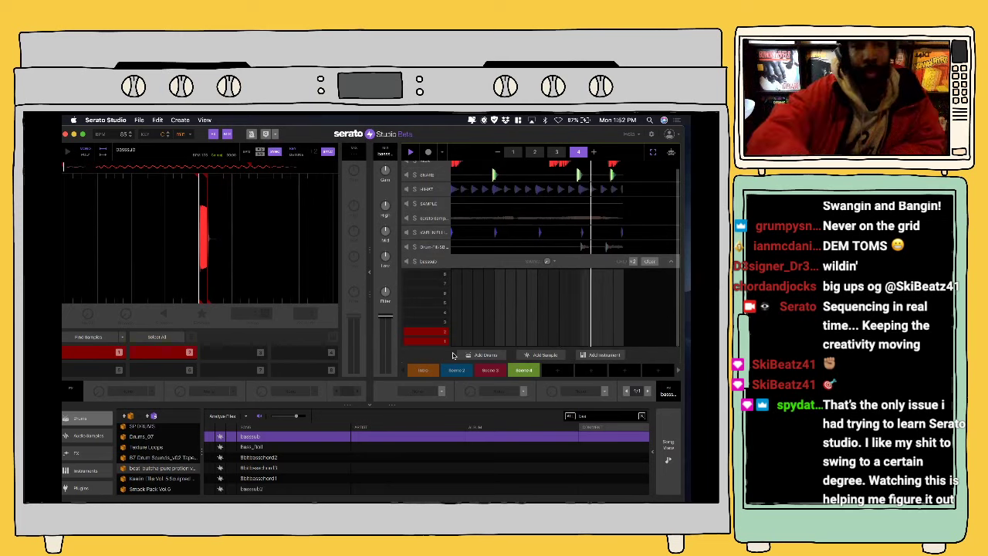
# Step: Add a basssub cue point on pad 5, switch to keyboard mode and try the notes over the restarted beat
pyautogui.press('q')
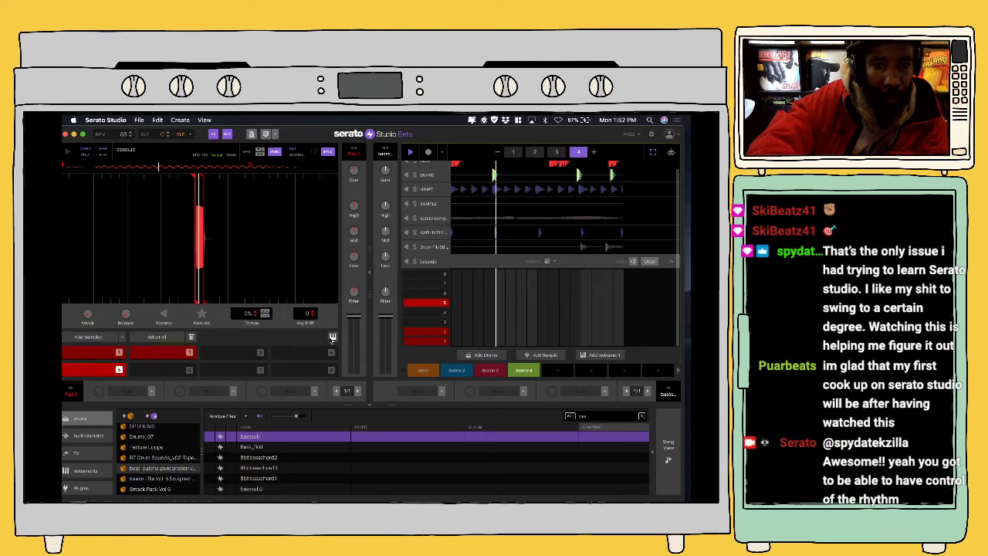
pyautogui.click(331, 338)
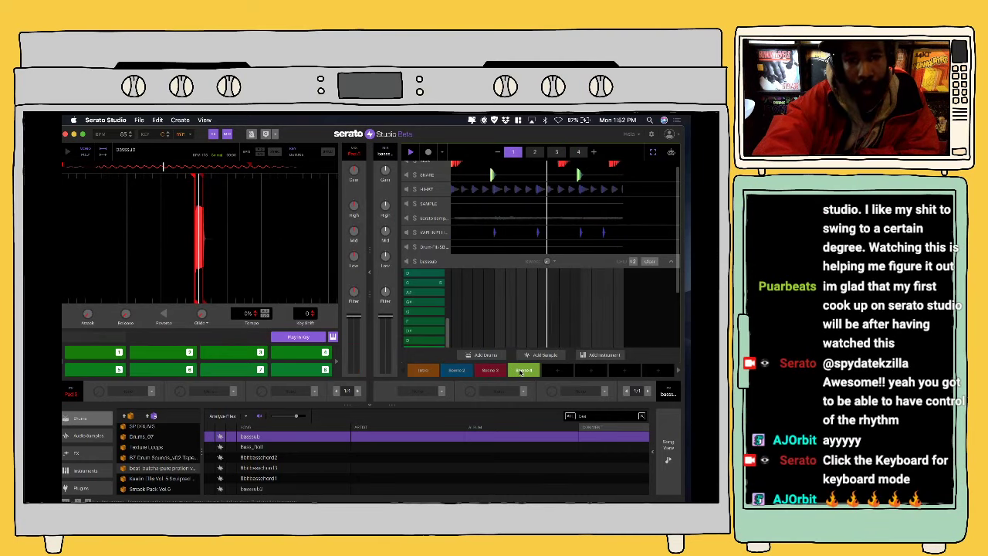
pyautogui.click(411, 152)
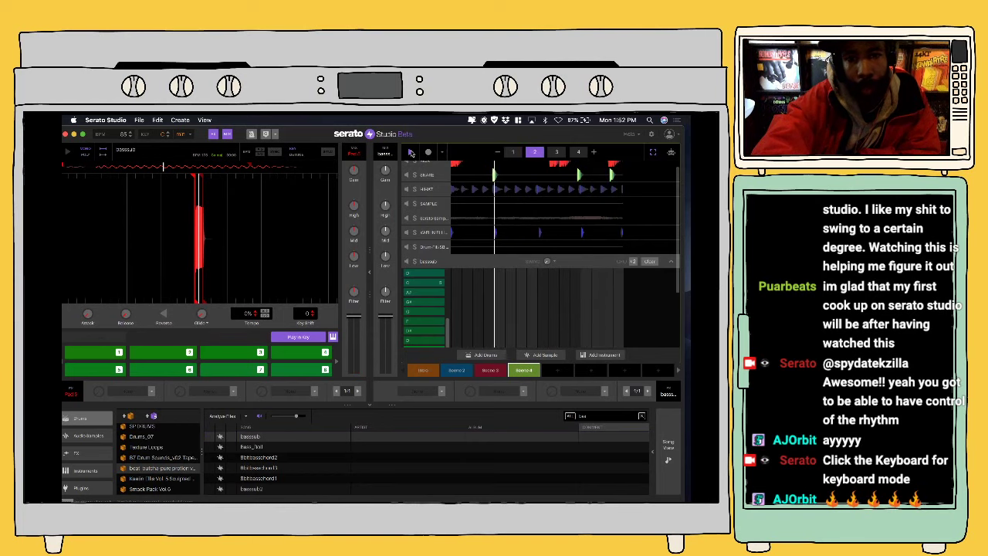
pyautogui.click(411, 152)
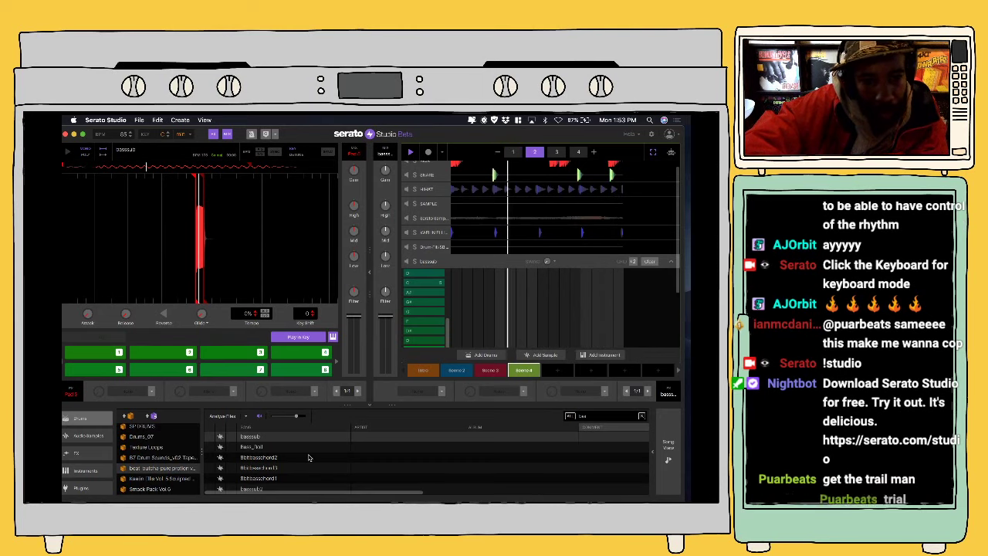
# Step: Replace the bass track's sample with basssub2, audition its first pad and add a cue point on pad 5
pyautogui.click(292, 489)
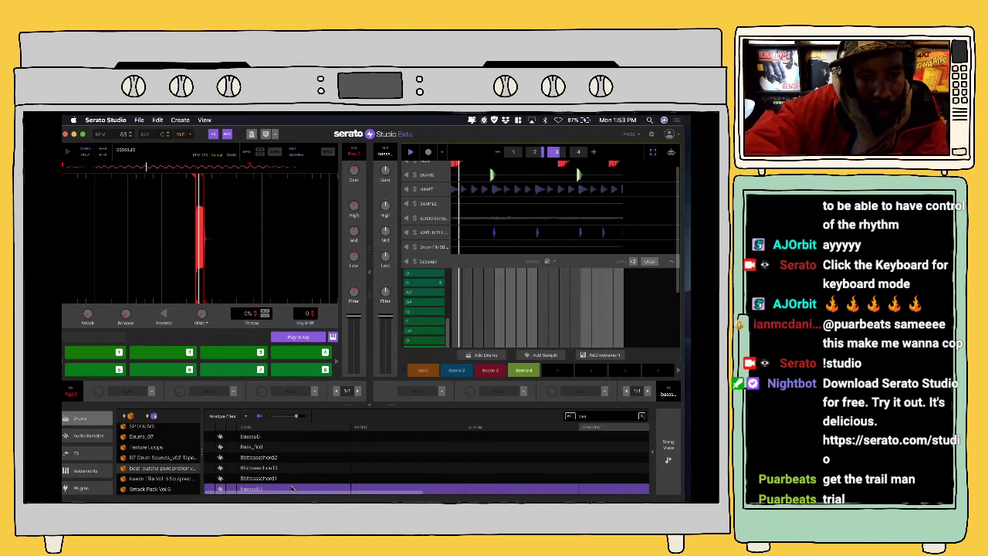
pyautogui.moveTo(292, 489); pyautogui.dragTo(250, 281)
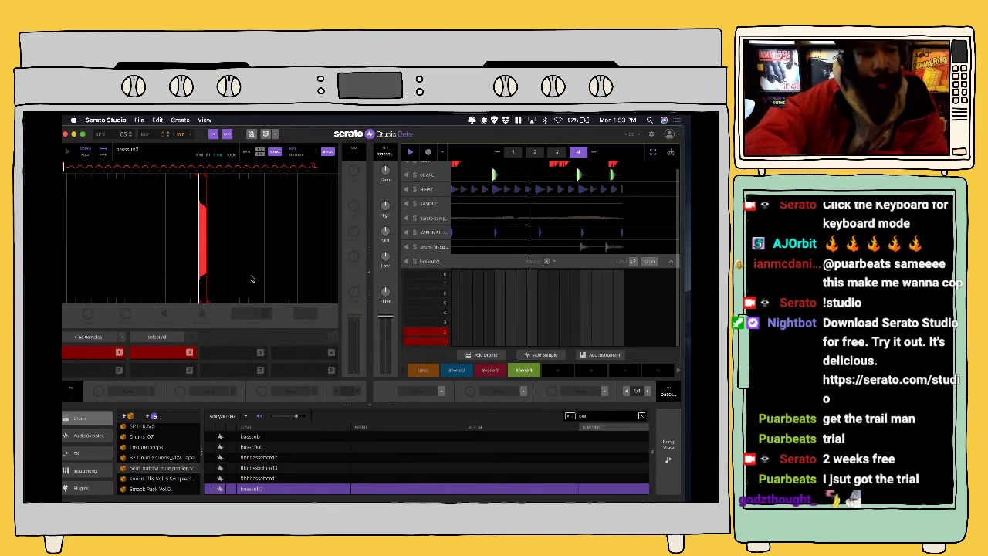
pyautogui.click(93, 355)
pyautogui.click(93, 355)
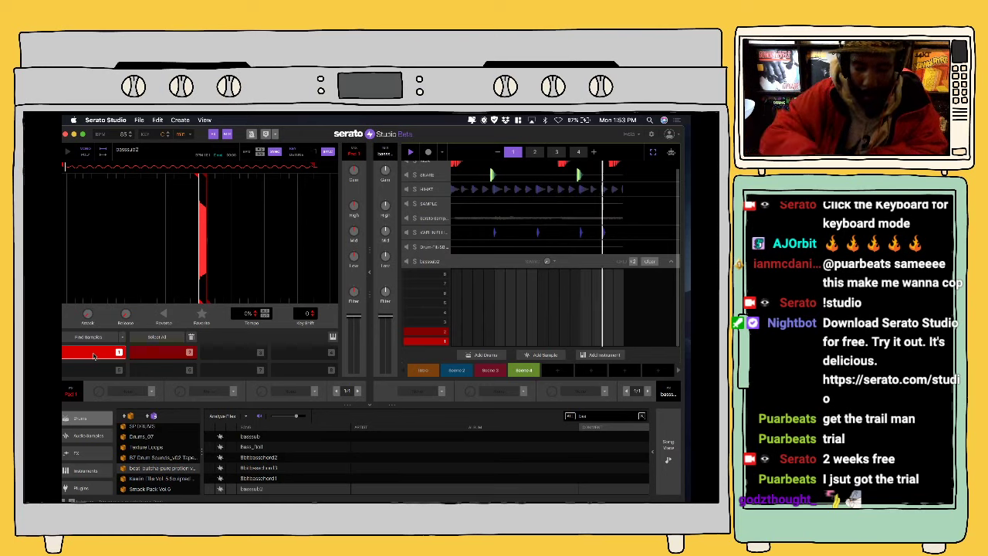
pyautogui.press('q')
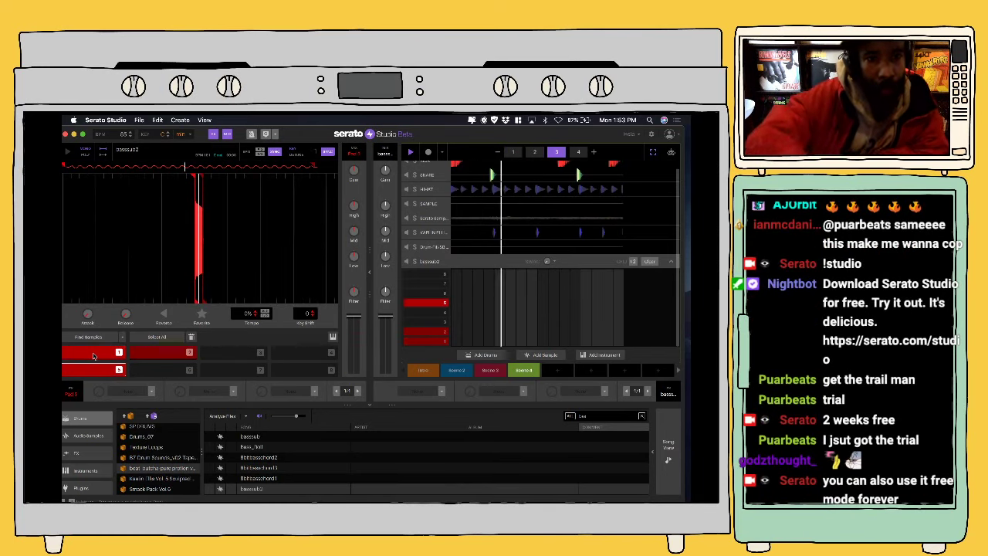
pyautogui.click(169, 360)
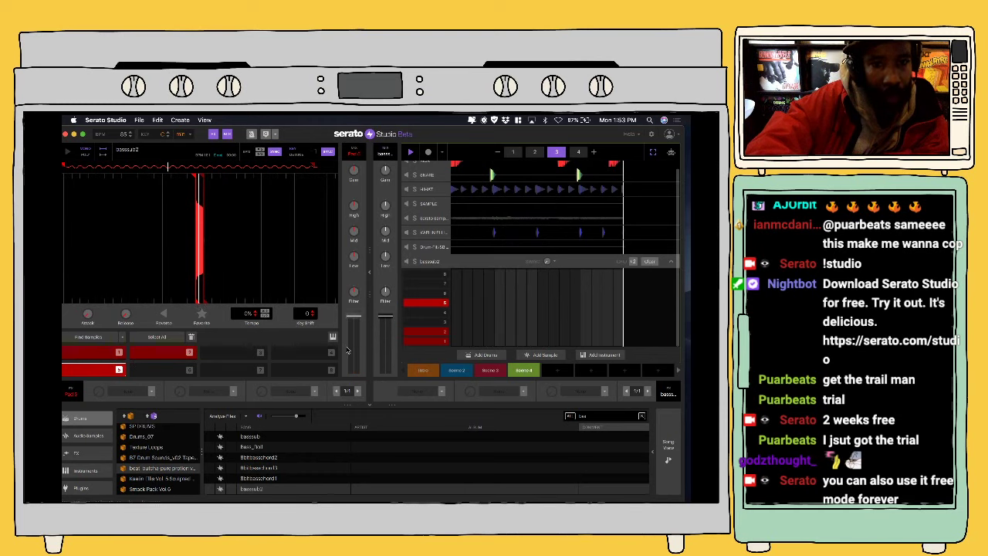
# Step: Switch the basssub2 pads to keyboard mode and try to record a bass line into Scene 4
pyautogui.click(333, 340)
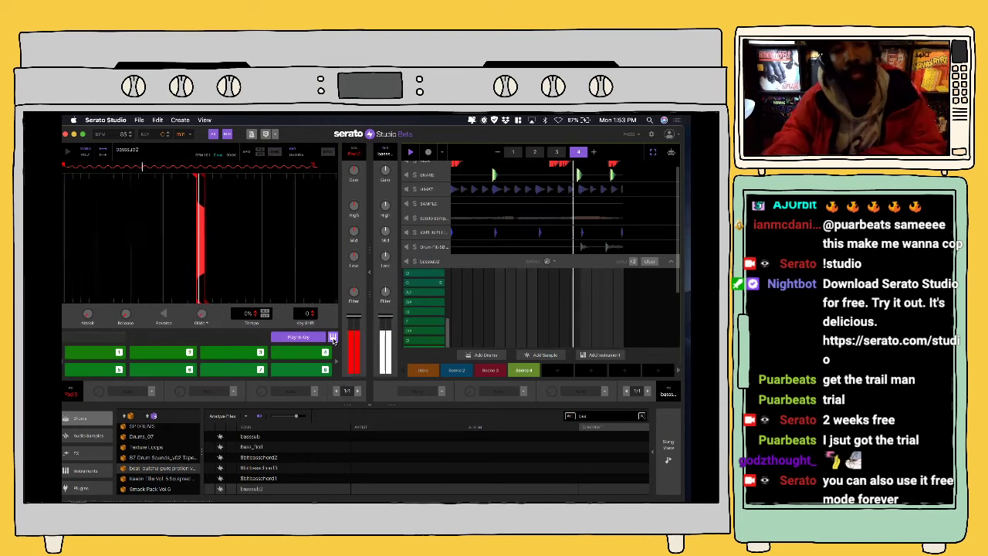
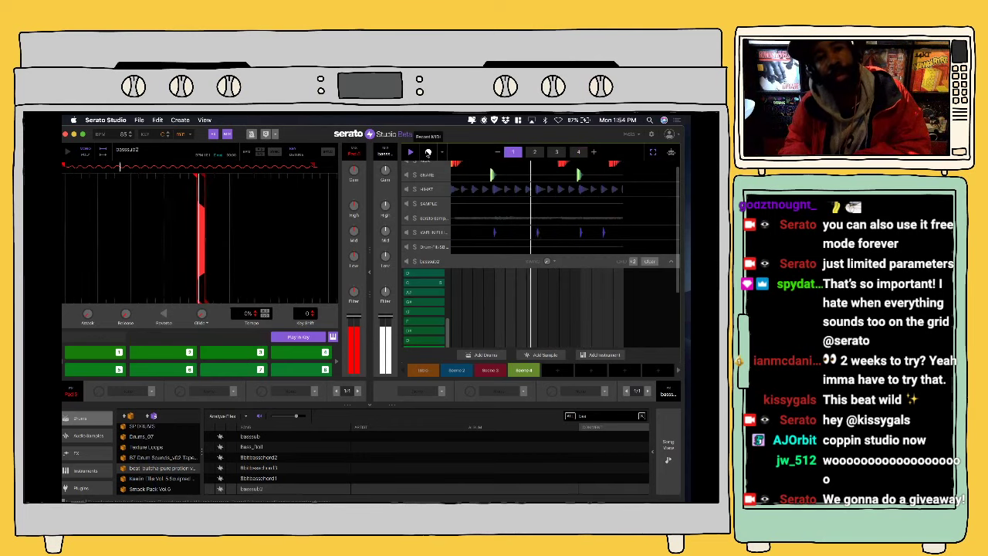
pyautogui.click(429, 152)
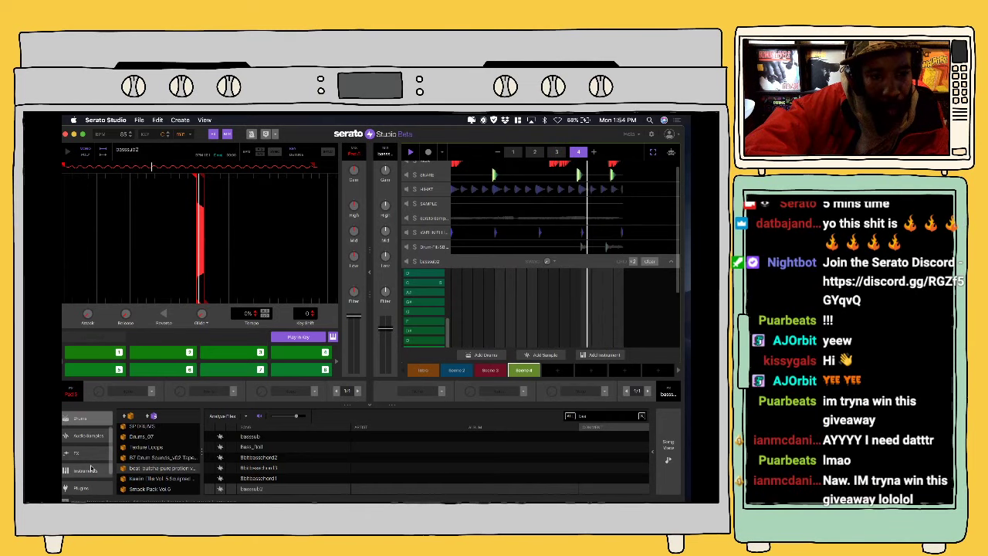
# Step: Search the plugins for "bass", load RBass (s) on the basssub2 track and apply its Bombasstic factory preset
pyautogui.click(94, 488)
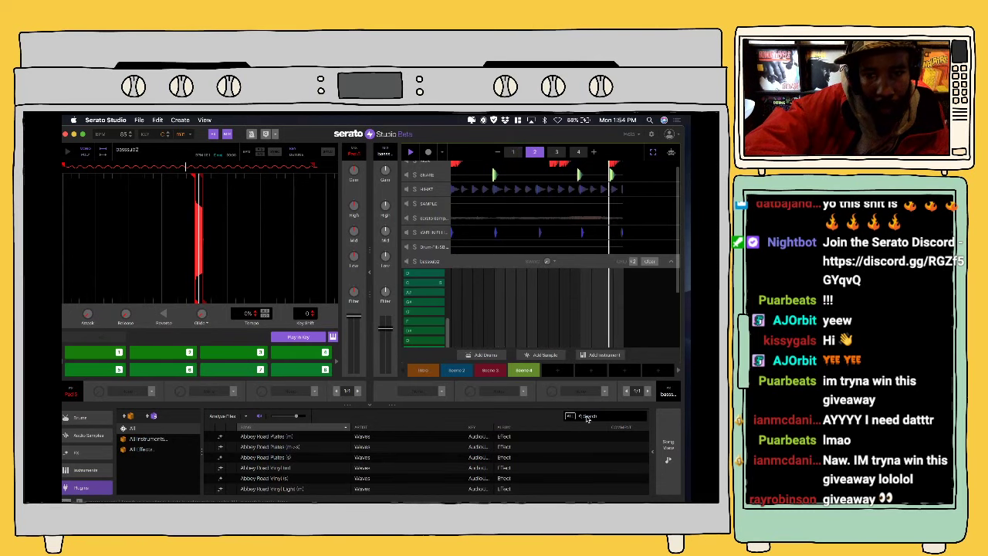
pyautogui.click(587, 417)
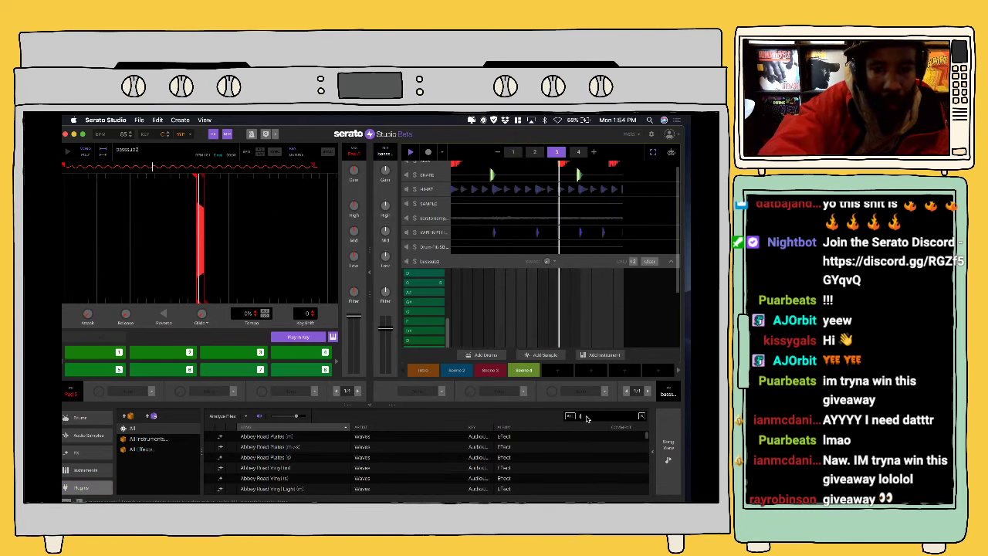
pyautogui.write('bass')
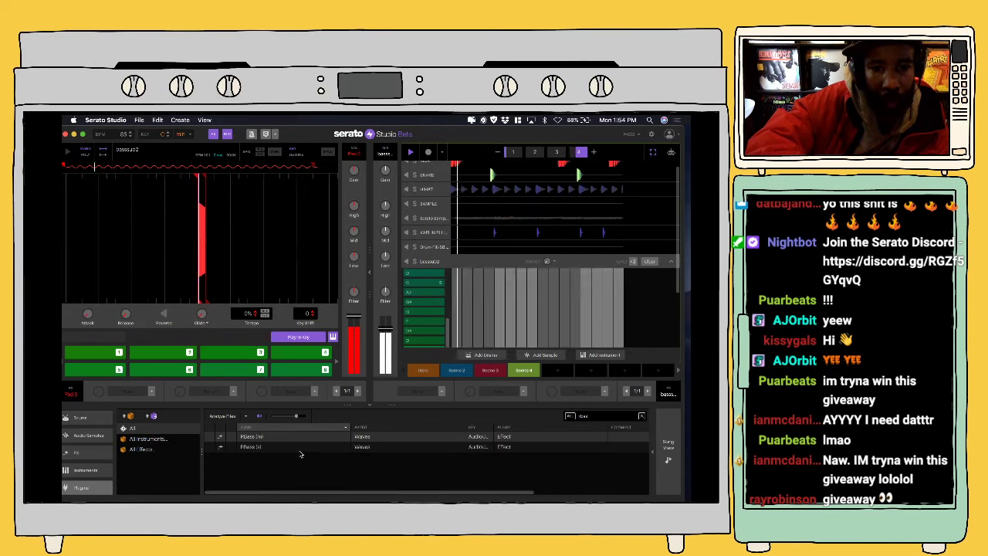
pyautogui.moveTo(260, 448); pyautogui.dragTo(418, 398)
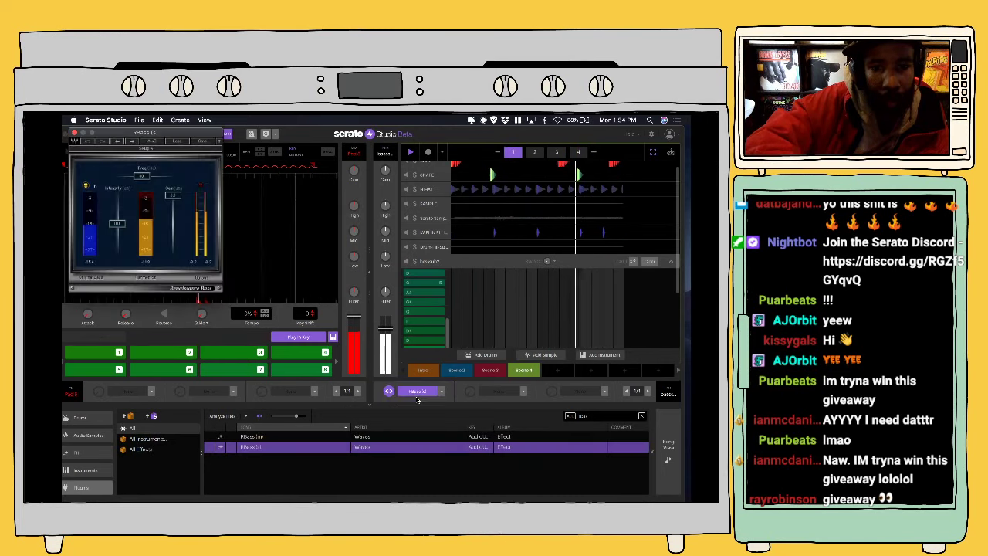
pyautogui.click(176, 142)
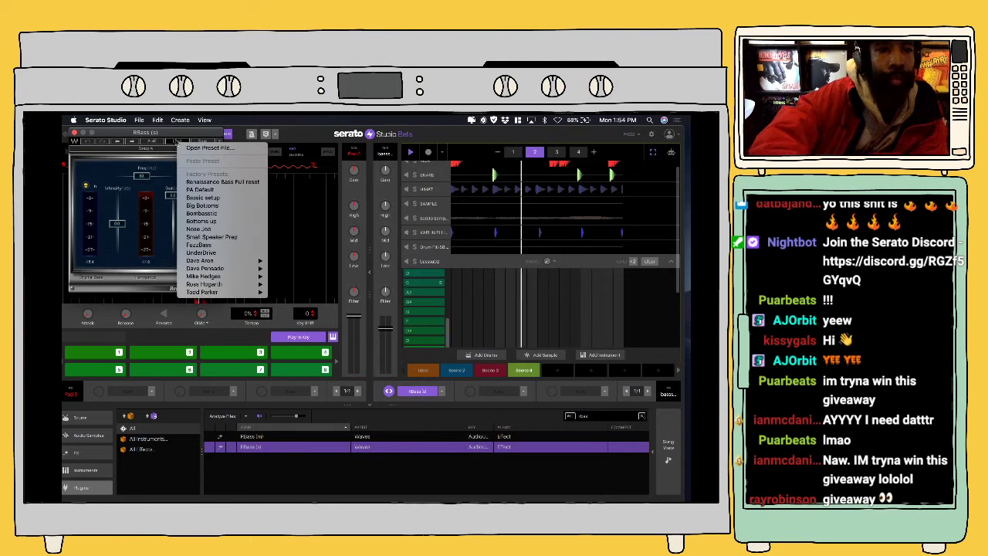
pyautogui.click(217, 214)
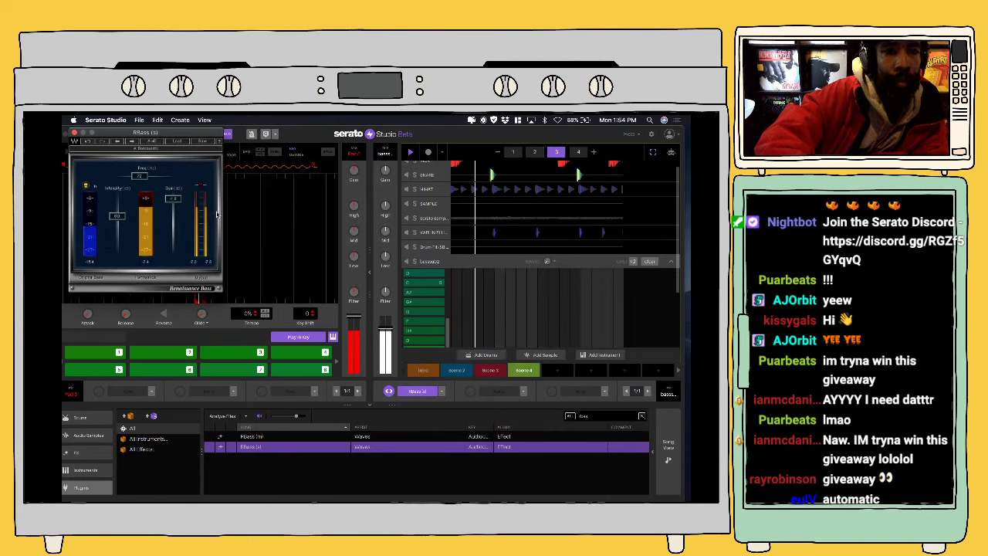
pyautogui.click(74, 134)
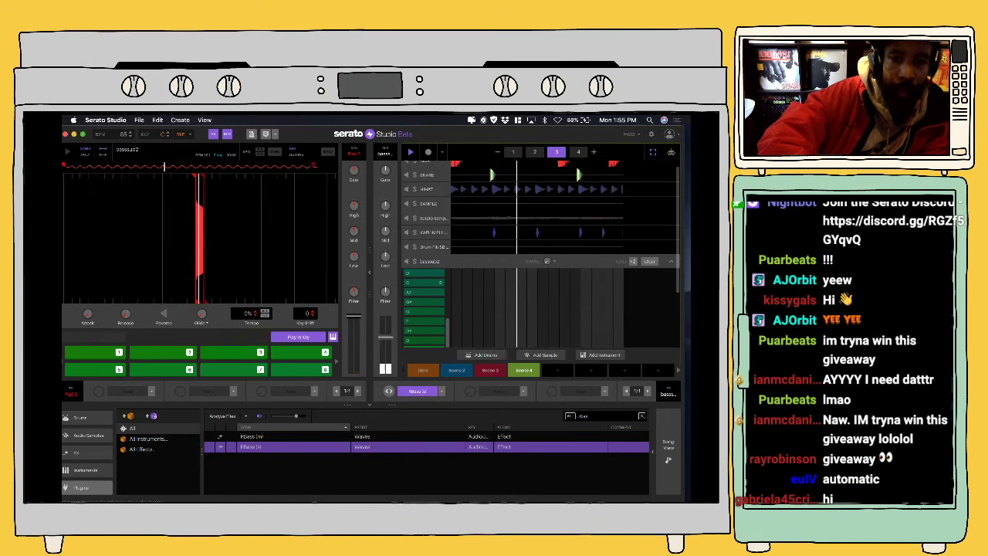
# Step: Add a Hard Sidechain effect to the Serato Sample track and check that the kick is its trigger source
pyautogui.click(434, 219)
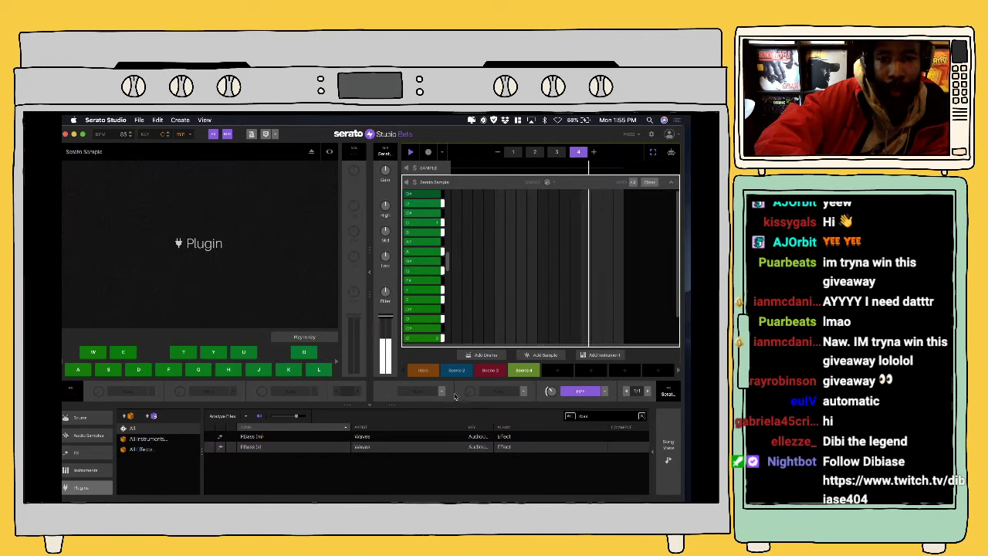
pyautogui.click(524, 392)
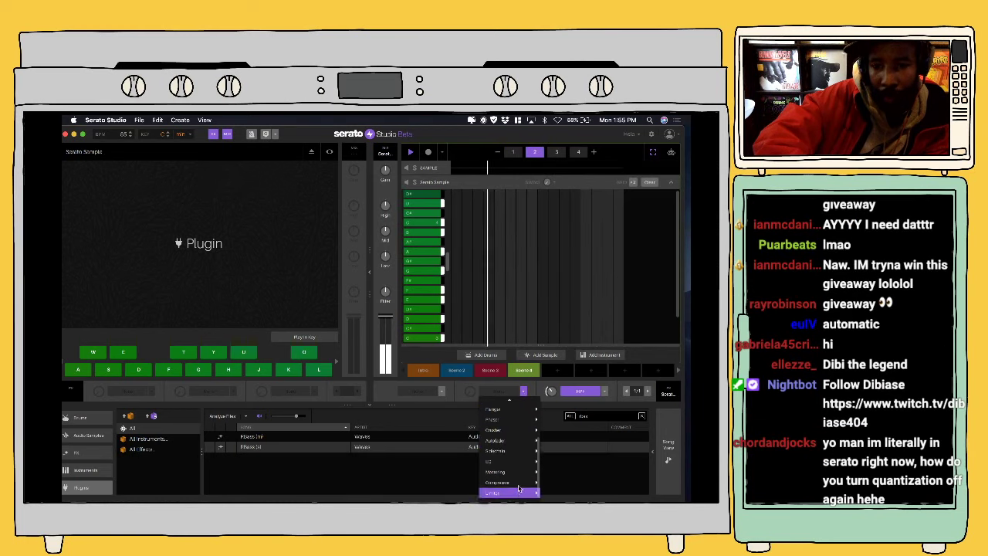
pyautogui.moveTo(525, 452)
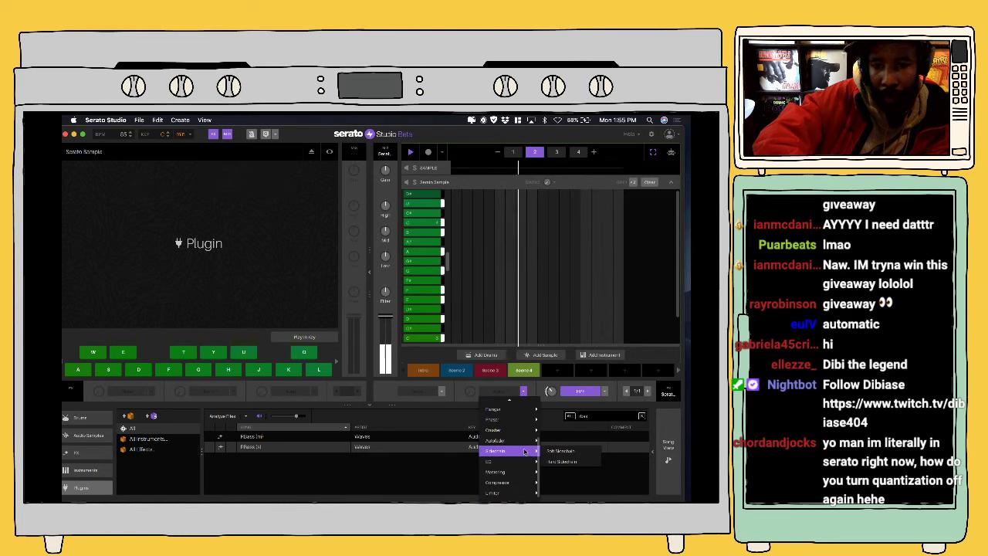
pyautogui.click(562, 462)
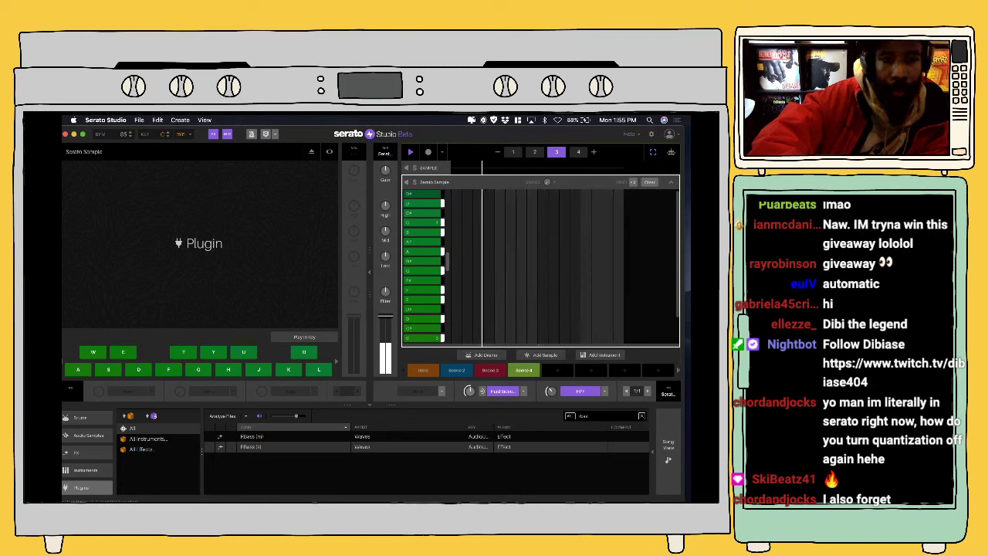
pyautogui.click(481, 390)
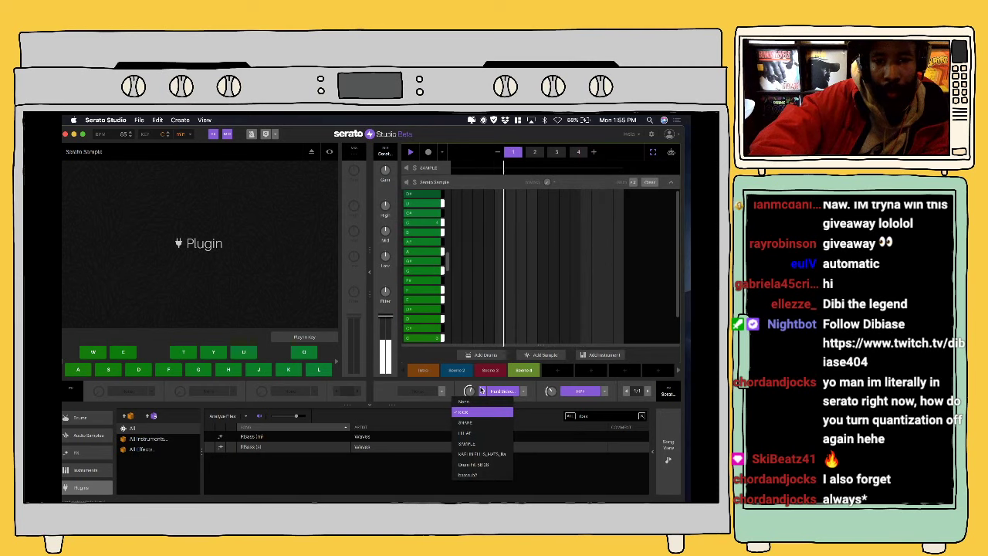
pyautogui.click(461, 388)
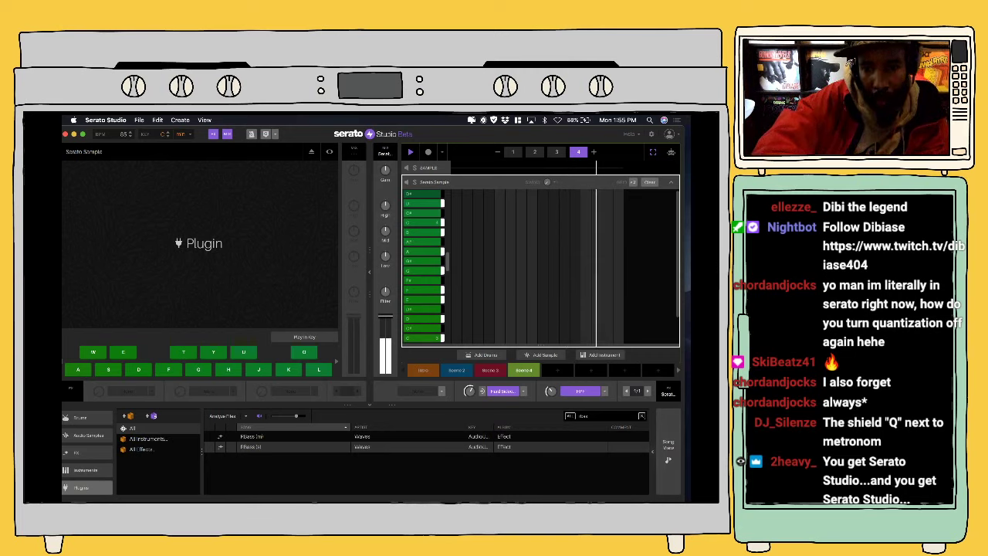
# Step: Open the song arrangement, inspect the effects on the master track and return to the scene
pyautogui.click(669, 445)
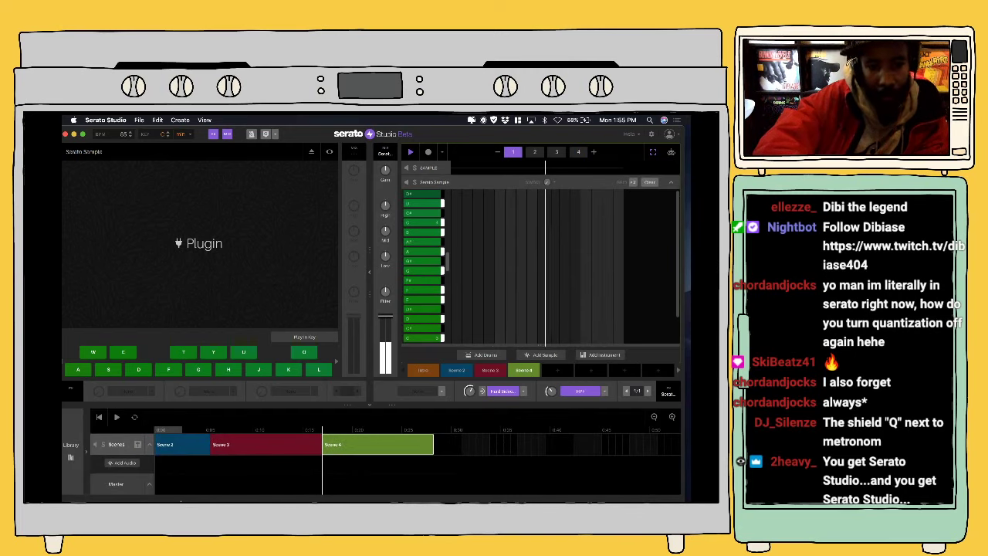
pyautogui.click(124, 484)
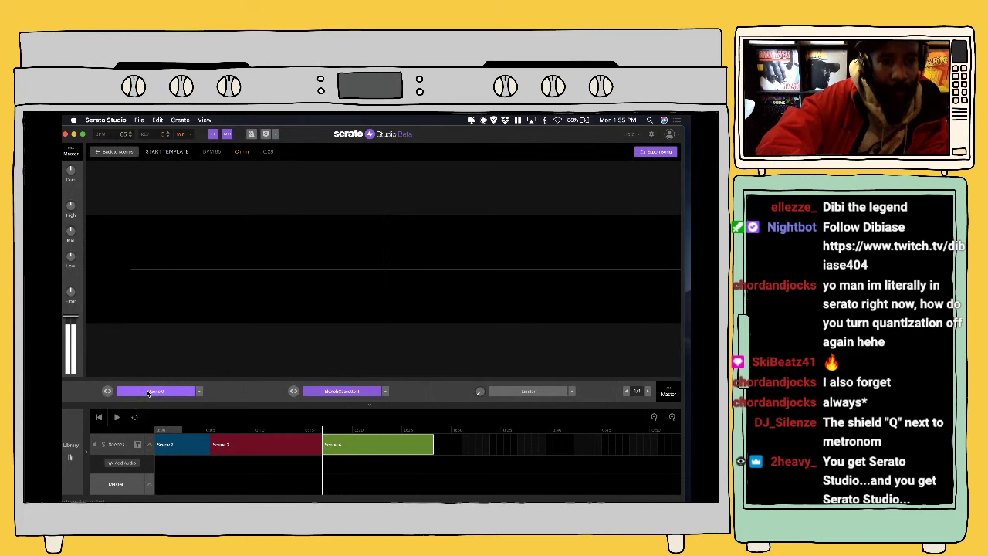
pyautogui.click(117, 152)
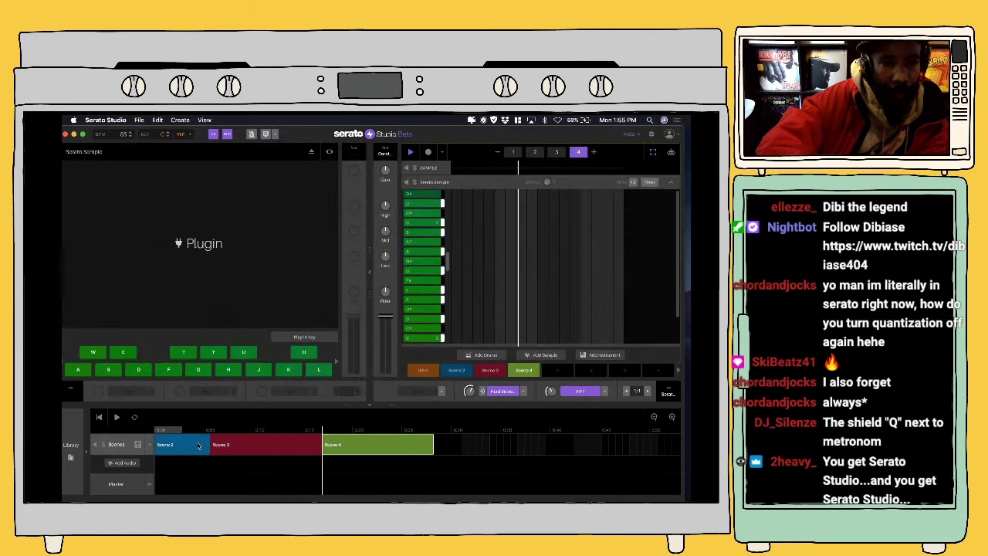
# Step: Play the song arrangement from Scene 2 through Scene 4, restart the Scene 4 loop and collapse the Serato Sample editor
pyautogui.click(122, 419)
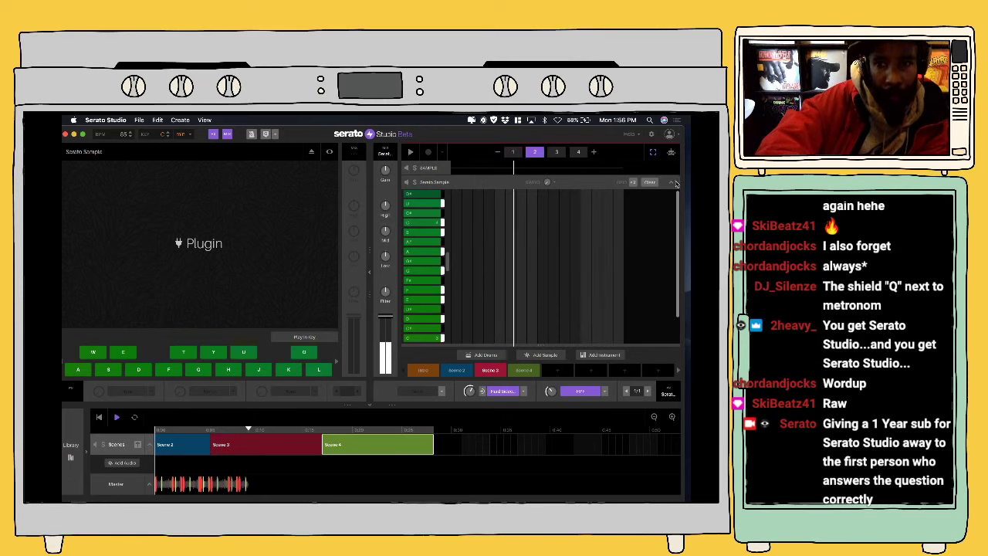
pyautogui.click(672, 183)
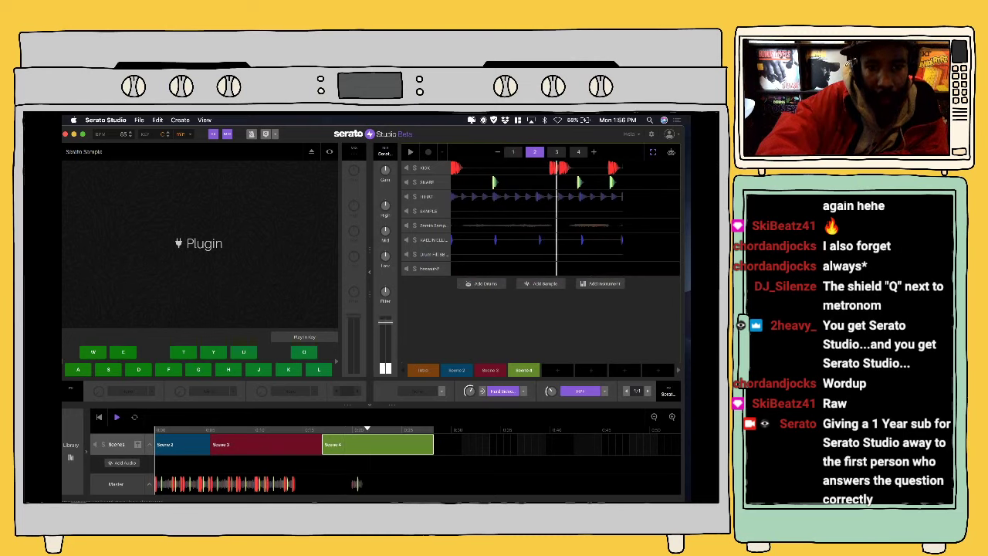
pyautogui.click(435, 225)
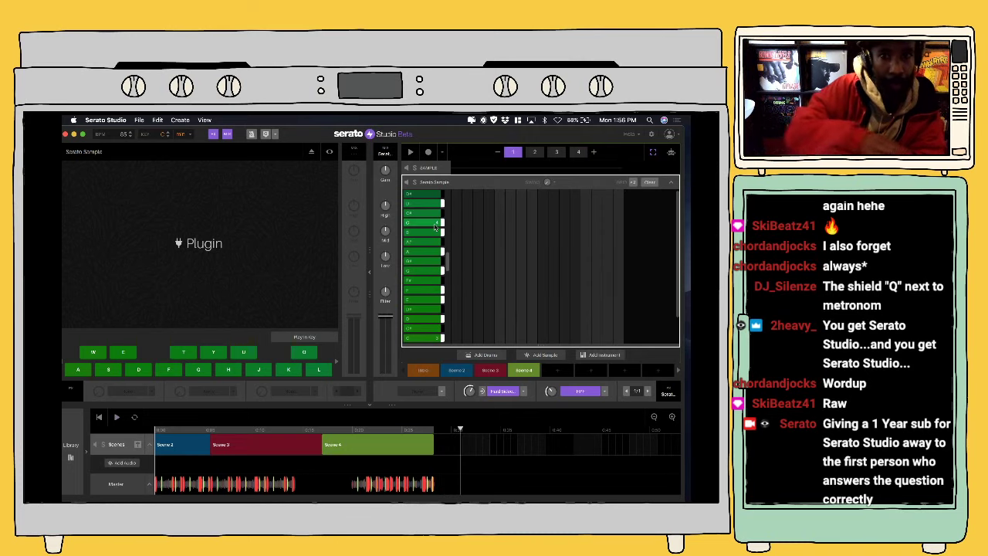
pyautogui.click(410, 153)
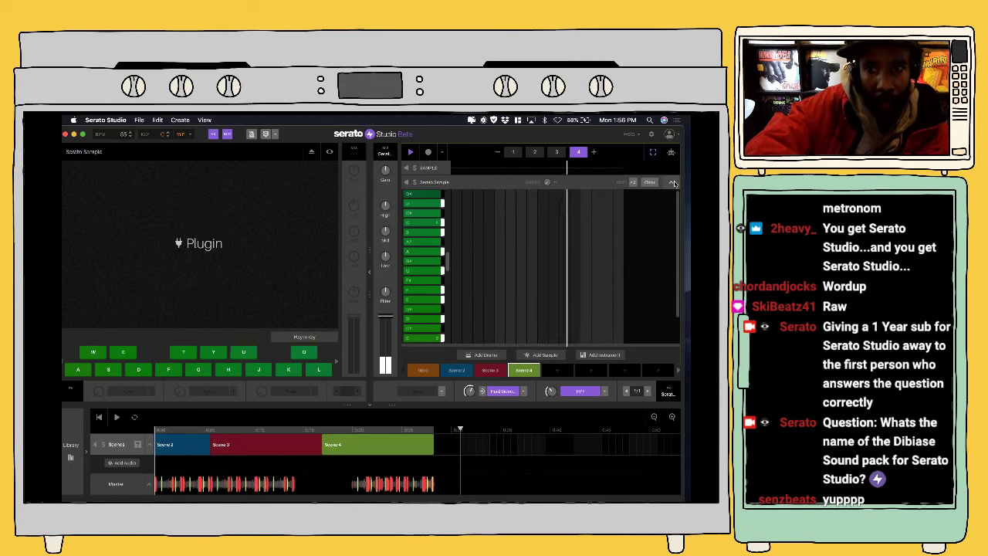
pyautogui.click(673, 183)
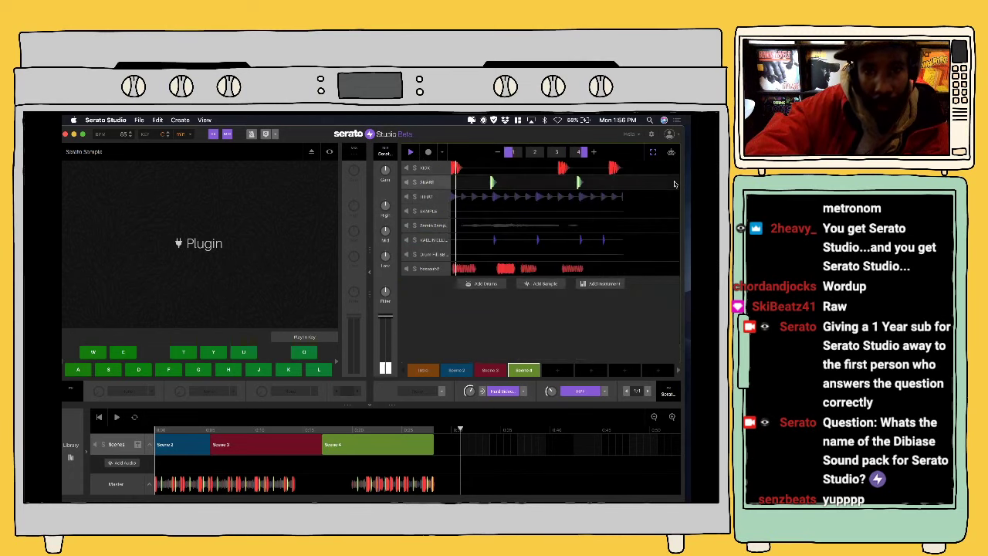
# Step: Load the vocaldropz drum kit from Saved Deck Presets onto a new track in Scene 4 and lower its gain to about -4.7 dB
pyautogui.click(71, 446)
pyautogui.click(86, 472)
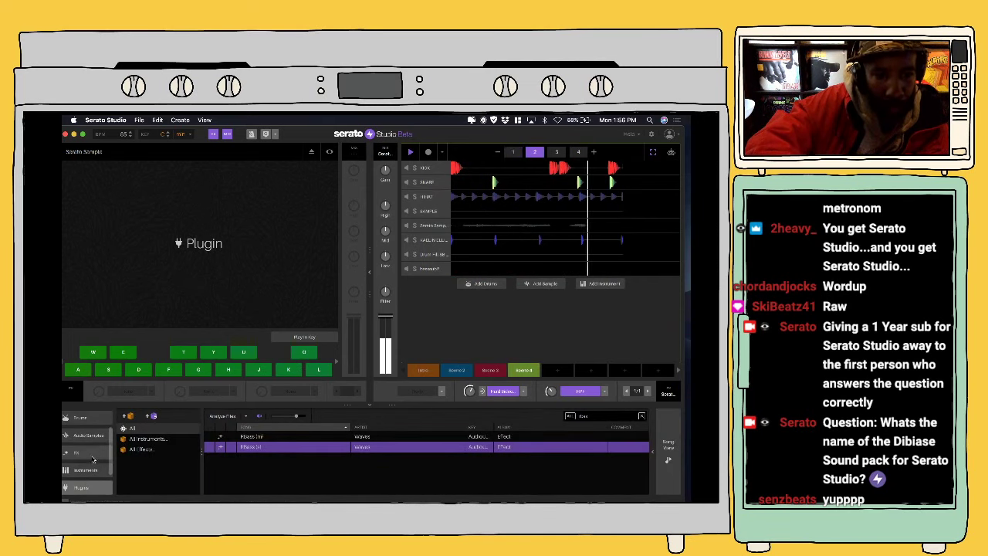
pyautogui.scroll(2, 89, 459)
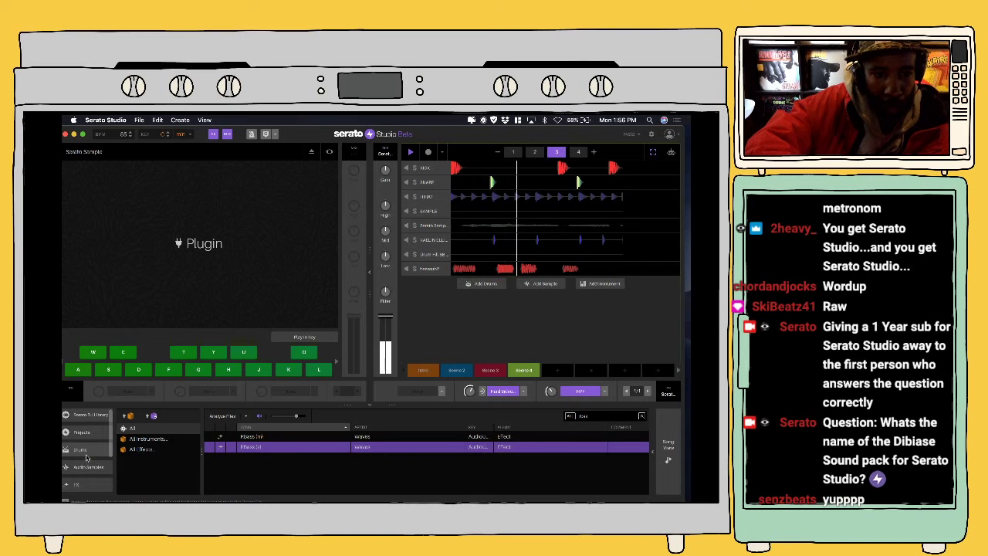
pyautogui.click(81, 450)
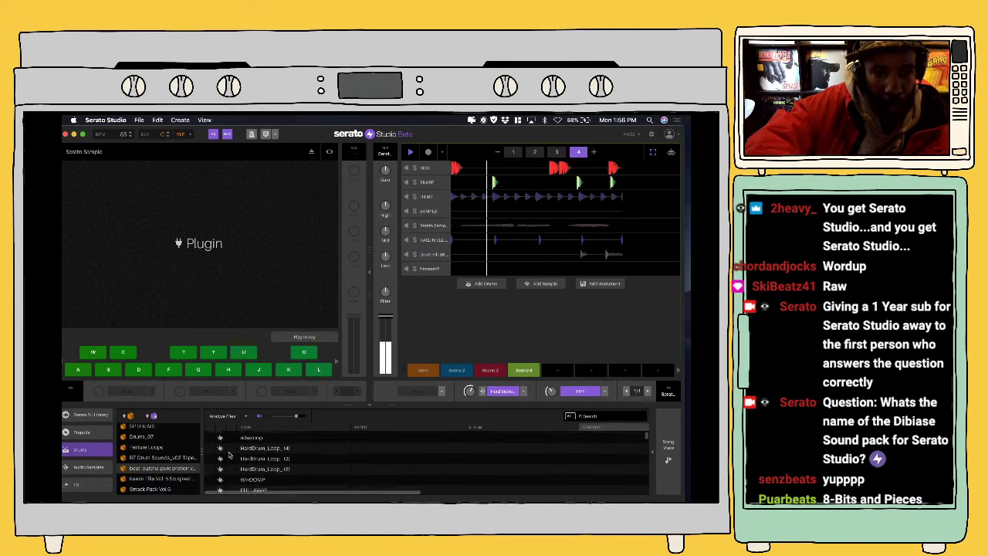
pyautogui.scroll(-2, 229, 454)
pyautogui.scroll(3, 166, 471)
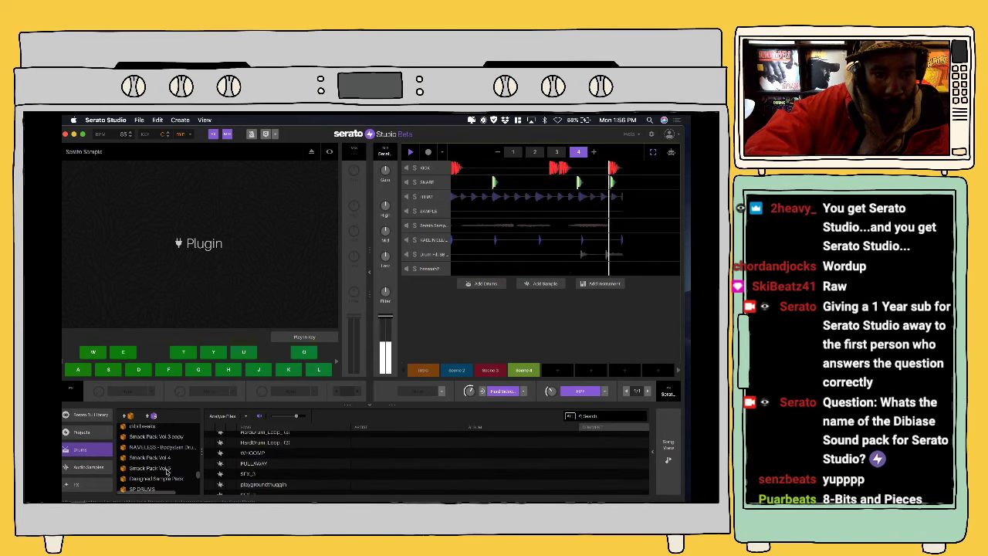
pyautogui.scroll(5, 166, 471)
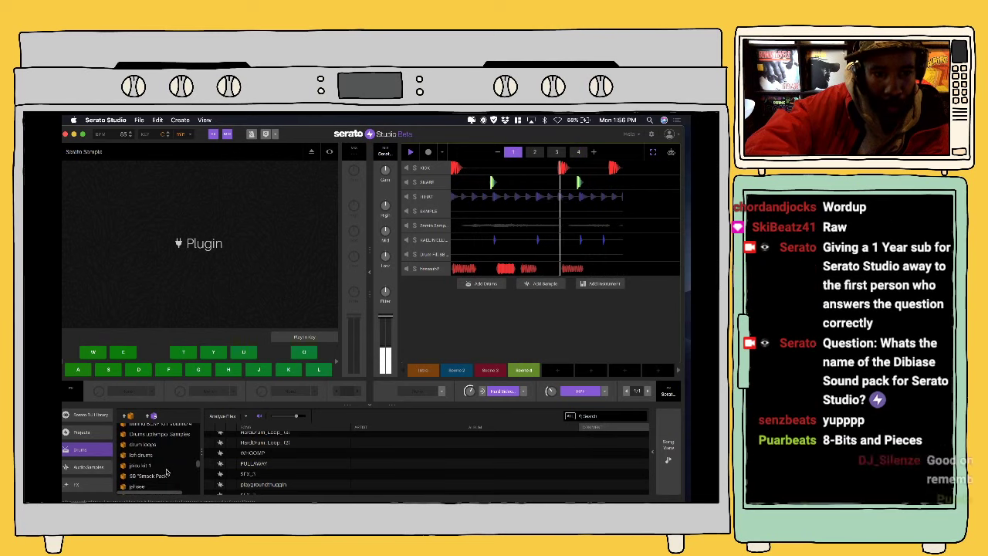
pyautogui.scroll(5, 166, 470)
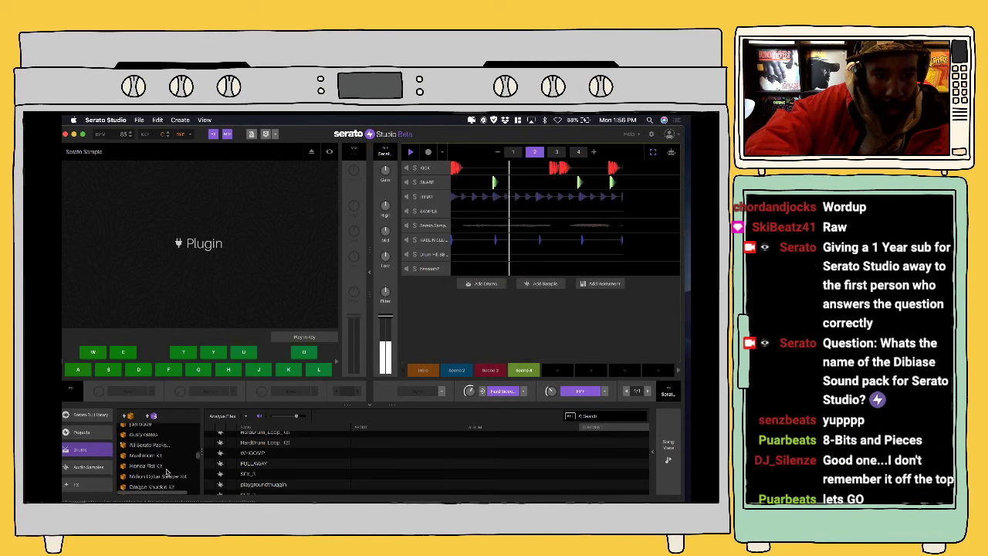
pyautogui.scroll(-3, 166, 471)
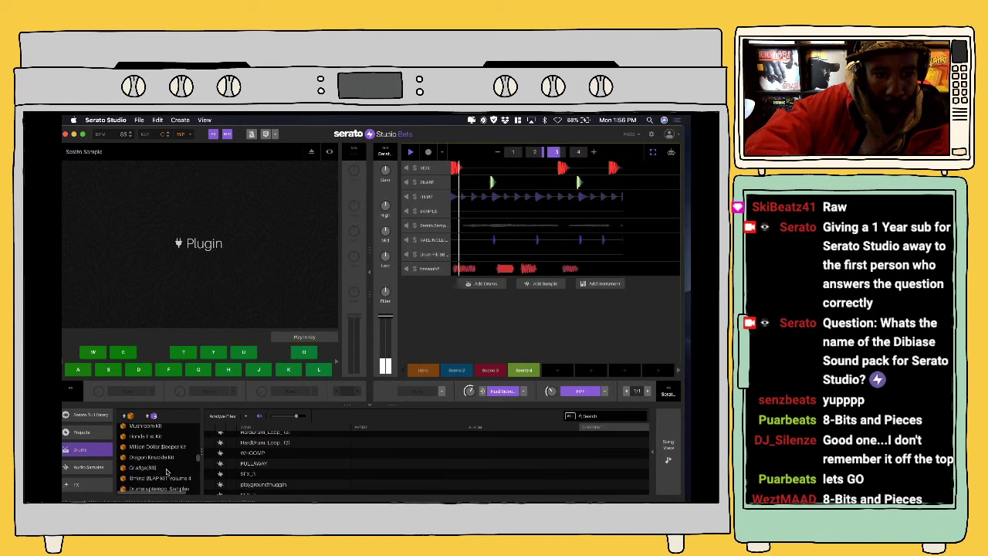
pyautogui.scroll(5, 166, 471)
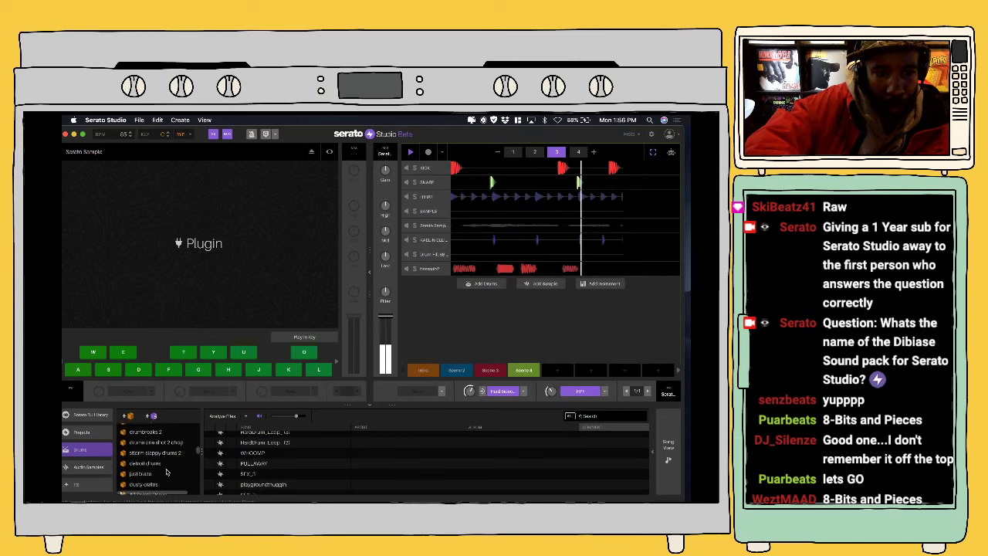
pyautogui.scroll(5, 166, 472)
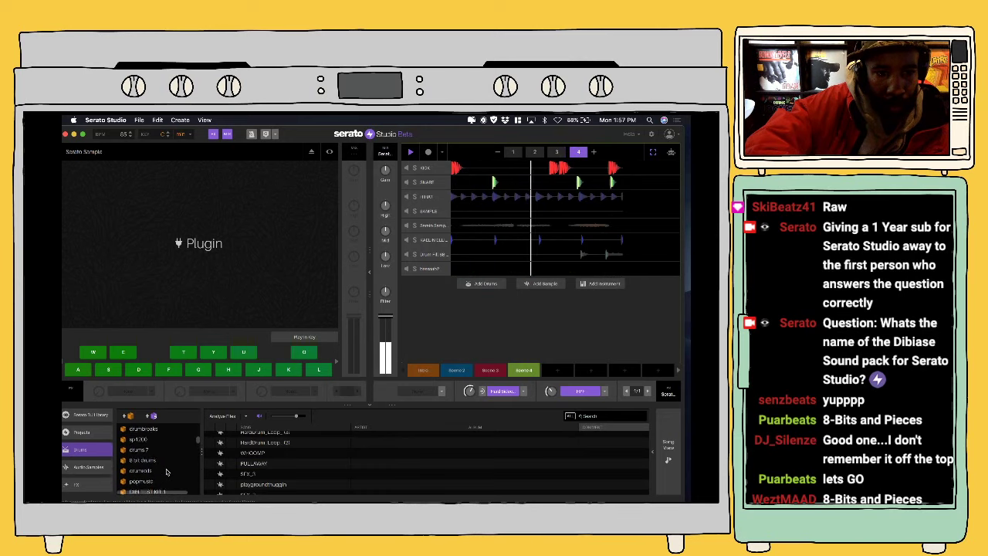
pyautogui.scroll(5, 166, 472)
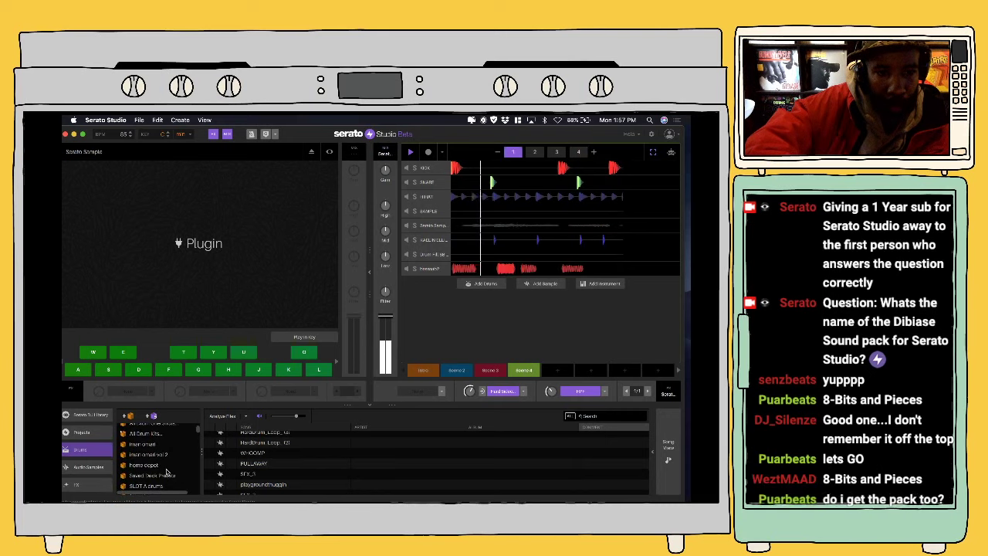
pyautogui.click(166, 475)
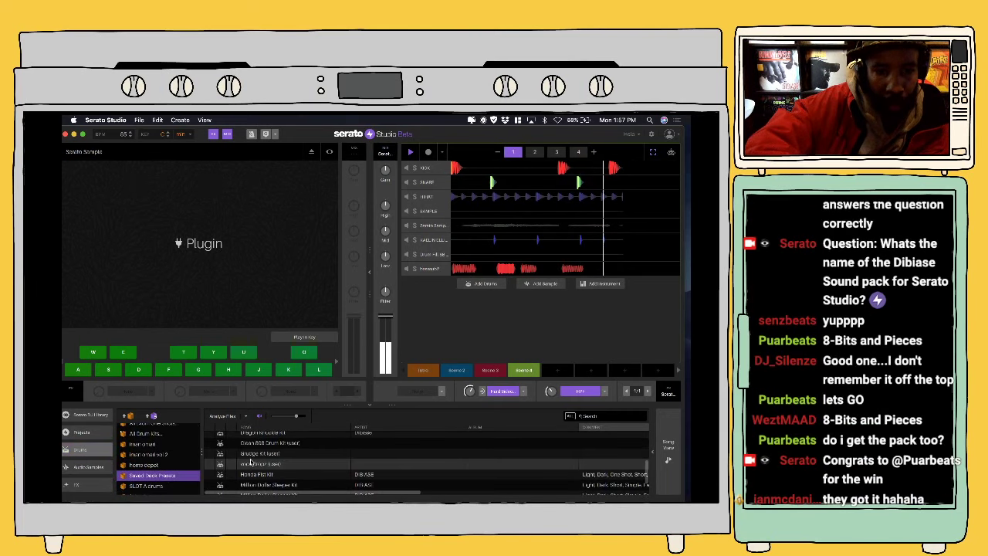
pyautogui.moveTo(305, 460); pyautogui.dragTo(504, 340)
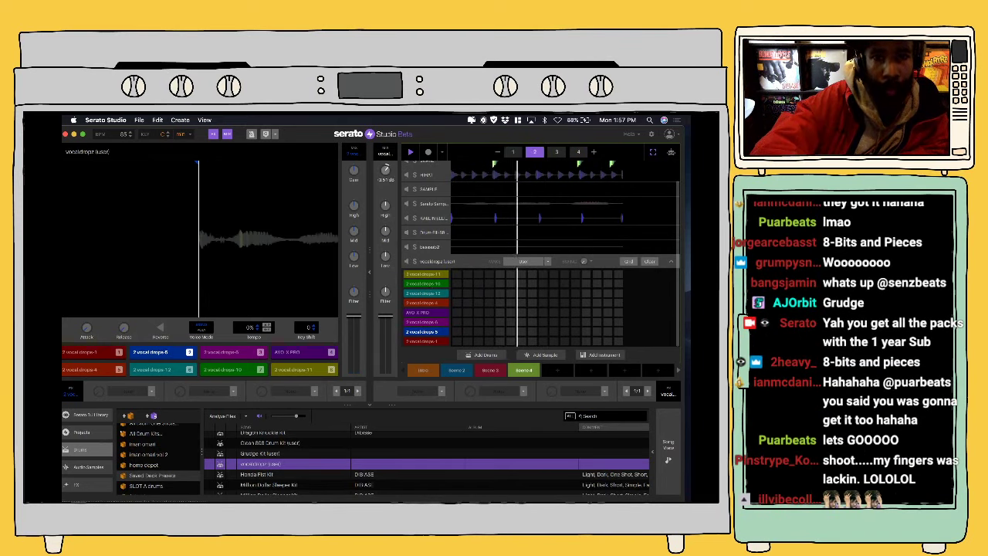
pyautogui.moveTo(386, 176); pyautogui.dragTo(386, 168)
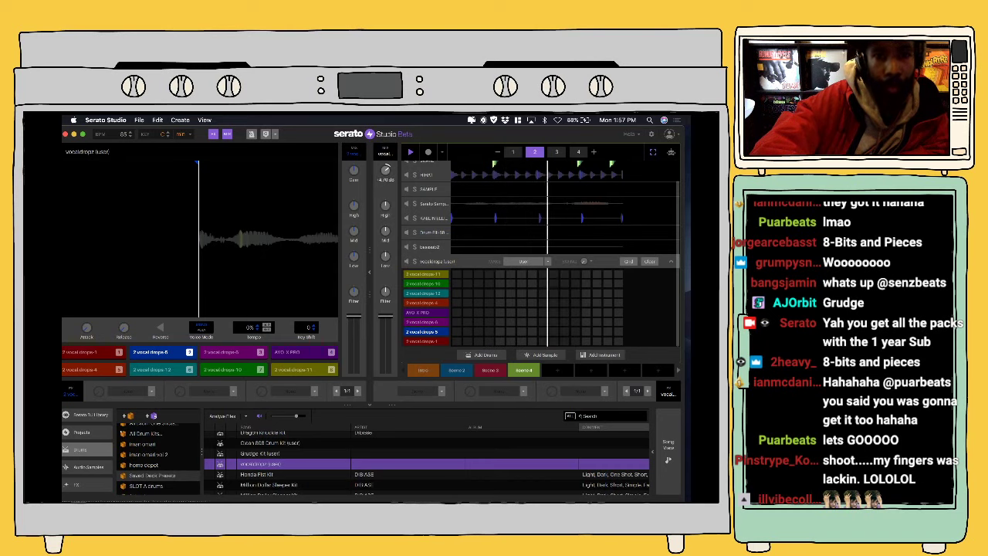
# Step: Play the song arrangement from the start through Scenes 2, 3 and 4, and select the Serato Sample track
pyautogui.click(666, 443)
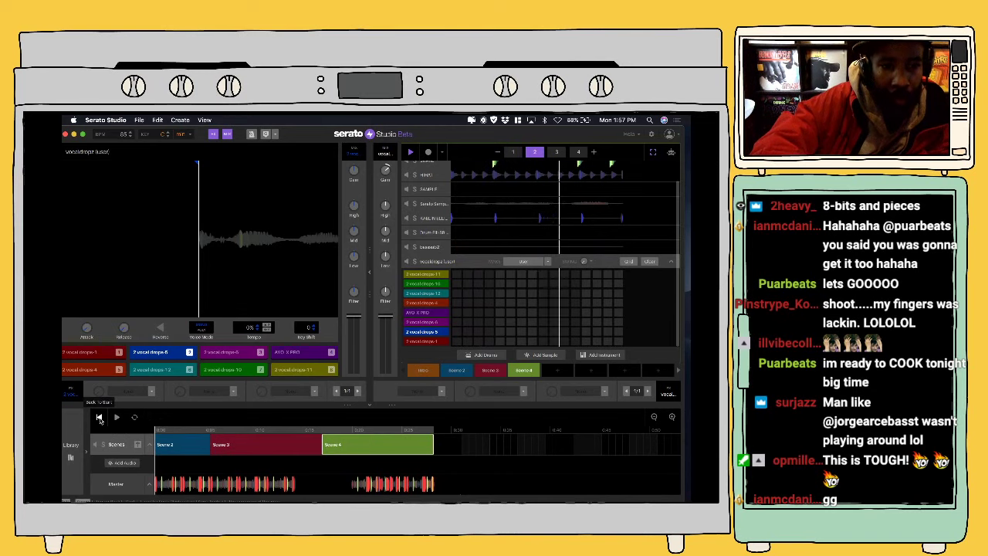
pyautogui.click(116, 417)
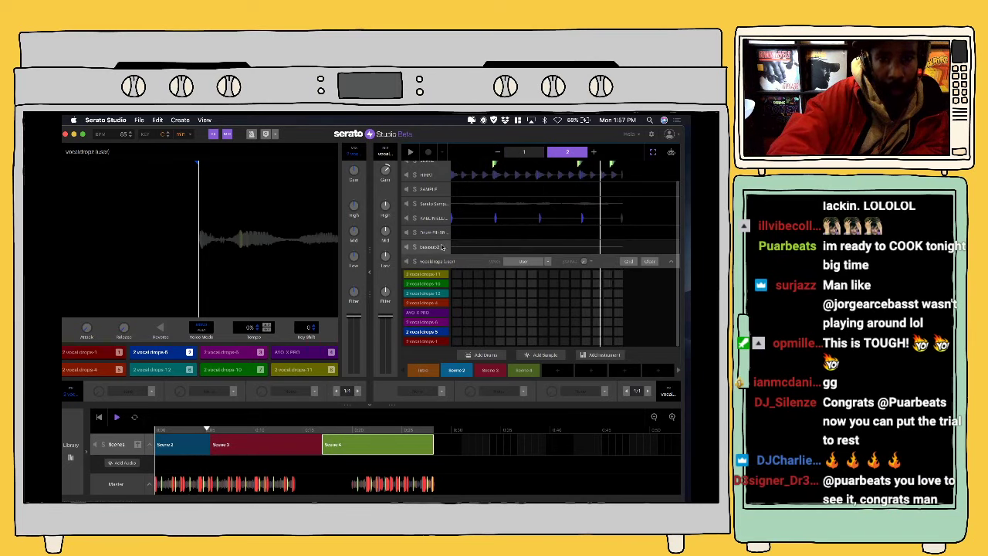
pyautogui.click(432, 204)
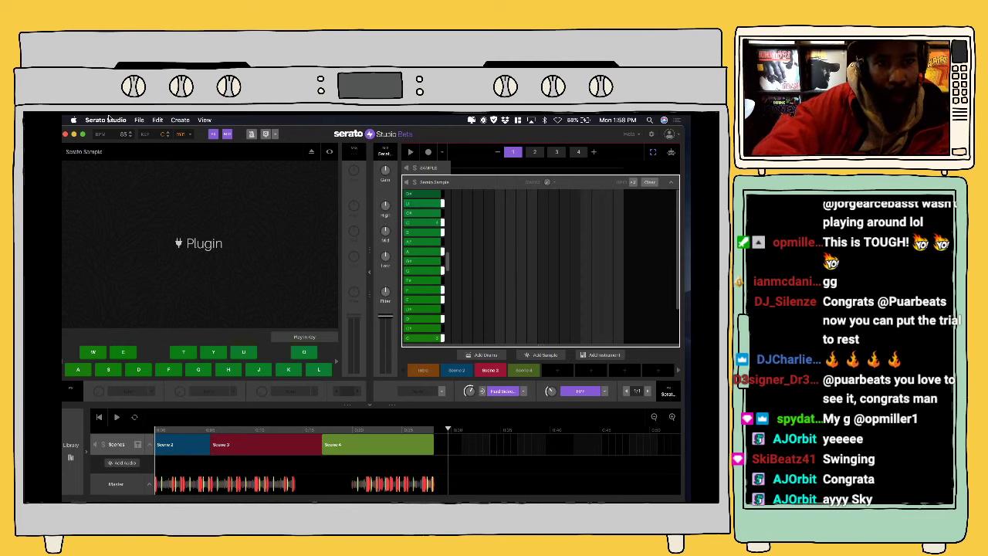
# Step: Save the project under the name "zombies attack" in the serato studio program folder
pyautogui.click(139, 120)
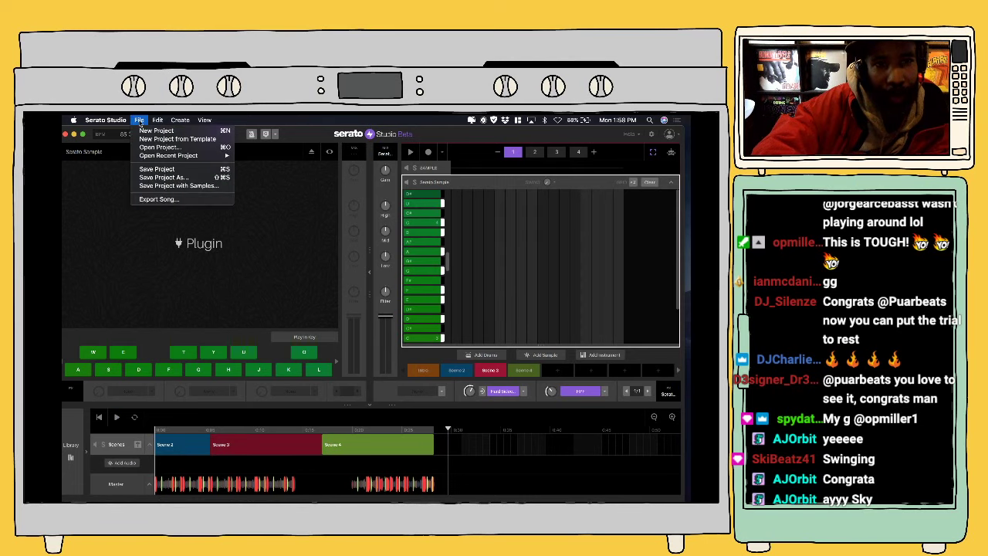
pyautogui.moveTo(185, 155)
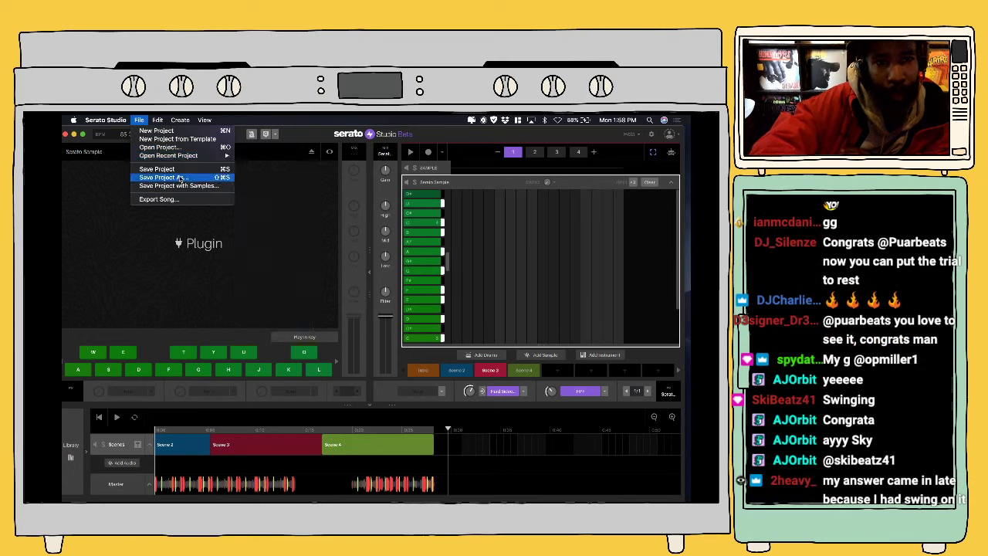
pyautogui.click(179, 177)
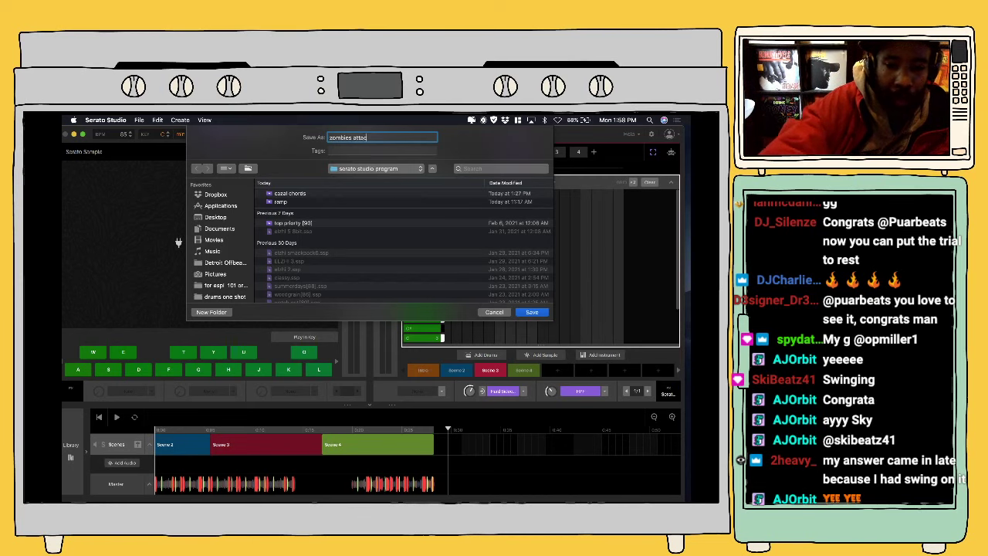
pyautogui.write('k')
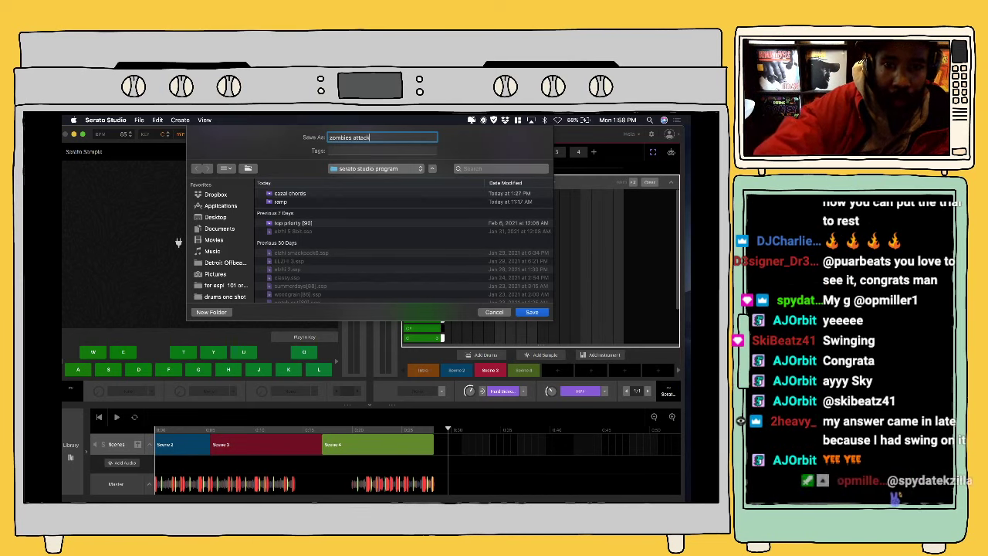
pyautogui.click(532, 313)
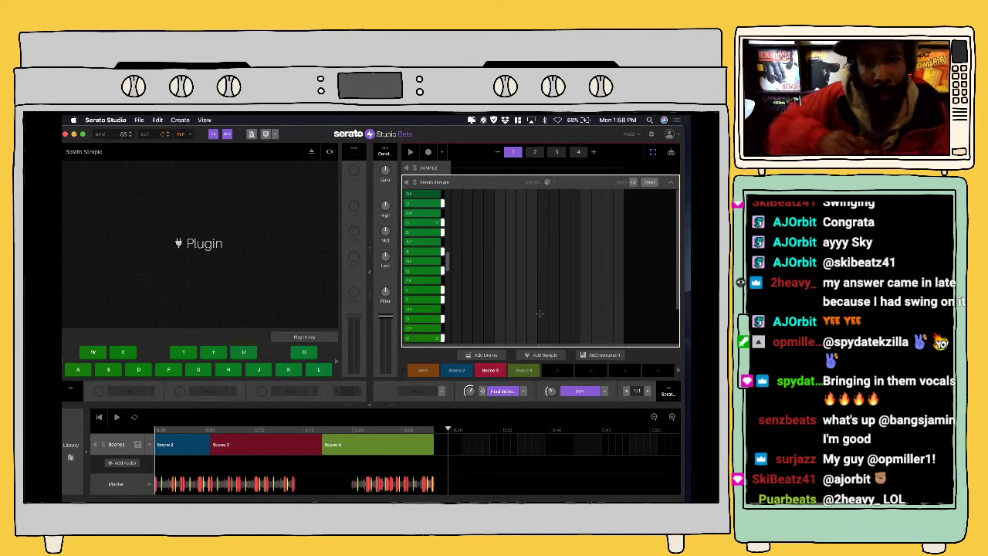
# Step: Open the START TEMPLATE project from the recently used projects
pyautogui.click(139, 120)
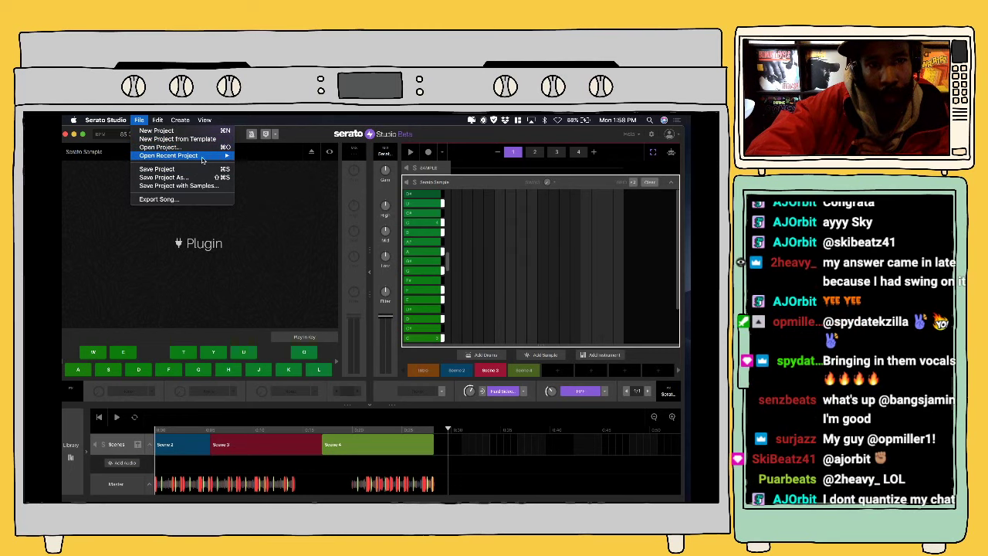
pyautogui.moveTo(214, 157)
pyautogui.click(258, 164)
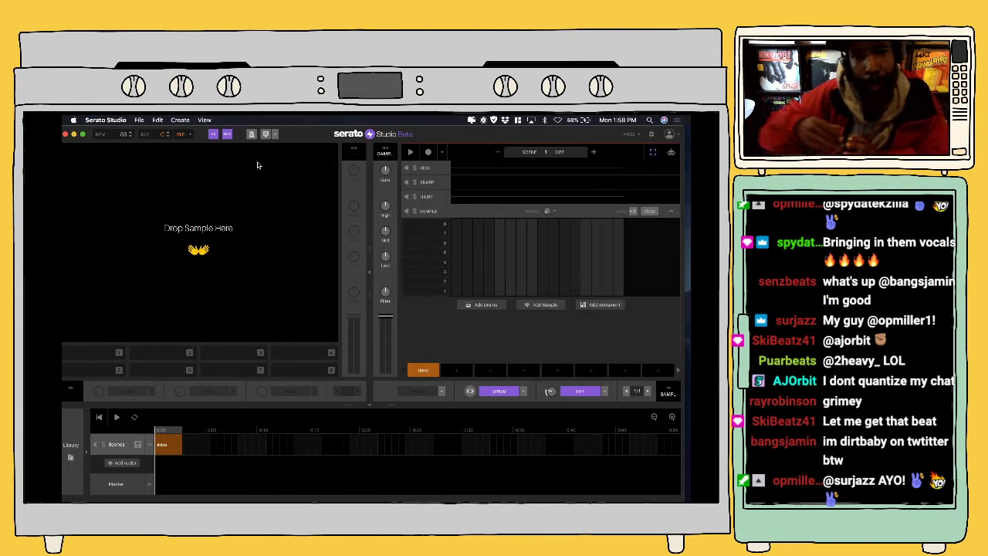
# Step: Inspect the master track's effects, bring up the library and return to the scene view
pyautogui.click(120, 487)
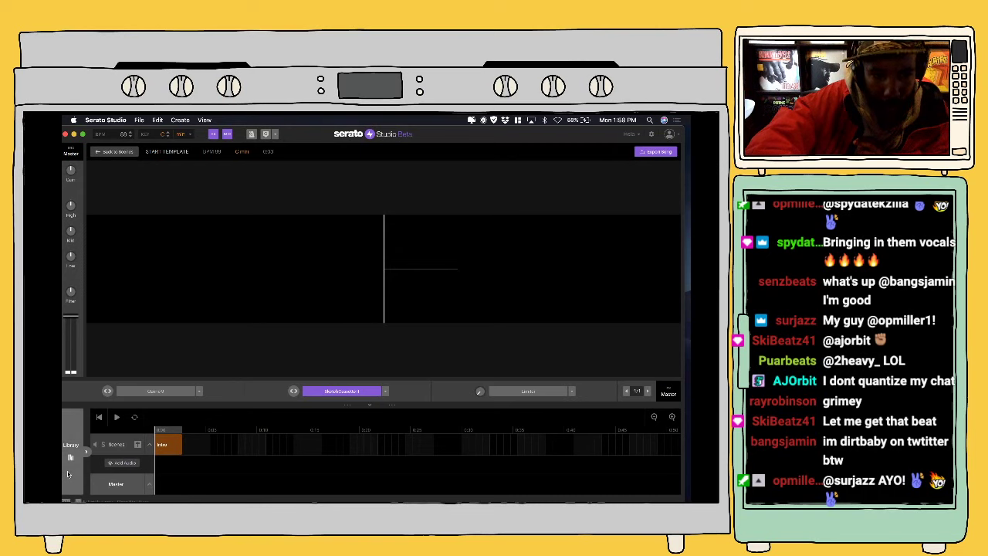
pyautogui.click(70, 445)
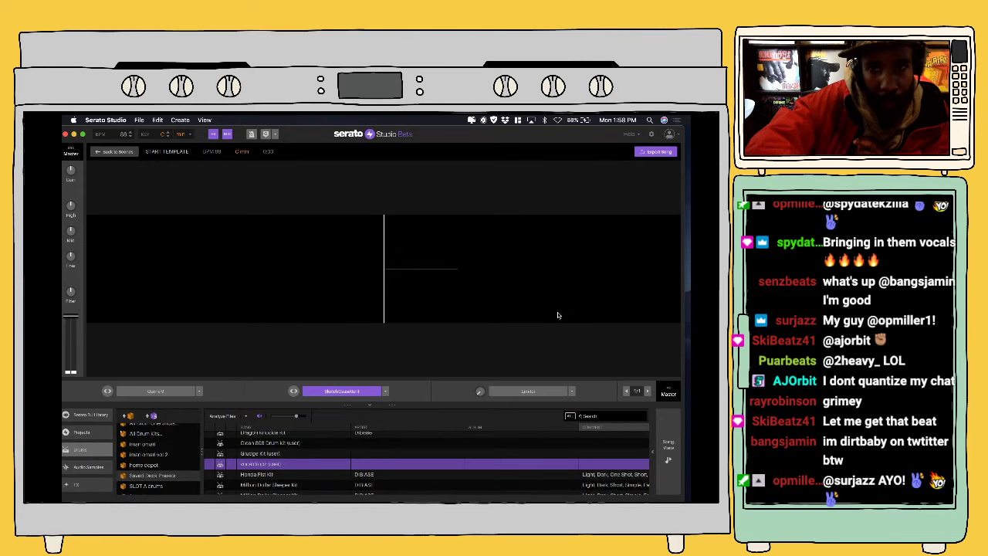
pyautogui.click(120, 152)
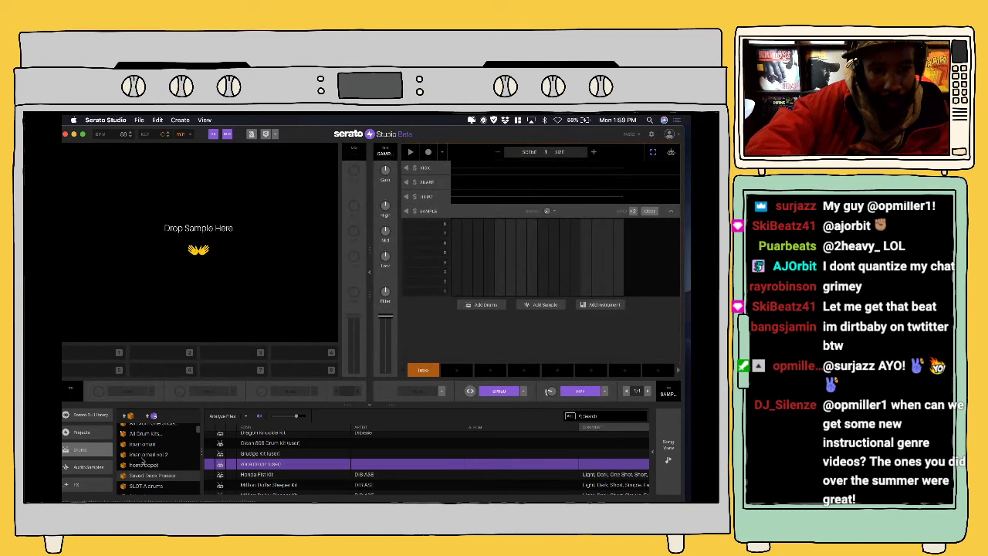
# Step: Browse the "lets chop" crate of audio samples and try to preview the Checkmates Ltd. Coming Down track
pyautogui.click(89, 467)
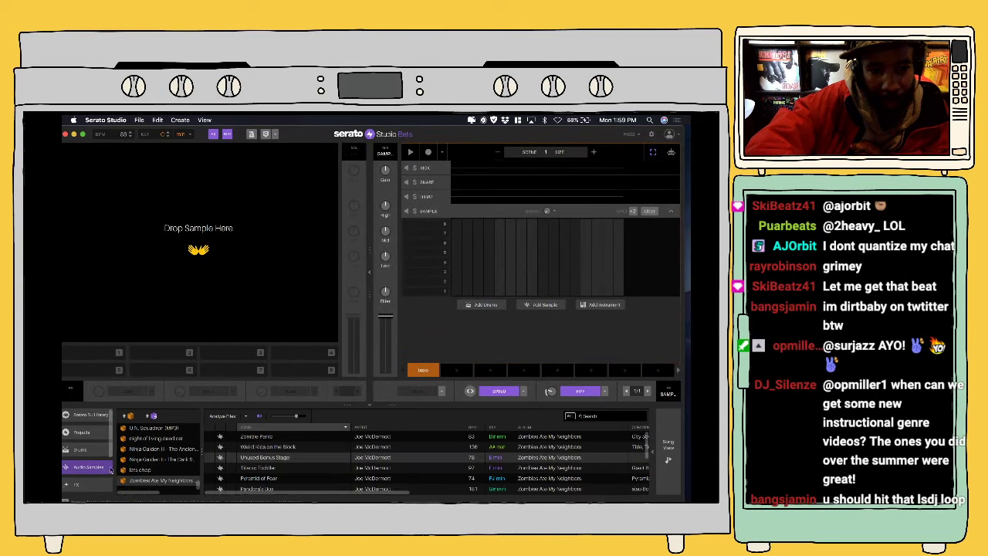
pyautogui.click(159, 470)
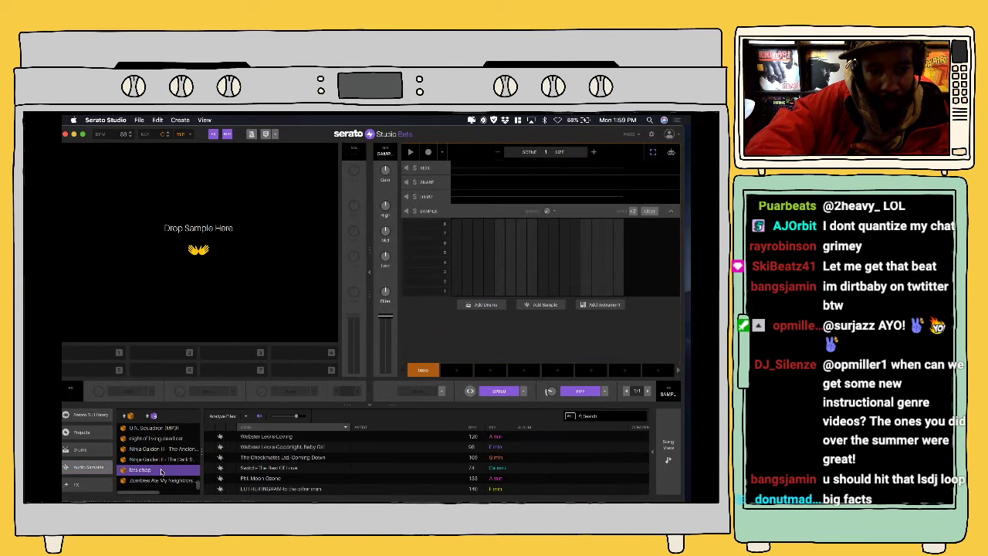
pyautogui.click(279, 455)
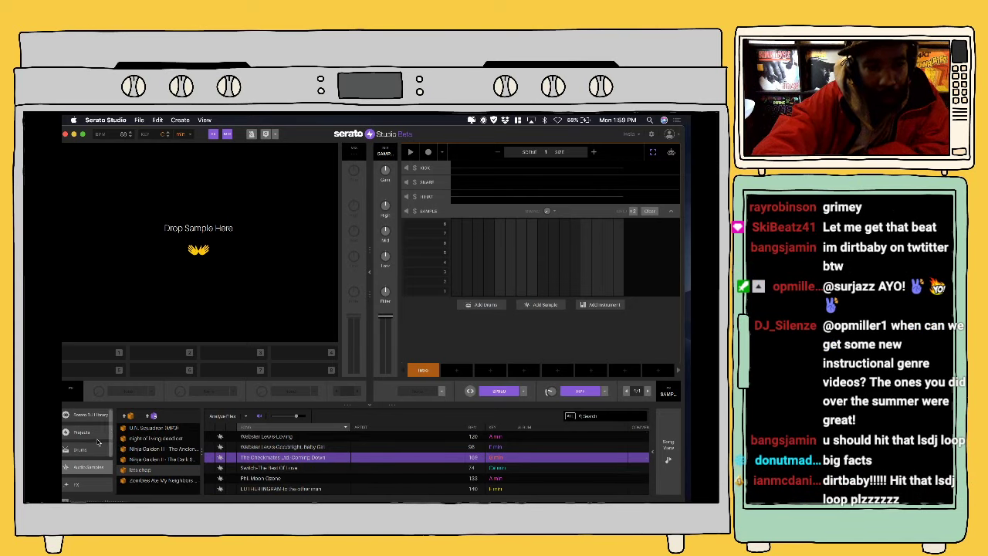
pyautogui.scroll(1, 98, 442)
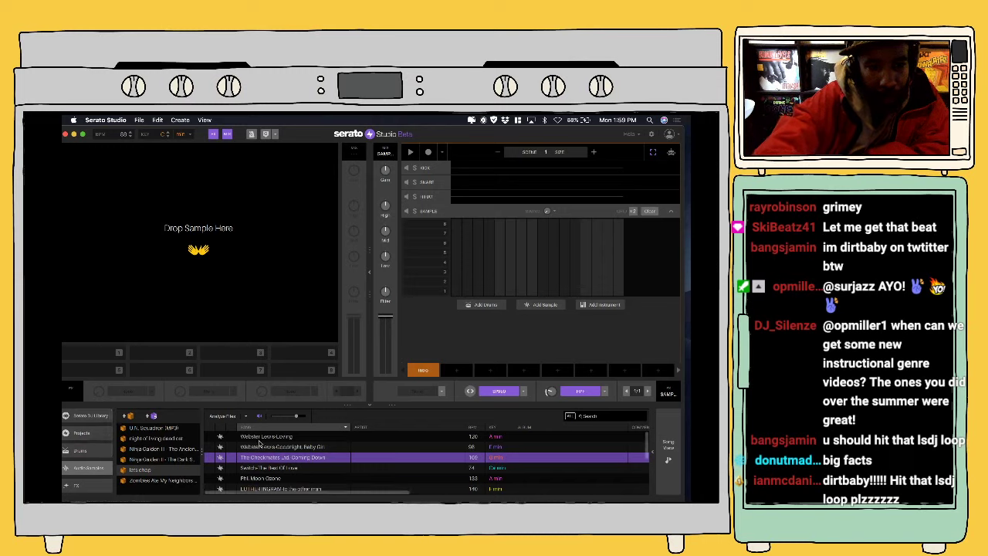
pyautogui.press('Tab')
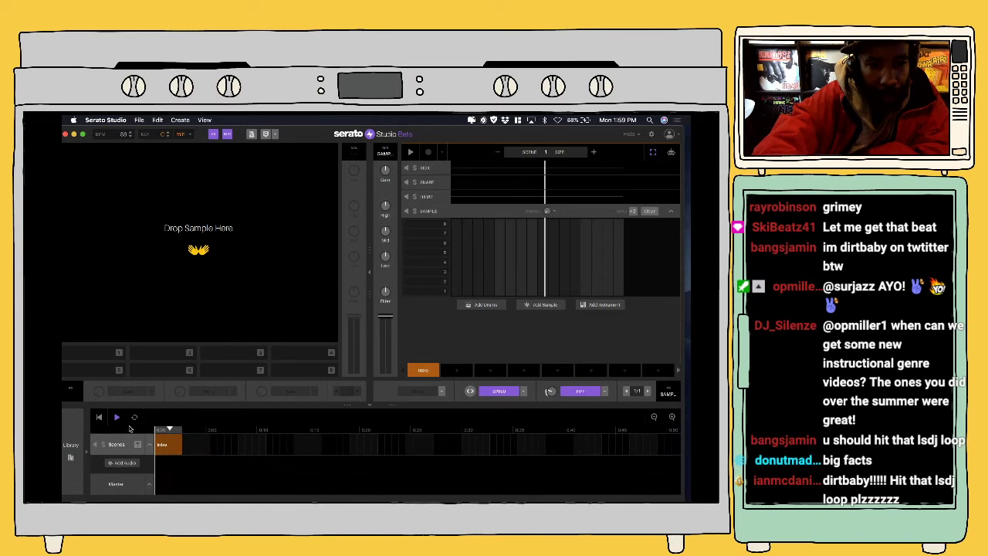
pyautogui.click(70, 456)
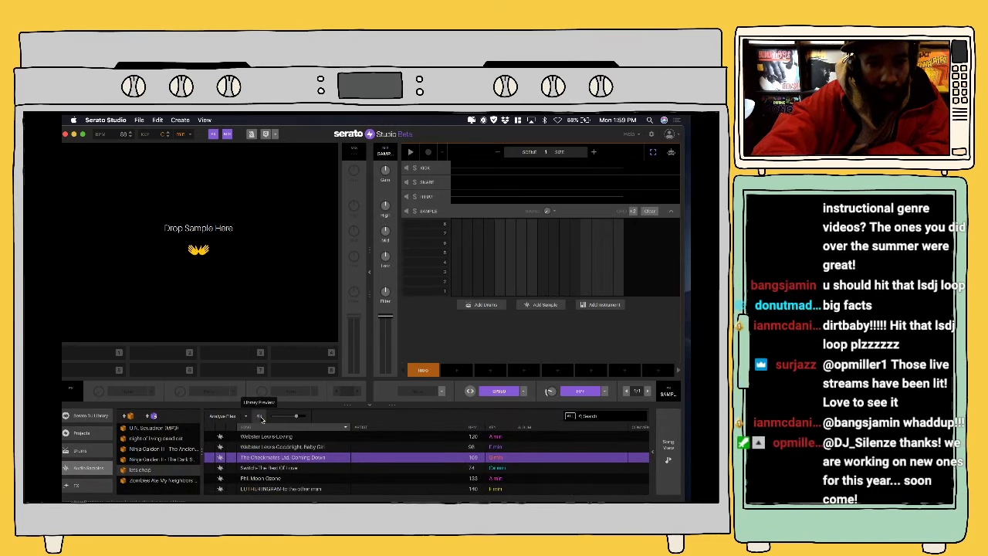
# Step: Open the Classic Breaks Vol 2 crate in the drum library, select a break and turn on library preview
pyautogui.click(87, 451)
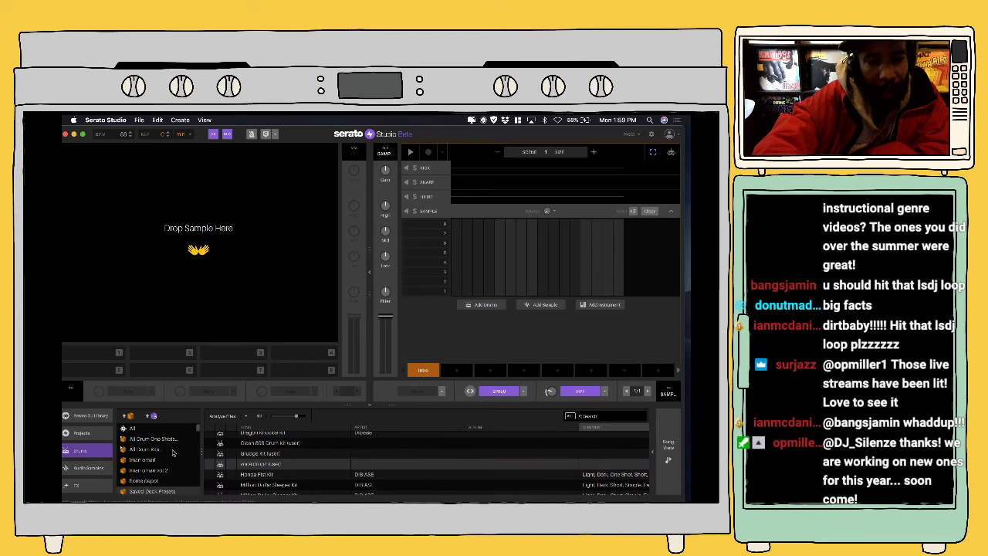
pyautogui.scroll(-5, 173, 454)
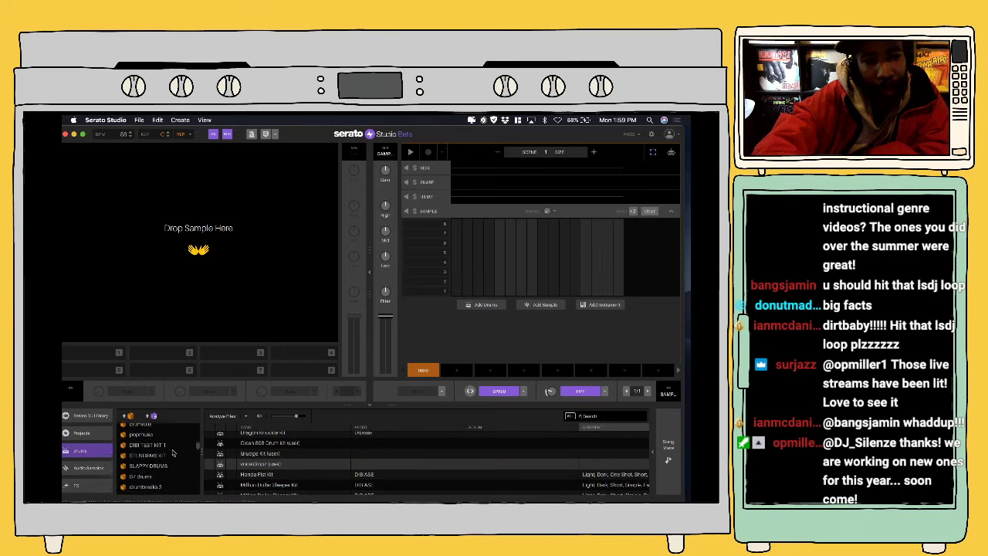
pyautogui.scroll(-8, 173, 453)
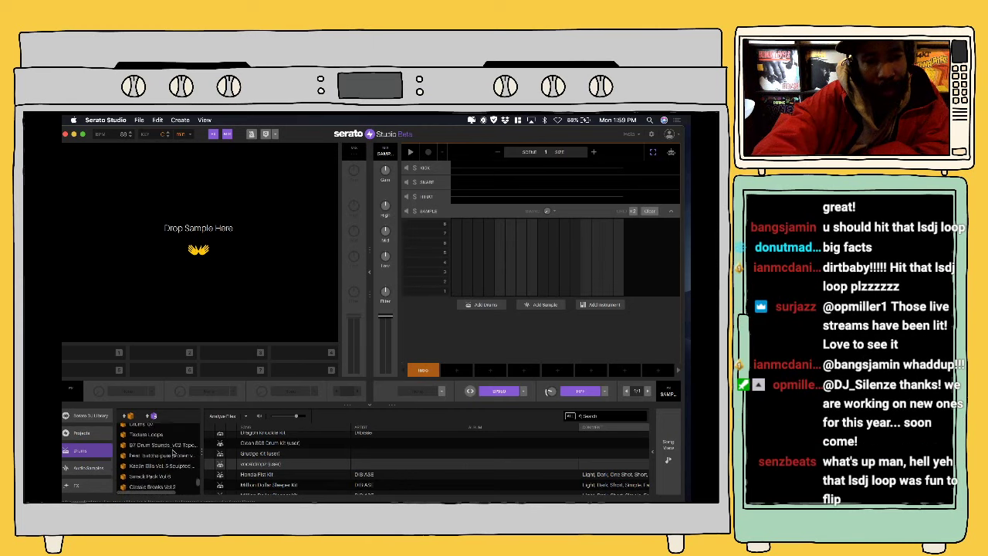
pyautogui.scroll(-4, 173, 453)
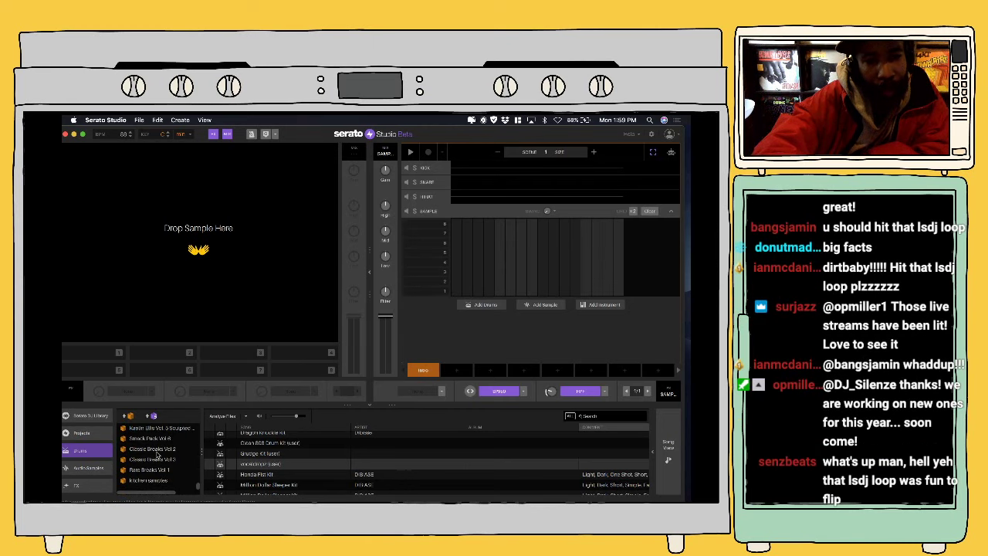
pyautogui.click(158, 453)
pyautogui.click(260, 447)
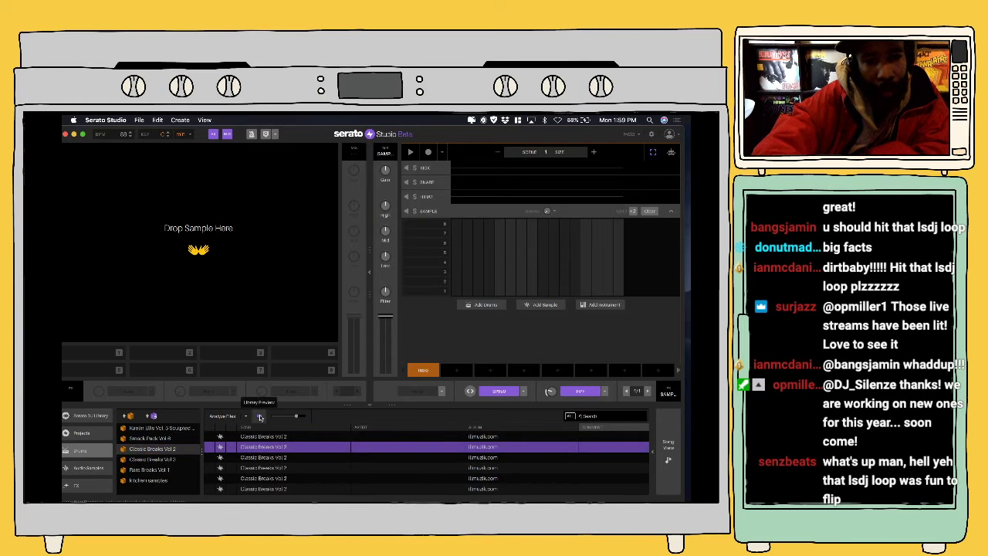
pyautogui.click(260, 417)
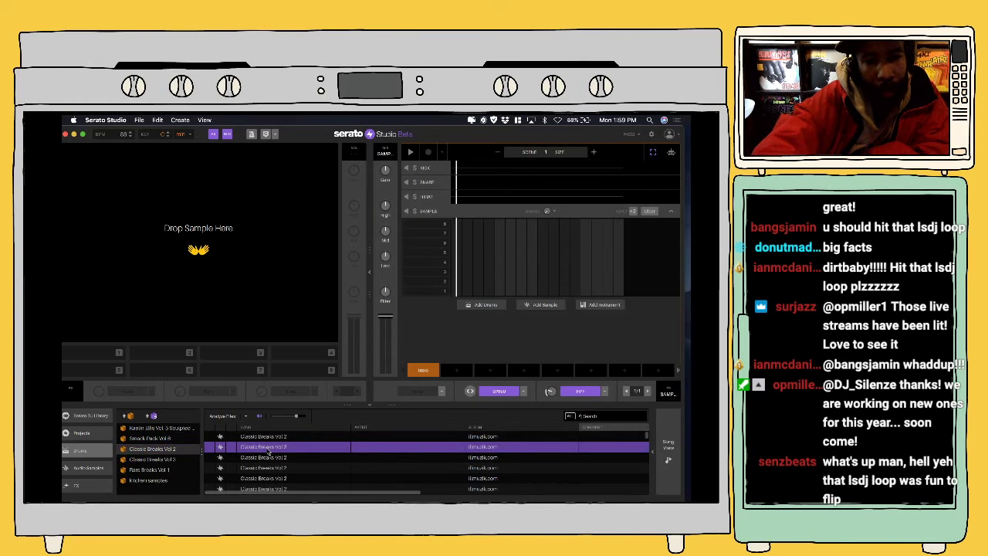
# Step: Audition the Classic Breaks Vol 2 breaks one after another down the list
pyautogui.click(268, 454)
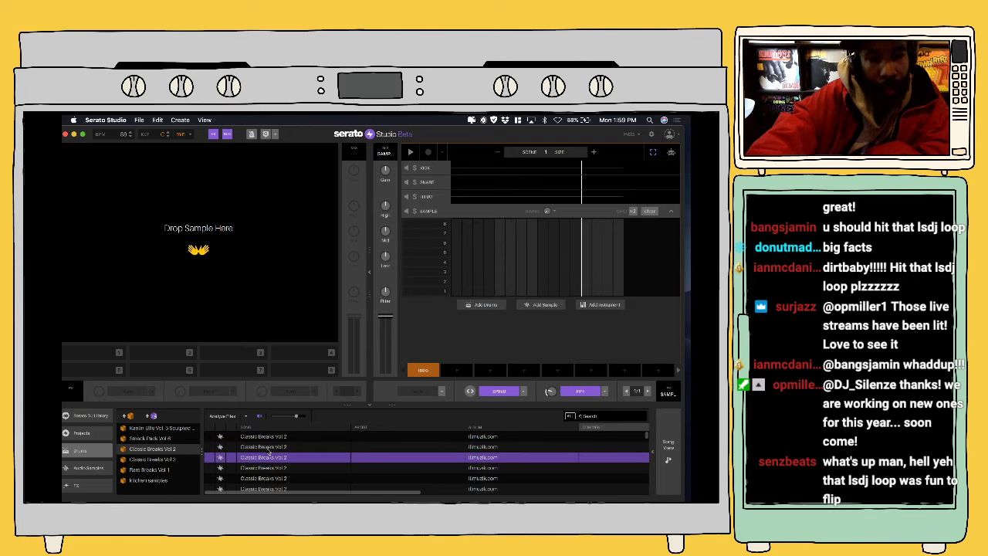
pyautogui.press('Down')
pyautogui.press('Down')
pyautogui.press('Down')
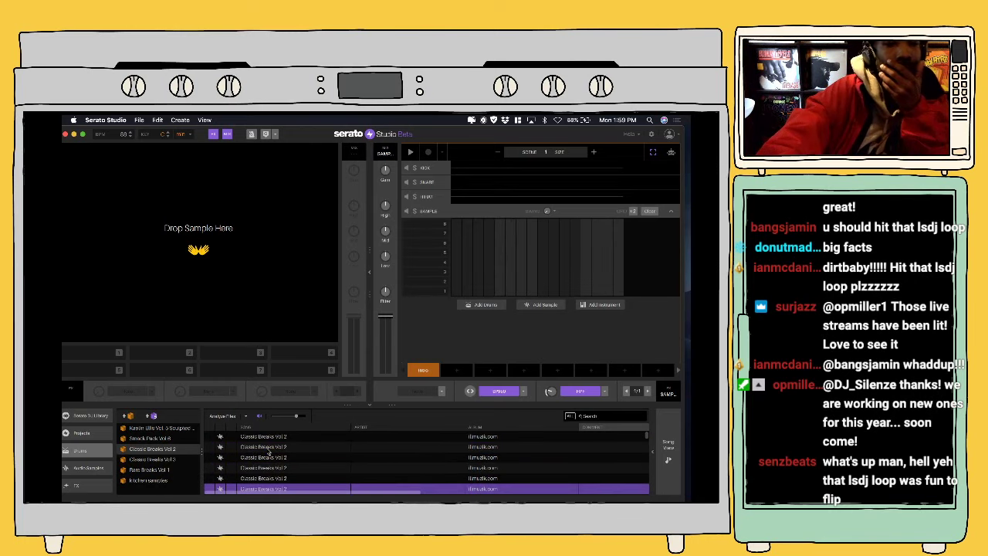
pyautogui.press('Down')
pyautogui.press('Down')
pyautogui.press('Down')
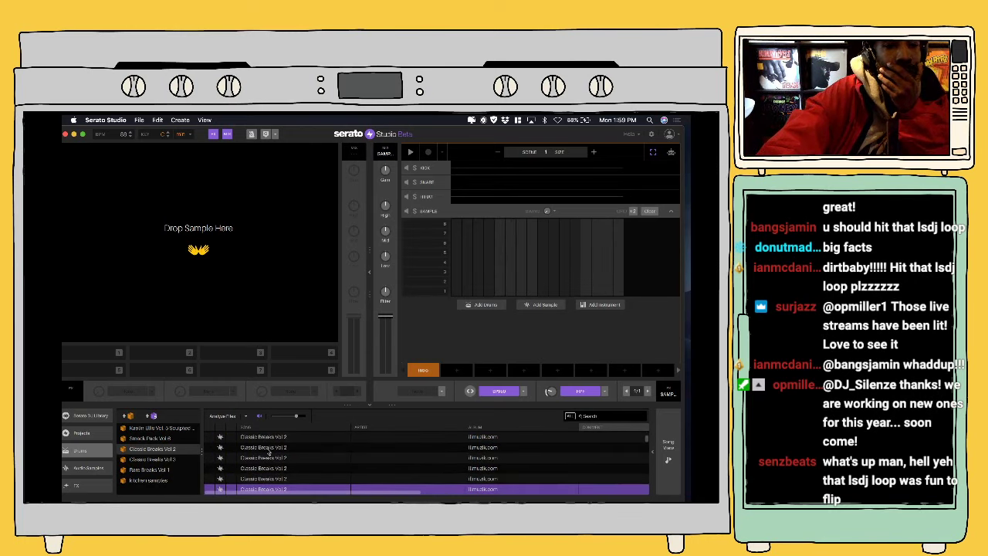
pyautogui.press('Down')
pyautogui.press('Down')
pyautogui.press('Down')
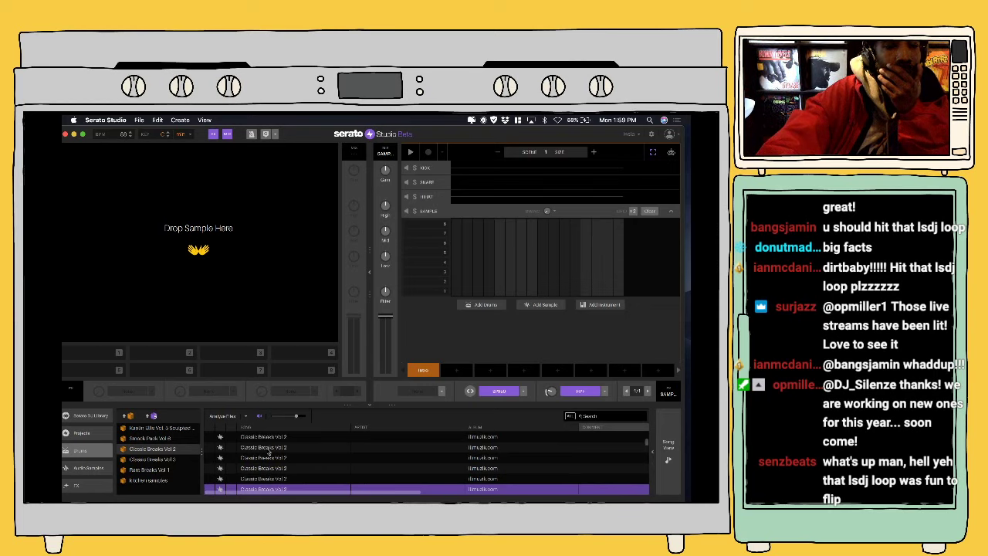
pyautogui.press('Down')
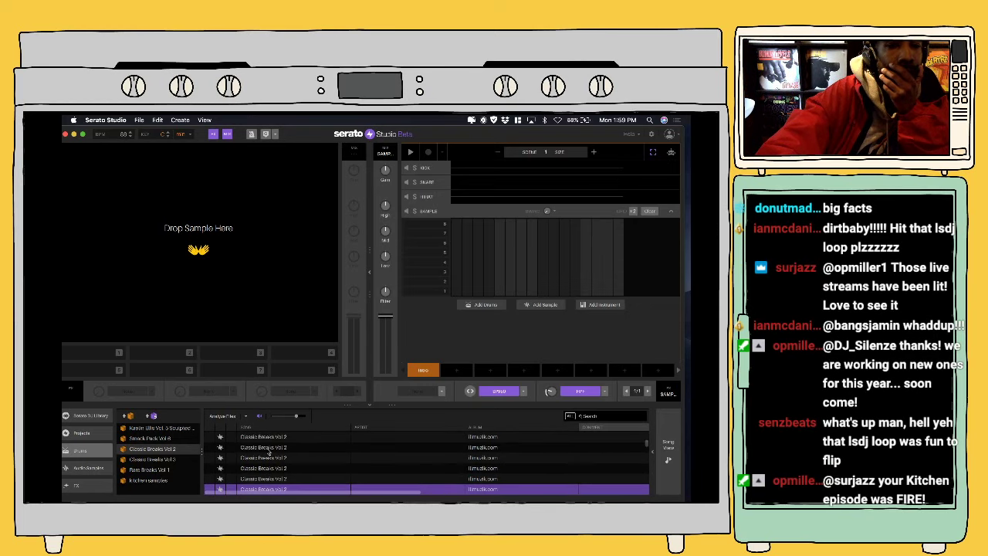
pyautogui.press('Down')
pyautogui.press('Down')
pyautogui.press('Down')
pyautogui.press('Down')
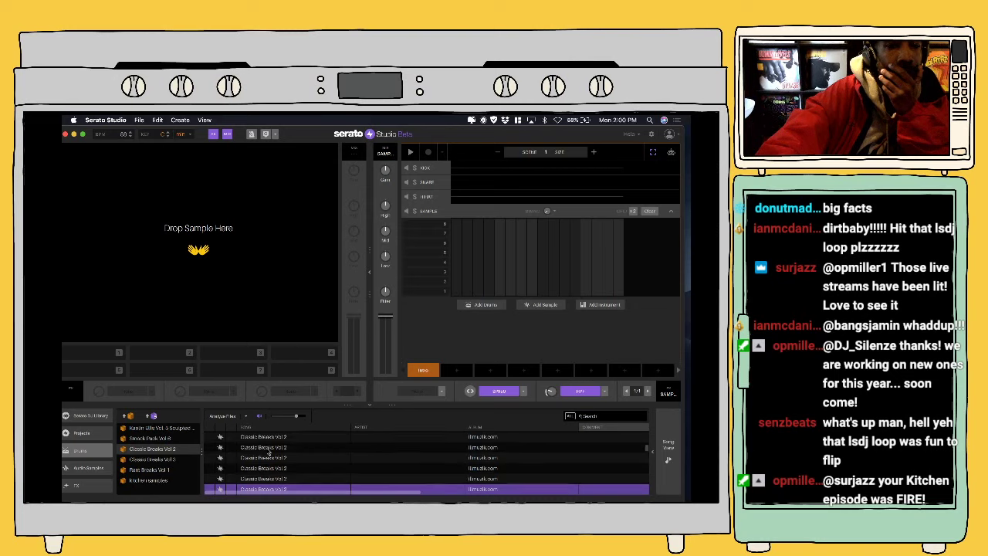
pyautogui.press('Down')
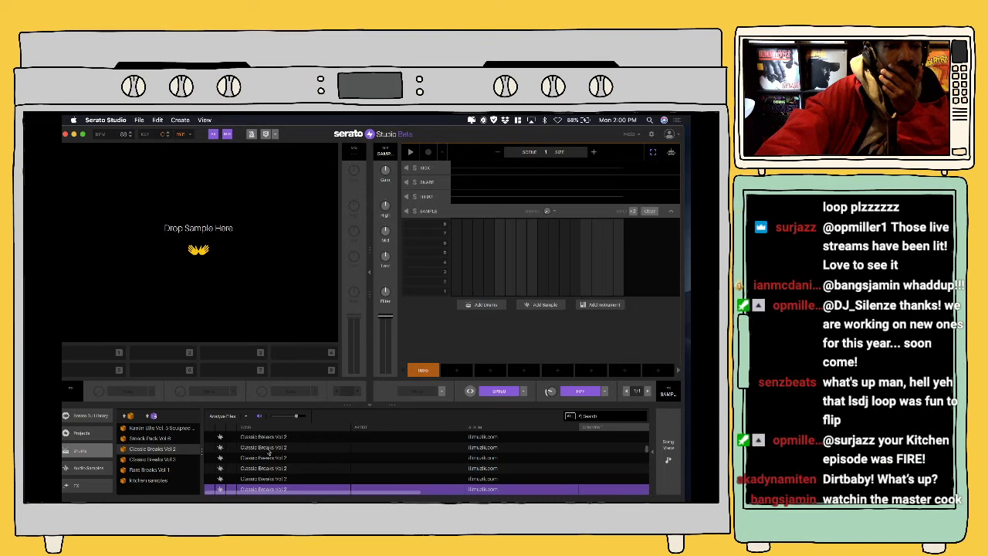
pyautogui.press('Down')
pyautogui.press('Down')
pyautogui.press('Down')
pyautogui.press('Down')
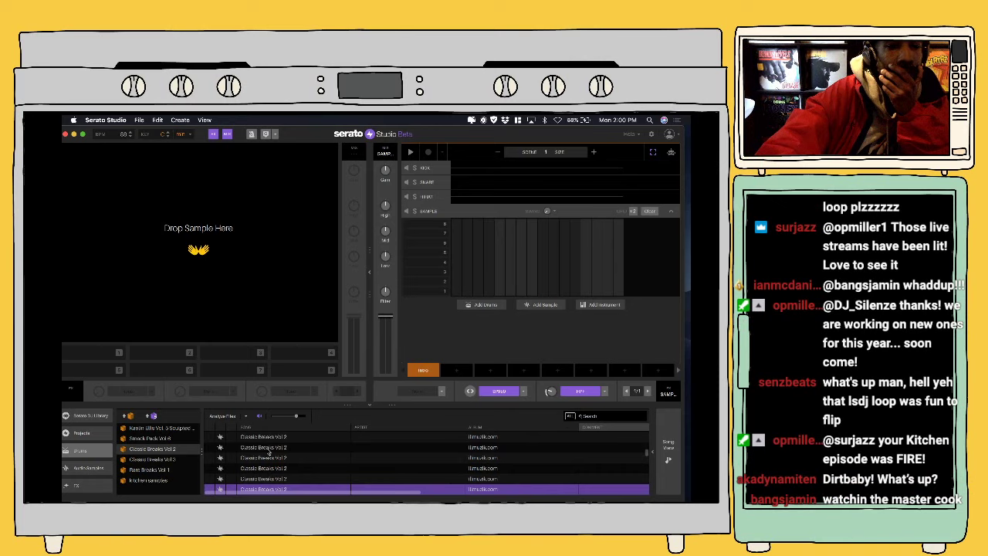
pyautogui.press('Down')
pyautogui.press('Down')
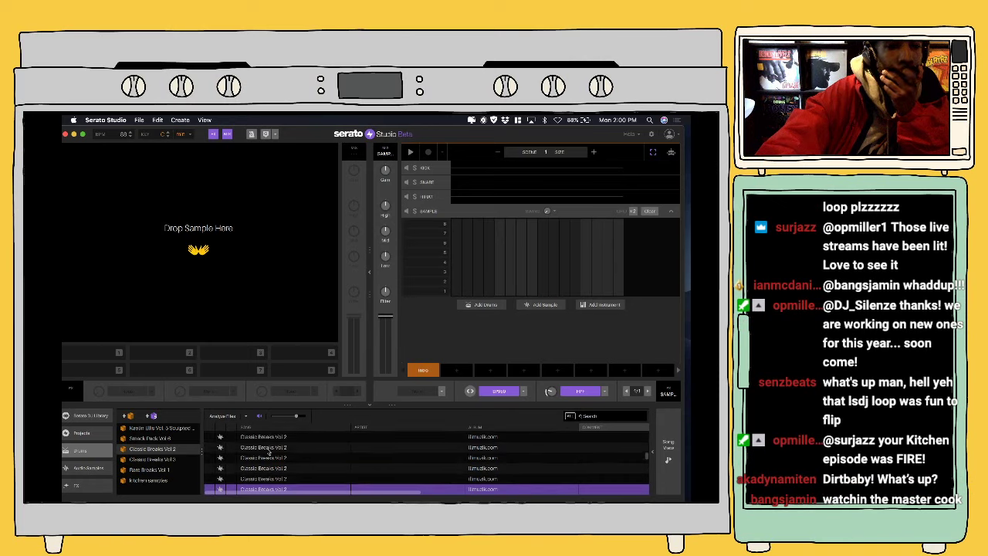
# Step: Return to the breaks just heard and compare the neighbouring ones again
pyautogui.press('Up')
pyautogui.press('Up')
pyautogui.press('Up')
pyautogui.press('Up')
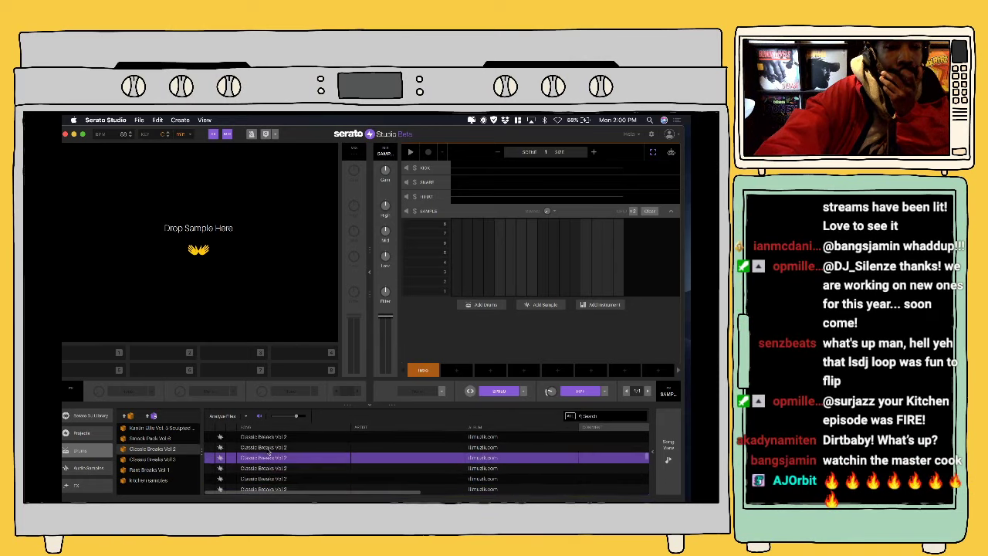
pyautogui.press('Up')
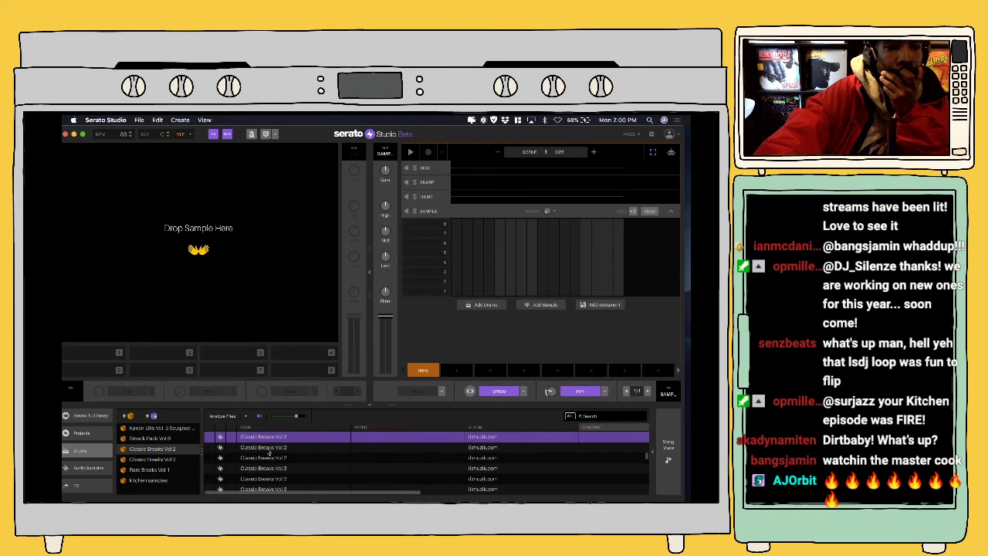
pyautogui.press('Up')
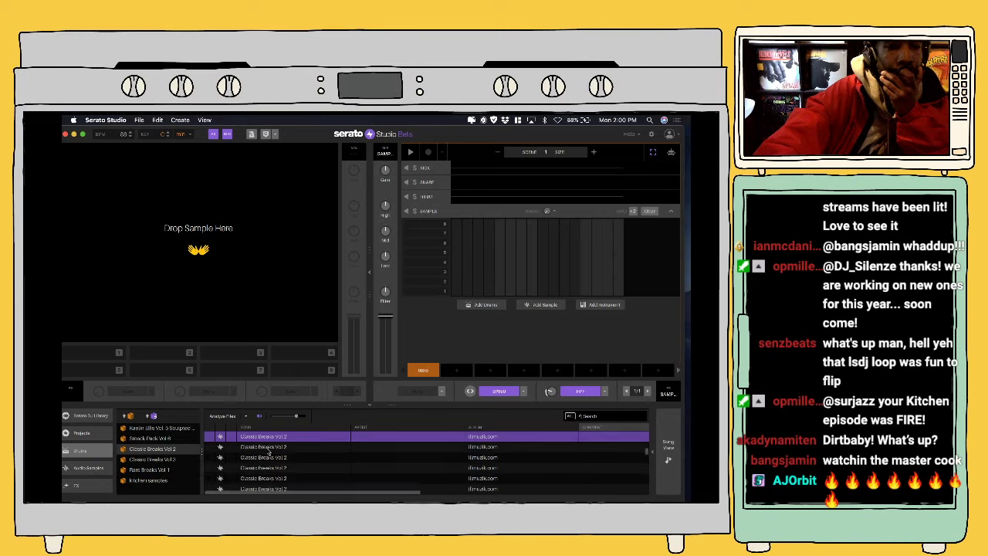
pyautogui.press('Down')
pyautogui.press('Down')
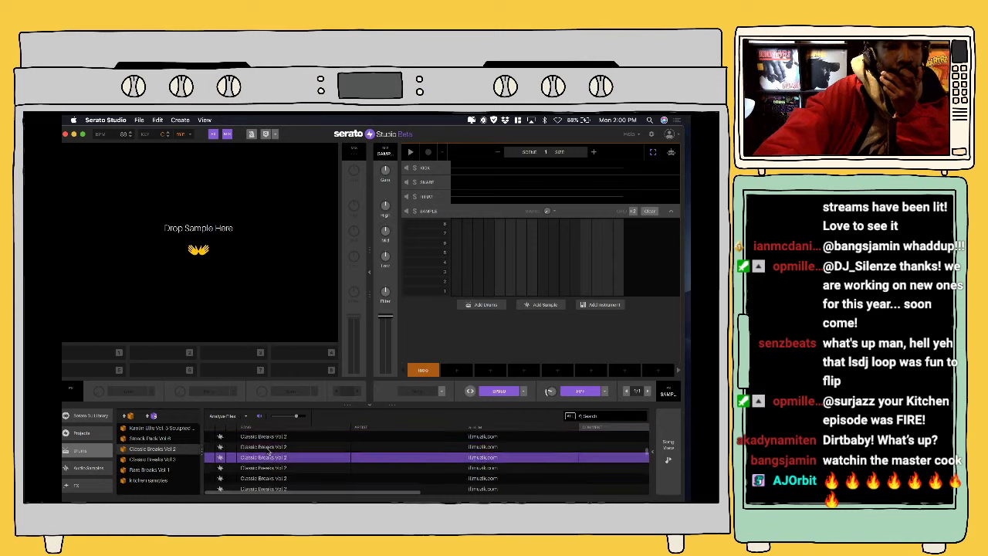
pyautogui.press('Down')
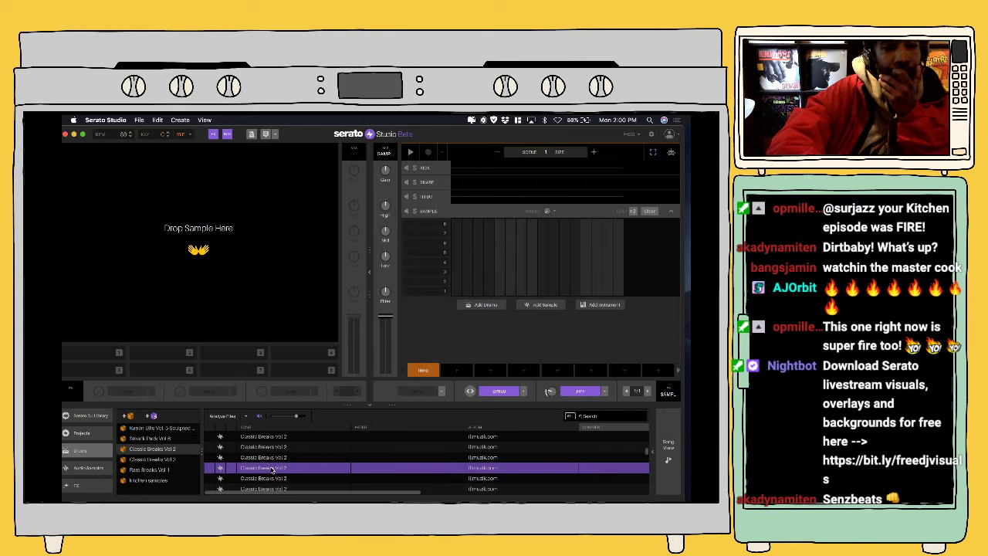
pyautogui.press('Down')
pyautogui.press('Down')
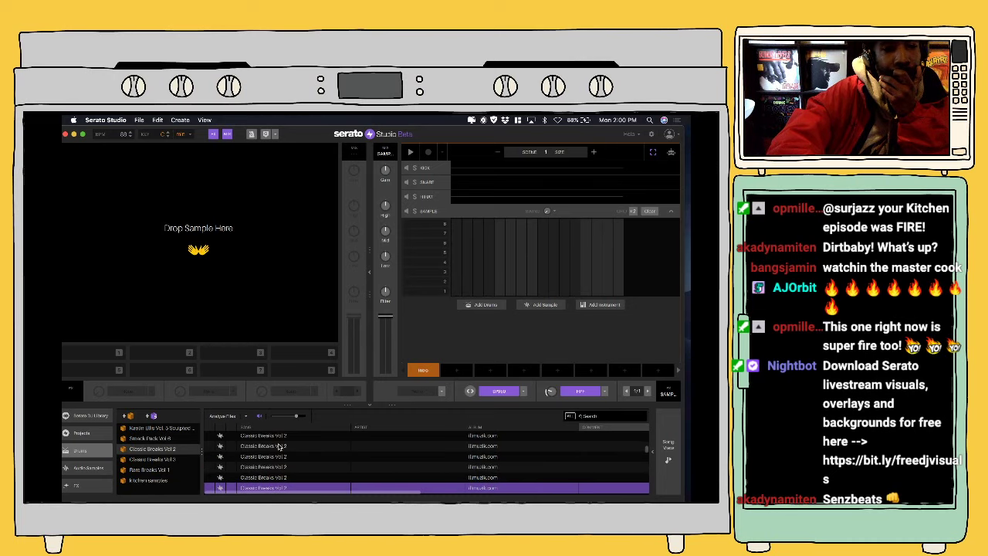
# Step: Load the chosen Classic Breaks Vol 2 break into the empty sample deck and turn off its key sync
pyautogui.click(280, 447)
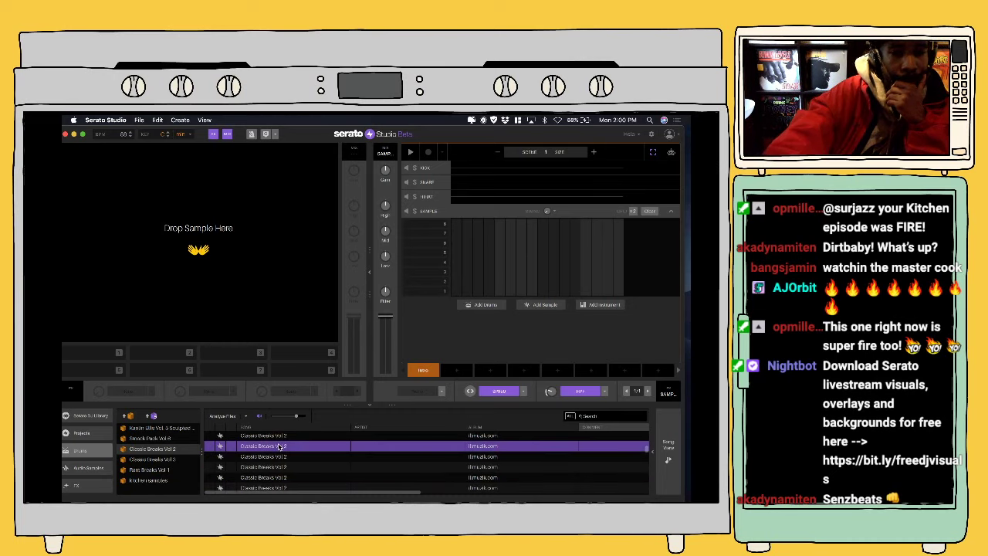
pyautogui.press('Up')
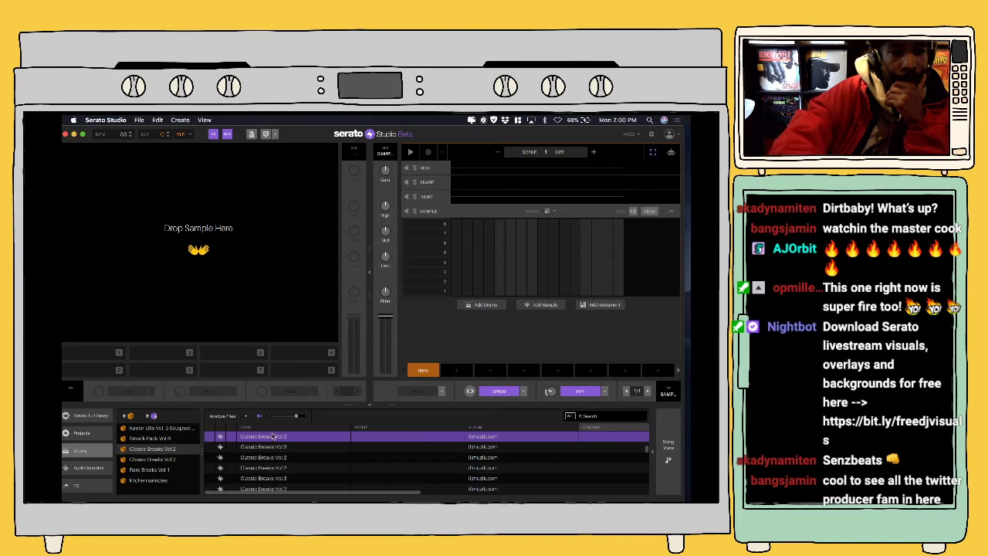
pyautogui.moveTo(271, 437); pyautogui.dragTo(245, 311)
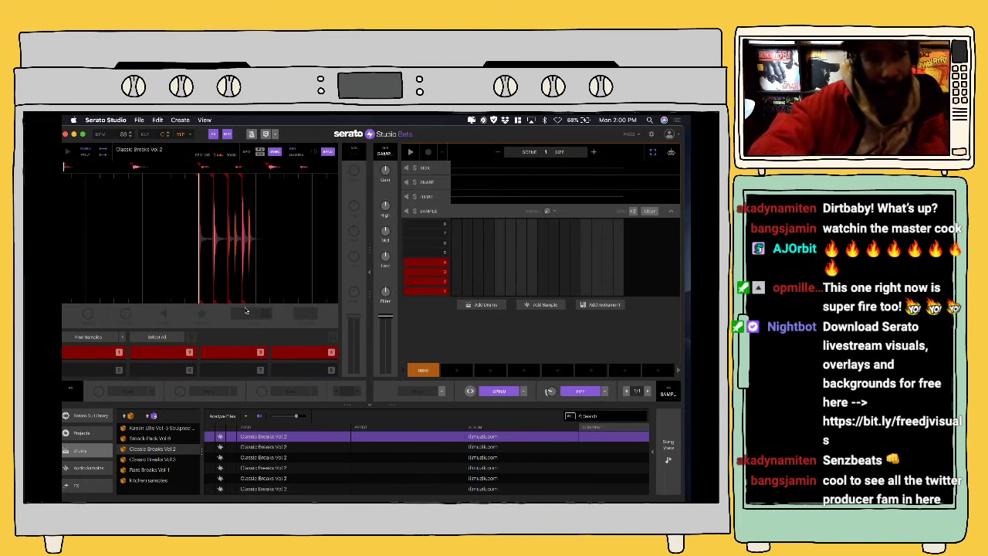
pyautogui.press('1')
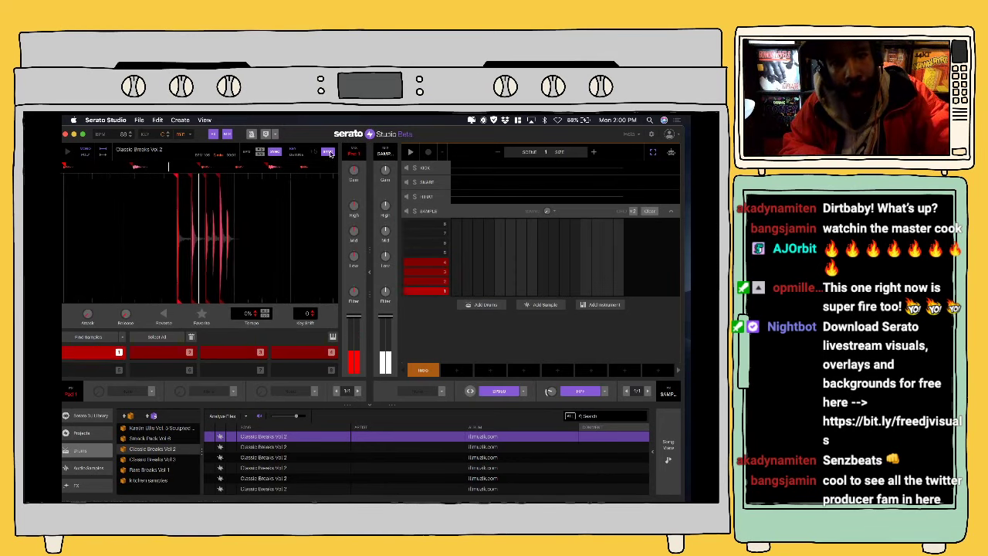
pyautogui.click(328, 152)
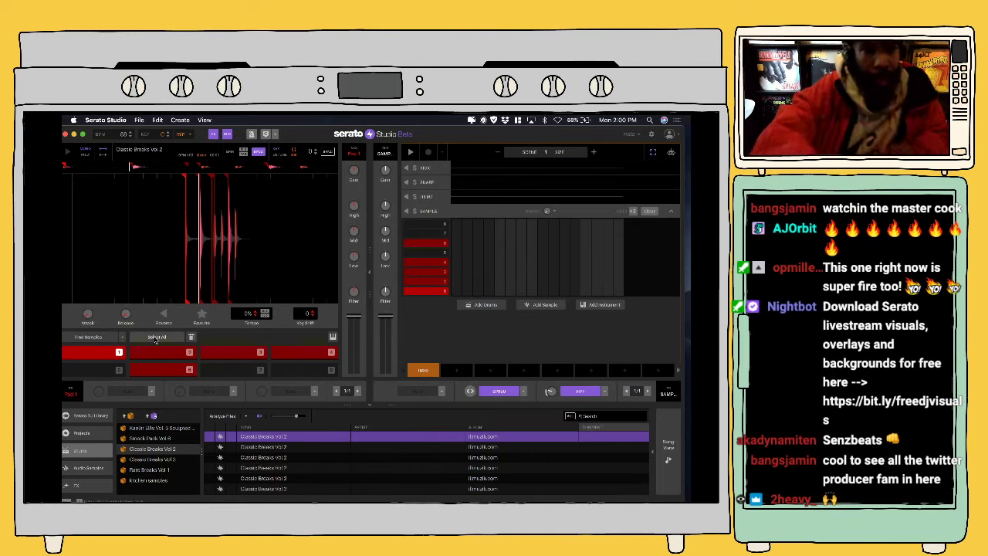
# Step: Line up the break's first hit, switch the pad mode to Set Slicer and slice the break onto the pads
pyautogui.scroll(3, 181, 240)
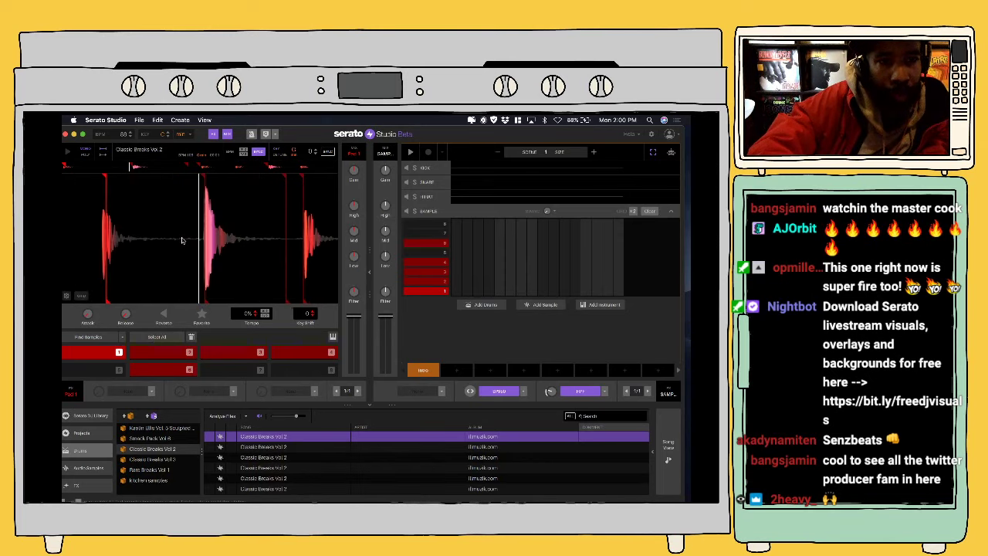
pyautogui.moveTo(182, 240); pyautogui.dragTo(280, 235)
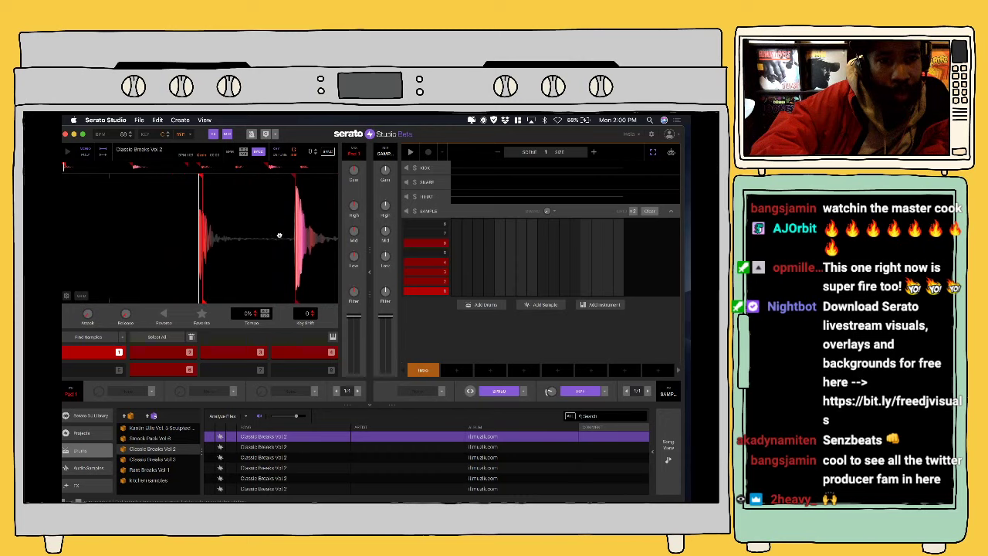
pyautogui.click(121, 338)
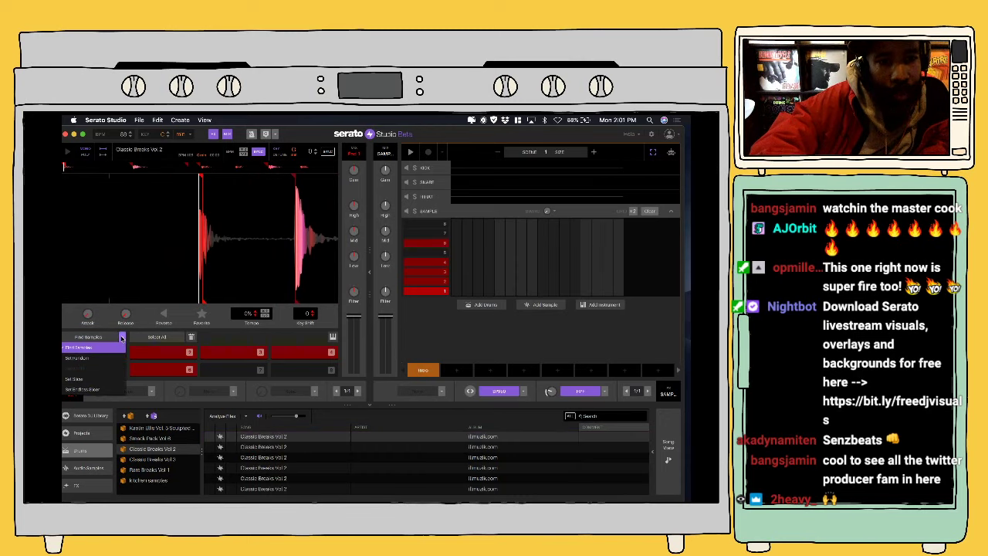
pyautogui.click(98, 377)
pyautogui.scroll(-3, 235, 241)
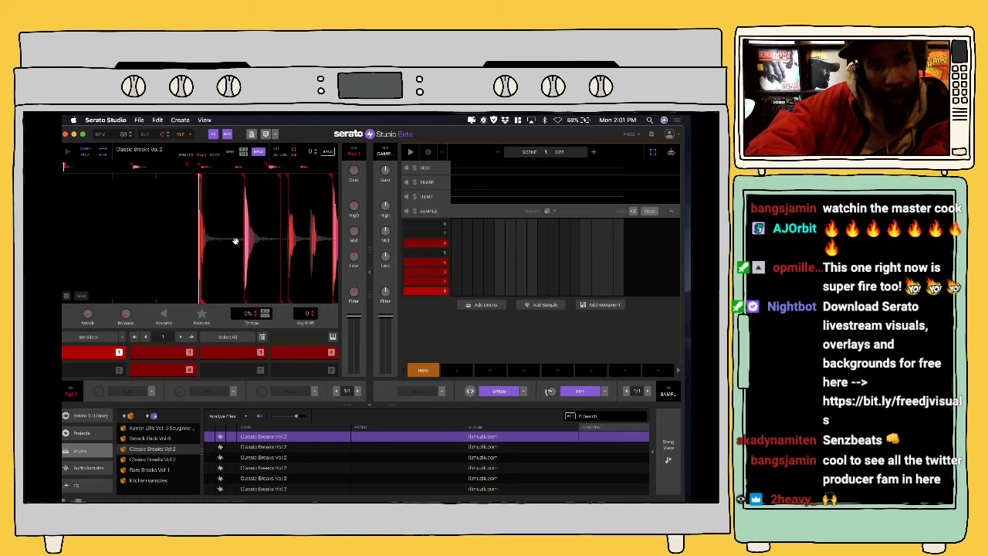
pyautogui.click(96, 341)
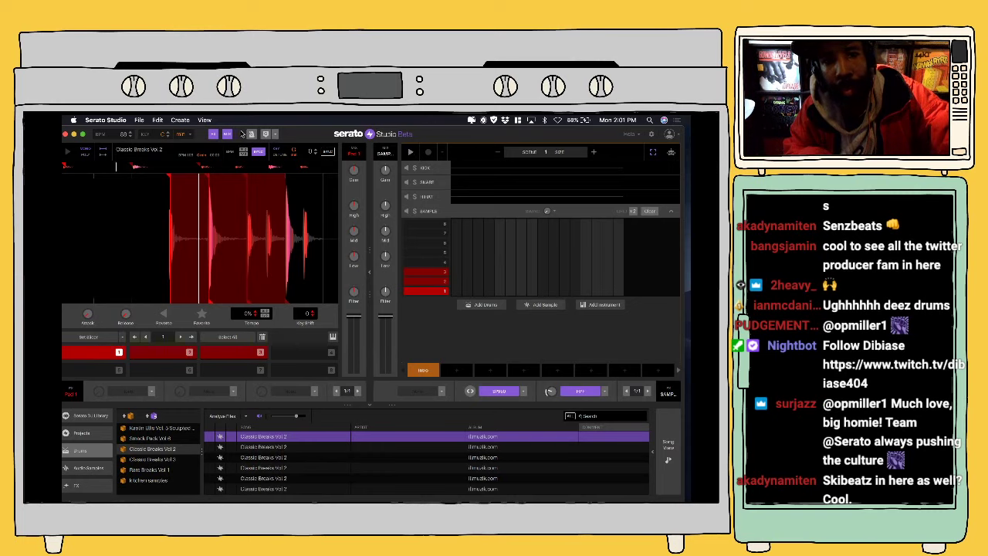
# Step: Record a pattern alternating pads 1 and 2 on the SAMPLE track in scene 1
pyautogui.click(412, 152)
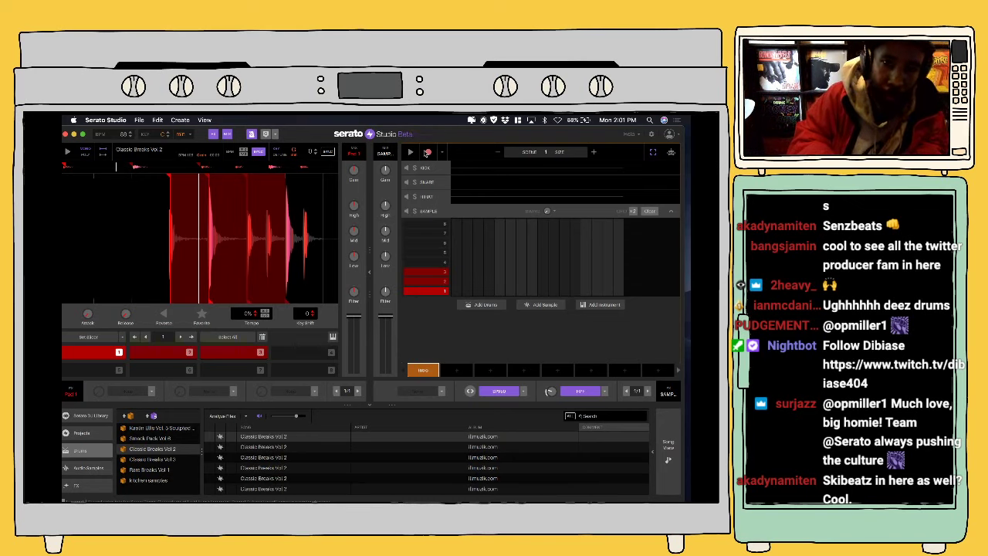
pyautogui.click(427, 152)
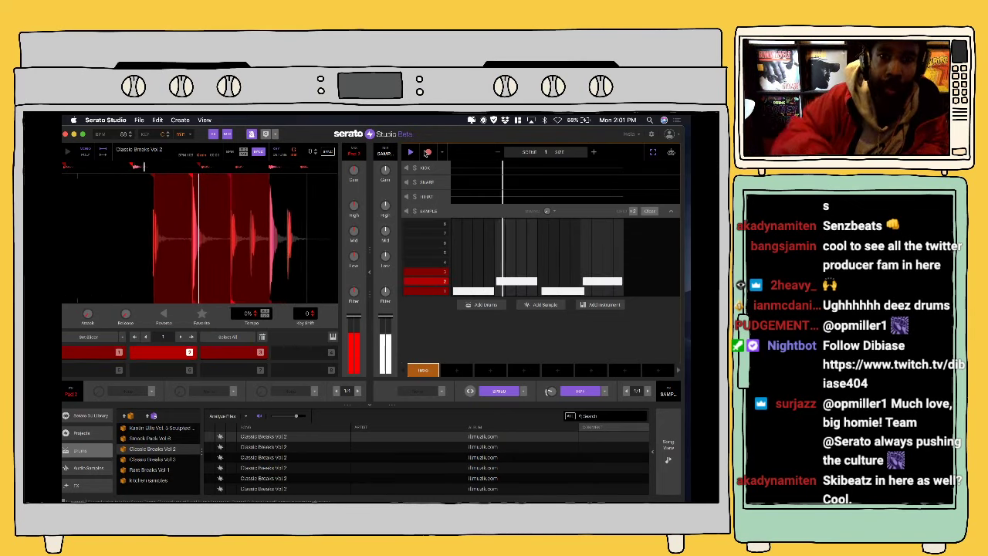
pyautogui.click(427, 152)
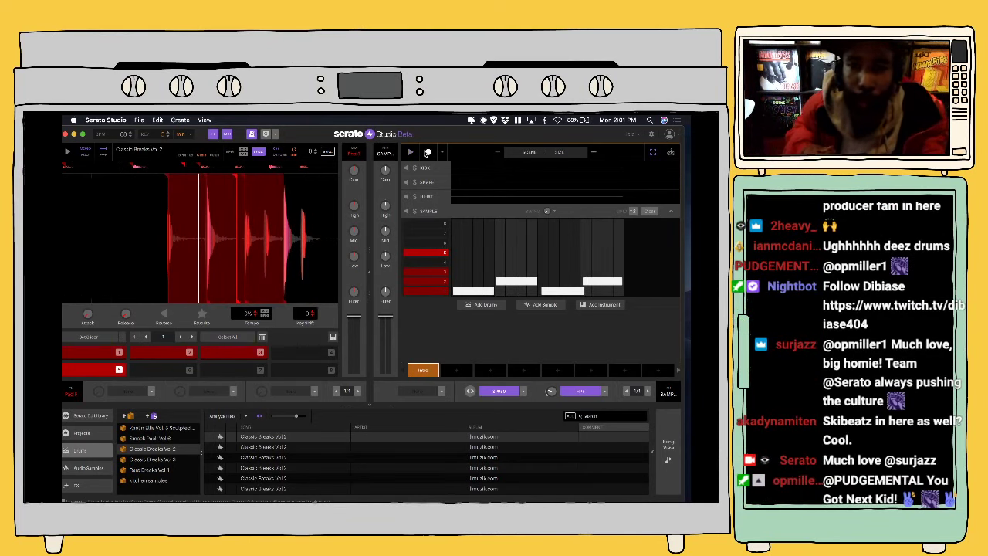
# Step: Duplicate the SAMPLE track and clear all notes from the copy
pyautogui.click(455, 216)
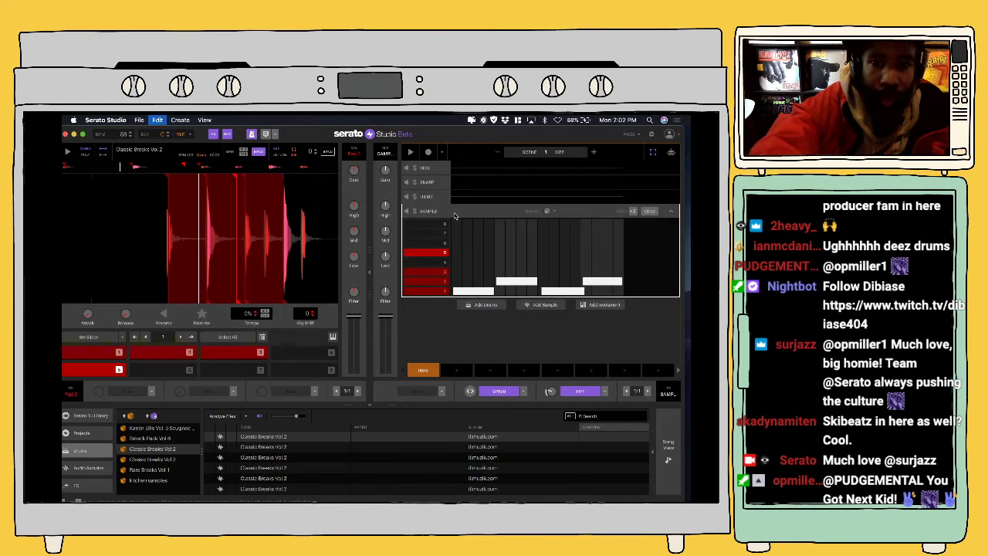
pyautogui.press('super+d')
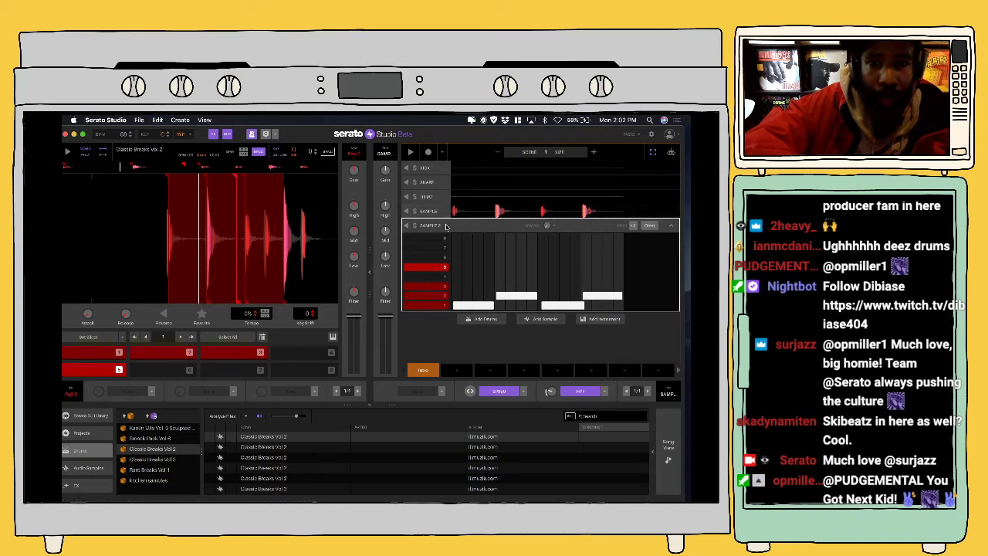
pyautogui.click(648, 225)
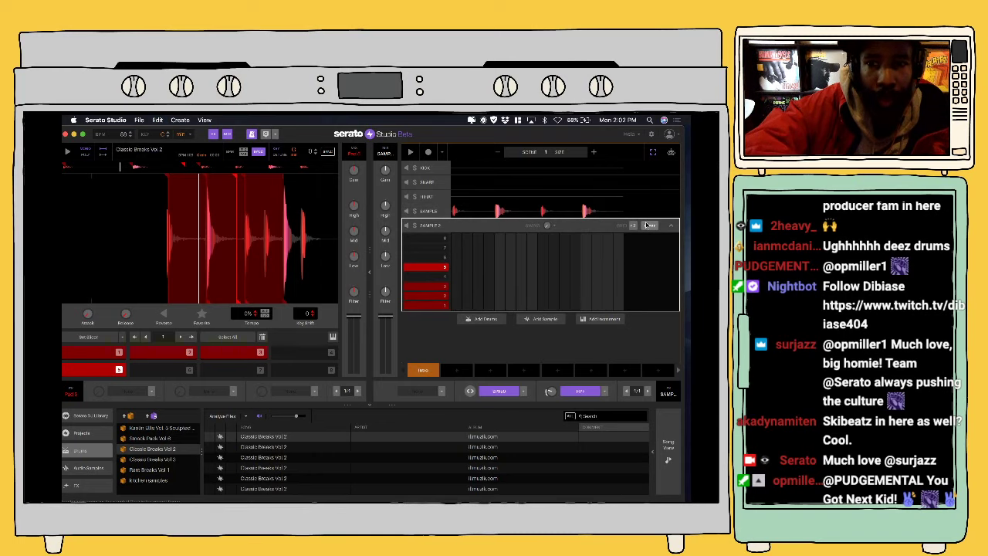
# Step: Adjust the end of pad 1's slice on the duplicated track so it covers only the first hit
pyautogui.click(446, 294)
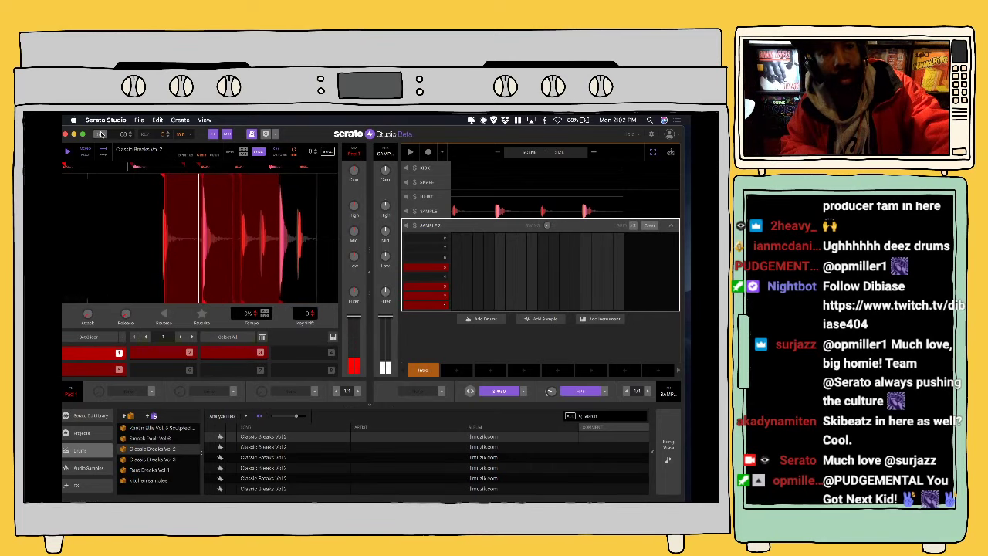
pyautogui.click(203, 169)
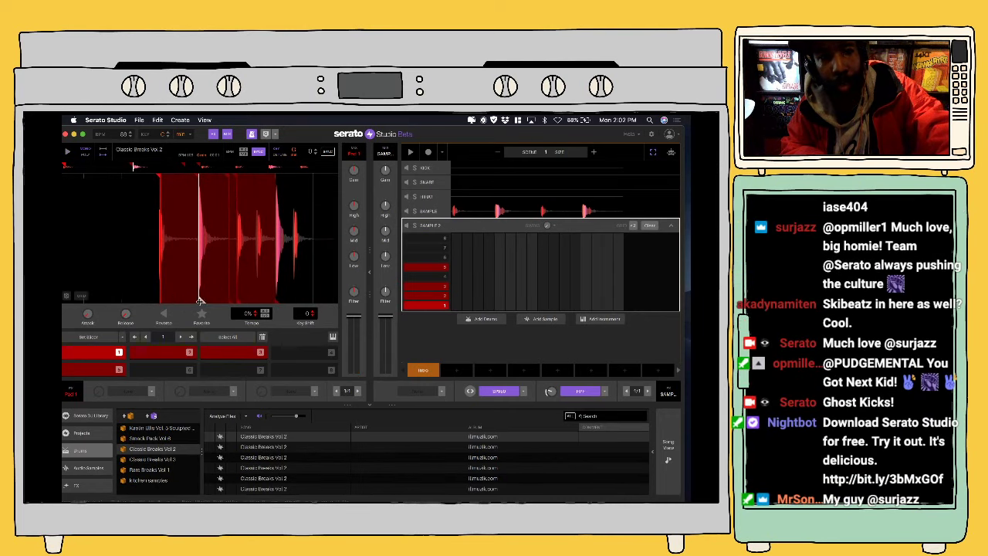
pyautogui.scroll(2, 184, 301)
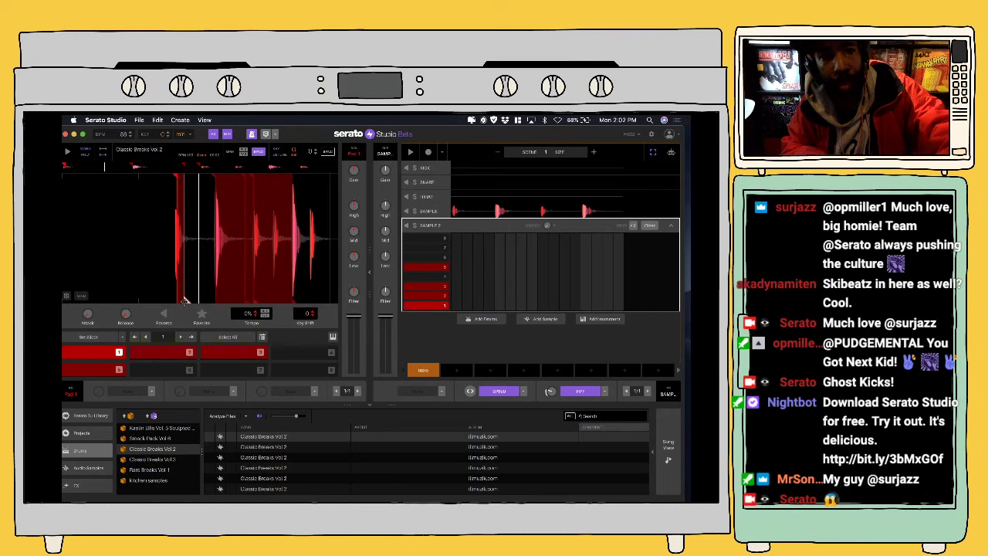
pyautogui.moveTo(184, 301); pyautogui.dragTo(191, 301)
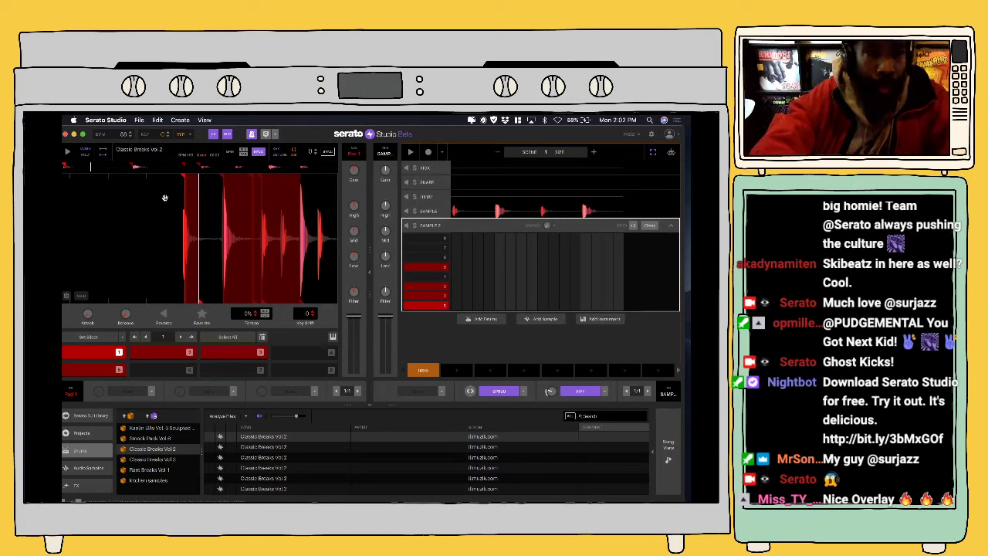
# Step: Adjust the start of pad 1's slice on the SAMPLE 2 track and record a pattern of two pad 1 hits
pyautogui.scroll(-2, 174, 194)
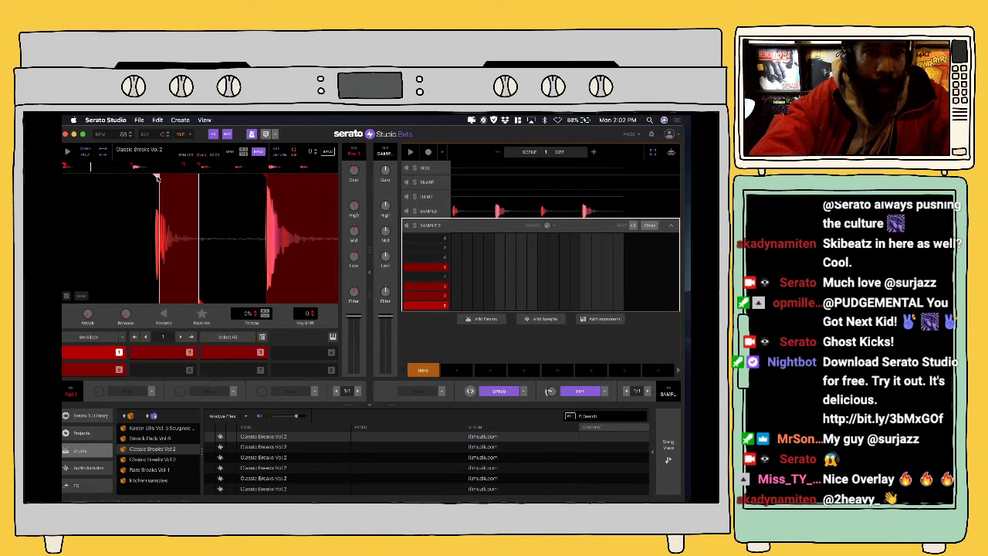
pyautogui.moveTo(157, 178); pyautogui.dragTo(155, 178)
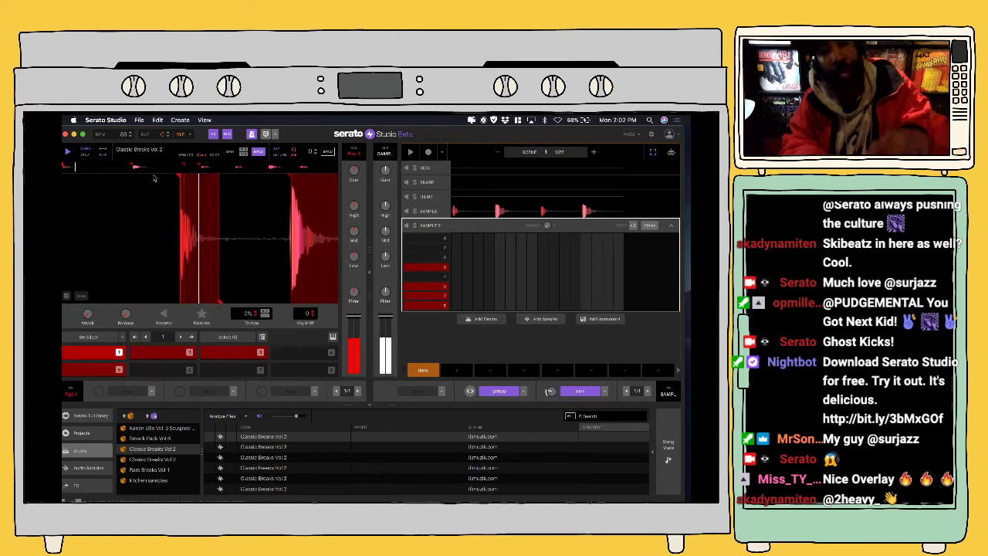
pyautogui.press('space')
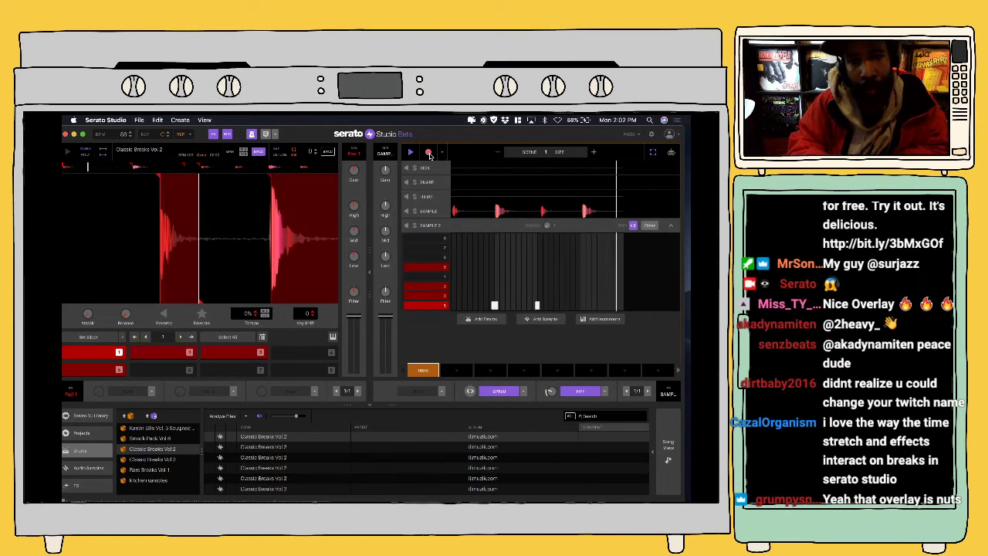
pyautogui.click(429, 153)
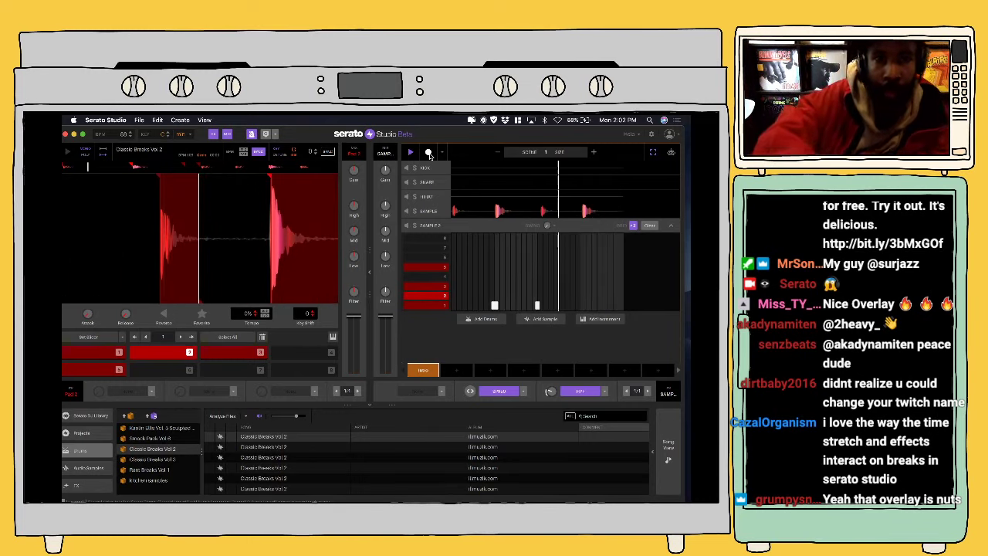
# Step: Turn off the metronome and disable the effect in the third slot of the SAMPLE 2 track
pyautogui.click(252, 134)
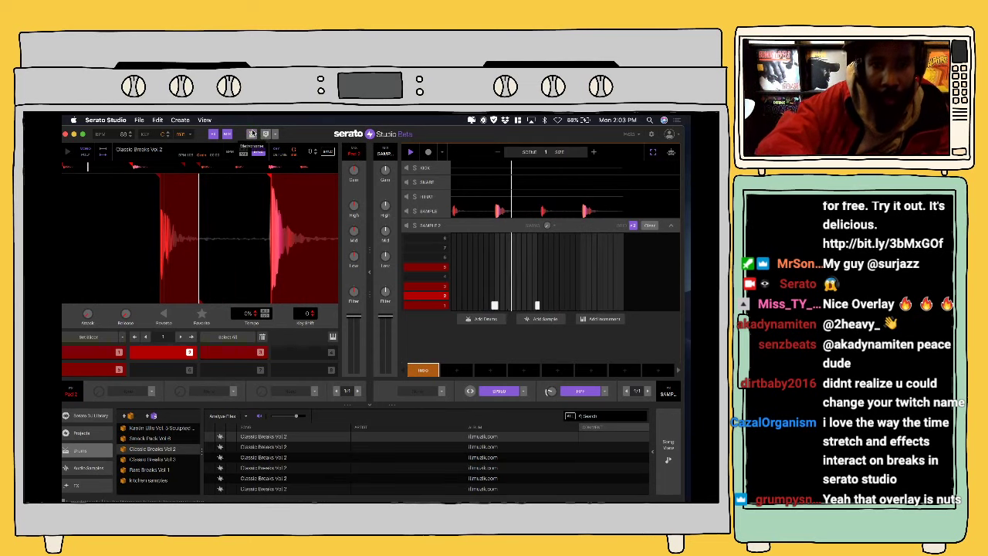
pyautogui.click(434, 211)
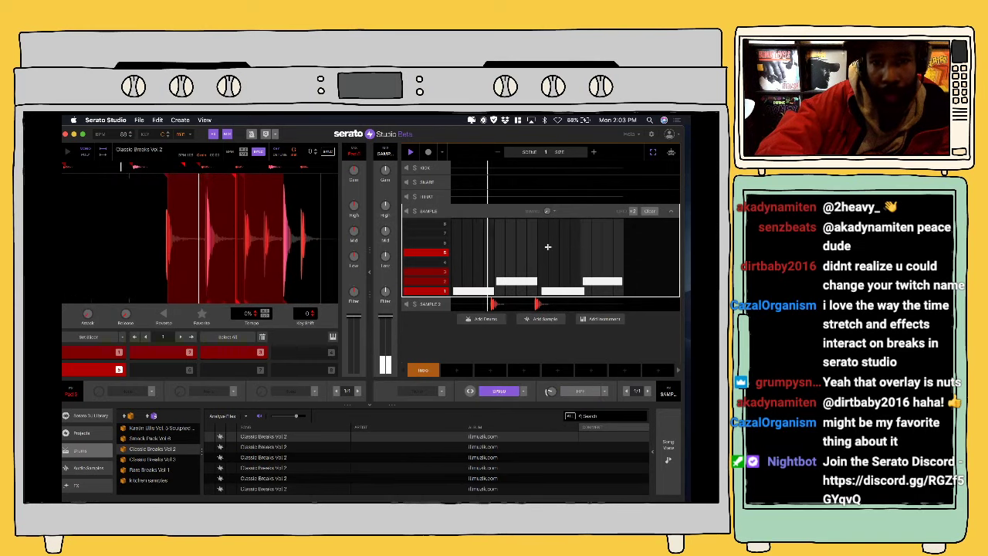
pyautogui.click(436, 305)
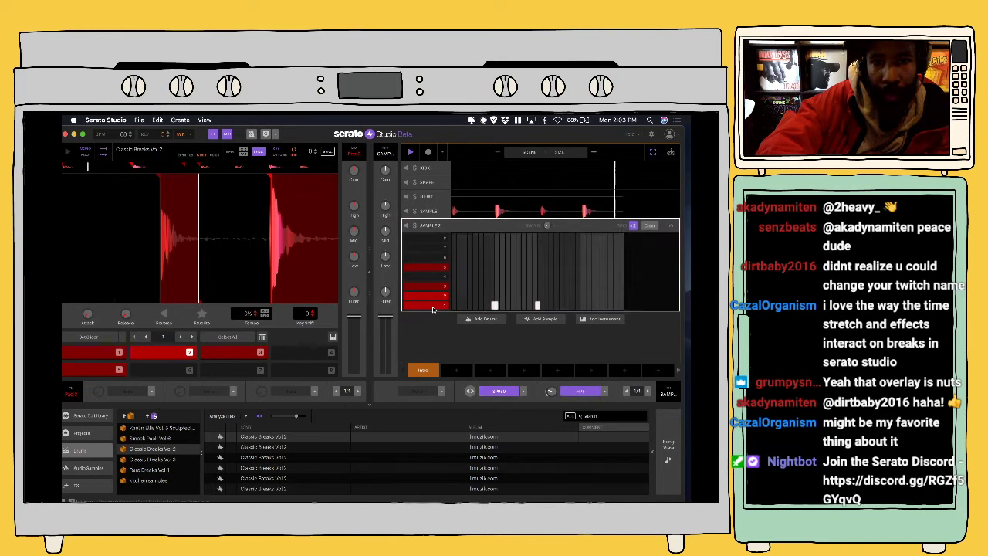
pyautogui.click(587, 391)
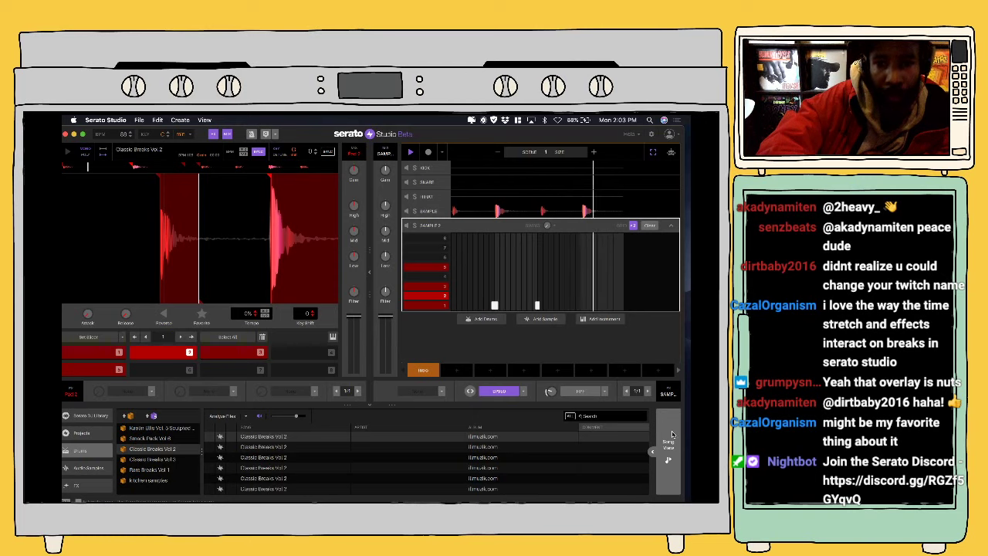
# Step: Add an empty instrument track and list the available plugins in the library
pyautogui.click(669, 442)
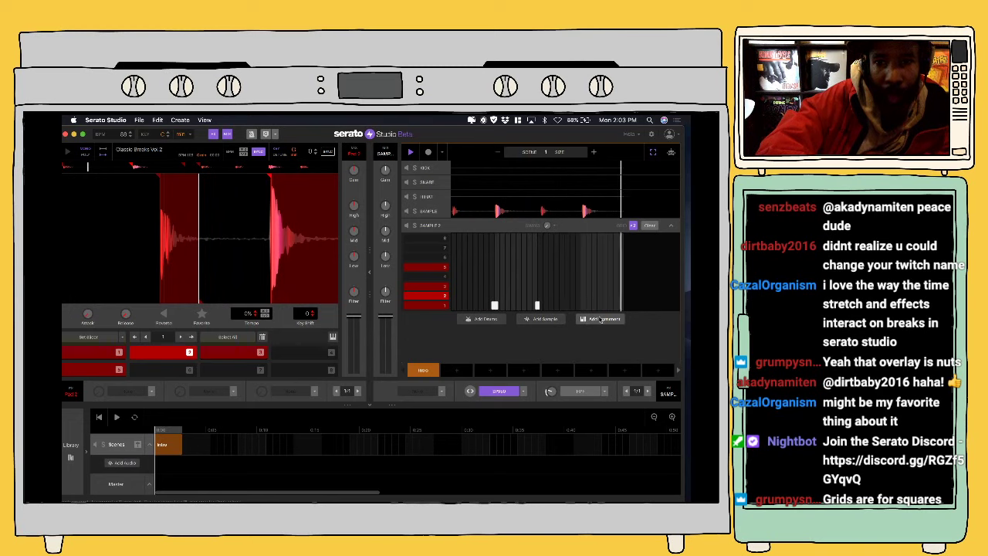
pyautogui.click(602, 319)
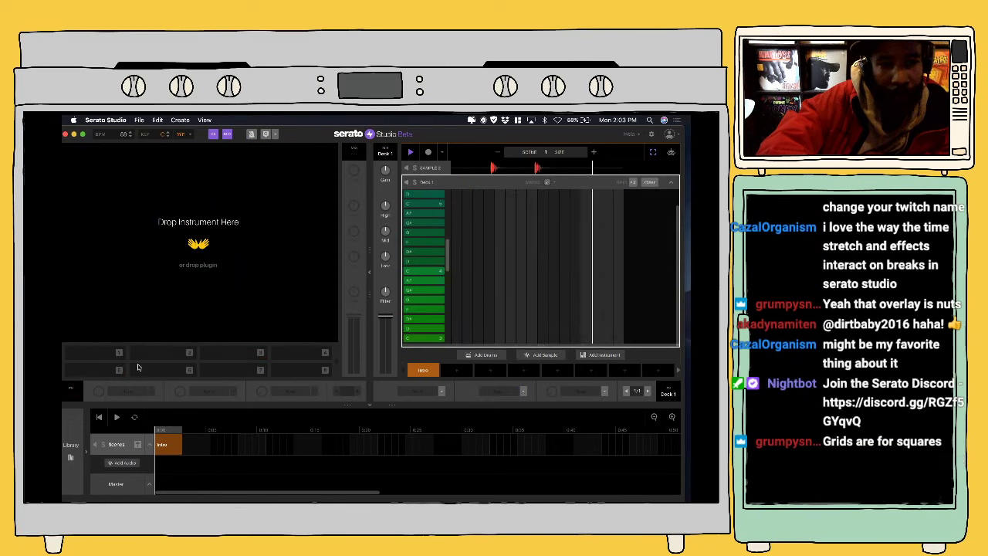
pyautogui.click(70, 447)
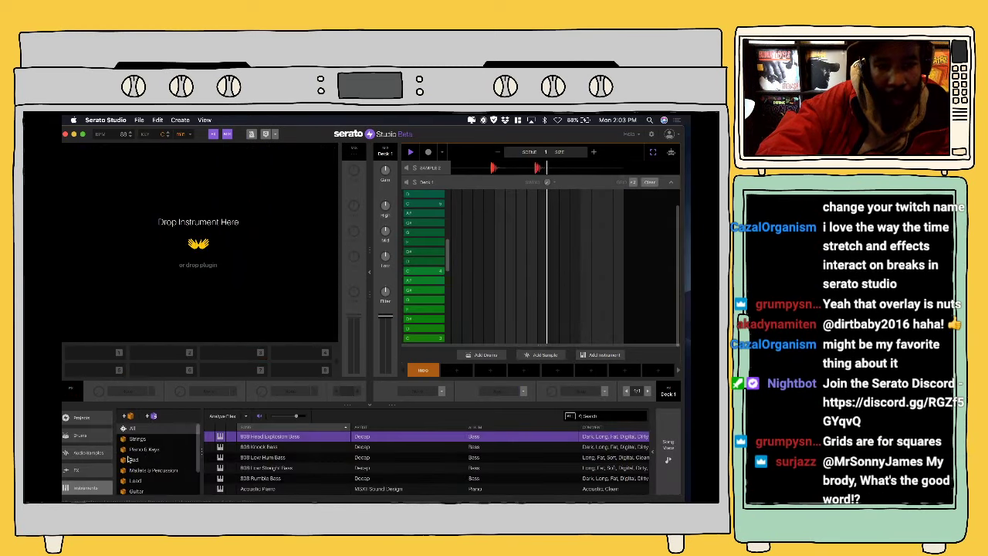
pyautogui.scroll(-2, 85, 463)
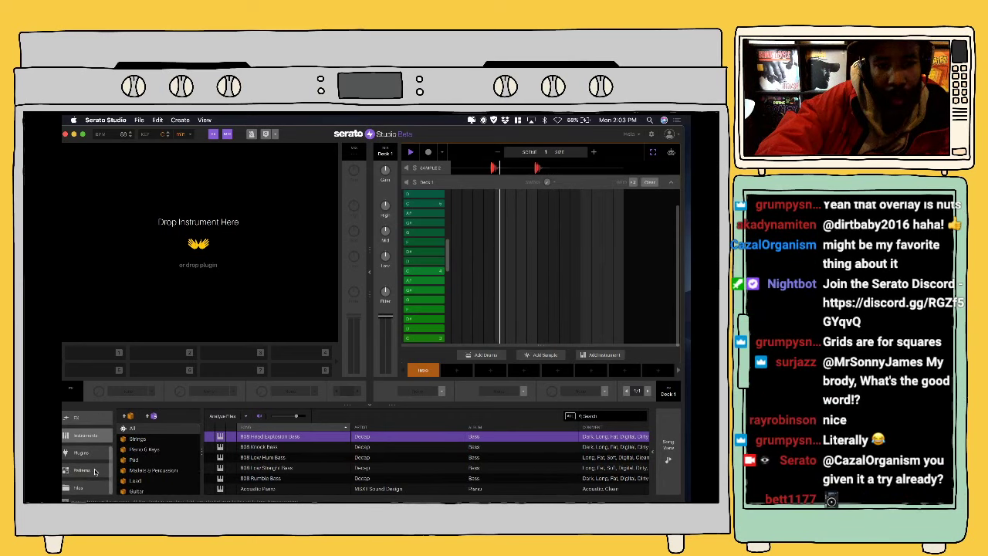
pyautogui.click(92, 454)
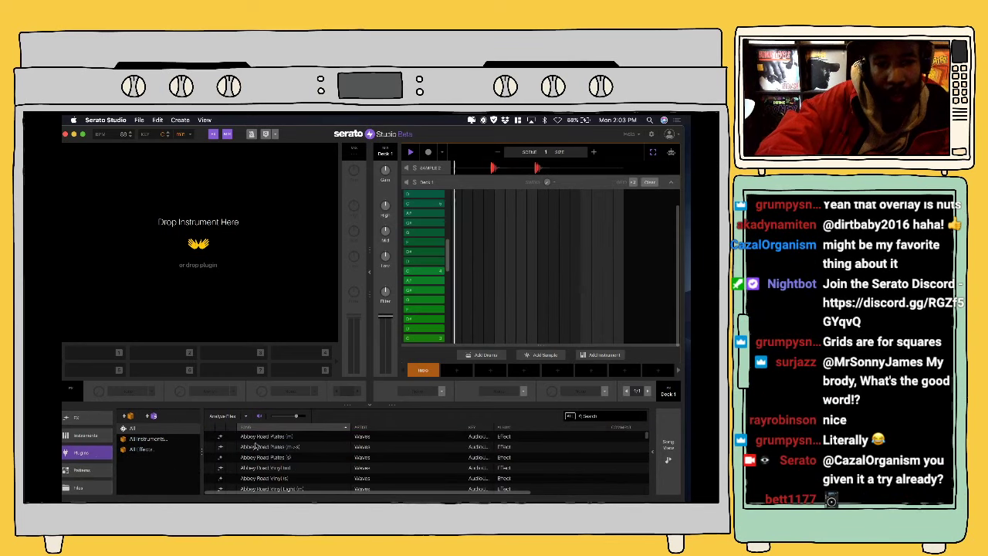
# Step: Search the plugins for "serato" and load the VST version of Serato Sample into the new instrument deck
pyautogui.click(595, 417)
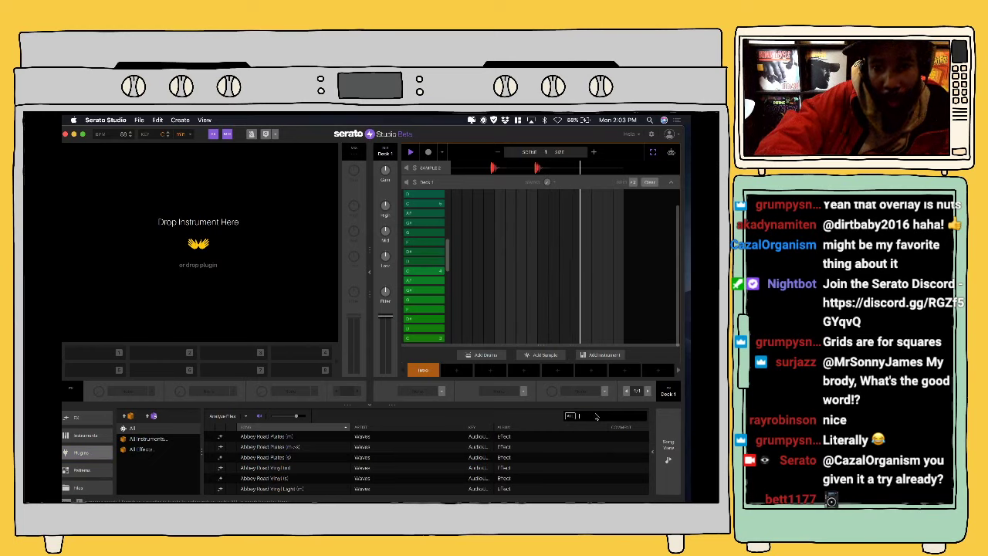
pyautogui.write('se')
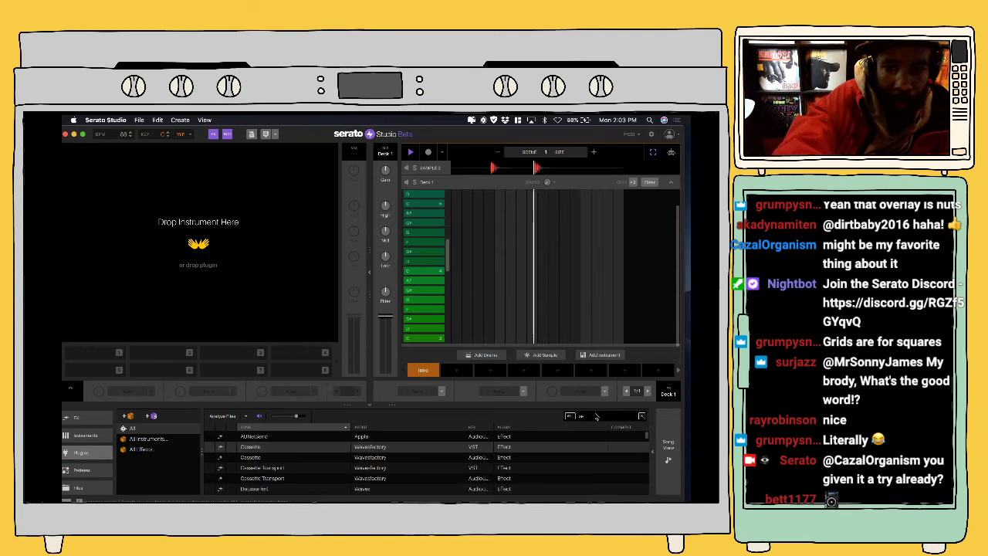
pyautogui.write('ele')
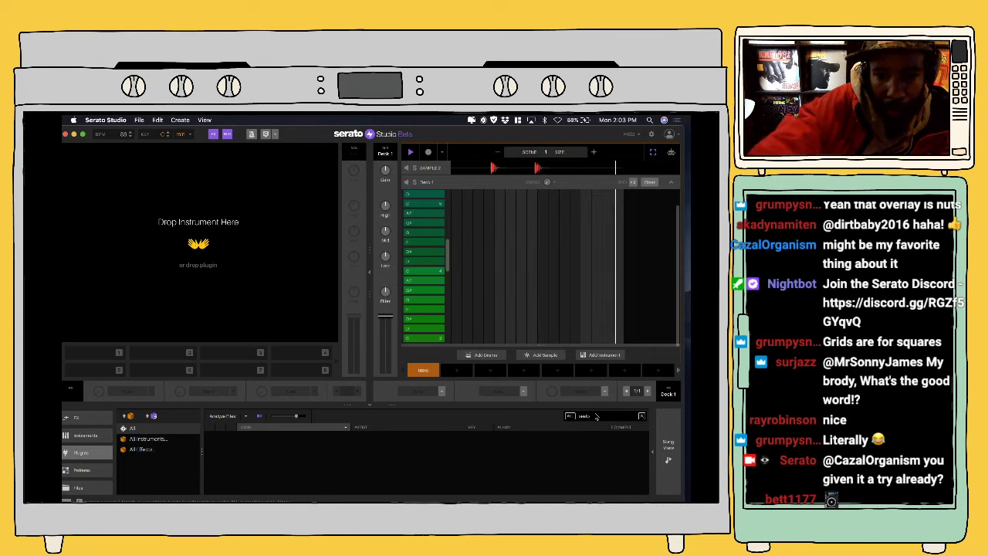
pyautogui.press('BackSpace')
pyautogui.press('BackSpace')
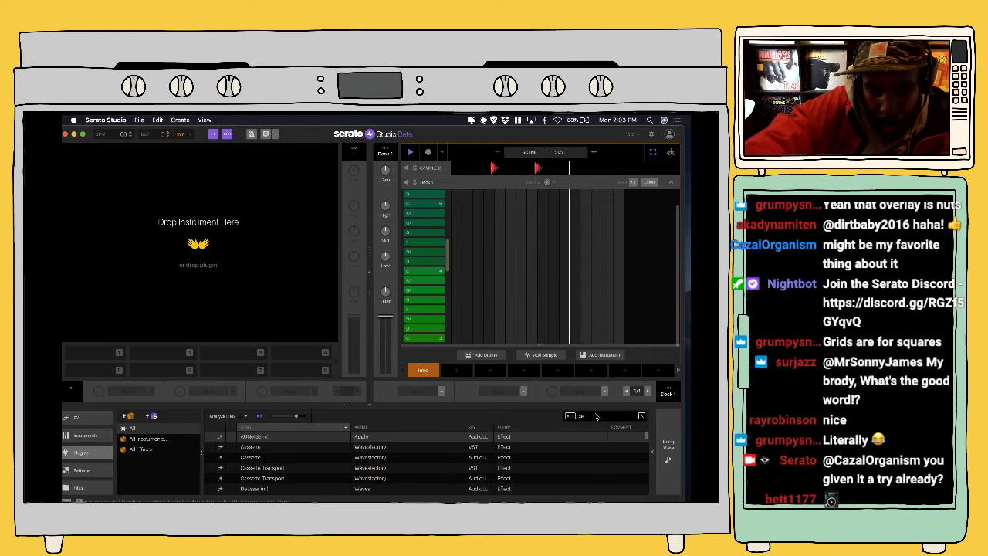
pyautogui.write('r')
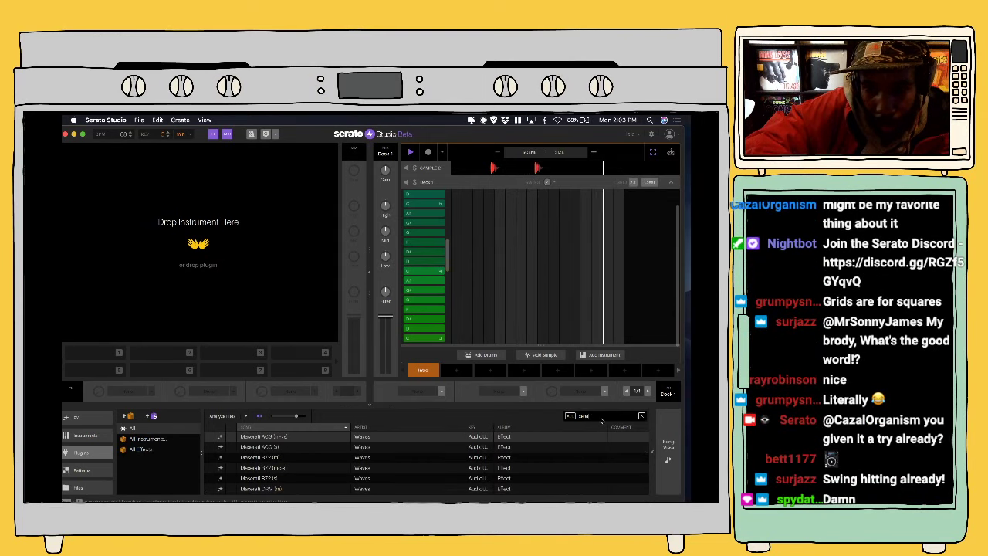
pyautogui.click(641, 416)
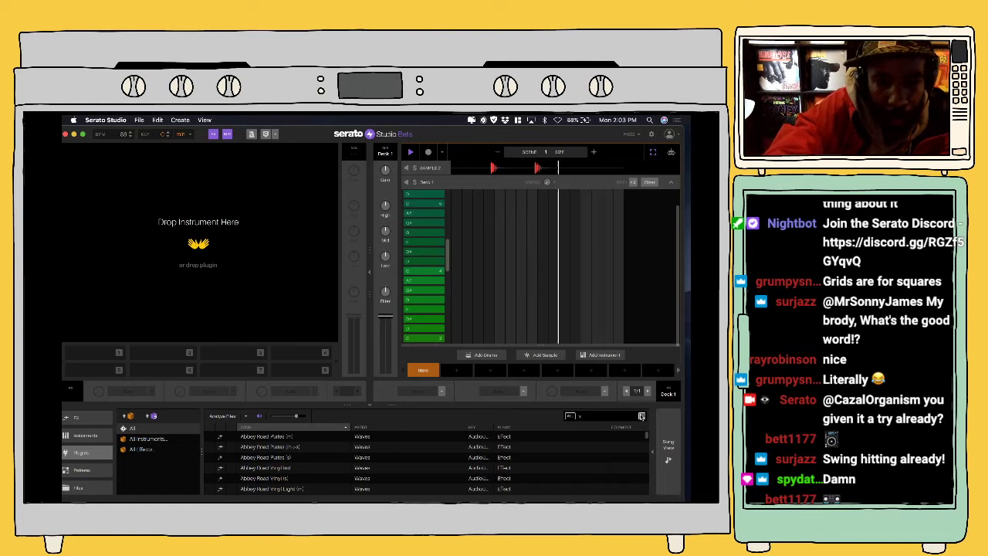
pyautogui.write('ser')
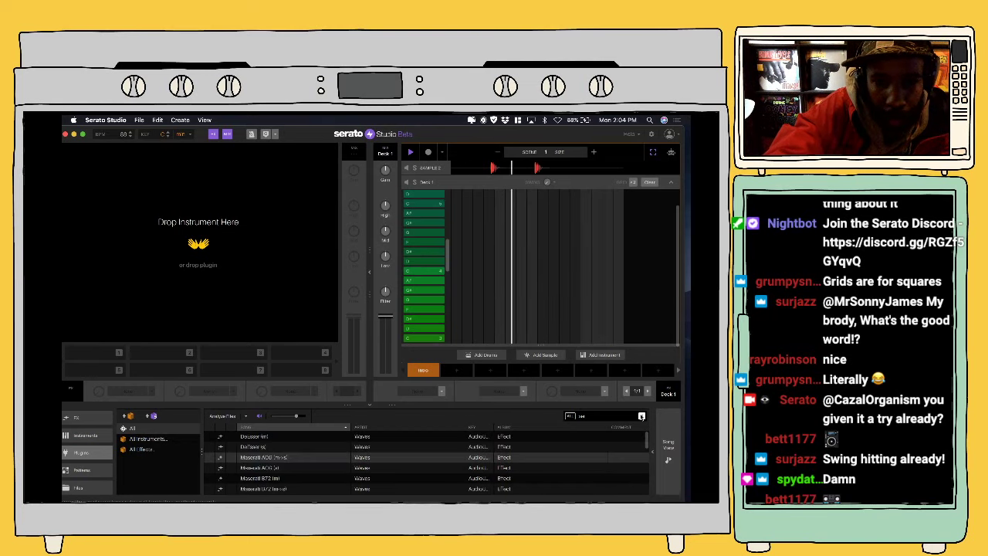
pyautogui.write('at')
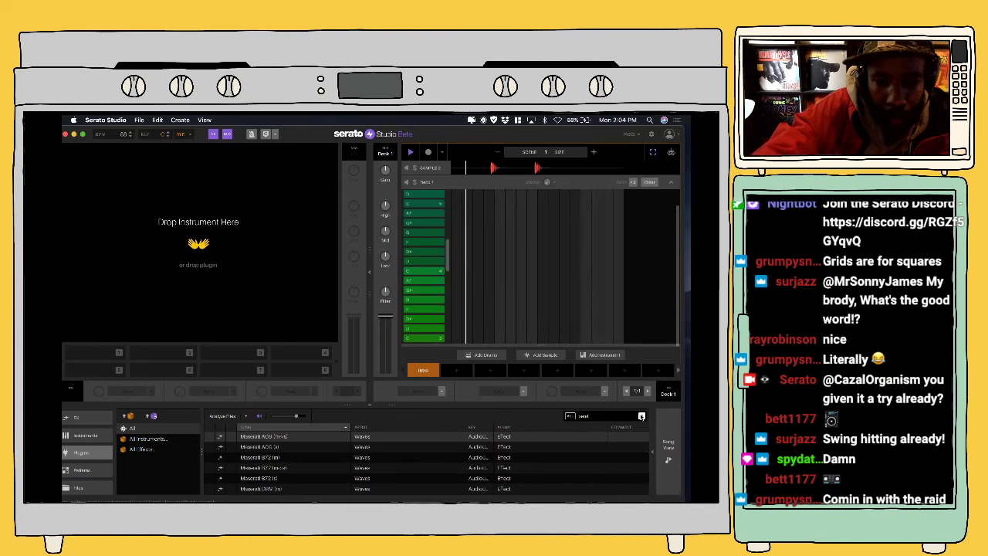
pyautogui.write('o')
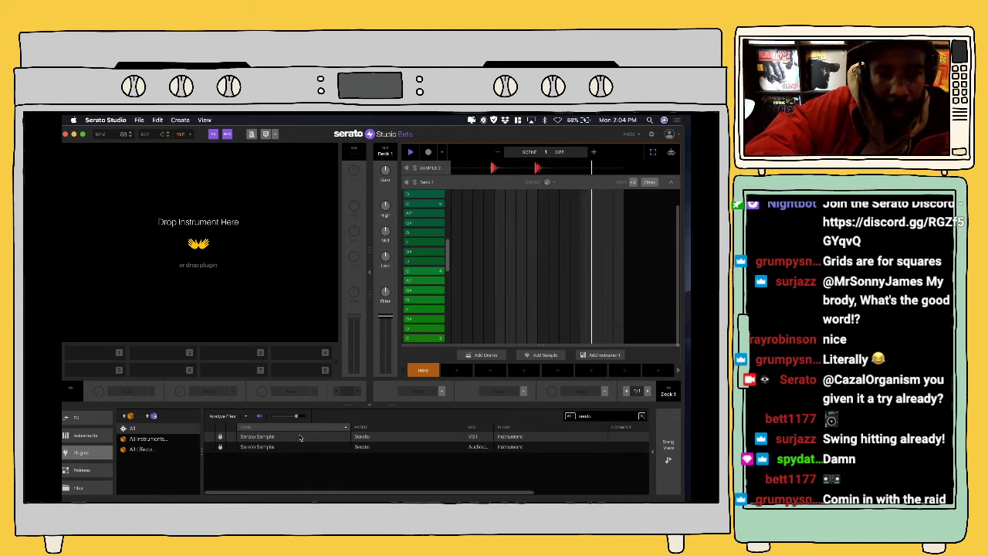
pyautogui.click(300, 436)
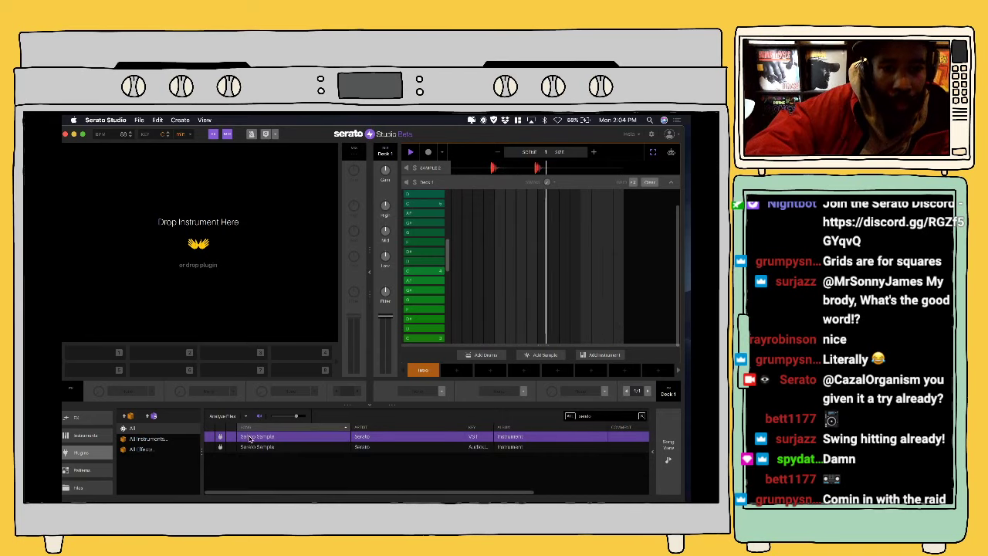
pyautogui.moveTo(256, 438); pyautogui.dragTo(280, 292)
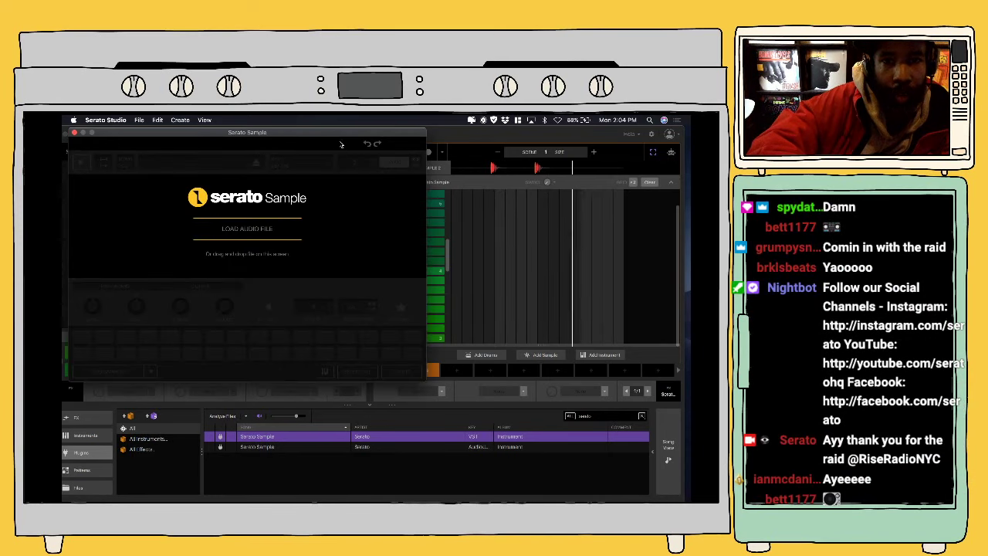
# Step: Toggle the Plugin Key option and position the Serato Sample window so the library's categories stay accessible
pyautogui.moveTo(342, 135); pyautogui.dragTo(254, 357)
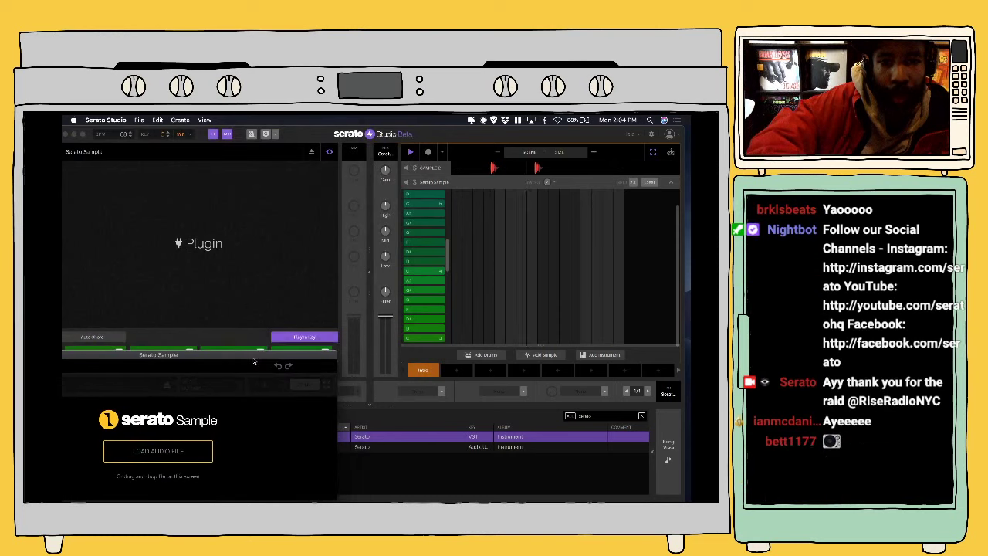
pyautogui.click(303, 337)
pyautogui.moveTo(240, 355); pyautogui.dragTo(442, 197)
# Step: Browse the audio samples in the library and load Phil Moon-Ozone into Serato Sample
pyautogui.scroll(3, 81, 450)
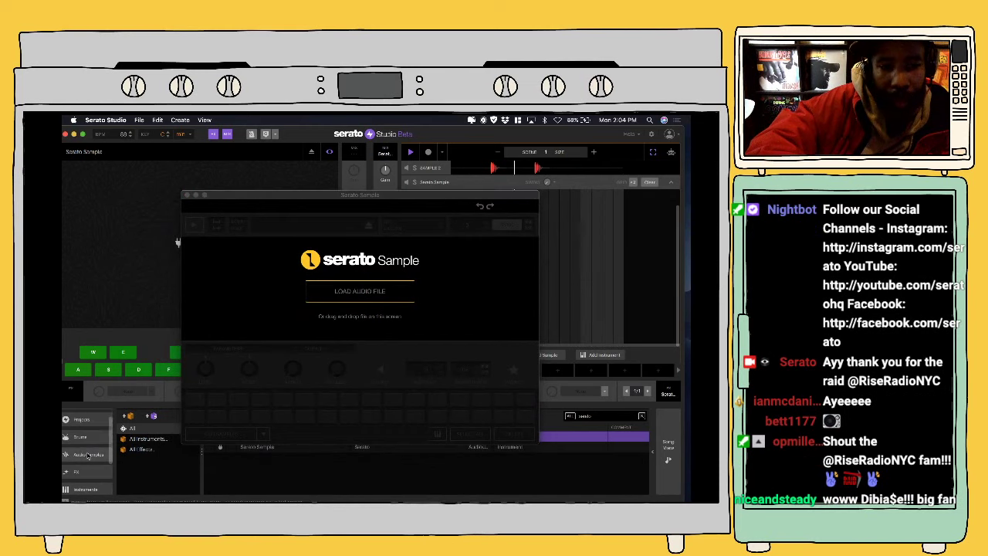
pyautogui.click(87, 454)
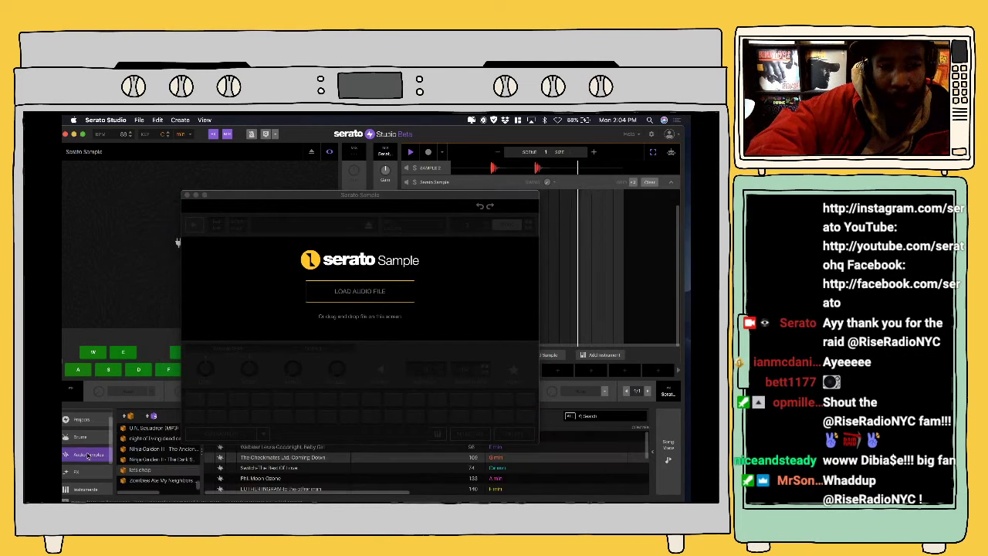
pyautogui.click(266, 467)
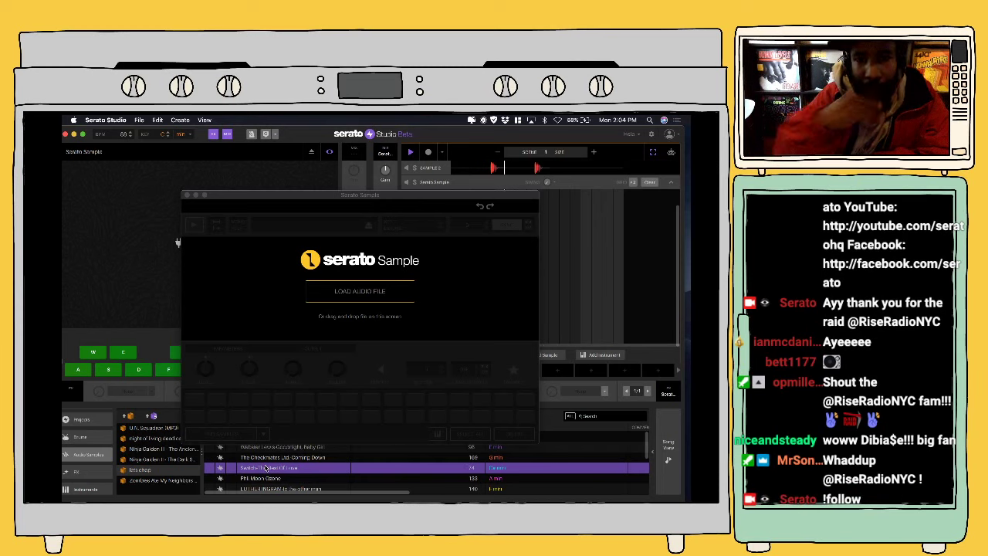
pyautogui.press('Down')
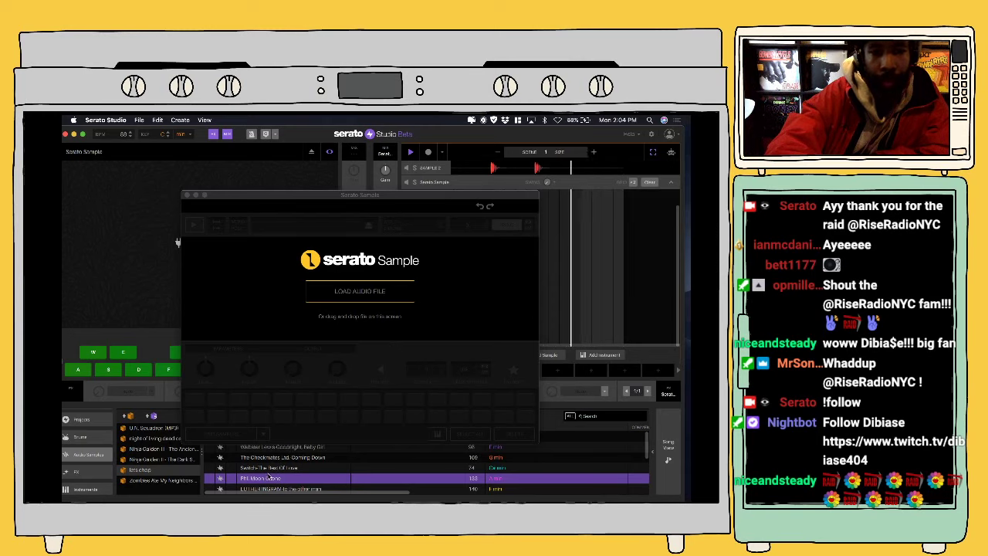
pyautogui.moveTo(259, 478); pyautogui.dragTo(378, 304)
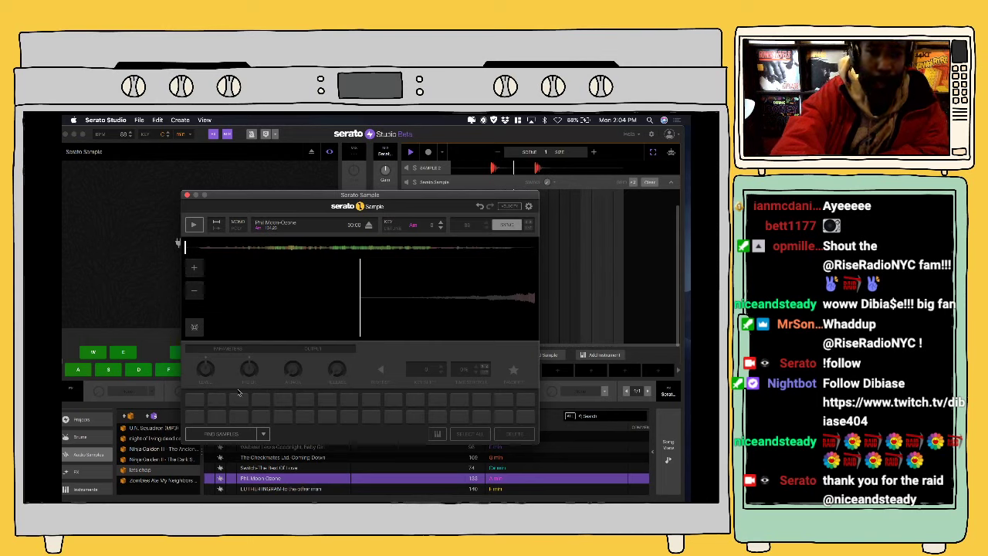
# Step: Set a cue on pad 1 at the start of Phil Moon-Ozone, then mark slices onto pads 13 to 16 during playback
pyautogui.click(192, 417)
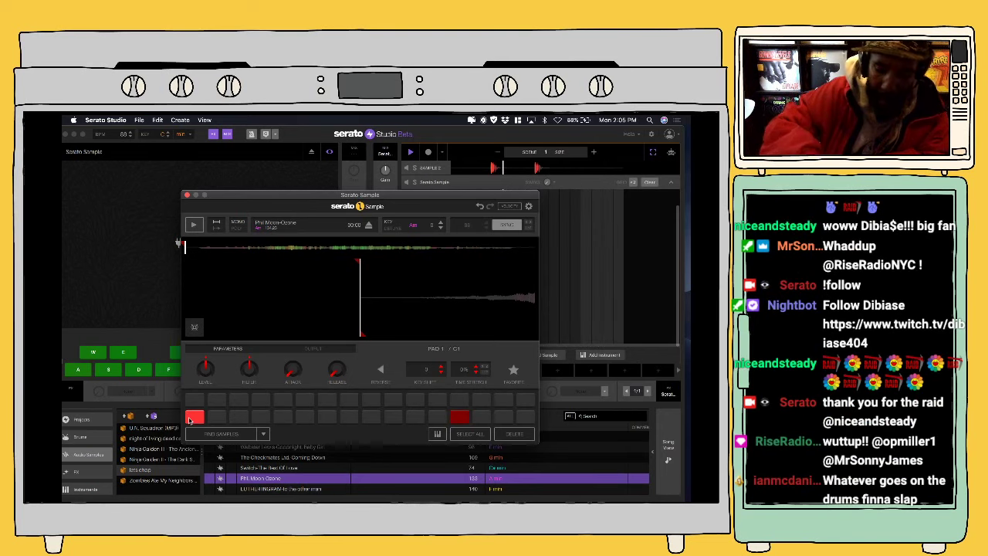
pyautogui.press('k')
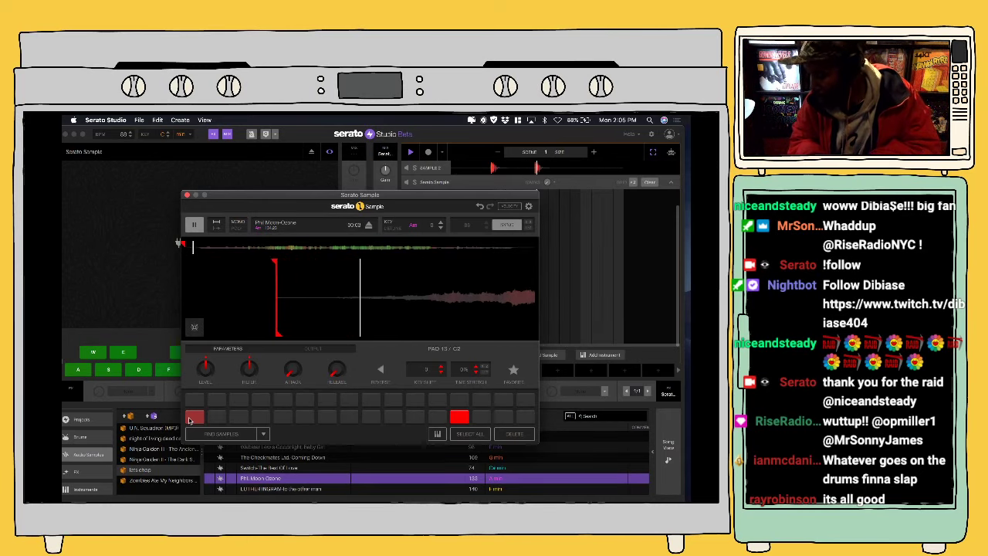
pyautogui.press('l')
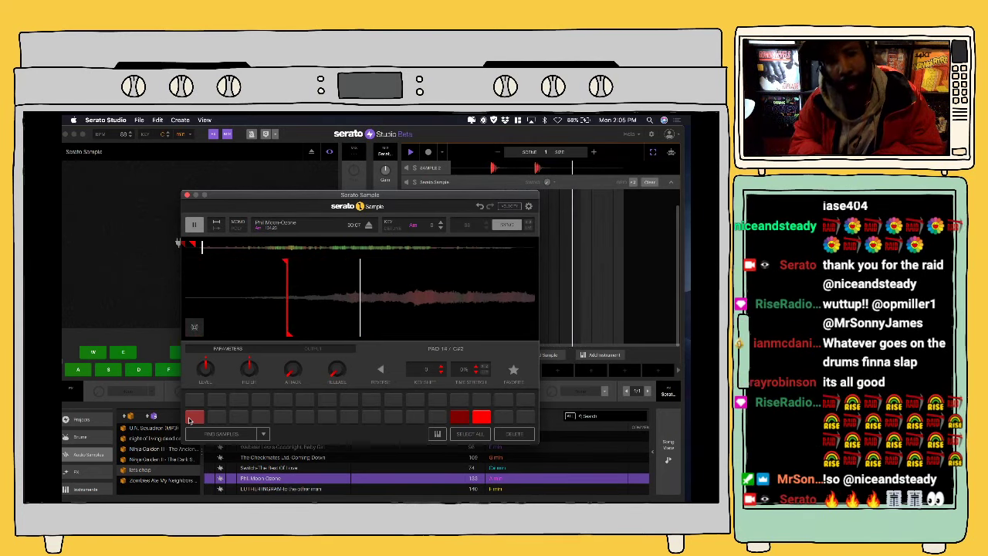
pyautogui.press('l')
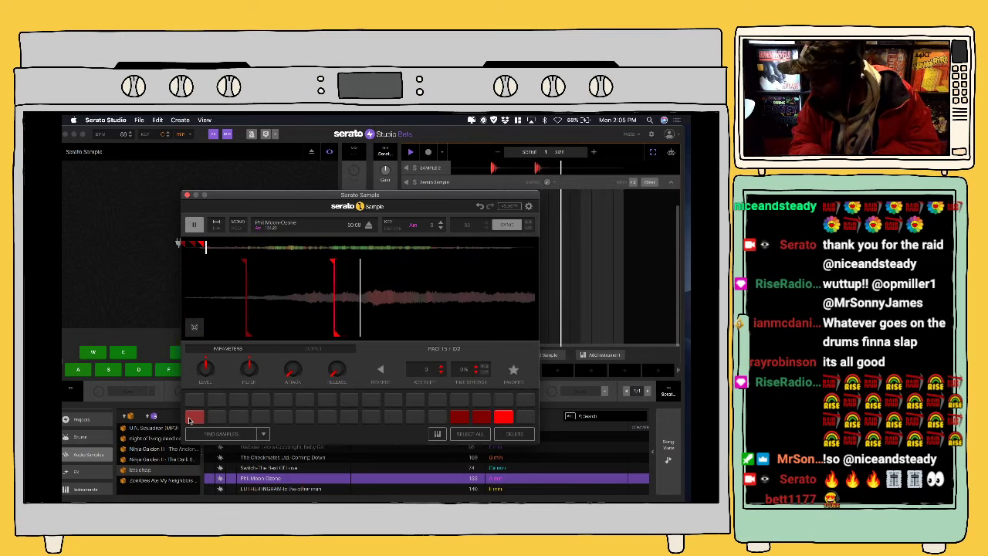
pyautogui.press(';')
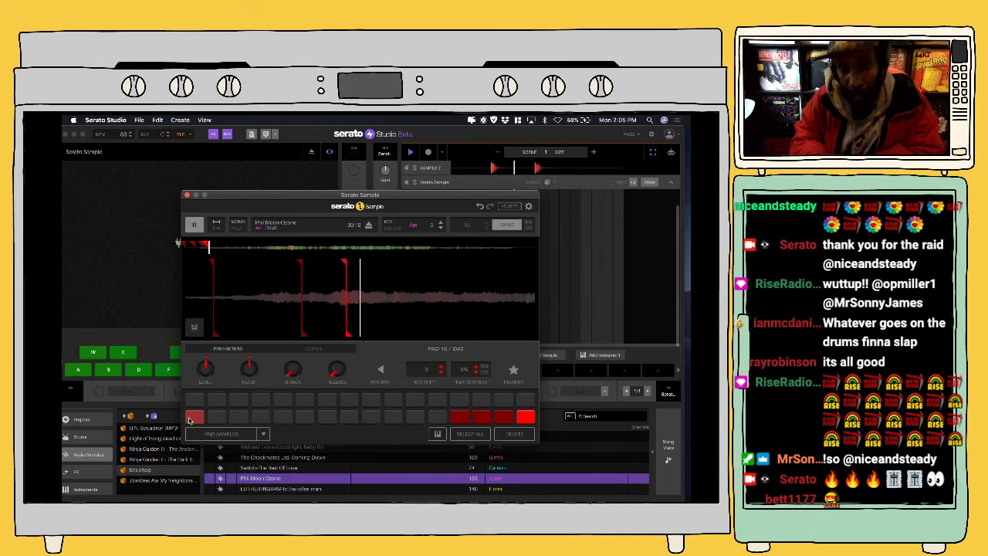
# Step: Continue chopping the playing sample by placing cue points in real time on pads 17 to 24
pyautogui.press(';')
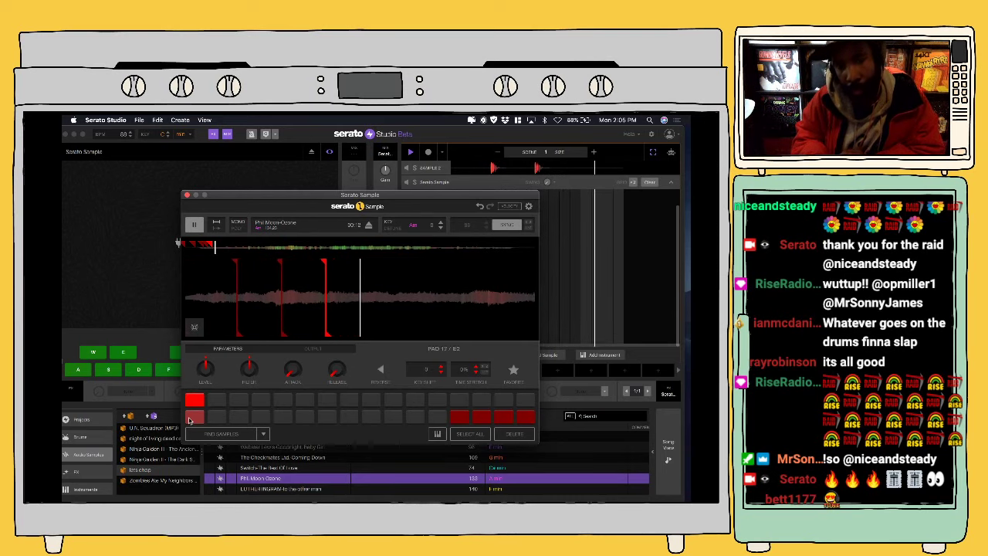
pyautogui.press(';')
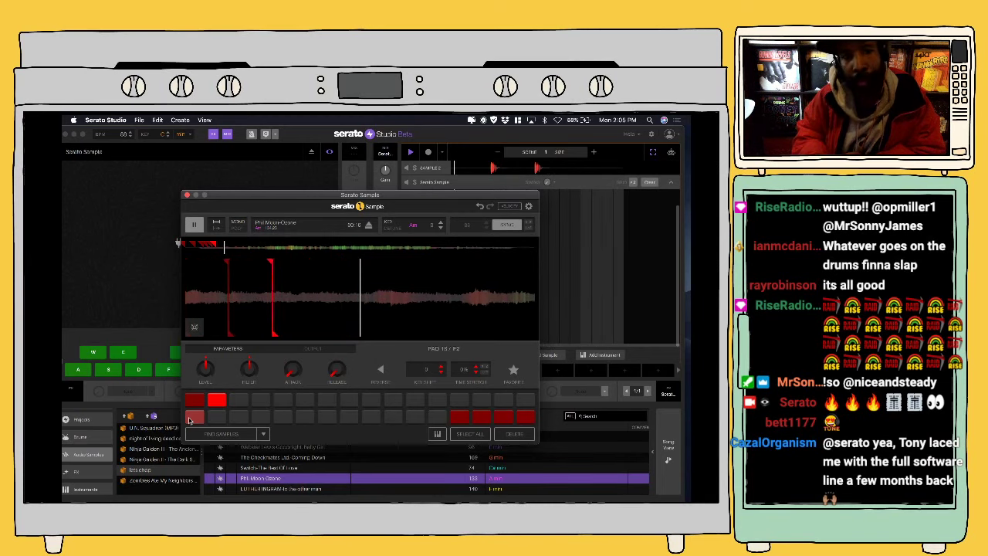
pyautogui.press('[')
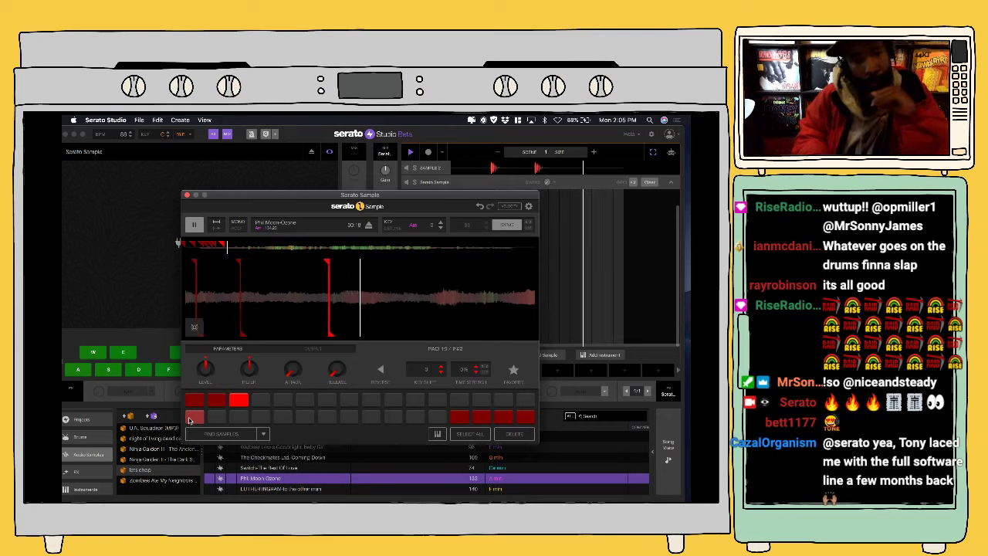
pyautogui.press("'")
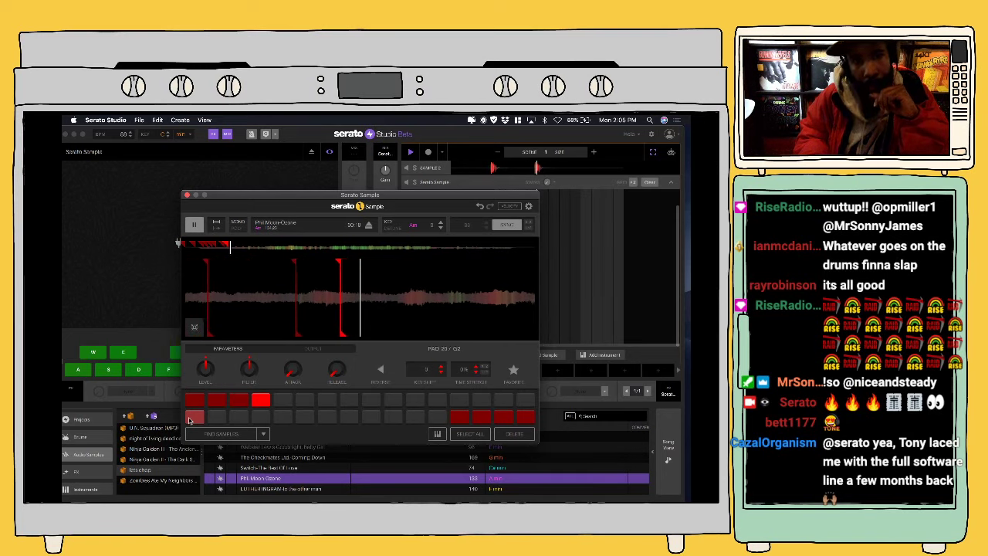
pyautogui.press(']')
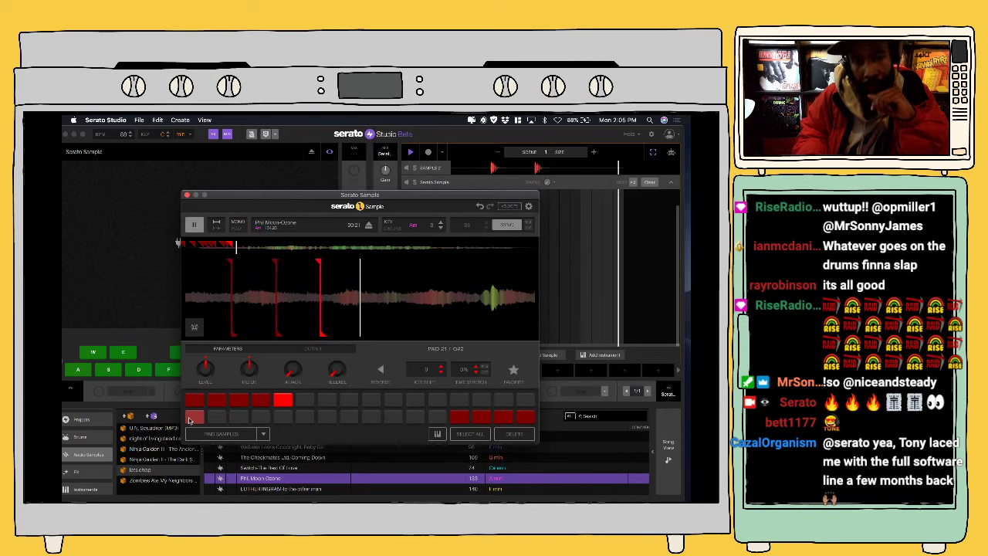
pyautogui.press('y')
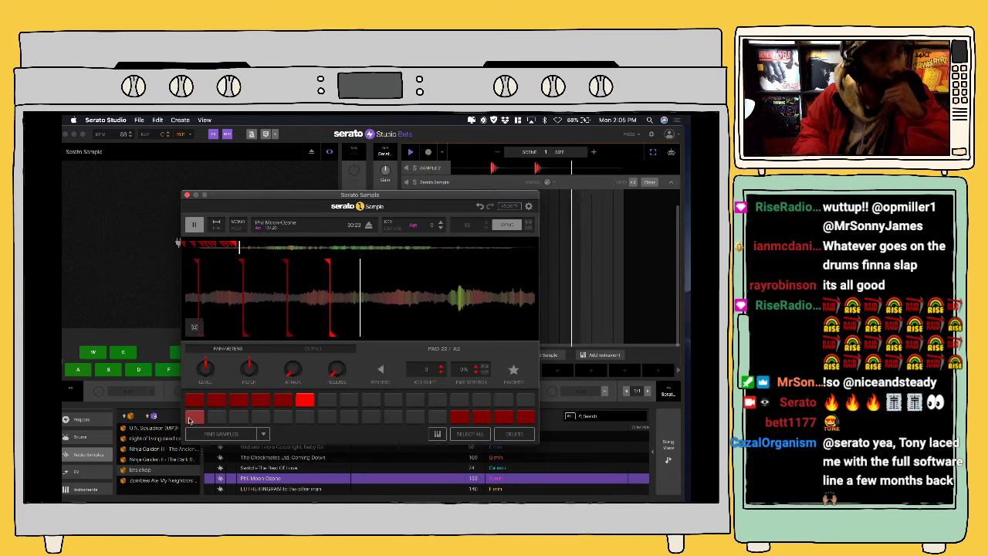
pyautogui.press('u')
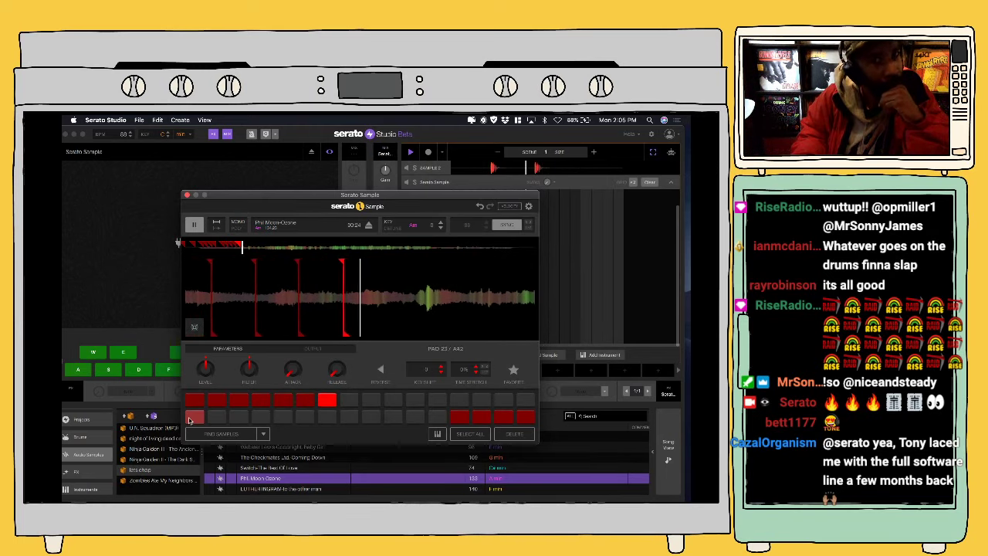
pyautogui.press('i')
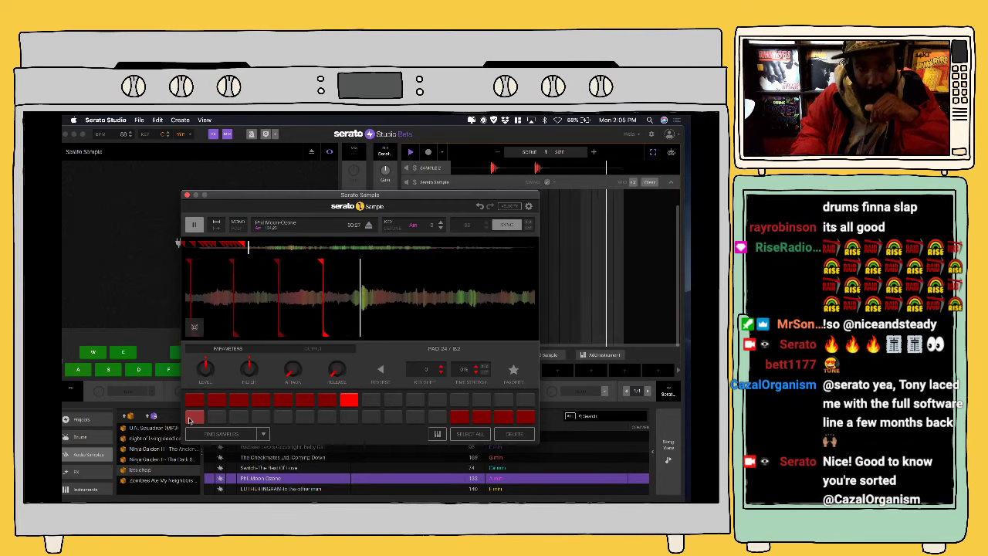
# Step: Place the remaining cue points on pads 25 to 32 as the sample plays, and stop playback after the final pad
pyautogui.press('o')
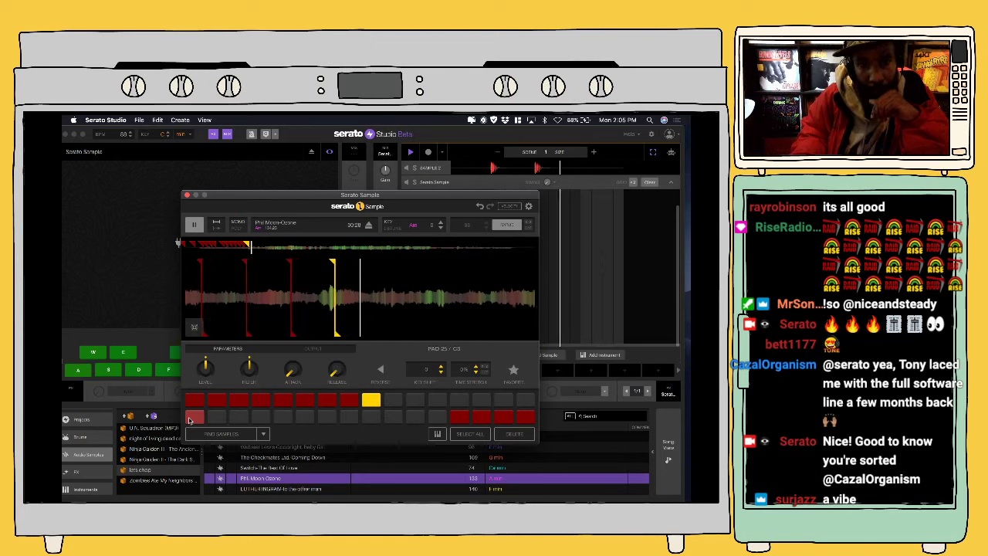
pyautogui.press('p')
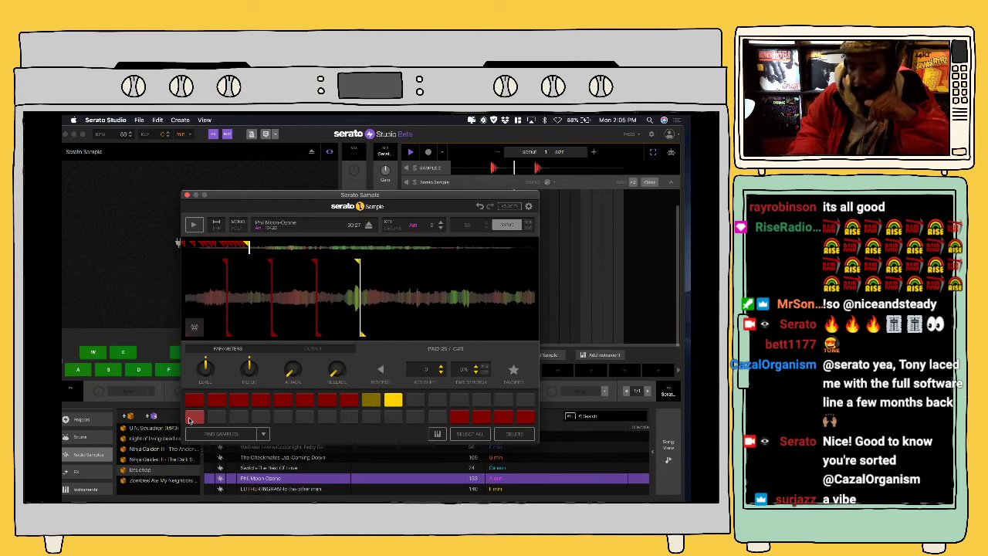
pyautogui.press('[')
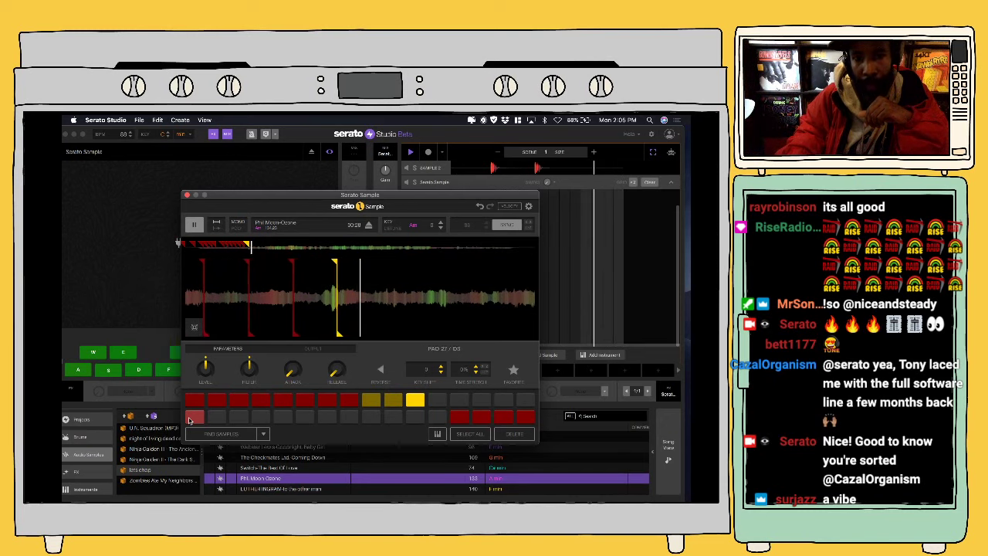
pyautogui.press(']')
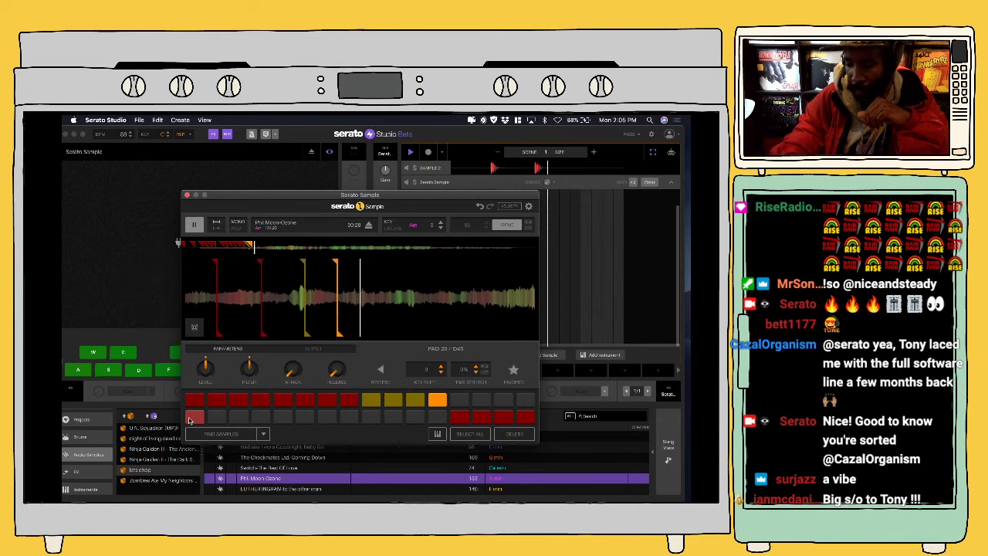
pyautogui.press('\\')
pyautogui.press('f')
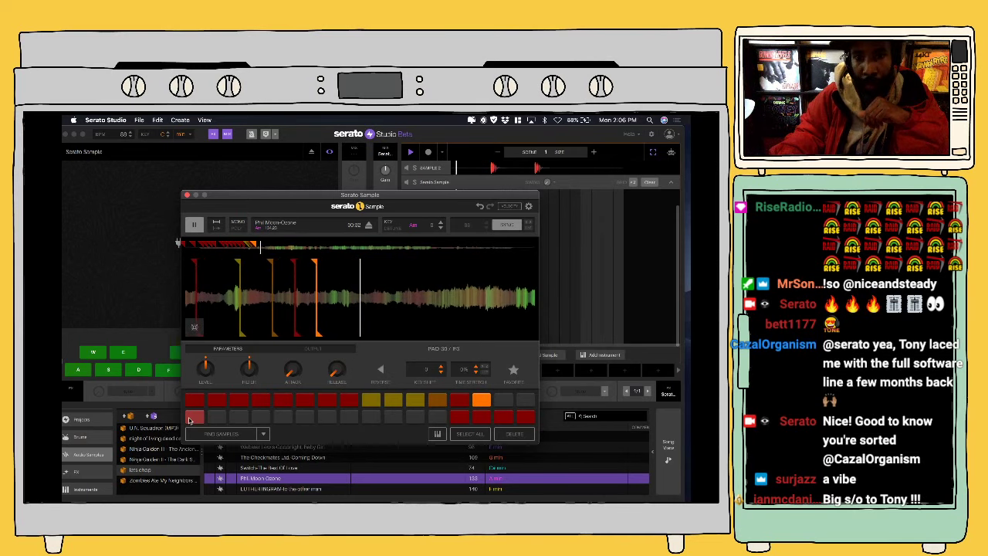
pyautogui.press('g')
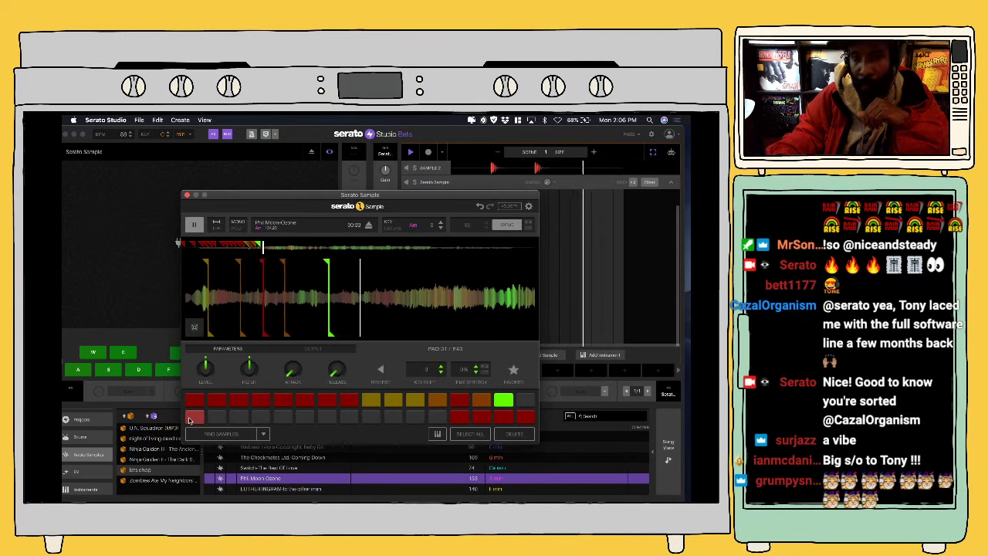
pyautogui.press('g')
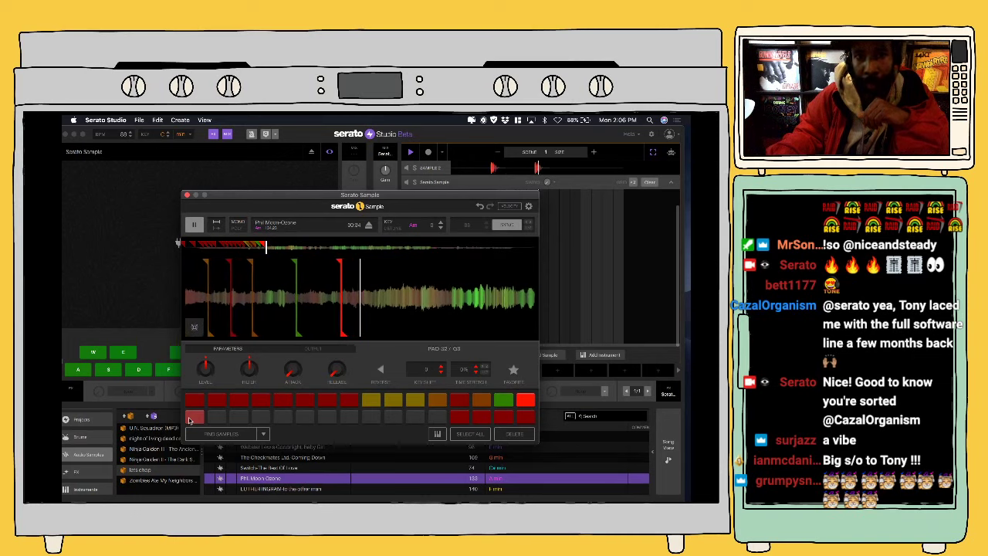
pyautogui.press('y')
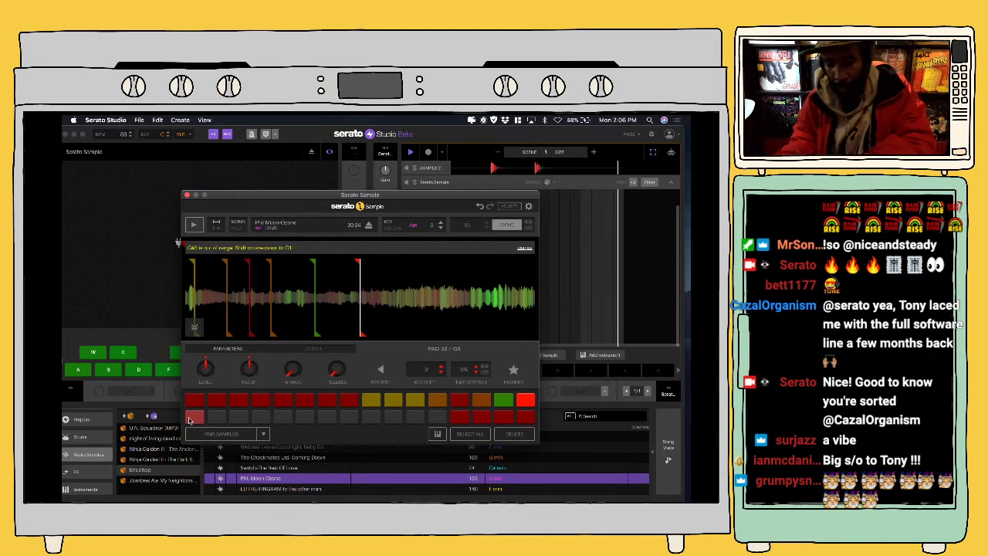
# Step: Try cue points on pads 1 and 2 at the sample's start, and jump playback past the last chop
pyautogui.click(193, 417)
pyautogui.press('w')
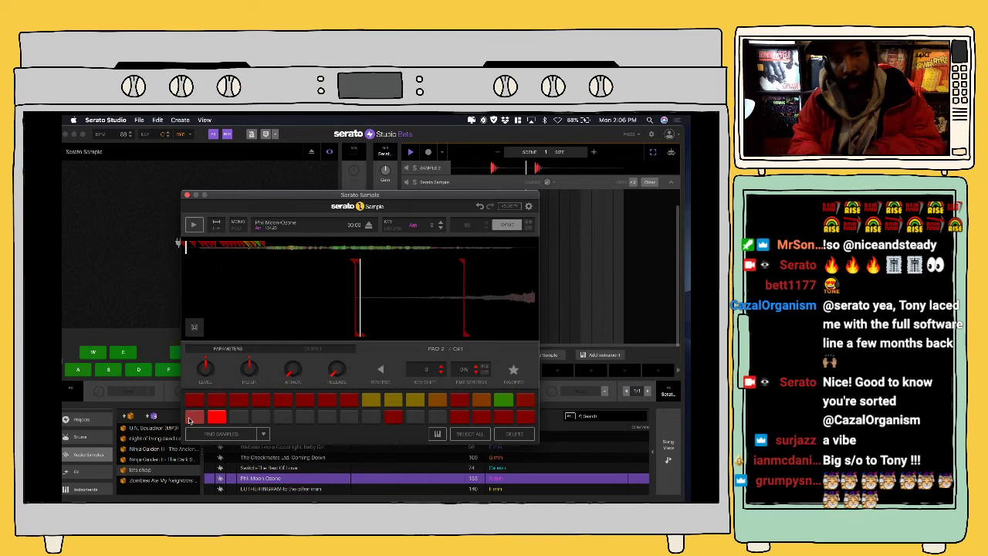
pyautogui.press('space')
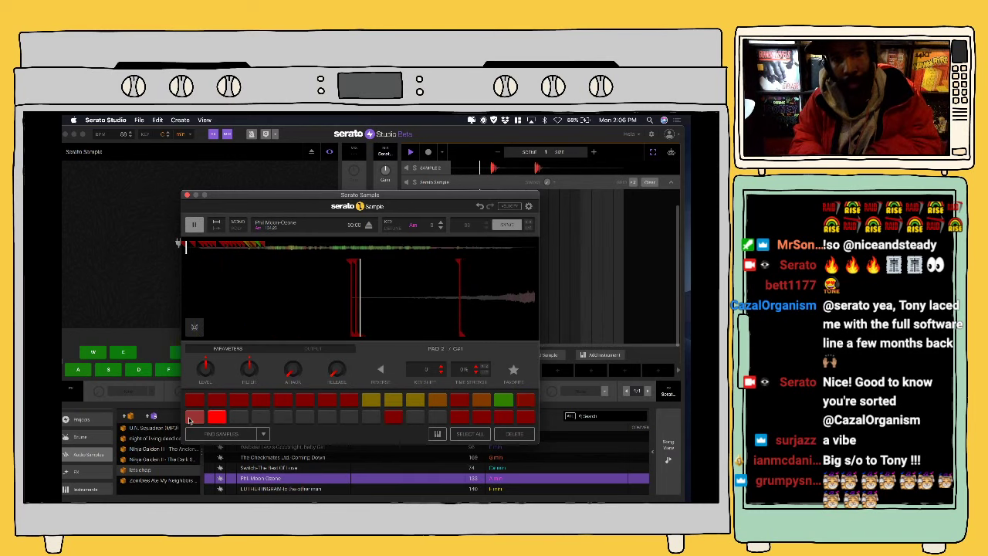
pyautogui.press('space')
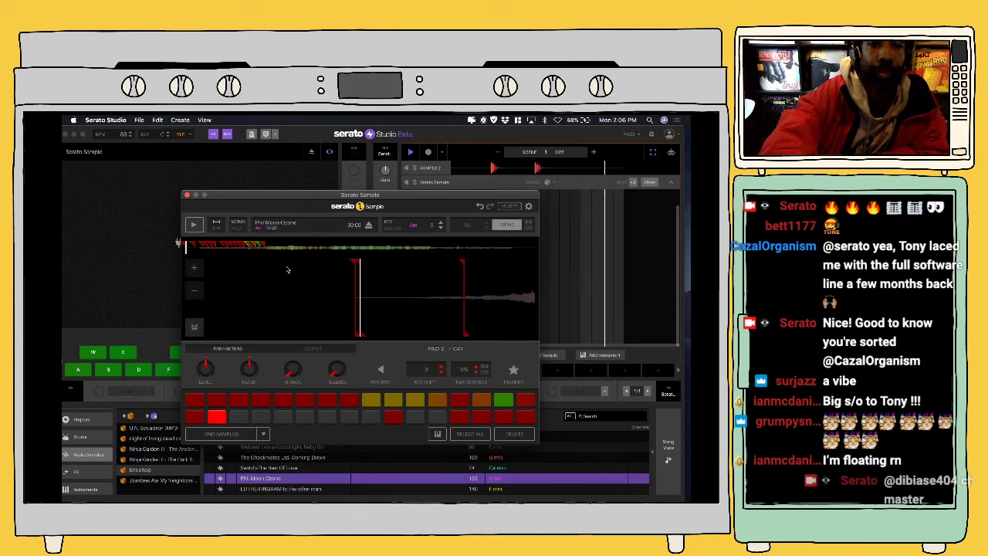
pyautogui.press('1')
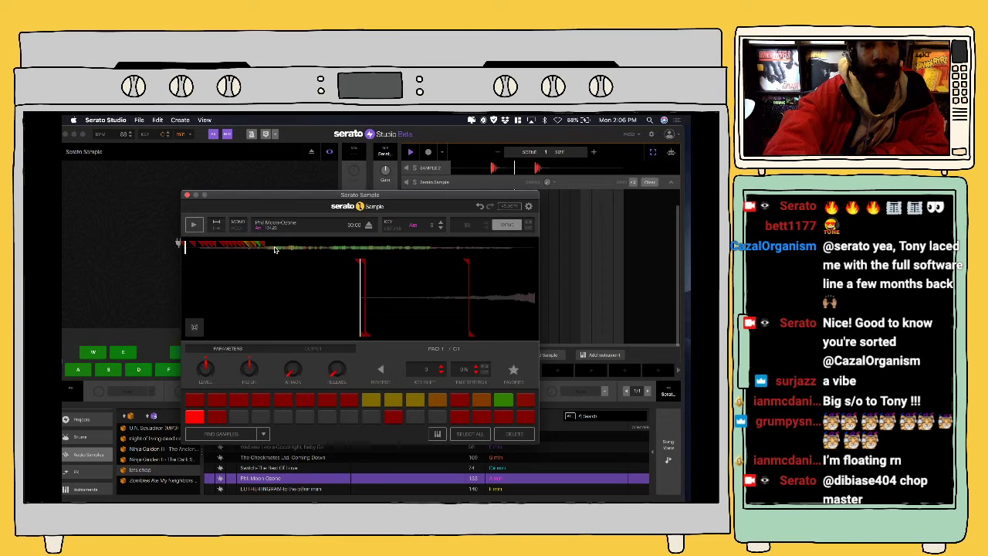
pyautogui.click(274, 247)
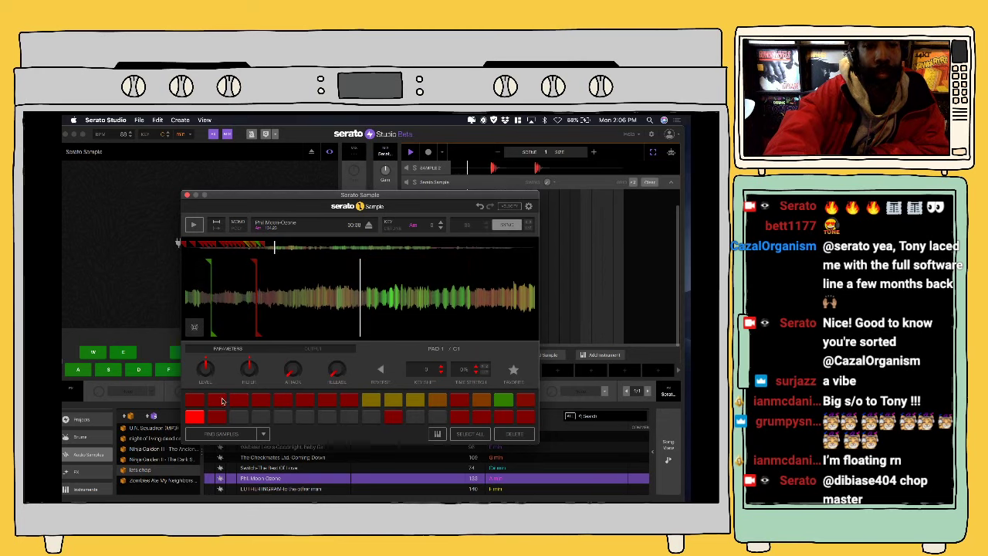
# Step: Clear the cue points from pads 1 and 2 so both pads are empty
pyautogui.press('Delete')
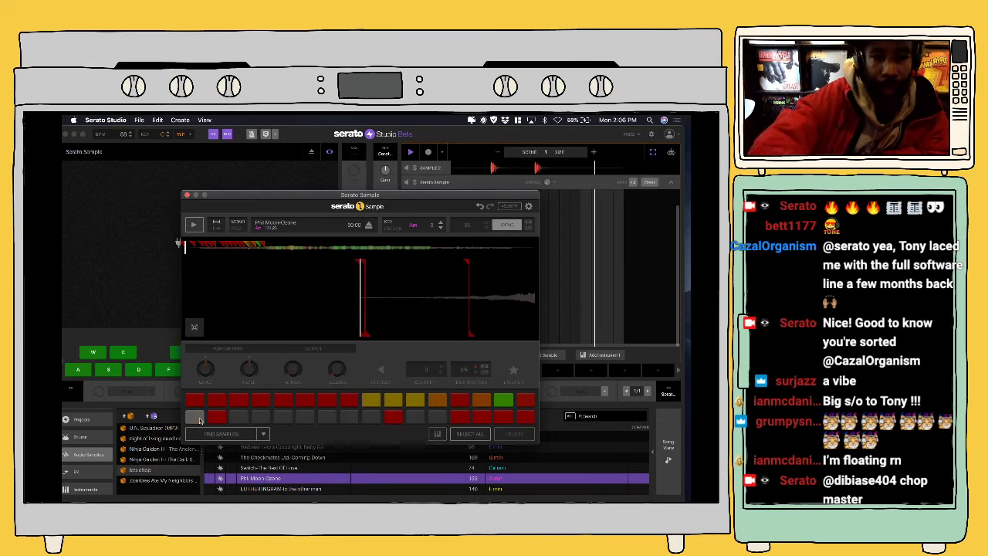
pyautogui.click(216, 417)
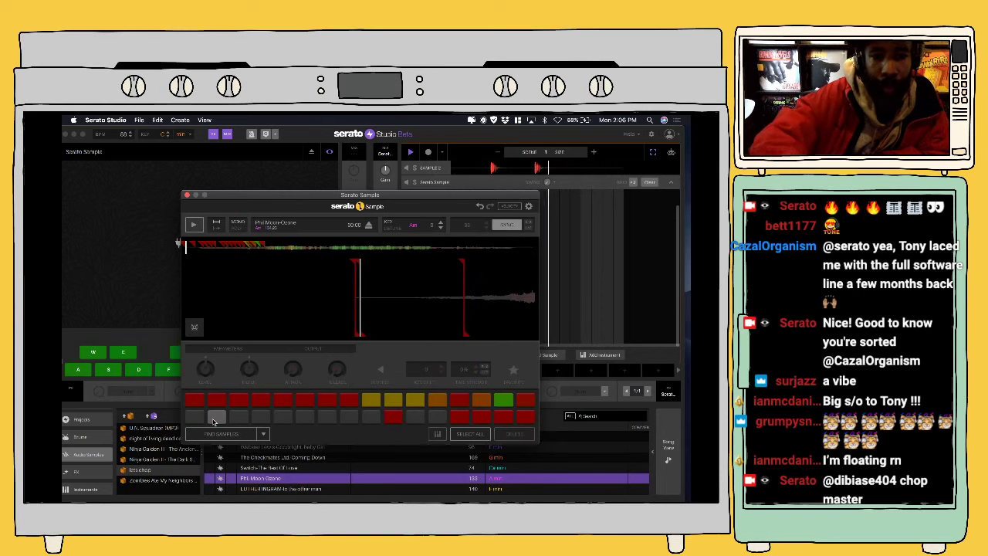
pyautogui.click(199, 418)
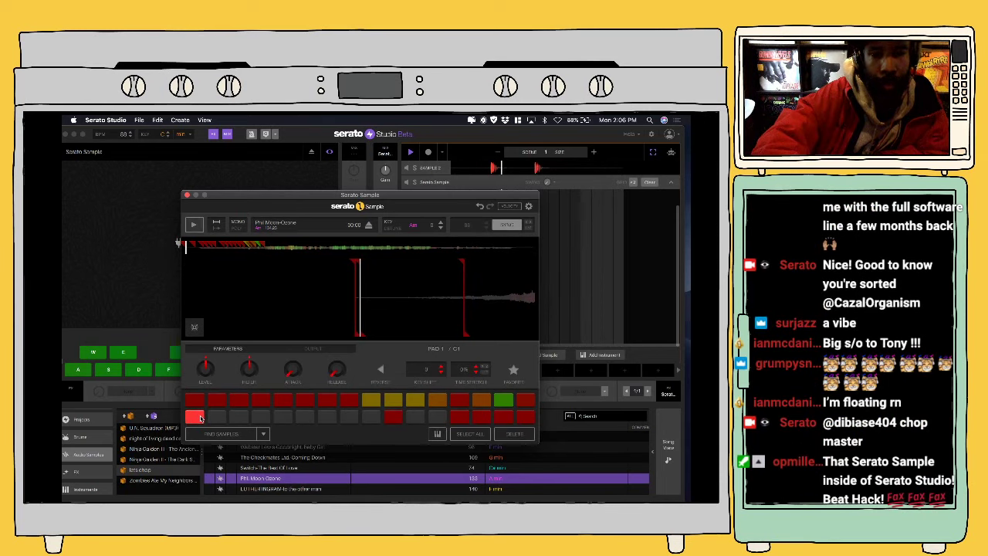
pyautogui.click(198, 417)
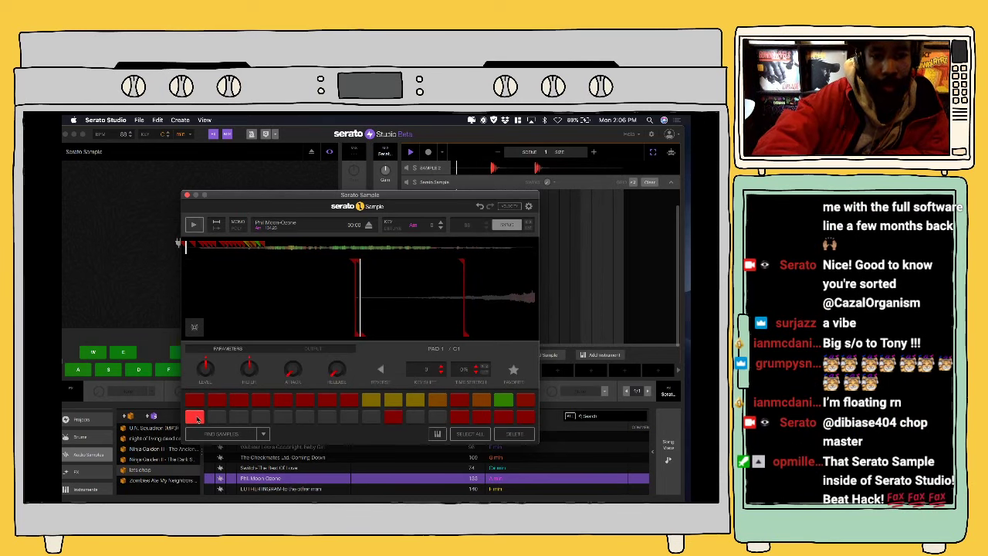
pyautogui.click(197, 418)
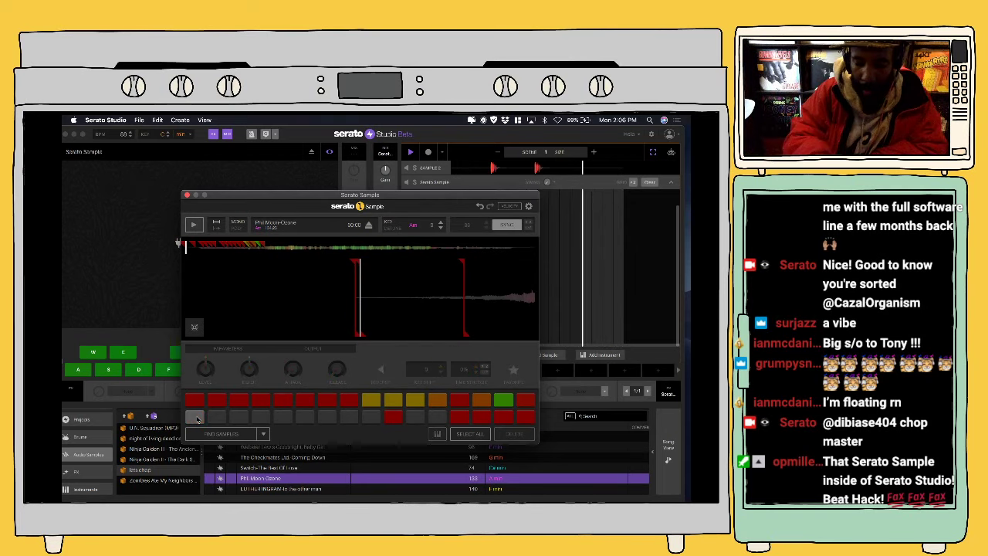
# Step: Audition the Phil Moon-Ozone chops in ascending order, including pad 15 and pads 18 to 22
pyautogui.press('k')
pyautogui.press('l')
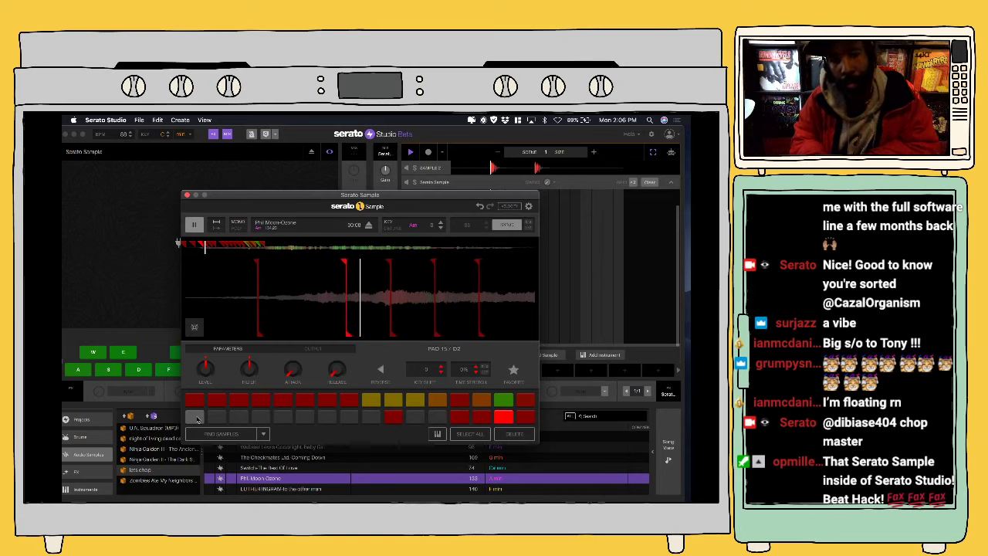
pyautogui.press("'")
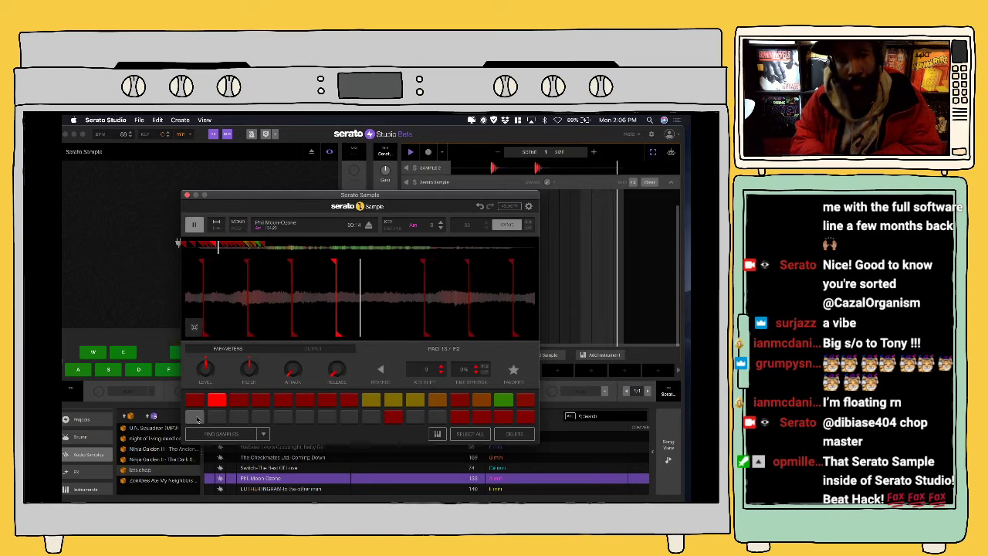
pyautogui.press(']')
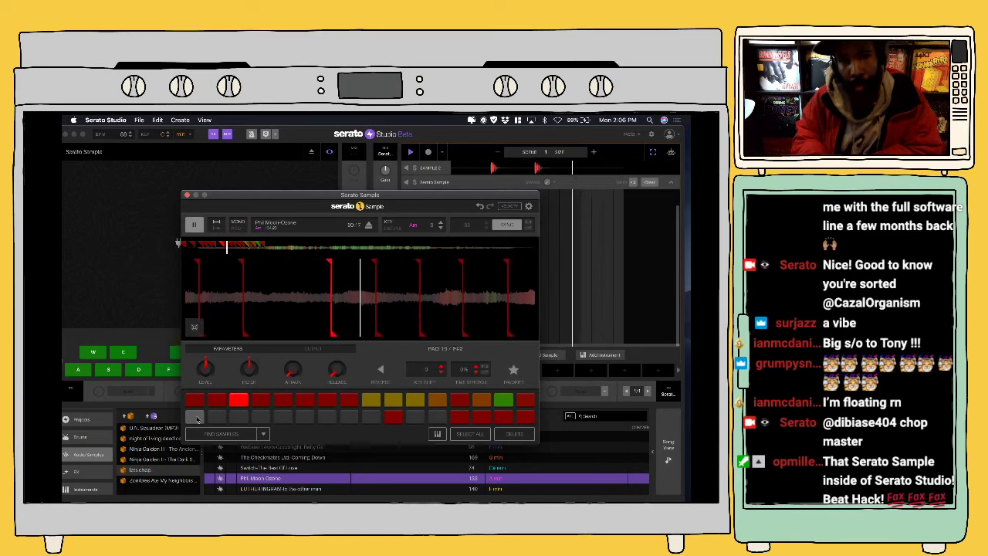
pyautogui.press('\\')
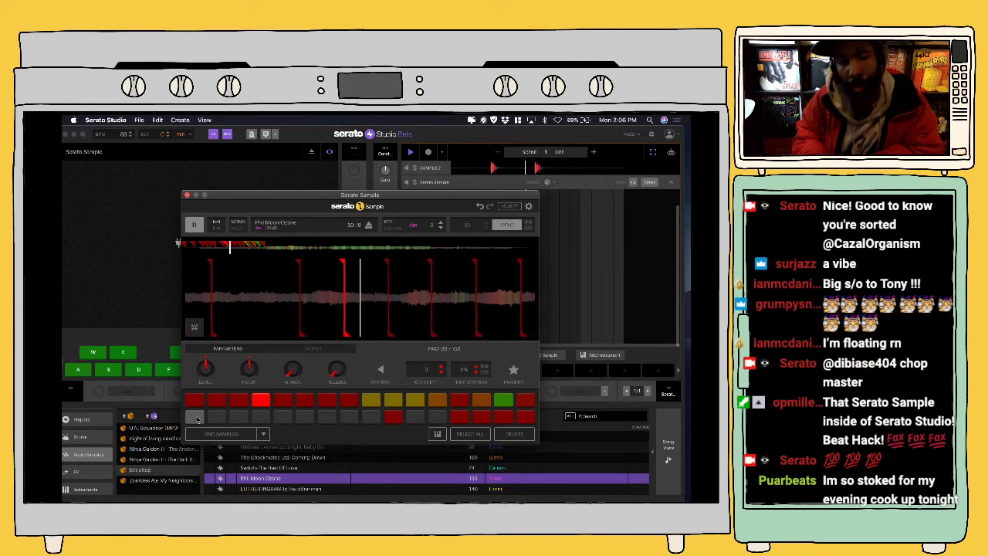
pyautogui.press('y')
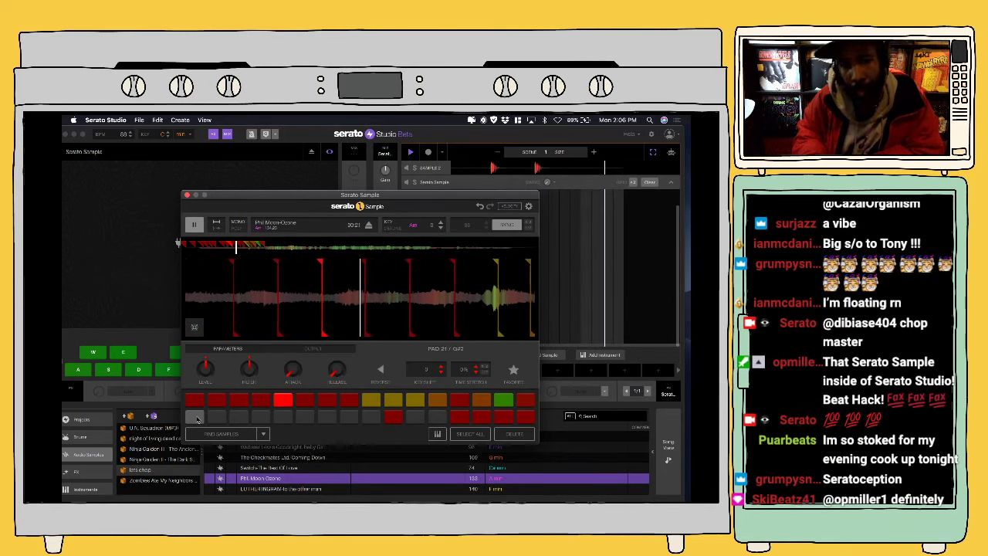
pyautogui.press('h')
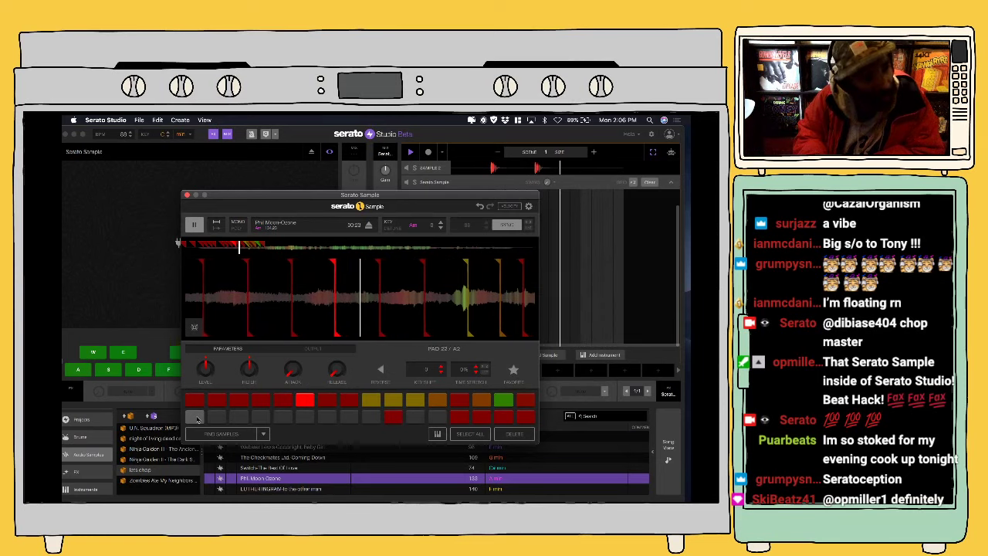
# Step: Replay chops from pad 21 back through pads 20, 18, 17 and 16 to try out a melodic sequence
pyautogui.press('y')
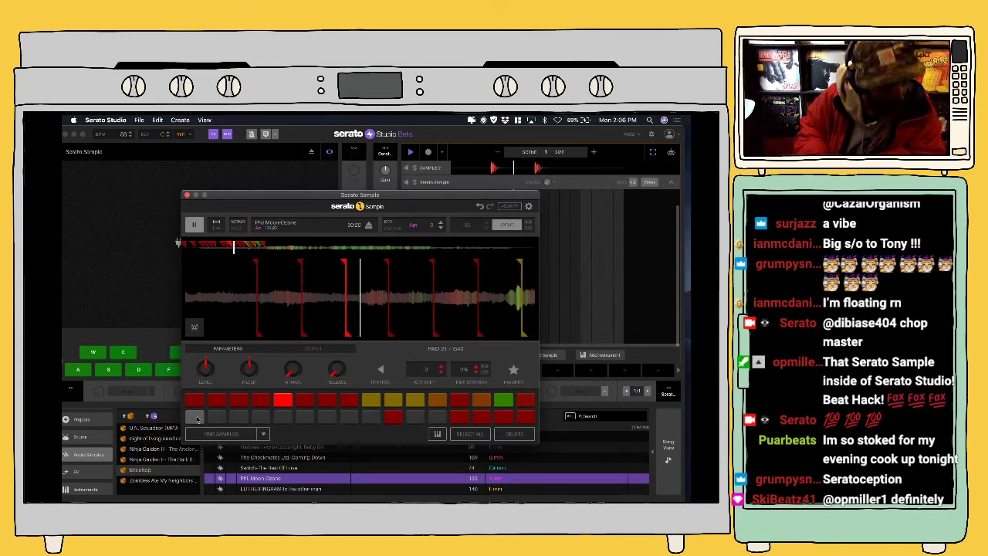
pyautogui.press('g')
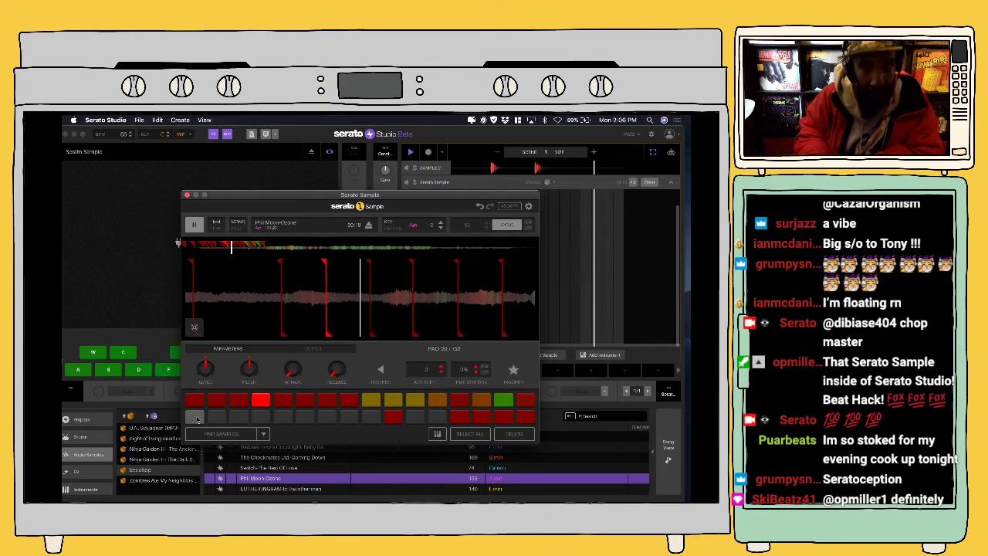
pyautogui.press('f')
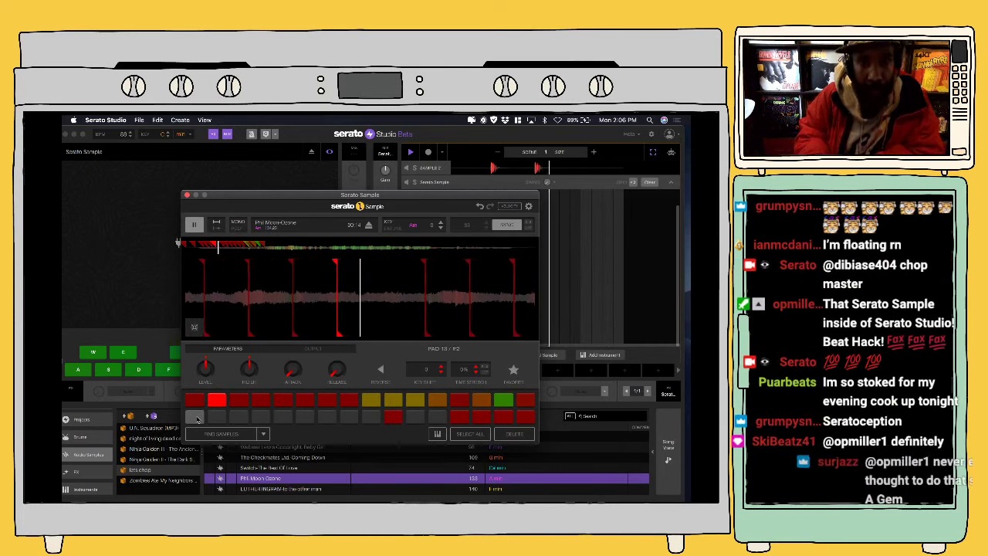
pyautogui.press('d')
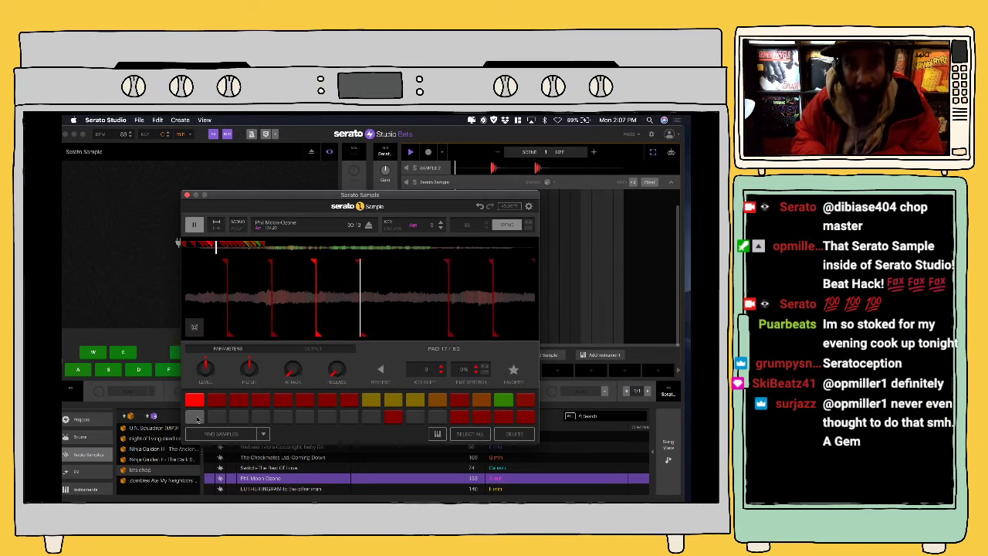
pyautogui.press('e')
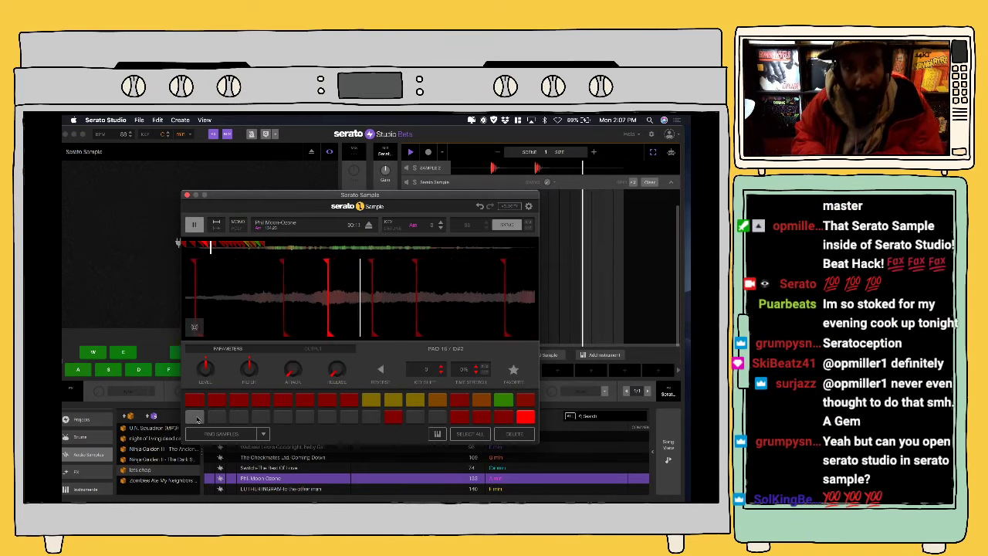
pyautogui.press('d')
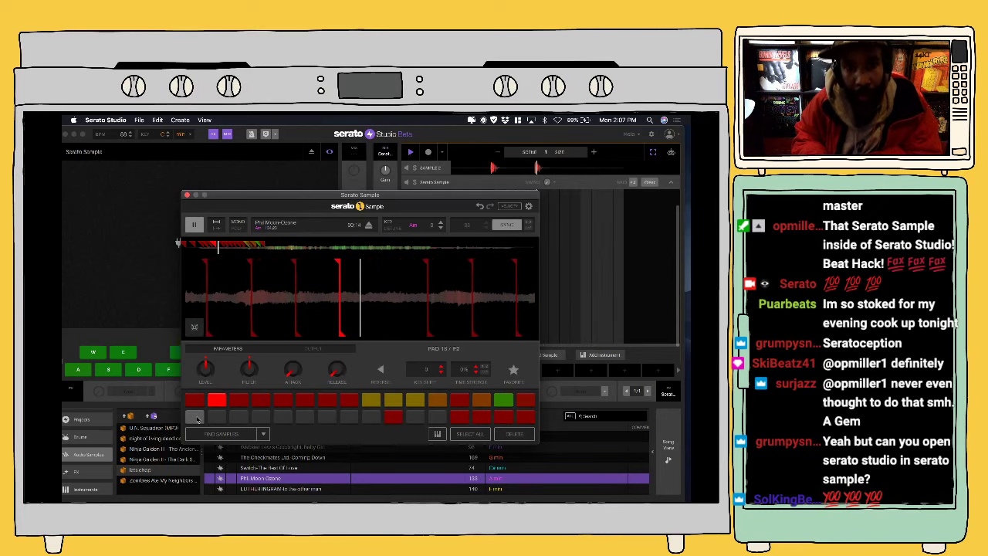
pyautogui.press('d')
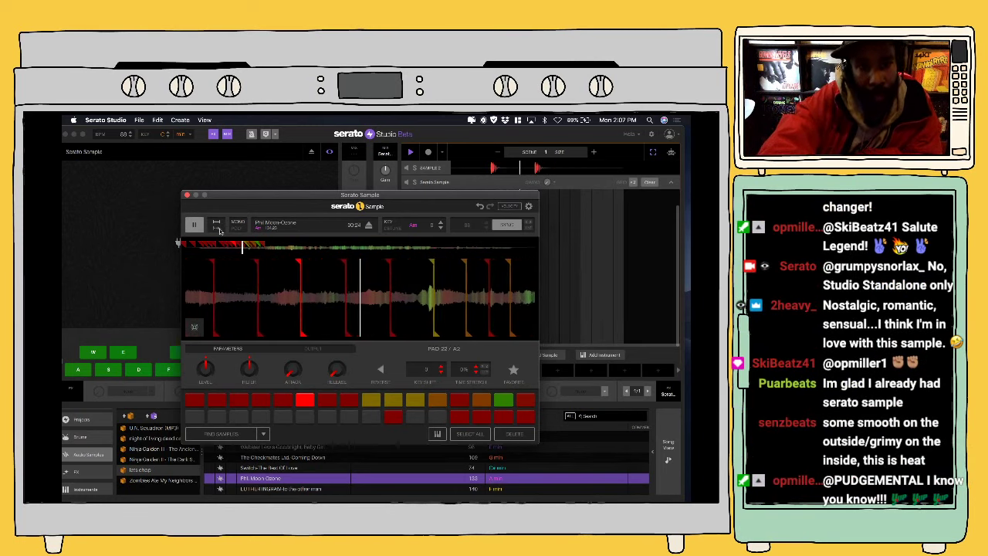
# Step: Close the Serato Sample window, duplicate the Intro scene as Scene 2, and increase its scene size to 2
pyautogui.click(186, 194)
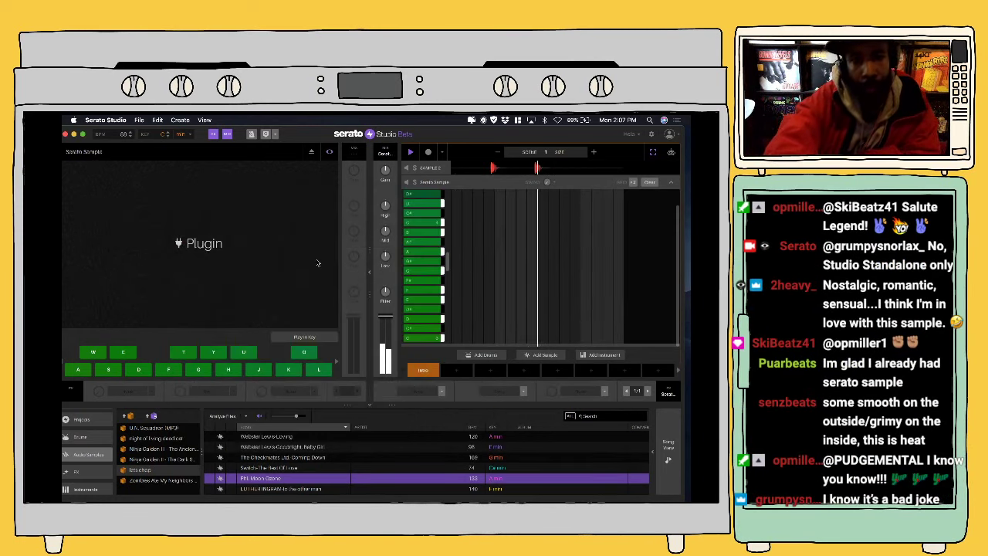
pyautogui.click(457, 371)
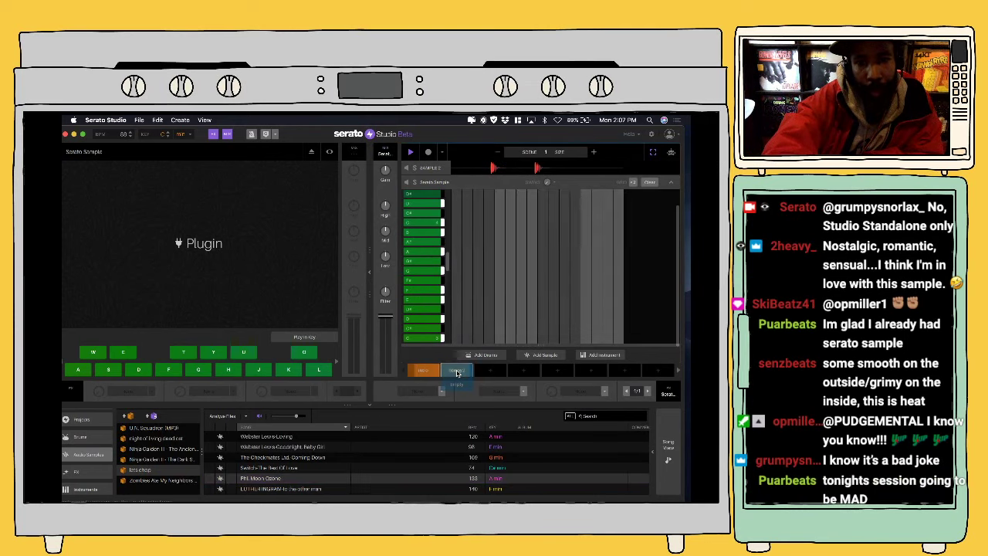
pyautogui.click(457, 372)
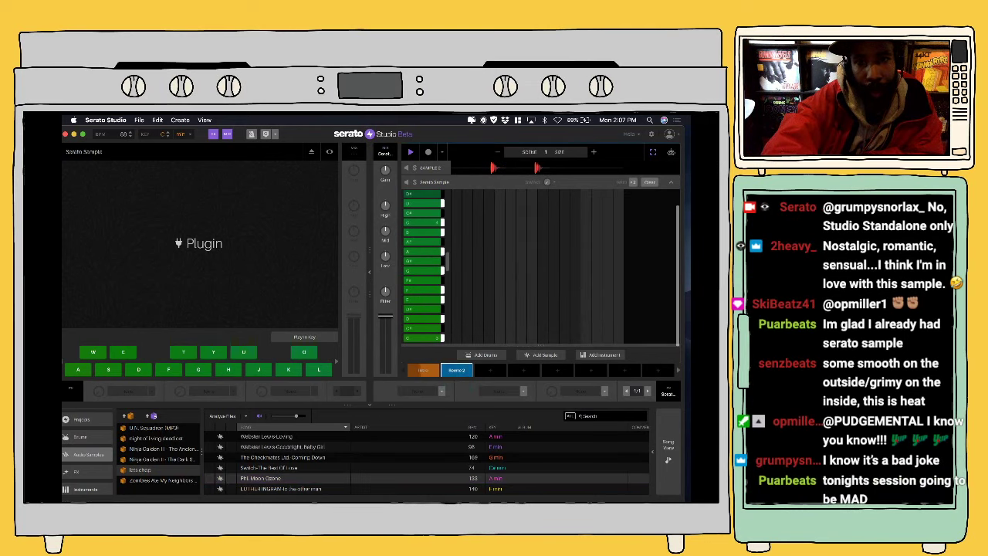
pyautogui.click(594, 153)
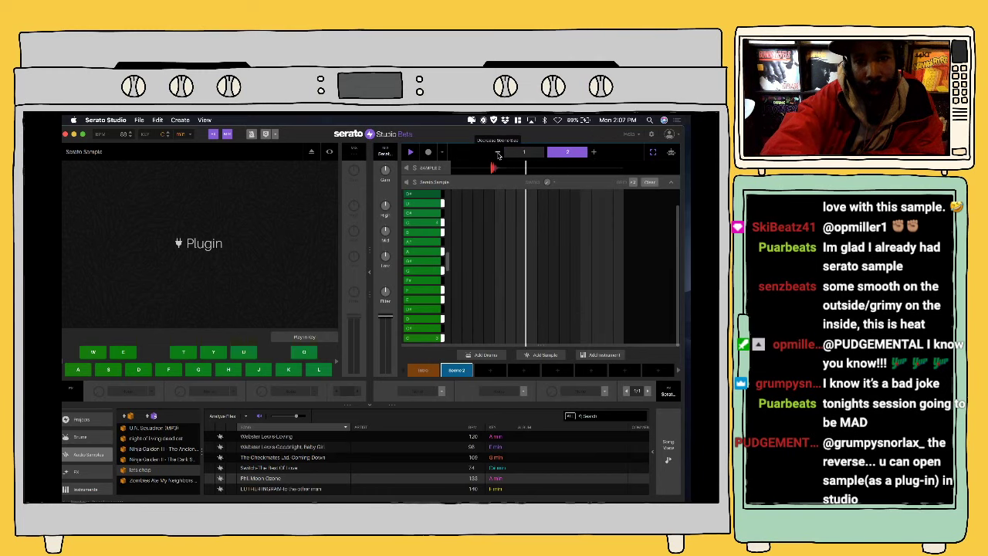
# Step: Shorten Scene 2 to one bar and return to the Intro scene with playback stopped
pyautogui.click(498, 153)
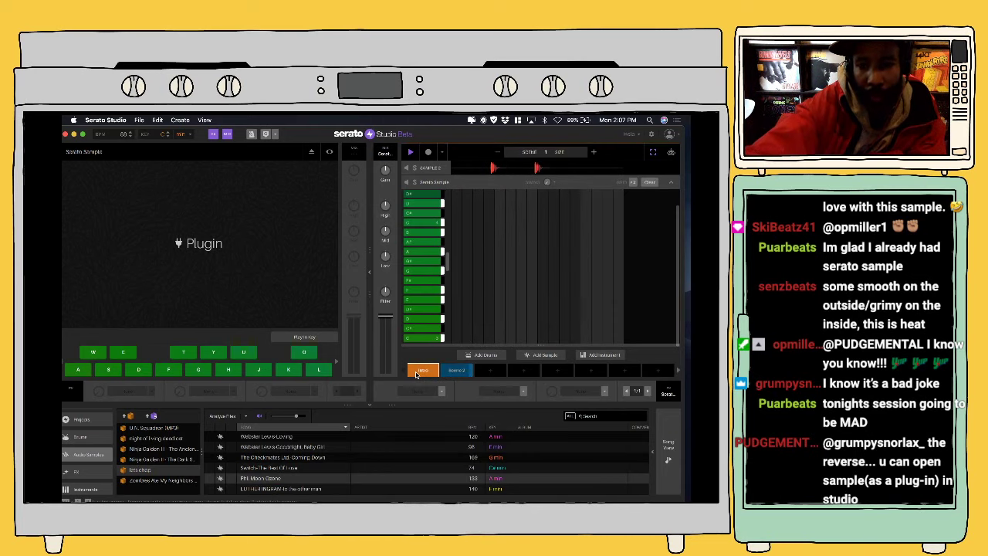
pyautogui.press('space')
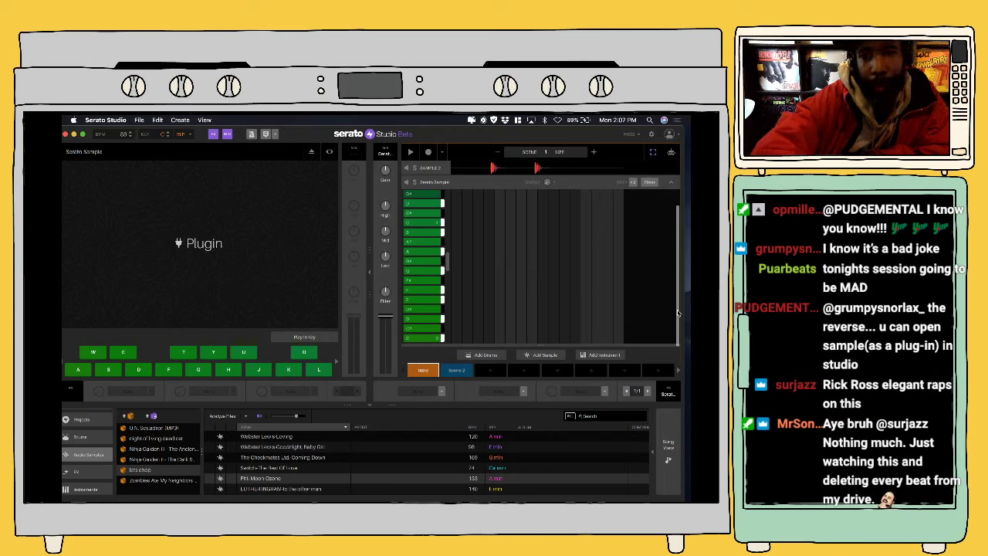
# Step: Program Kick track hits on pads 1 and 2 in the Intro scene, aligning the pad 1 hits with the Sample 2 pattern
pyautogui.scroll(3, 678, 311)
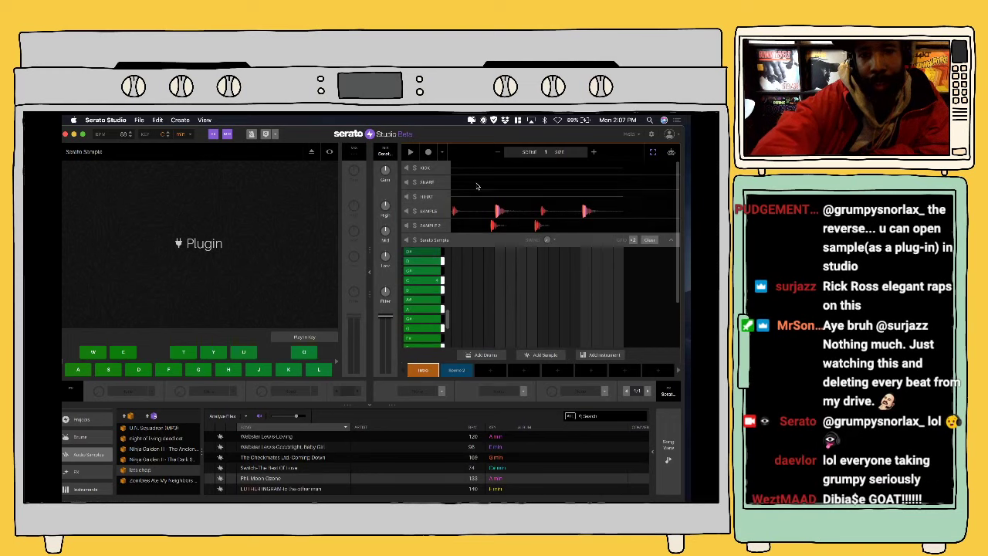
pyautogui.click(437, 169)
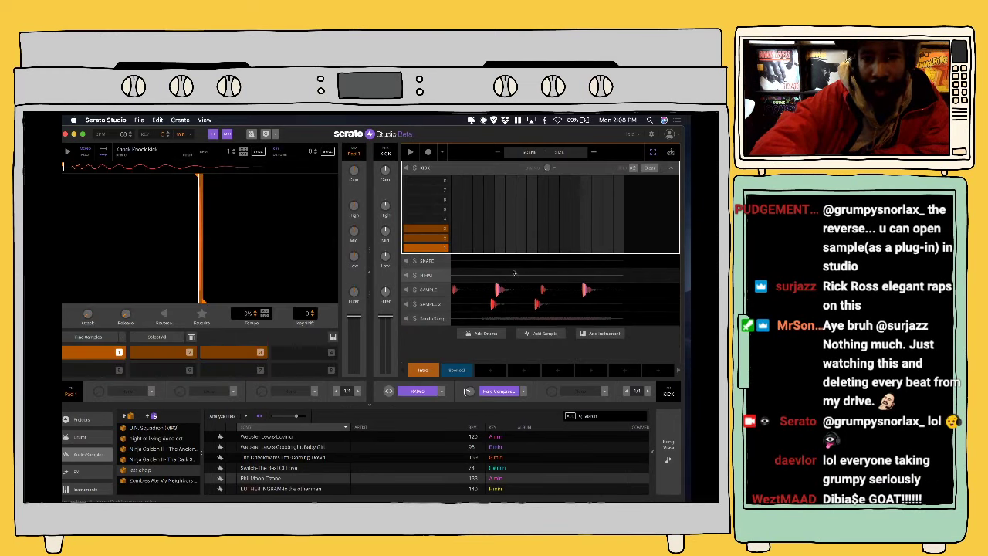
pyautogui.click(442, 307)
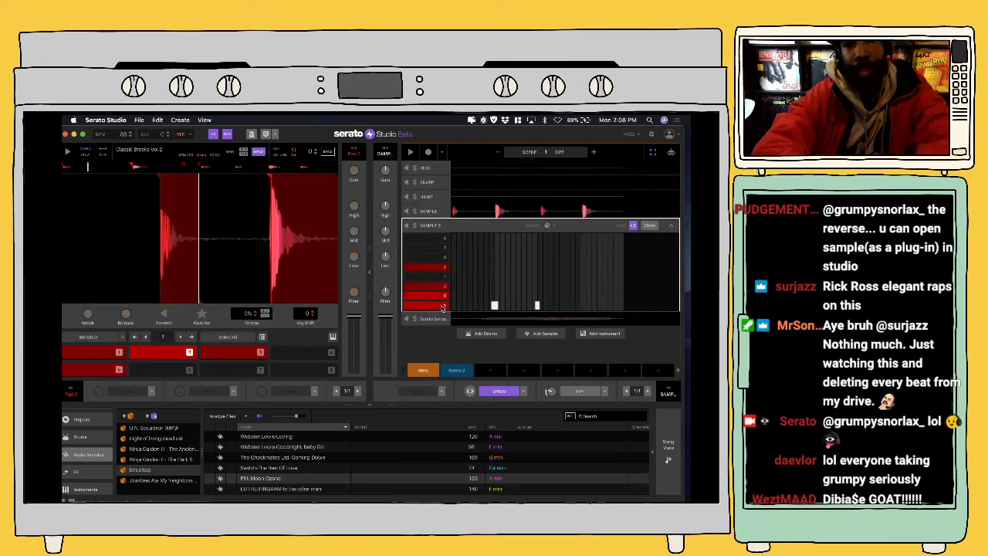
pyautogui.click(434, 169)
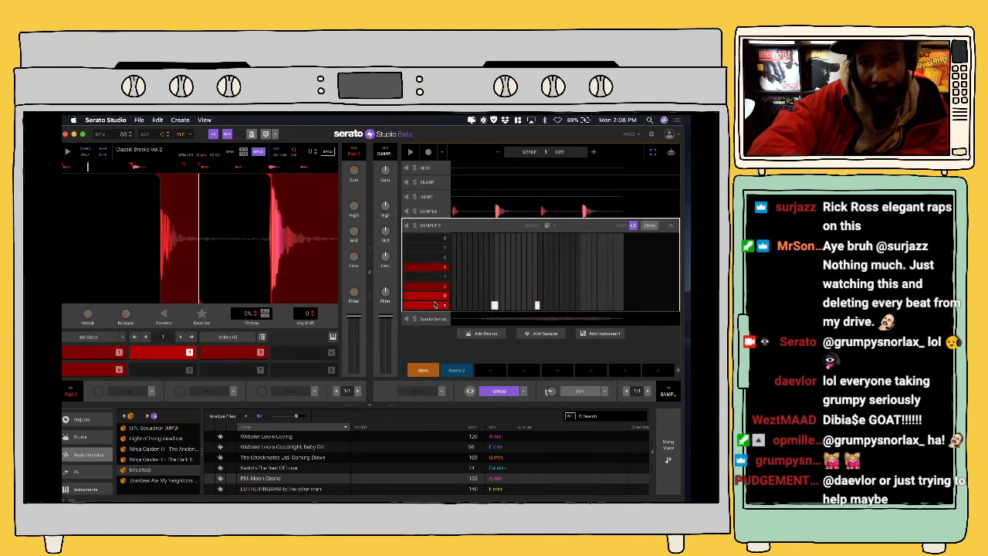
pyautogui.click(430, 304)
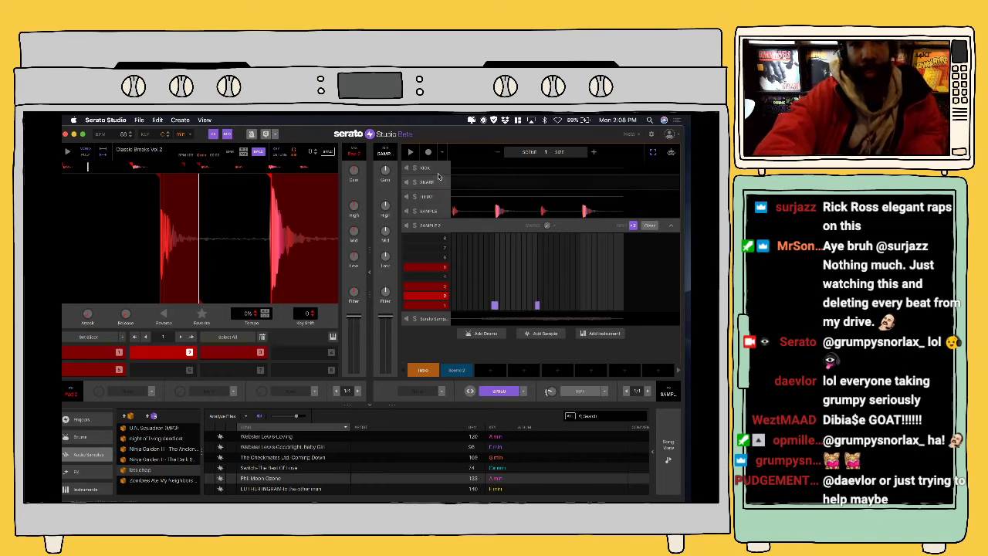
pyautogui.click(435, 171)
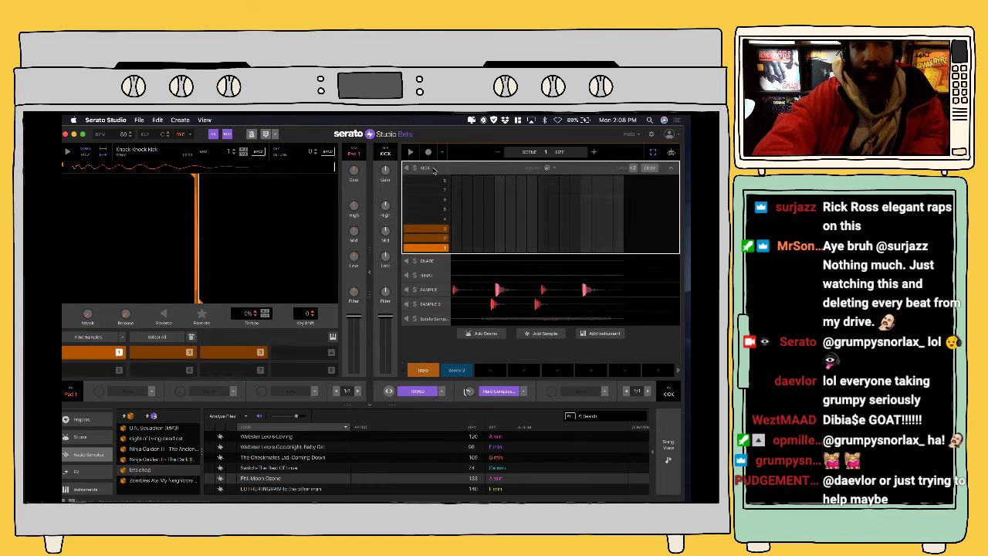
pyautogui.click(491, 248)
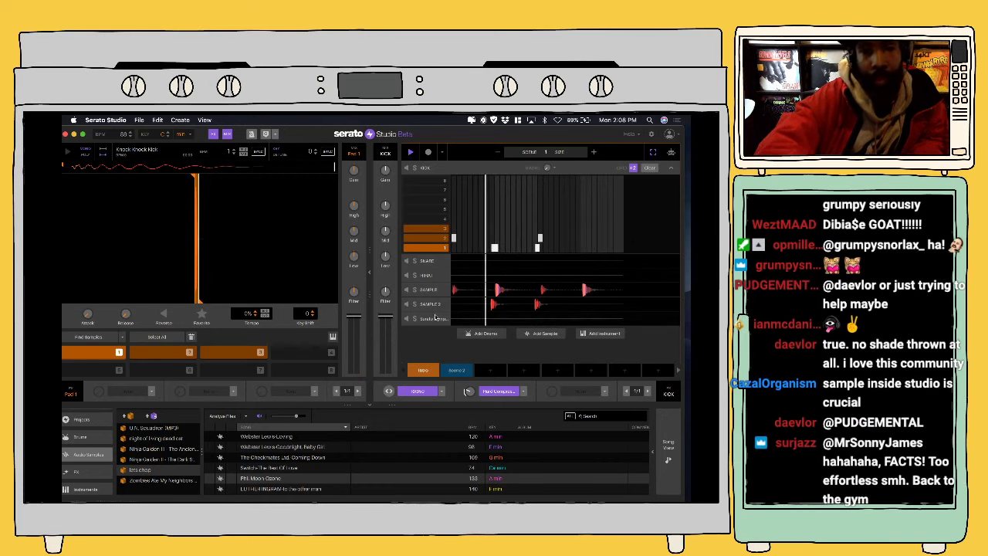
# Step: Open the Sample track of the Intro scene and audition its pad 1 break alongside the new kick pattern
pyautogui.click(430, 290)
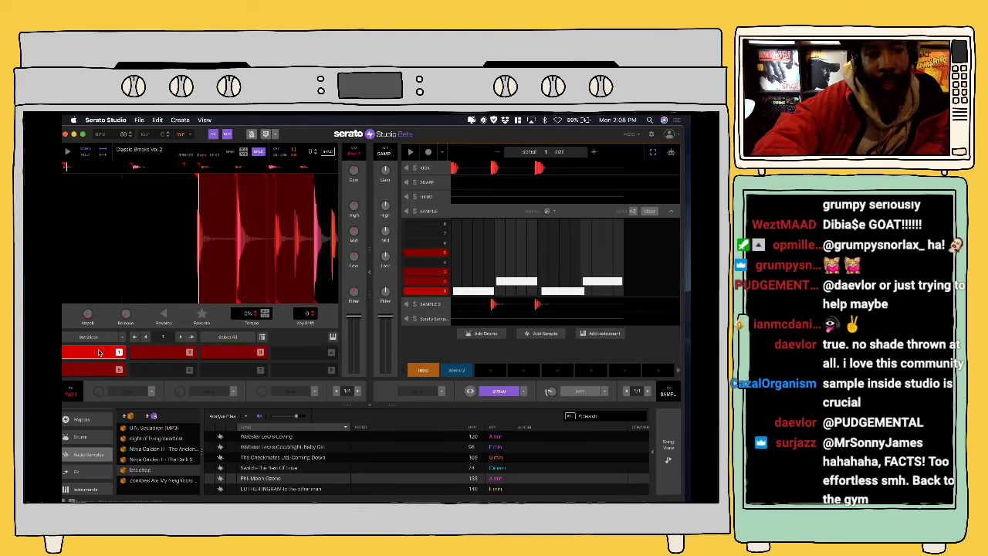
pyautogui.press('space')
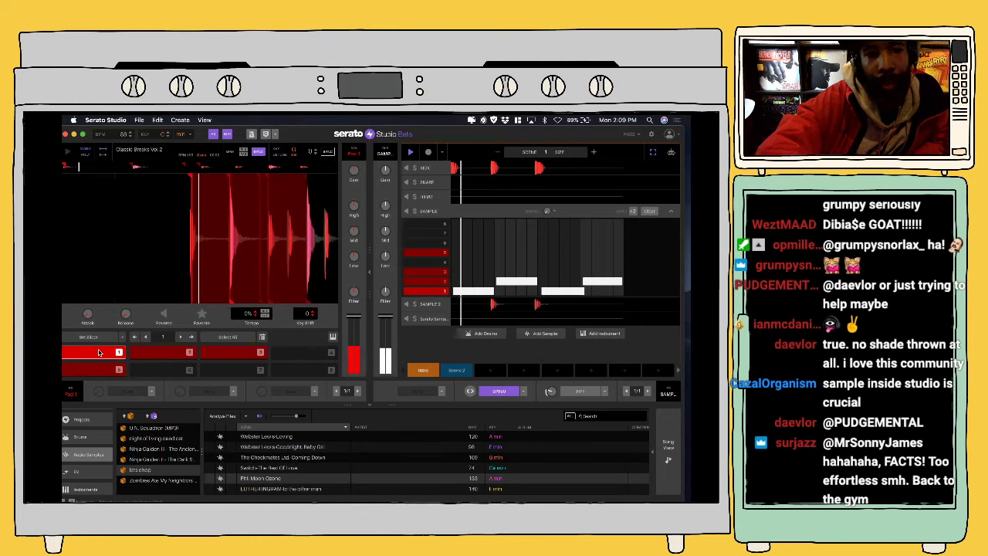
pyautogui.press('space')
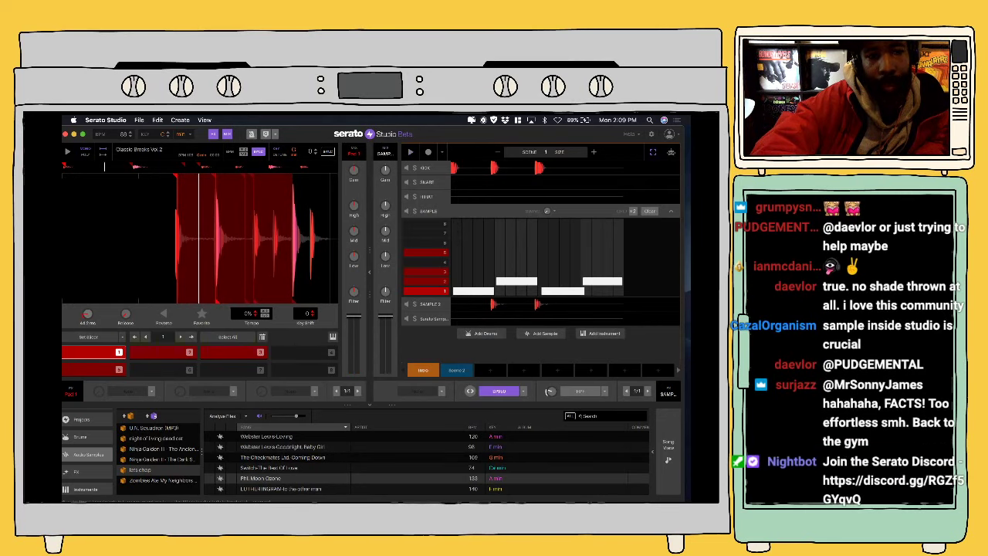
pyautogui.click(92, 351)
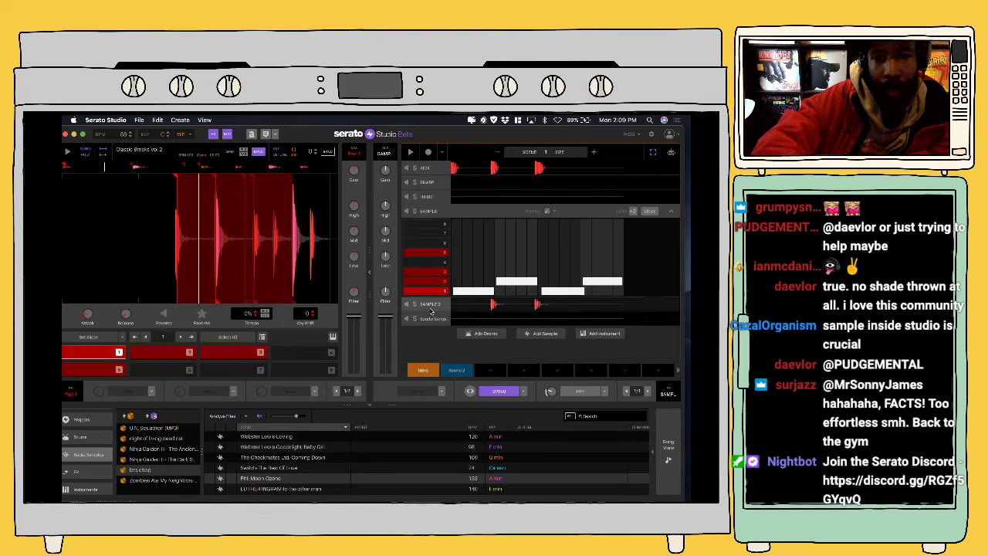
# Step: Raise the attack of all pads in the Sample 2 track and compare the playback with the kick muted and unmuted
pyautogui.click(430, 311)
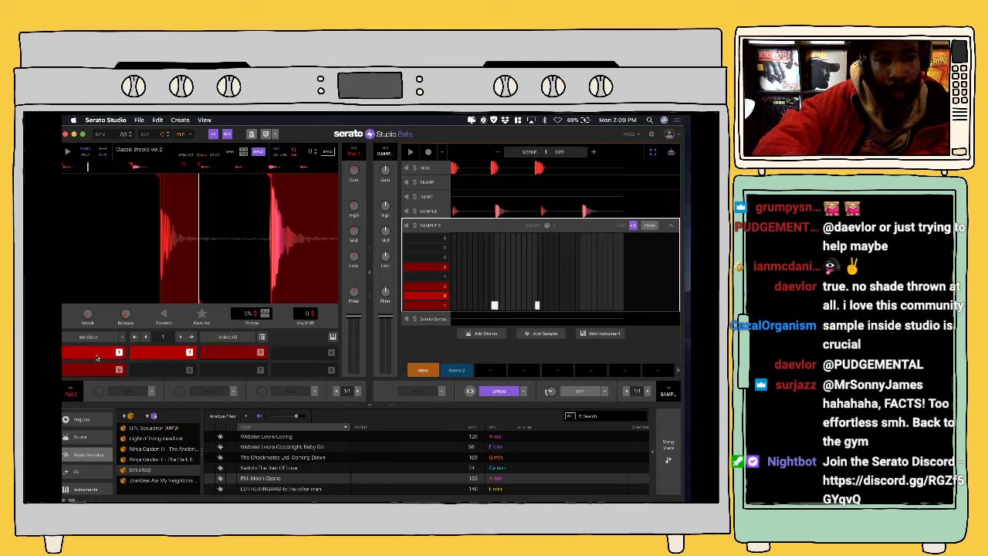
pyautogui.click(229, 337)
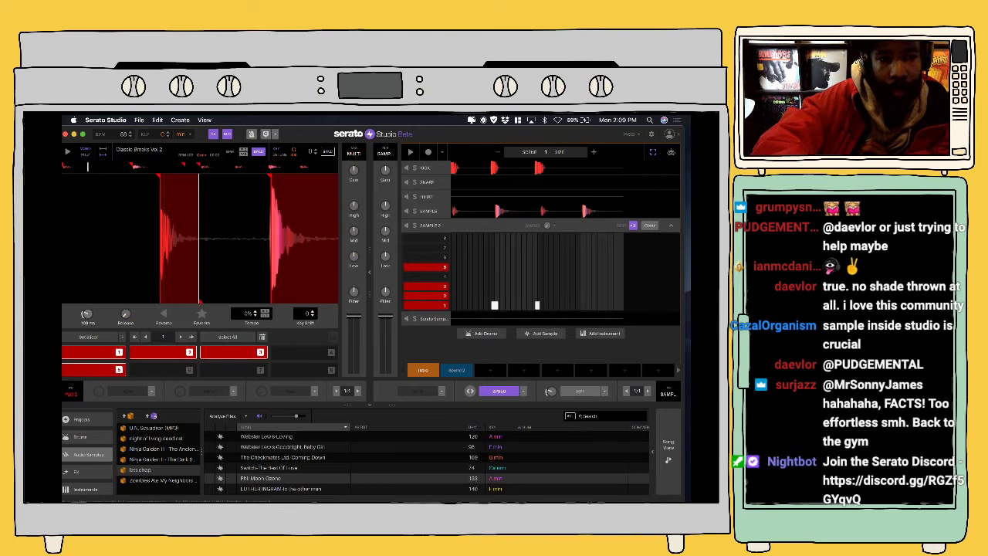
pyautogui.press('space')
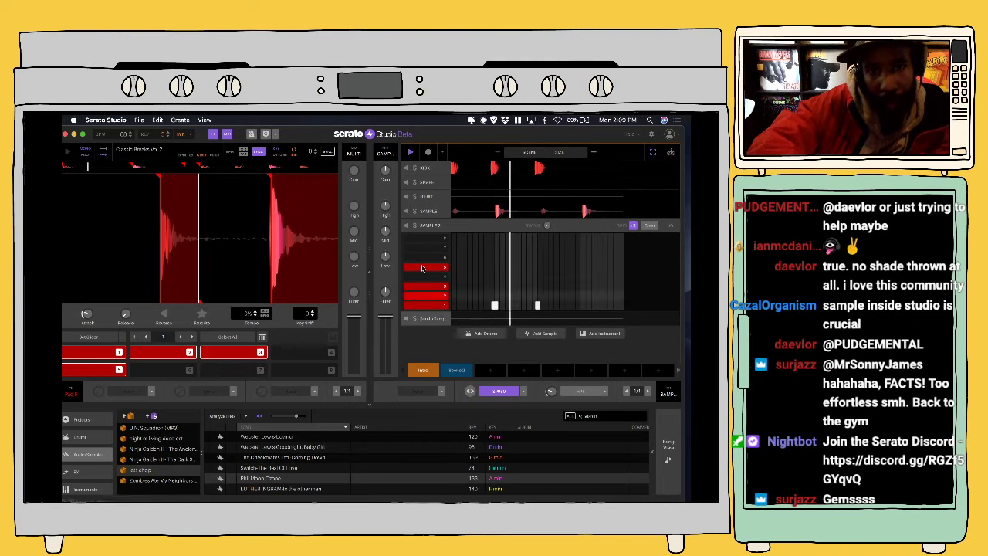
pyautogui.click(407, 168)
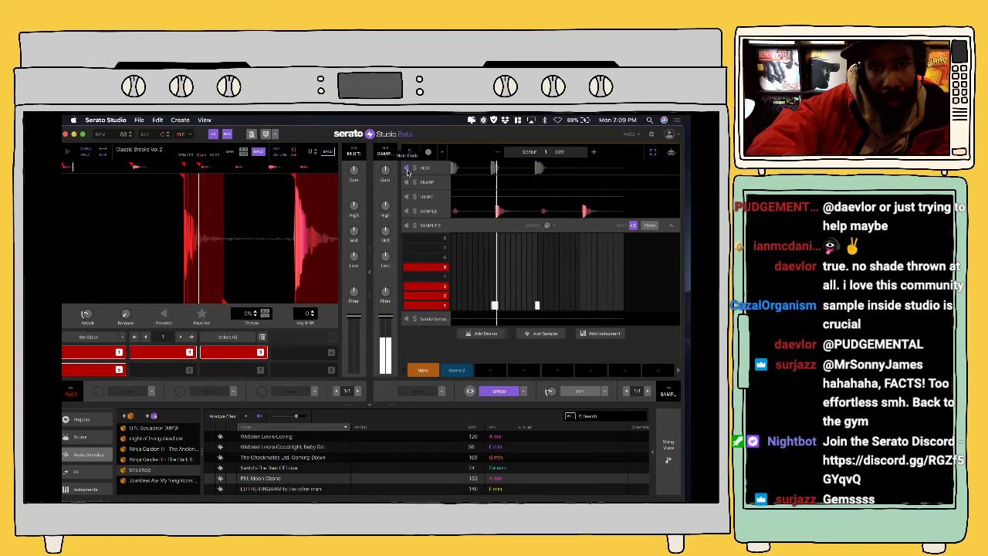
pyautogui.click(406, 169)
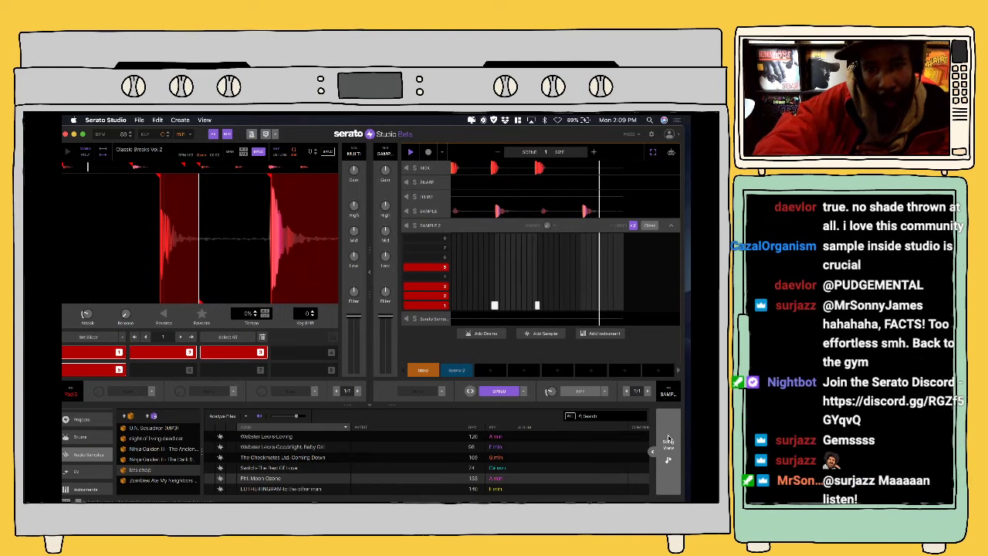
# Step: Open the Serato Sample track, create Scene 2 as a copy of the Intro scene and extend it to four bars
pyautogui.click(432, 319)
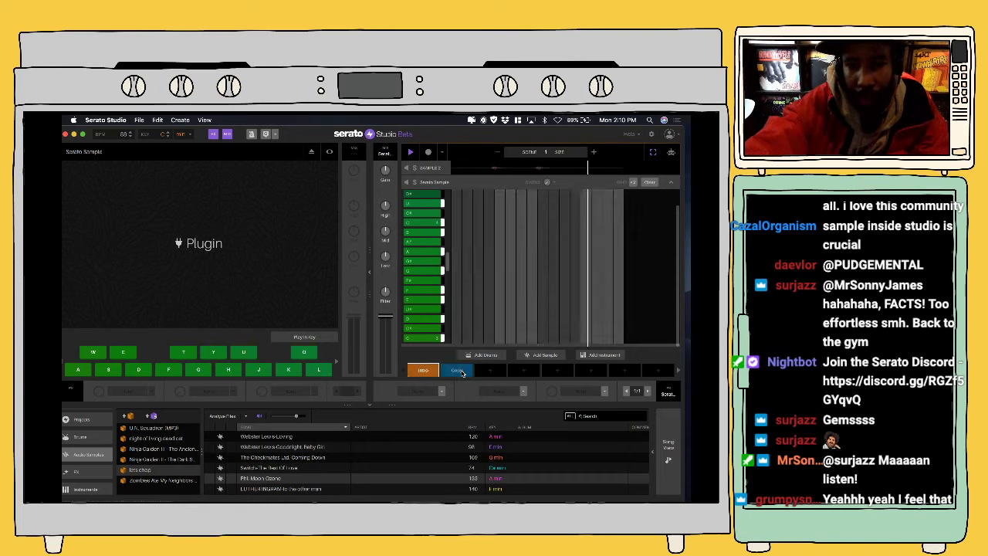
pyautogui.moveTo(462, 373)
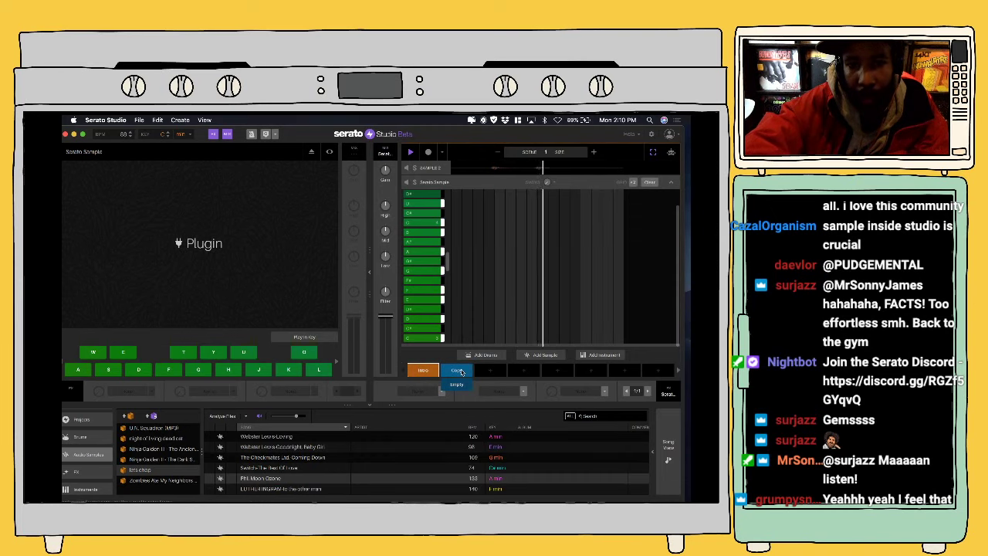
pyautogui.click(458, 371)
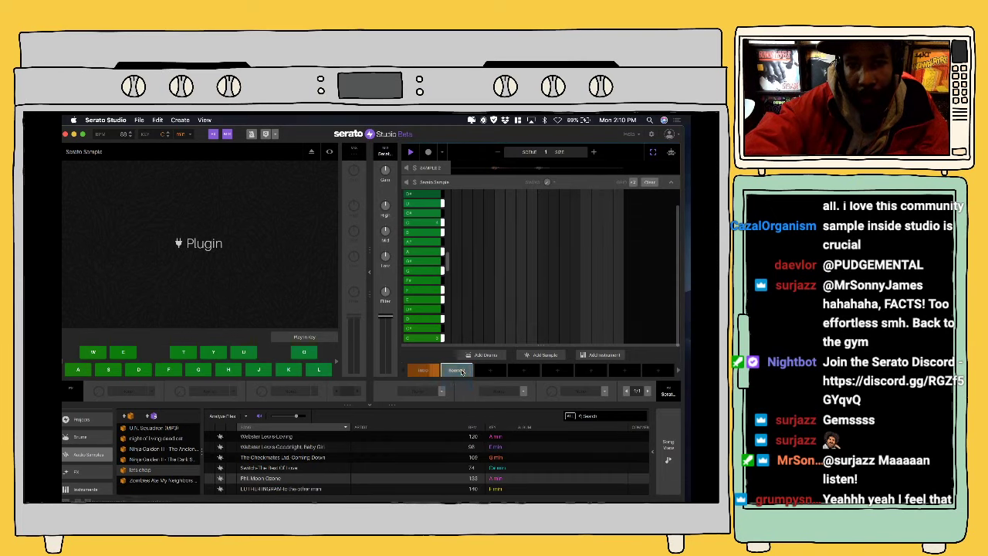
pyautogui.click(593, 152)
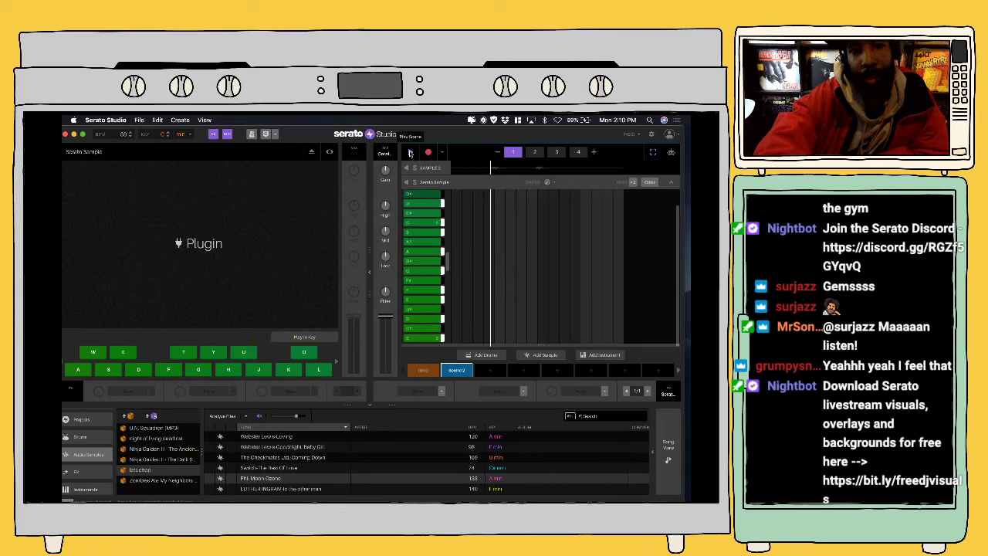
# Step: Play through the four-bar Scene 2 and record a pass on its Serato Sample track
pyautogui.click(410, 152)
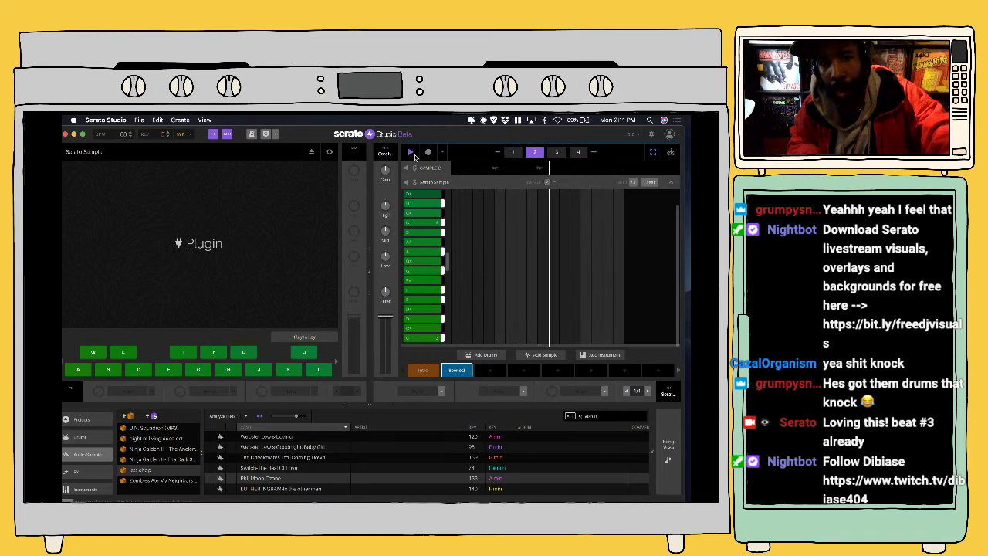
pyautogui.press('space')
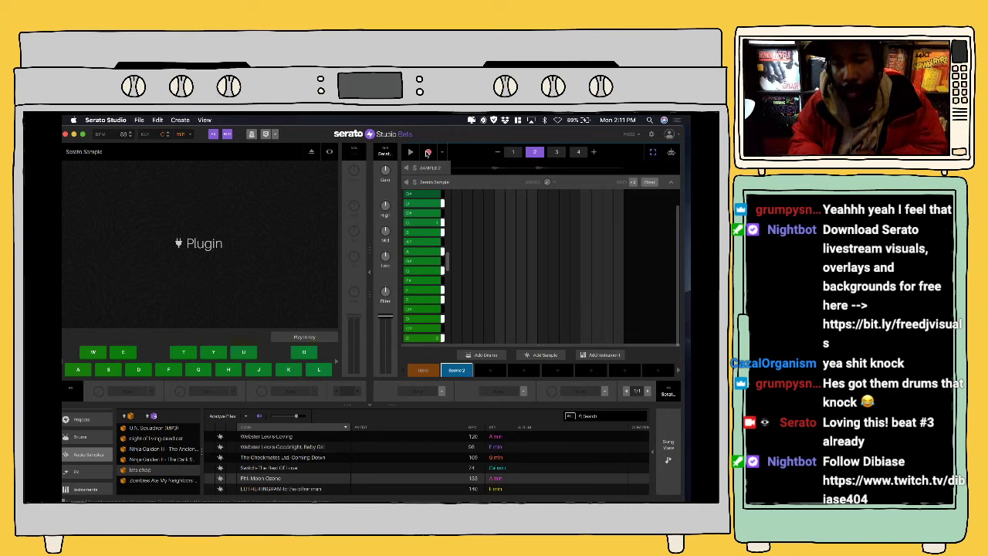
pyautogui.click(427, 152)
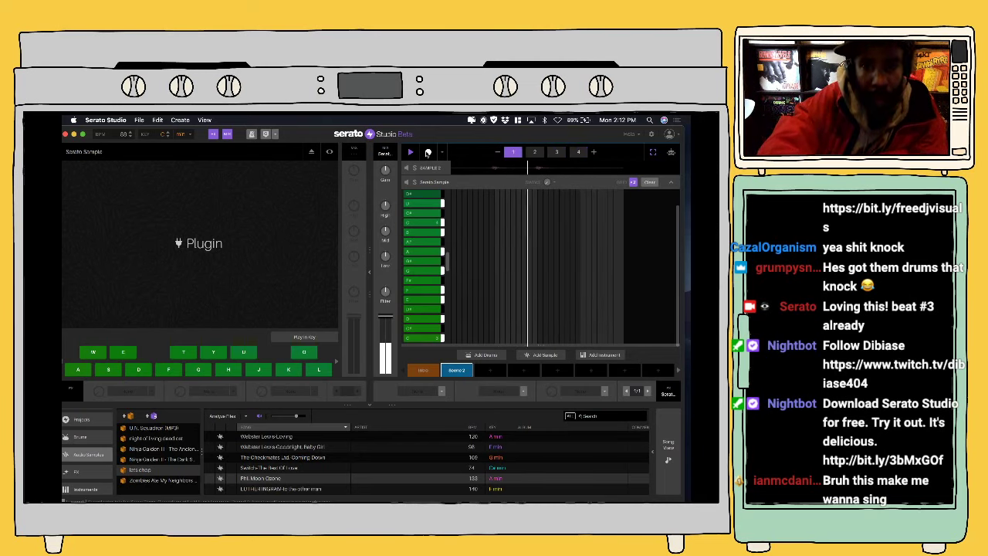
# Step: Create Scene 3 as a copy of Scene 2 and raise the level of pad 14 in the Serato Sample plugin
pyautogui.click(491, 371)
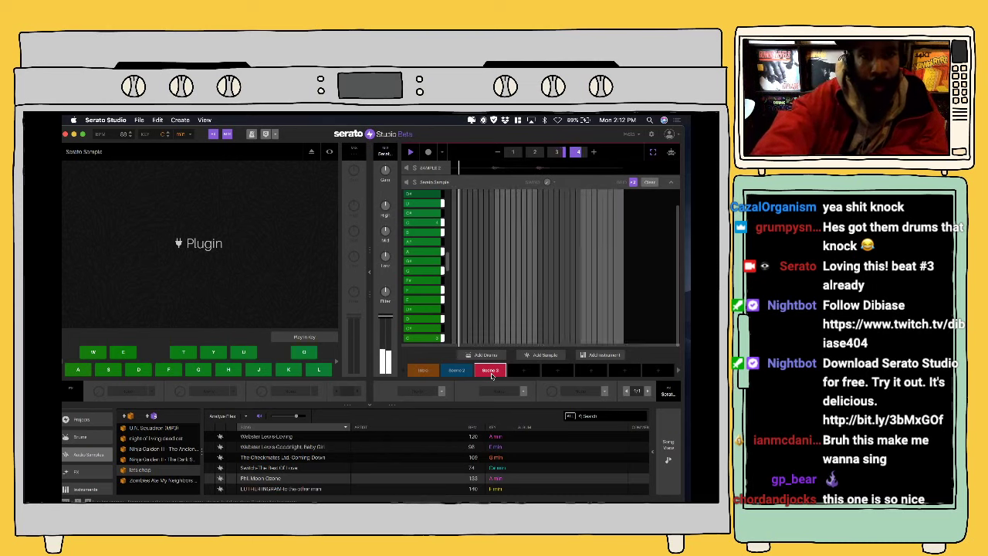
pyautogui.click(329, 153)
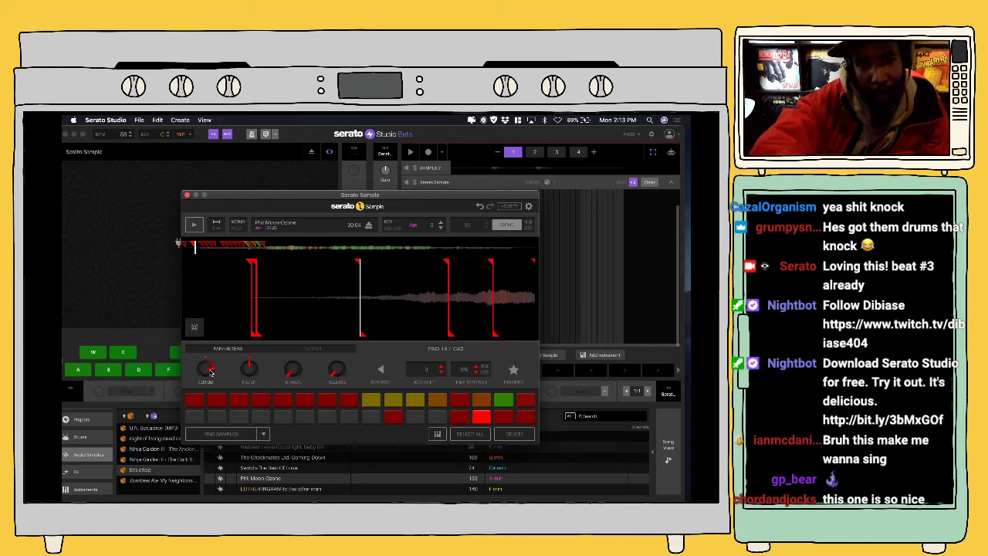
pyautogui.press('space')
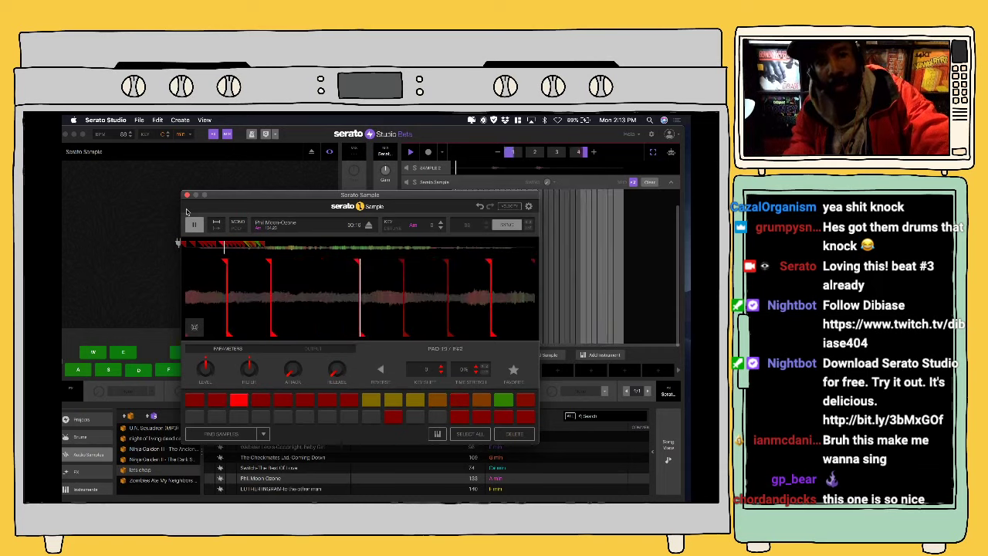
pyautogui.click(188, 197)
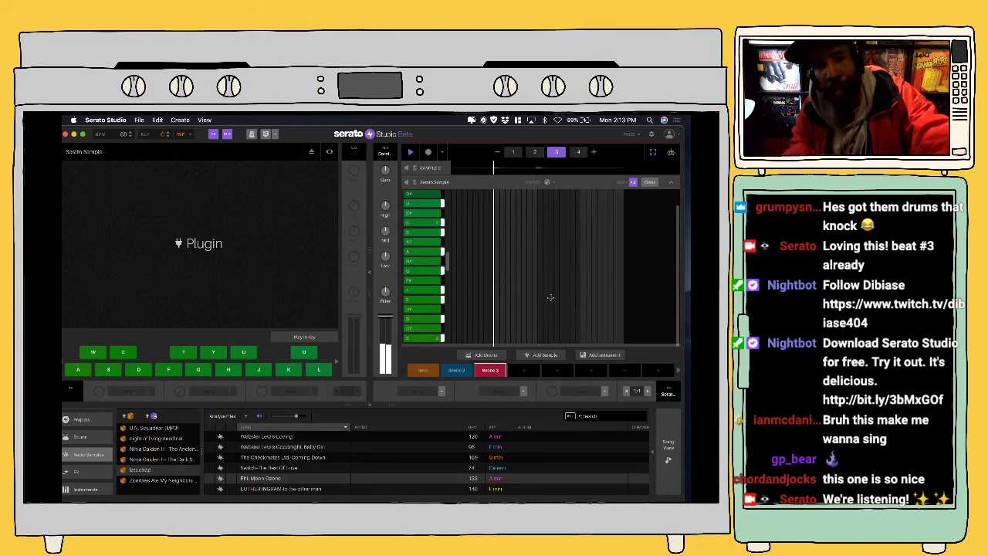
# Step: Create Scene 4 as a copy of Scene 3 and record the D key's Serato Sample slice into it during playback
pyautogui.click(523, 370)
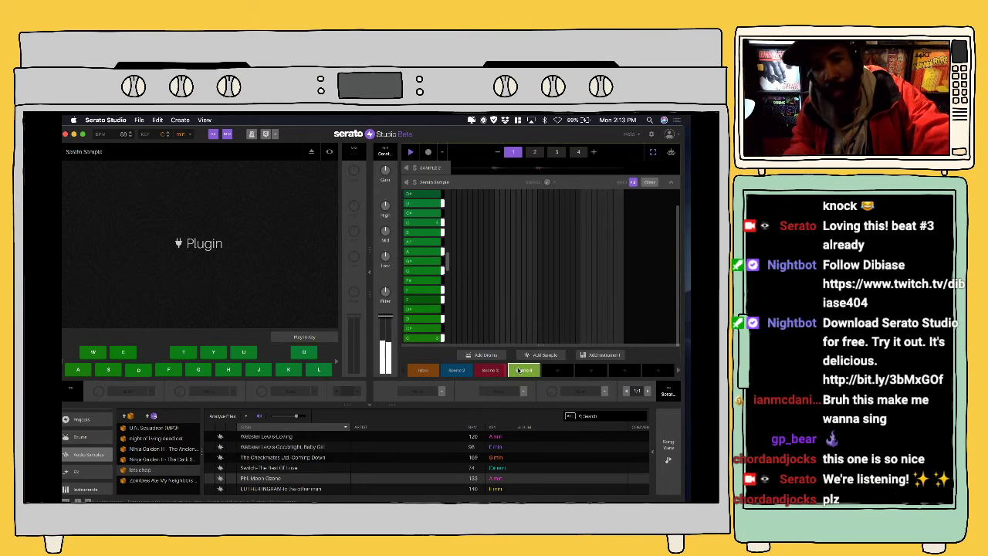
pyautogui.press('space')
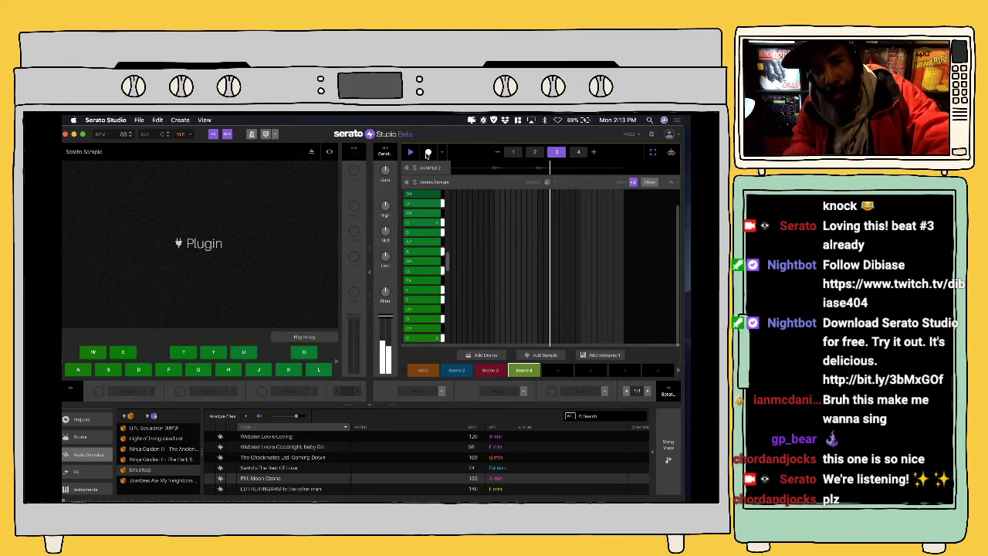
pyautogui.click(428, 153)
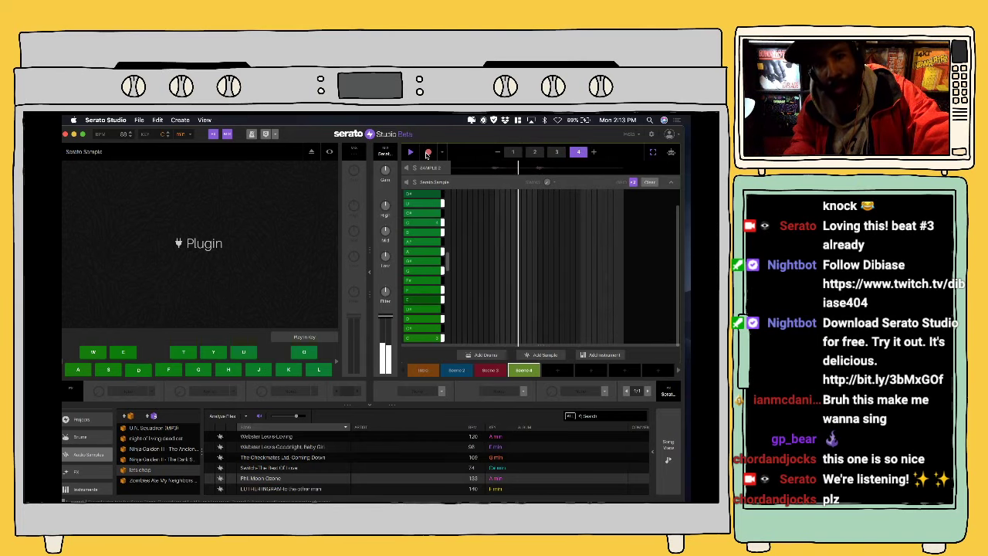
pyautogui.press('d')
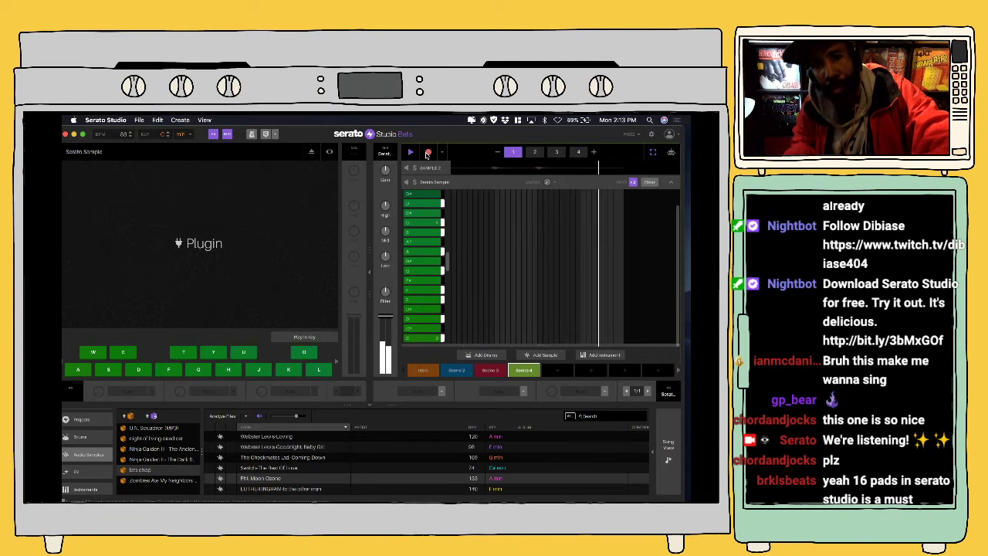
pyautogui.press('d')
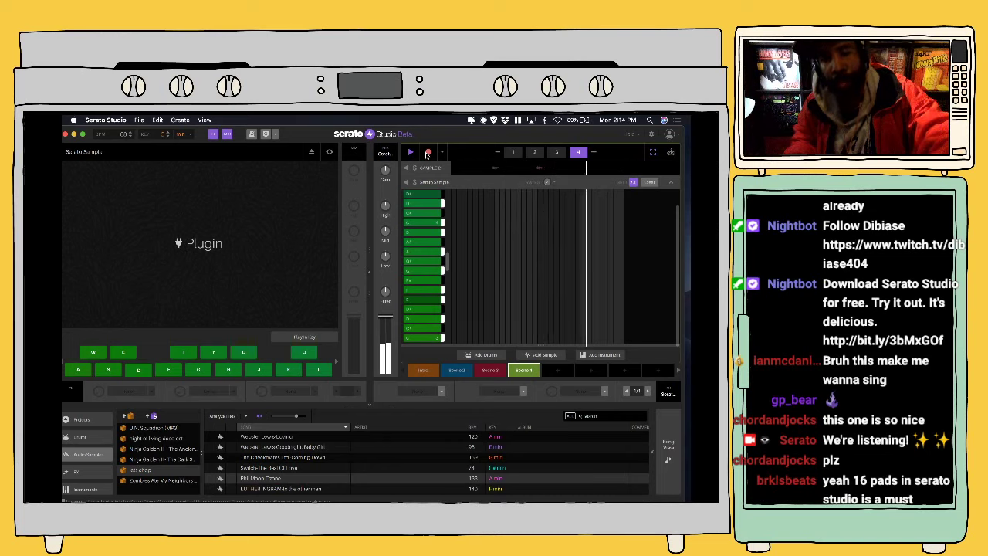
pyautogui.click(427, 154)
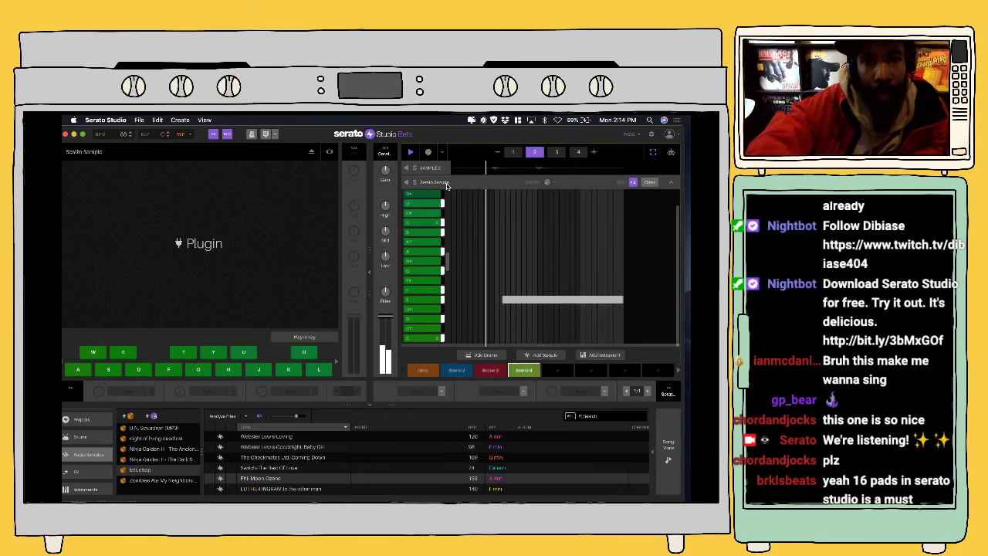
# Step: Add an HPF effect from the EQ category to the third effect slot of the Serato Sample track
pyautogui.click(446, 185)
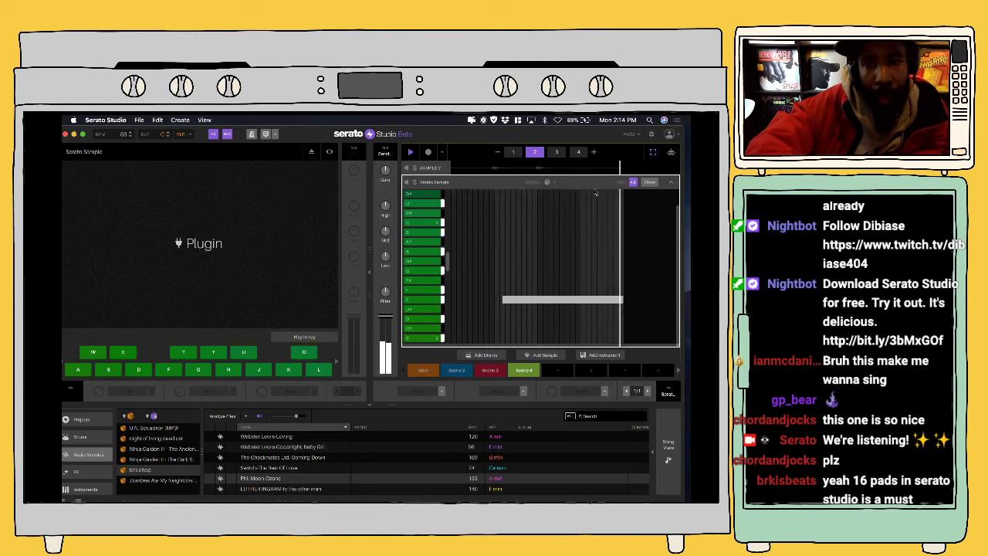
pyautogui.click(605, 393)
pyautogui.moveTo(589, 492)
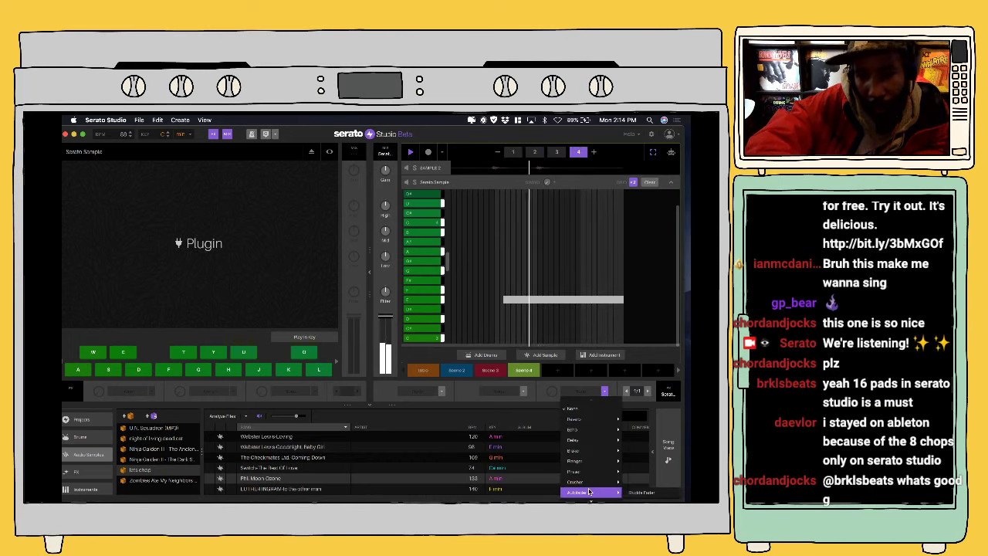
pyautogui.scroll(-3, 589, 492)
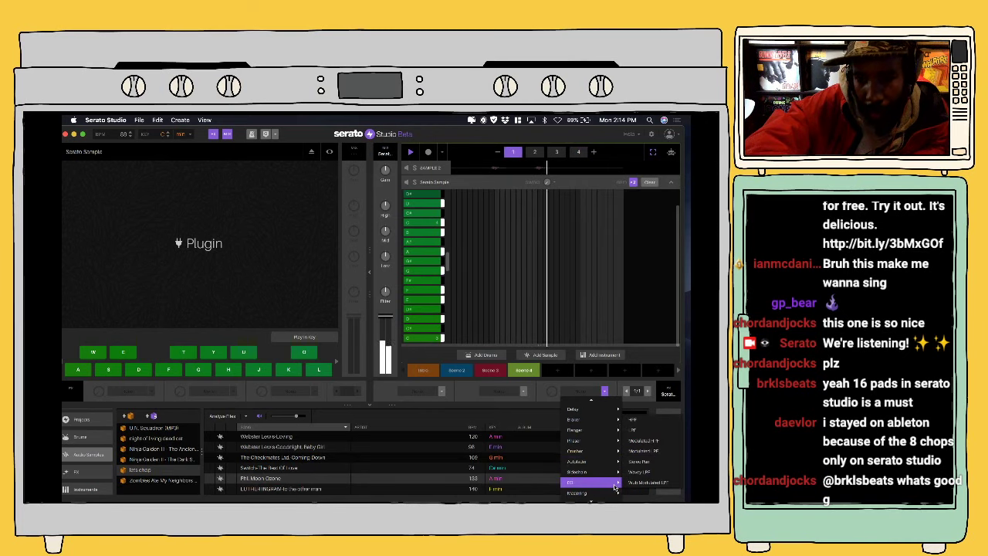
pyautogui.click(627, 418)
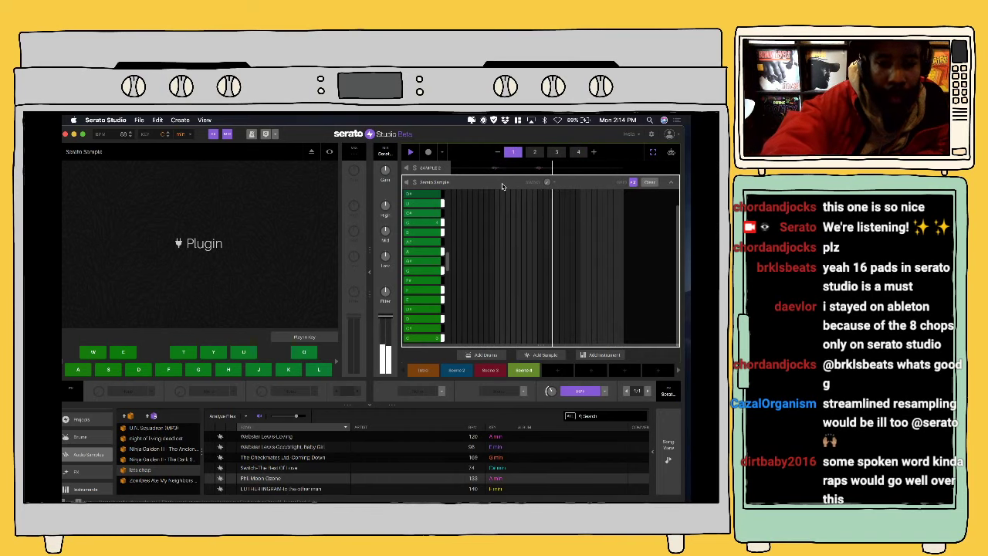
# Step: Search the plugin library for sp950 and load SP950 into the second effect slot of the Serato Sample 2 track
pyautogui.press('super+z')
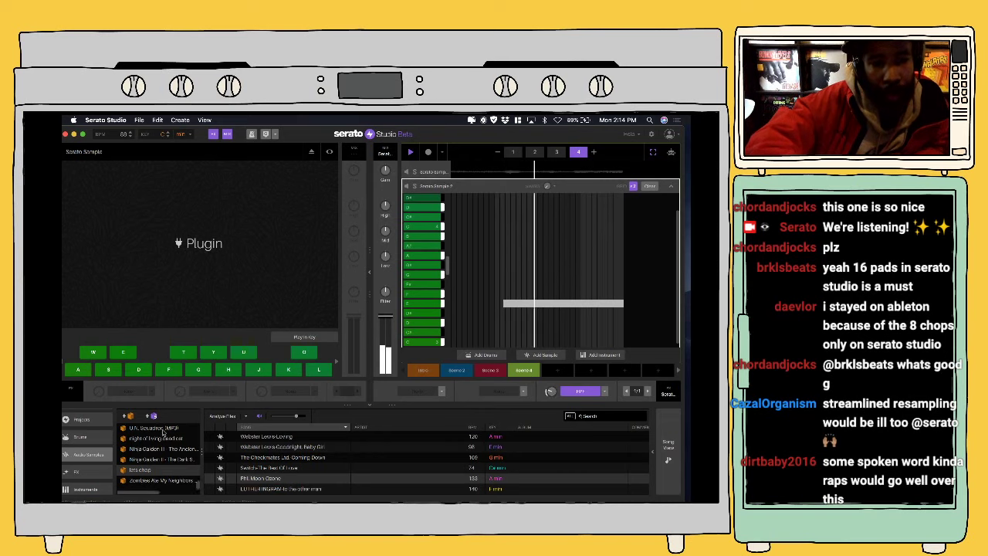
pyautogui.scroll(-3, 90, 471)
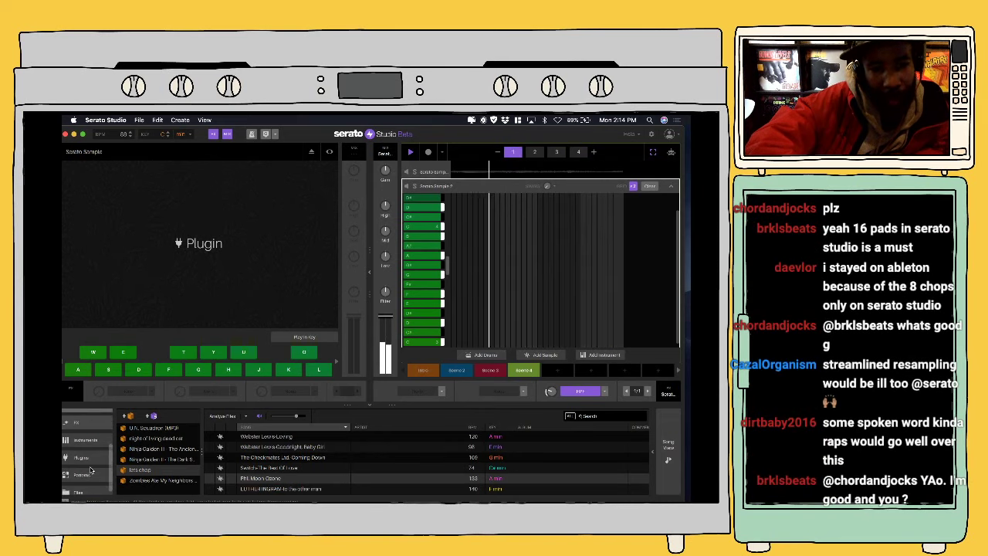
pyautogui.click(81, 458)
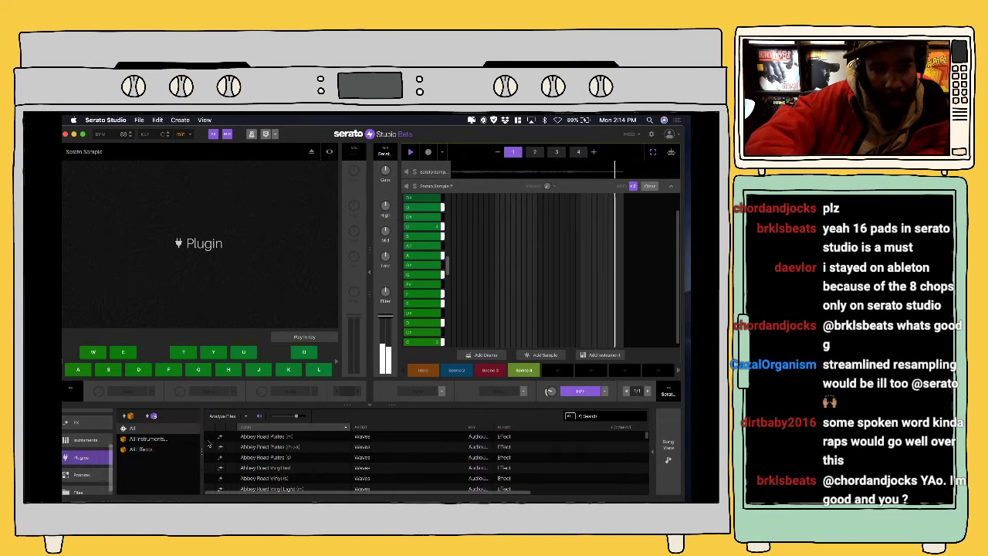
pyautogui.click(591, 417)
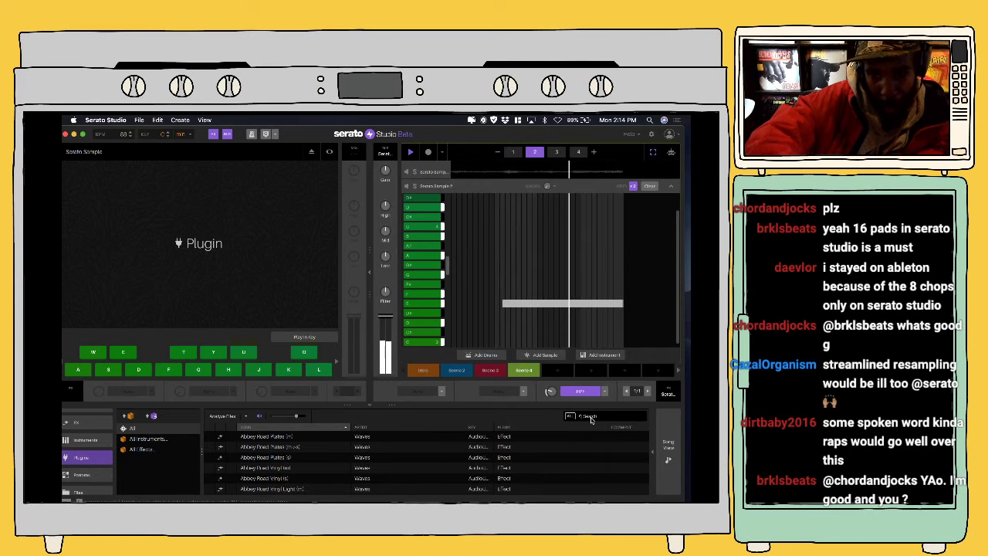
pyautogui.write('x')
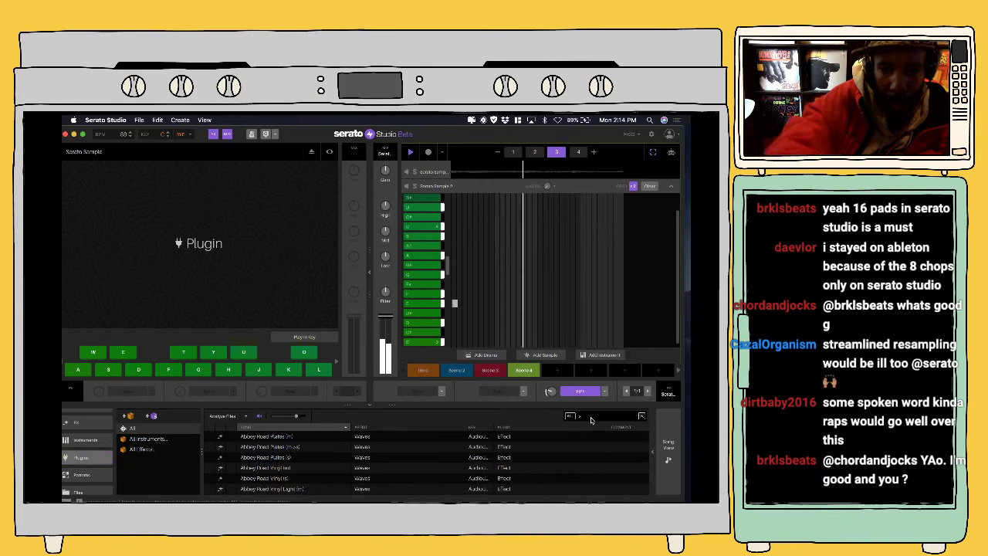
pyautogui.write('p9')
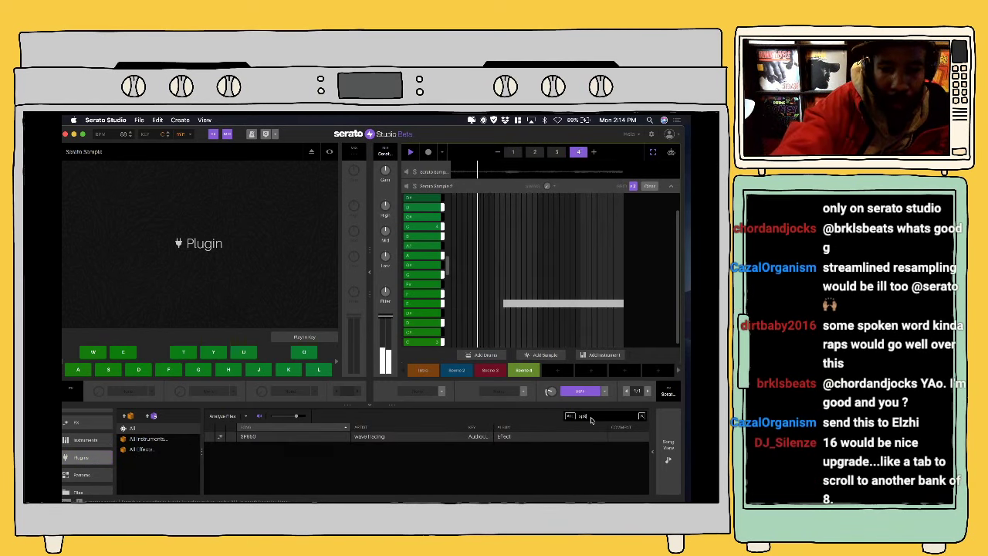
pyautogui.write('0')
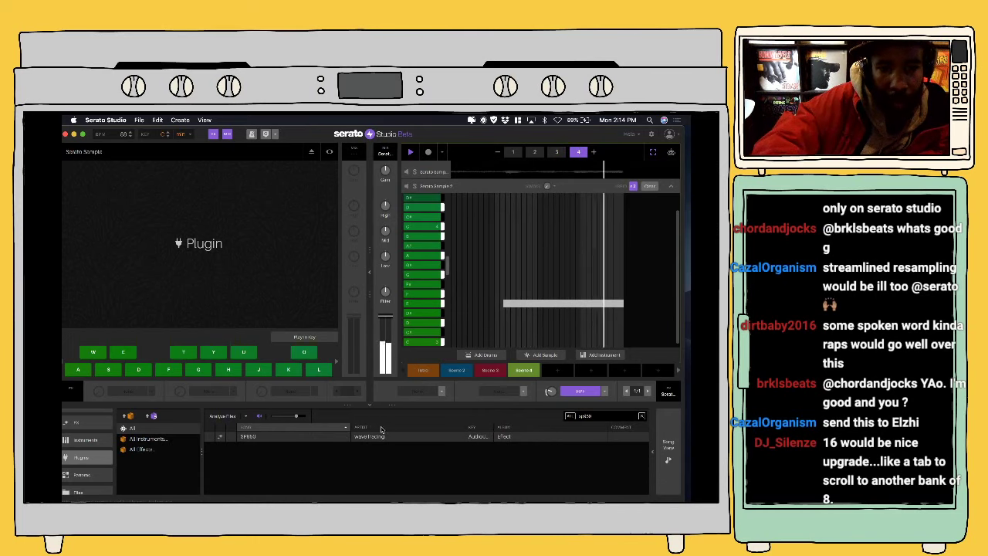
pyautogui.click(287, 438)
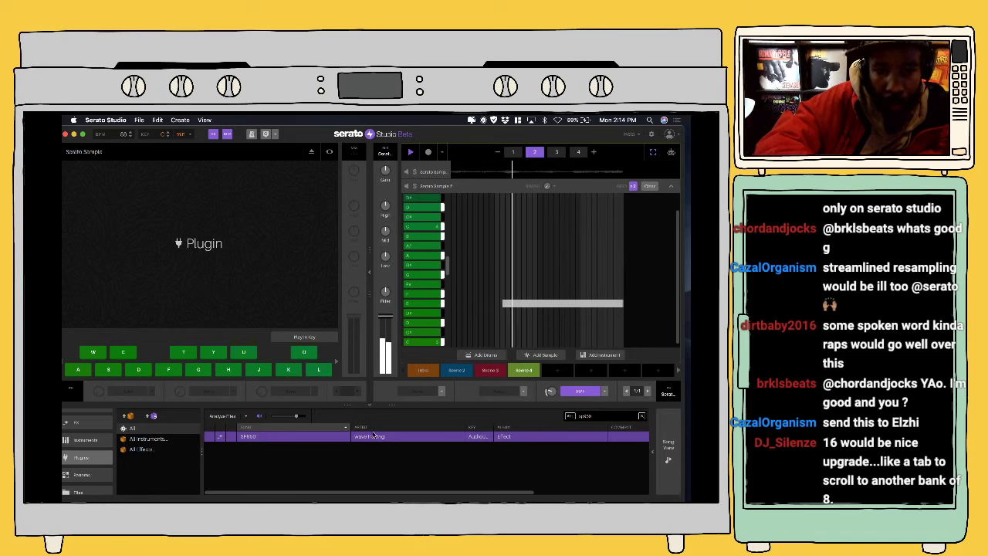
pyautogui.moveTo(247, 437); pyautogui.dragTo(498, 403)
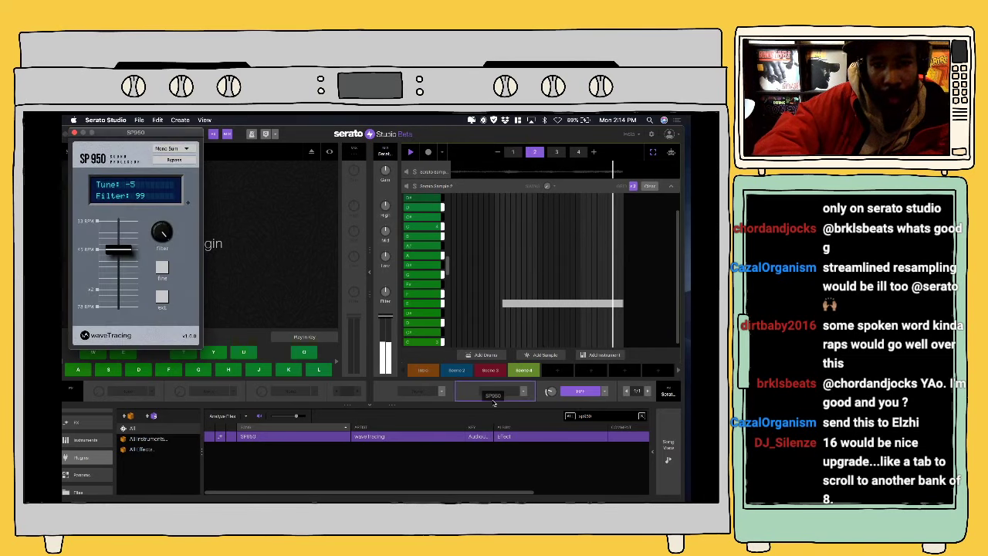
# Step: Set the SP950 plugin to Stereo, lower its filter to 16 and close its window
pyautogui.click(172, 149)
pyautogui.click(168, 181)
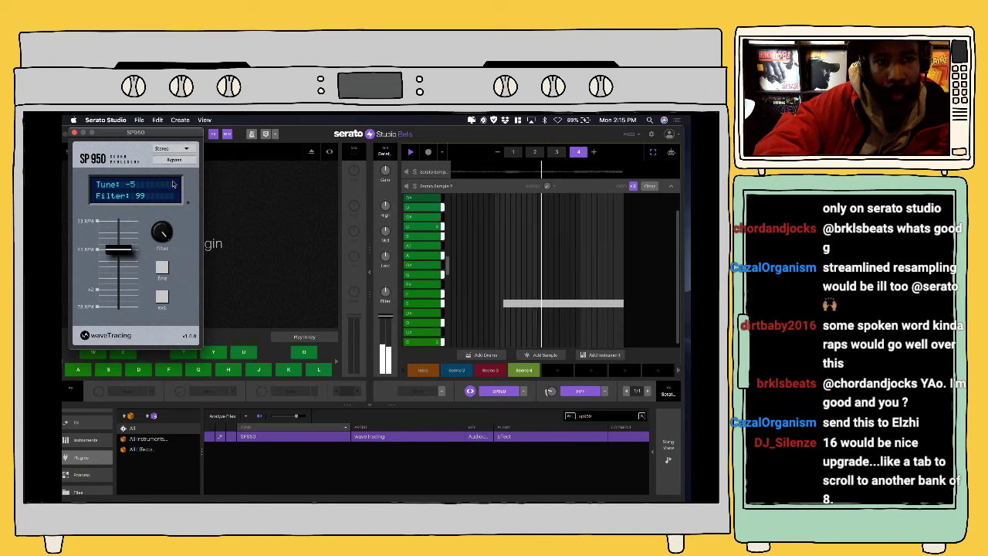
pyautogui.moveTo(162, 235); pyautogui.dragTo(124, 273)
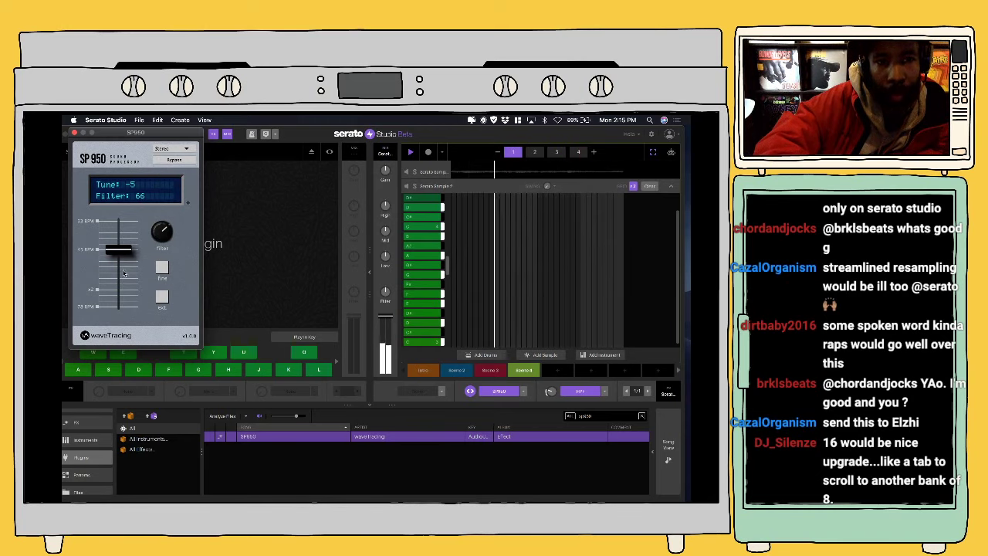
pyautogui.moveTo(64, 320); pyautogui.dragTo(64, 329)
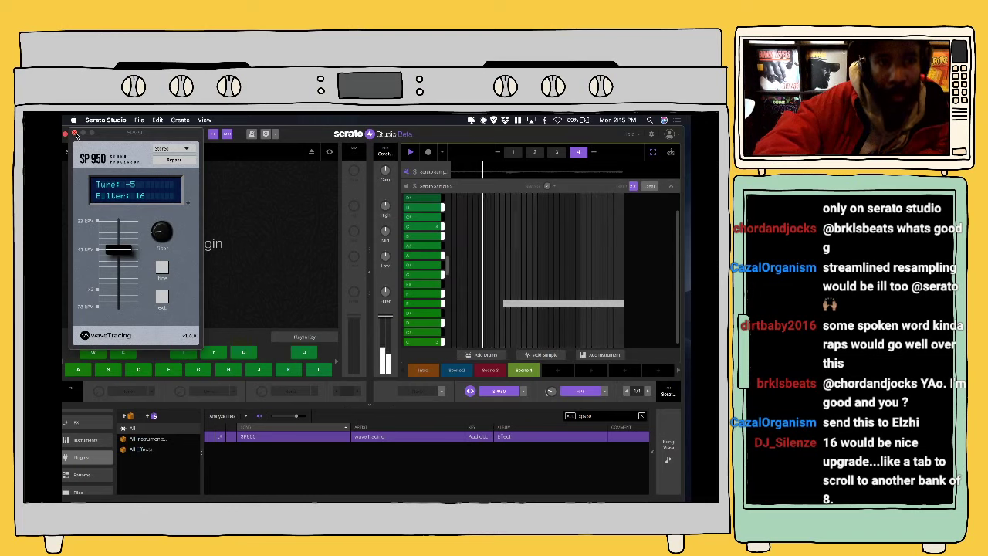
pyautogui.click(75, 134)
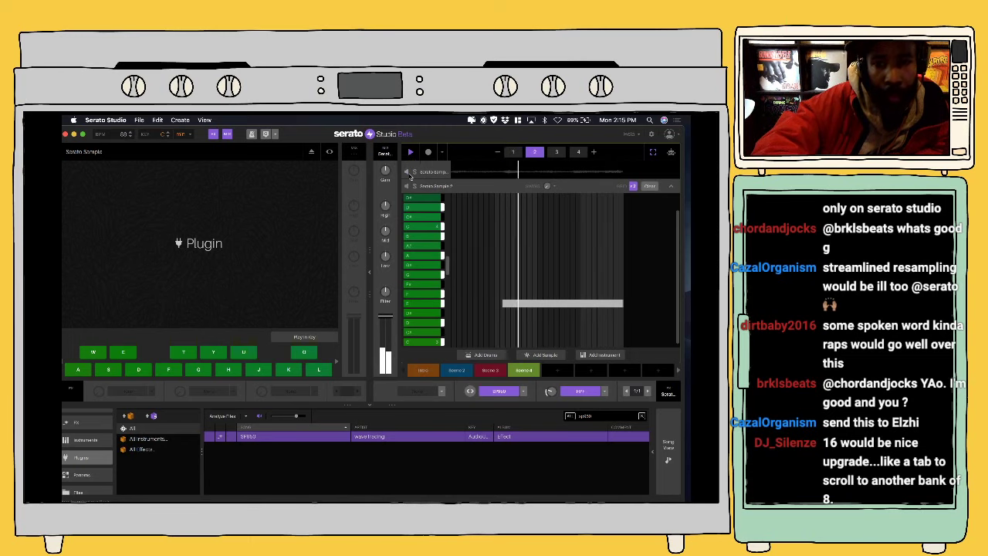
# Step: Add the Wub Modulated LPF effect from the EQ category to the second effect slot of the Serato Sample track
pyautogui.click(441, 173)
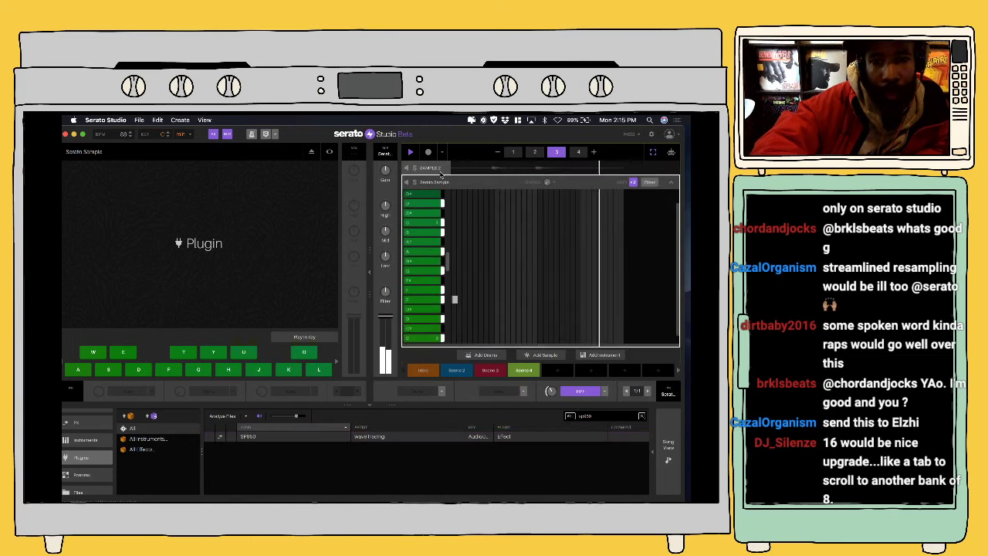
pyautogui.click(524, 392)
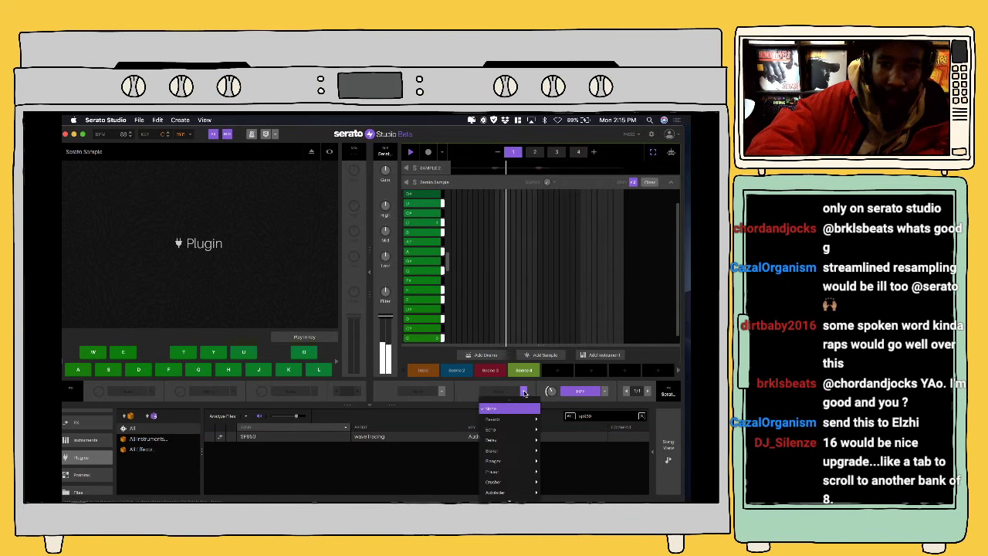
pyautogui.moveTo(510, 461)
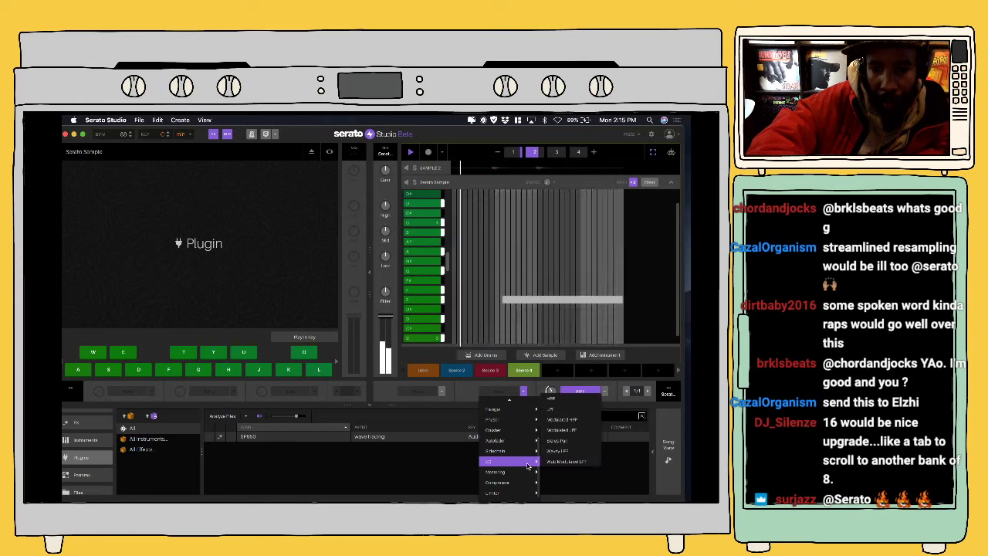
pyautogui.click(560, 461)
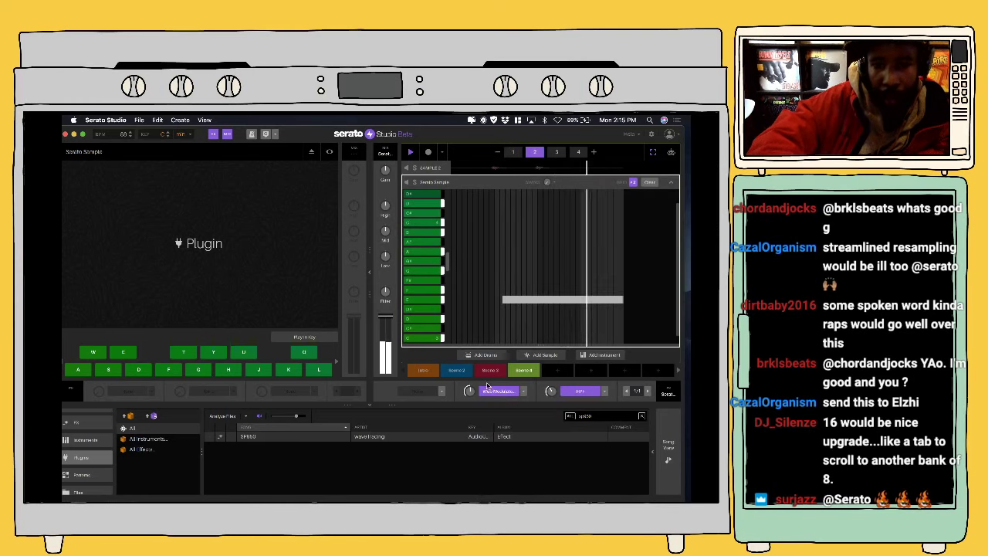
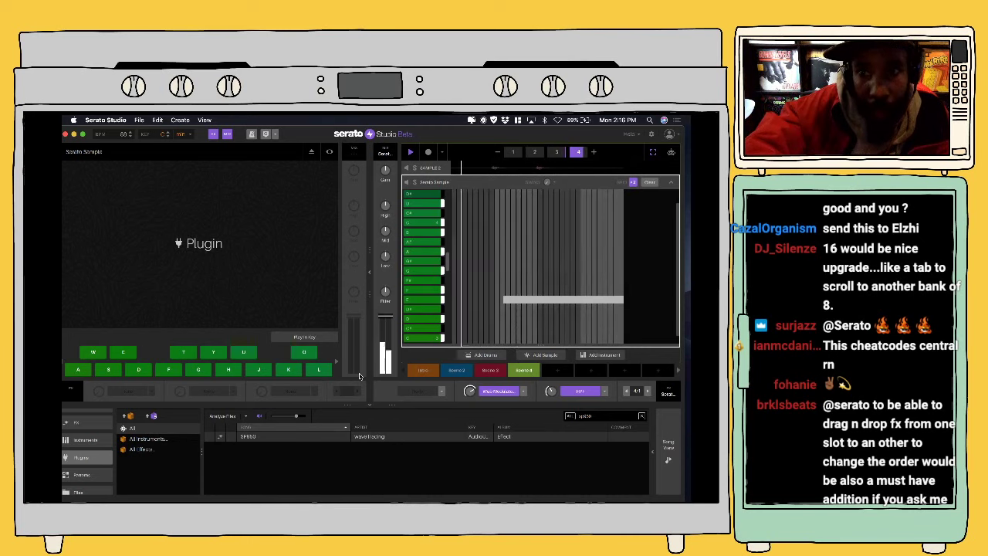
# Step: Open Song View and arrange Scene 2, Scene 3 and Scene 4 in sequence from the song start, with Scene 2 replacing the Intro
pyautogui.click(670, 442)
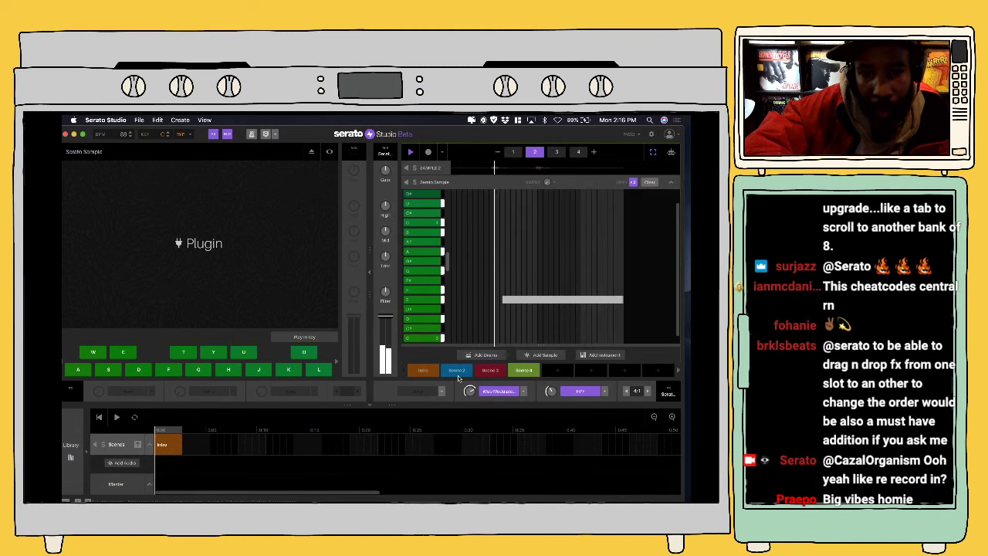
pyautogui.moveTo(458, 377); pyautogui.dragTo(173, 454)
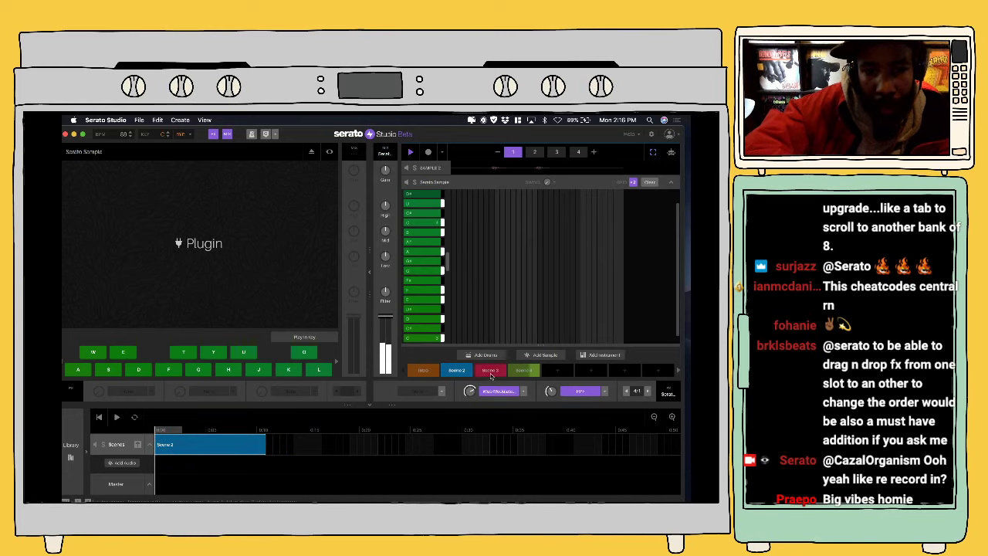
pyautogui.moveTo(491, 373); pyautogui.dragTo(290, 445)
pyautogui.moveTo(525, 371); pyautogui.dragTo(395, 444)
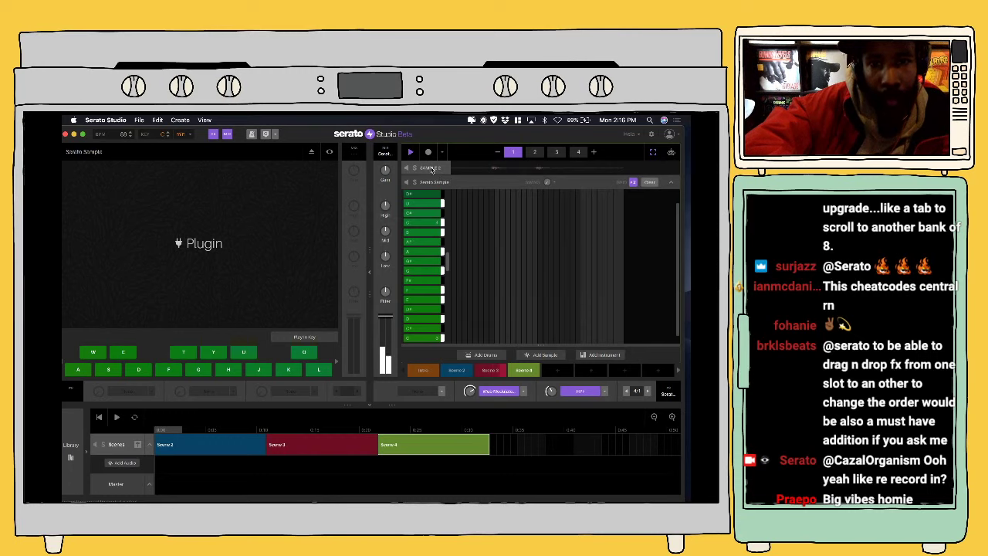
# Step: Turn on the automation view for the Serato Sample track and look through its automatable parameters, keeping Volume
pyautogui.click(432, 169)
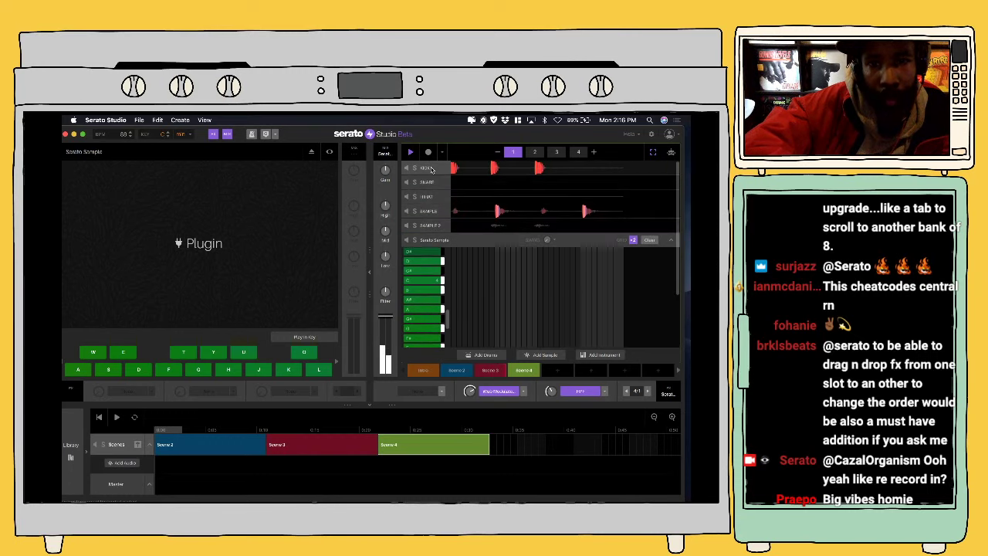
pyautogui.scroll(-2, 432, 168)
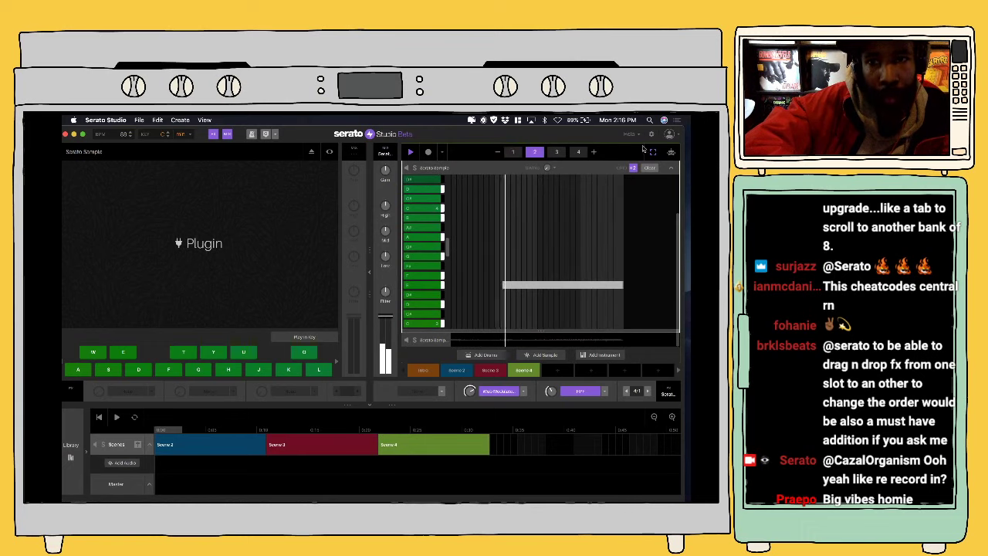
pyautogui.click(672, 152)
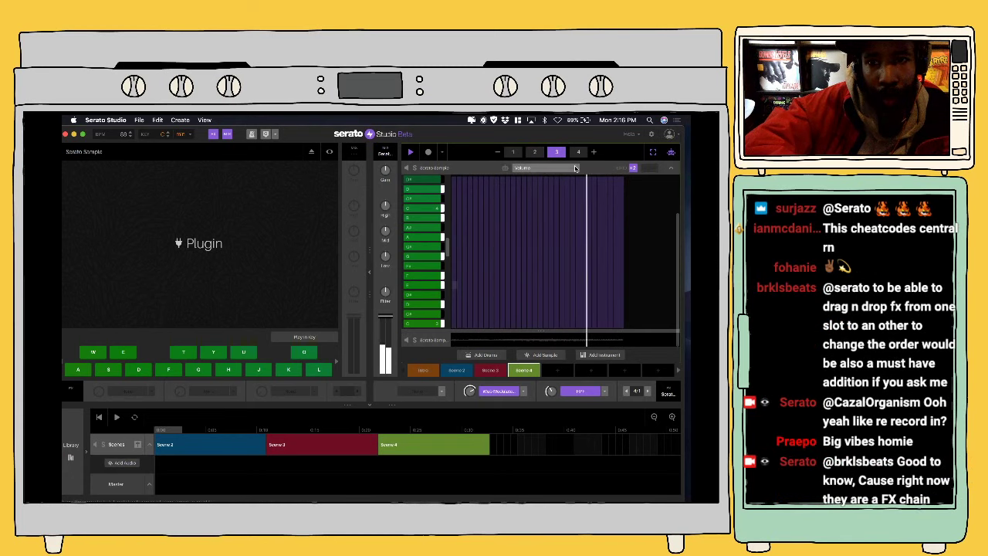
pyautogui.click(545, 168)
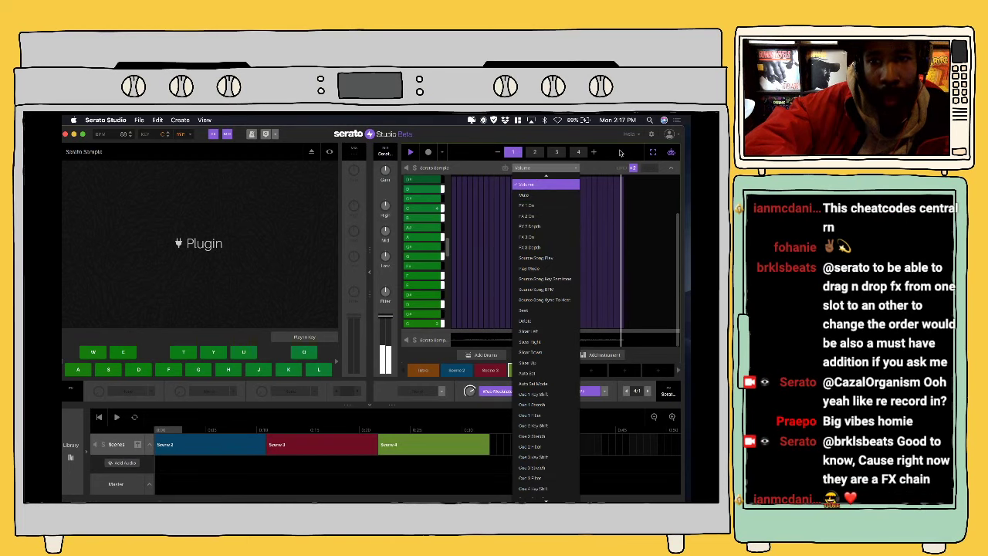
pyautogui.press('Escape')
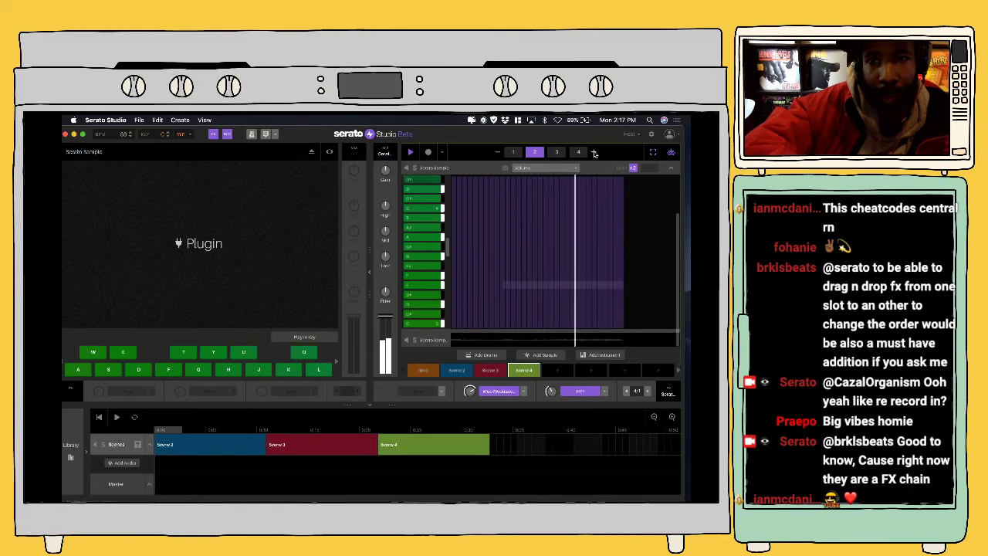
# Step: Extend Scene 4 to eight bars and create Scene 5 as a copy of it
pyautogui.click(595, 152)
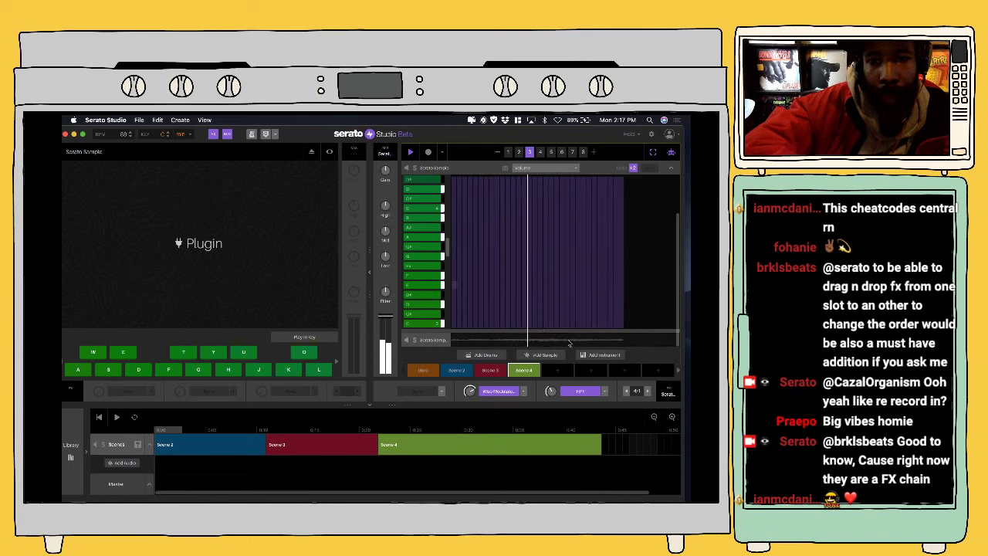
pyautogui.click(557, 371)
pyautogui.click(558, 371)
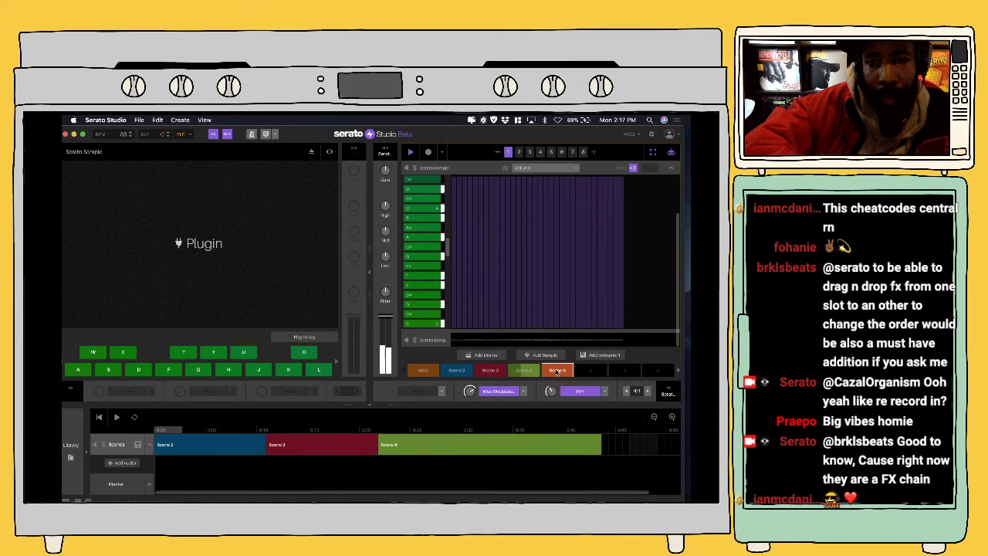
# Step: Place Scene 5 directly after Scene 4 in the song arrangement and stop playback
pyautogui.moveTo(568, 375); pyautogui.dragTo(635, 429)
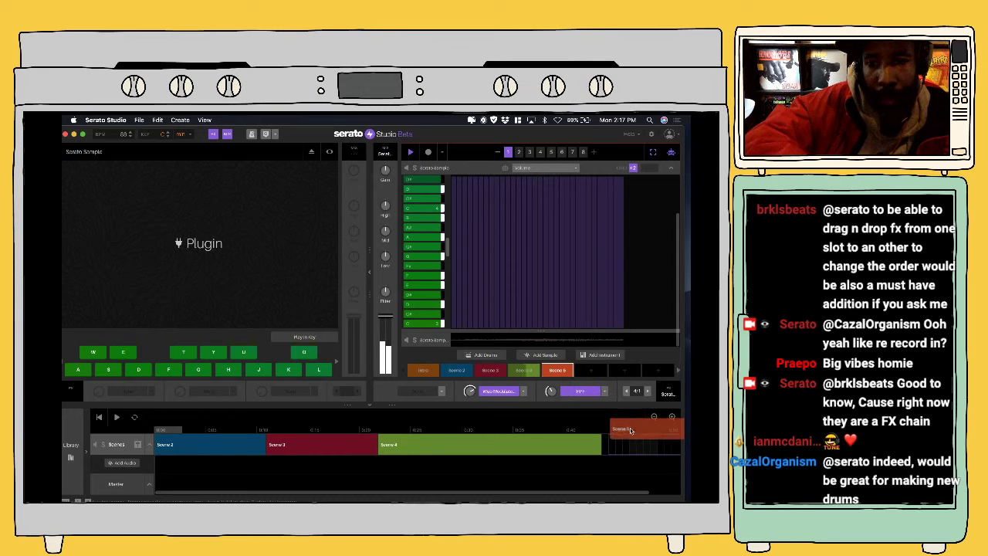
pyautogui.moveTo(626, 433); pyautogui.dragTo(627, 432)
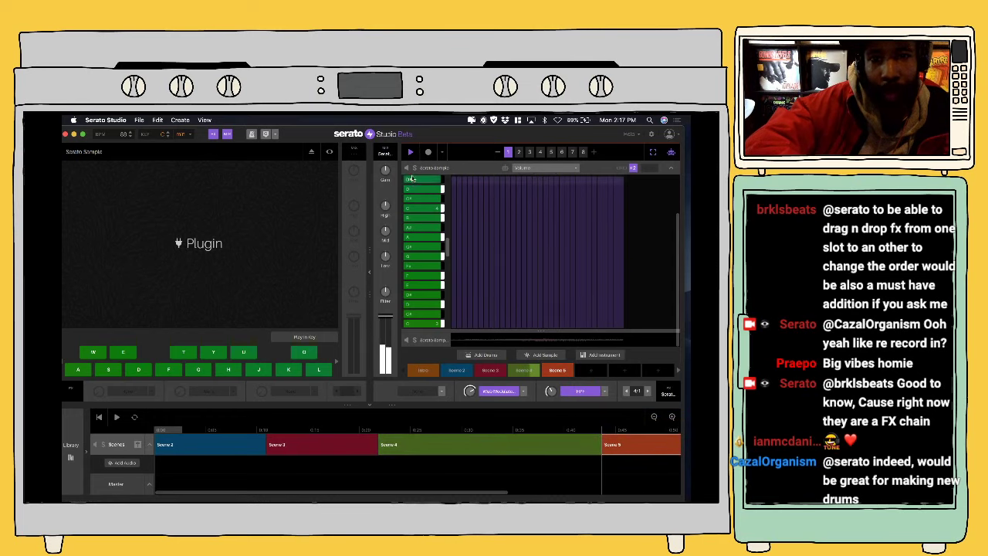
pyautogui.click(411, 153)
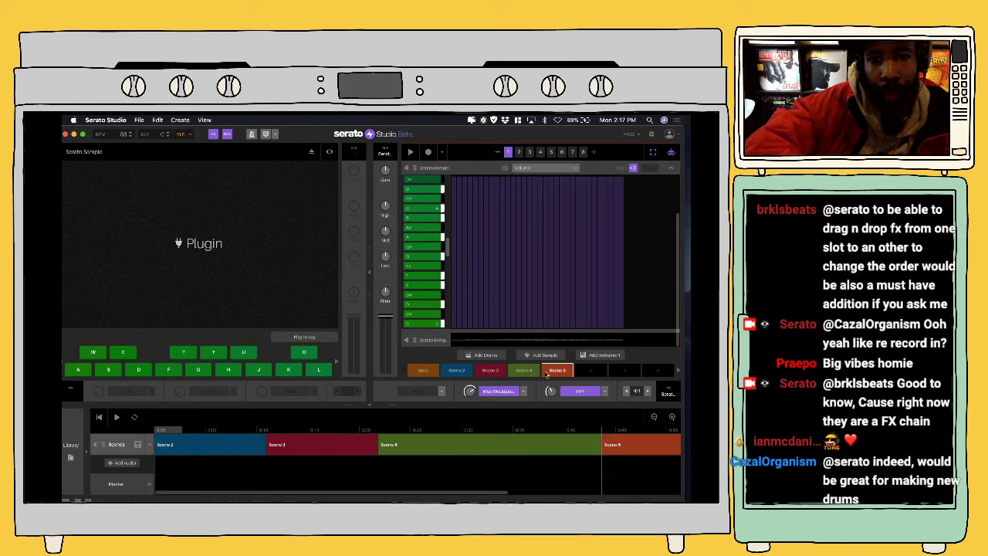
# Step: Record volume automation for the Serato Sample track in Scene 4 during playback and touch up the curve
pyautogui.click(521, 371)
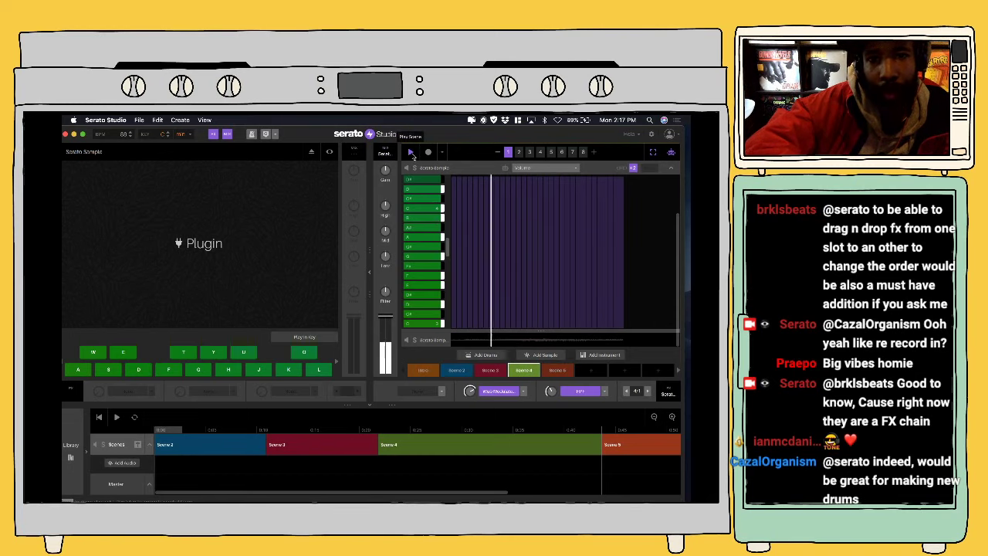
pyautogui.click(412, 154)
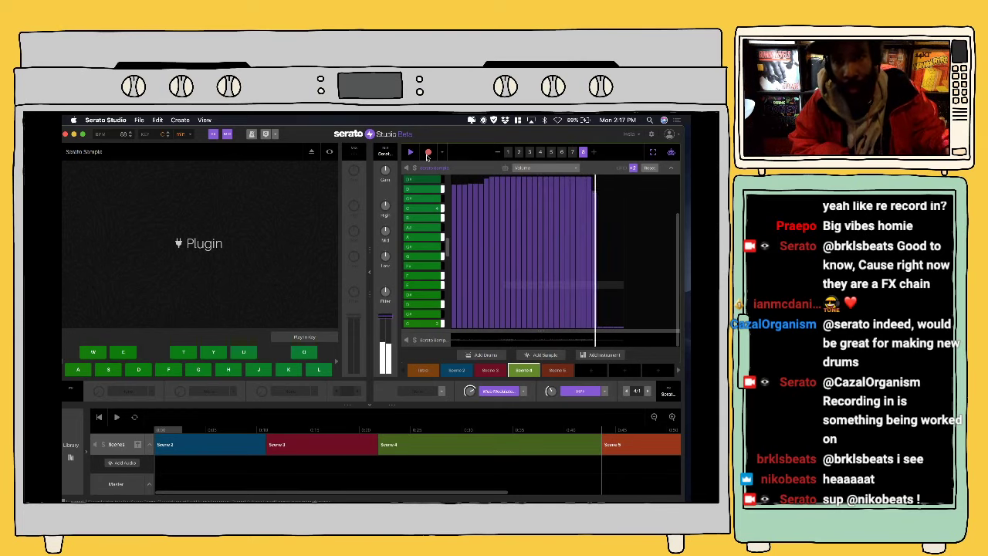
pyautogui.click(429, 153)
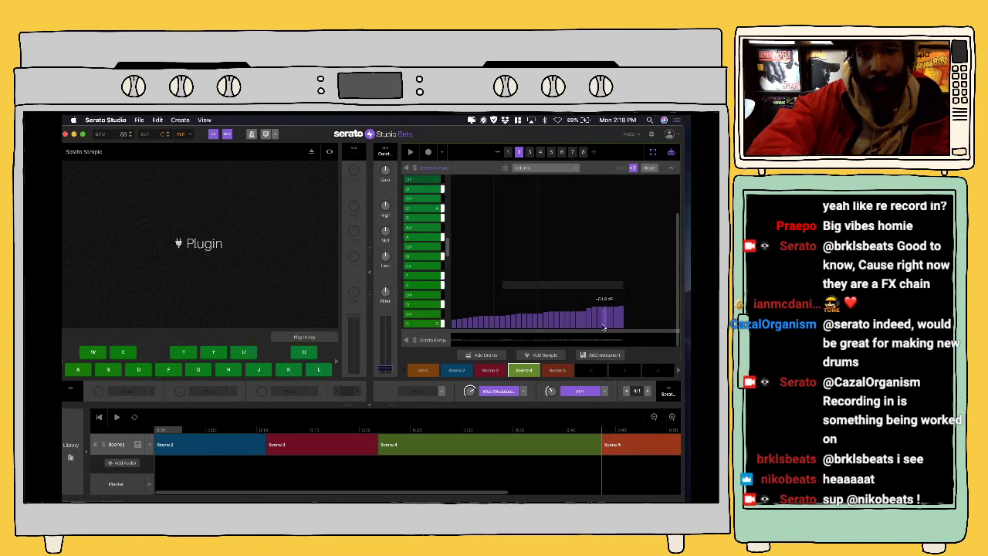
# Step: Record Serato Sample volume automation in Scene 5, raise bar 1 evenly to full level, and play the scene
pyautogui.click(565, 371)
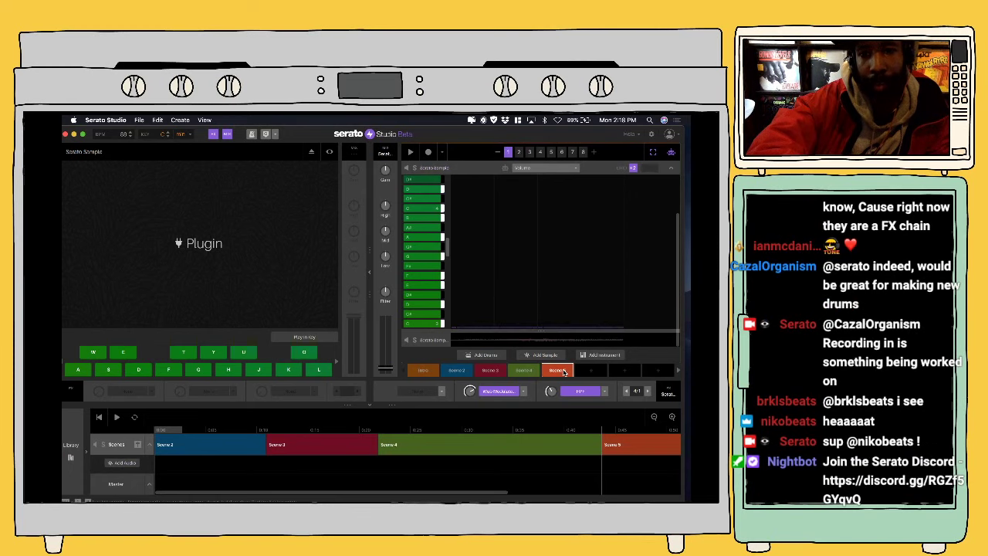
pyautogui.click(409, 152)
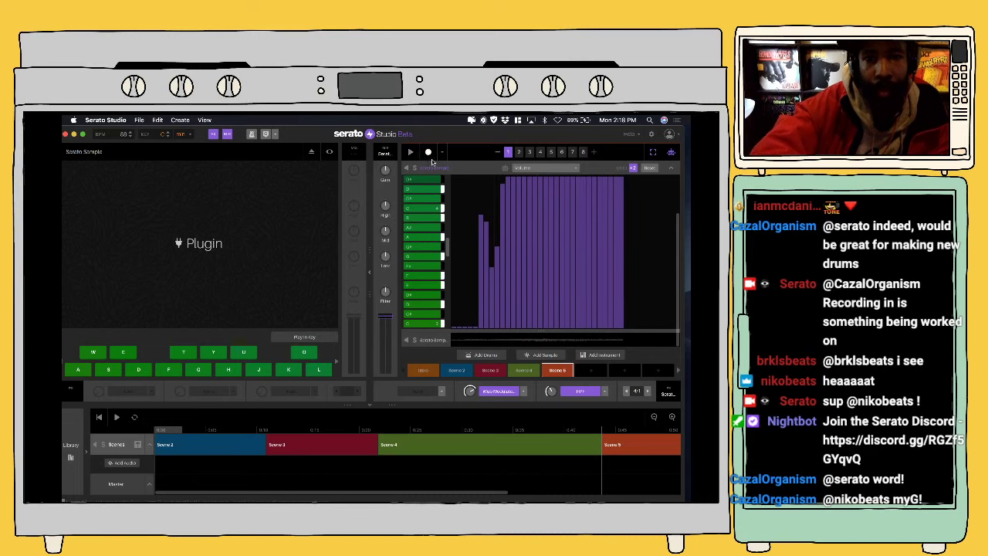
pyautogui.click(429, 152)
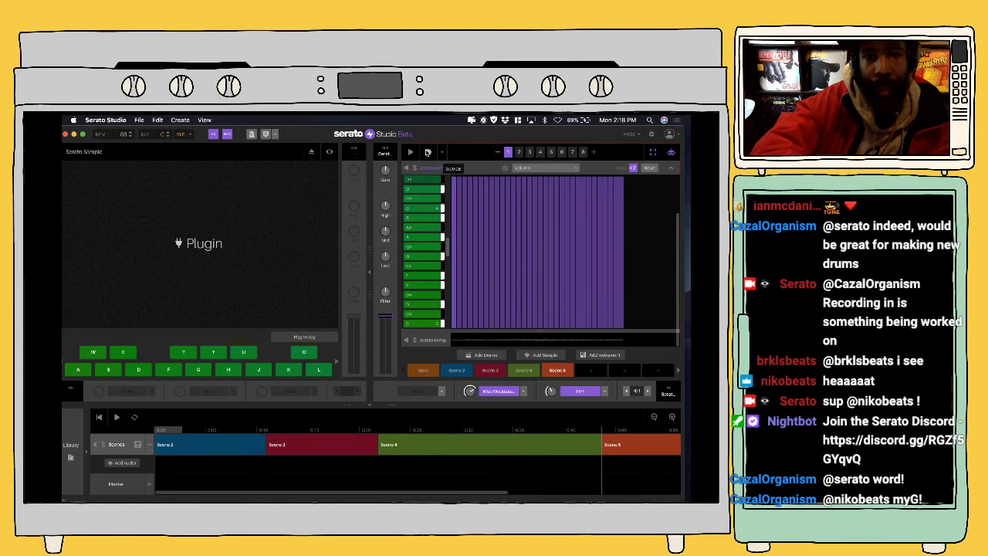
pyautogui.click(412, 152)
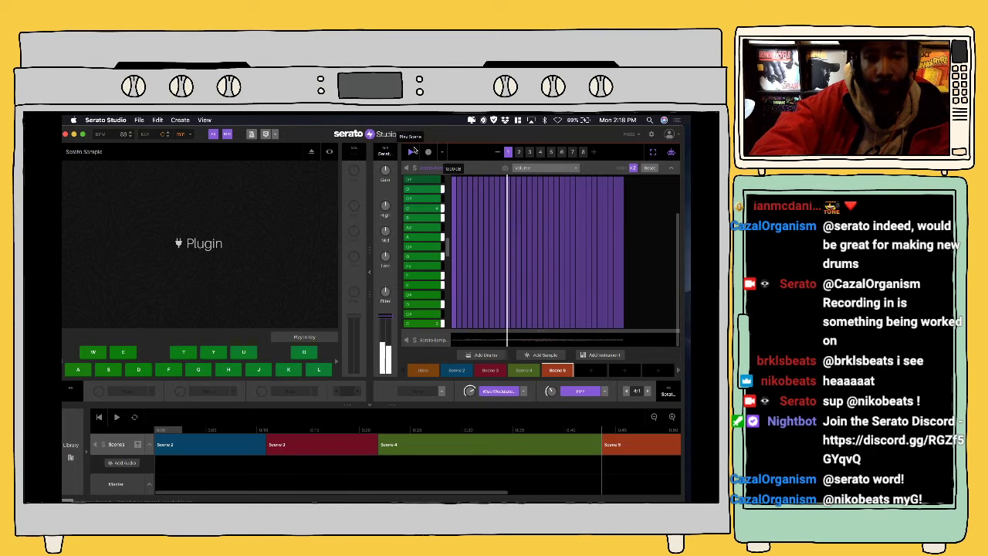
# Step: Record Serato Sample volume automation in Scene 3 and raise the start of bar 1 to match the rest of the bar
pyautogui.click(487, 371)
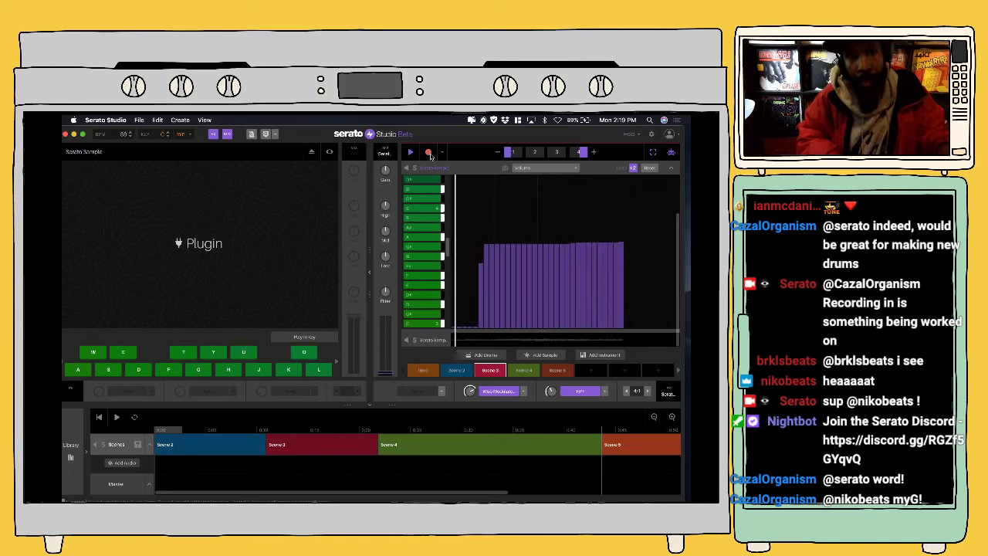
pyautogui.click(430, 154)
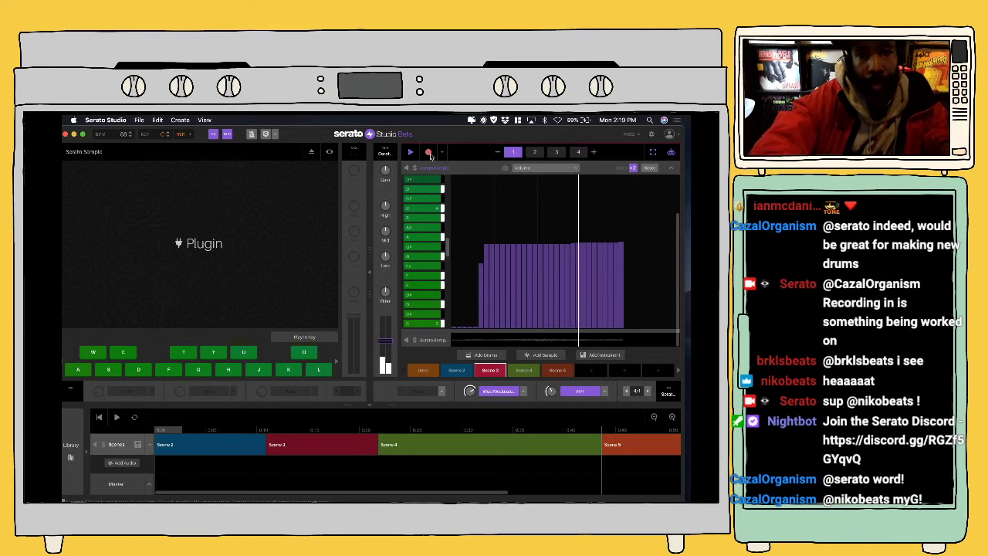
pyautogui.click(456, 242)
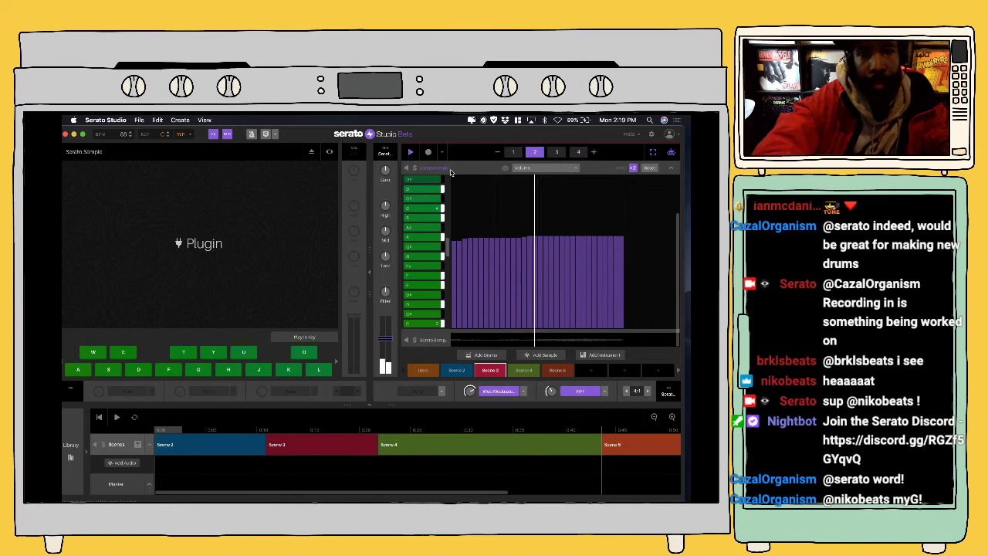
pyautogui.click(511, 154)
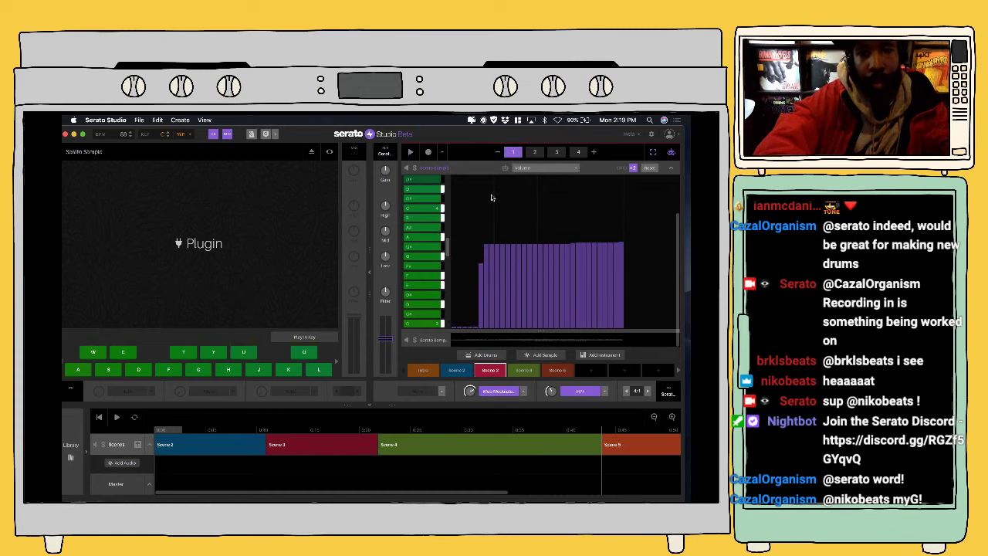
pyautogui.moveTo(475, 248); pyautogui.dragTo(450, 247)
pyautogui.press('space')
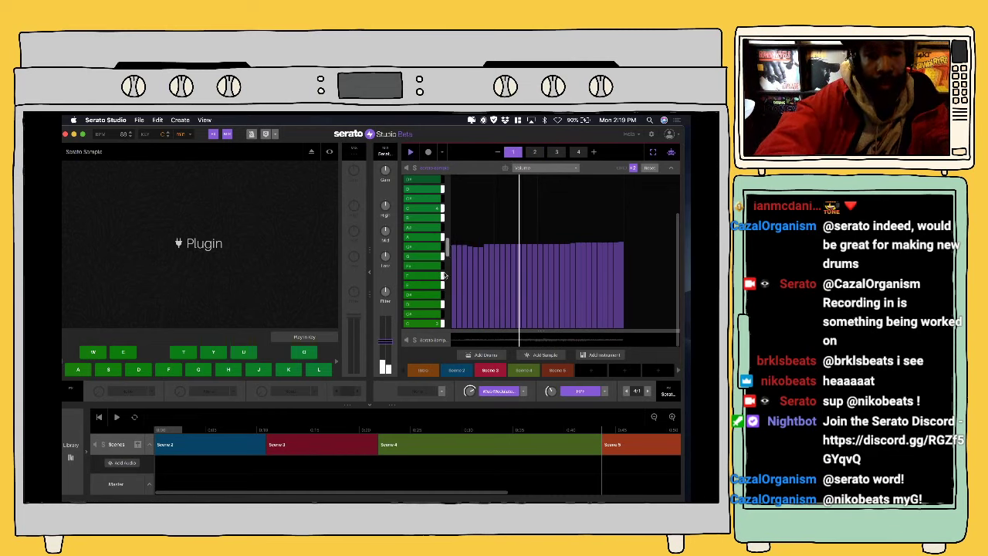
# Step: Draw the Serato Sample volume automation in Scene 2 up to full level across its bars and play the scene
pyautogui.click(232, 440)
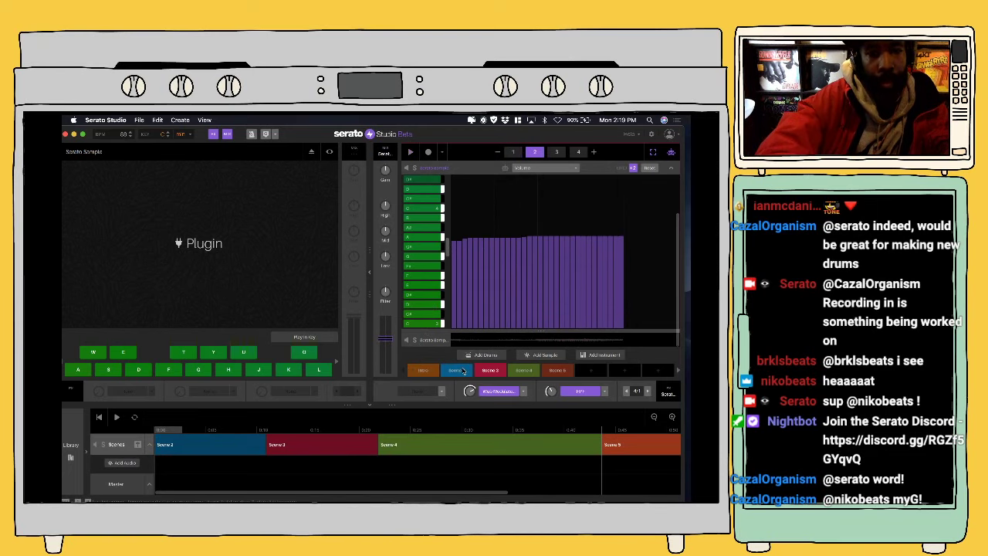
pyautogui.click(462, 371)
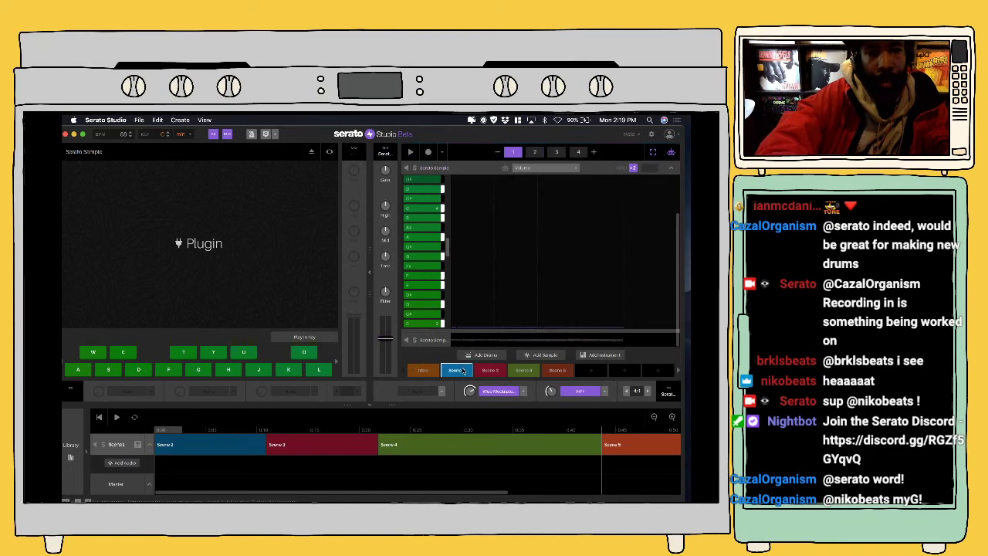
pyautogui.click(453, 185)
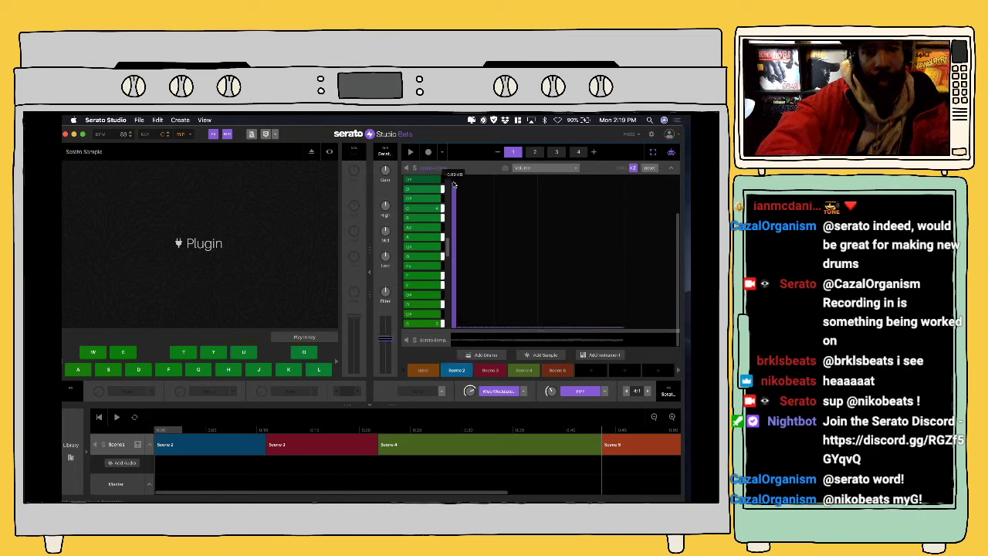
pyautogui.moveTo(454, 179); pyautogui.dragTo(622, 163)
pyautogui.click(559, 151)
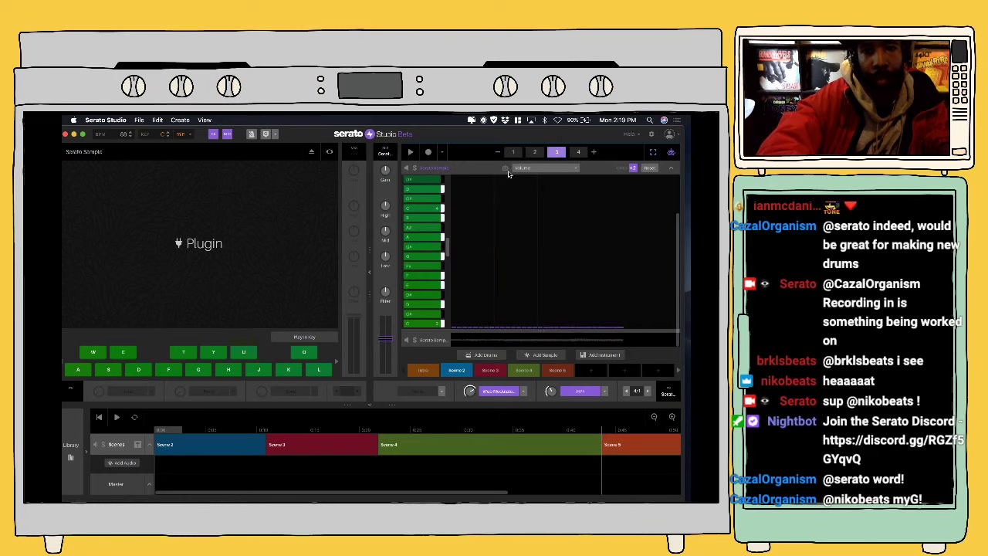
pyautogui.moveTo(454, 182)
pyautogui.mouseDown()
pyautogui.moveTo(623, 176)
pyautogui.moveTo(446, 169)
pyautogui.mouseUp()
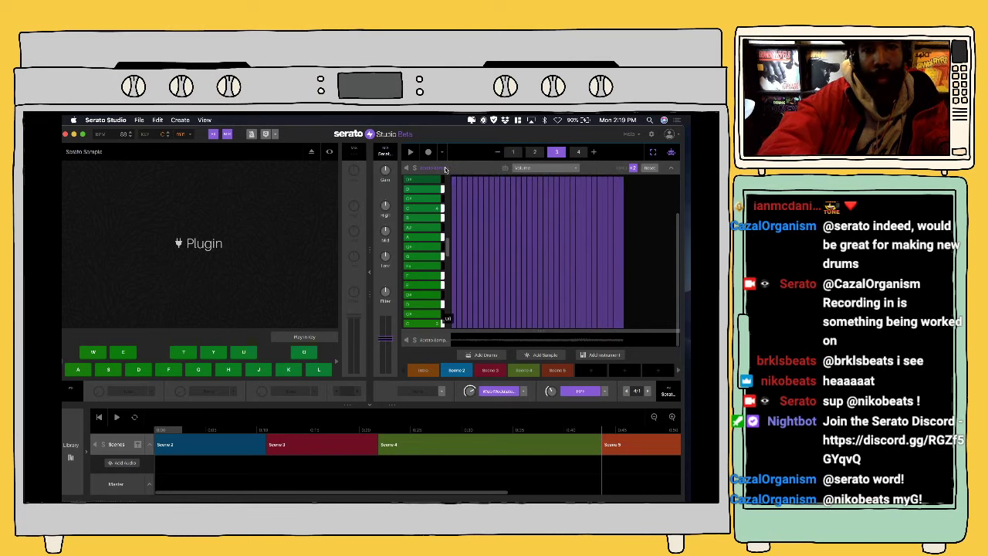
pyautogui.click(412, 152)
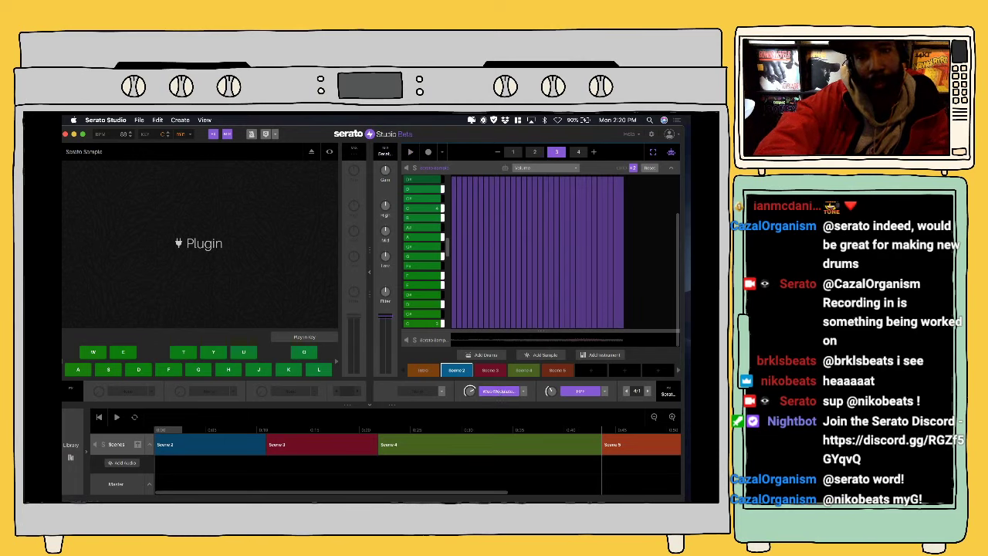
# Step: Automate FX 2 On to off across bars 1 to 4 of the Serato Sample track in Scene 2
pyautogui.click(492, 393)
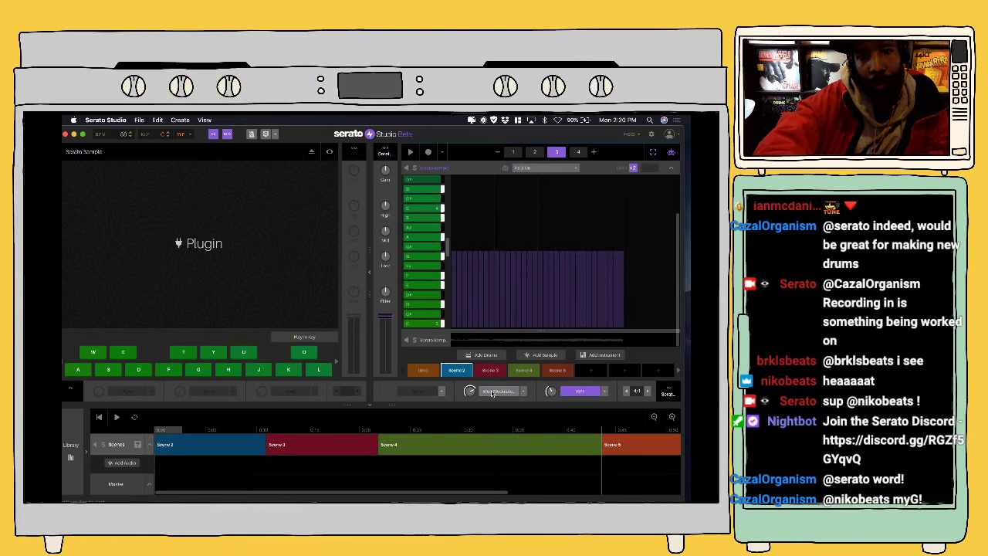
pyautogui.click(492, 393)
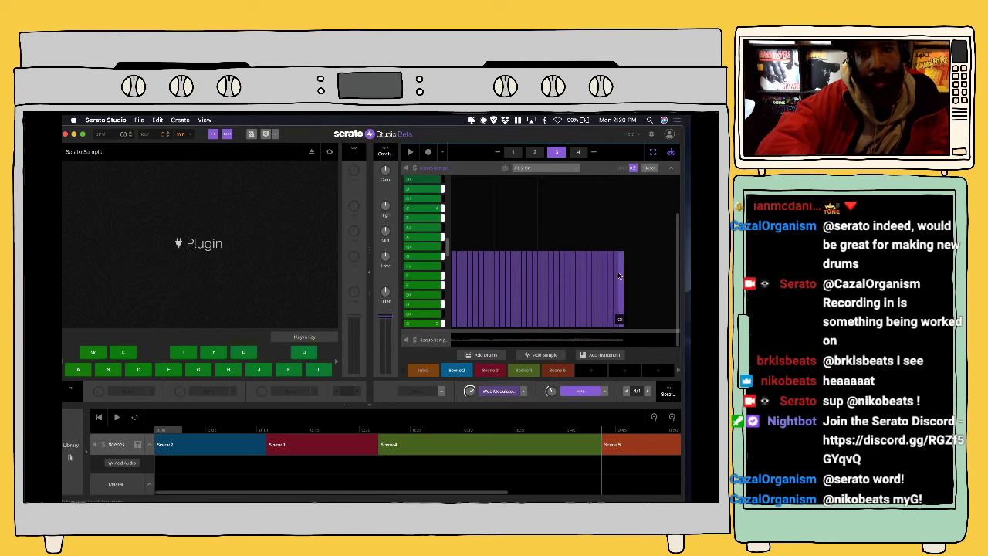
pyautogui.click(580, 152)
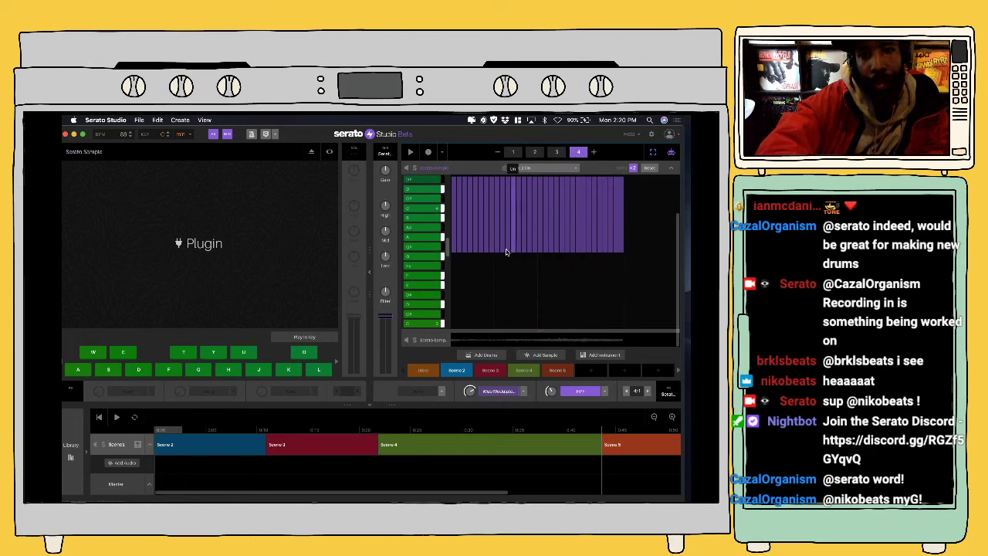
pyautogui.moveTo(455, 271); pyautogui.dragTo(623, 274)
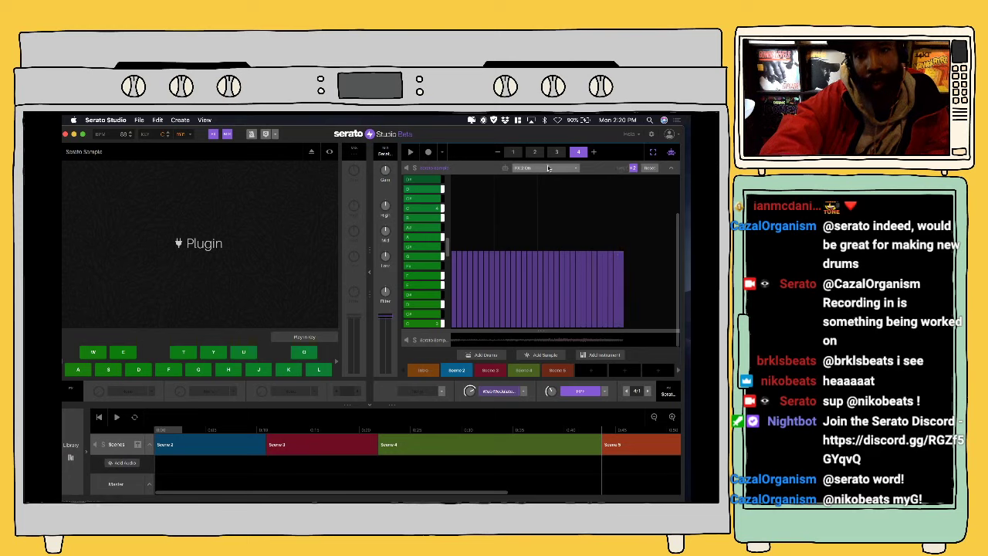
pyautogui.click(557, 152)
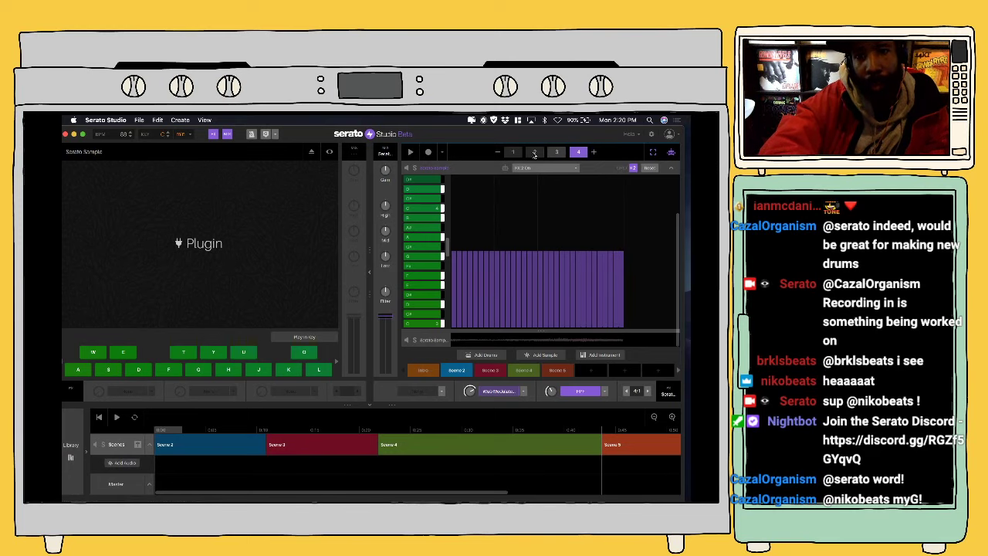
pyautogui.click(534, 152)
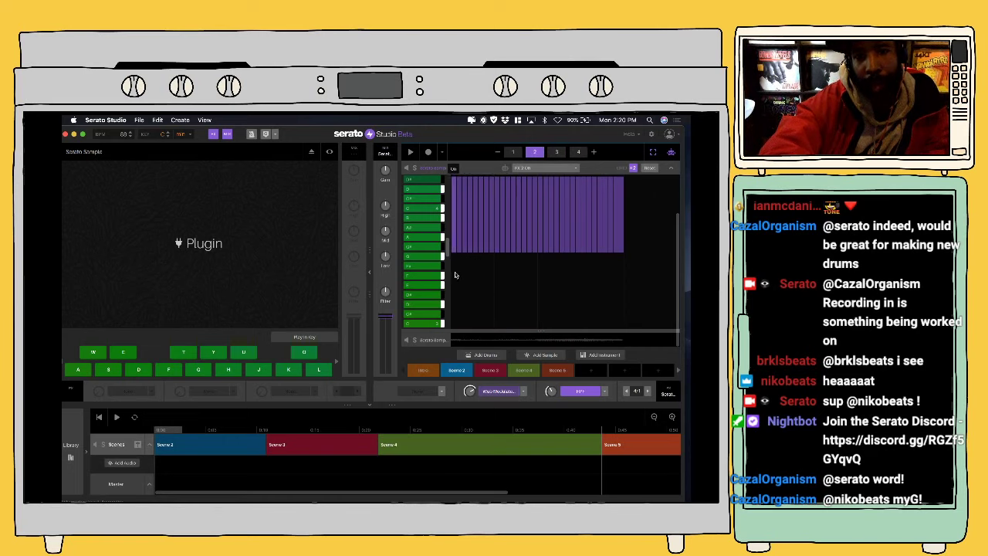
pyautogui.moveTo(457, 280); pyautogui.dragTo(624, 285)
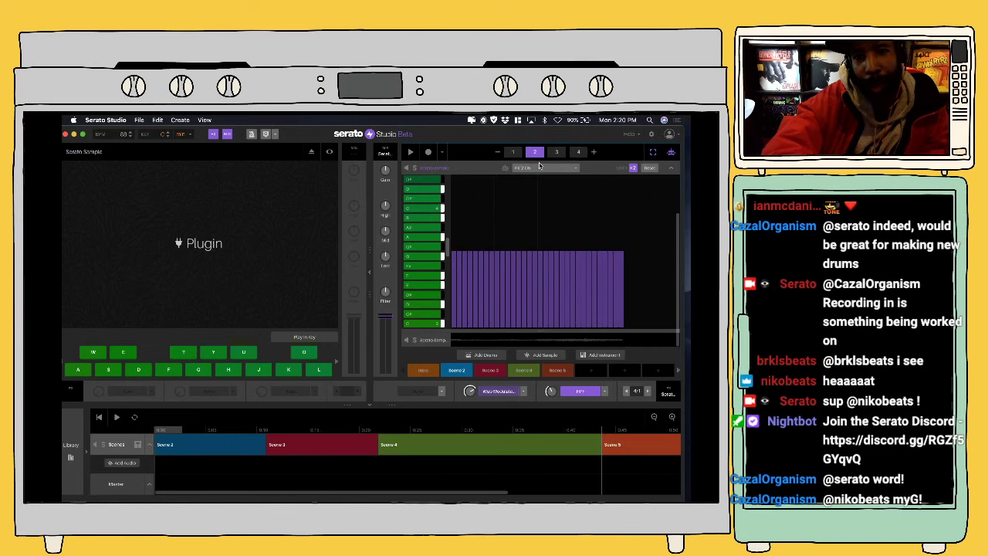
pyautogui.click(513, 153)
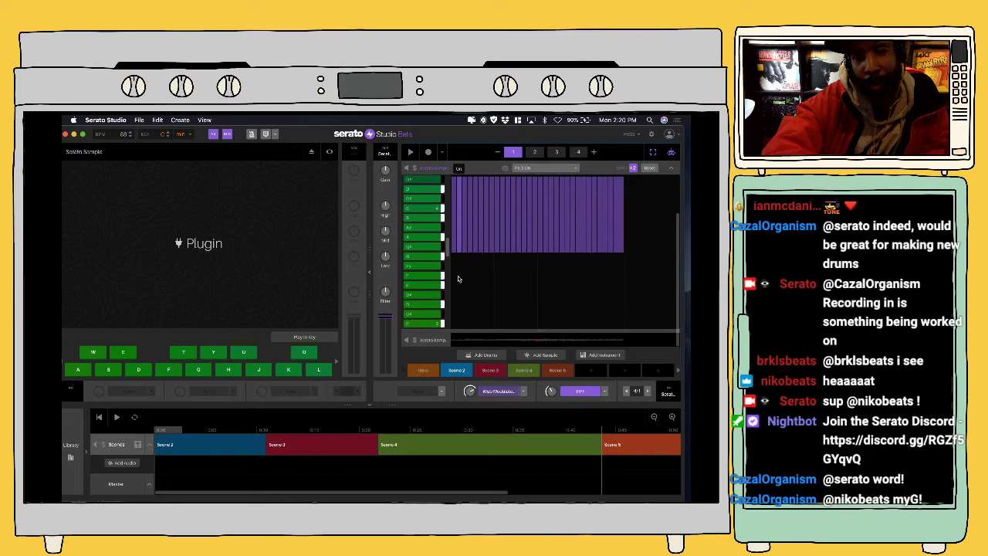
pyautogui.moveTo(457, 271)
pyautogui.mouseDown()
pyautogui.moveTo(621, 270)
pyautogui.moveTo(458, 276)
pyautogui.mouseUp()
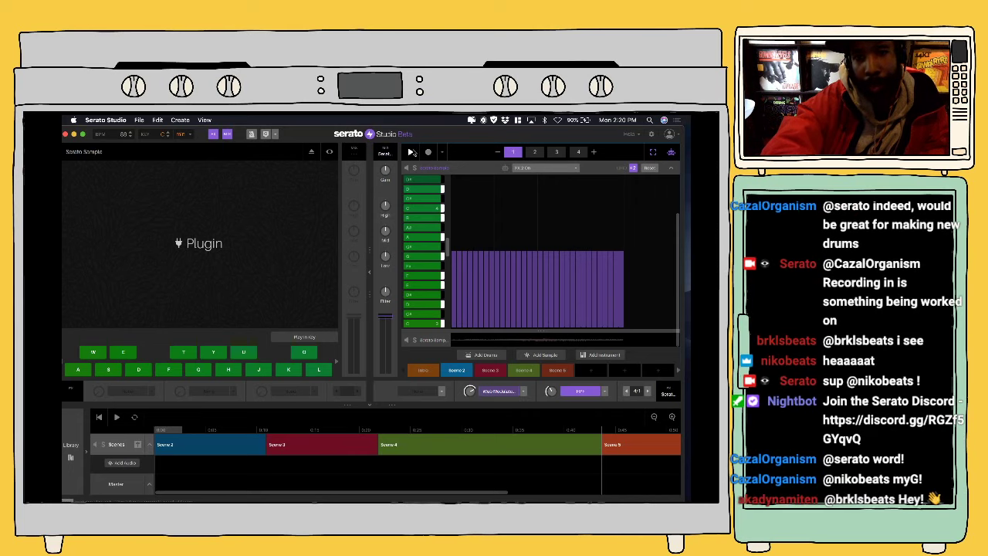
# Step: Audition Scene 2, return to the song start, and play the arrangement from there
pyautogui.click(411, 152)
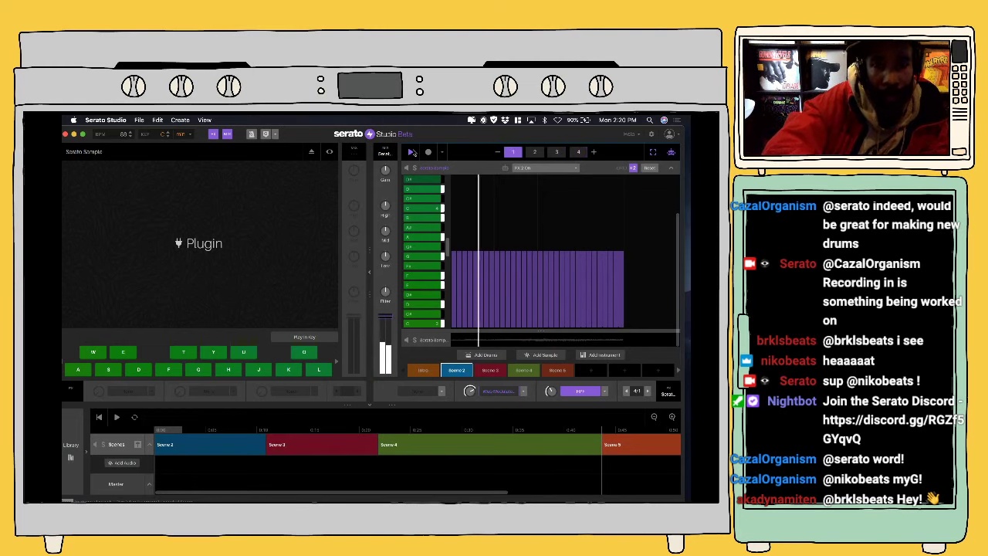
pyautogui.click(118, 418)
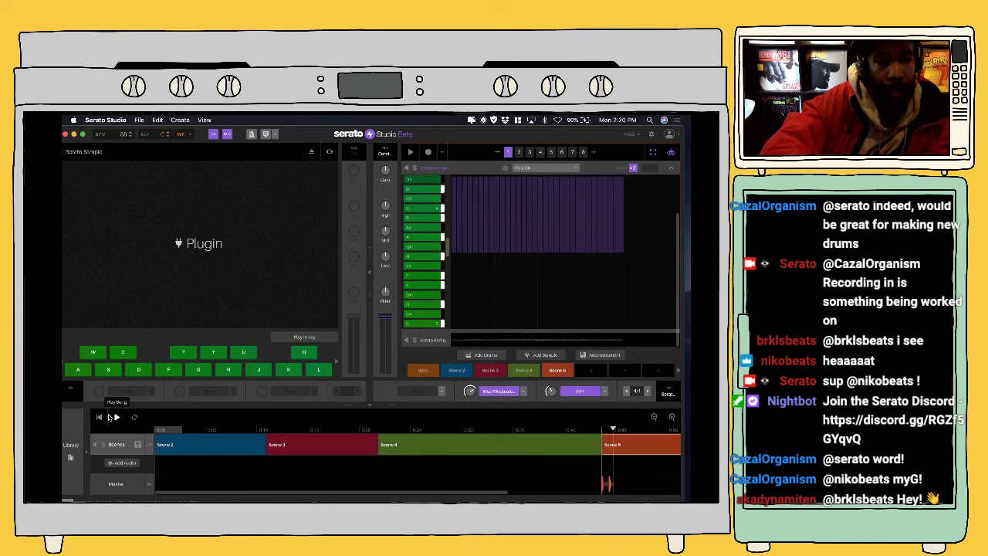
pyautogui.click(99, 417)
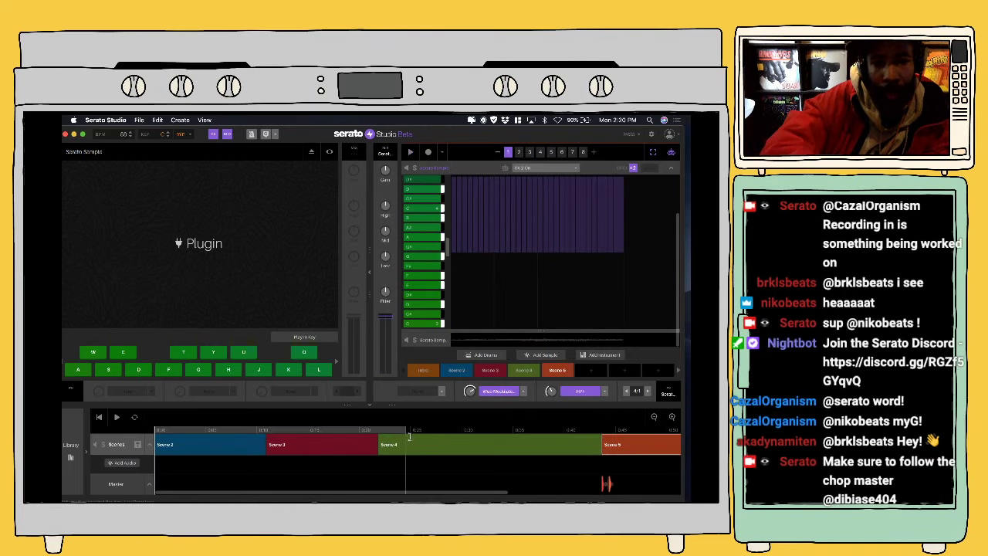
pyautogui.hscroll(5, 416, 446)
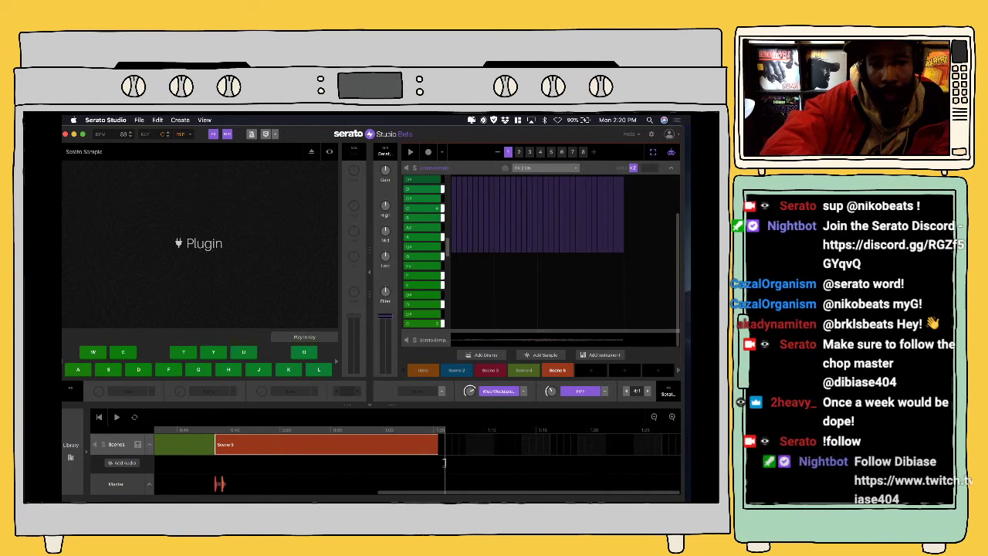
pyautogui.click(117, 417)
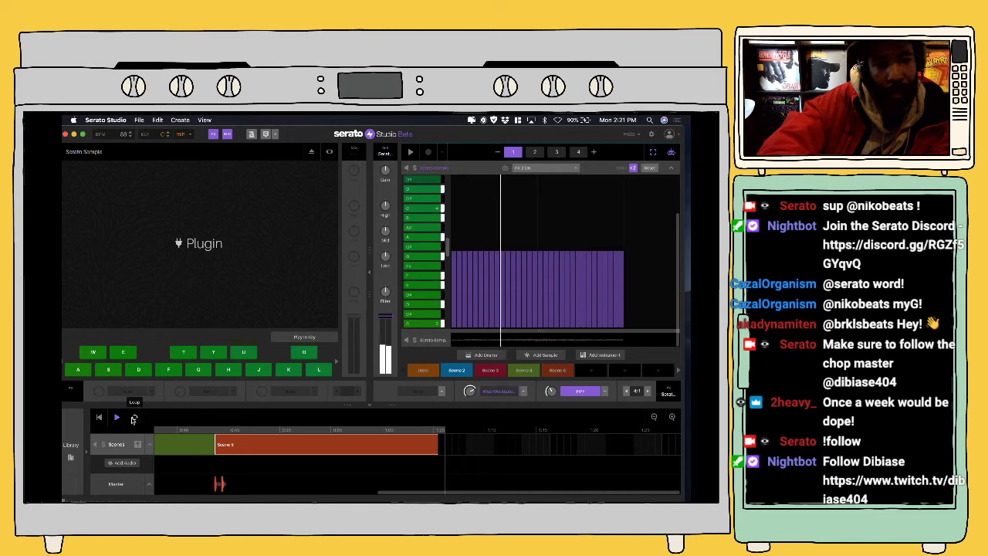
# Step: Turn on song looping with the loop ending at the end of Scene 5, and collapse the Serato Sample track with automation hidden
pyautogui.click(134, 417)
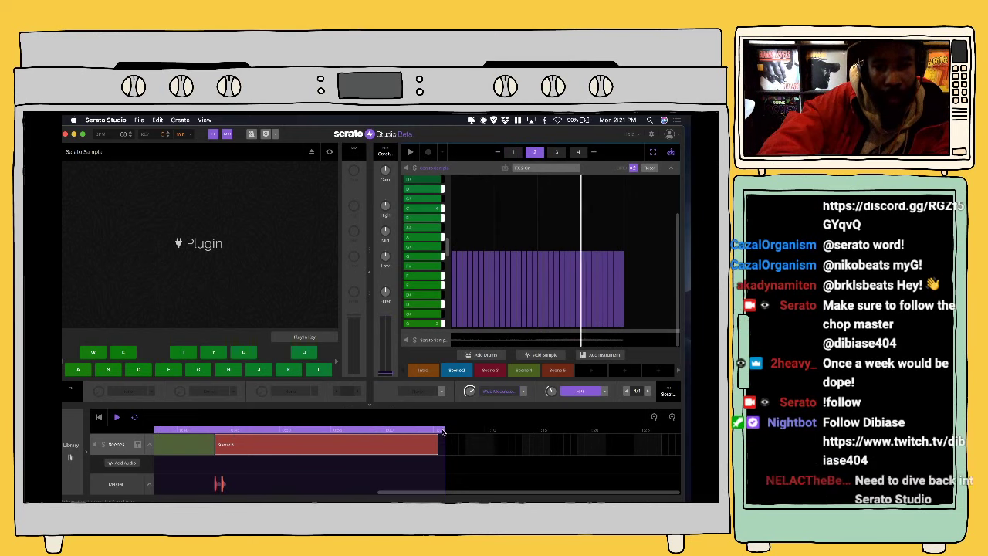
pyautogui.moveTo(445, 433); pyautogui.dragTo(441, 430)
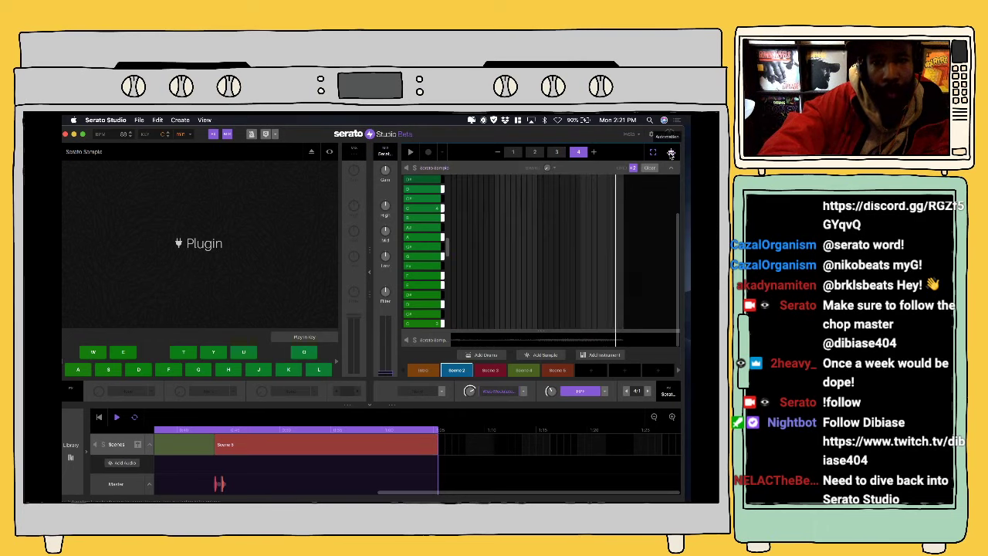
pyautogui.click(672, 169)
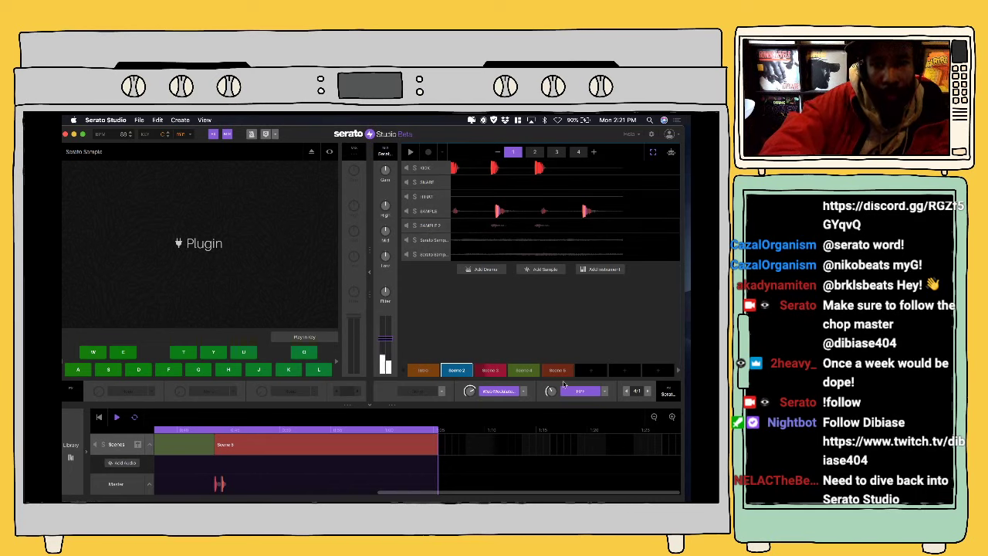
# Step: Check the effects loaded on the Master track and return to the scenes
pyautogui.click(114, 484)
pyautogui.click(141, 392)
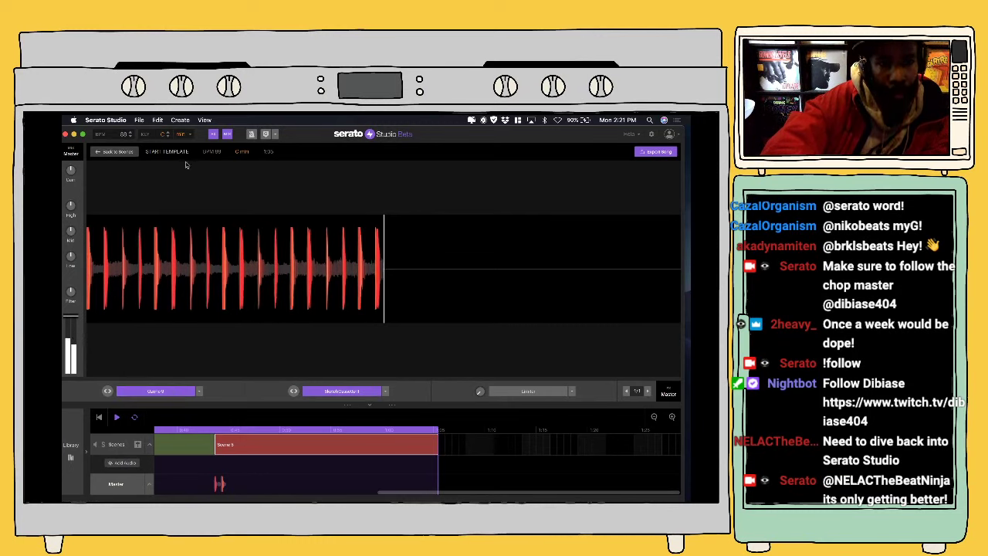
pyautogui.click(116, 151)
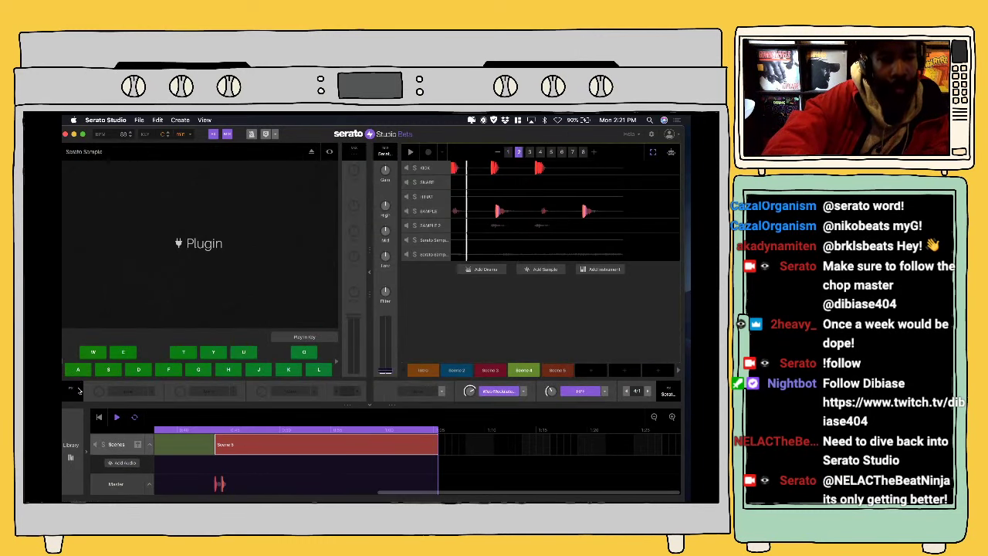
# Step: Show the plugins in the library and examine the notes and effects of the two Serato Sample tracks
pyautogui.click(70, 445)
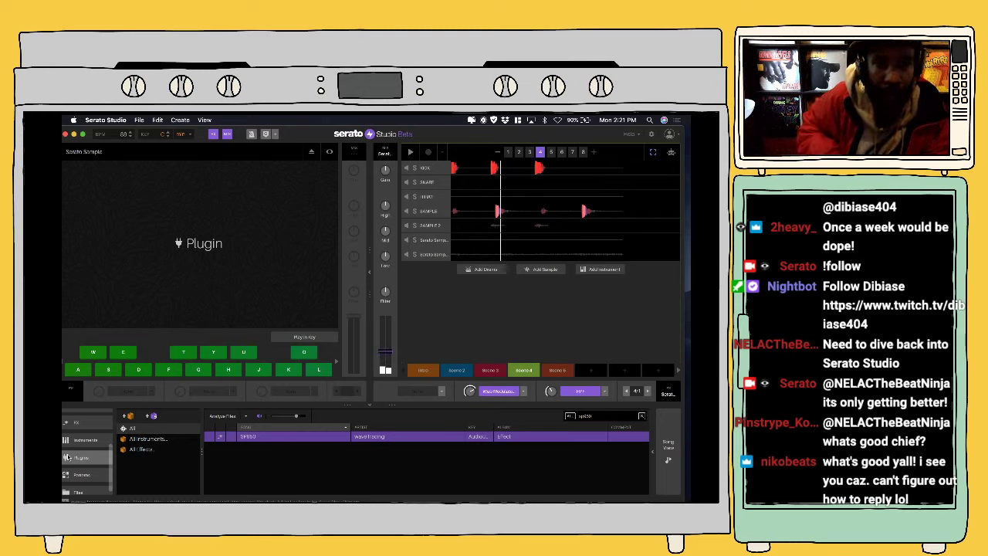
pyautogui.click(68, 457)
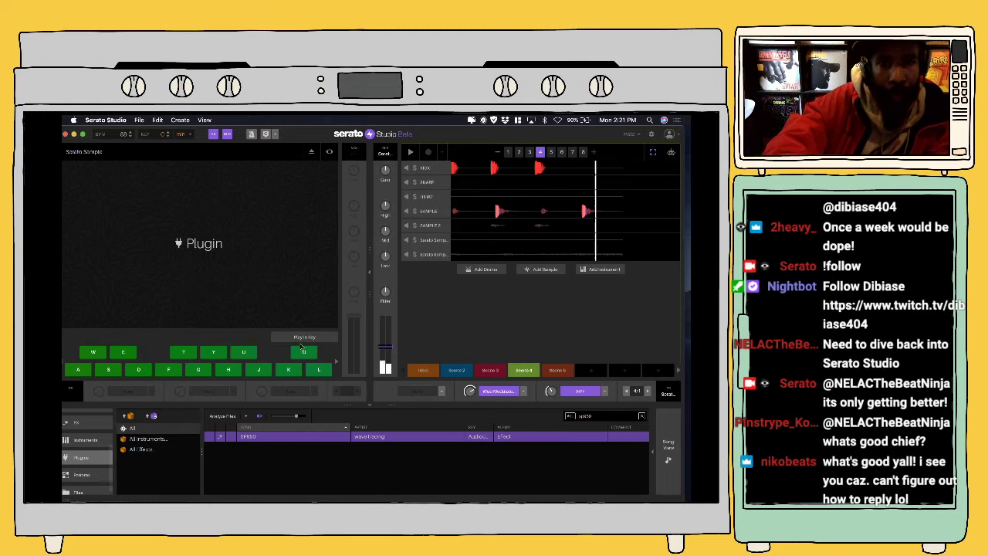
pyautogui.click(436, 240)
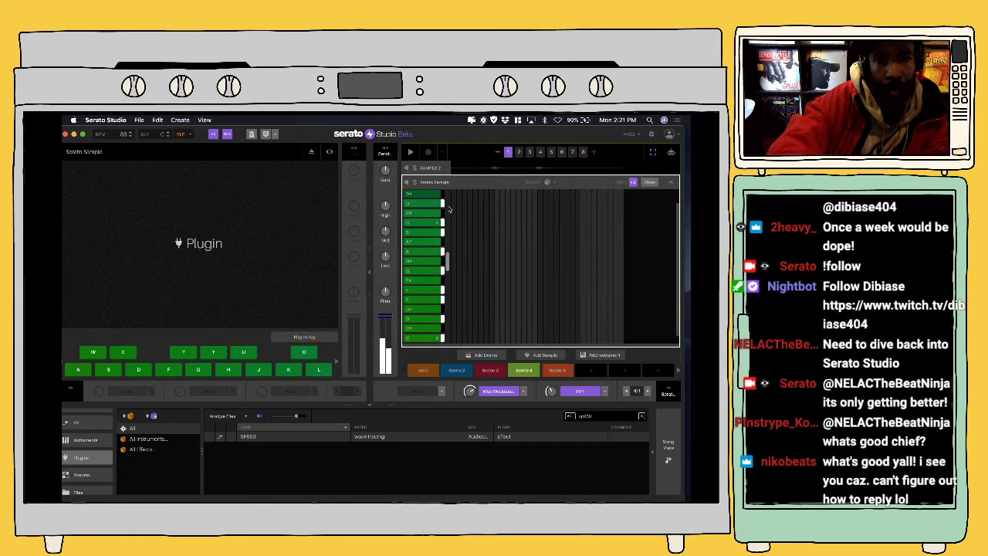
pyautogui.click(674, 183)
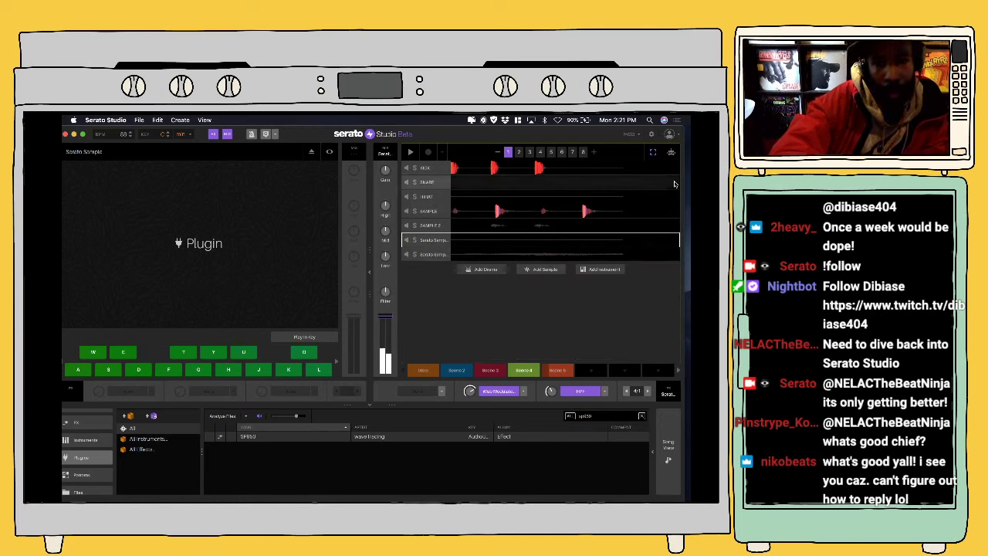
pyautogui.click(436, 256)
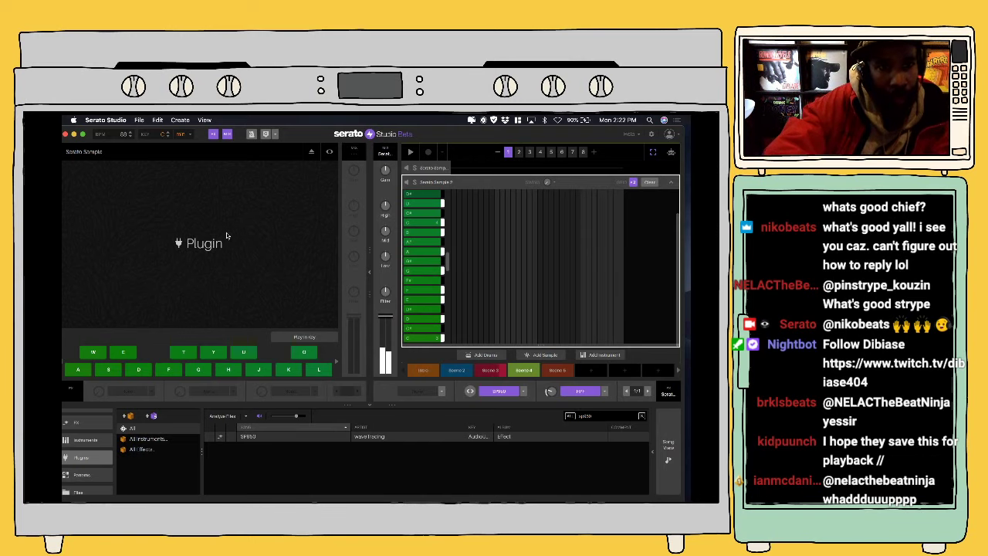
# Step: Stop playback and save the project under the new name quickies 2 in the serato studio program folder
pyautogui.click(140, 120)
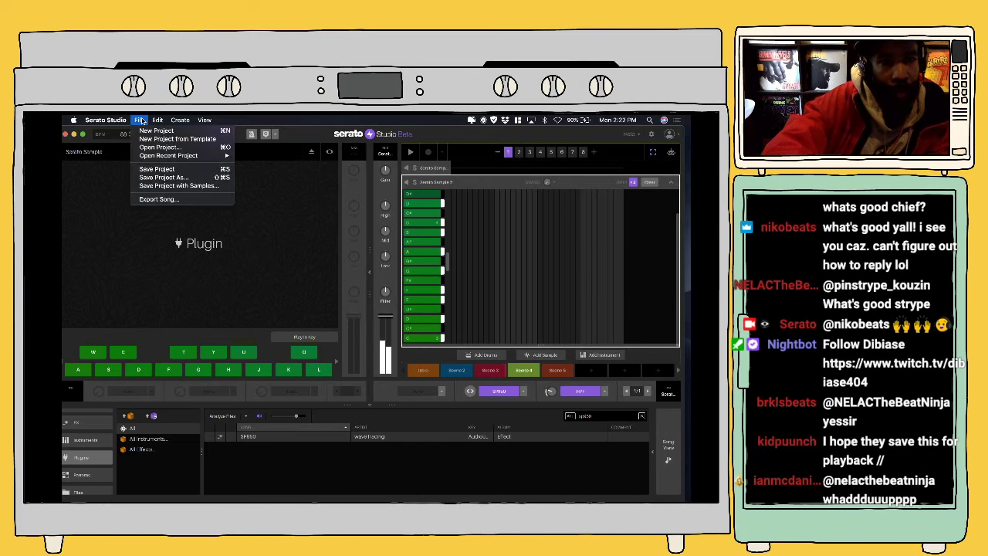
pyautogui.click(143, 122)
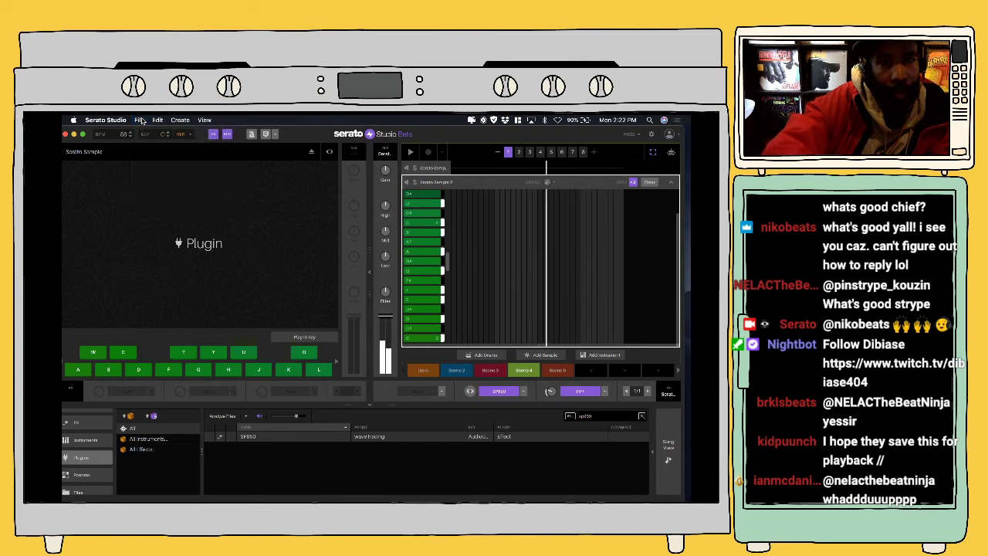
pyautogui.press('space')
pyautogui.click(142, 121)
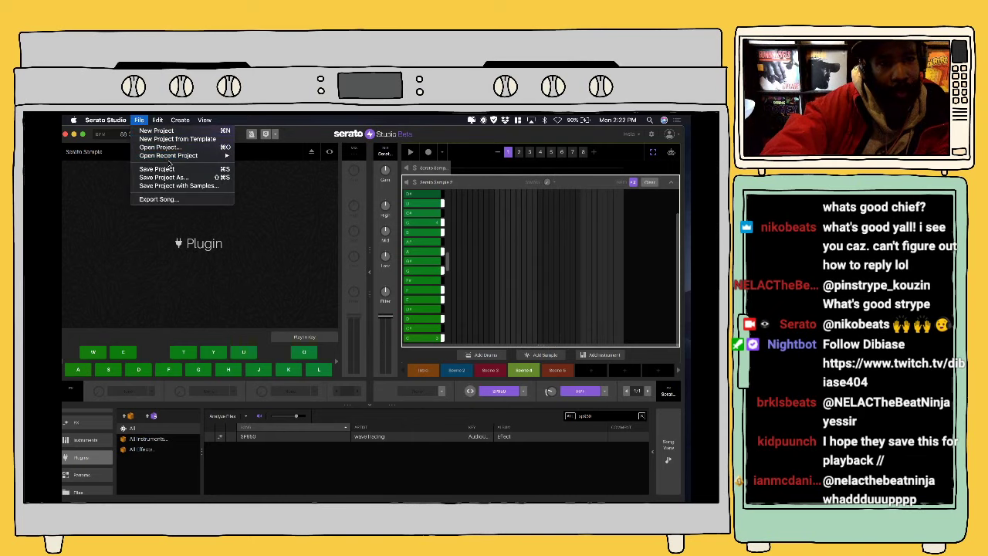
pyautogui.click(187, 178)
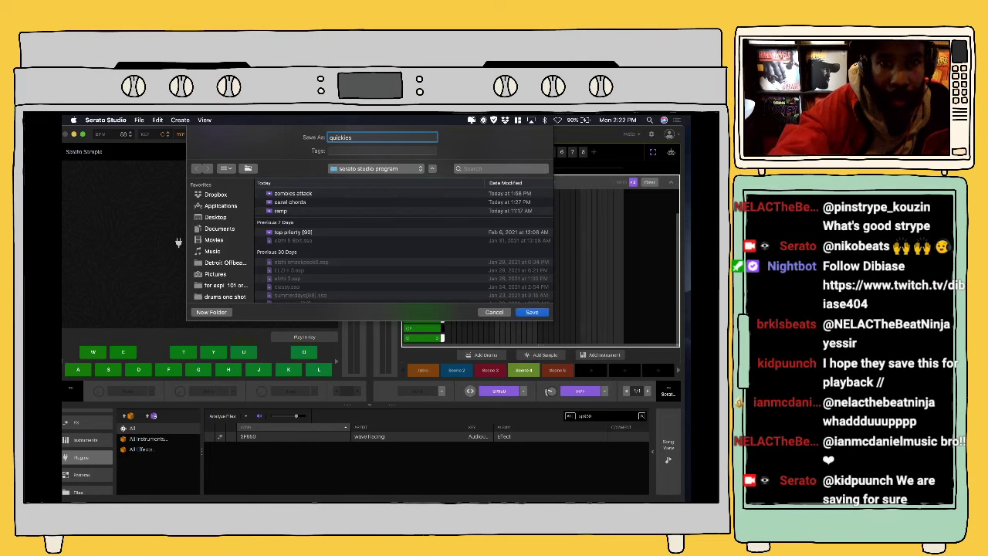
pyautogui.click(531, 313)
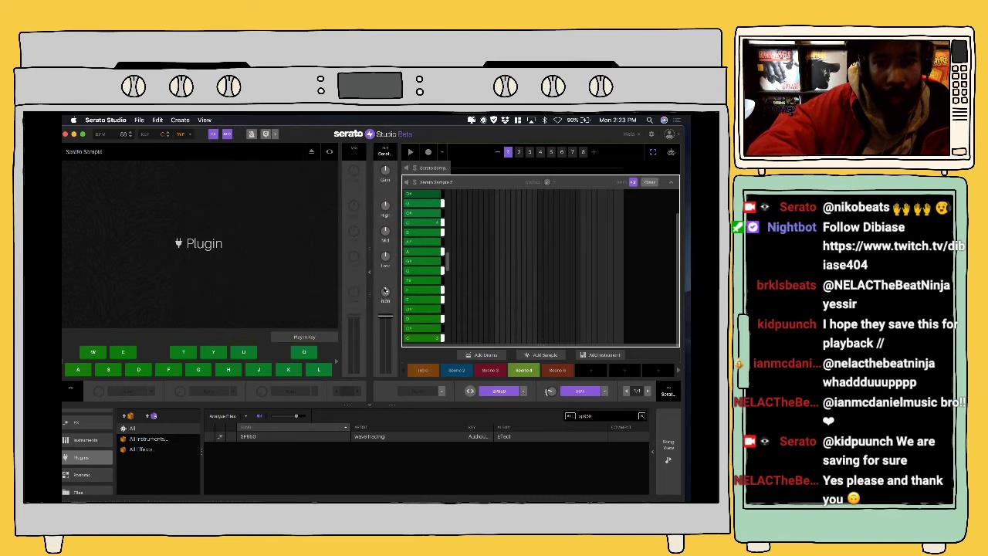
# Step: Open the recent project summerdays[88], view its song arrangement, and return to the scenes
pyautogui.click(139, 121)
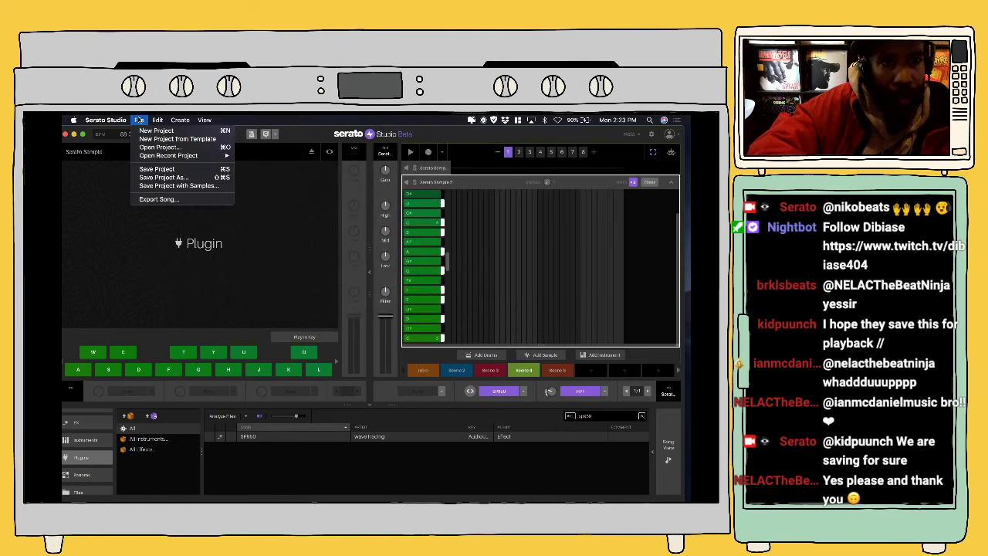
pyautogui.moveTo(209, 156)
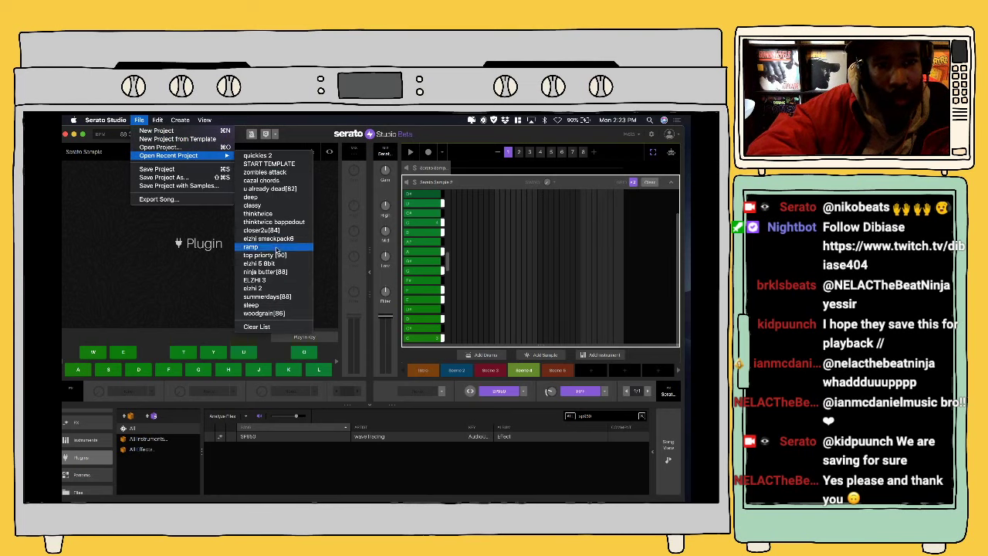
pyautogui.click(277, 297)
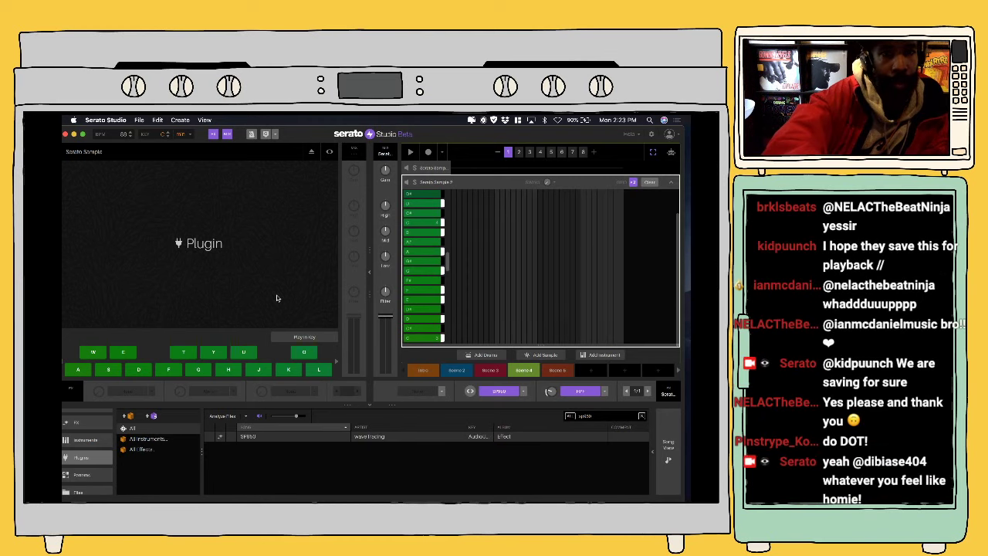
pyautogui.click(668, 457)
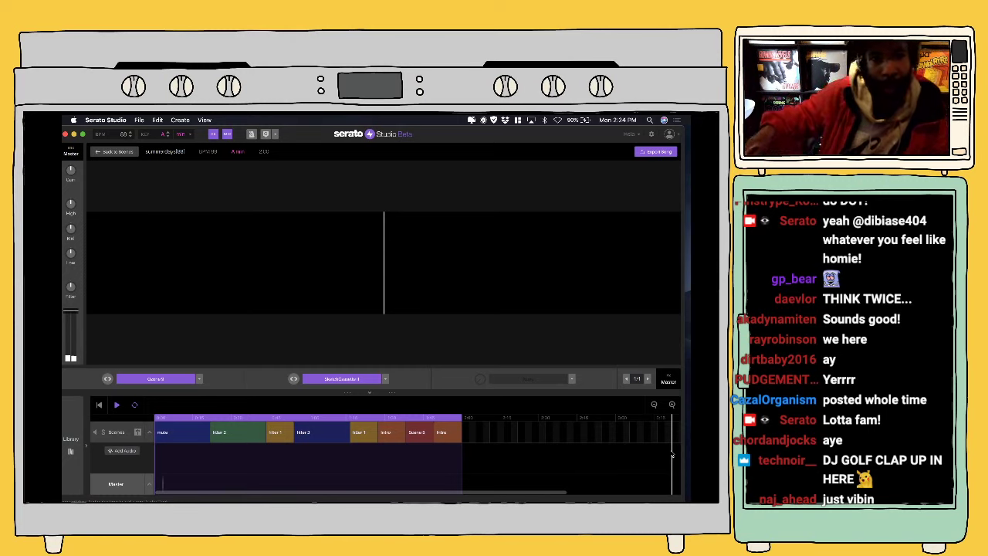
pyautogui.click(121, 152)
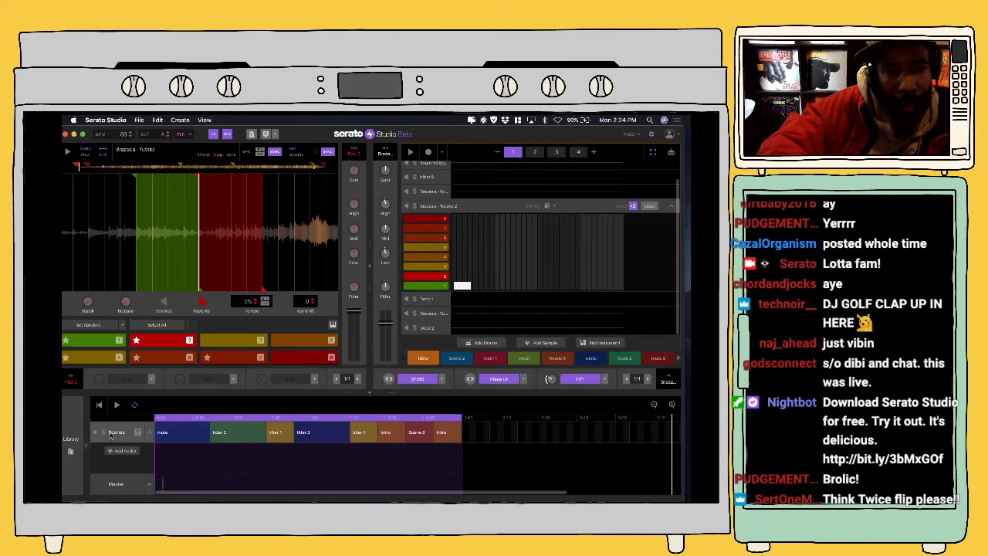
# Step: Play the song from its start and expand the kick track to examine its pattern
pyautogui.click(100, 405)
pyautogui.click(116, 405)
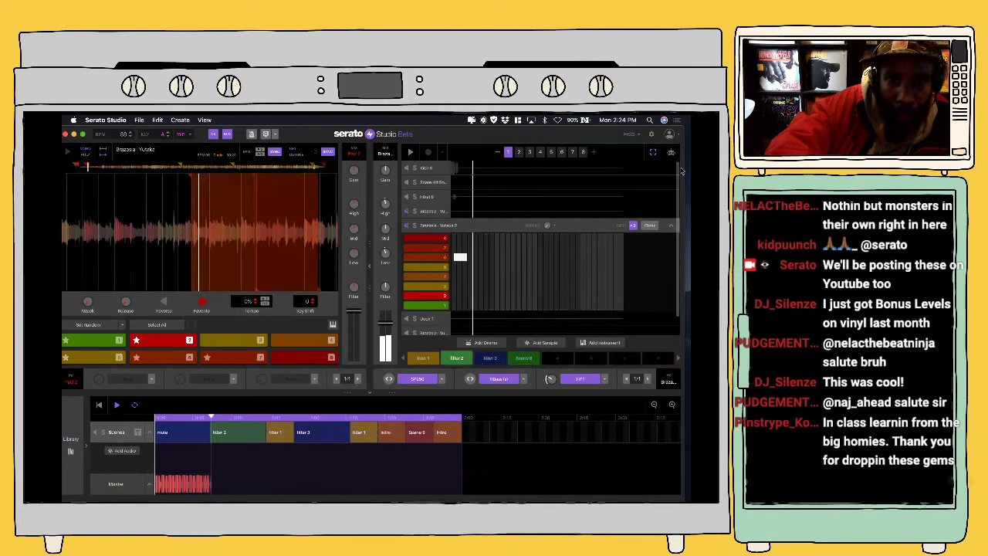
pyautogui.scroll(1, 454, 167)
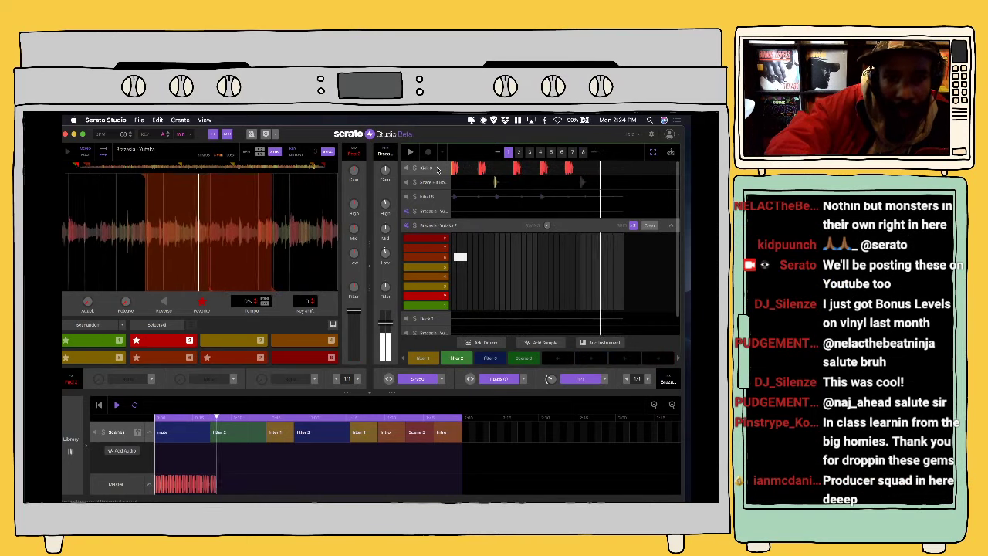
pyautogui.click(438, 169)
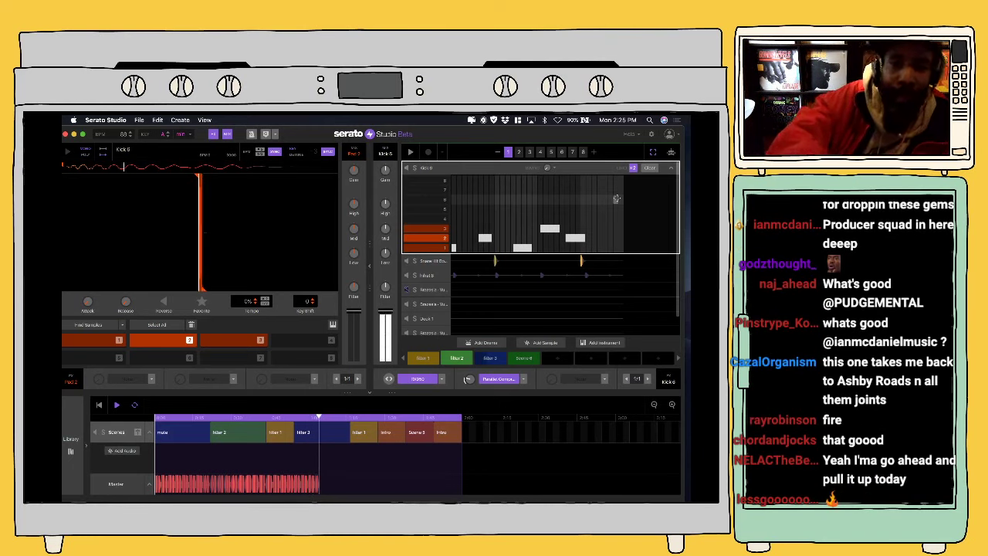
# Step: Look through the recent projects and show the full project list in the library
pyautogui.click(77, 452)
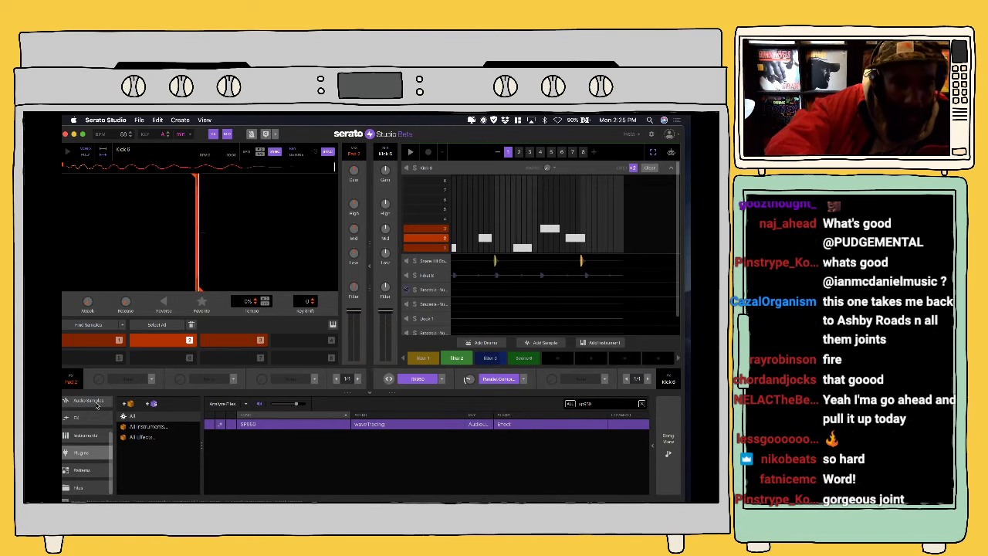
pyautogui.scroll(3, 96, 407)
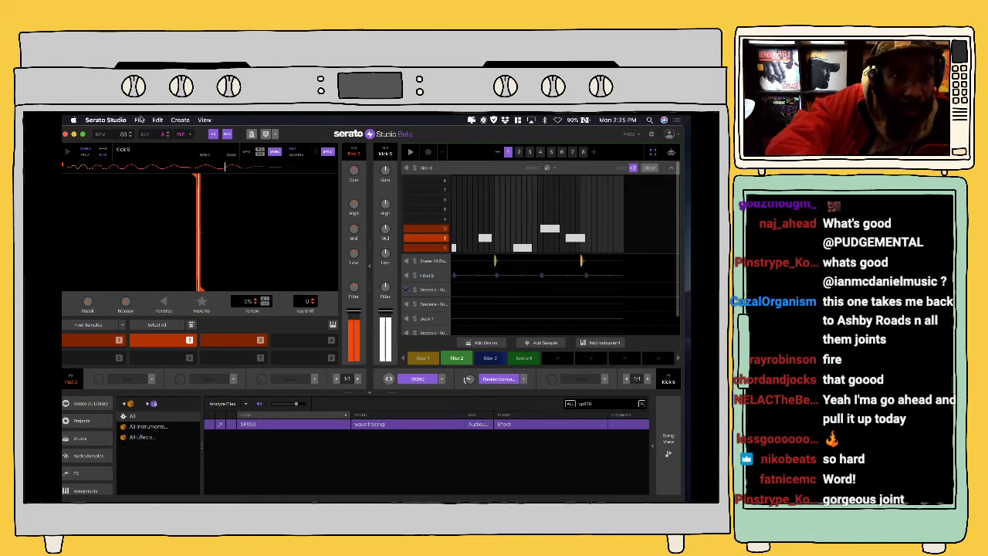
pyautogui.click(140, 119)
pyautogui.moveTo(218, 157)
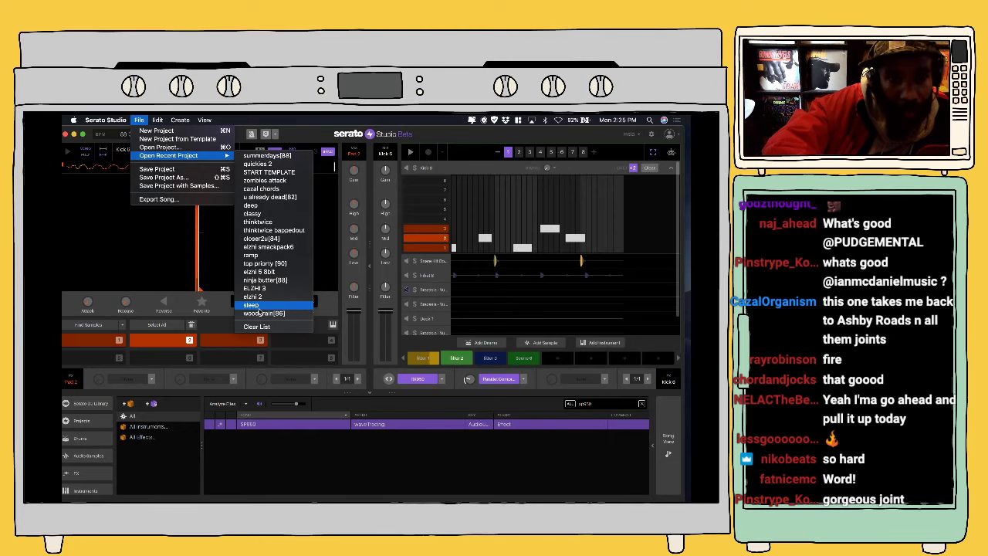
pyautogui.click(78, 426)
pyautogui.click(78, 426)
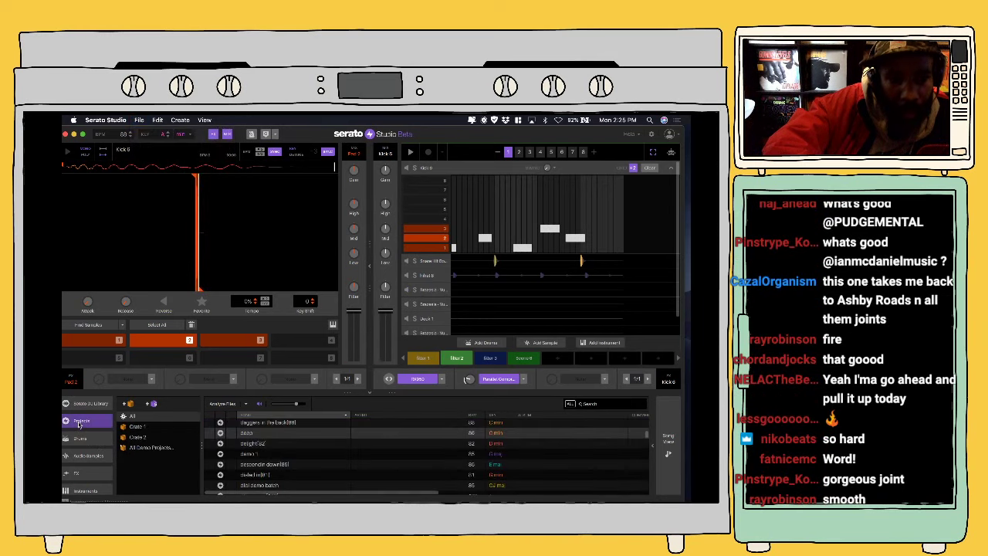
# Step: Browse the full project list in the library for another finished beat to open
pyautogui.scroll(-10, 263, 452)
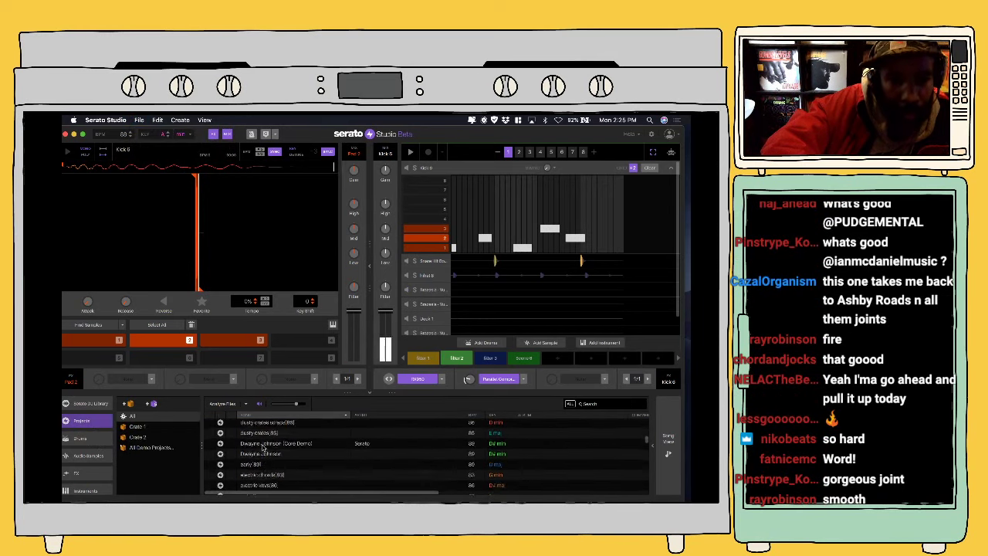
pyautogui.scroll(-5, 262, 447)
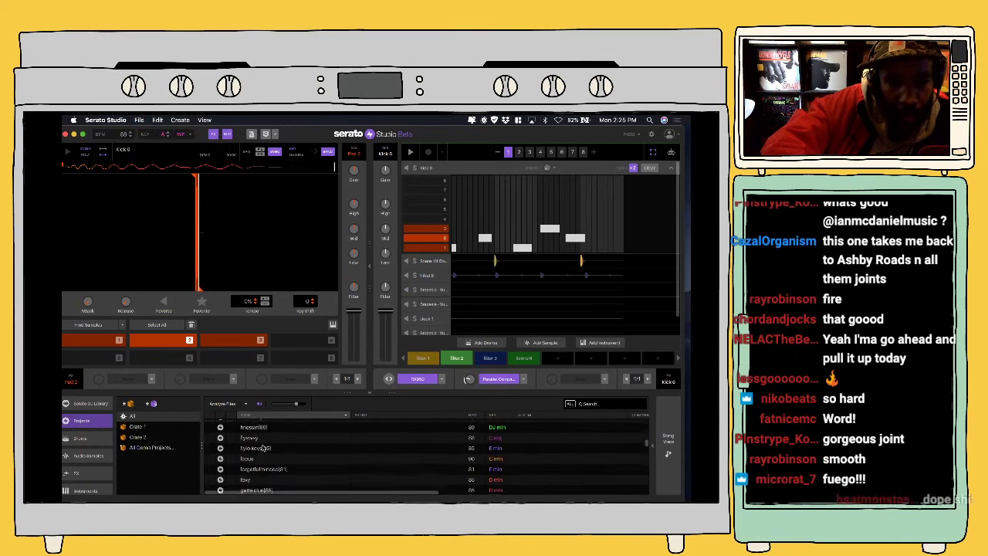
pyautogui.scroll(-2, 263, 447)
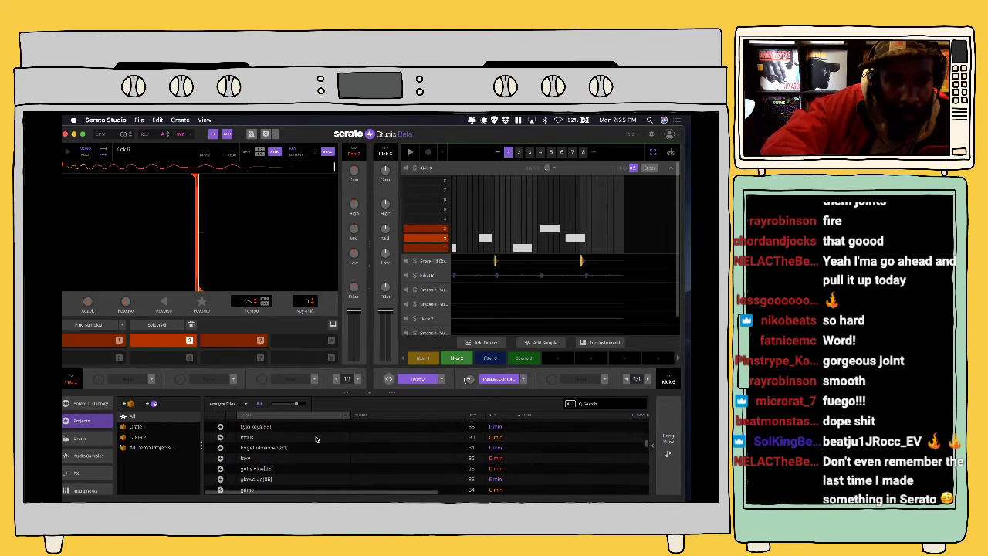
pyautogui.scroll(3, 308, 443)
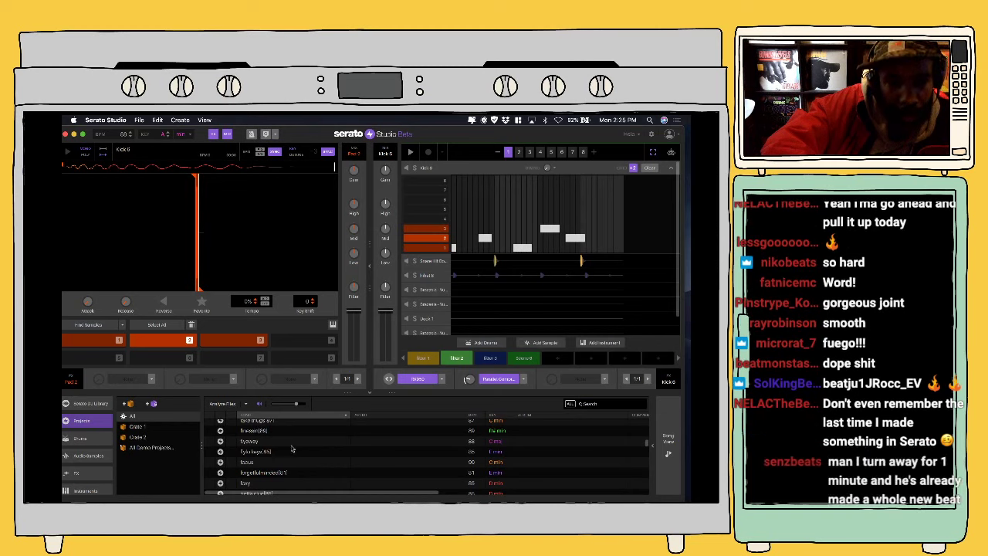
pyautogui.scroll(3, 305, 444)
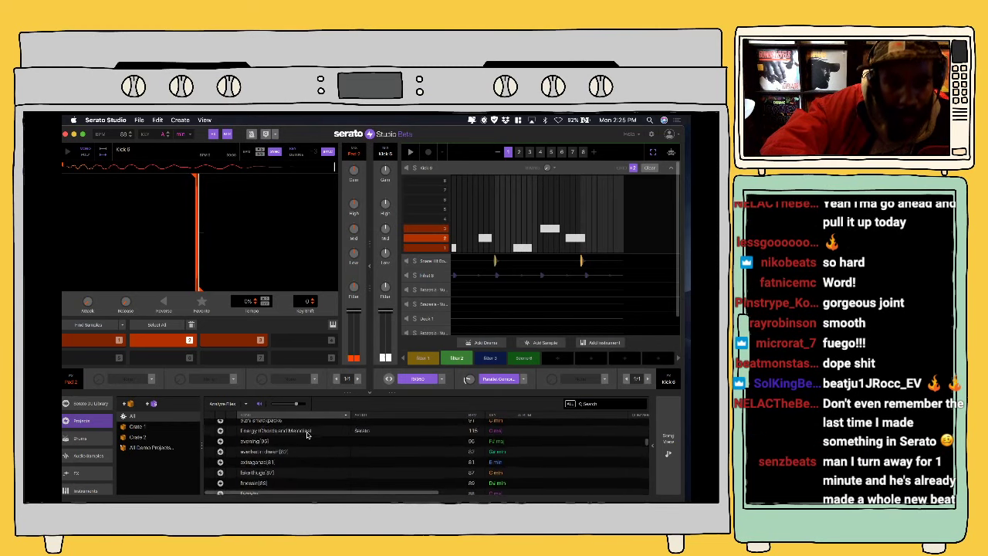
pyautogui.scroll(5, 307, 435)
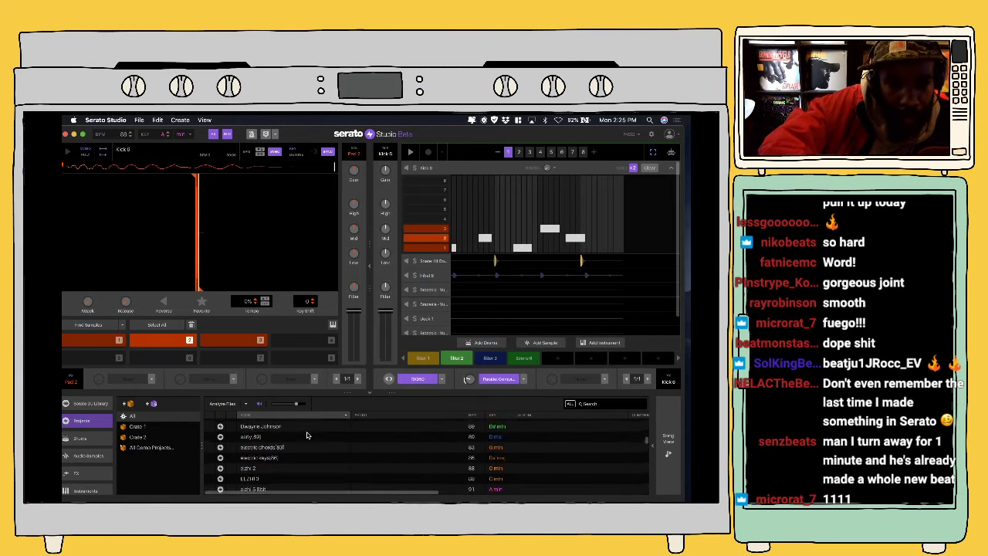
pyautogui.scroll(5, 306, 436)
pyautogui.scroll(-10, 306, 435)
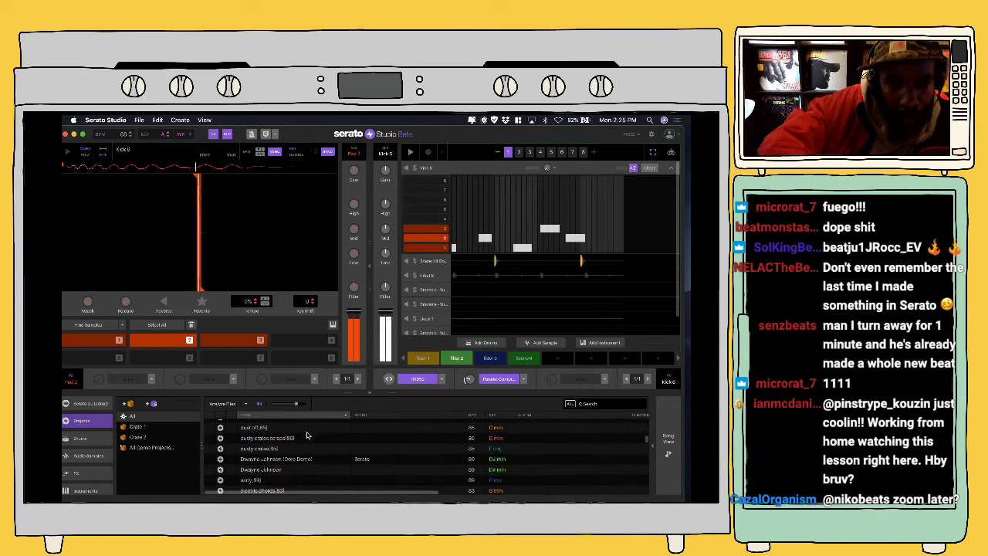
pyautogui.scroll(-5, 306, 435)
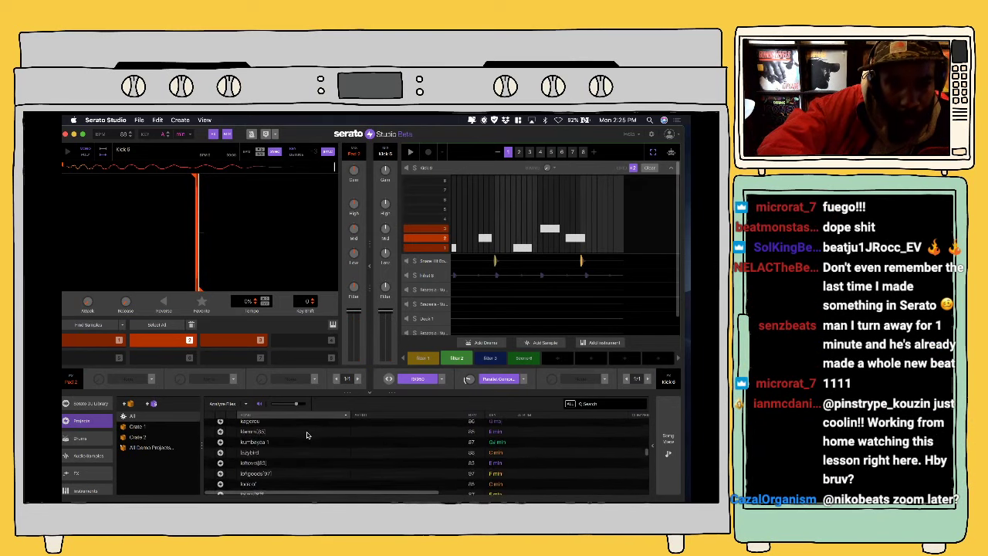
pyautogui.scroll(-5, 306, 435)
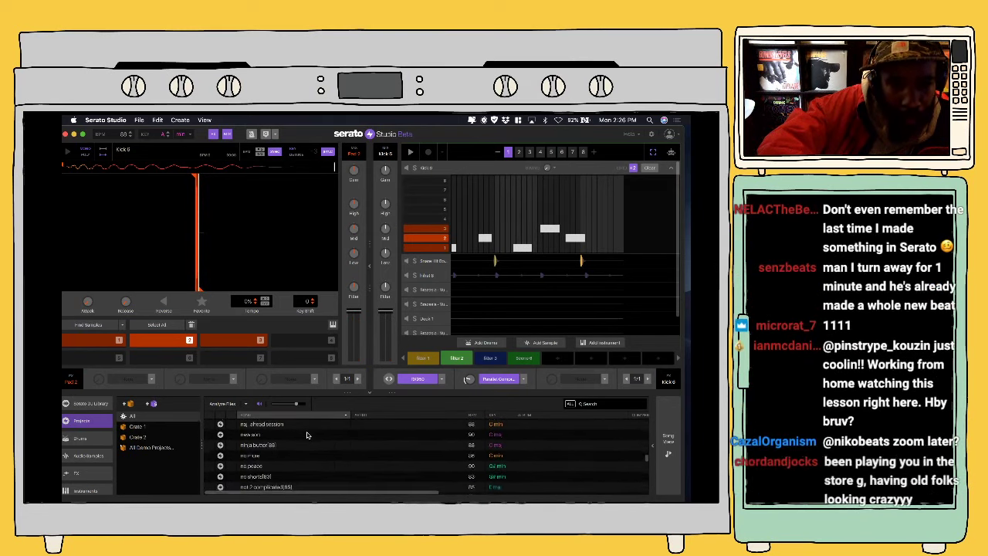
pyautogui.scroll(-5, 306, 435)
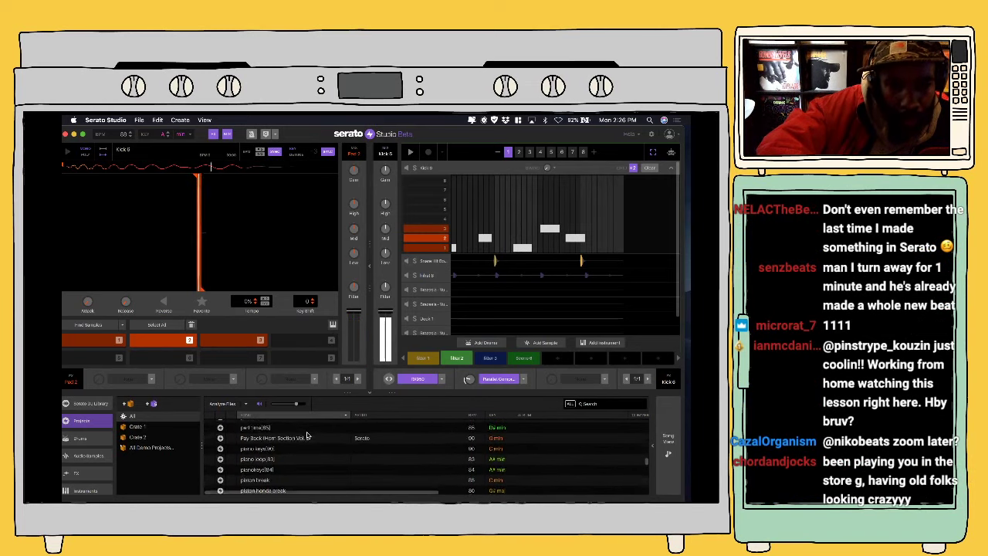
pyautogui.scroll(-5, 307, 435)
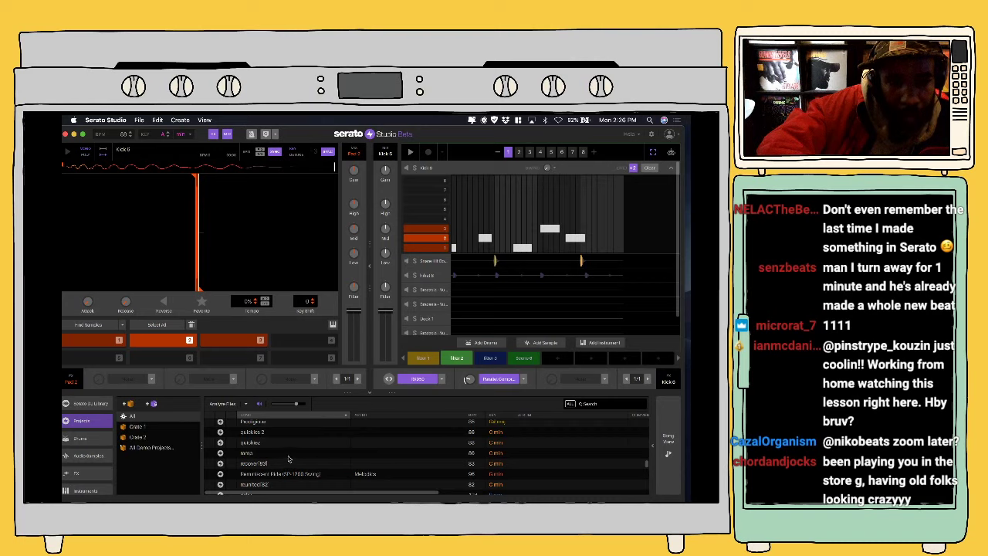
# Step: Open the project ramp from the library without saving the changes to summerdays[88]
pyautogui.click(288, 455)
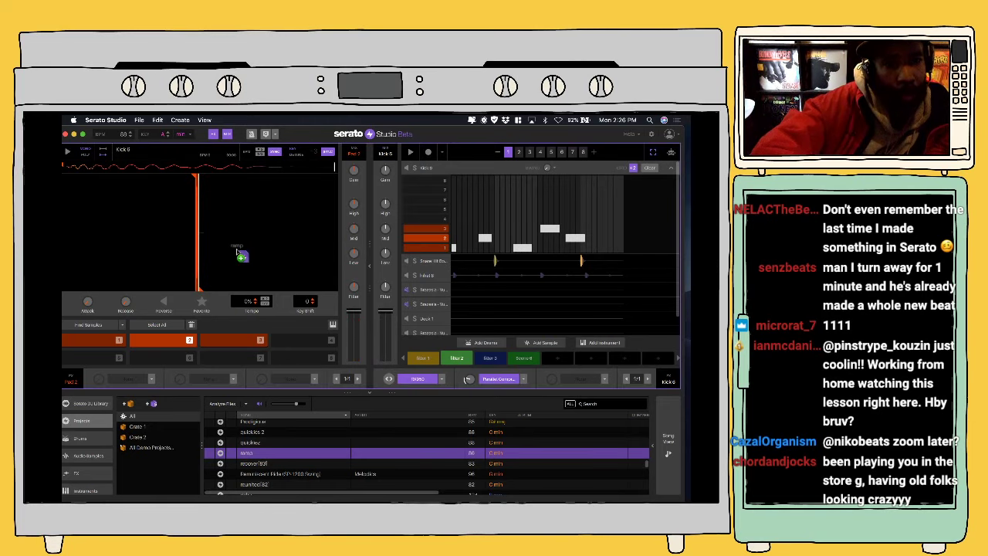
pyautogui.press('super+n')
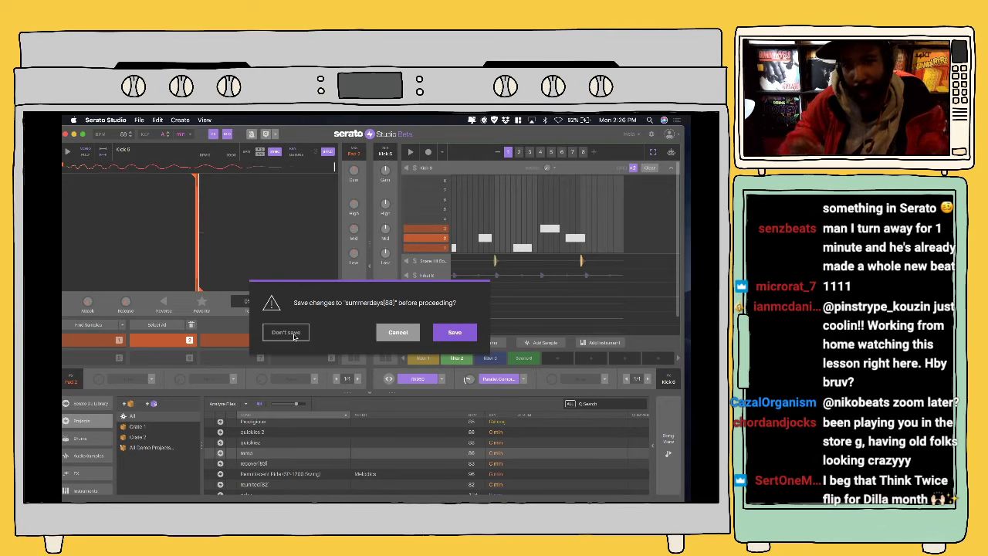
pyautogui.click(286, 332)
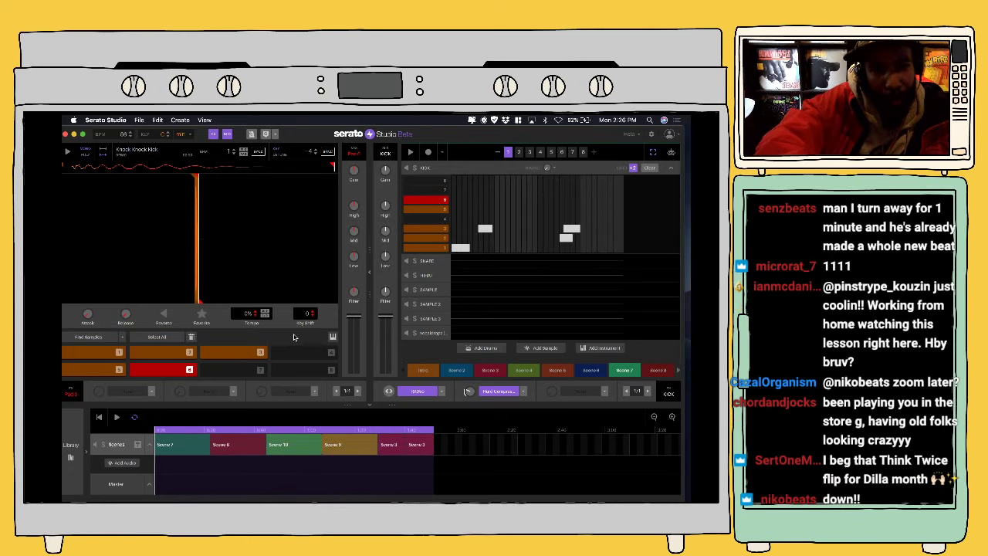
# Step: Play the current scene and the song arrangement, and expand the Sample 2 track to view its pattern
pyautogui.press('space')
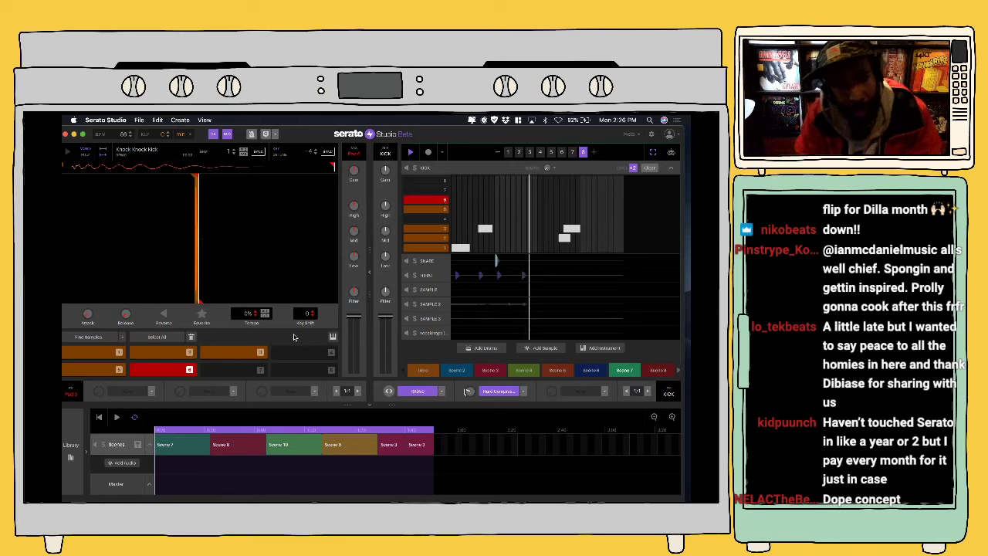
pyautogui.click(117, 418)
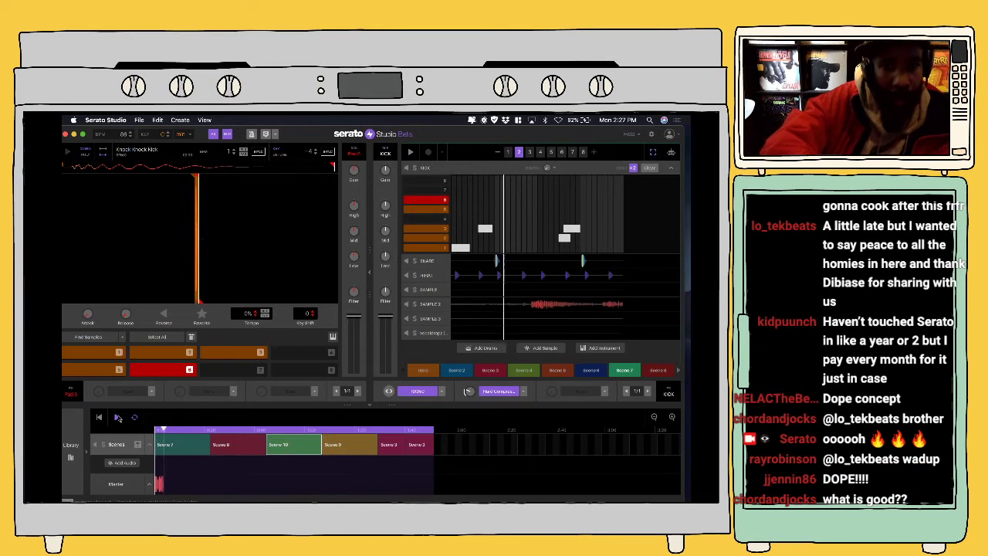
pyautogui.click(430, 305)
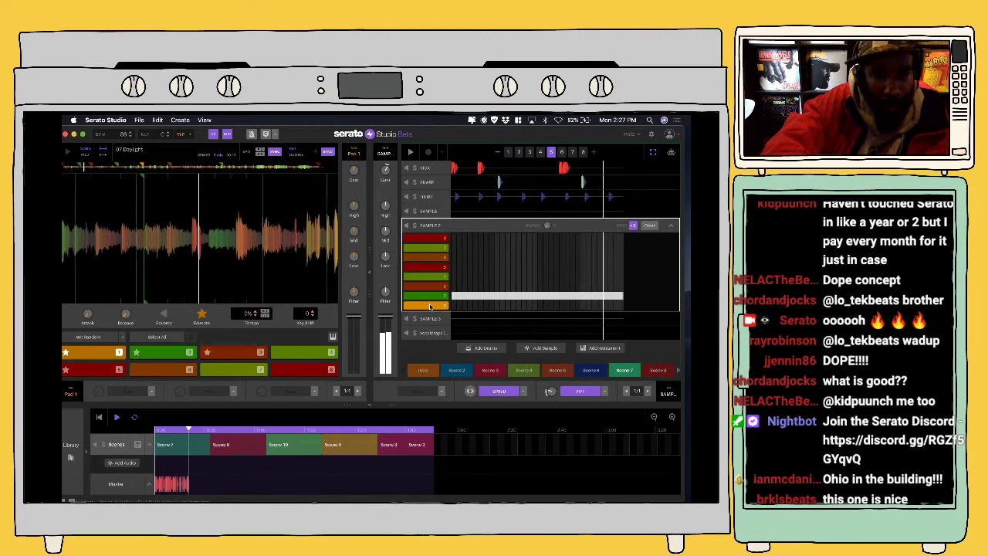
# Step: Expand the vocal drops track and trigger its drops on pads 1 and 2 over the playing song
pyautogui.click(434, 333)
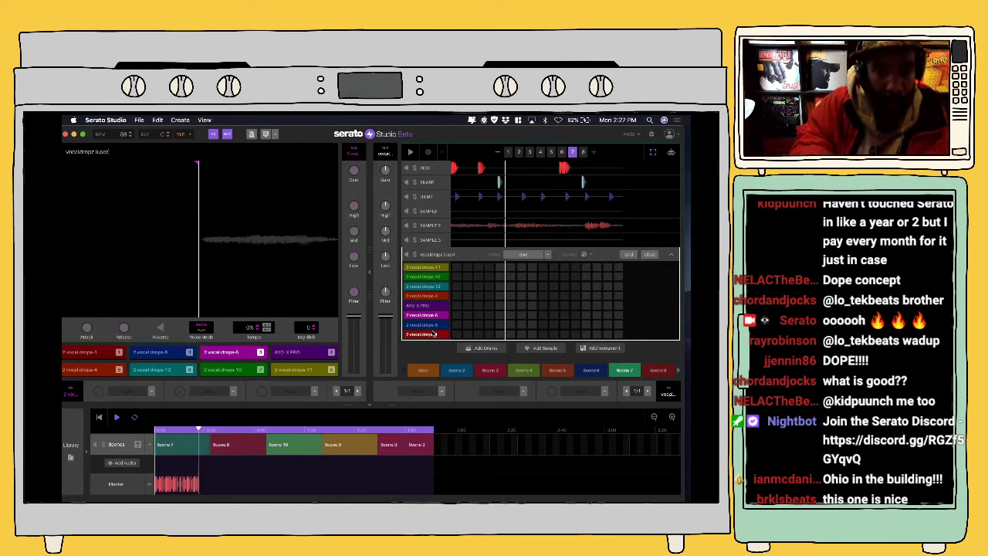
pyautogui.press('1')
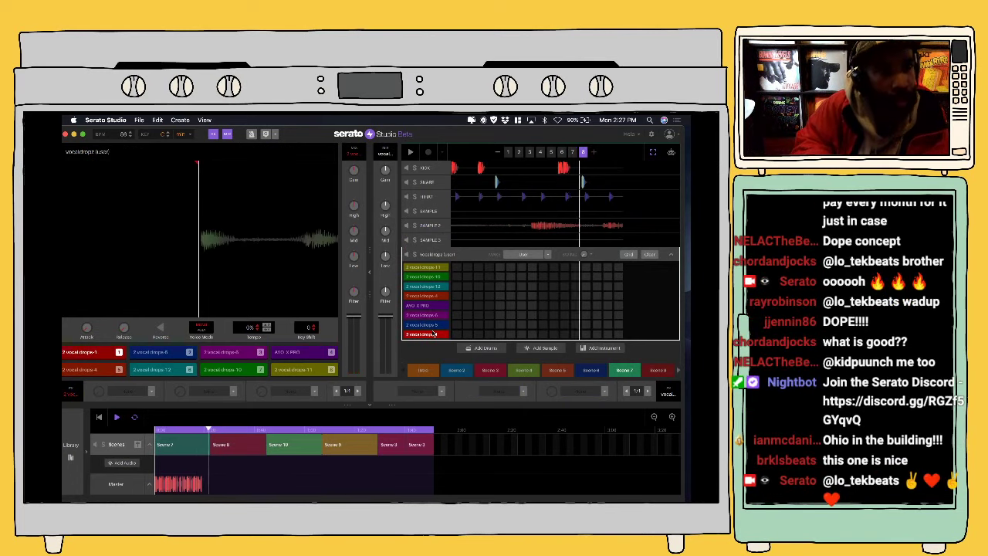
pyautogui.press('2')
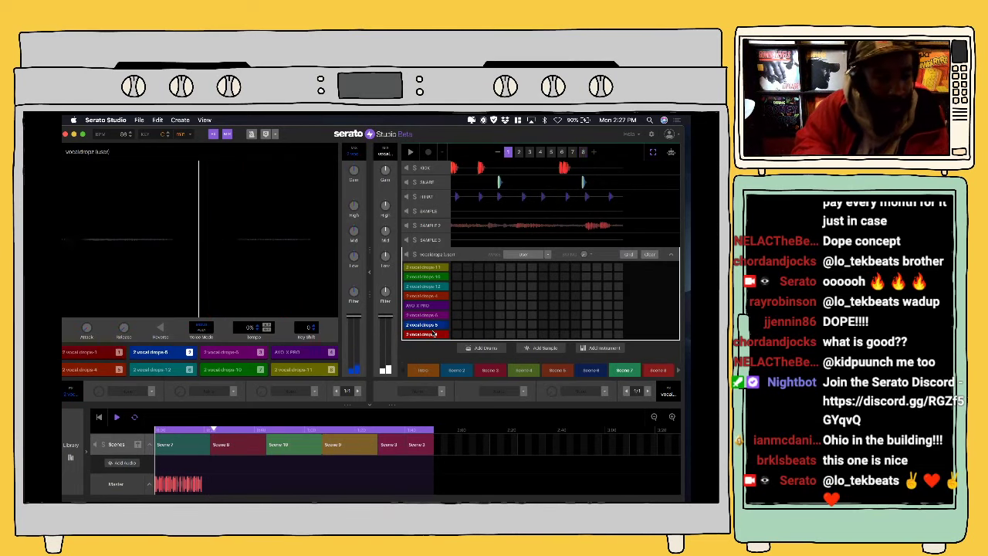
pyautogui.press('2')
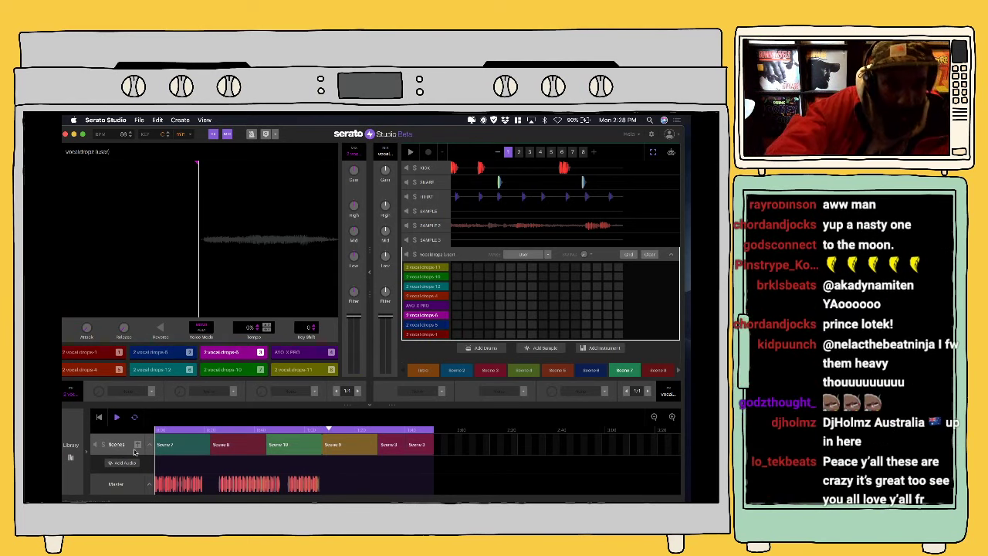
# Step: Find the project slingshot[87] in the library and open it without saving the changes to ramp
pyautogui.click(71, 452)
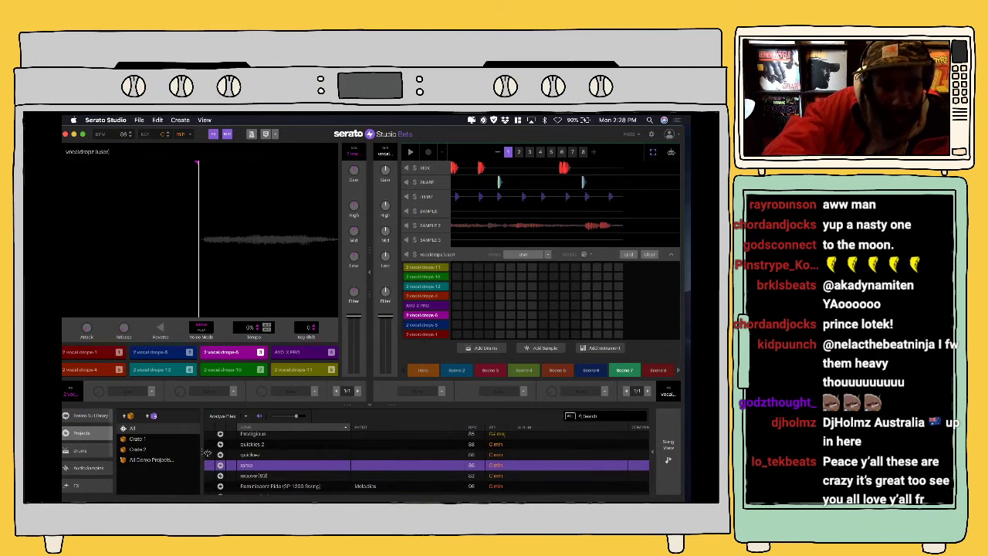
pyautogui.scroll(-3, 275, 455)
pyautogui.scroll(-5, 276, 455)
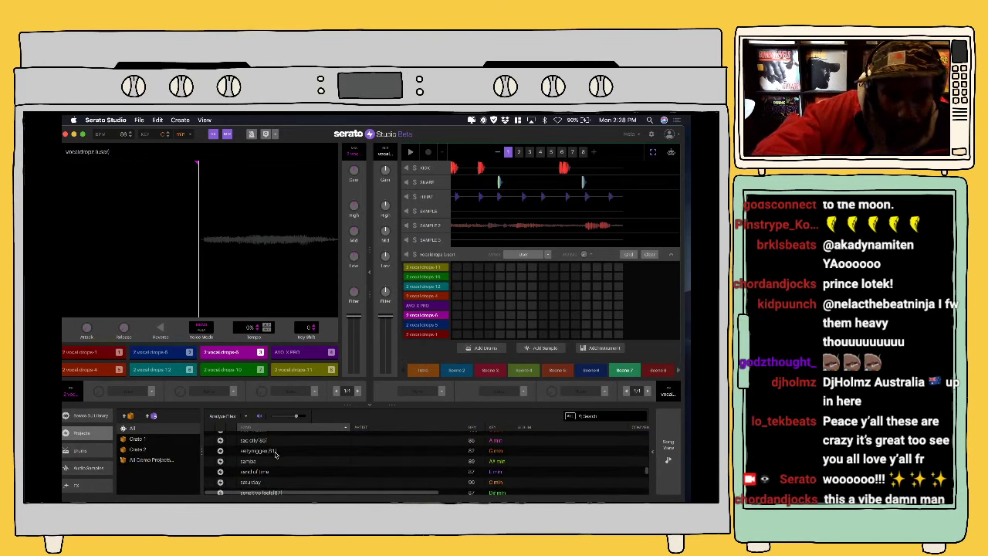
pyautogui.scroll(-5, 276, 455)
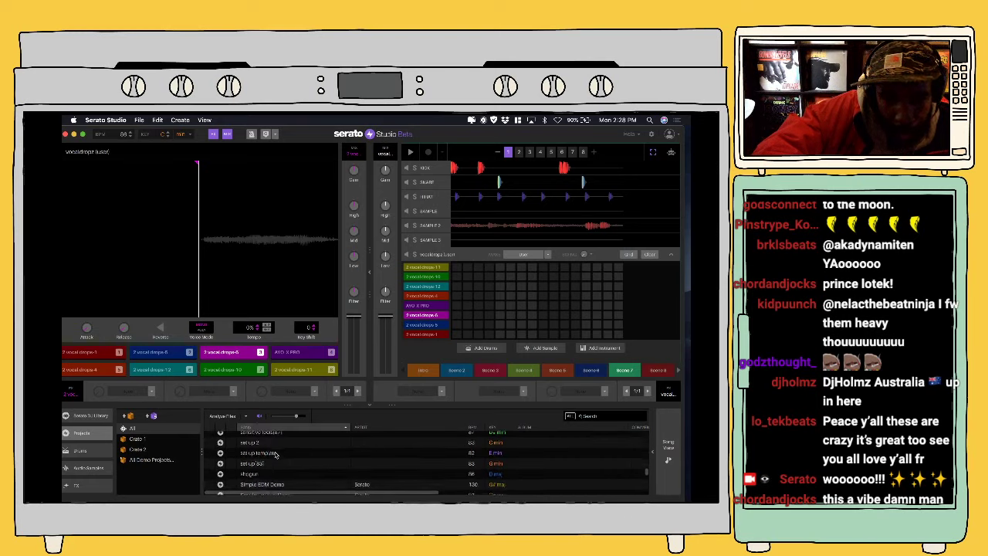
pyautogui.scroll(-5, 275, 455)
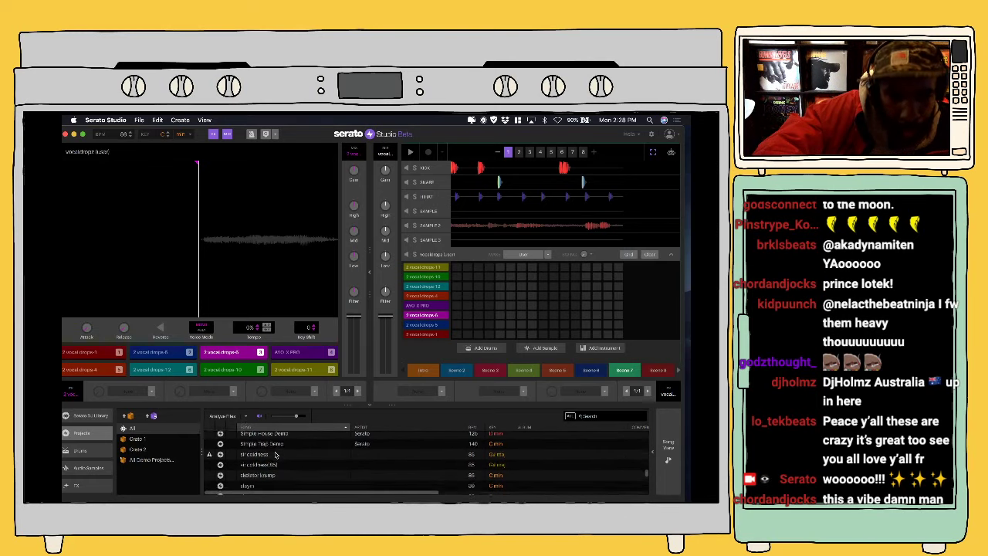
pyautogui.scroll(2, 276, 454)
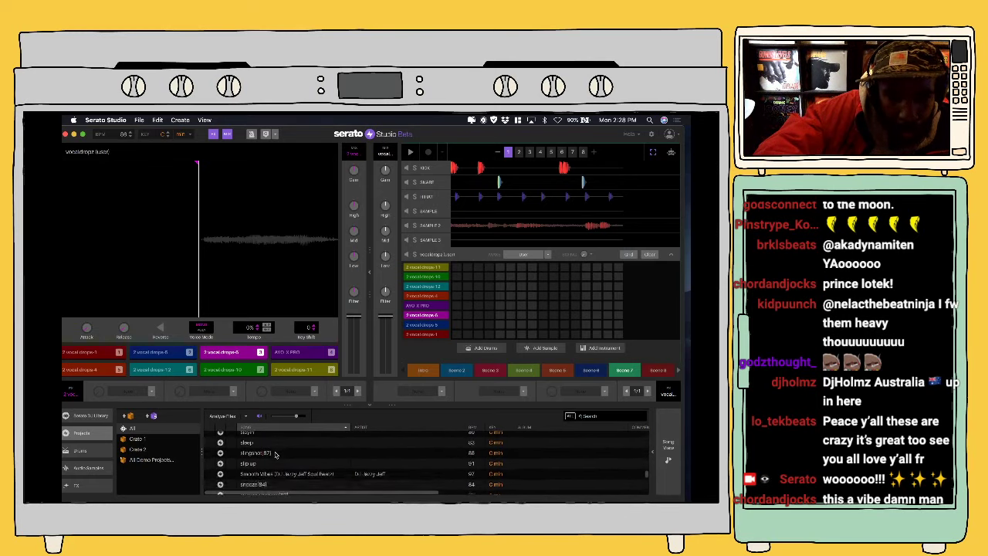
pyautogui.scroll(1, 276, 455)
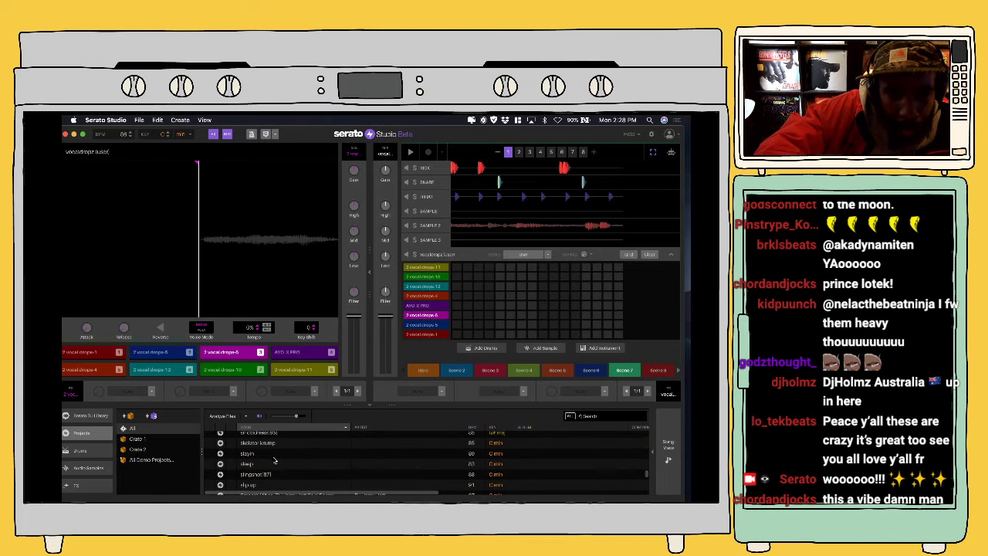
pyautogui.click(269, 475)
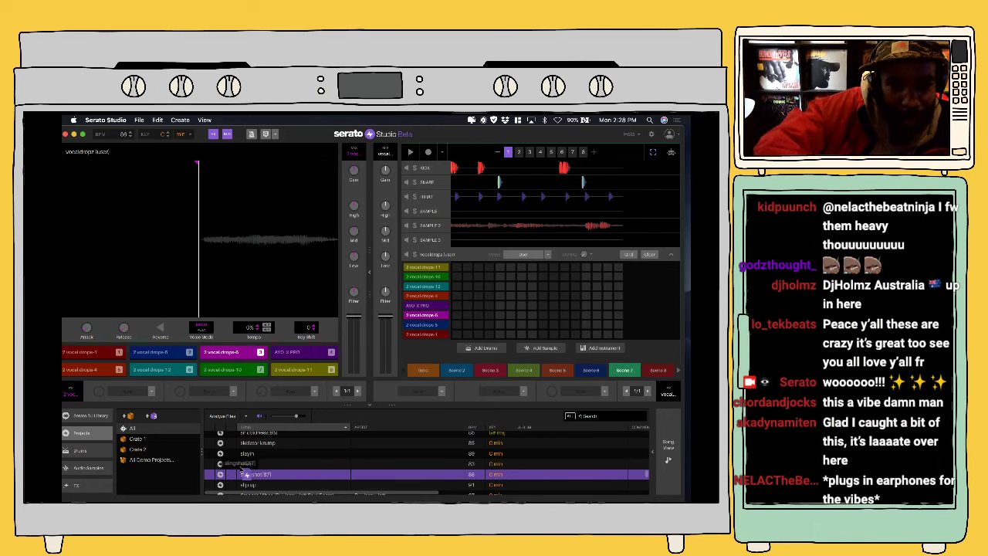
pyautogui.moveTo(245, 474); pyautogui.dragTo(263, 297)
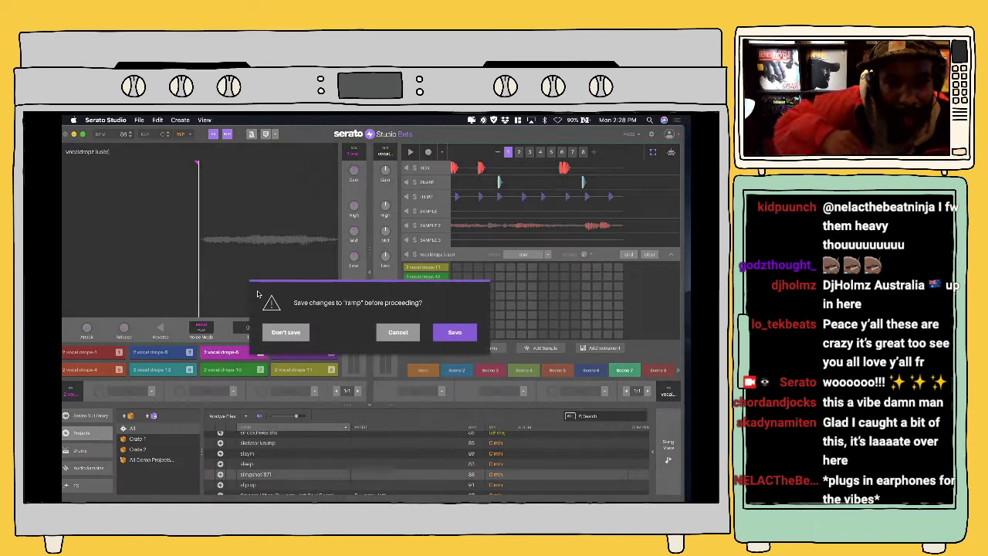
pyautogui.click(285, 335)
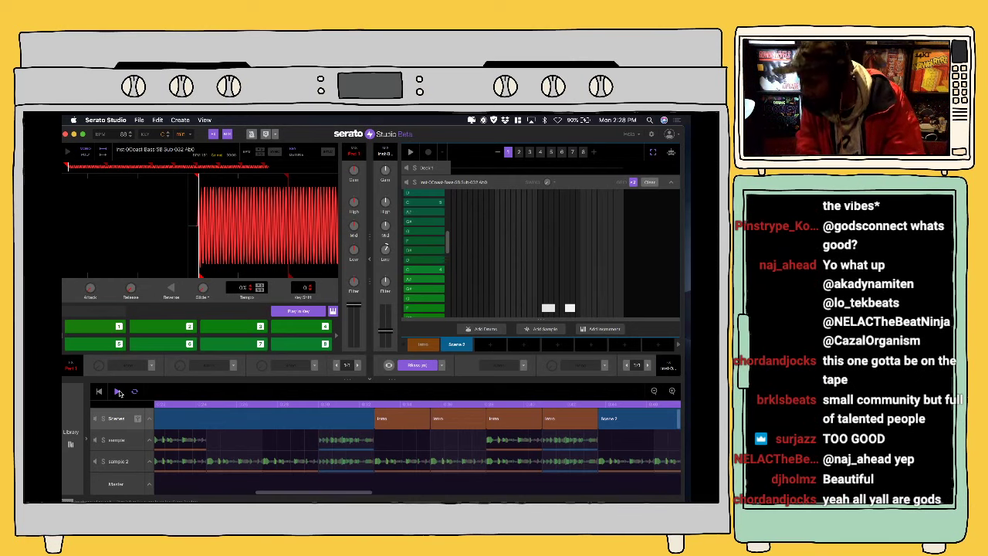
# Step: Play the song arrangement and look through its scene, sample and drum tracks in the timeline
pyautogui.click(118, 392)
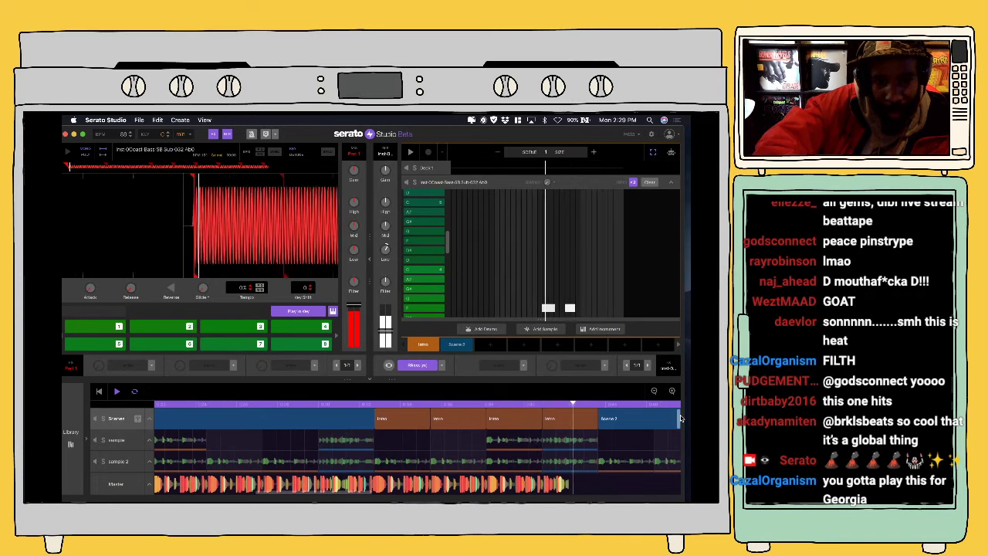
pyautogui.moveTo(683, 417); pyautogui.dragTo(682, 446)
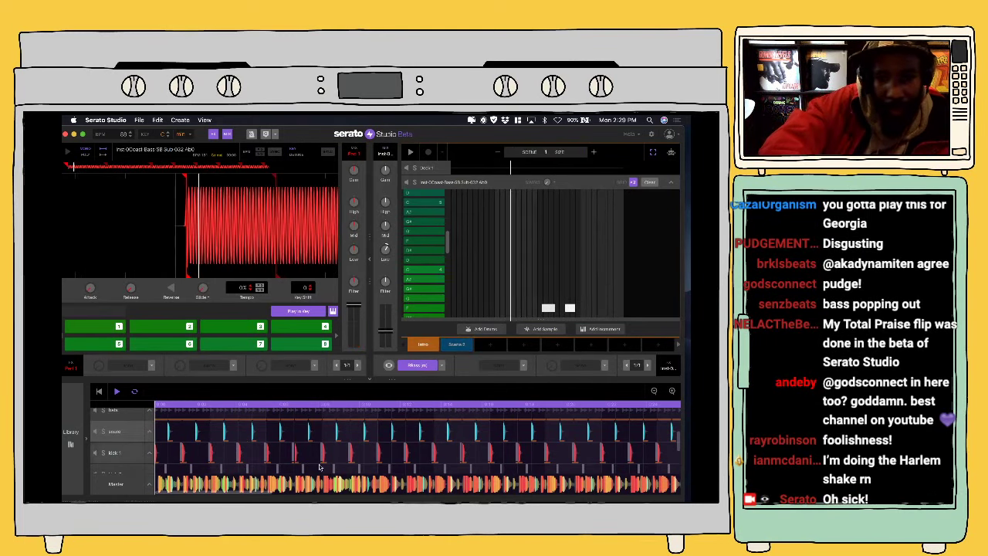
pyautogui.moveTo(680, 442); pyautogui.dragTo(683, 421)
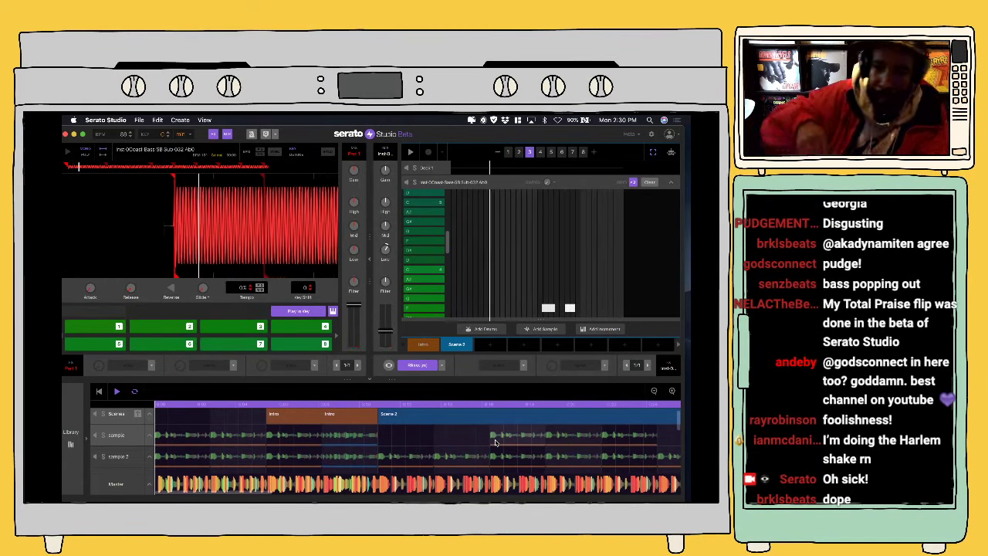
# Step: Look through the project library from slingshot[87] onward and select syrup on pancakes[88]
pyautogui.click(69, 445)
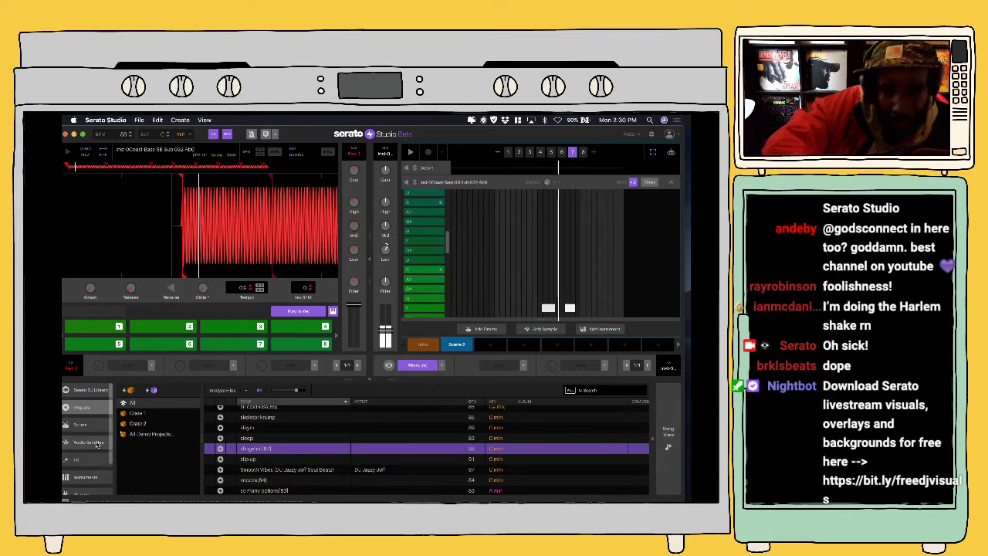
pyautogui.scroll(-5, 267, 440)
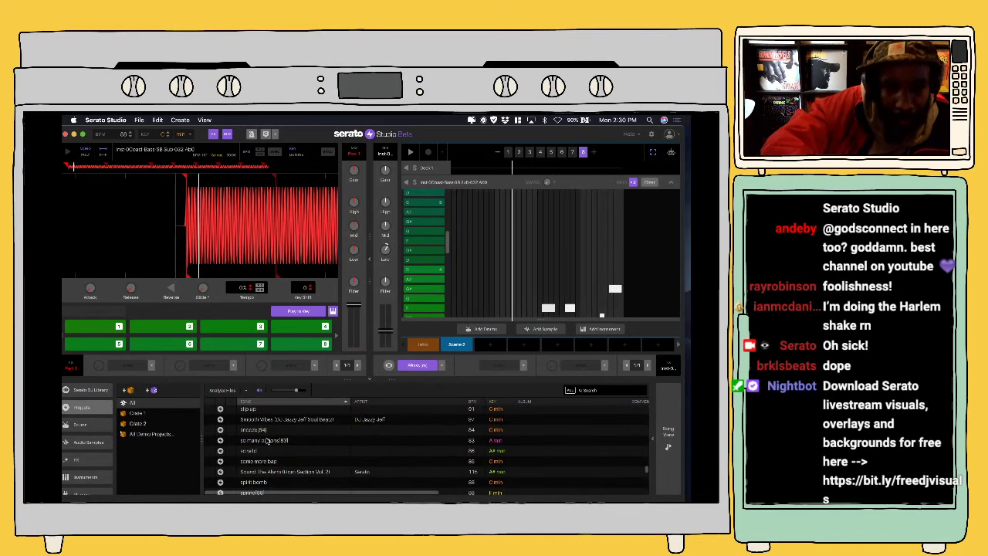
pyautogui.scroll(-4, 268, 440)
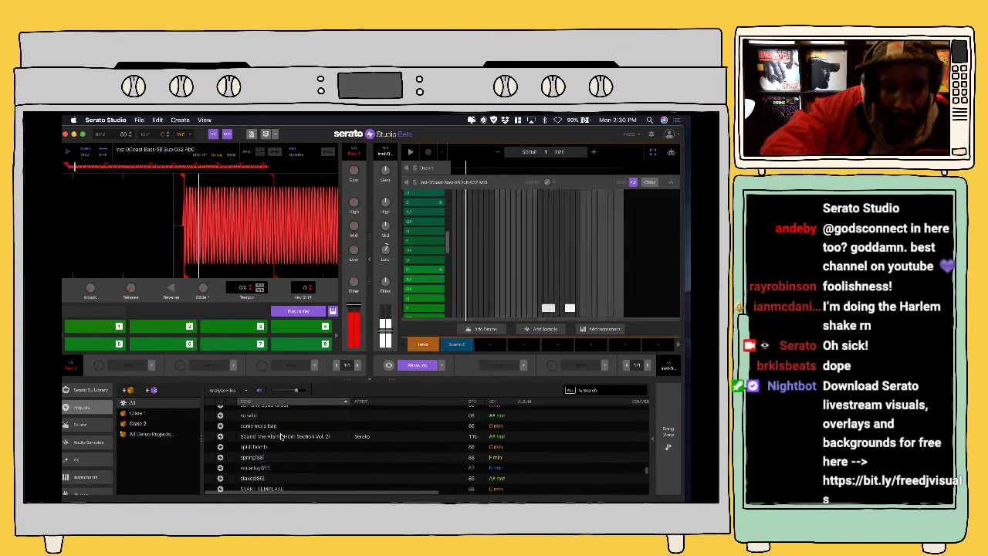
pyautogui.scroll(-2, 281, 437)
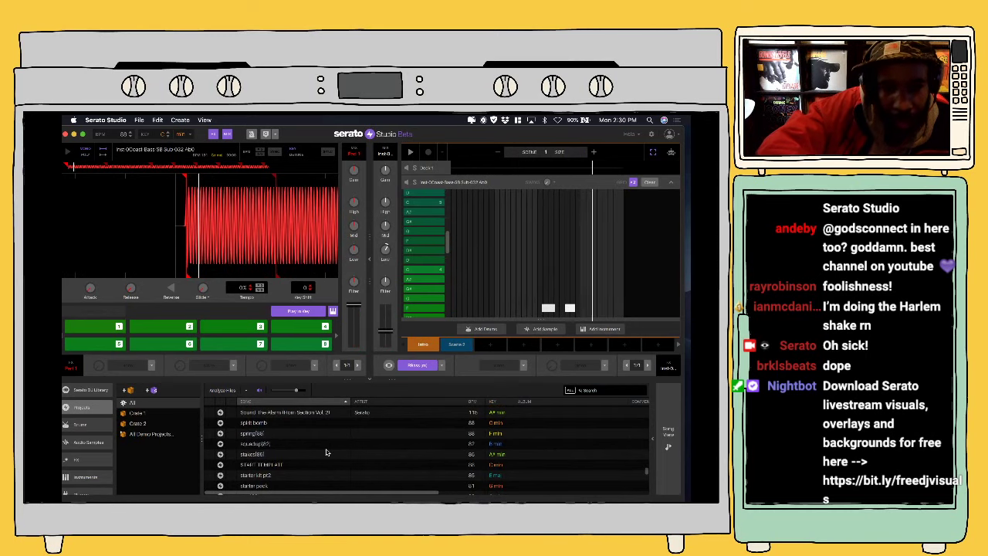
pyautogui.scroll(-3, 326, 453)
pyautogui.scroll(-8, 326, 452)
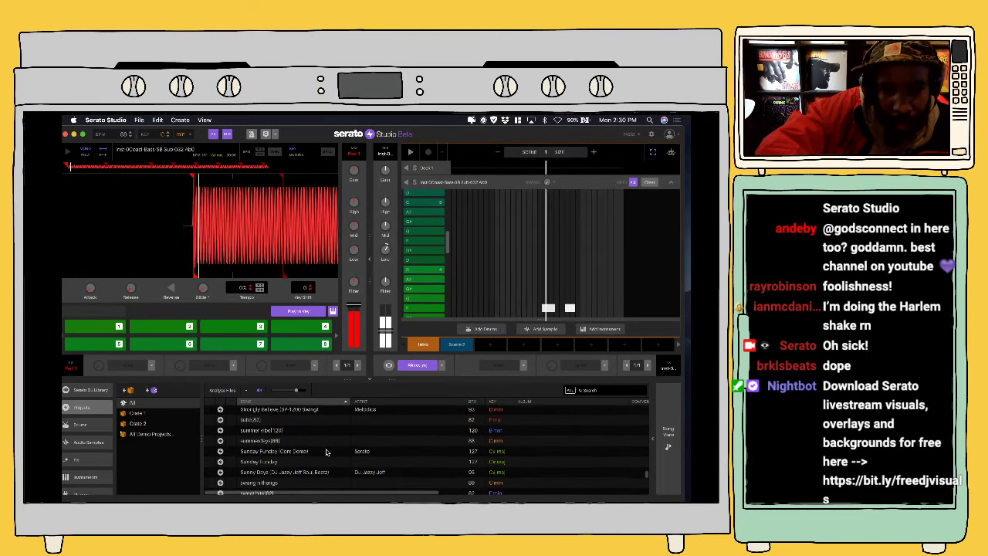
pyautogui.scroll(-10, 326, 452)
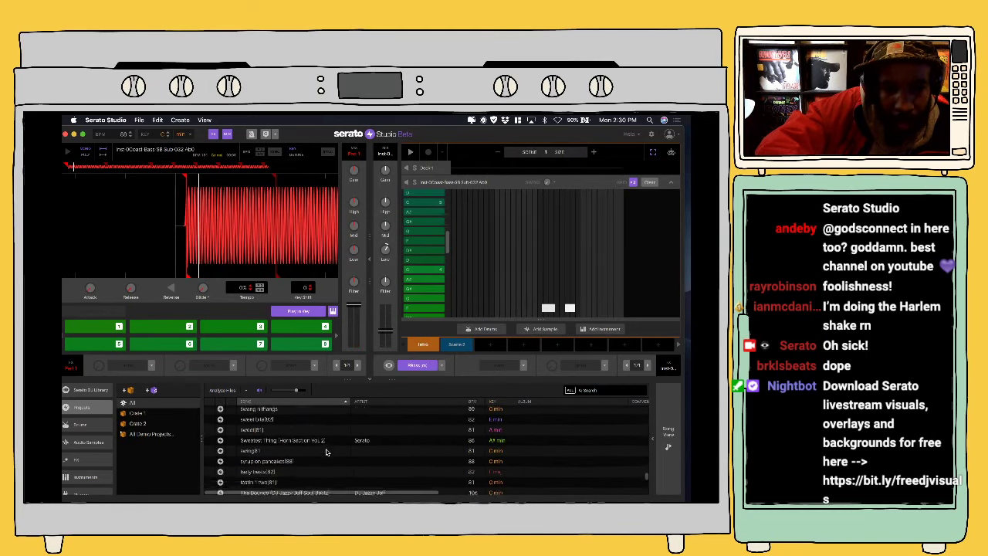
pyautogui.scroll(-1, 326, 453)
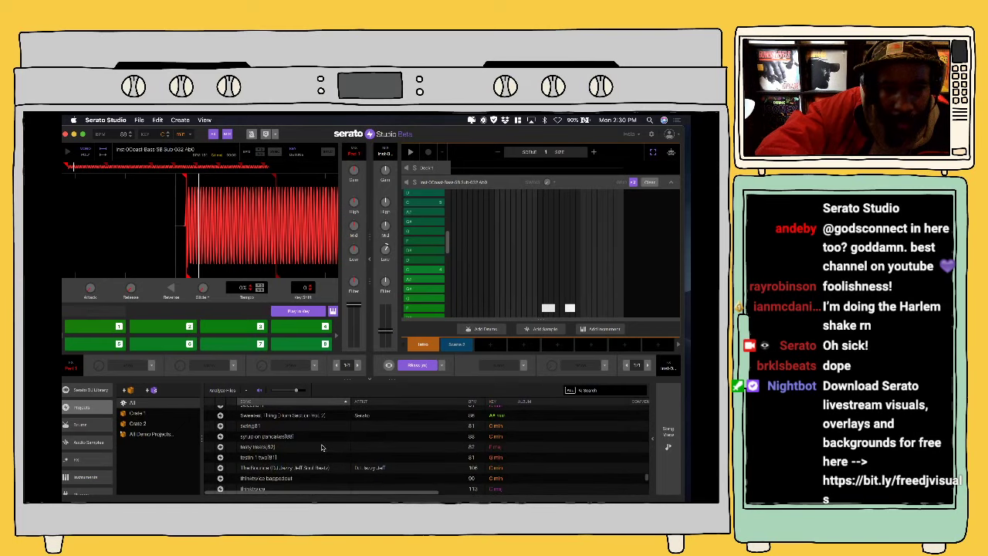
pyautogui.click(308, 437)
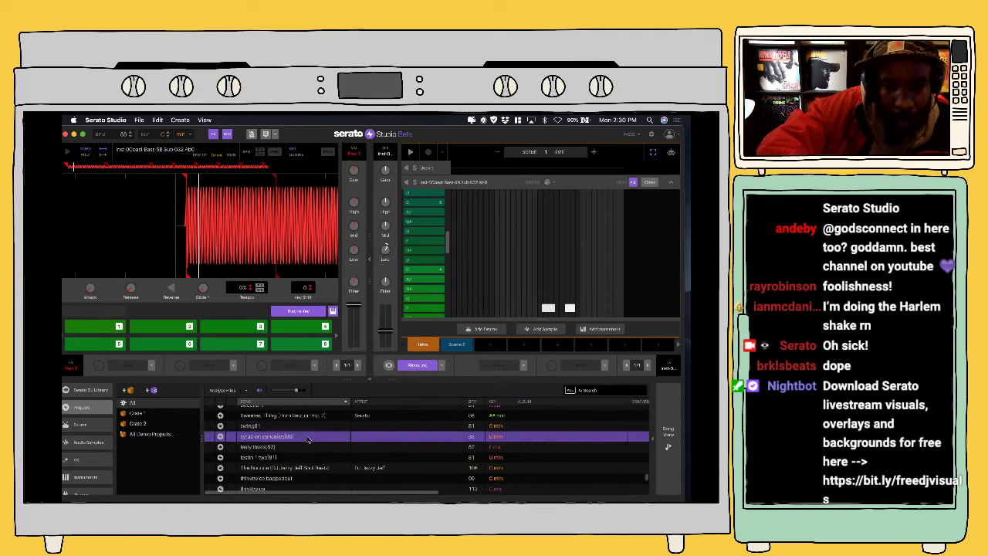
pyautogui.moveTo(308, 439); pyautogui.dragTo(283, 442)
# Step: Open the project thinktwice bappedout without saving the changes to slingshot[87], and play its song arrangement
pyautogui.scroll(-3, 306, 448)
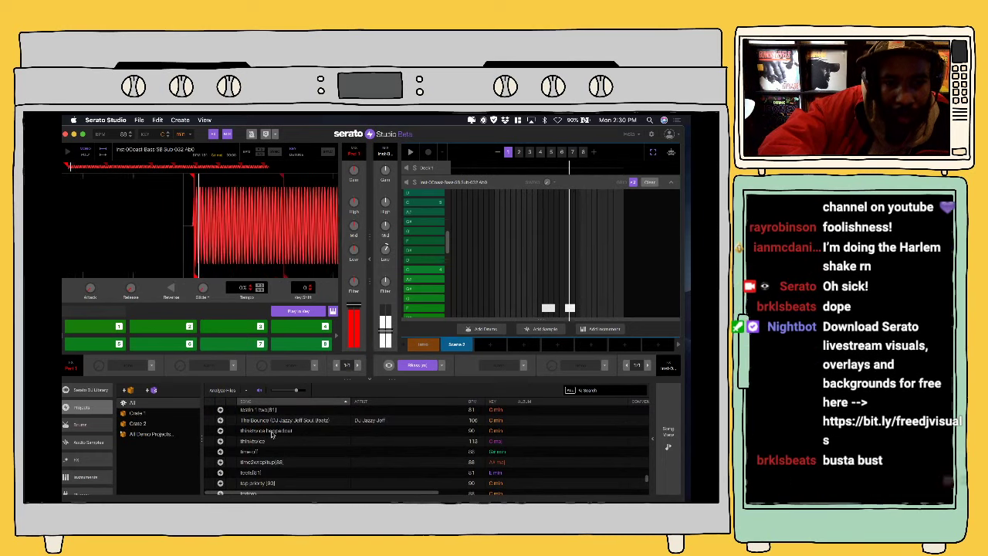
pyautogui.click(272, 433)
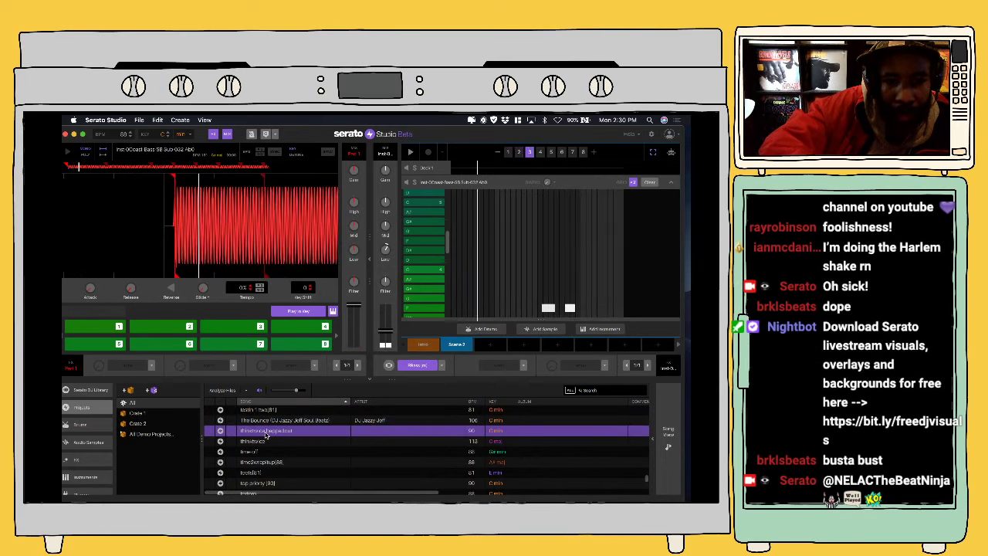
pyautogui.moveTo(214, 432); pyautogui.dragTo(311, 289)
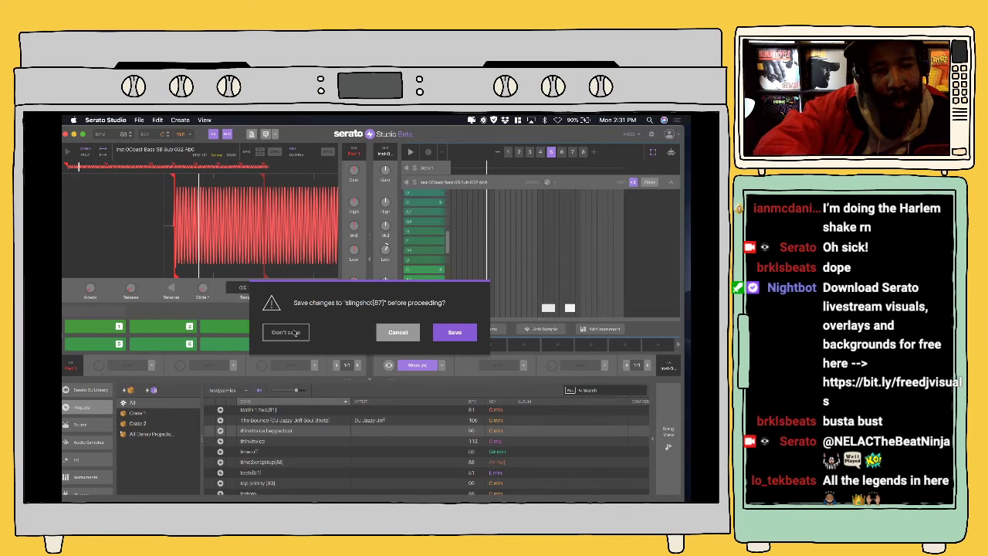
pyautogui.click(294, 333)
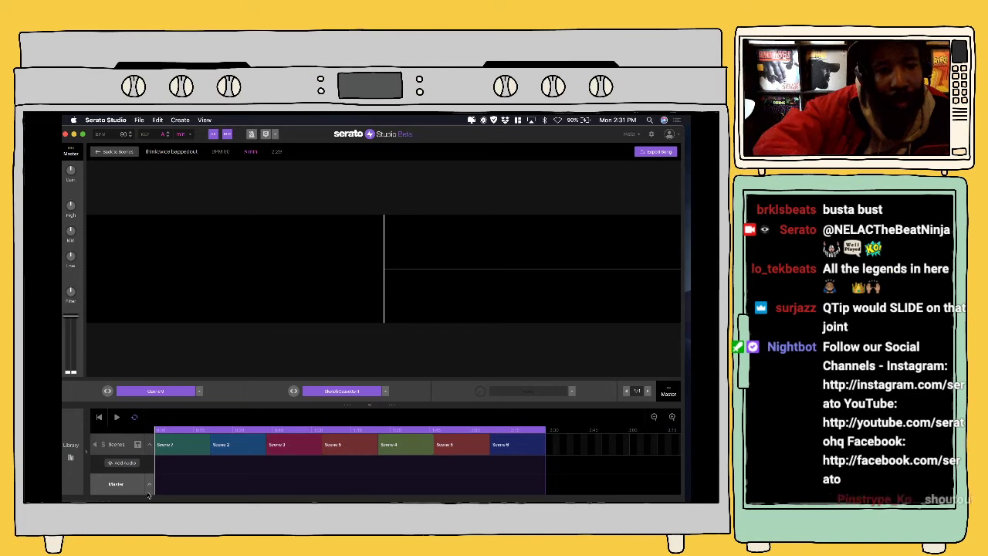
pyautogui.click(117, 417)
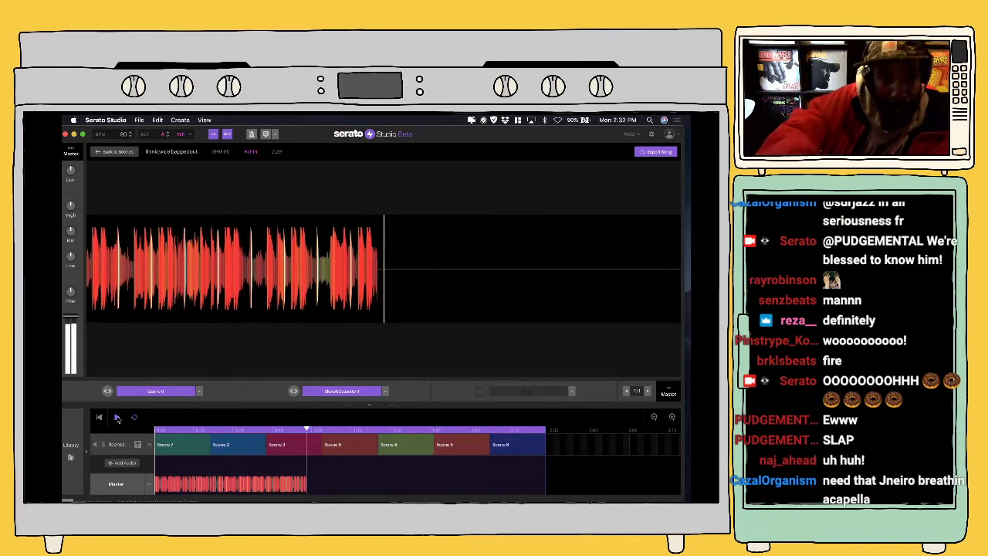
# Step: Find the project very first time in the library, open it without saving thinktwice bappedout, and play its song arrangement
pyautogui.click(69, 447)
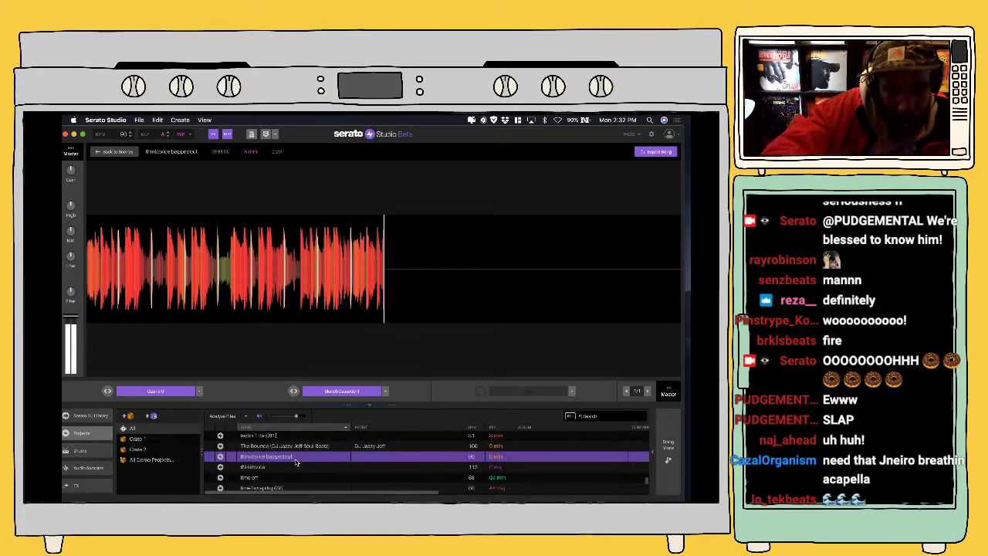
pyautogui.scroll(-5, 296, 462)
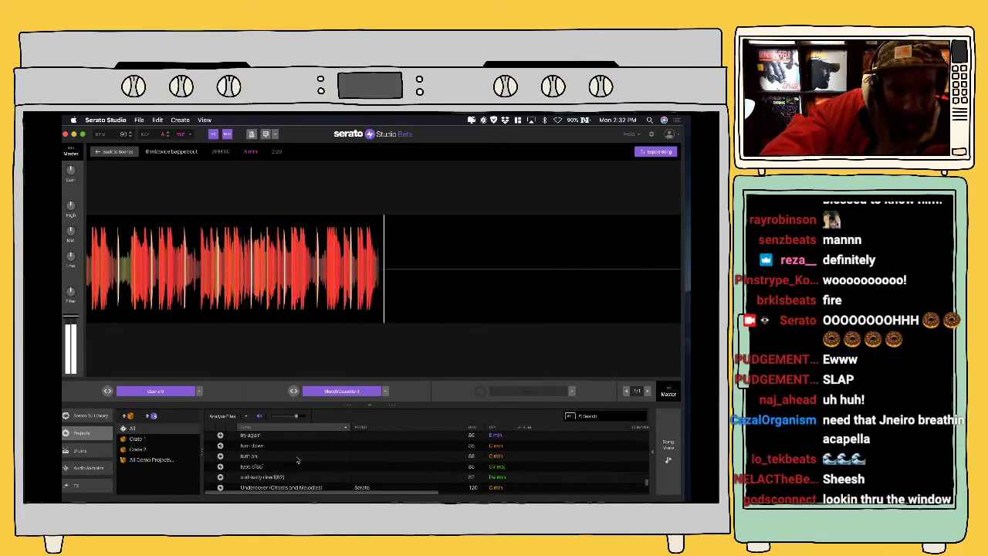
pyautogui.scroll(-5, 297, 461)
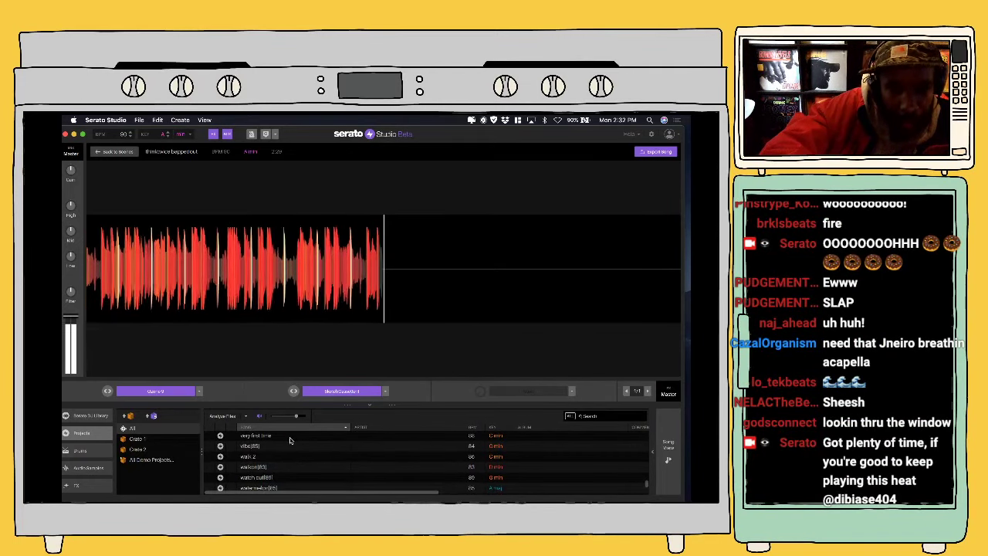
pyautogui.click(288, 437)
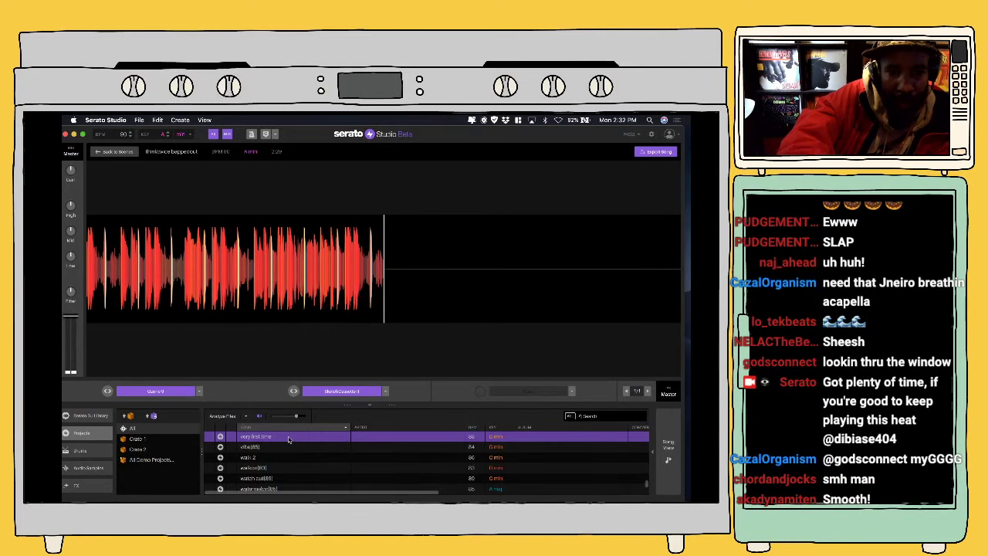
pyautogui.moveTo(289, 439); pyautogui.dragTo(275, 337)
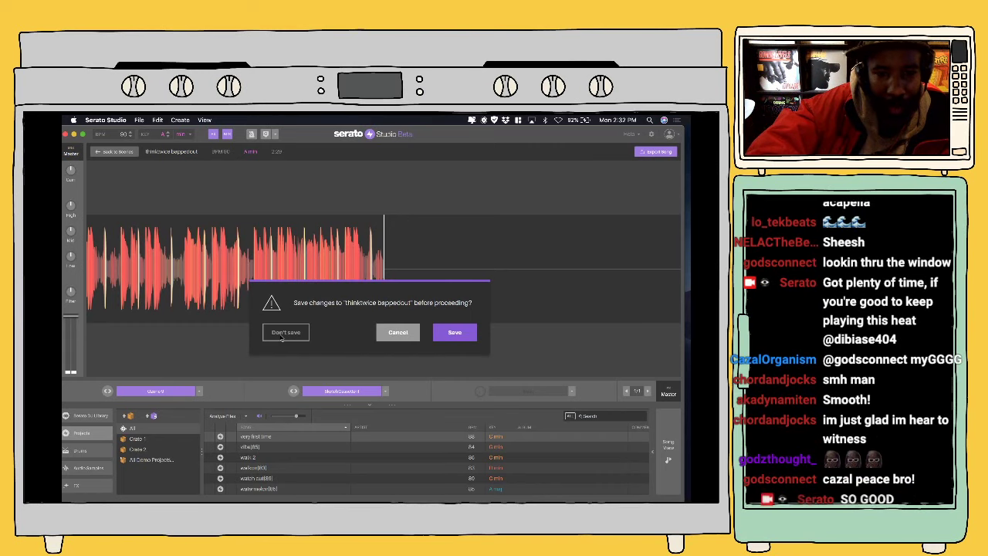
pyautogui.click(285, 333)
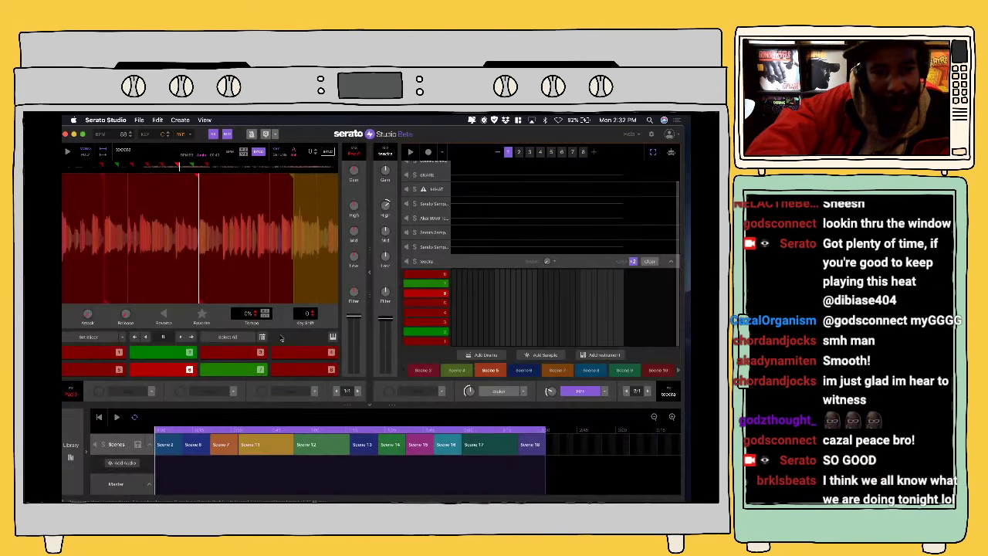
pyautogui.click(116, 417)
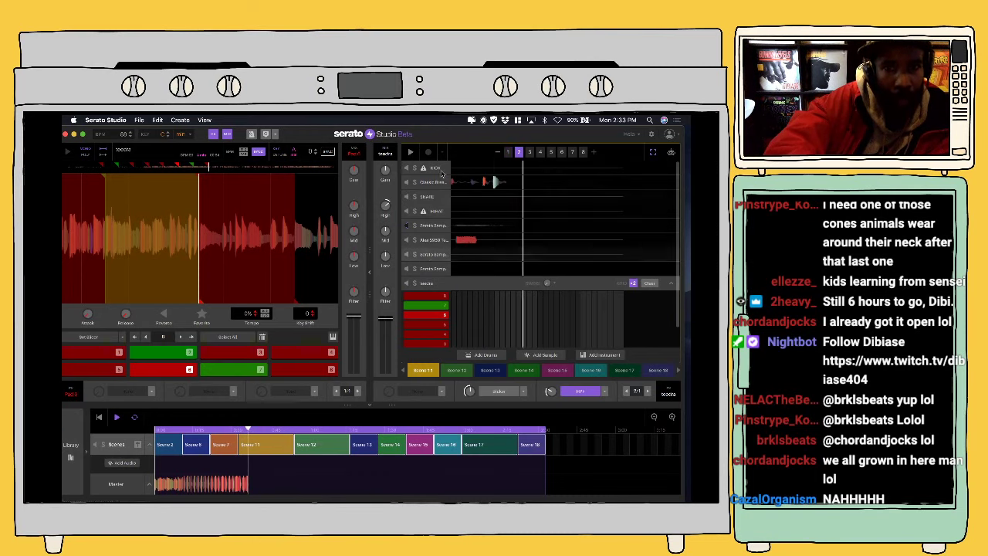
# Step: Expand the KICK track with the missing file and show the Smack Pack Vol 6 sounds in the drum library
pyautogui.click(435, 169)
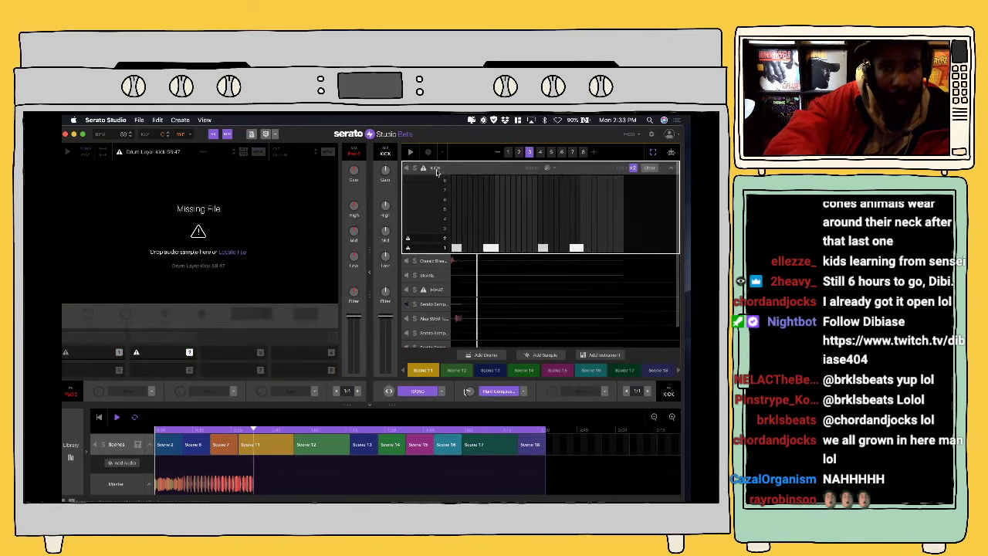
pyautogui.click(70, 455)
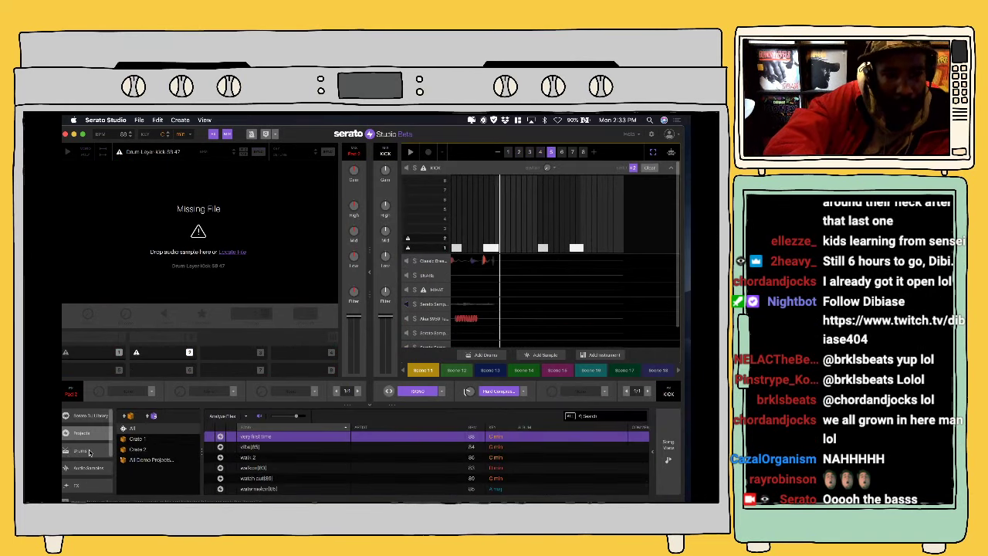
pyautogui.click(85, 451)
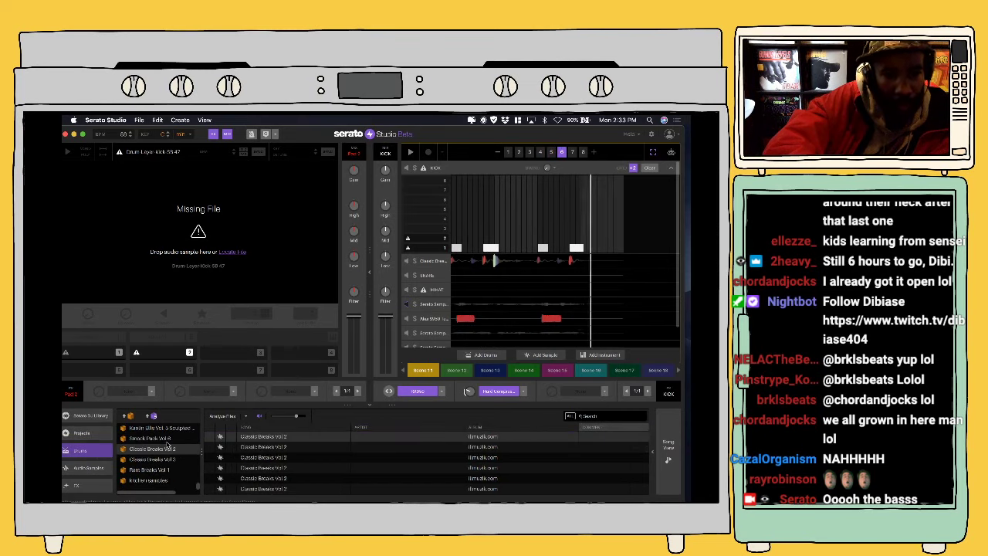
pyautogui.click(167, 439)
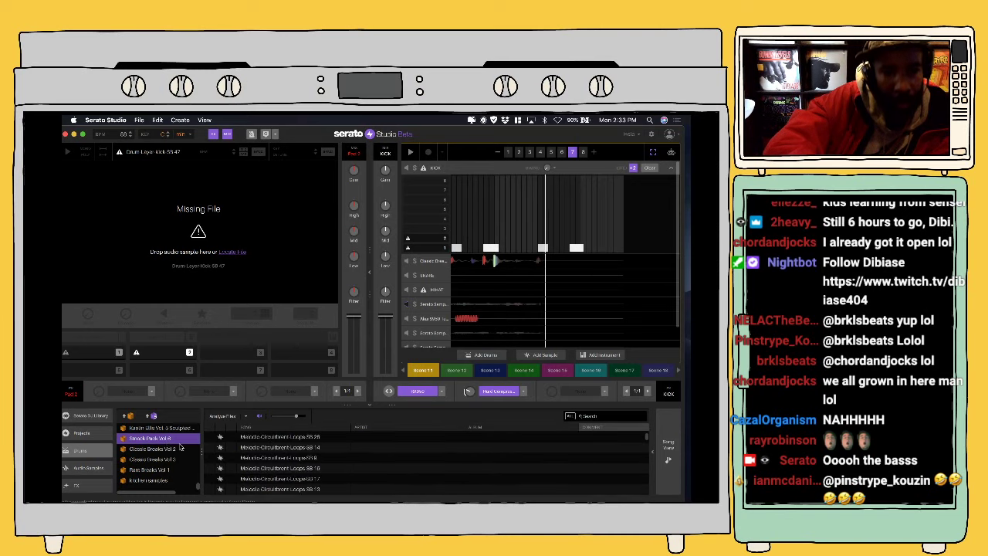
# Step: Find the 9th wonder crate among the drum packs and load its second listed sample in place of the KICK track's missing file
pyautogui.scroll(3, 171, 441)
pyautogui.scroll(-5, 174, 443)
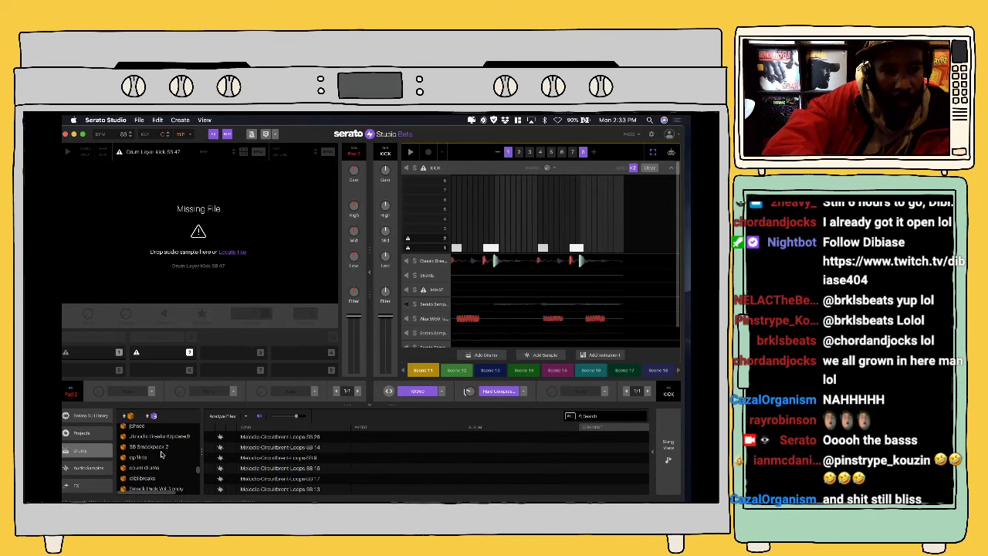
pyautogui.scroll(-3, 161, 464)
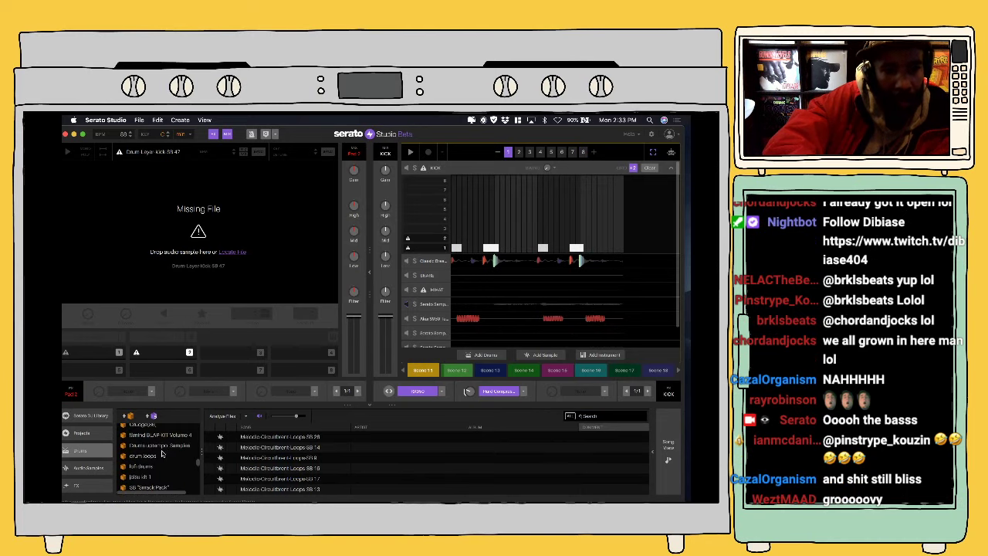
pyautogui.scroll(8, 158, 447)
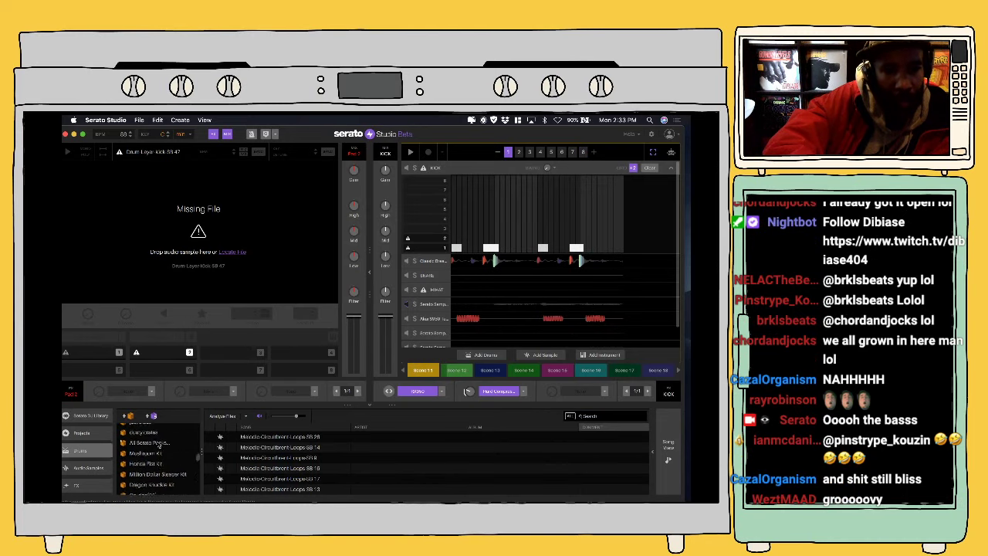
pyautogui.scroll(1, 158, 447)
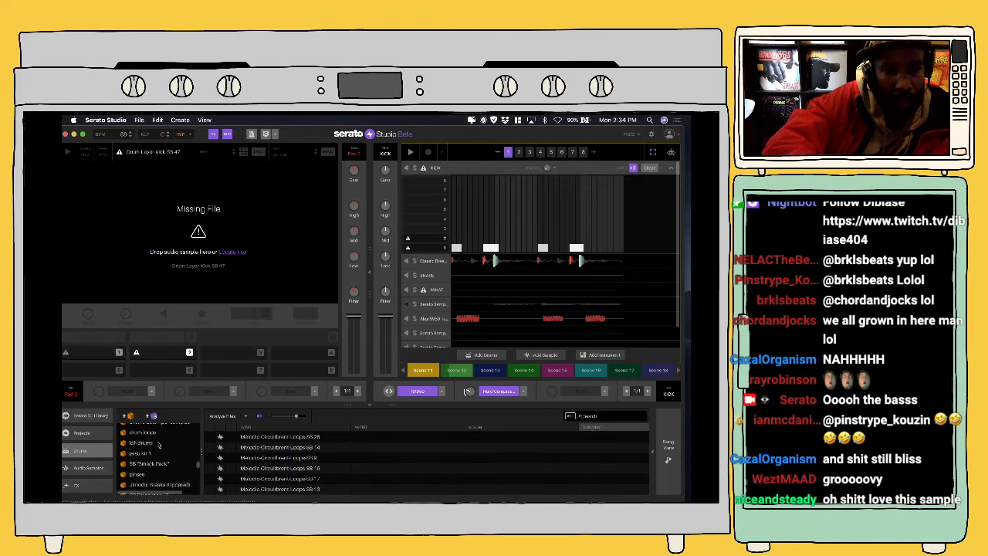
pyautogui.scroll(5, 158, 448)
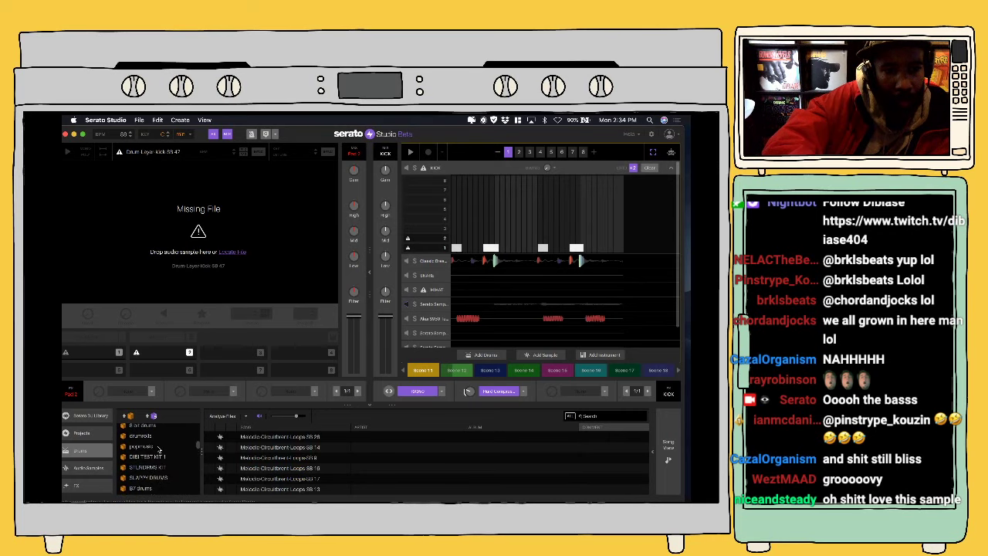
pyautogui.scroll(4, 159, 449)
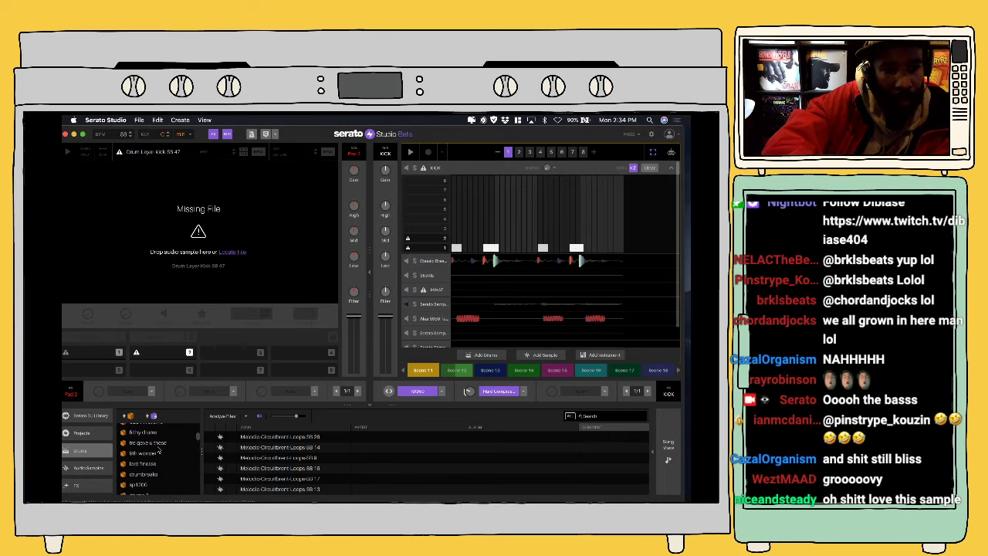
pyautogui.click(155, 454)
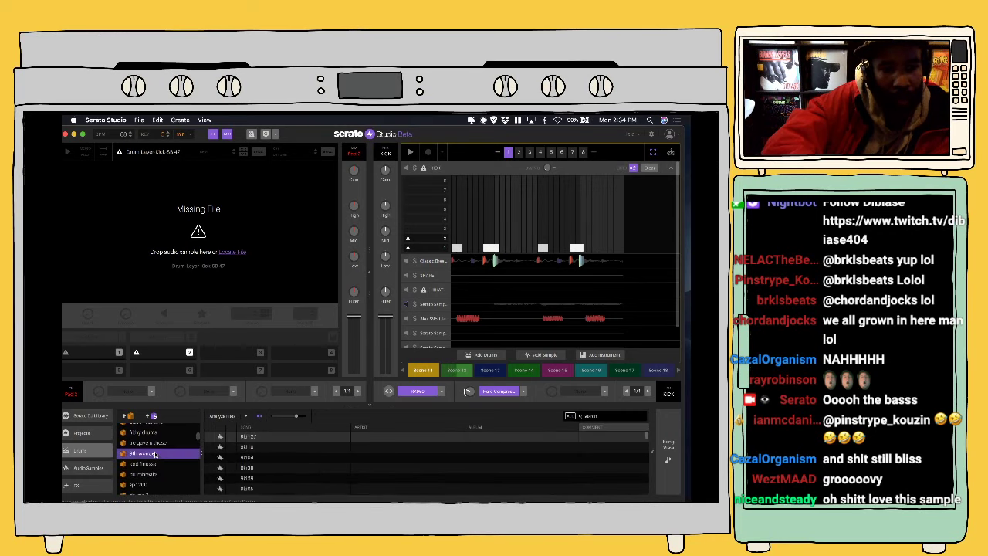
pyautogui.click(307, 450)
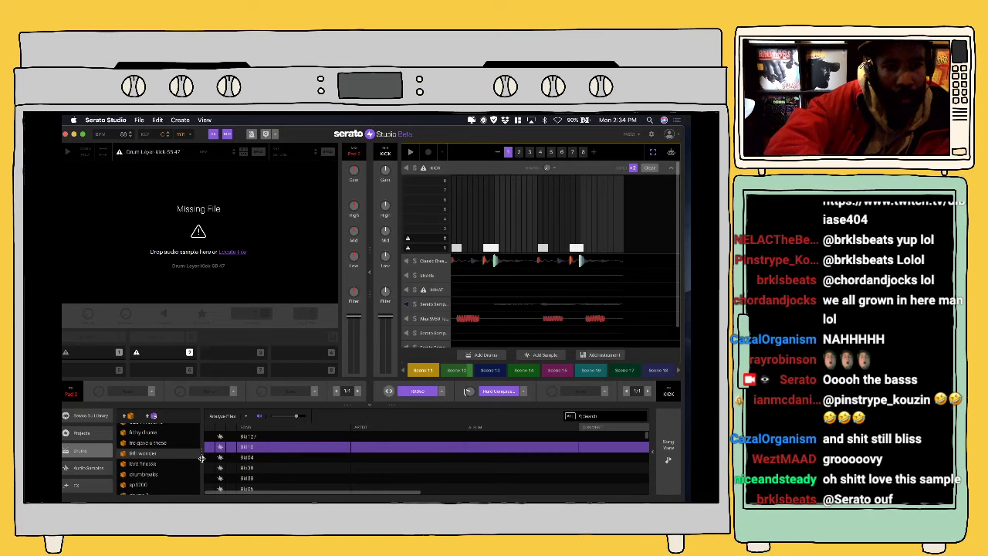
pyautogui.moveTo(298, 429); pyautogui.dragTo(248, 286)
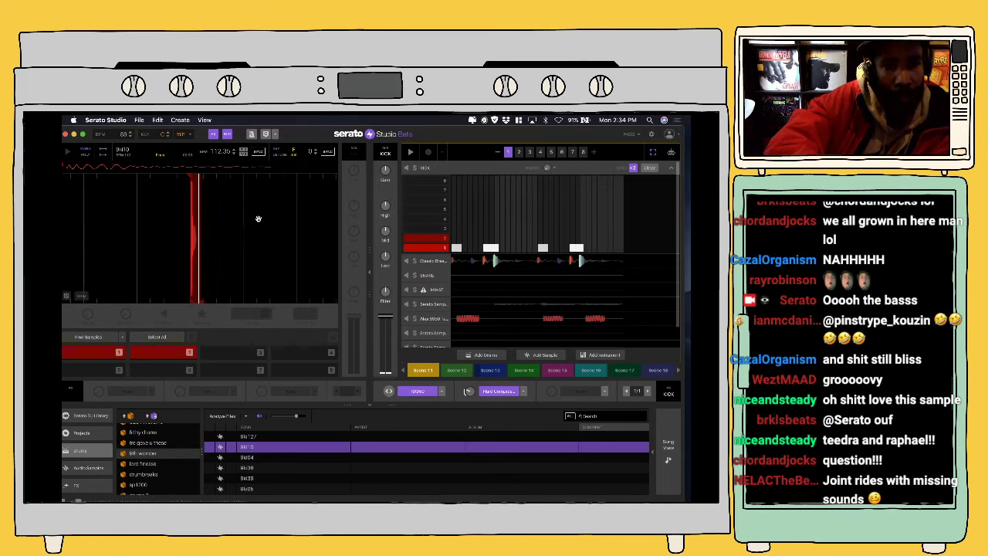
pyautogui.click(198, 292)
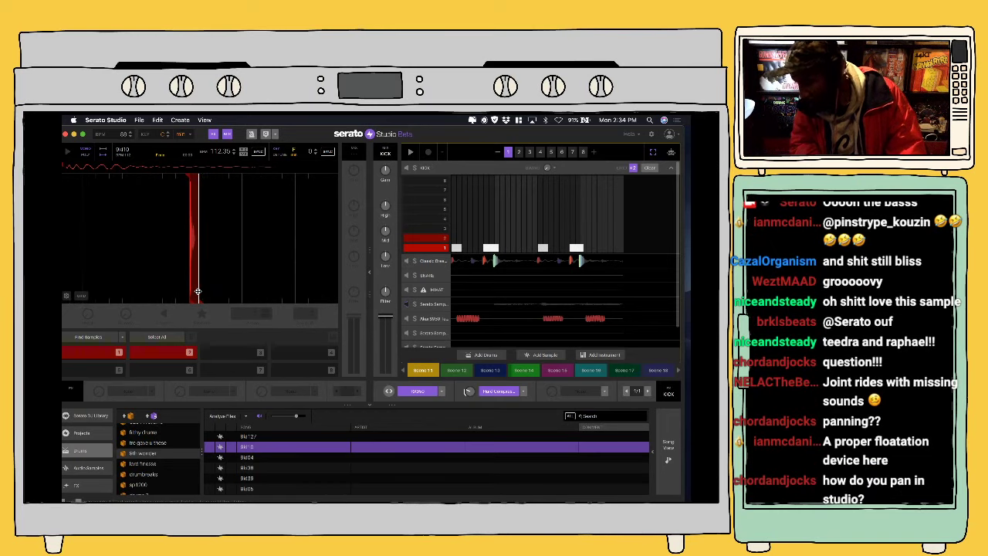
# Step: Browse the full list of saved projects from very first time through the w–z titles and back up to the titles beginning with o
pyautogui.click(100, 432)
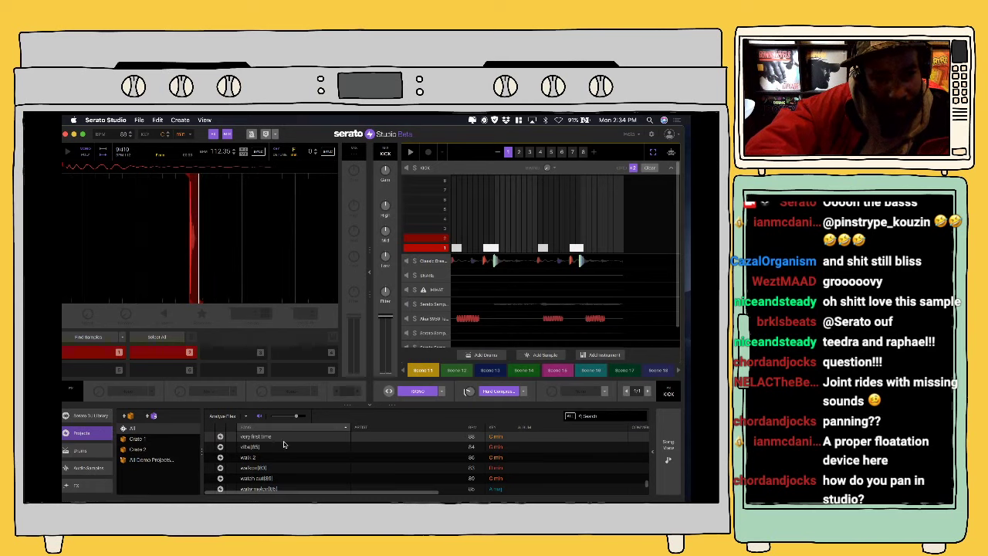
pyautogui.scroll(-5, 285, 446)
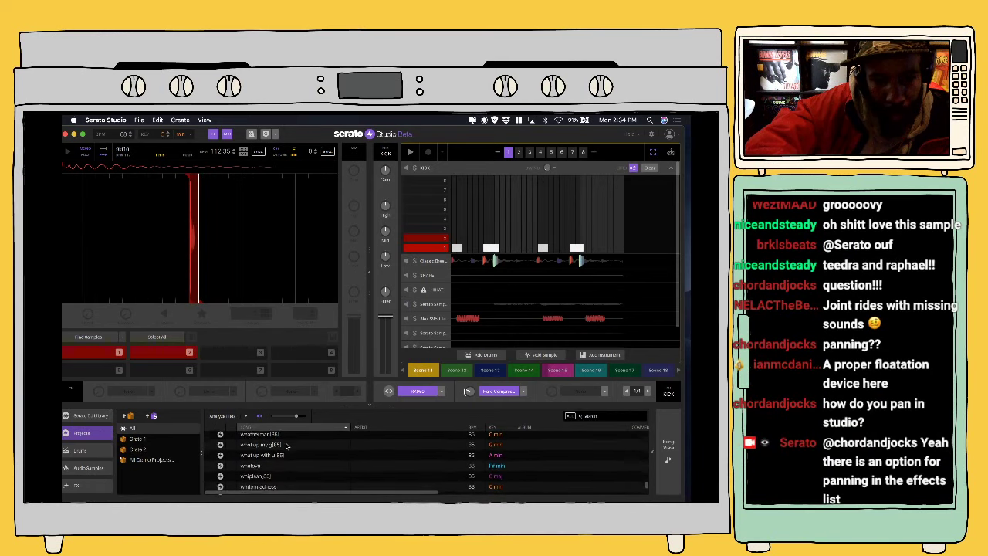
pyautogui.scroll(-5, 286, 446)
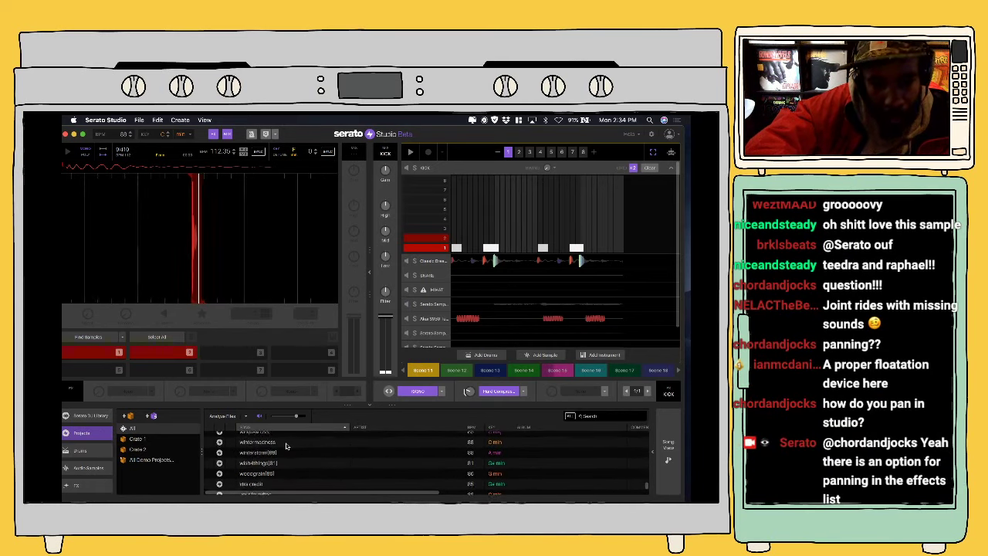
pyautogui.scroll(-2, 286, 446)
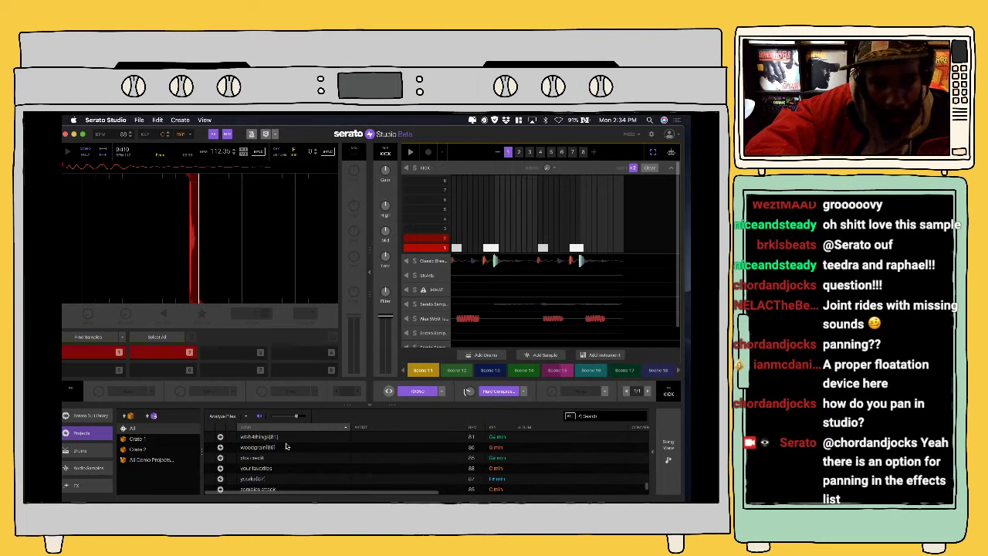
pyautogui.scroll(6, 324, 453)
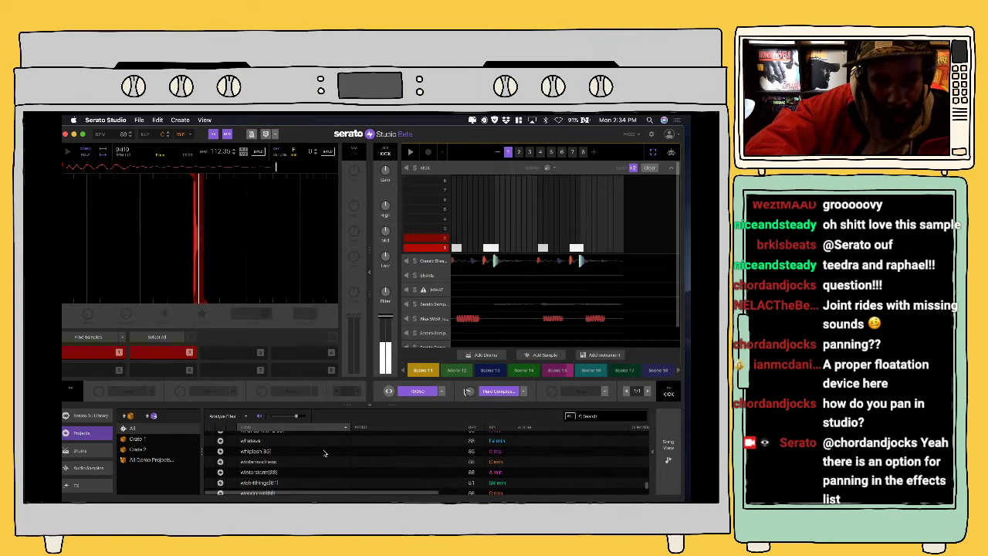
pyautogui.scroll(2, 324, 453)
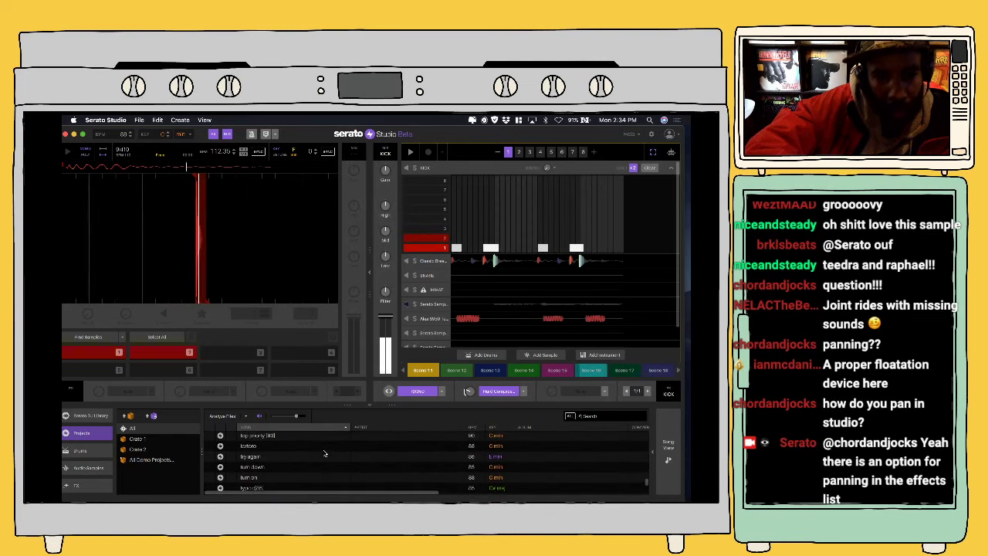
pyautogui.scroll(2, 324, 453)
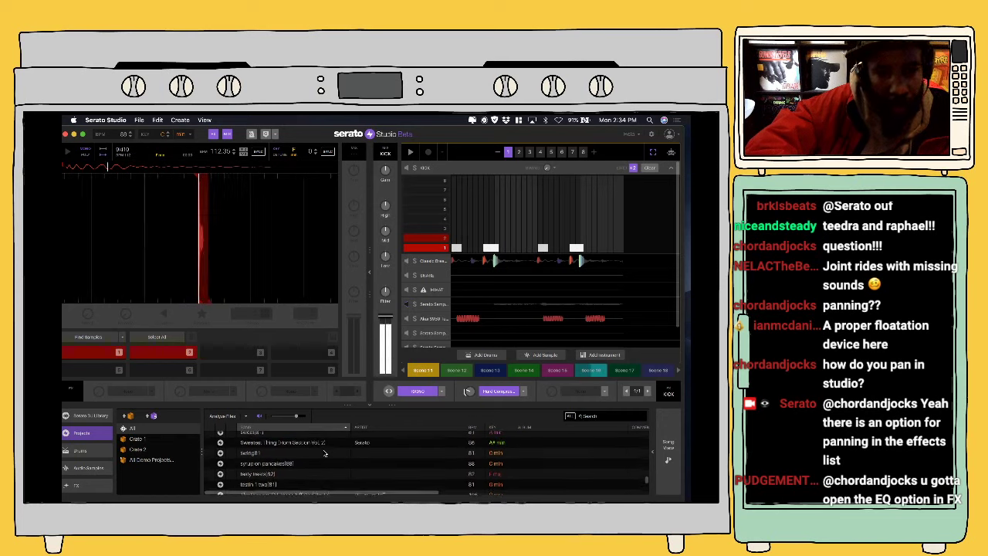
pyautogui.scroll(2, 324, 453)
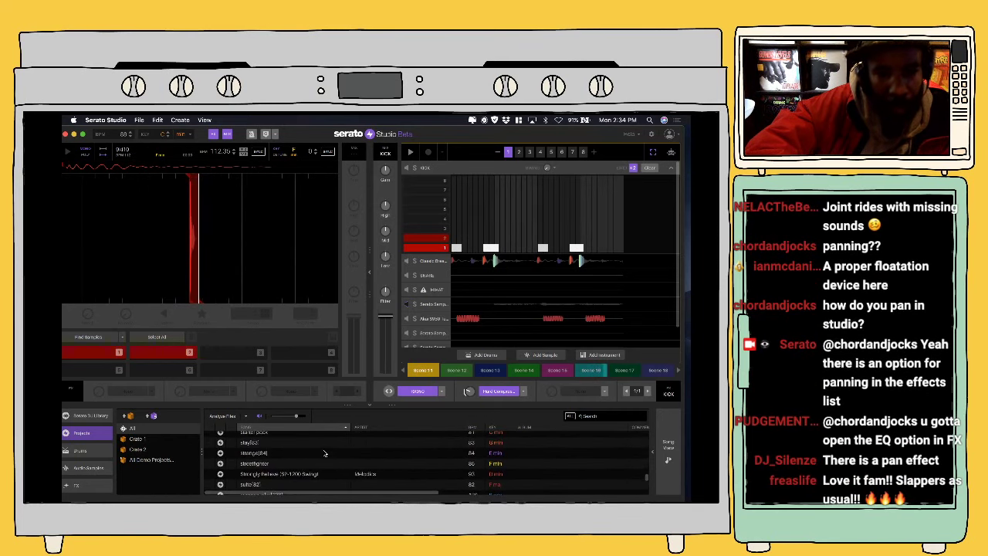
pyautogui.scroll(1, 325, 453)
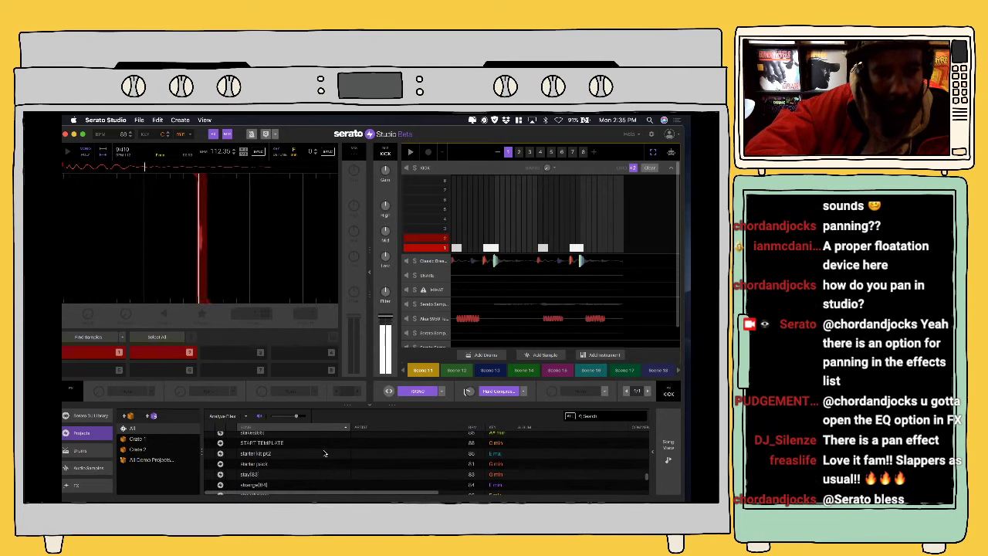
pyautogui.scroll(5, 324, 453)
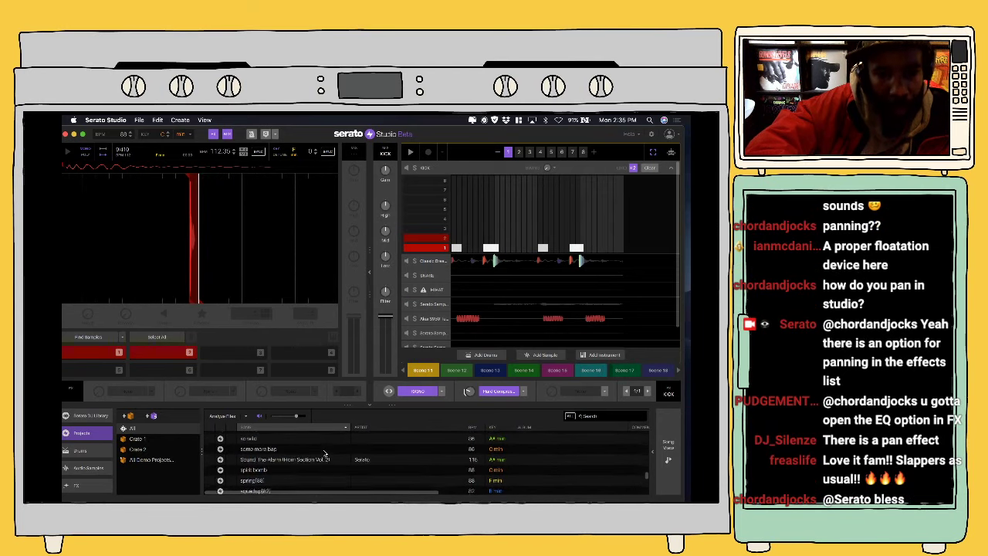
pyautogui.scroll(3, 324, 453)
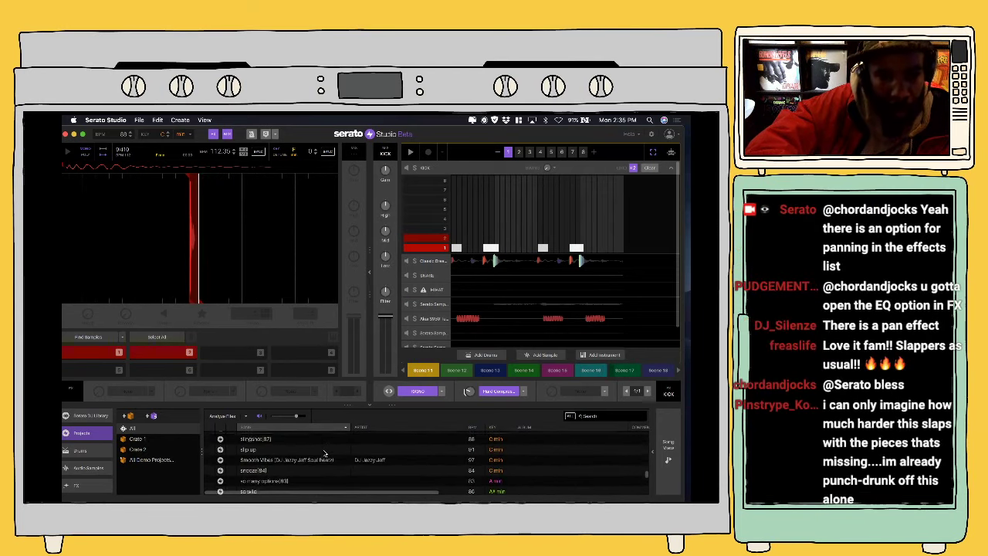
pyautogui.scroll(4, 324, 453)
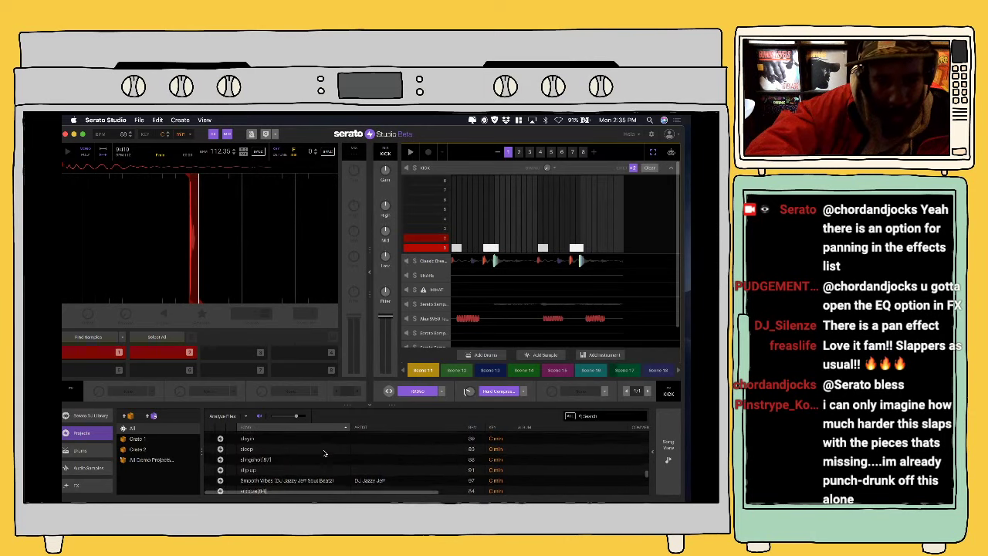
pyautogui.scroll(2, 324, 453)
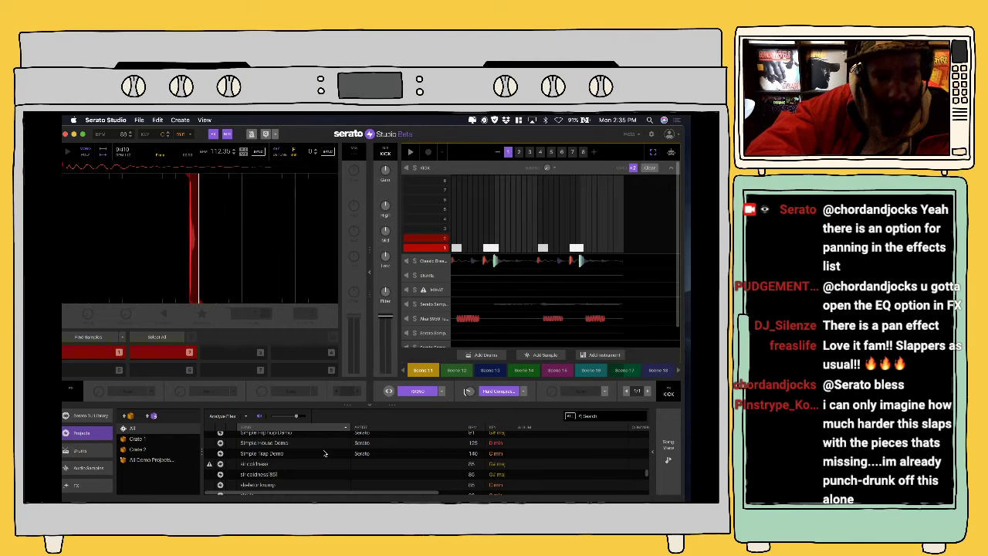
pyautogui.scroll(2, 324, 453)
pyautogui.scroll(6, 324, 453)
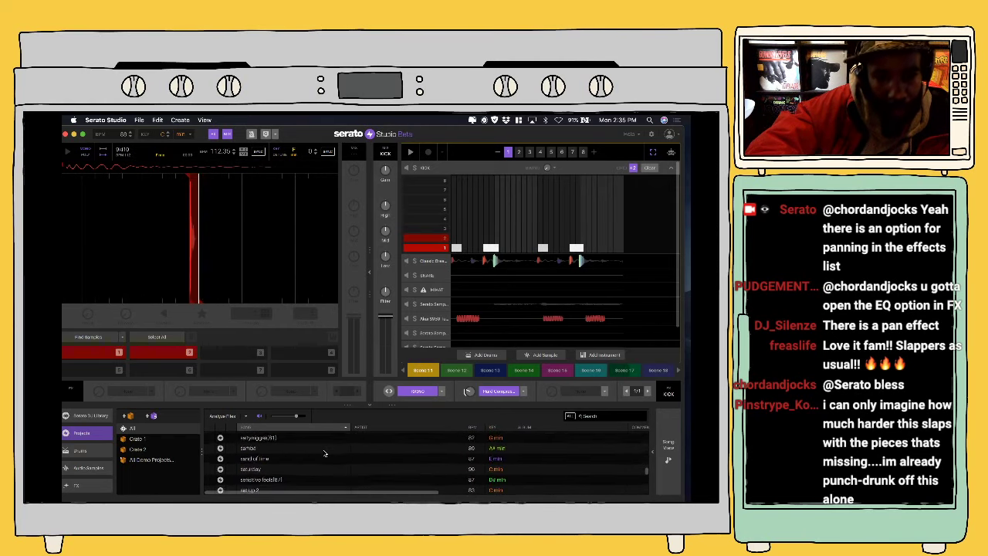
pyautogui.scroll(3, 324, 453)
pyautogui.scroll(3, 324, 453)
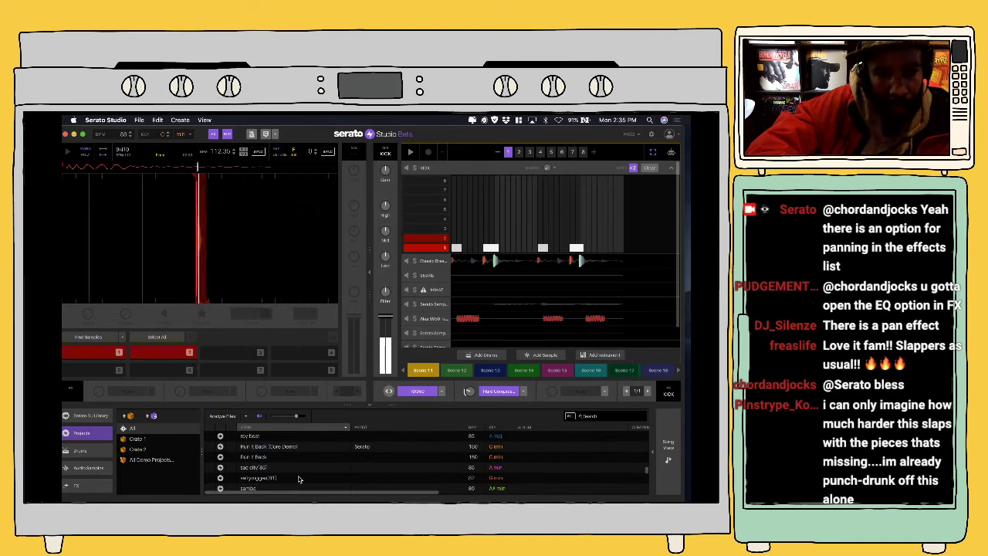
pyautogui.scroll(4, 309, 463)
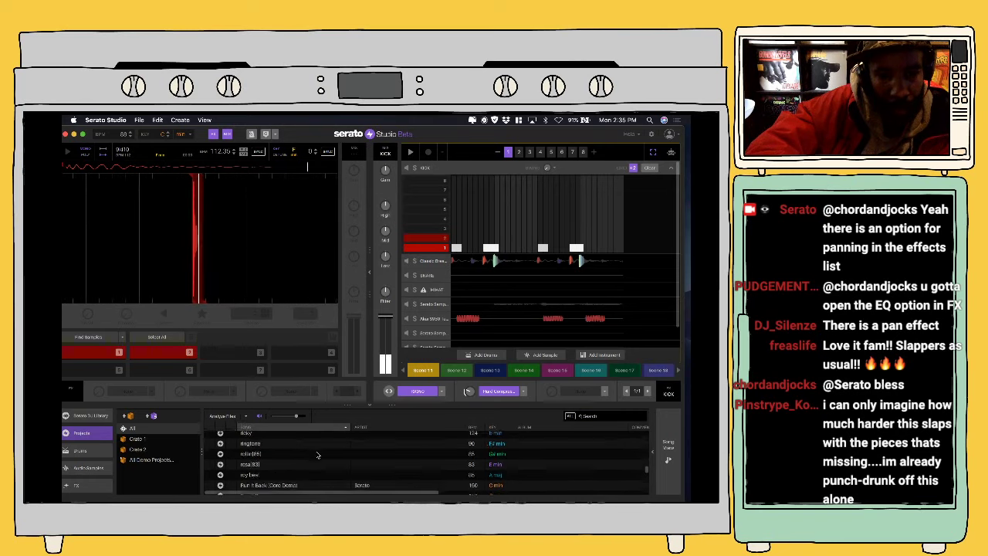
pyautogui.scroll(4, 317, 456)
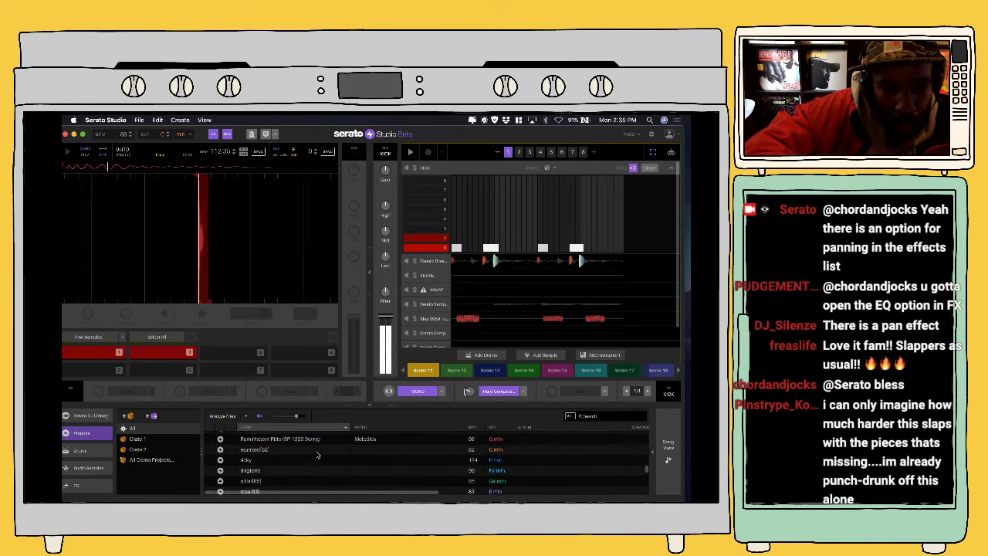
pyautogui.scroll(4, 317, 455)
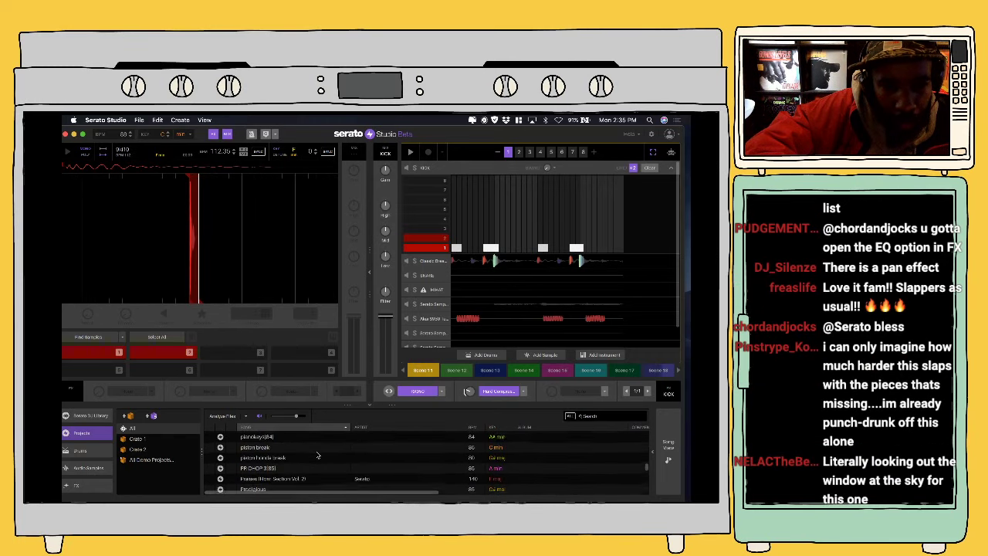
pyautogui.scroll(4, 316, 455)
pyautogui.scroll(5, 317, 455)
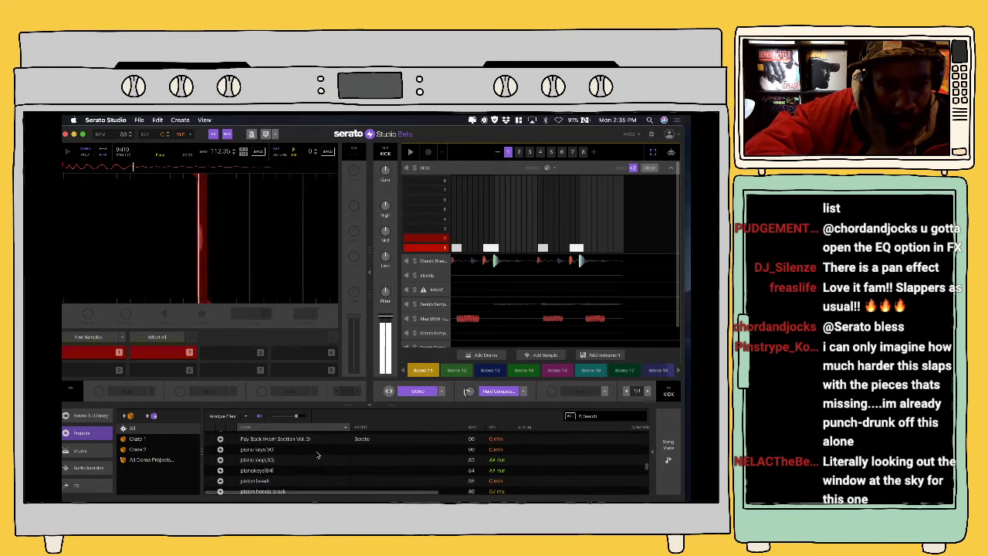
pyautogui.scroll(5, 317, 455)
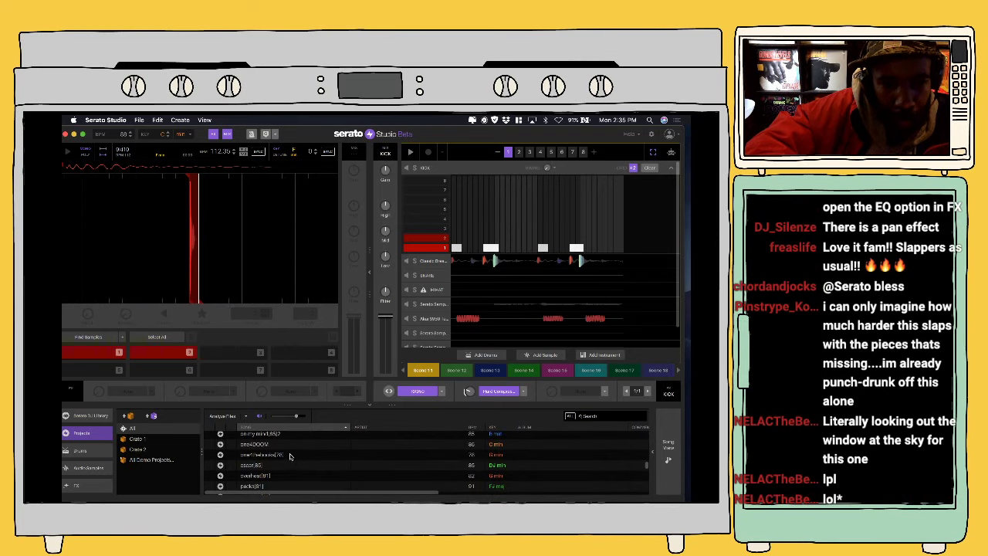
# Step: Open the project one4DOOM without saving the changes to very first time
pyautogui.scroll(1, 289, 455)
pyautogui.click(290, 454)
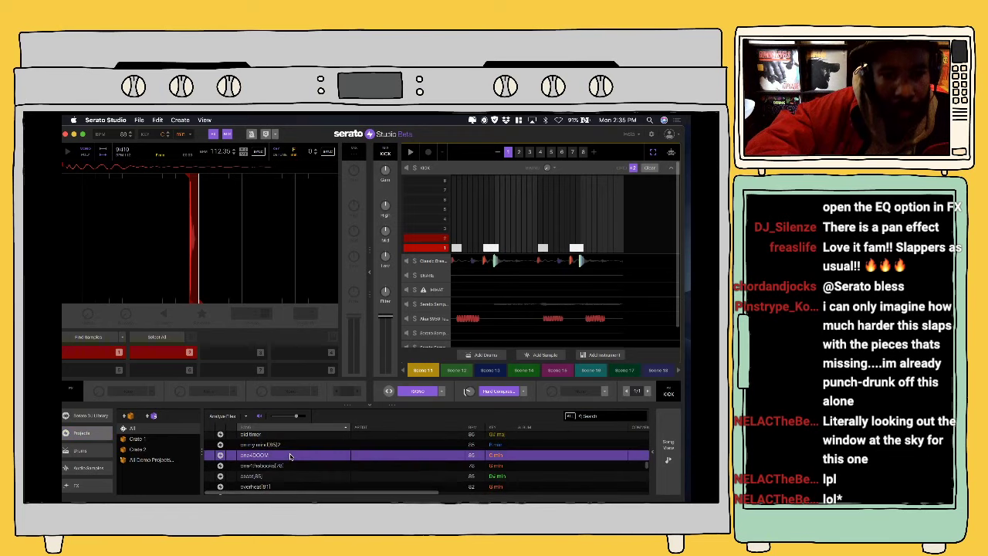
pyautogui.moveTo(290, 454); pyautogui.dragTo(254, 313)
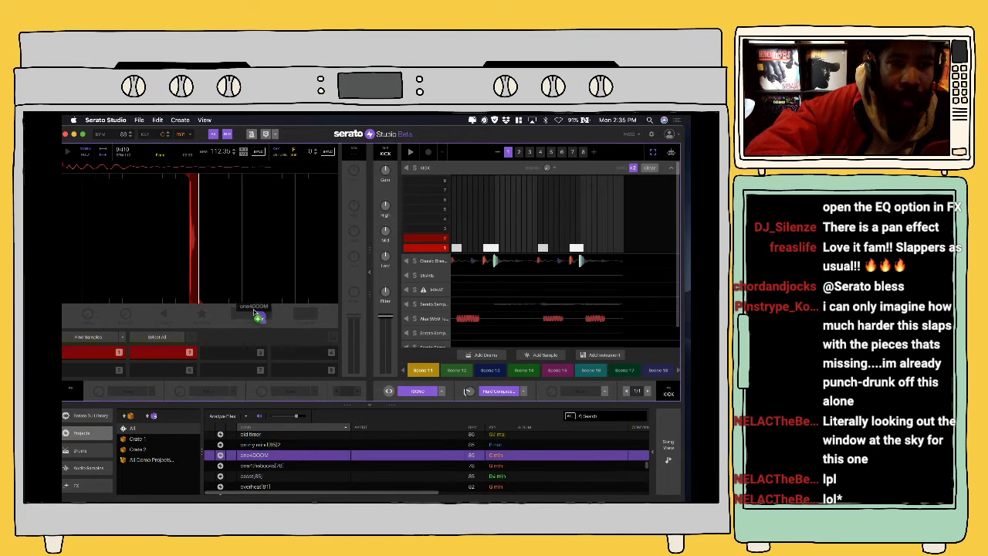
pyautogui.moveTo(235, 260); pyautogui.dragTo(236, 261)
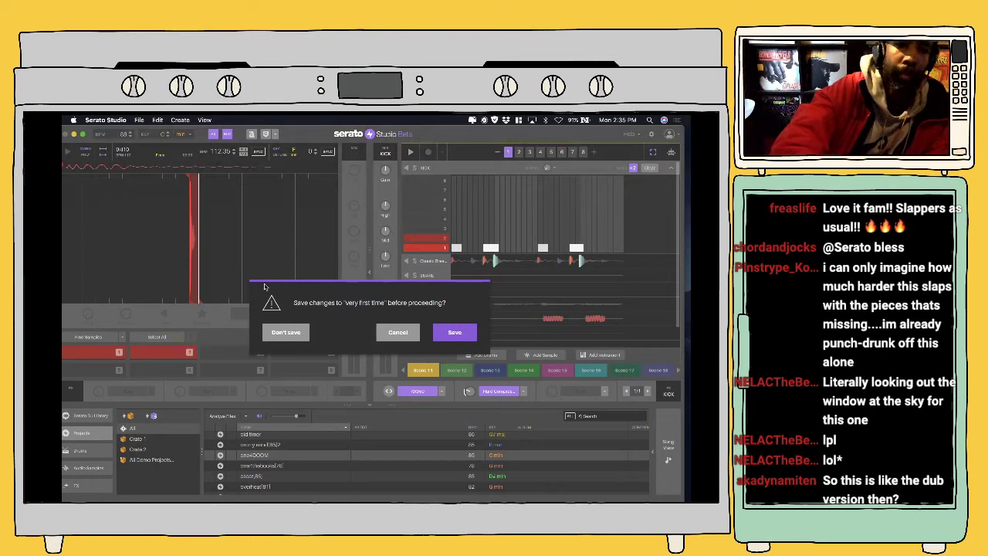
pyautogui.click(283, 336)
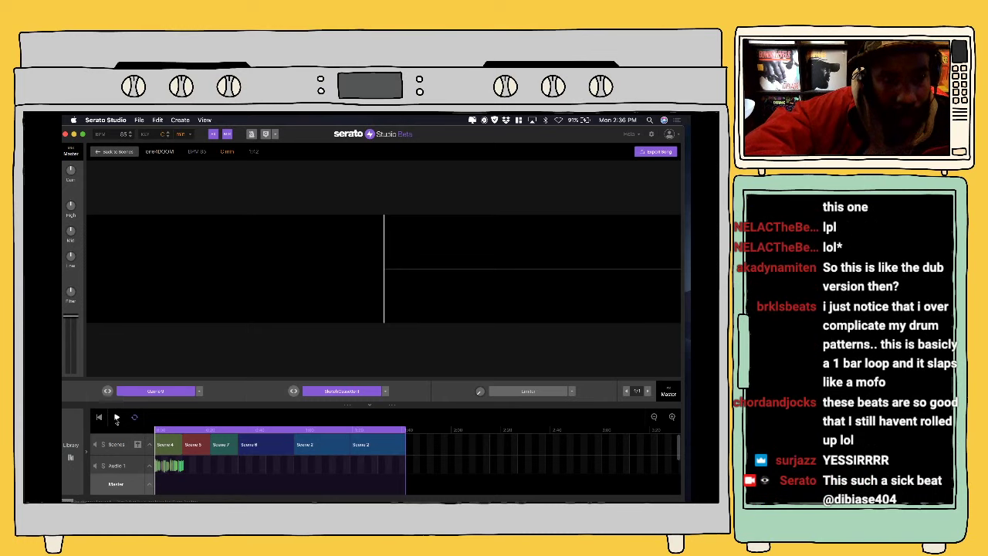
# Step: Return from the song arrangement to the scenes of one4DOOM, and open the project on my mind[85]2 from the library
pyautogui.click(114, 152)
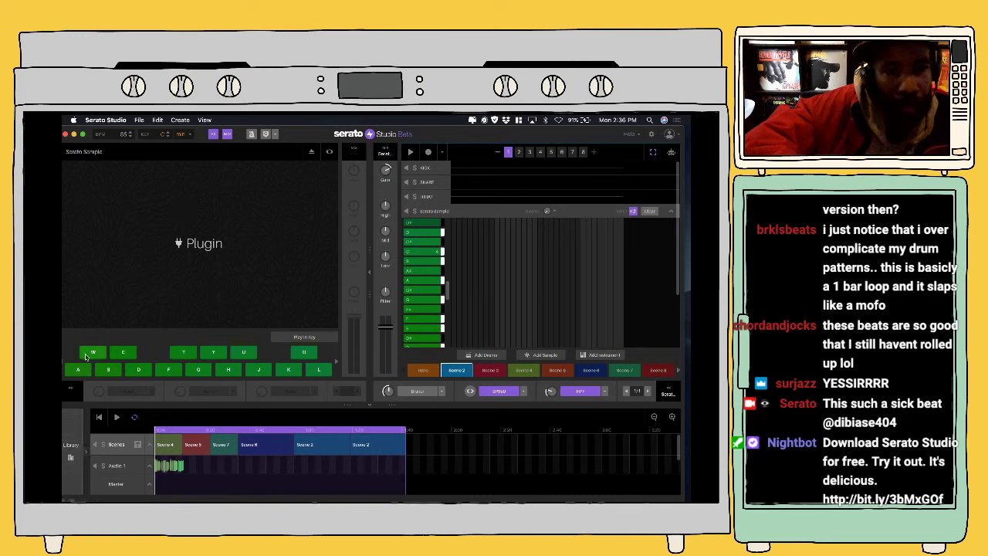
pyautogui.click(70, 448)
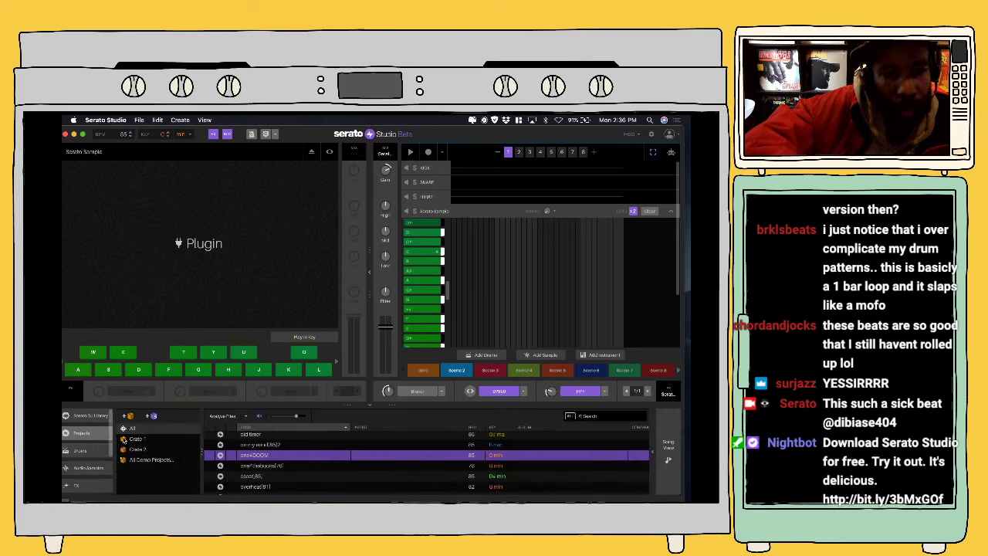
pyautogui.click(269, 445)
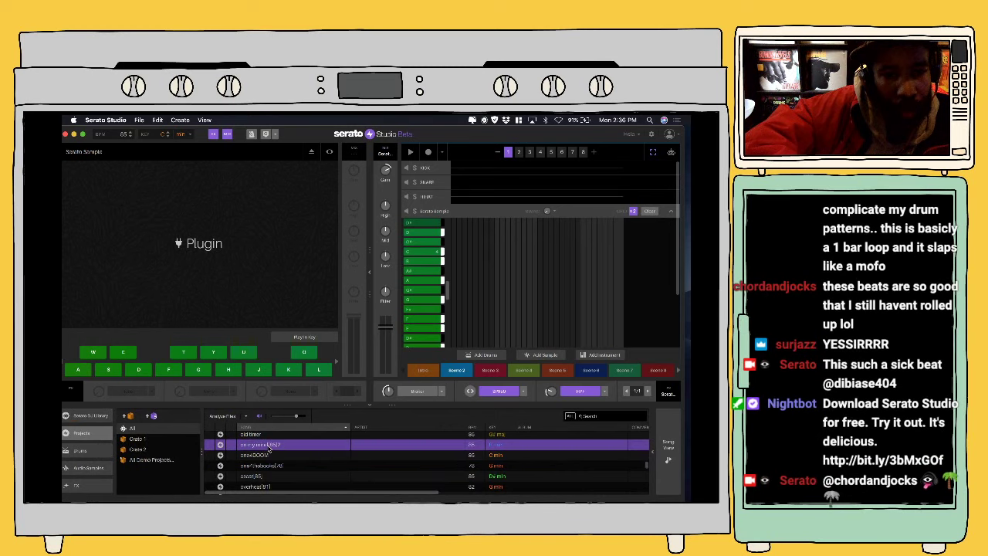
pyautogui.scroll(3, 268, 448)
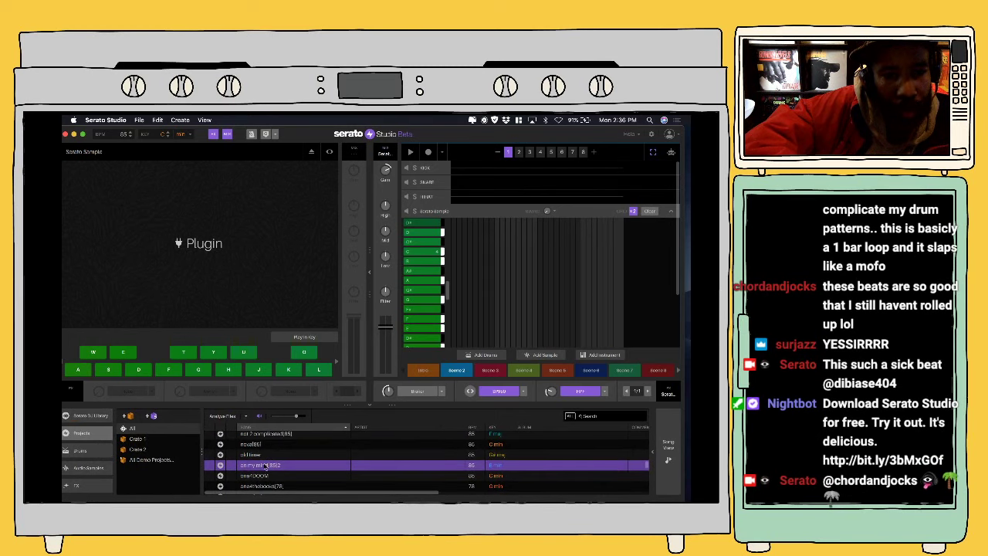
pyautogui.moveTo(230, 465); pyautogui.dragTo(248, 306)
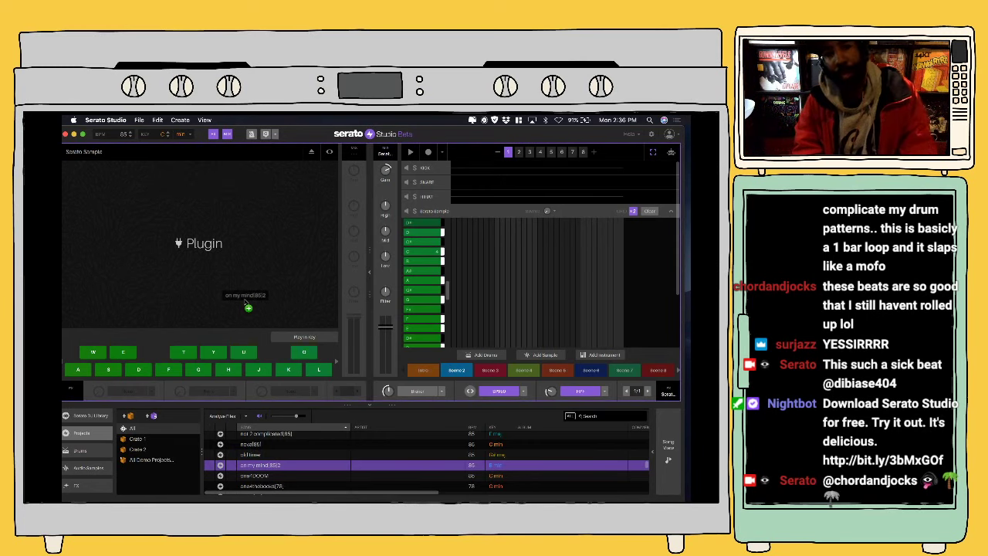
pyautogui.moveTo(246, 303); pyautogui.dragTo(244, 302)
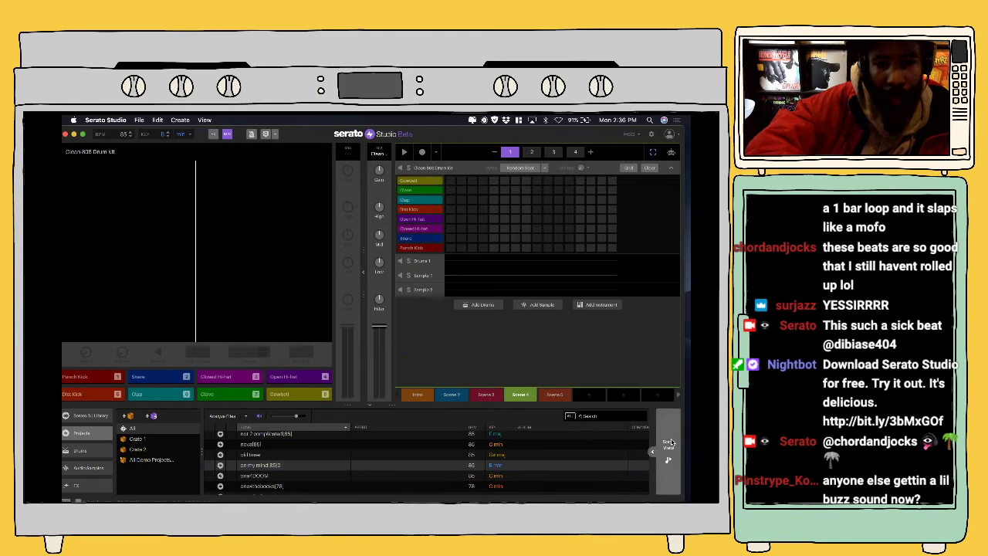
# Step: Check the open project's song arrangement, and browse the saved projects from the titles beginning with n back to those beginning with d
pyautogui.click(669, 443)
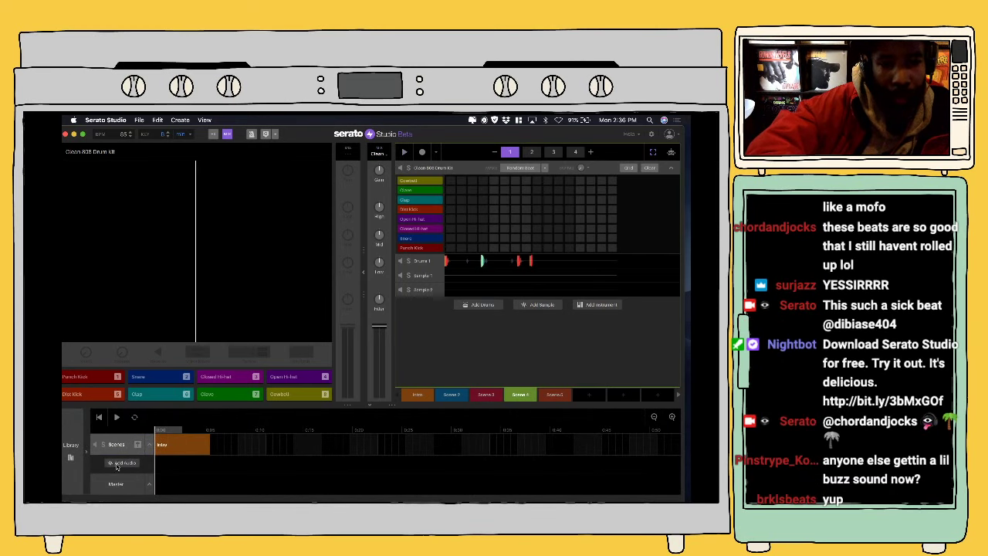
pyautogui.click(71, 458)
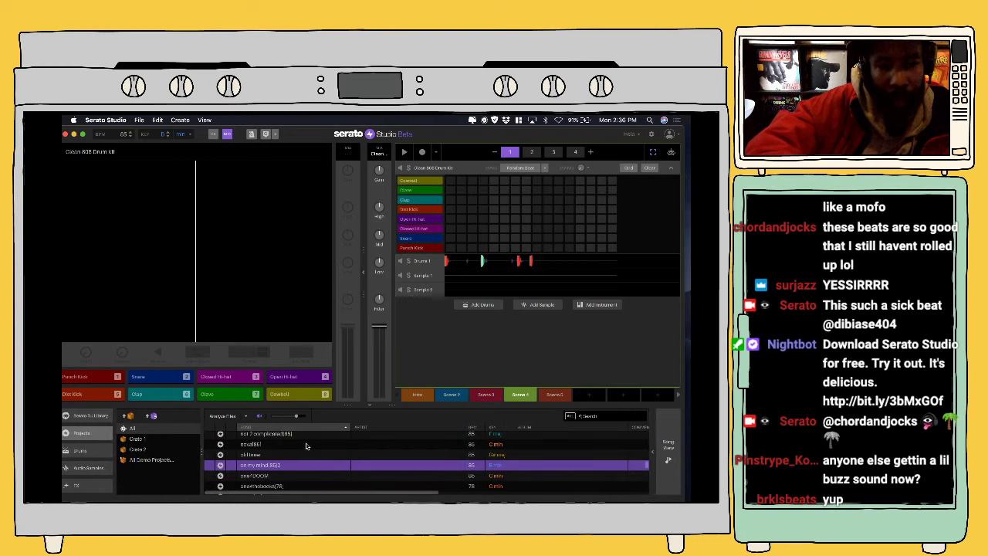
pyautogui.scroll(5, 275, 451)
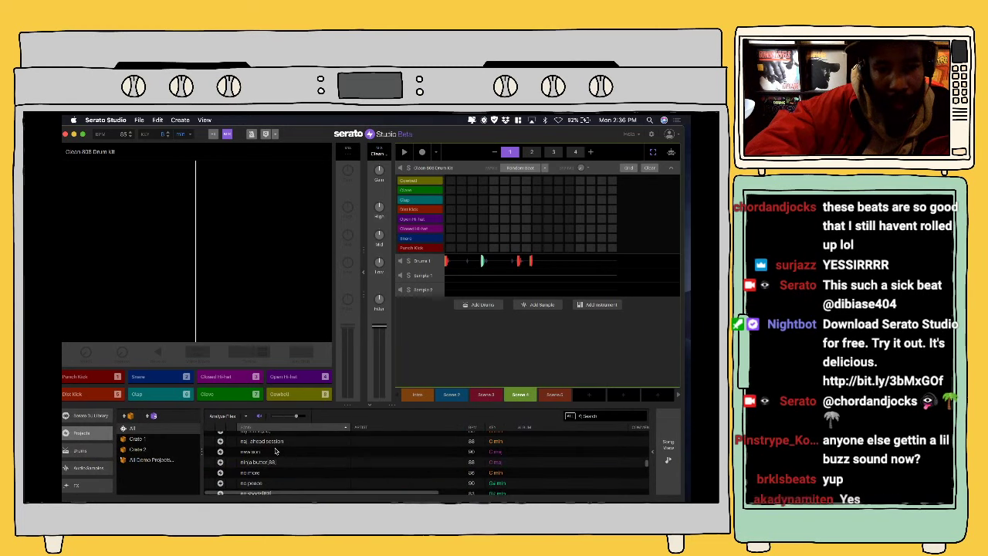
pyautogui.scroll(3, 275, 451)
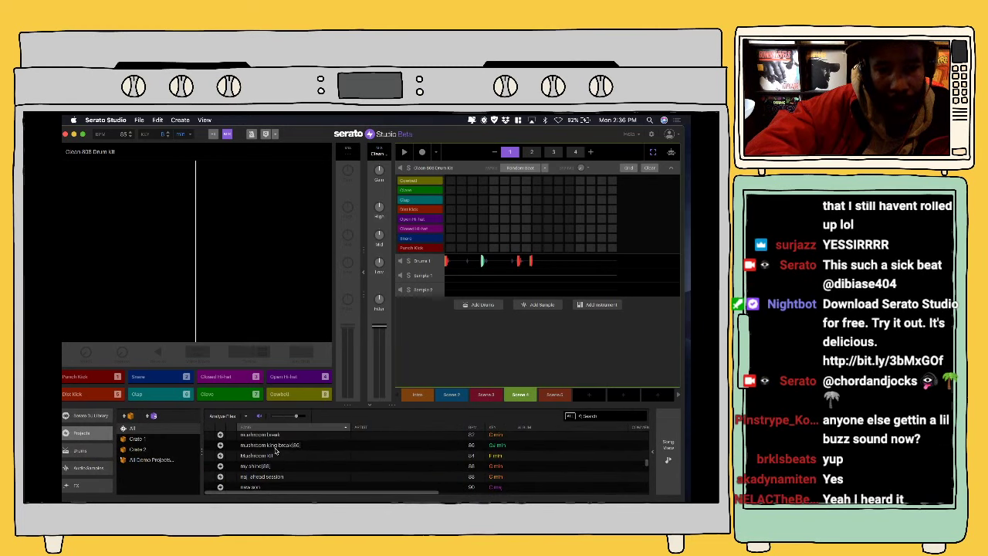
pyautogui.scroll(5, 275, 451)
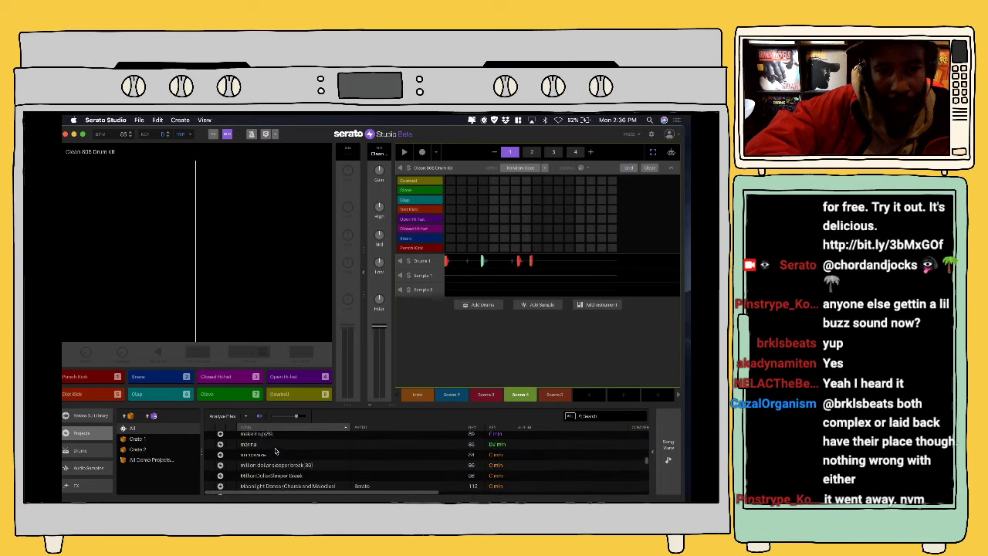
pyautogui.scroll(4, 274, 451)
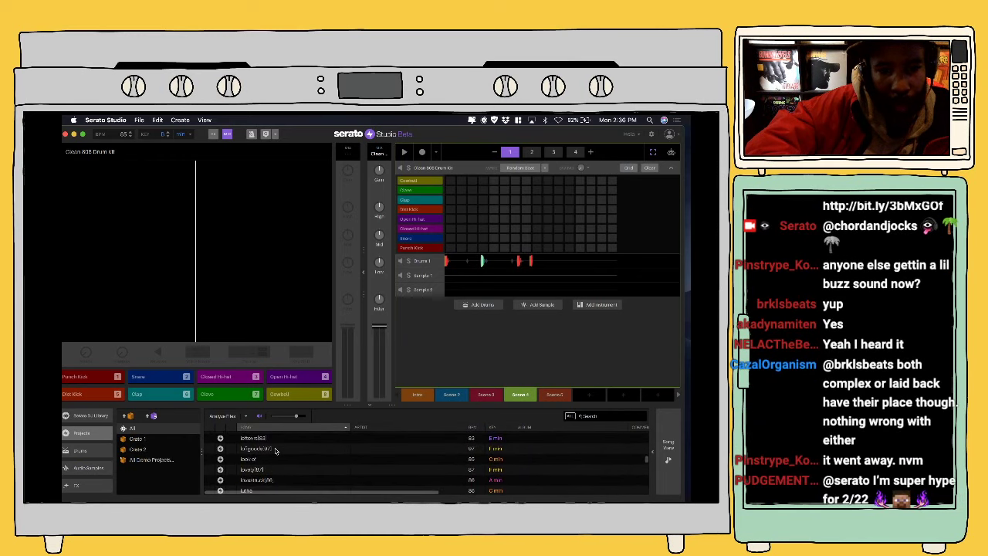
pyautogui.scroll(1, 275, 450)
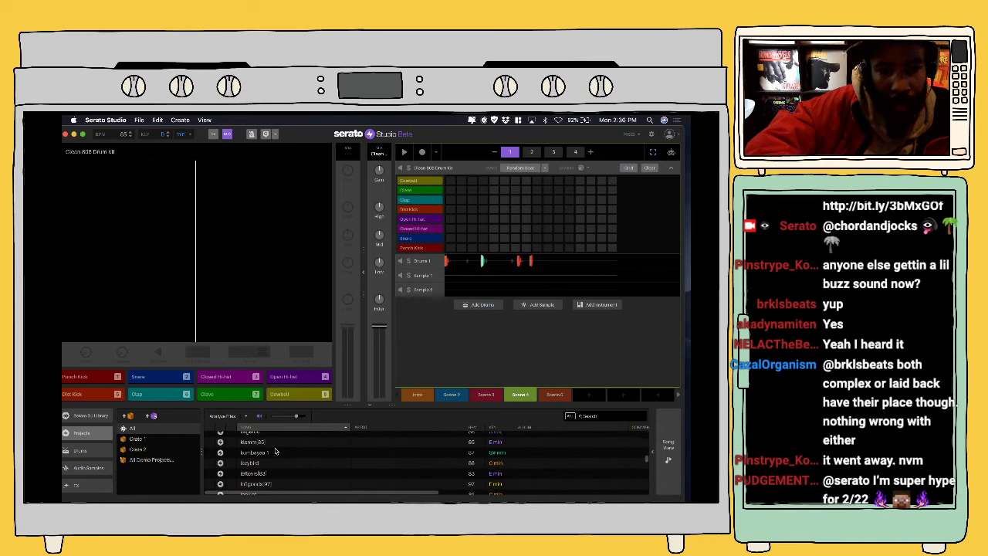
pyautogui.scroll(3, 275, 451)
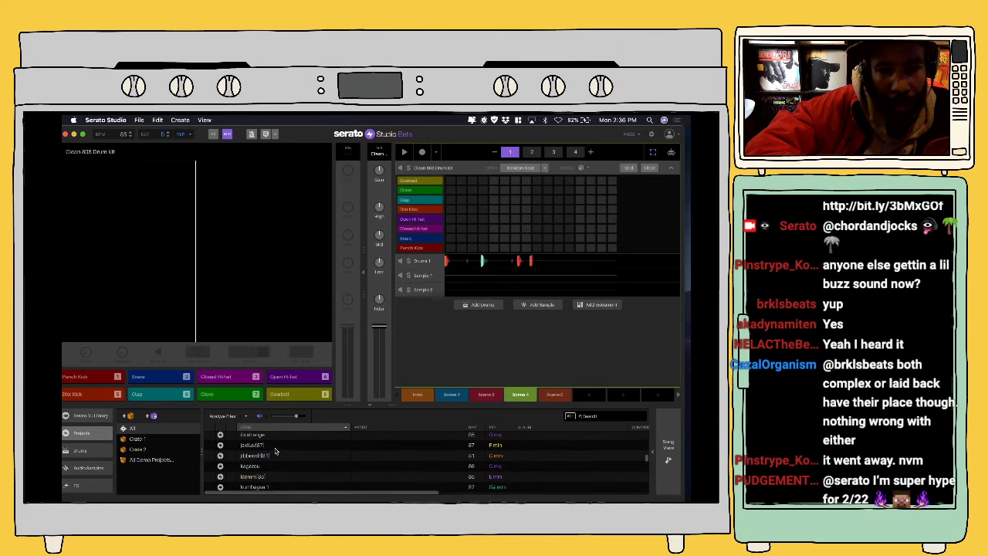
pyautogui.scroll(1, 275, 451)
pyautogui.scroll(3, 274, 451)
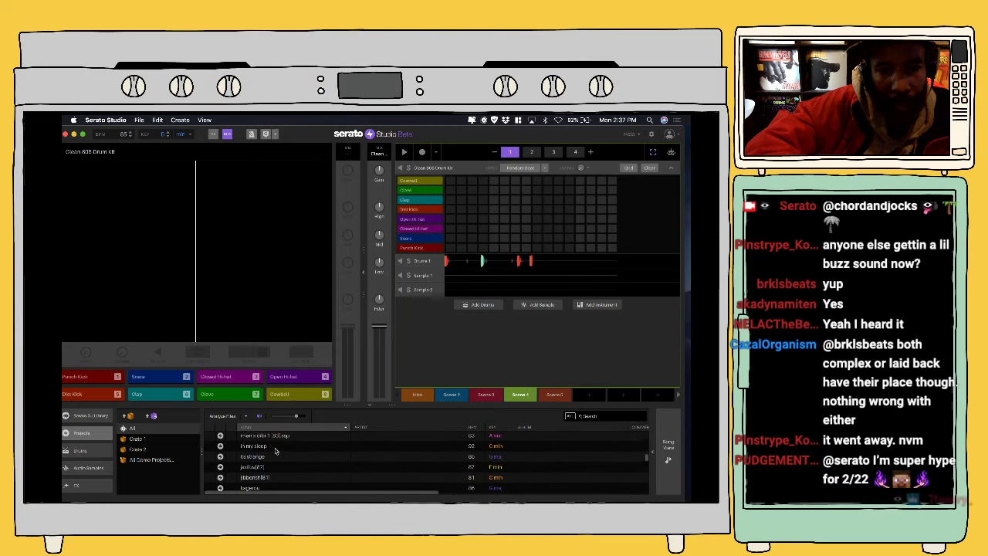
pyautogui.scroll(5, 274, 451)
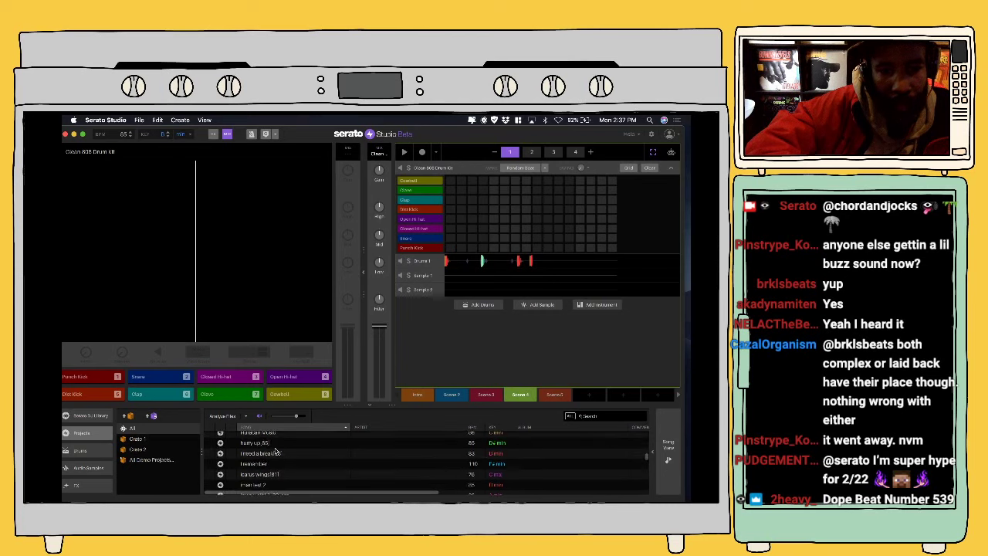
pyautogui.scroll(2, 275, 451)
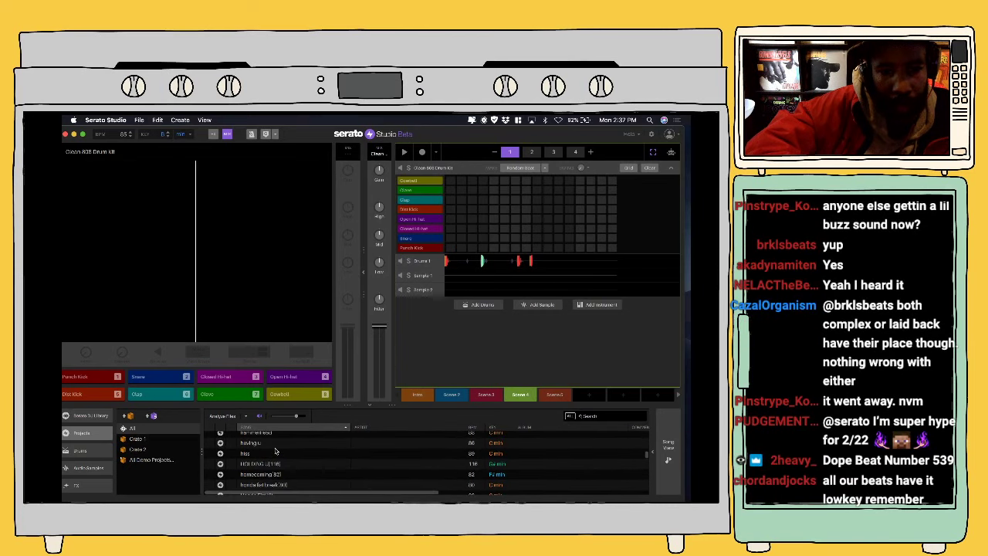
pyautogui.scroll(3, 275, 451)
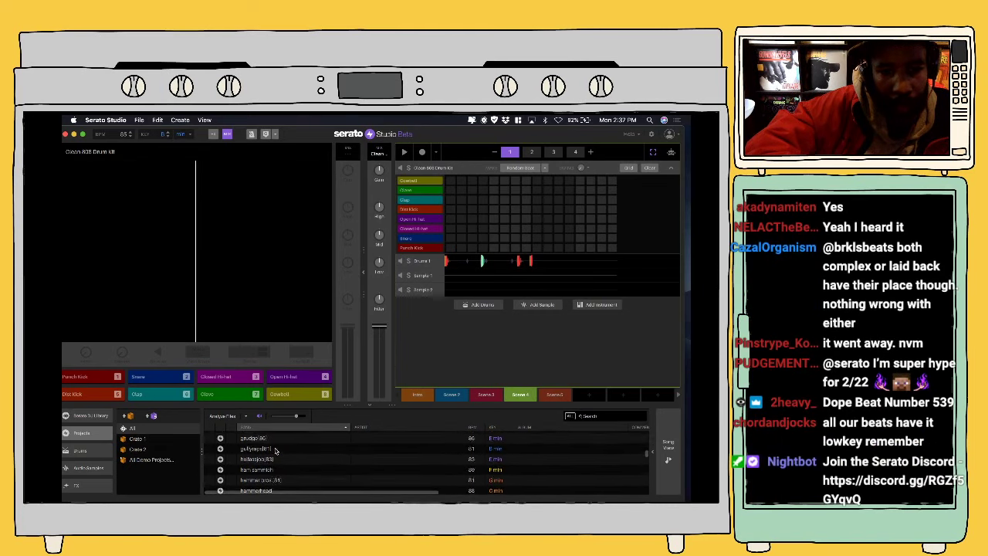
pyautogui.scroll(5, 277, 452)
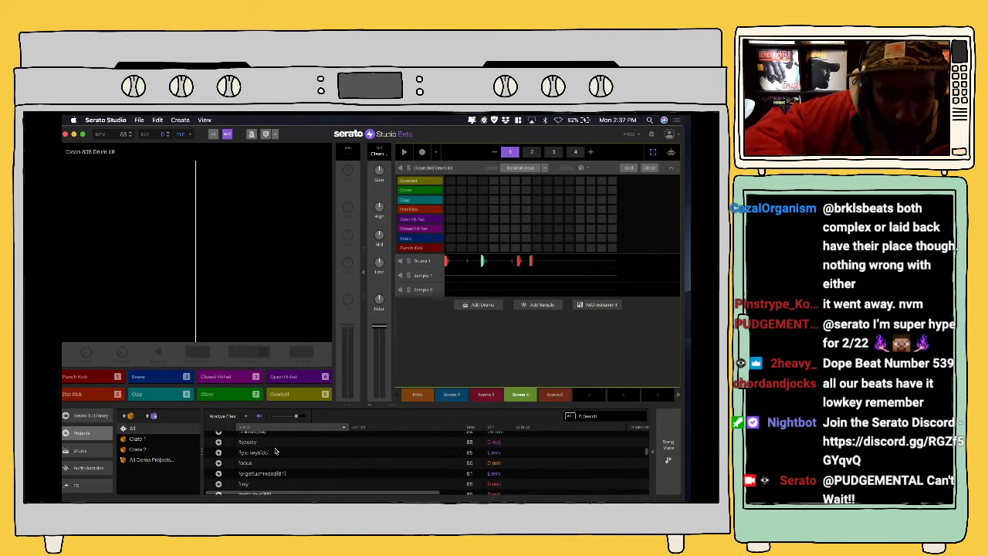
pyautogui.scroll(2, 275, 451)
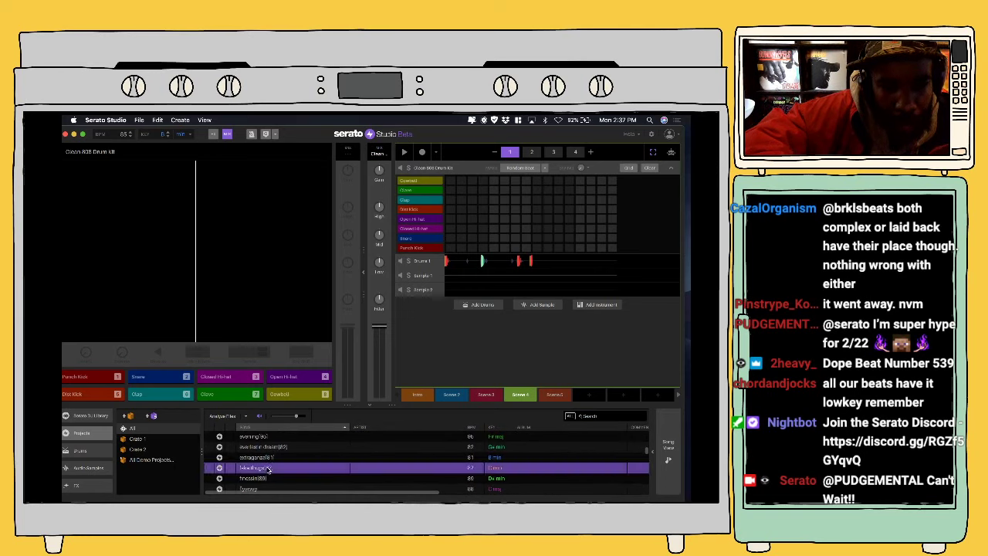
pyautogui.scroll(3, 265, 440)
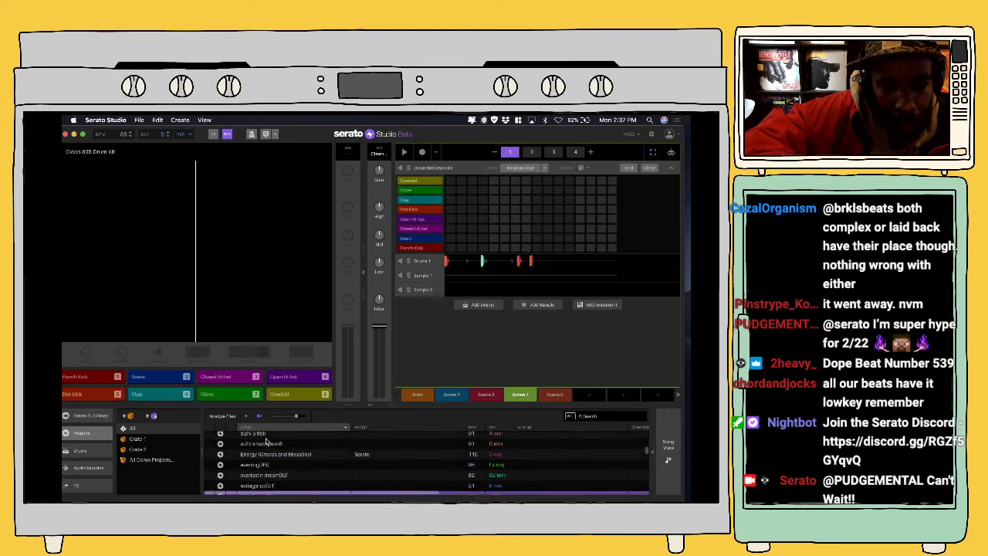
pyautogui.scroll(2, 283, 454)
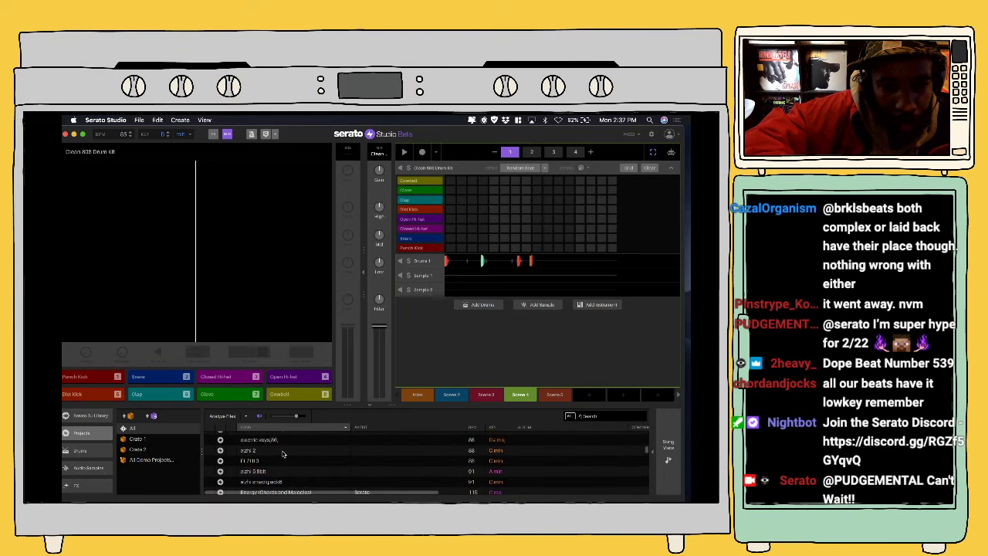
pyautogui.scroll(5, 284, 454)
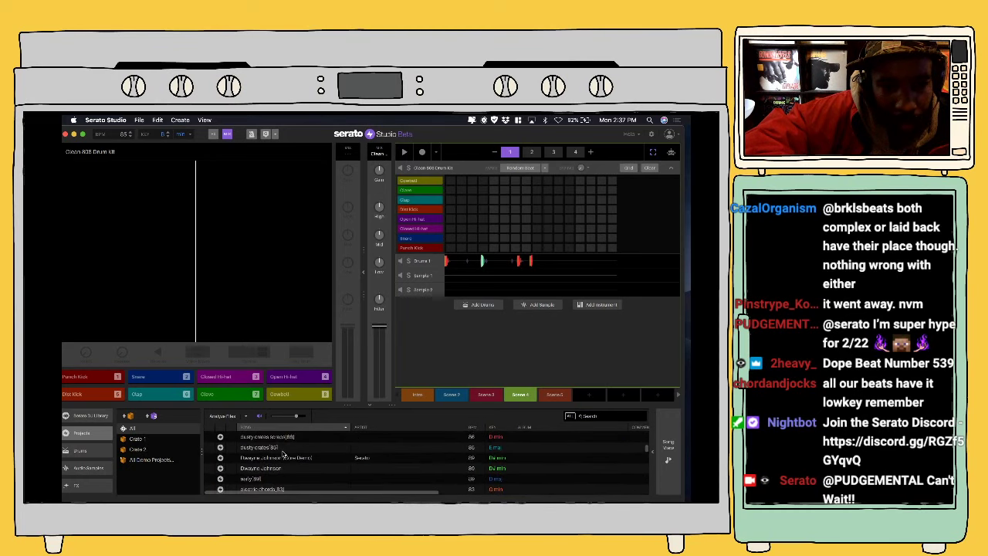
pyautogui.scroll(5, 283, 454)
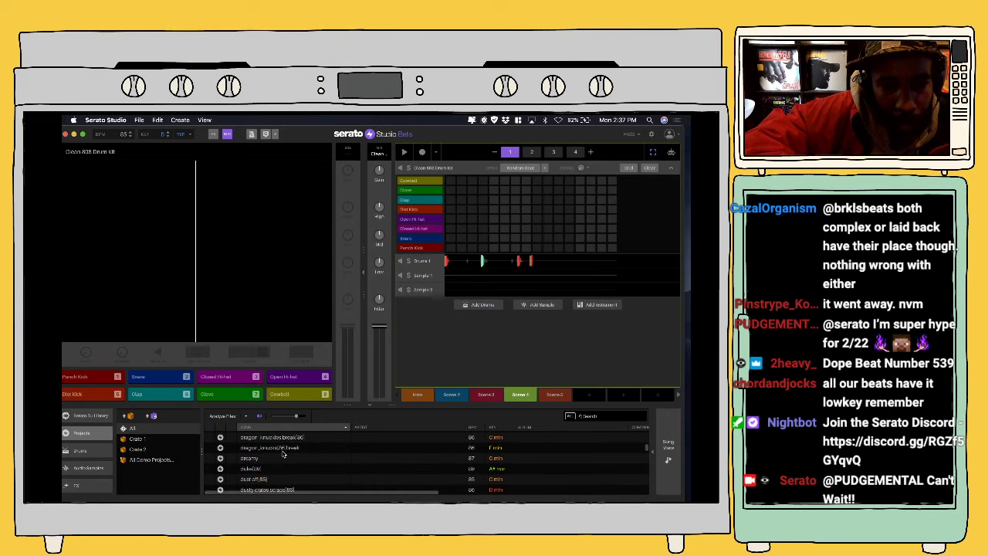
pyautogui.scroll(5, 284, 455)
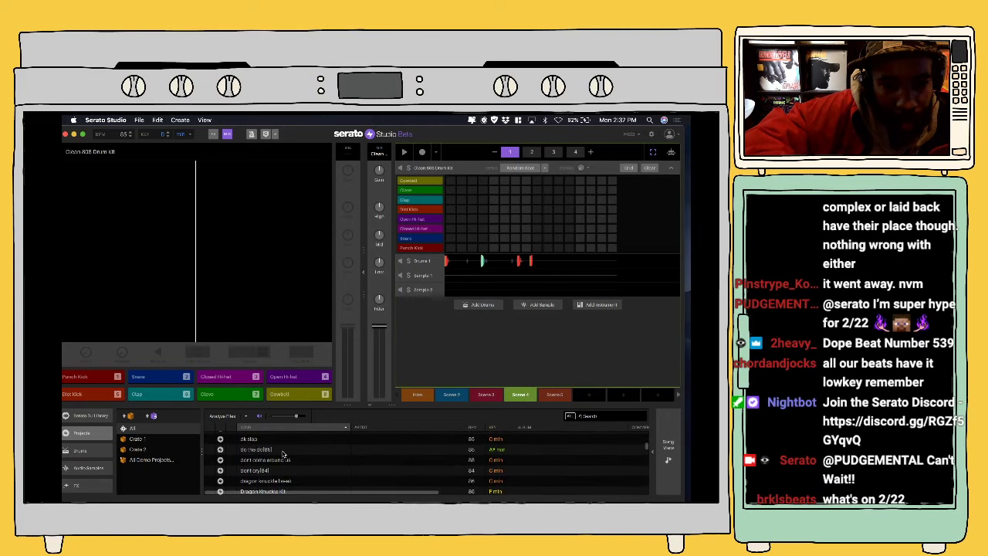
pyautogui.scroll(3, 283, 455)
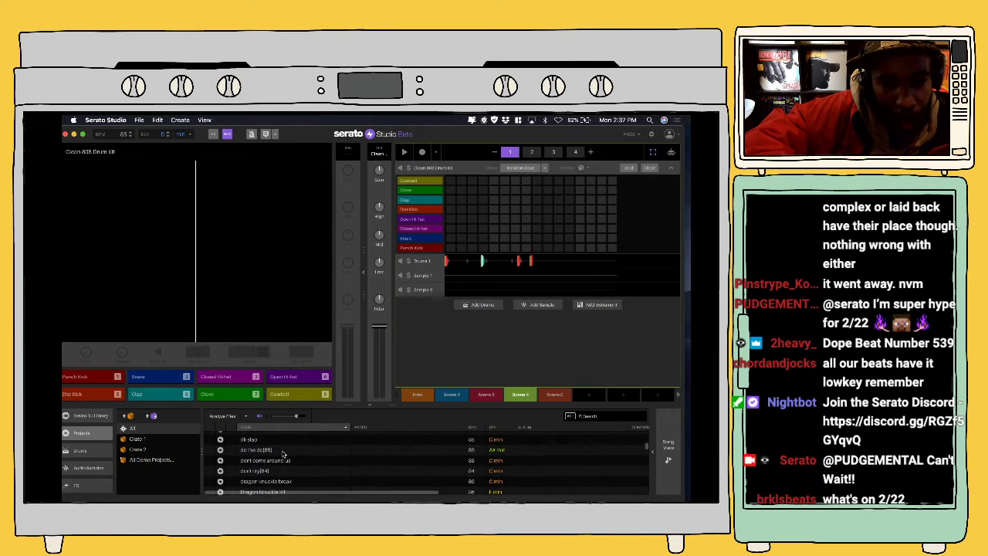
pyautogui.scroll(2, 284, 455)
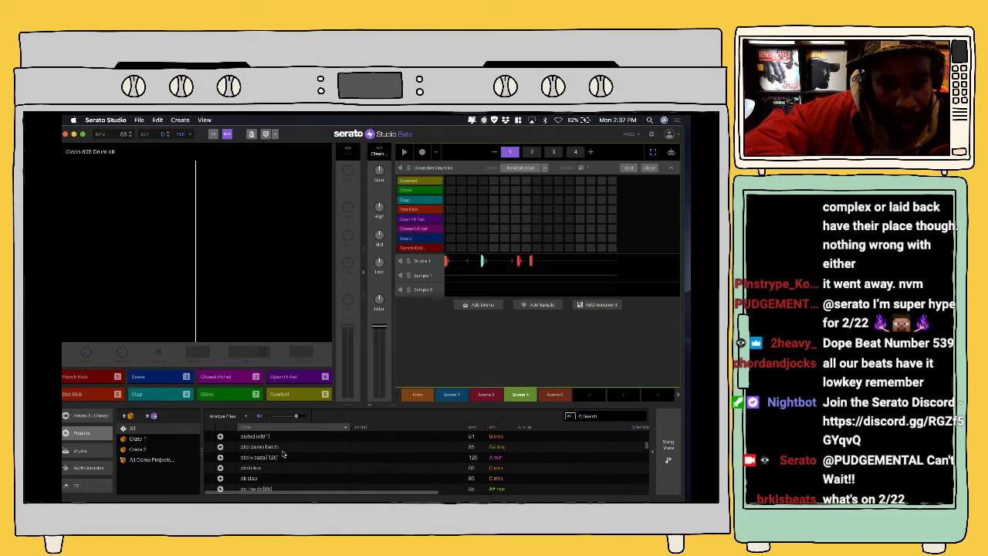
# Step: Find the project dont come around us among the titles beginning with d and open it
pyautogui.scroll(-2, 283, 454)
pyautogui.click(283, 453)
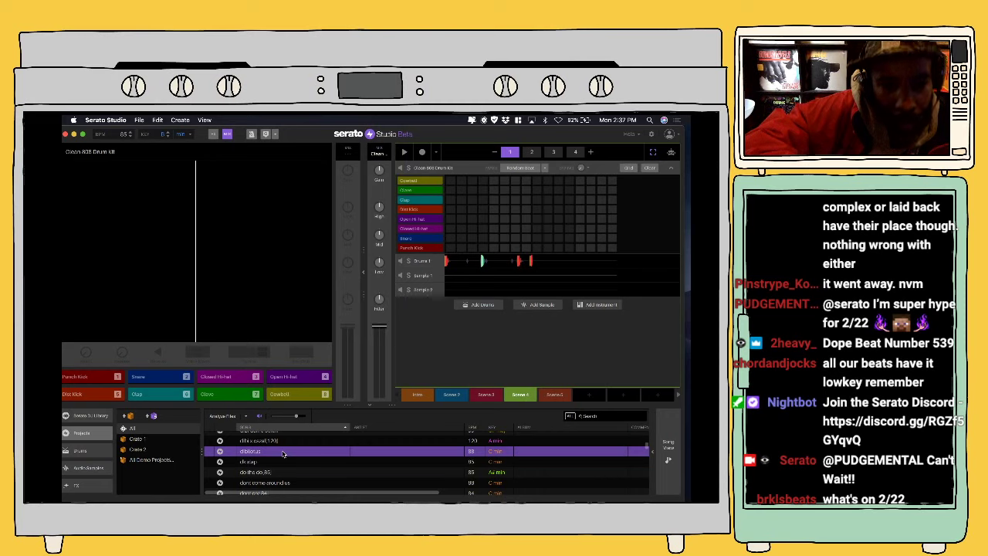
pyautogui.scroll(-1, 284, 455)
pyautogui.scroll(2, 283, 454)
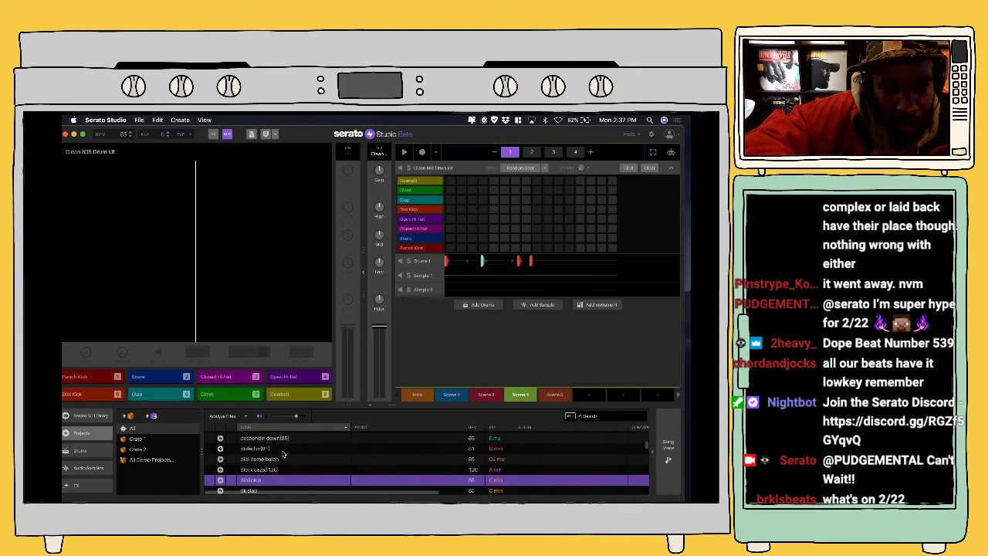
pyautogui.scroll(-2, 283, 455)
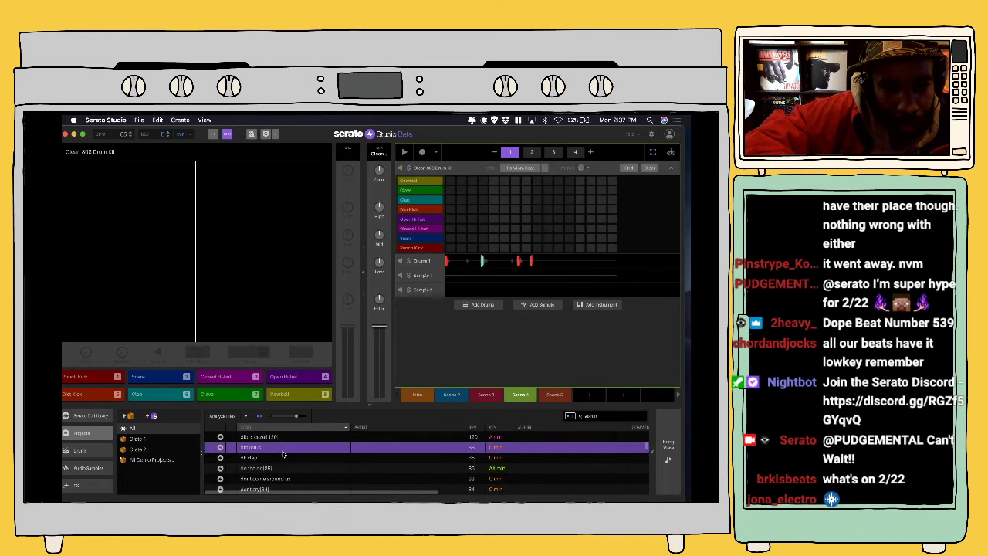
pyautogui.scroll(-3, 283, 455)
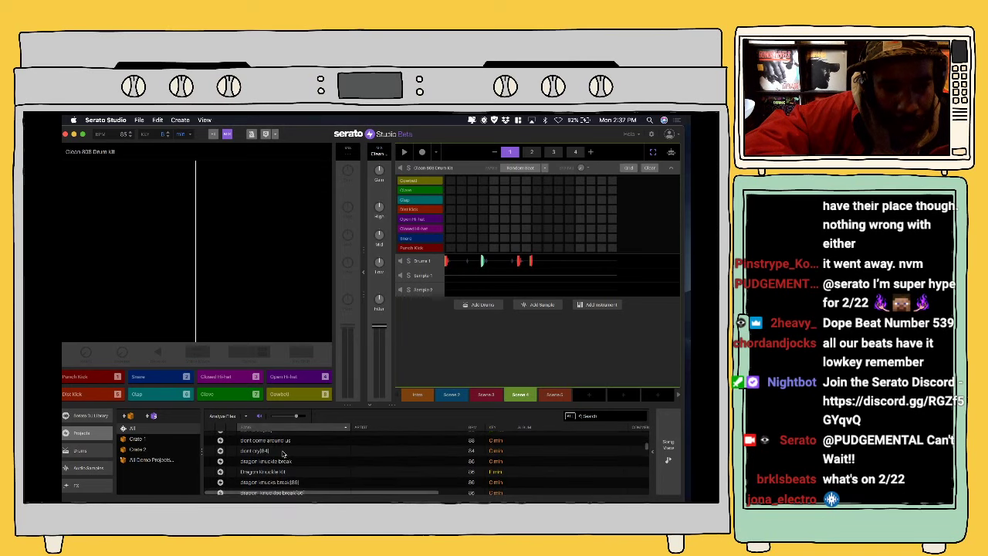
pyautogui.click(278, 441)
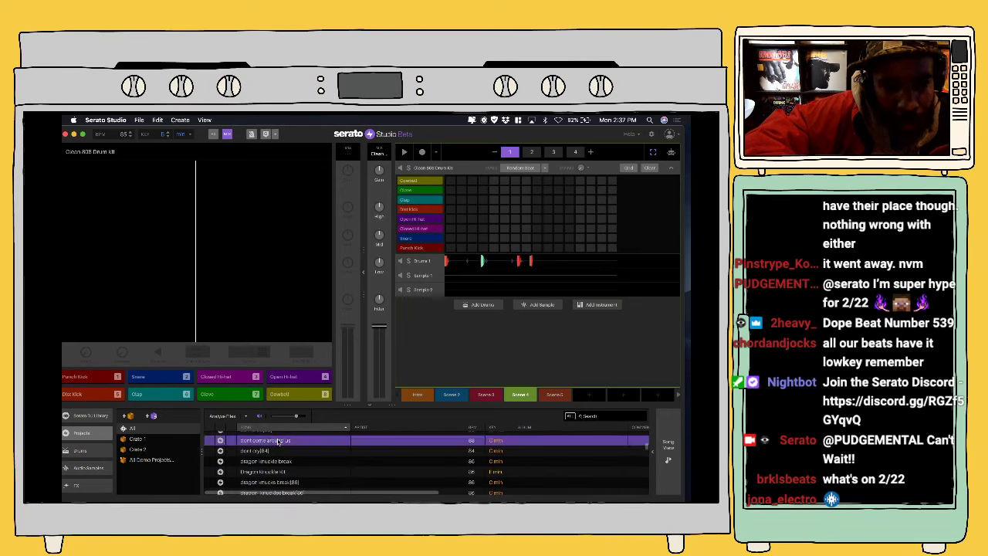
pyautogui.moveTo(264, 452); pyautogui.dragTo(236, 316)
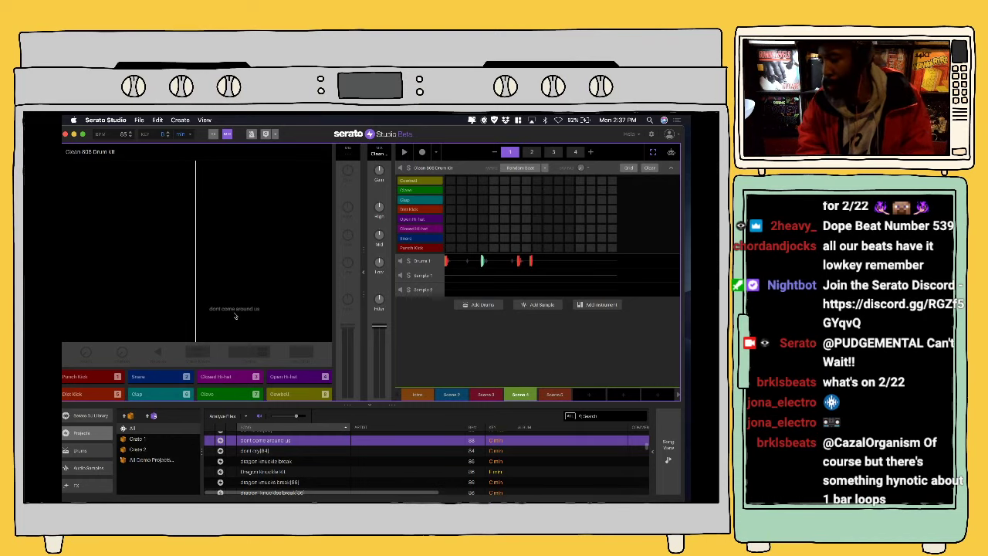
pyautogui.moveTo(236, 315); pyautogui.dragTo(236, 316)
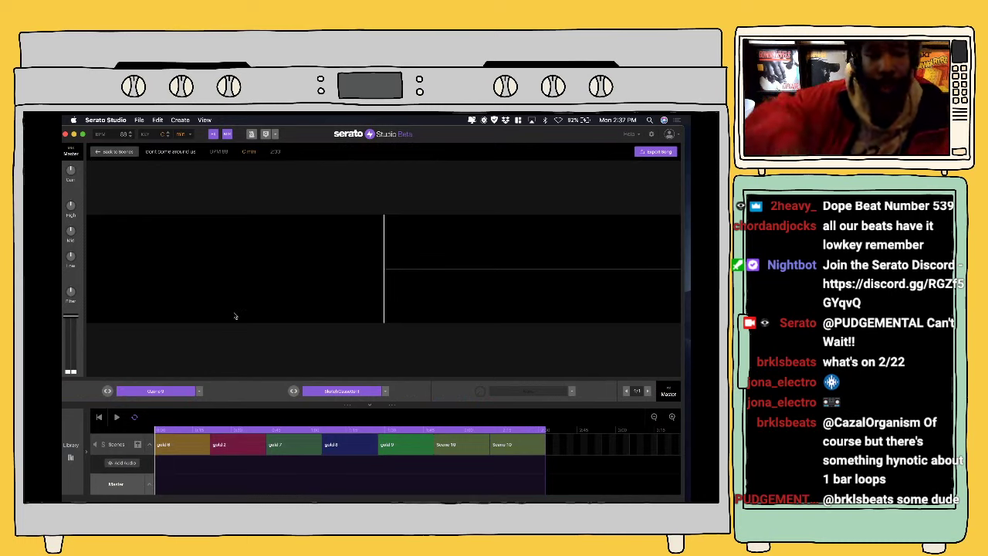
# Step: Play the song arrangement of dont come around us and return to its scenes
pyautogui.click(122, 418)
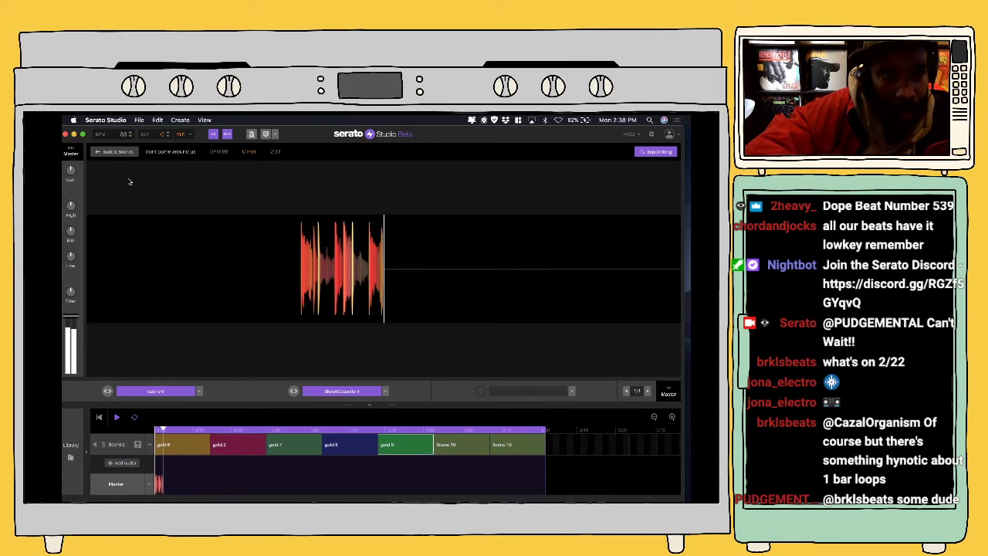
pyautogui.click(122, 152)
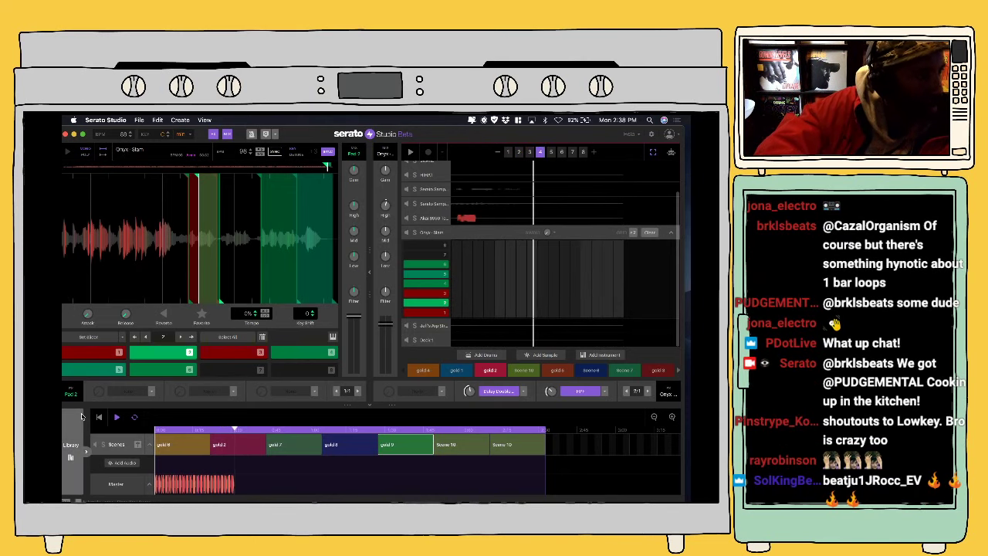
# Step: Open the project library and browse the saved projects from the titles beginning with d to those beginning with m
pyautogui.click(77, 452)
pyautogui.scroll(-5, 308, 462)
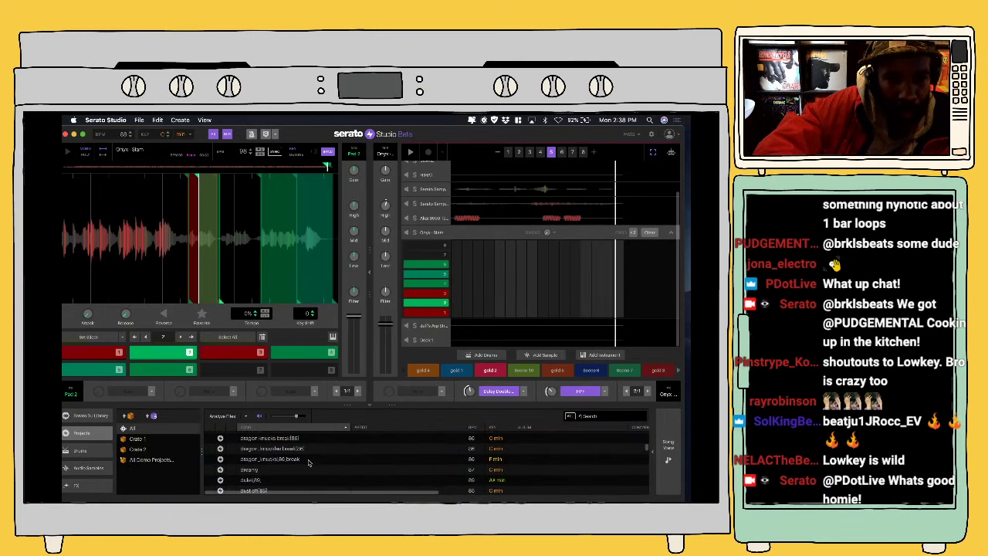
pyautogui.scroll(-5, 308, 461)
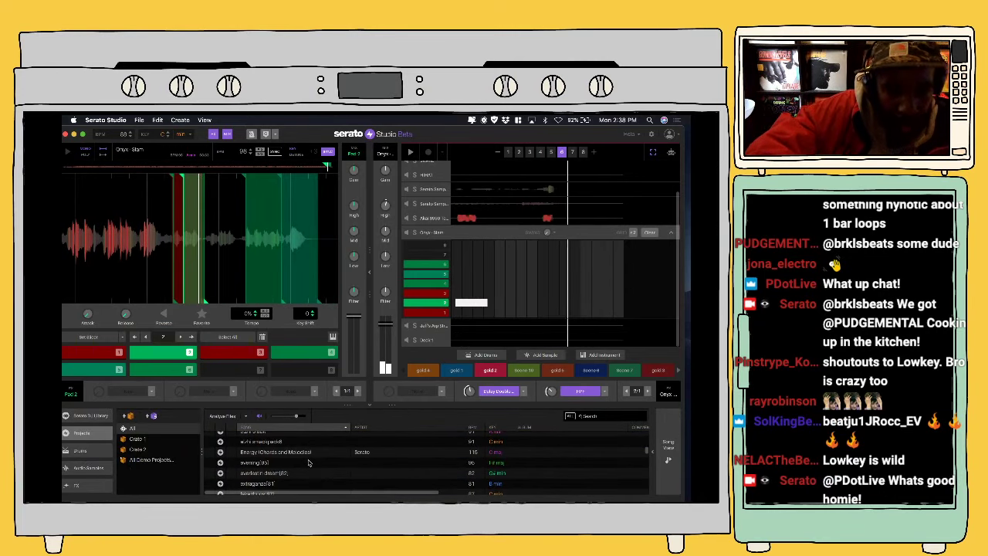
pyautogui.scroll(-4, 308, 462)
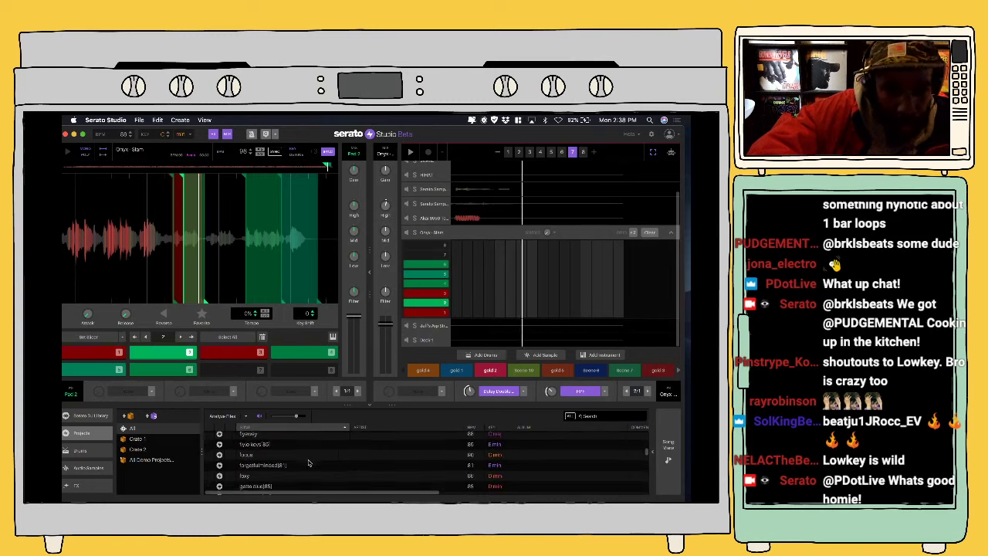
pyautogui.scroll(-5, 308, 462)
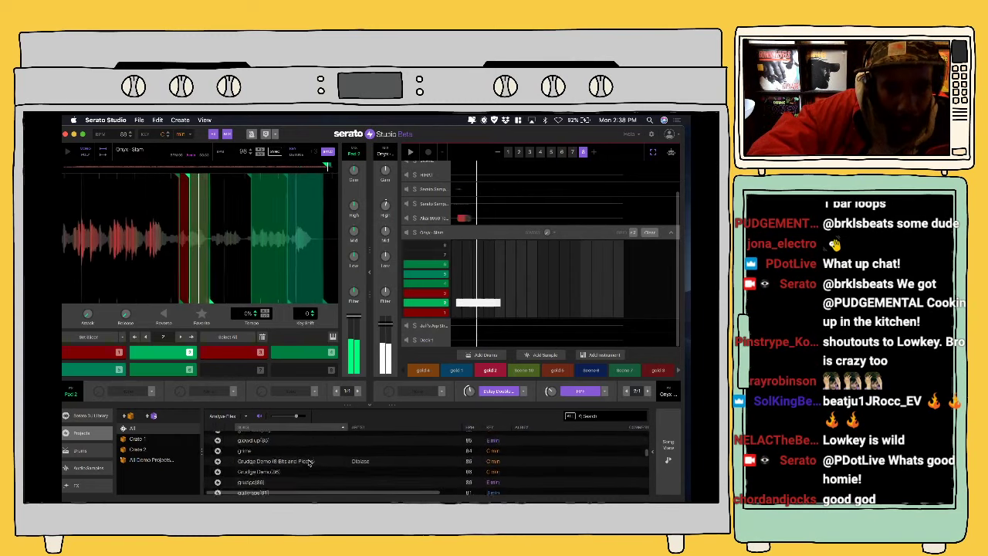
pyautogui.scroll(3, 308, 462)
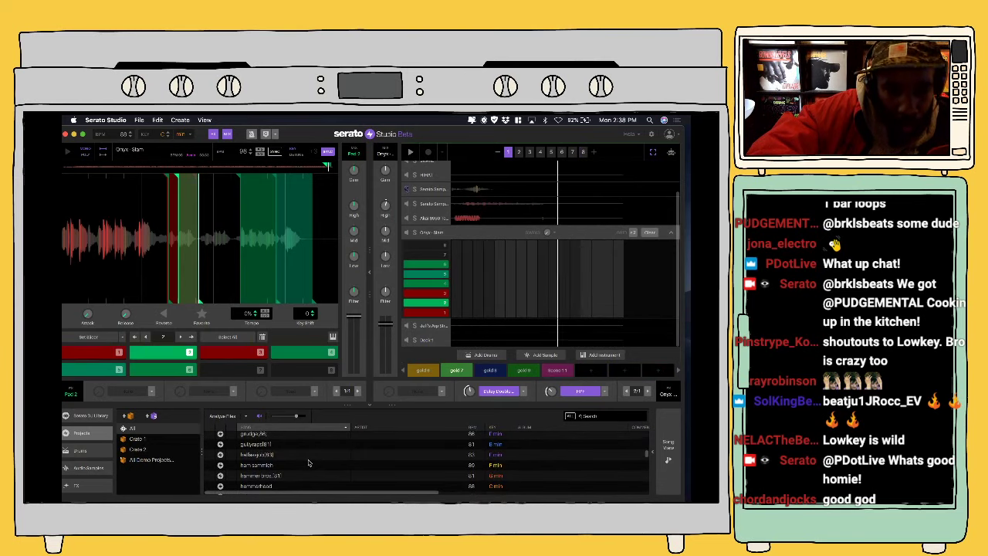
pyautogui.scroll(-1, 308, 462)
pyautogui.scroll(-2, 308, 462)
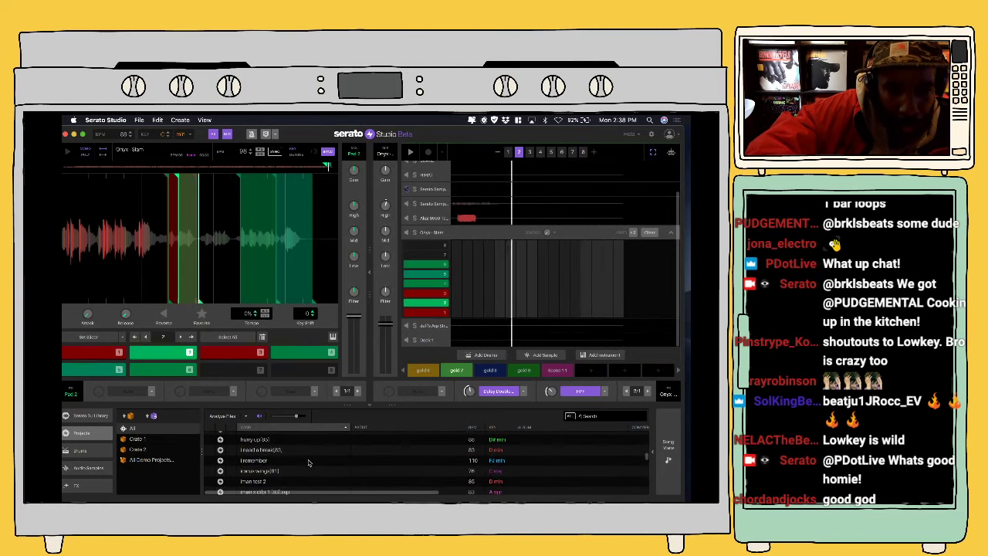
pyautogui.scroll(-5, 308, 461)
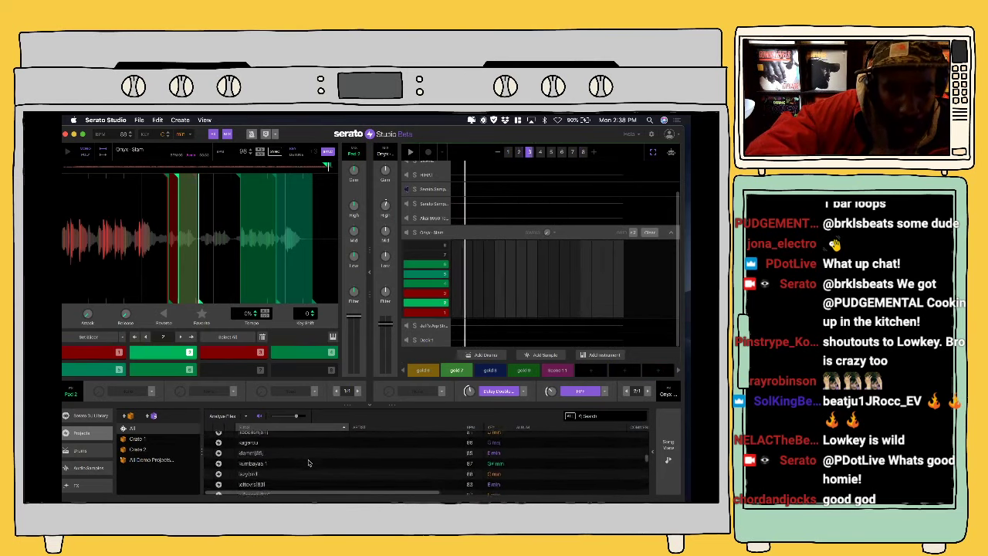
pyautogui.scroll(-3, 308, 462)
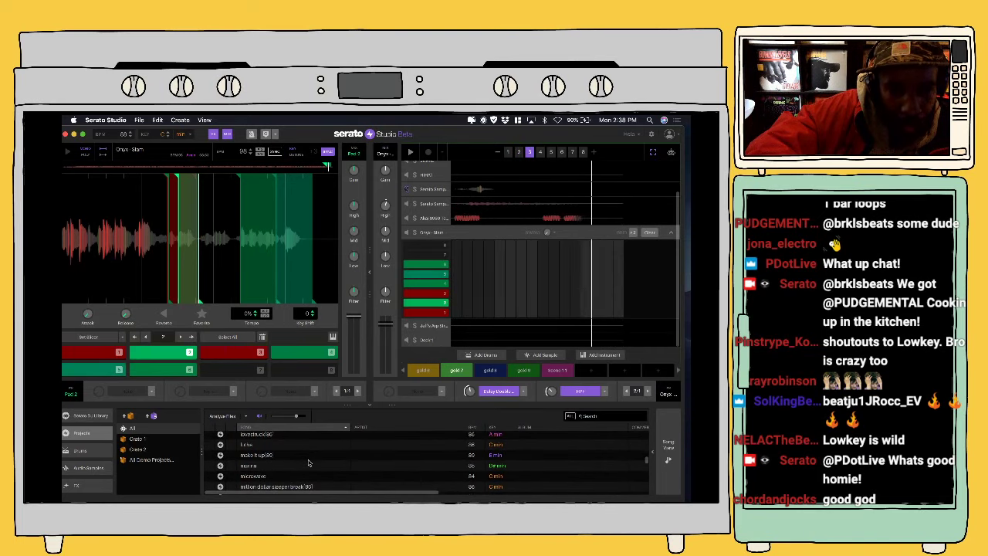
pyautogui.scroll(-3, 308, 461)
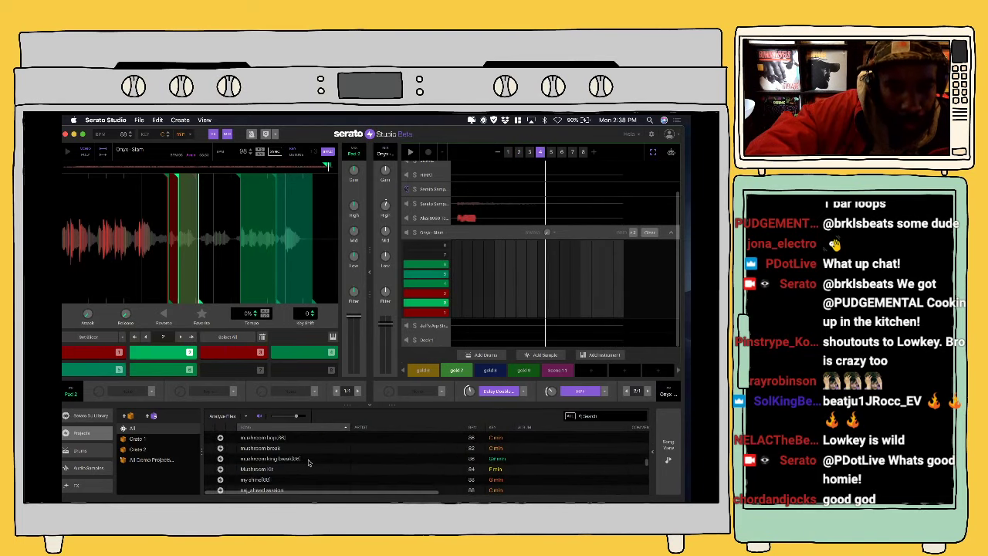
# Step: Continue browsing the saved projects from the titles beginning with p to those beginning with t
pyautogui.scroll(-3, 309, 461)
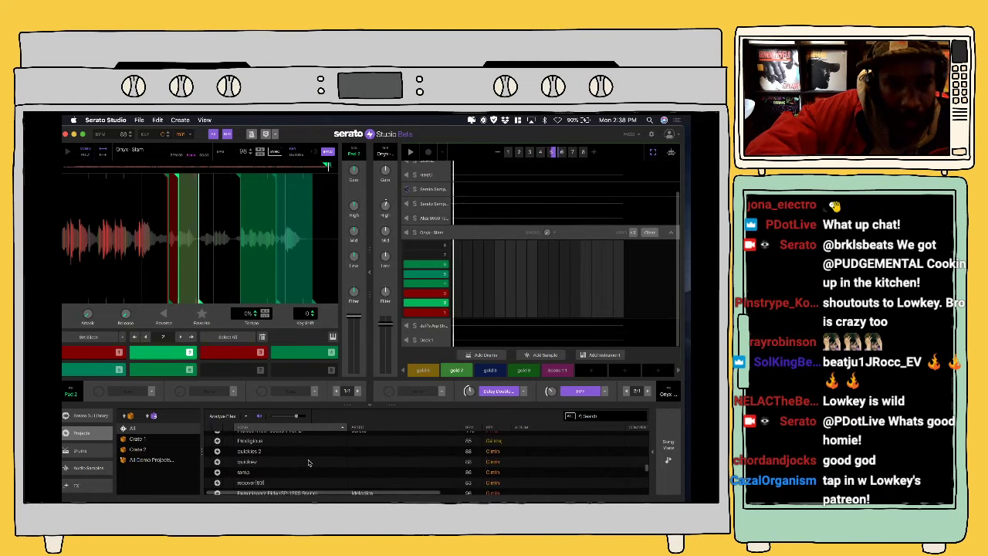
pyautogui.scroll(-3, 308, 461)
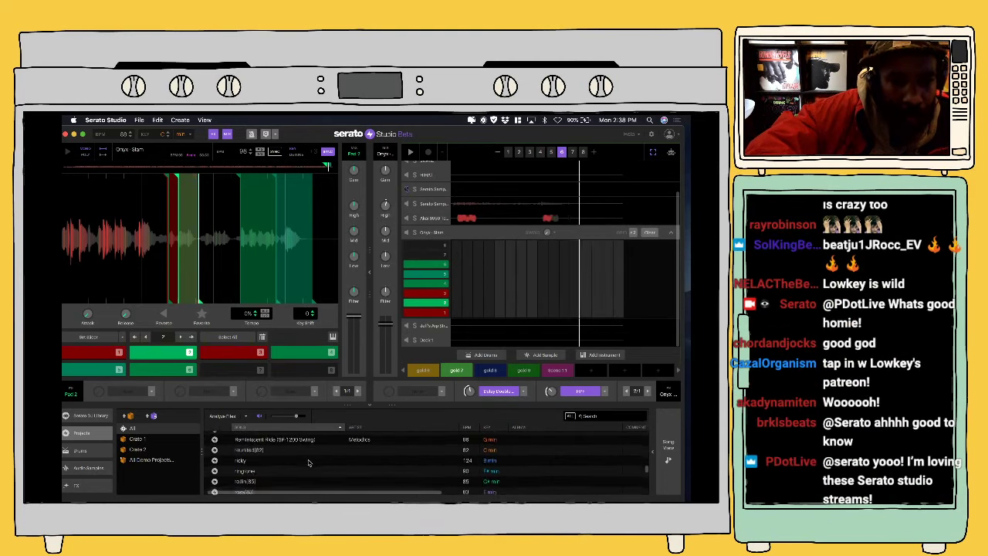
pyautogui.scroll(-5, 308, 461)
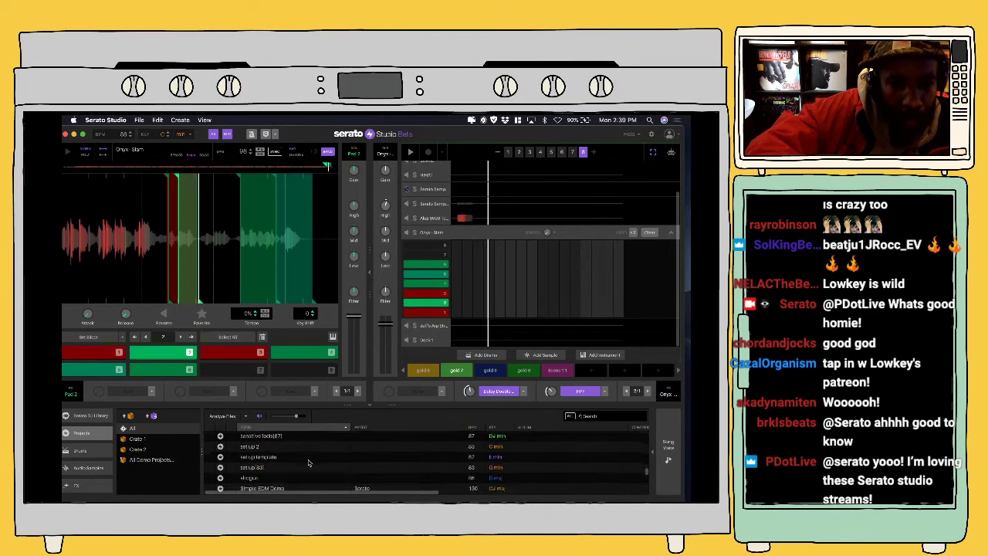
pyautogui.scroll(-3, 308, 461)
pyautogui.scroll(-2, 308, 461)
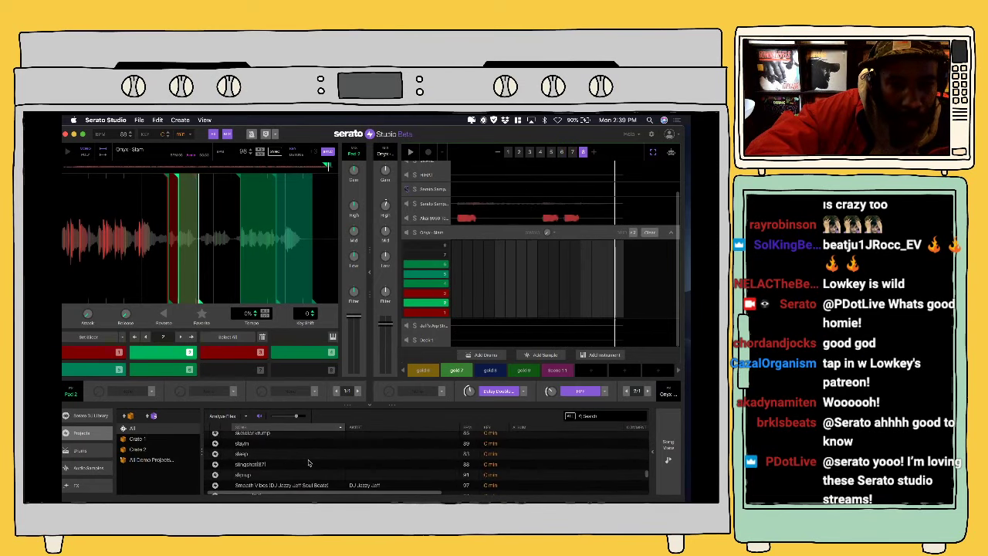
pyautogui.scroll(1, 308, 462)
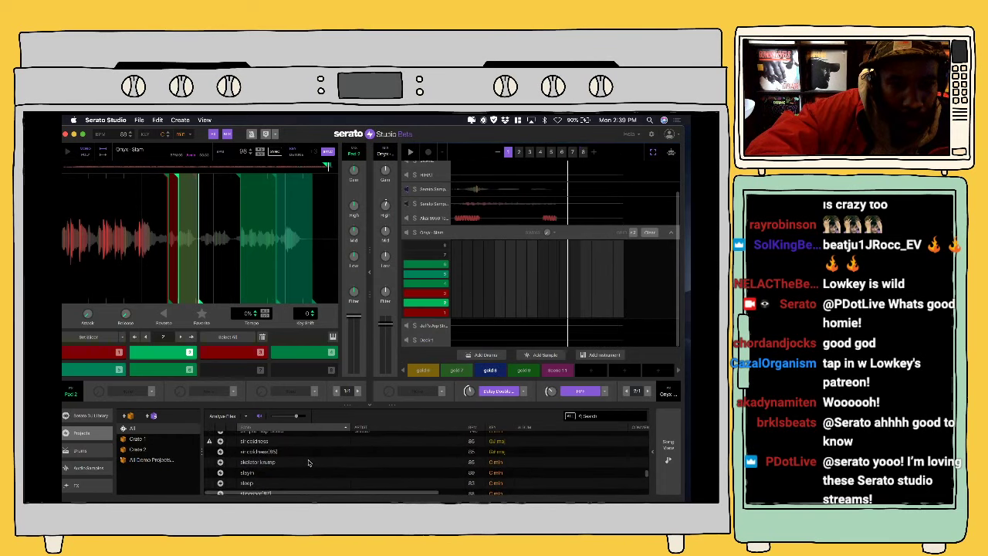
pyautogui.scroll(-2, 308, 462)
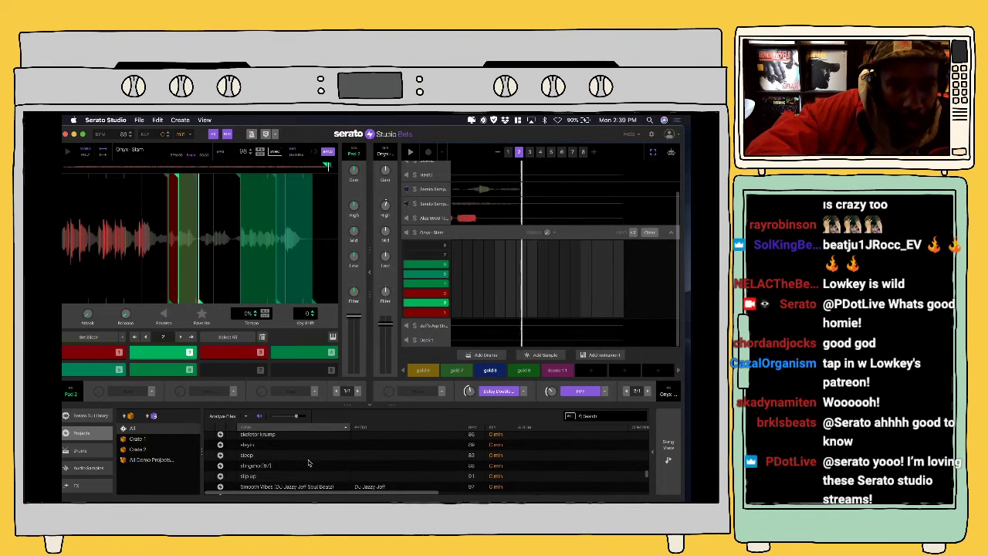
pyautogui.scroll(-5, 308, 461)
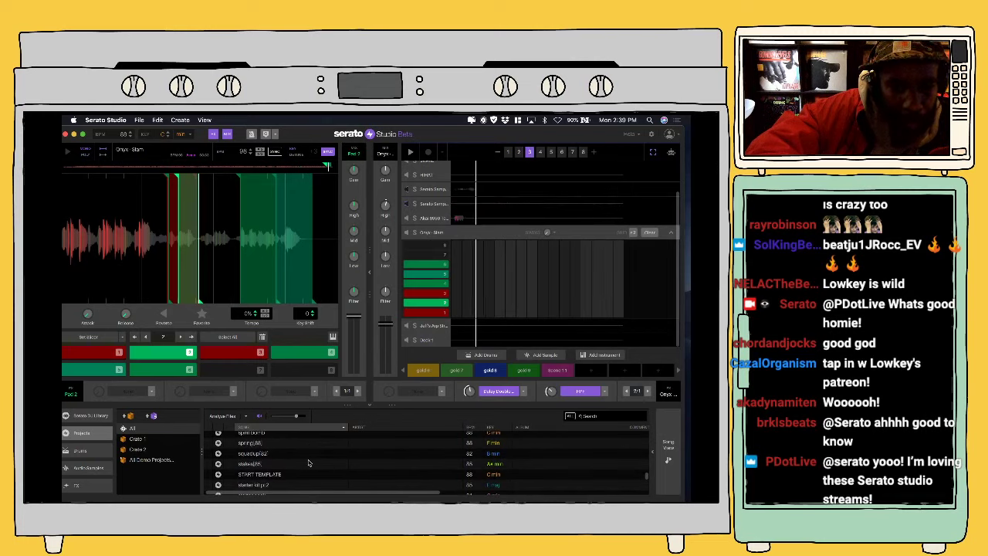
pyautogui.scroll(-6, 308, 462)
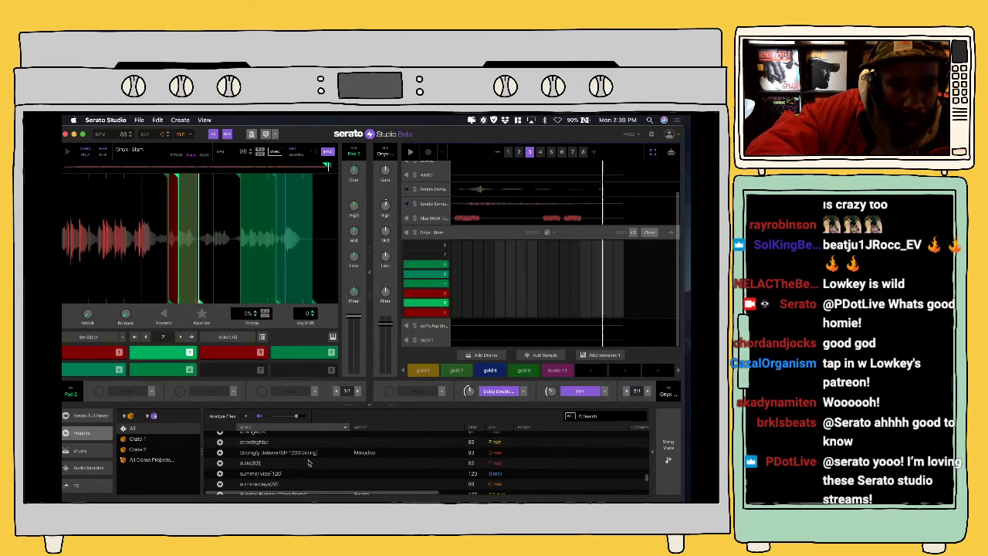
pyautogui.scroll(-5, 308, 462)
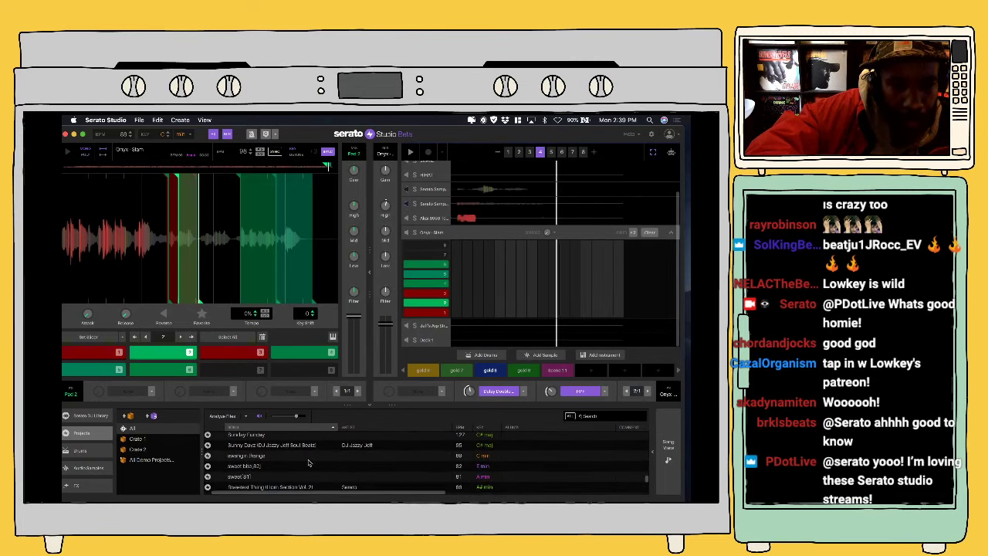
pyautogui.scroll(-6, 308, 461)
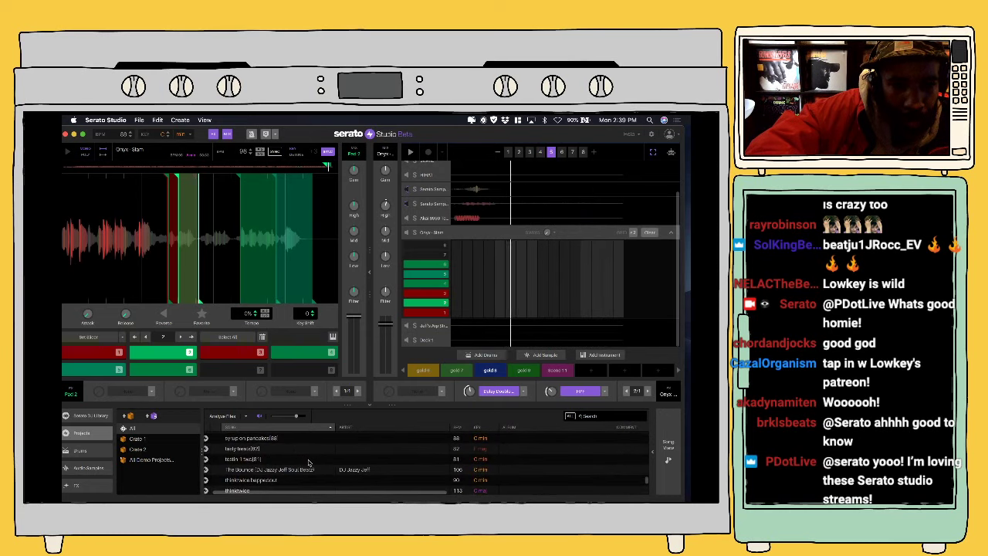
# Step: Find the project syrup on pancakes[88] and open it without saving the changes to dont come around us
pyautogui.scroll(4, 301, 462)
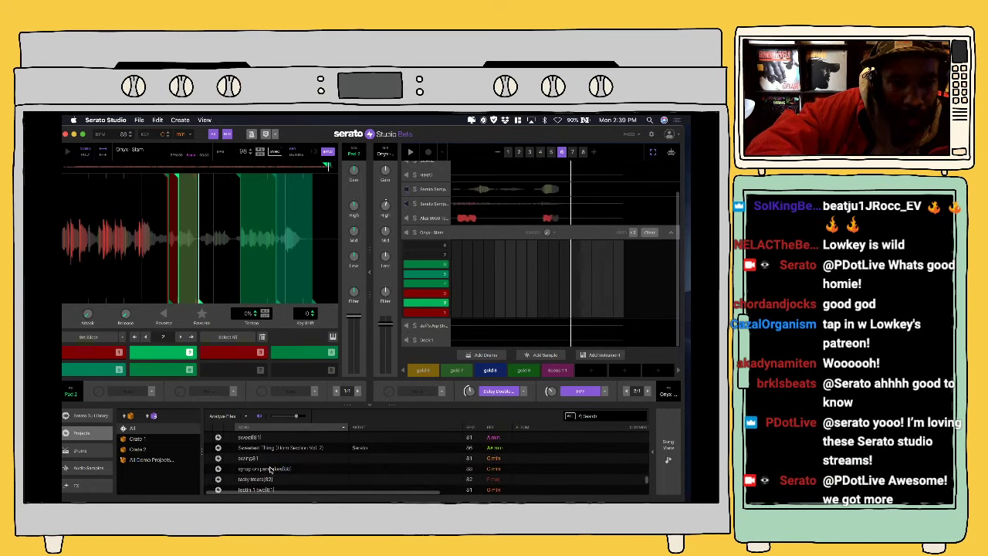
pyautogui.click(271, 469)
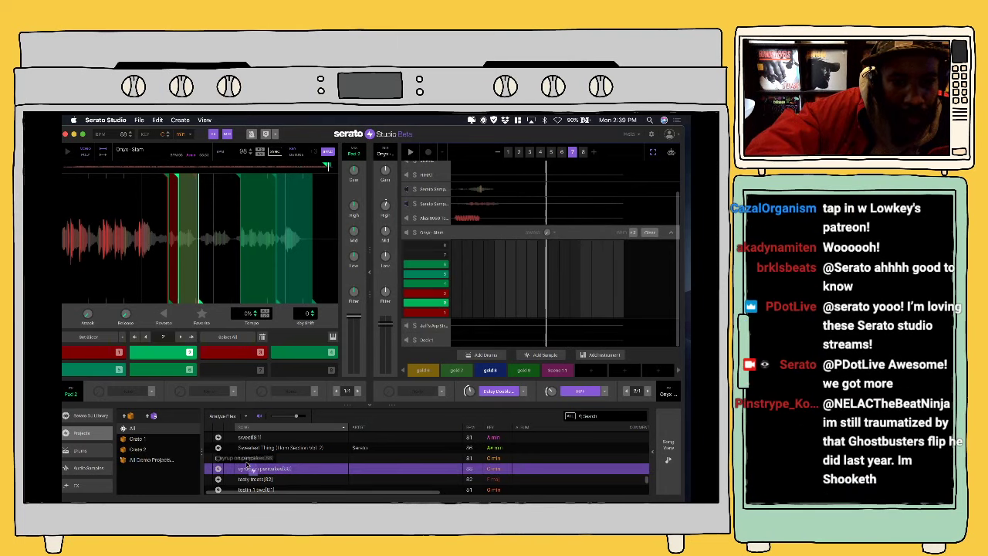
pyautogui.moveTo(271, 469); pyautogui.dragTo(240, 278)
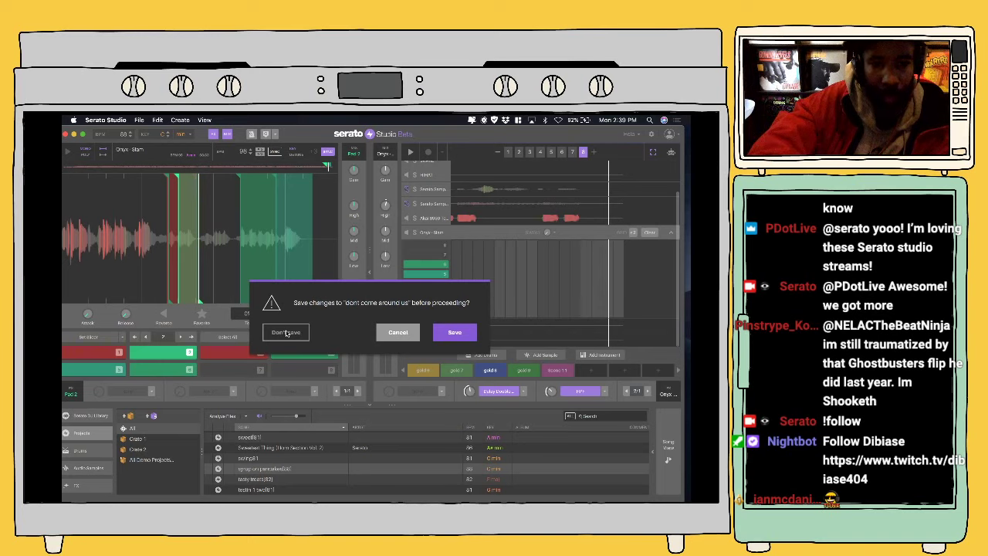
pyautogui.click(286, 332)
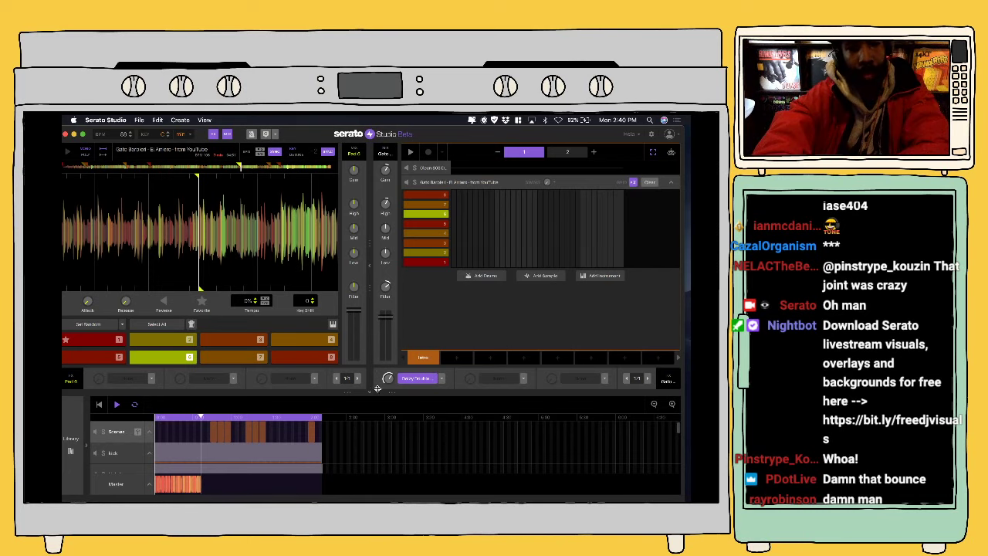
# Step: Enlarge the song arrangement area and zoom in on its timeline to examine the chopped kick and snare audio tracks
pyautogui.moveTo(381, 375); pyautogui.dragTo(384, 327)
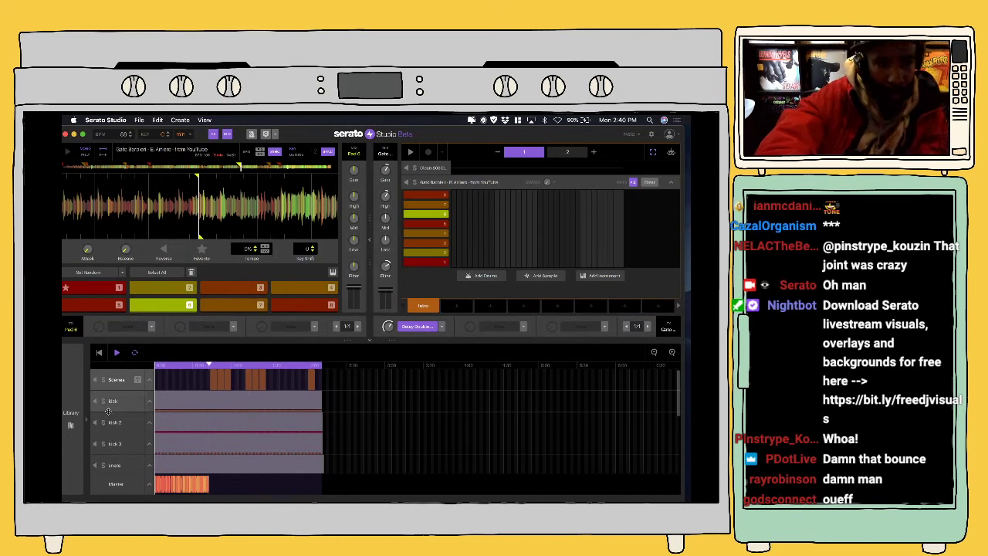
pyautogui.click(672, 353)
pyautogui.click(673, 352)
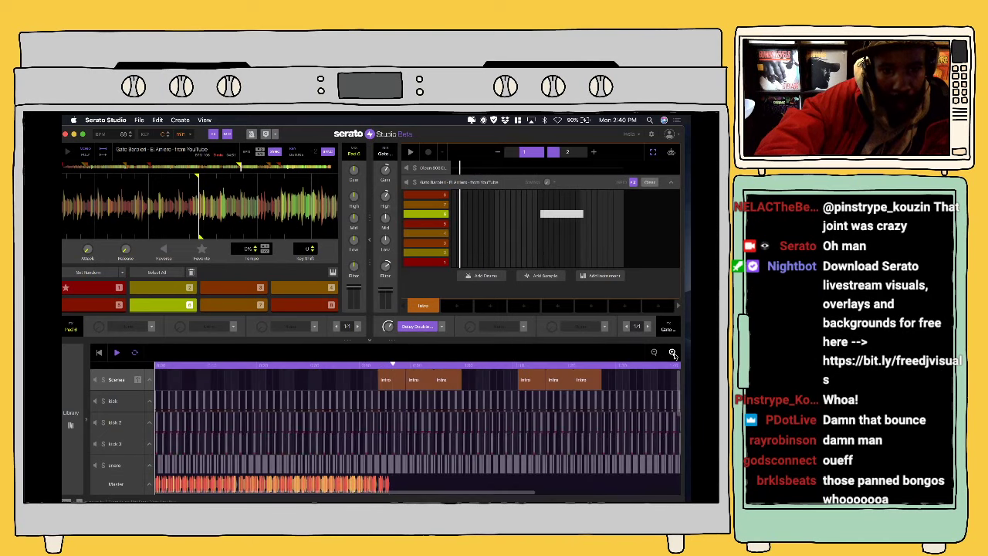
pyautogui.click(673, 352)
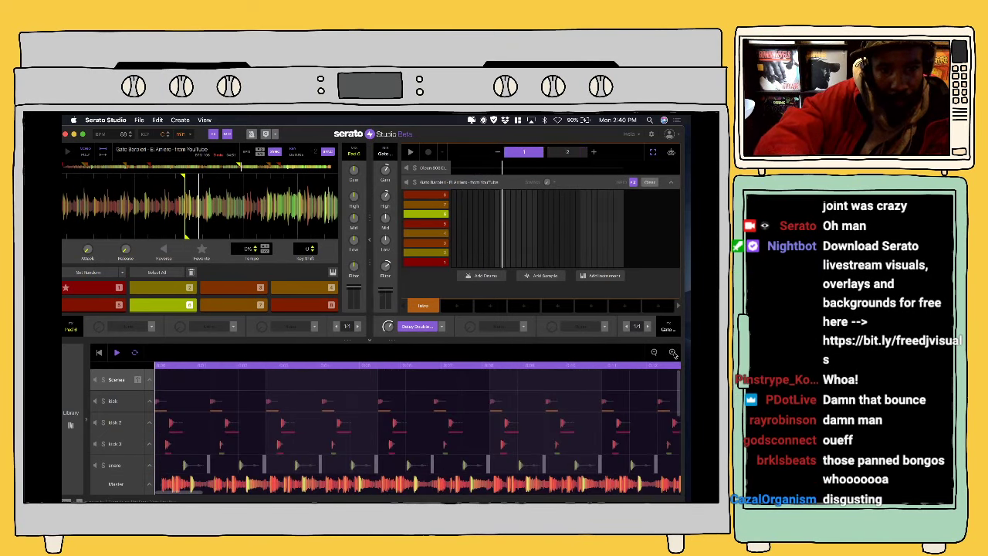
pyautogui.click(673, 353)
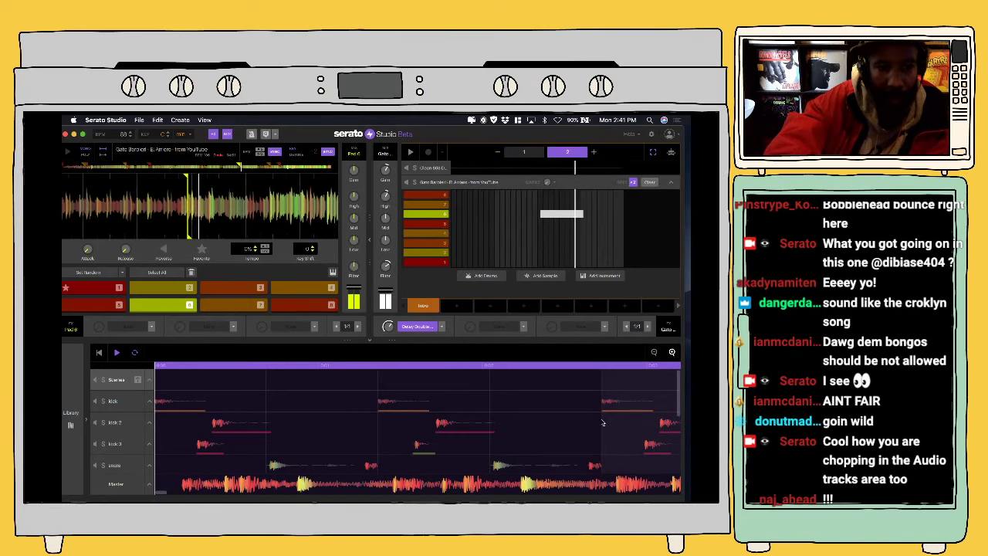
# Step: Open the project library and browse the saved projects from the titles beginning with s to the end of the list
pyautogui.click(70, 413)
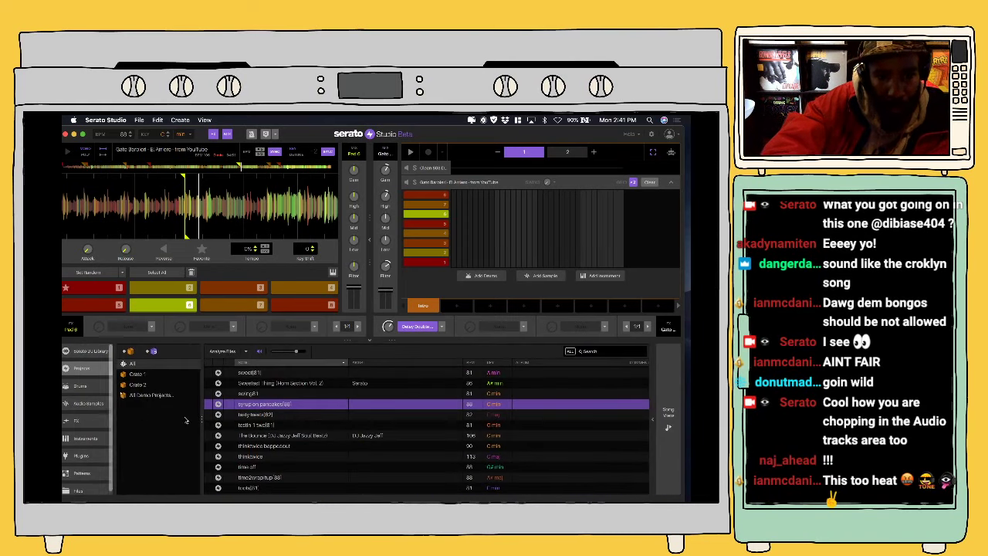
pyautogui.scroll(-1, 317, 433)
pyautogui.scroll(-8, 317, 433)
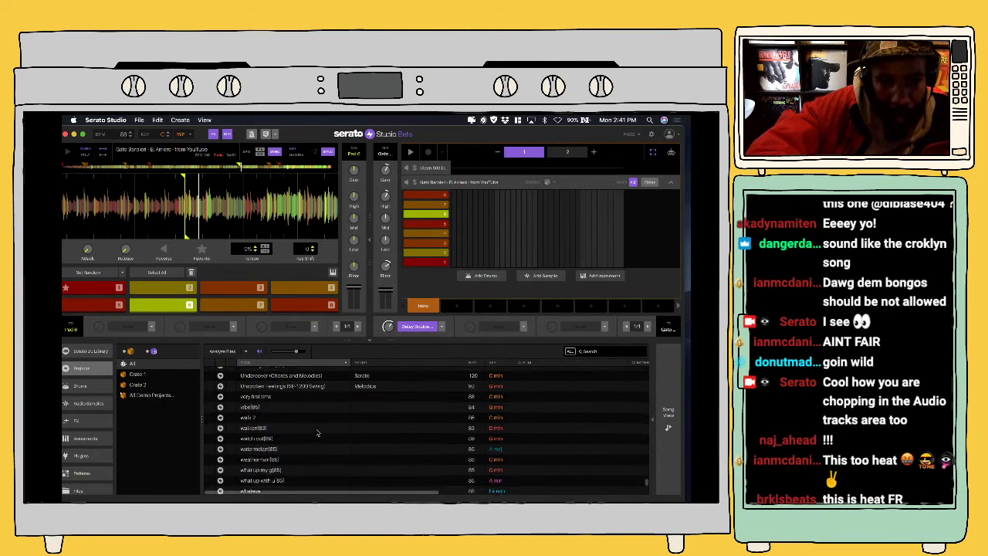
pyautogui.scroll(-4, 318, 433)
pyautogui.scroll(-3, 317, 433)
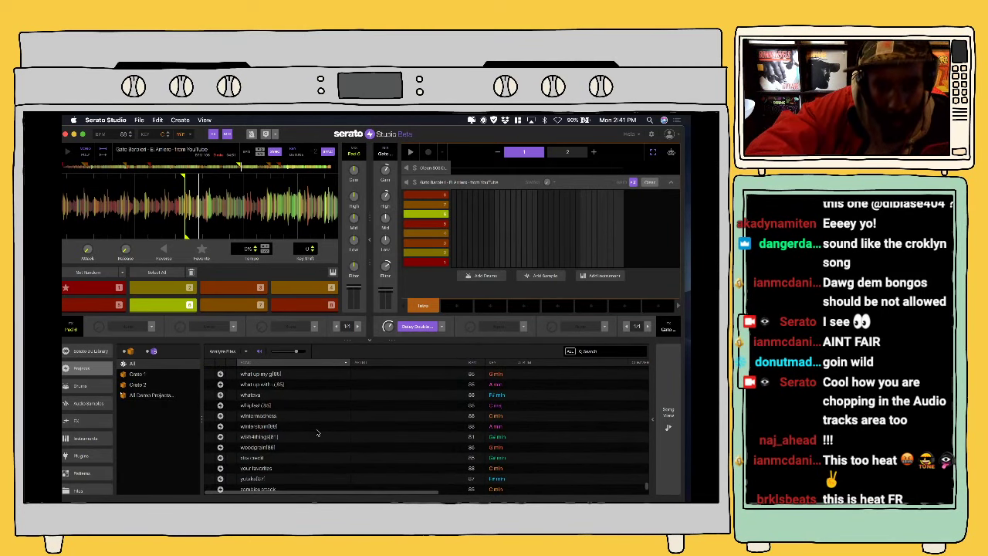
# Step: Browse the saved projects back up from the titles beginning with w to the start of those beginning with s
pyautogui.scroll(4, 318, 433)
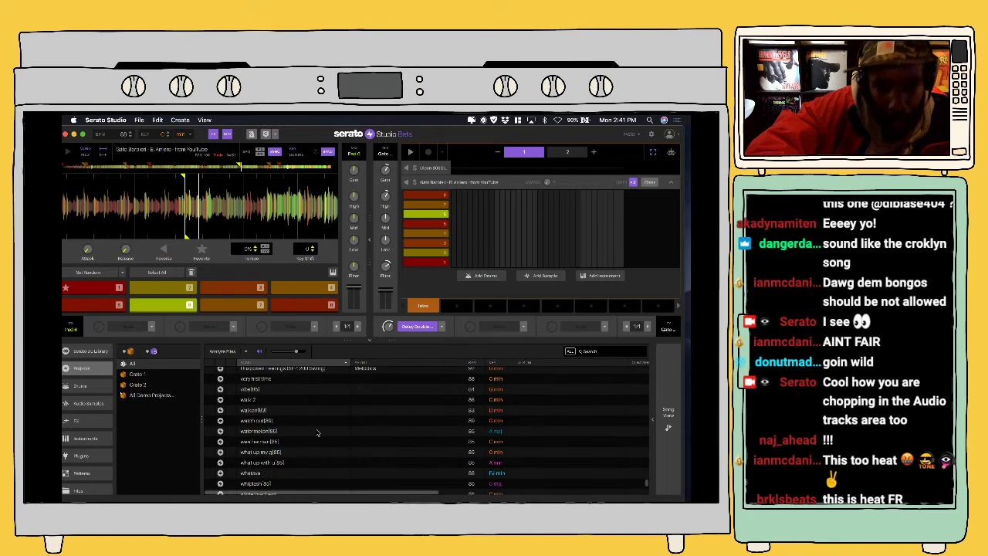
pyautogui.scroll(7, 317, 433)
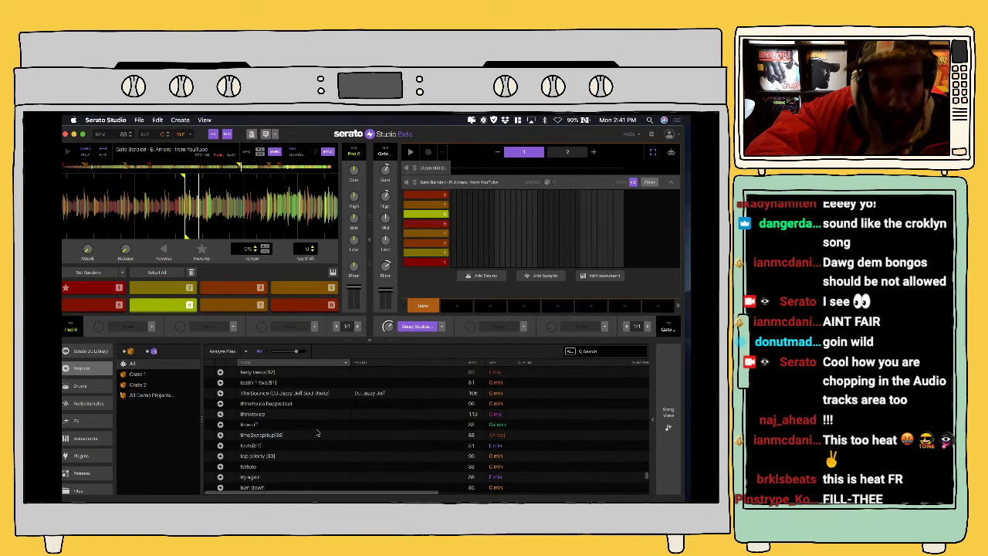
pyautogui.scroll(6, 318, 433)
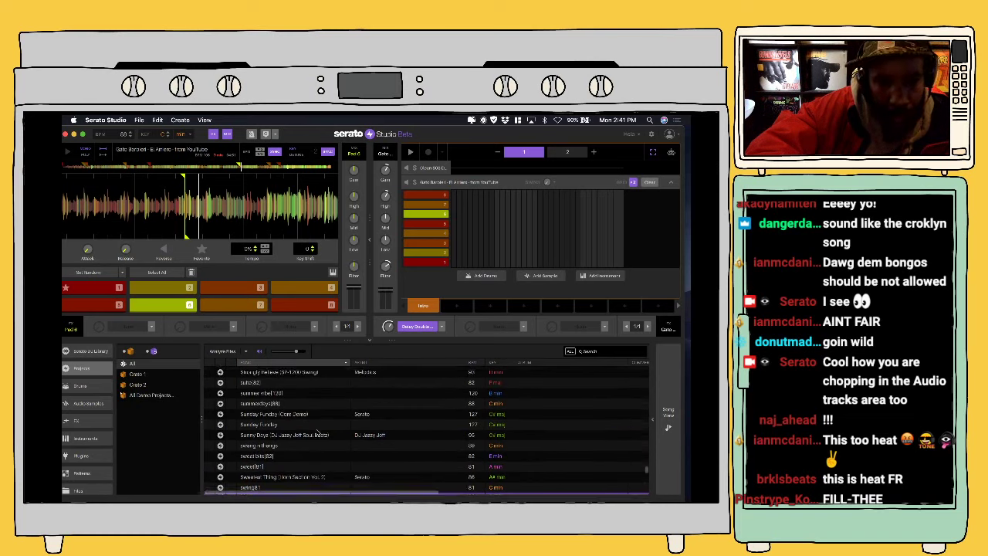
pyautogui.scroll(4, 318, 434)
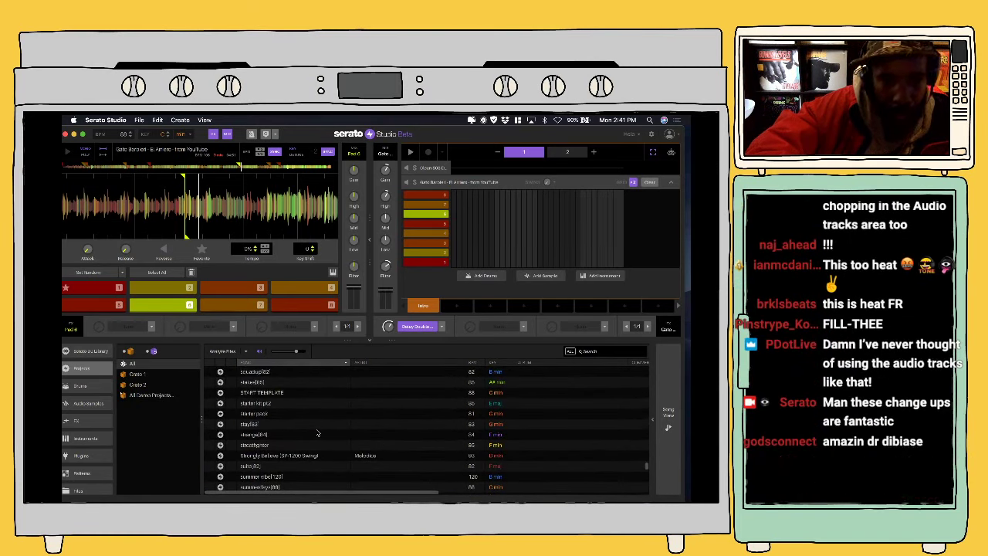
pyautogui.scroll(3, 318, 433)
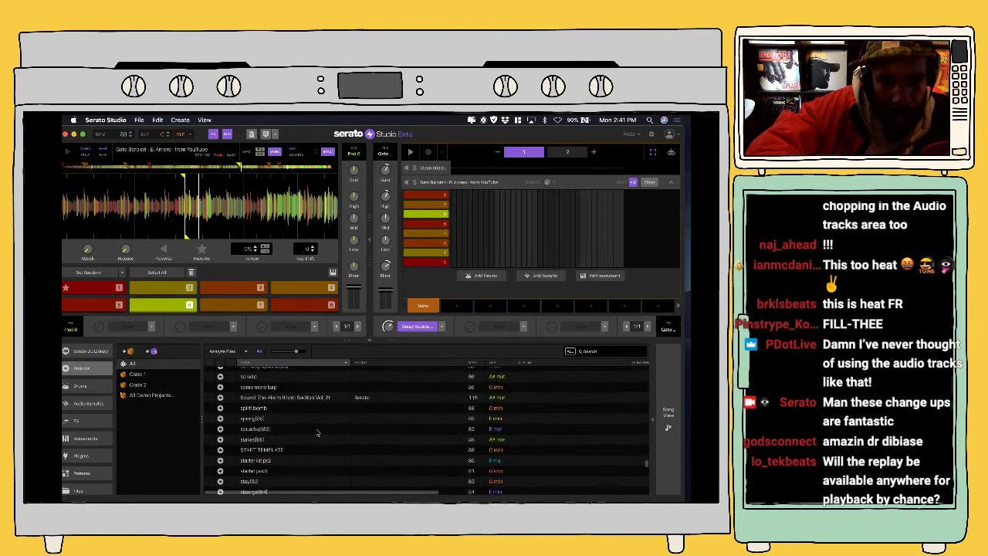
pyautogui.scroll(5, 317, 433)
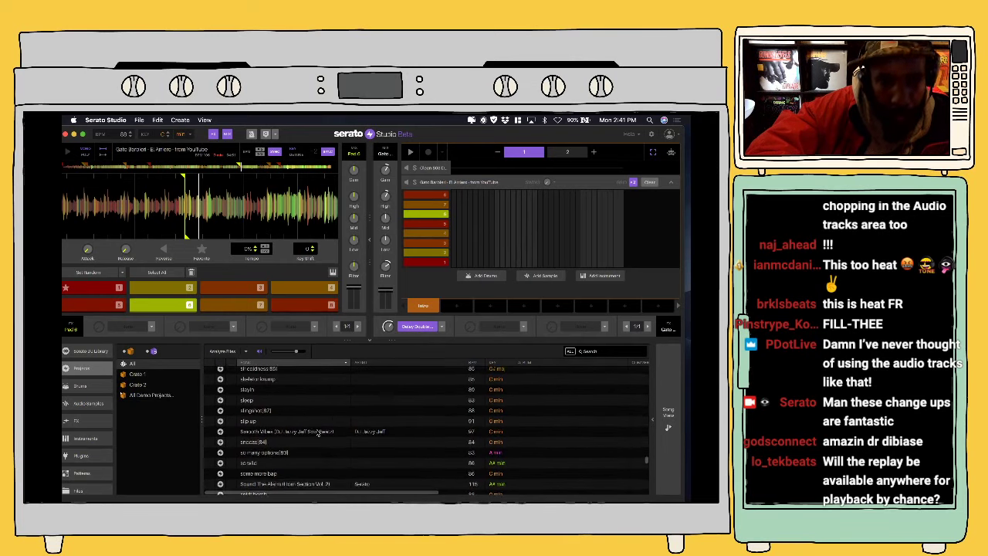
pyautogui.scroll(1, 317, 433)
pyautogui.scroll(4, 317, 433)
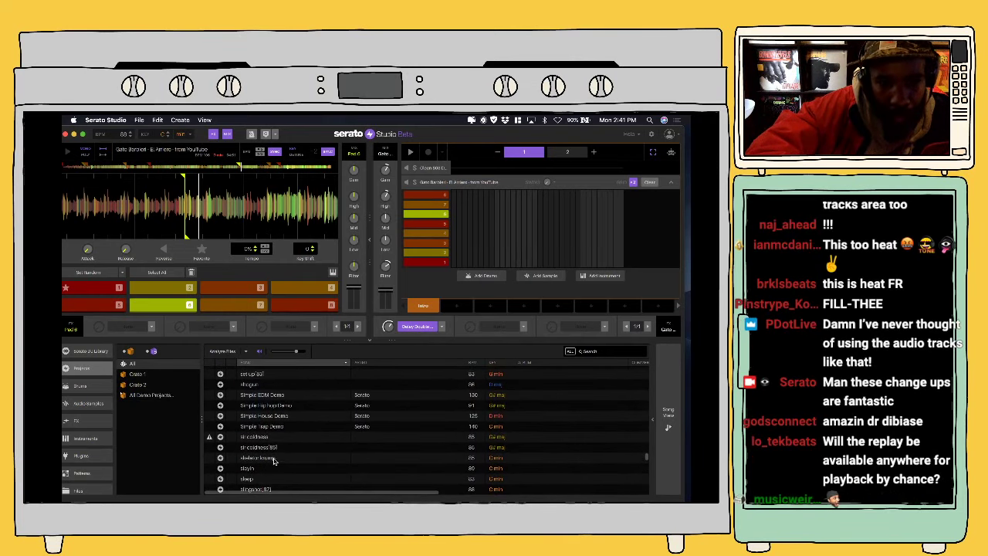
# Step: Open the project skeletor krump without saving the changes to syrup on pancakes[88], and play its song arrangement
pyautogui.click(274, 459)
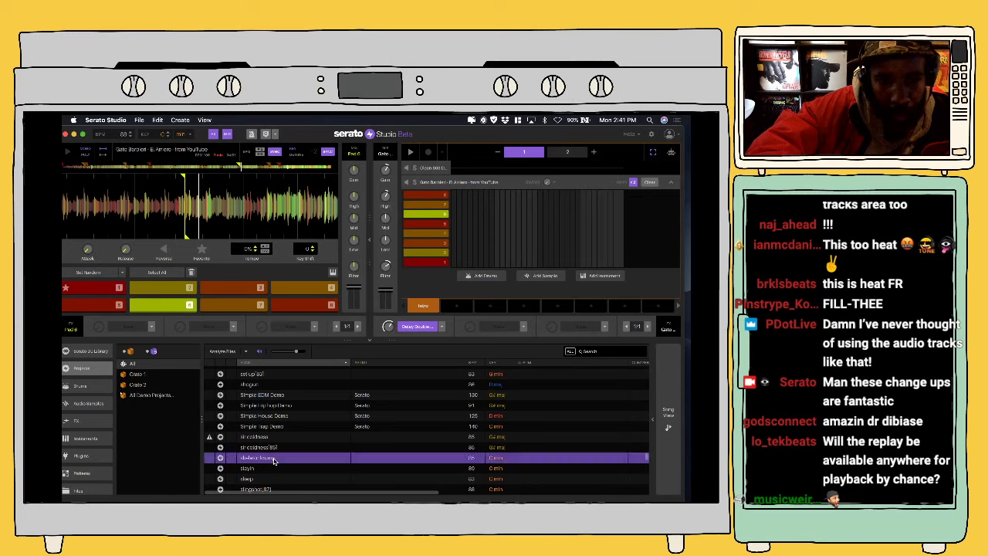
pyautogui.moveTo(232, 454); pyautogui.dragTo(265, 256)
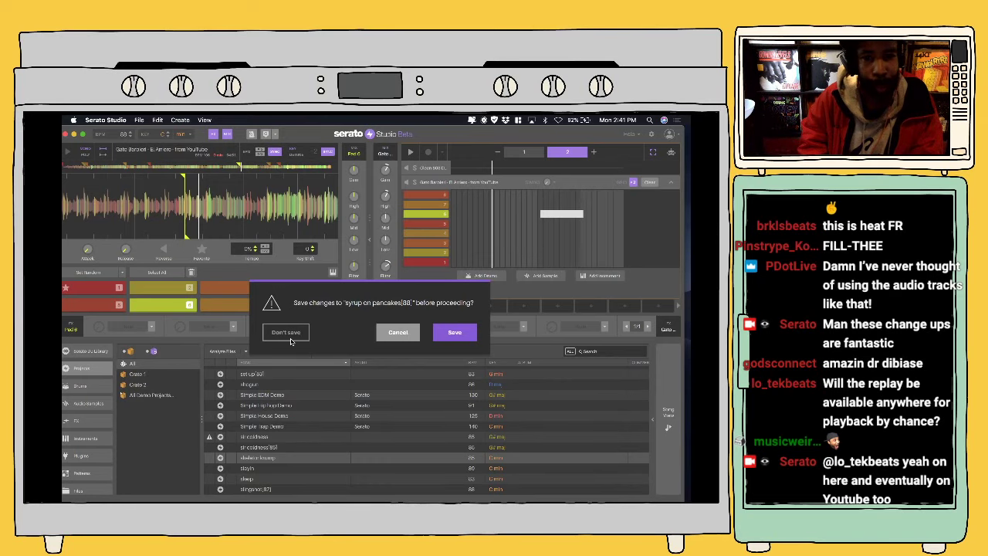
pyautogui.click(291, 338)
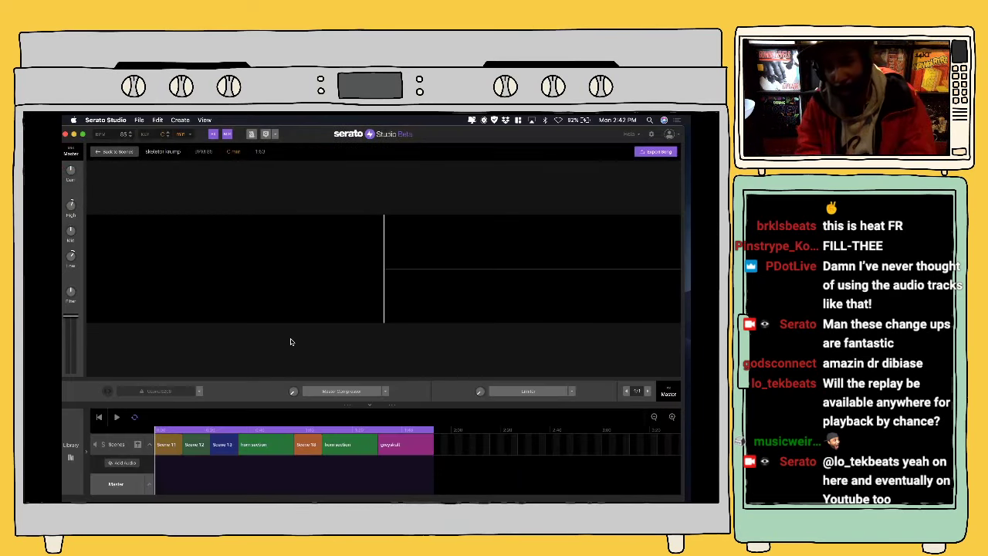
pyautogui.click(115, 419)
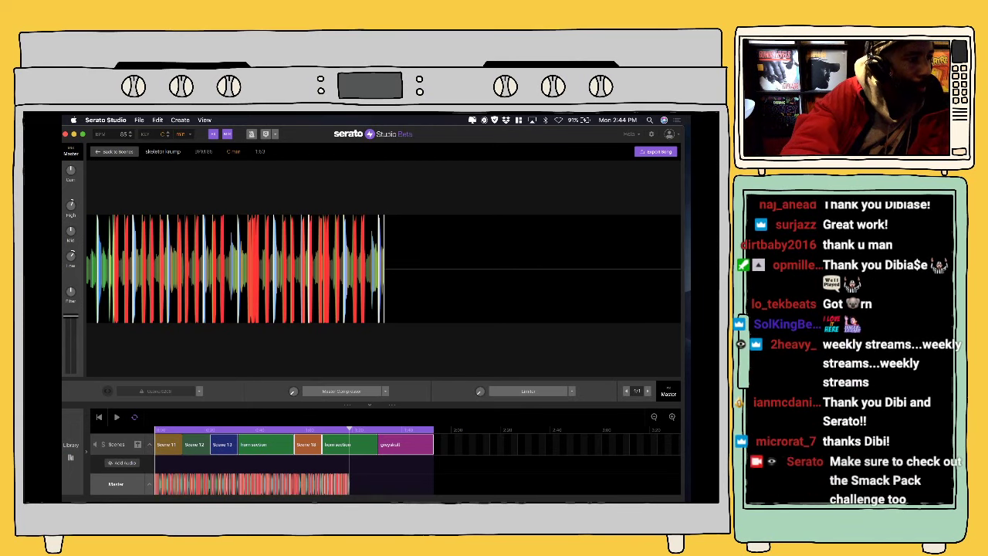
pyautogui.press('super+Tab')
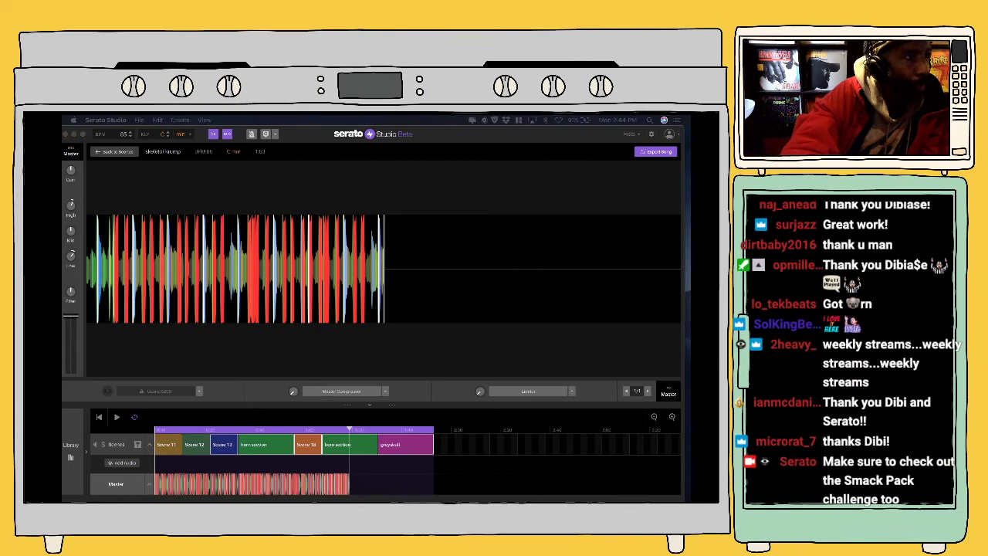